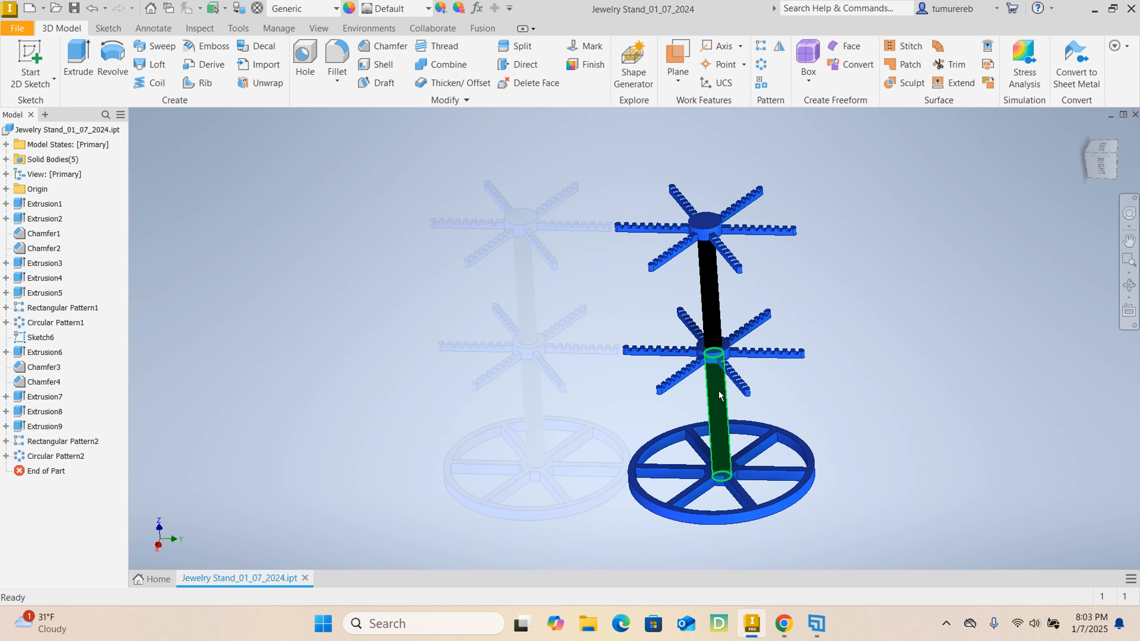
# - Examine the finished jewelry stand model, including its spoked base, central post and notched arms, from several angles
pyautogui.scroll(1, 690, 384)
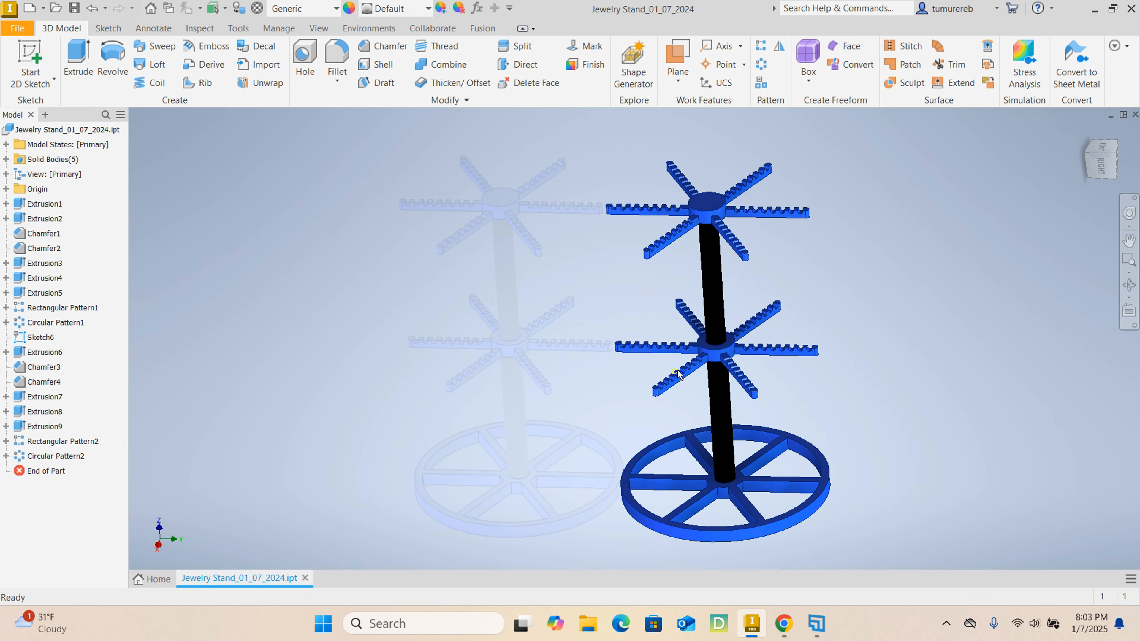
pyautogui.scroll(3, 681, 369)
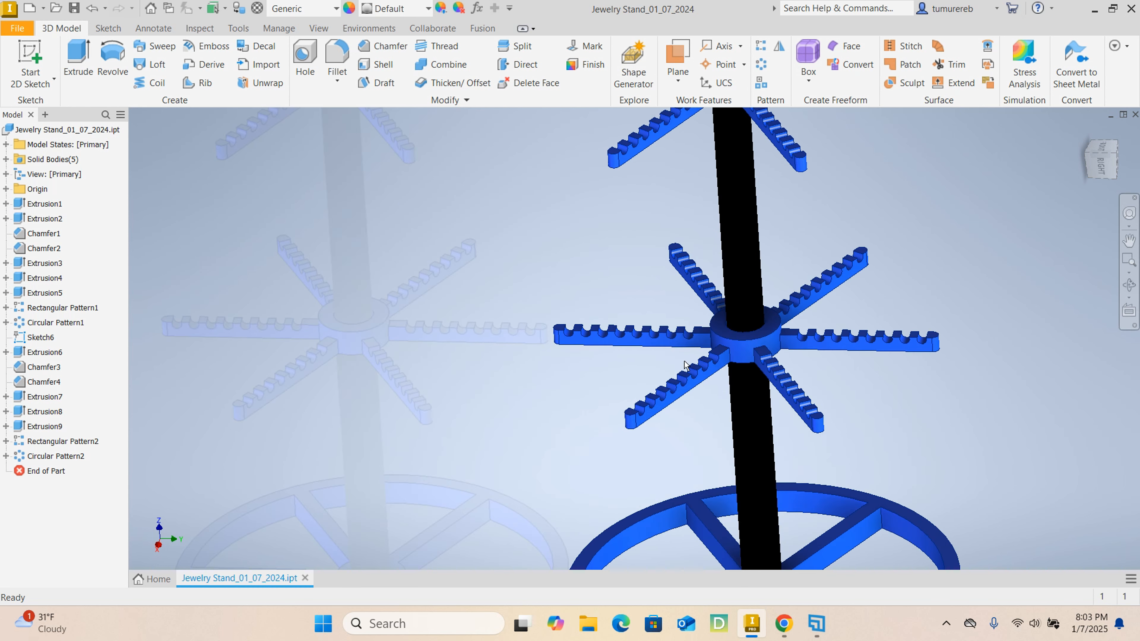
pyautogui.scroll(-3, 675, 355)
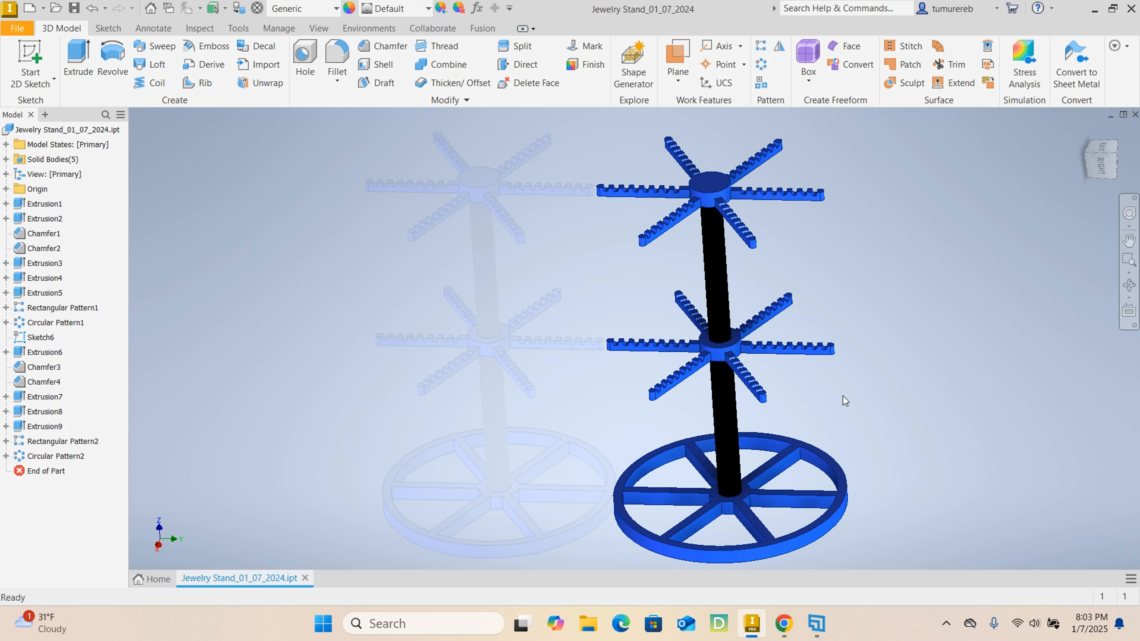
pyautogui.moveTo(839, 427); pyautogui.dragTo(791, 396, button='middle')
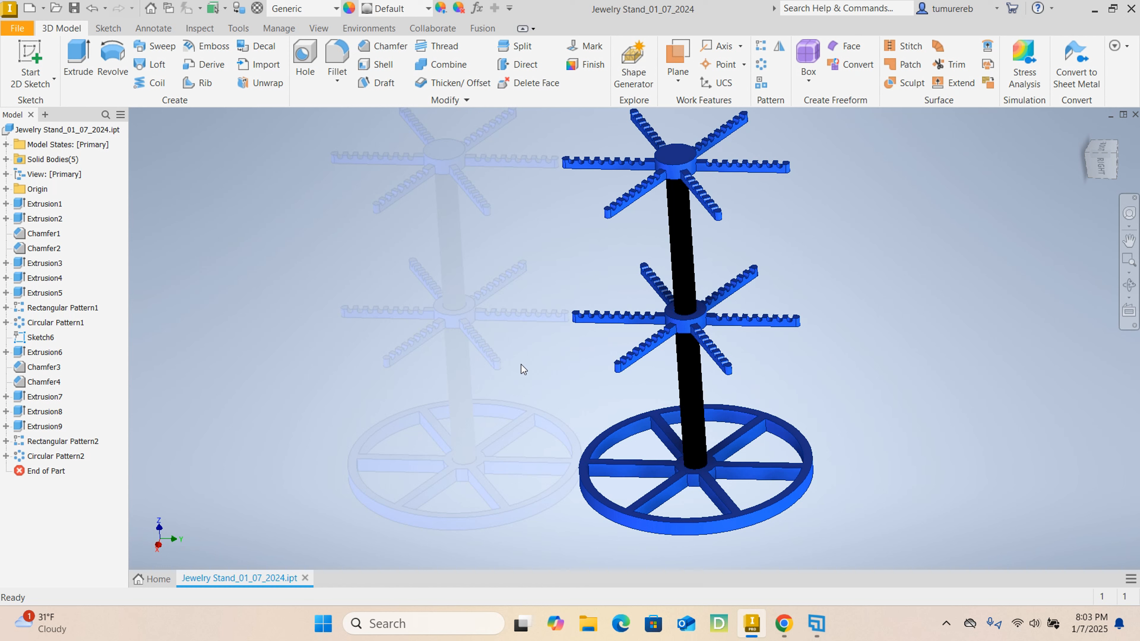
pyautogui.moveTo(540, 373); pyautogui.dragTo(463, 308, button='middle')
pyautogui.scroll(-3, 558, 377)
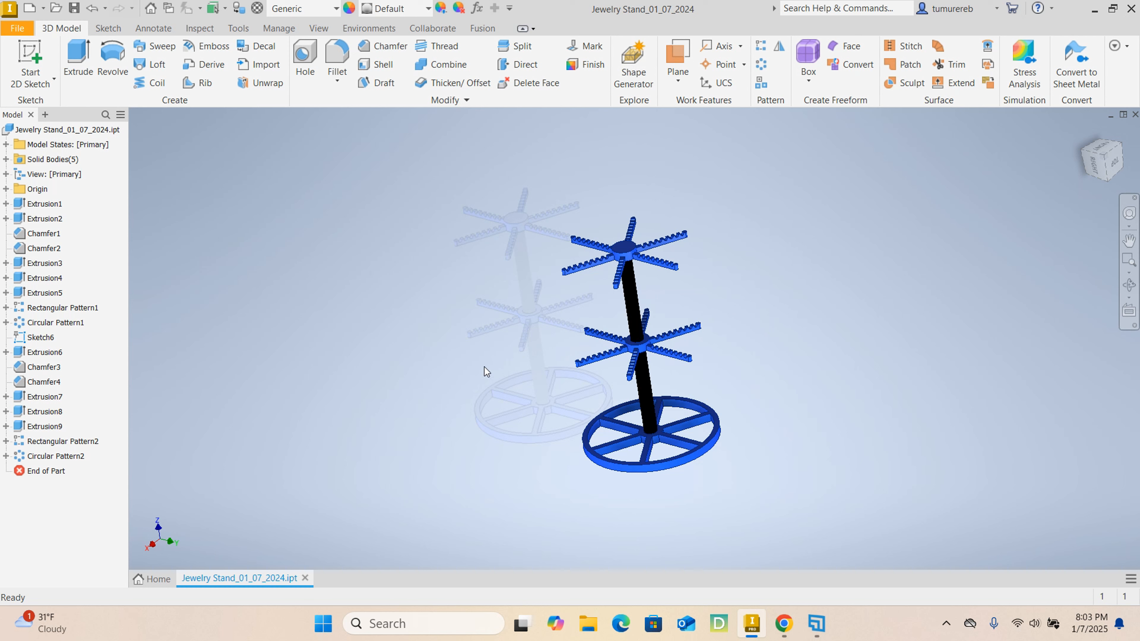
pyautogui.keyDown('shift'); pyautogui.moveTo(432, 346); pyautogui.dragTo(439, 342, button='middle'); pyautogui.keyUp('shift')
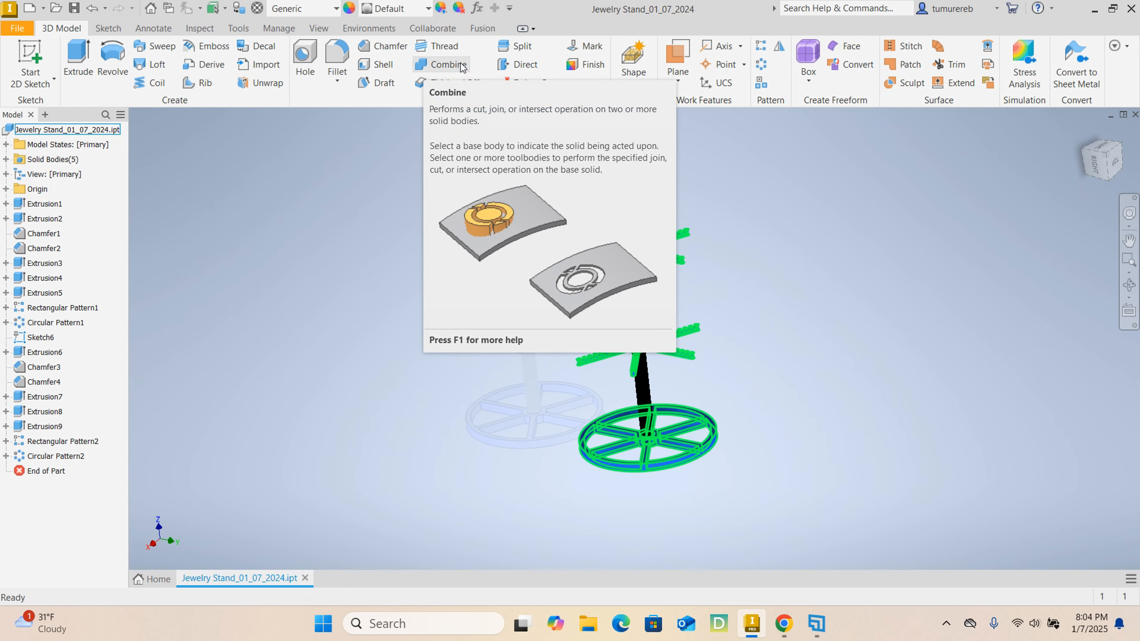
pyautogui.click(239, 188)
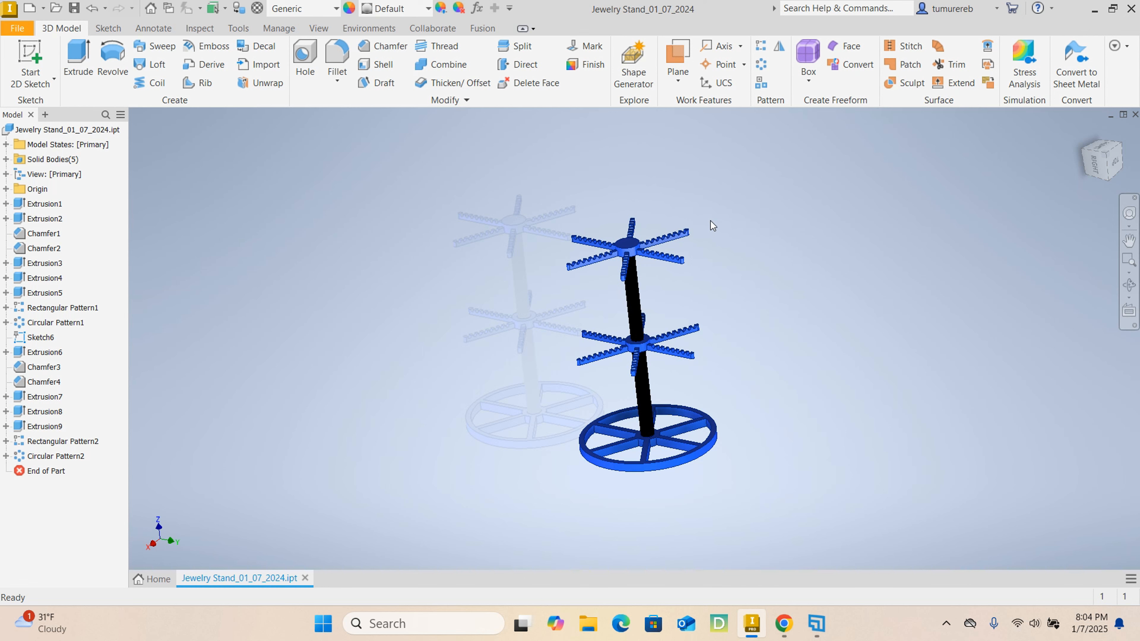
pyautogui.scroll(-7, 623, 263)
pyautogui.scroll(3, 624, 264)
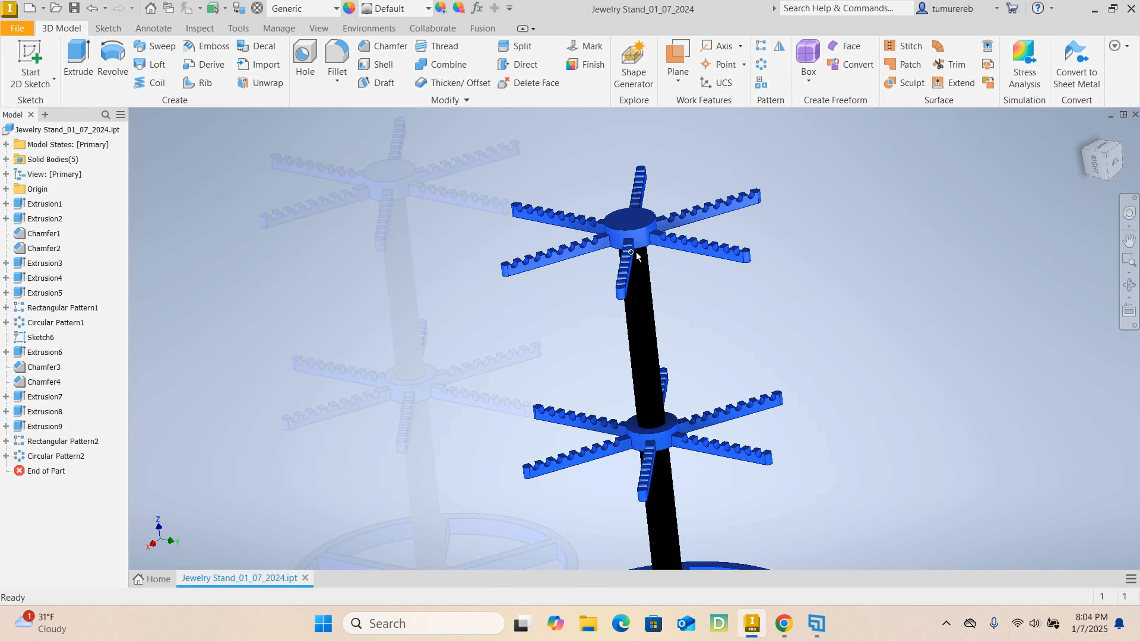
pyautogui.scroll(5, 785, 314)
pyautogui.keyDown('shift'); pyautogui.moveTo(804, 359); pyautogui.dragTo(758, 359, button='middle'); pyautogui.keyUp('shift')
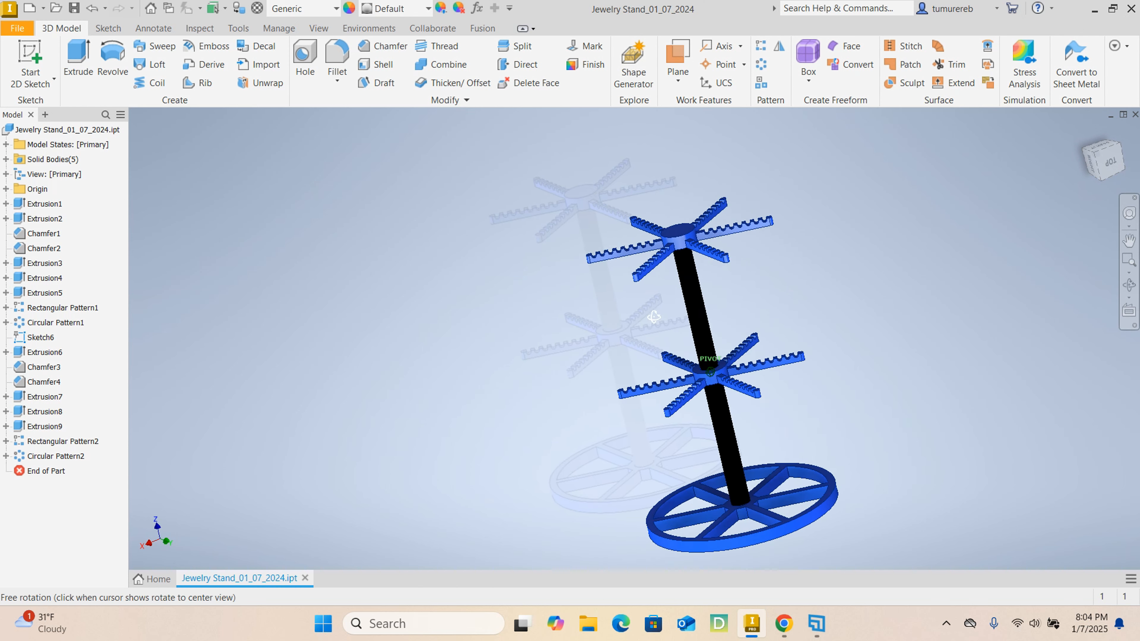
pyautogui.keyDown('shift'); pyautogui.moveTo(651, 317); pyautogui.dragTo(726, 317, button='middle'); pyautogui.keyUp('shift')
pyautogui.scroll(-5, 658, 257)
pyautogui.scroll(4, 691, 270)
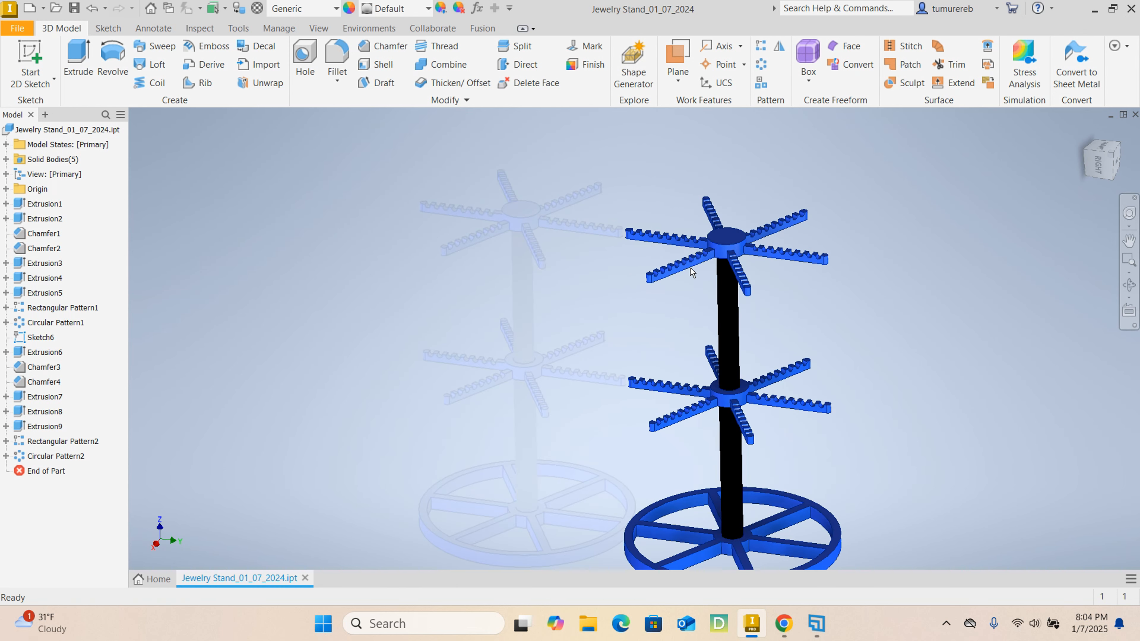
pyautogui.moveTo(765, 329); pyautogui.dragTo(732, 297, button='middle')
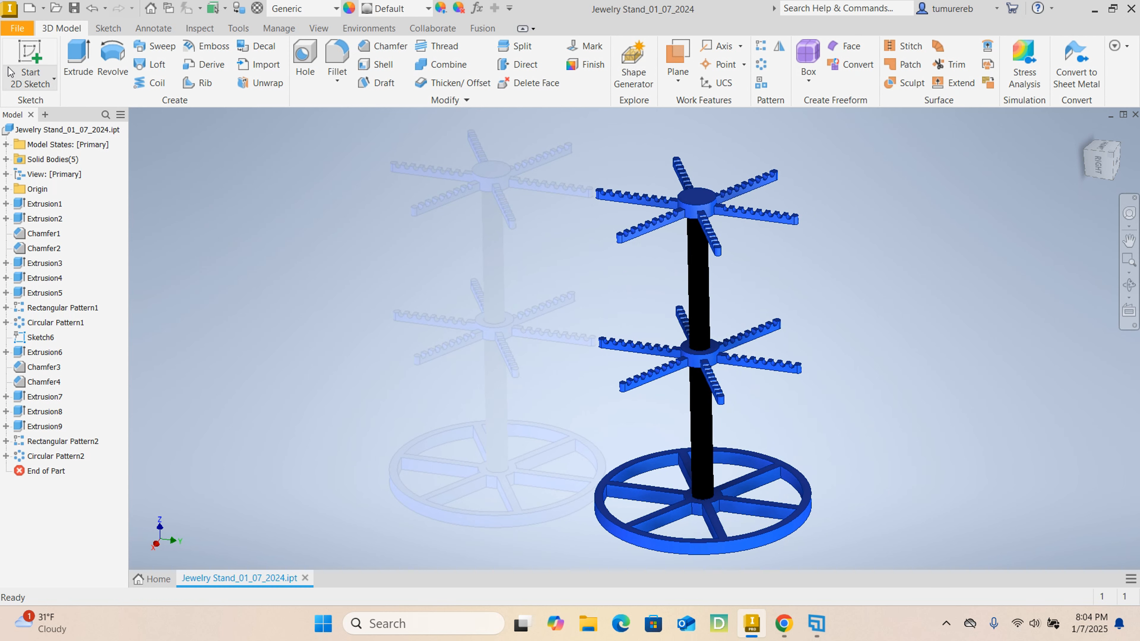
# - Create a new part file from the metric Standard (mm).ipt template
pyautogui.click(17, 28)
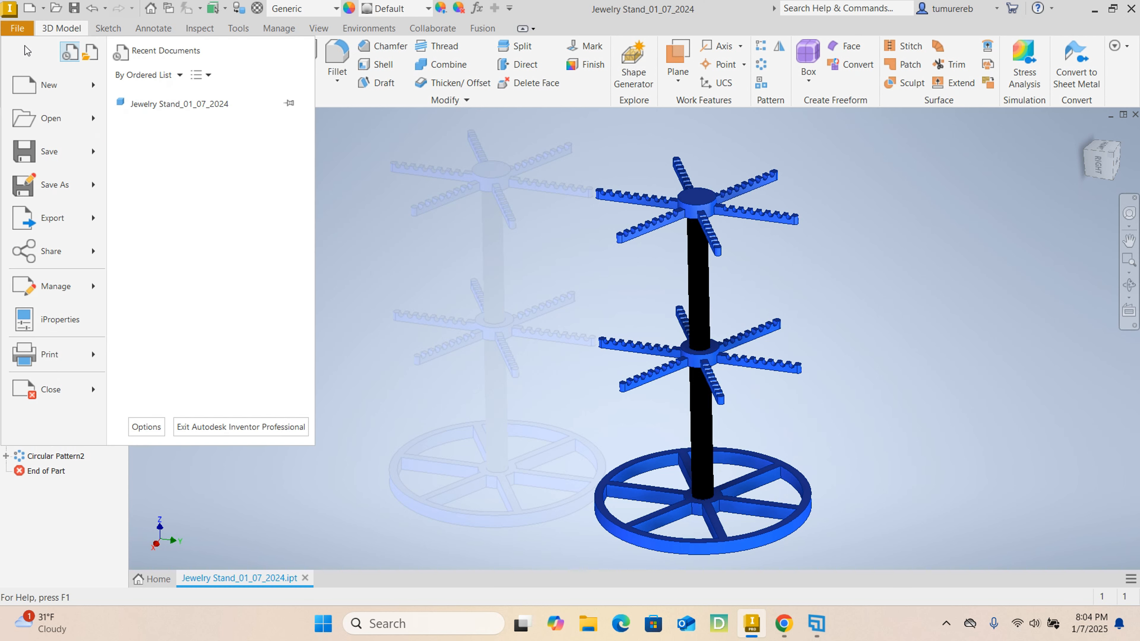
pyautogui.click(35, 85)
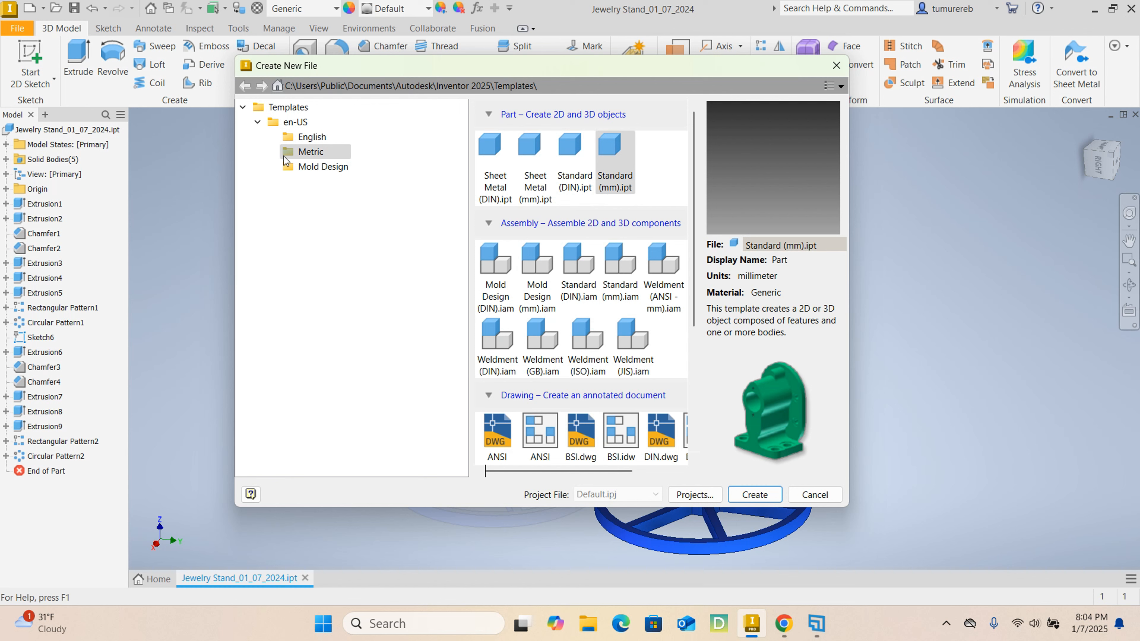
pyautogui.click(611, 182)
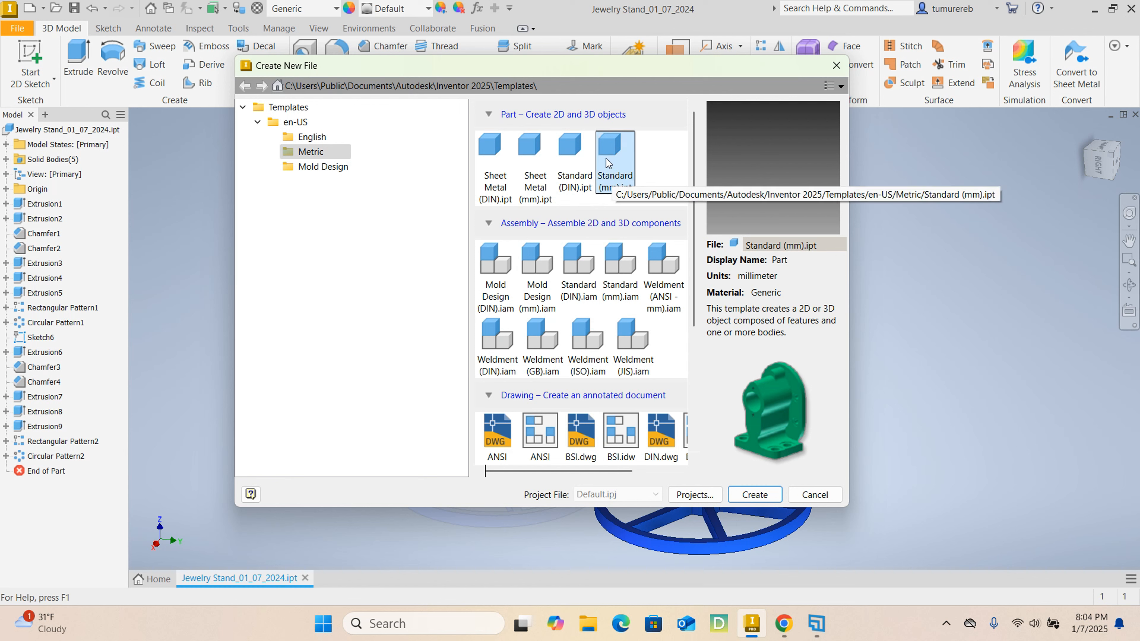
pyautogui.click(765, 495)
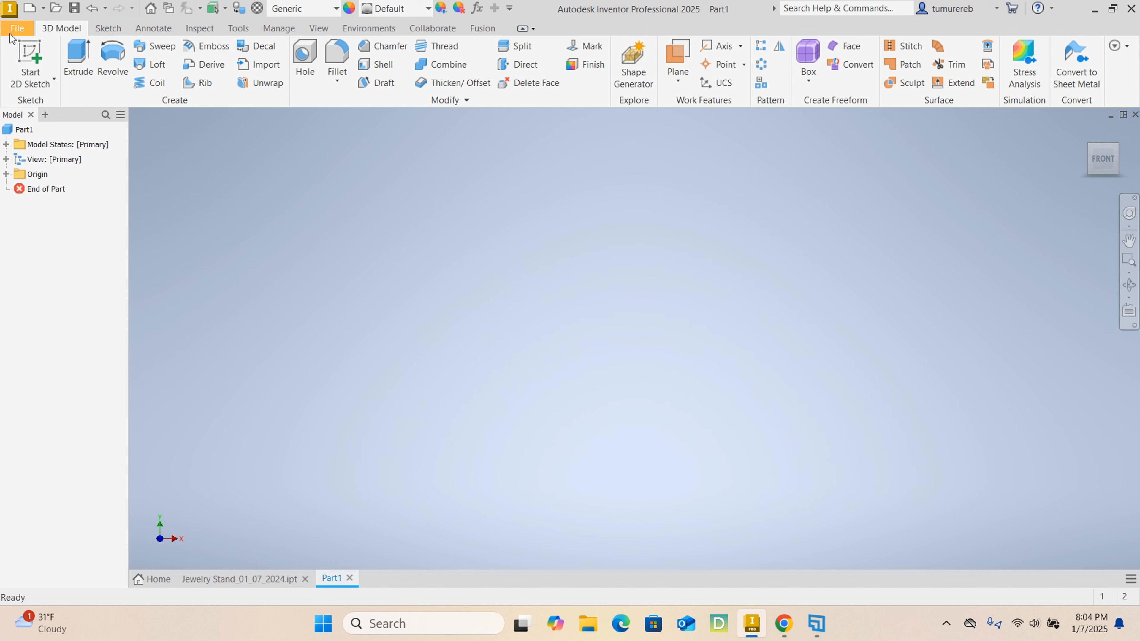
# - Start a 2D sketch on the XY (front) plane and draw a 200 mm diameter circle centred on the origin
pyautogui.click(31, 59)
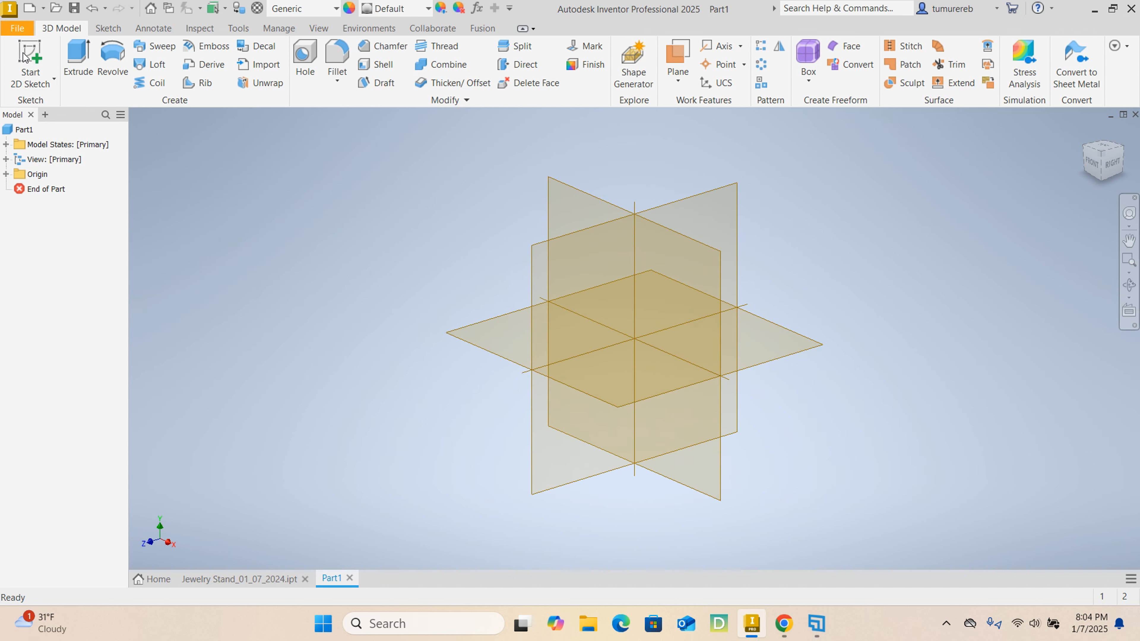
pyautogui.click(554, 202)
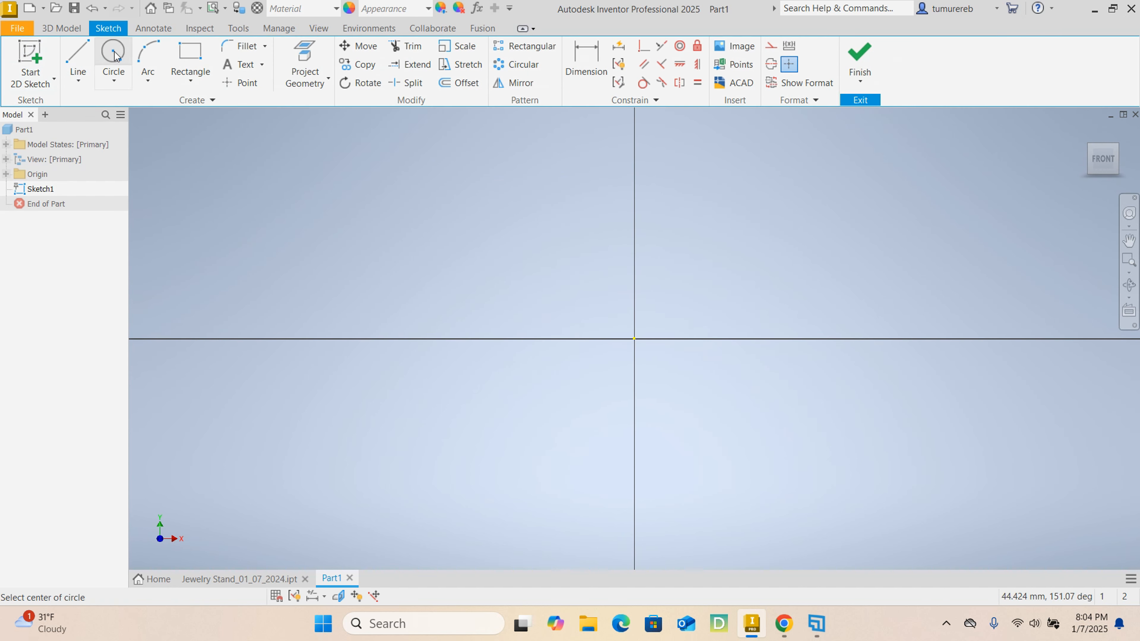
pyautogui.click(114, 52)
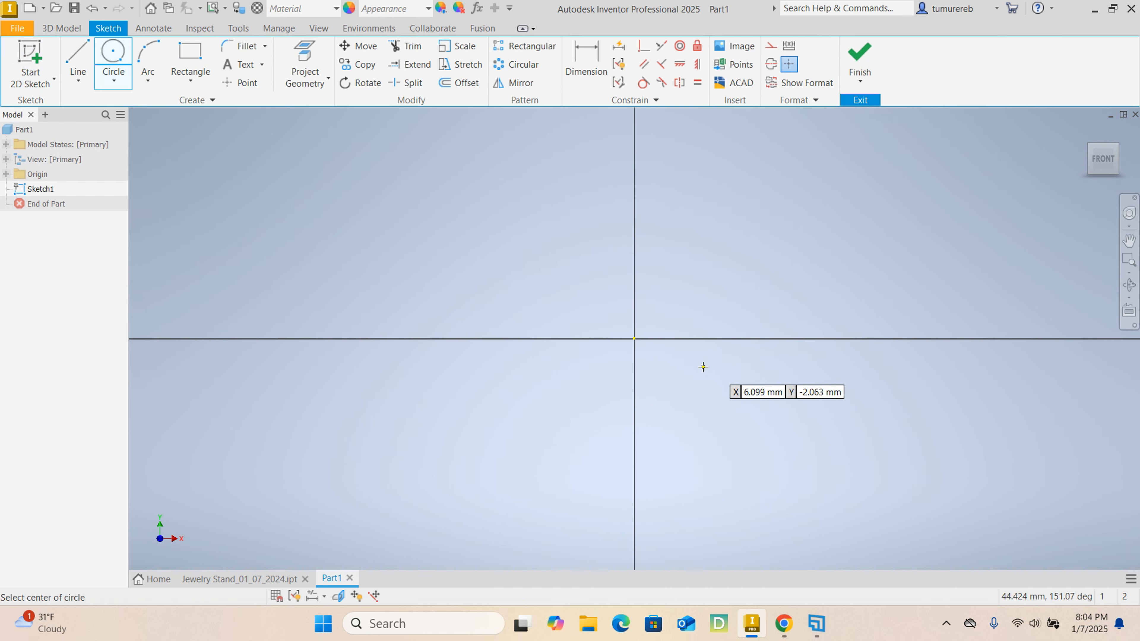
pyautogui.click(634, 339)
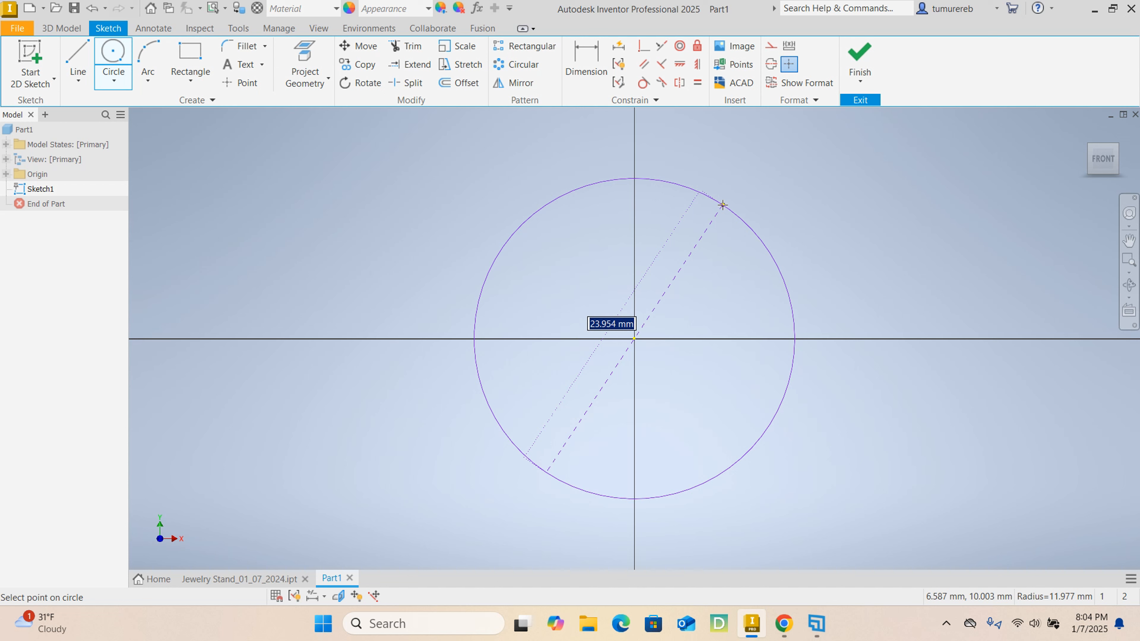
pyautogui.write('200')
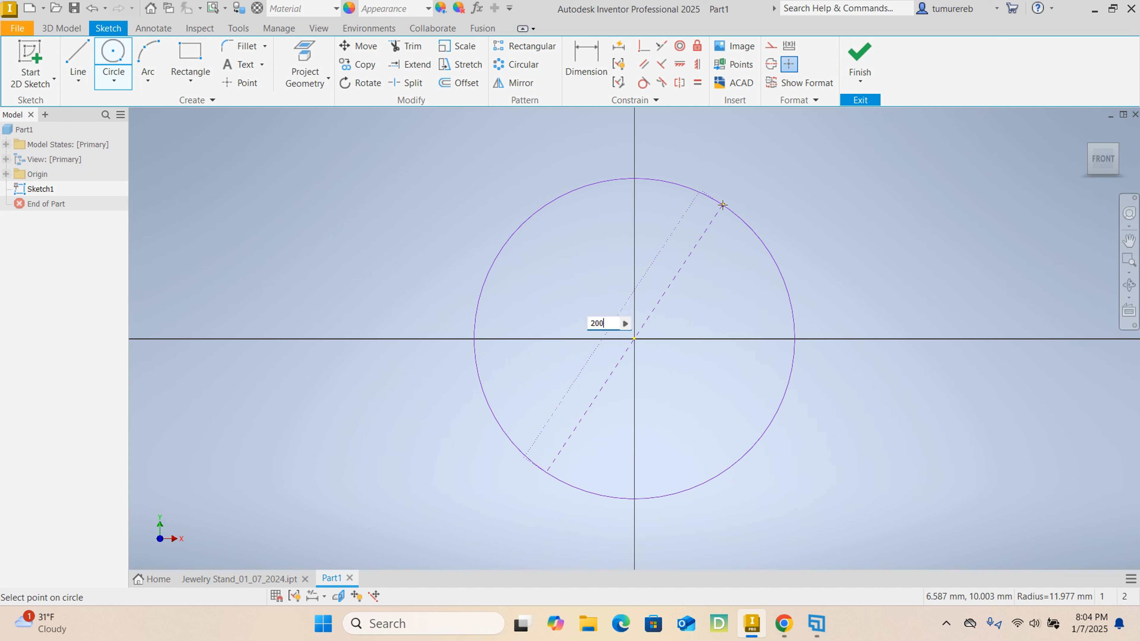
pyautogui.press('Return')
pyautogui.scroll(-8, 718, 270)
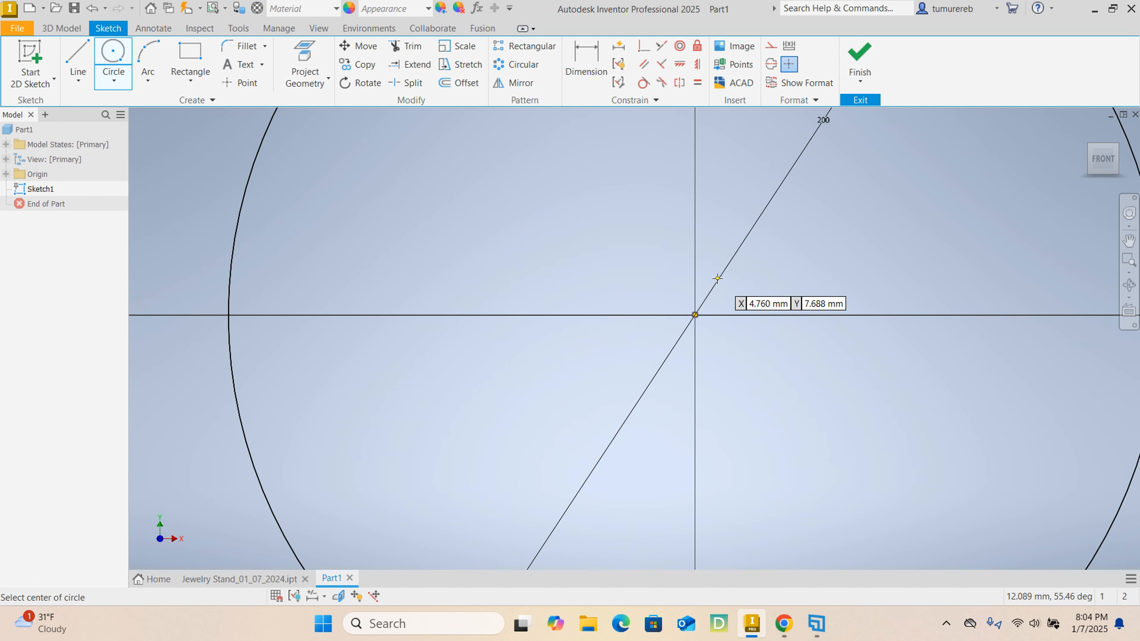
pyautogui.moveTo(637, 253); pyautogui.dragTo(574, 327, button='middle')
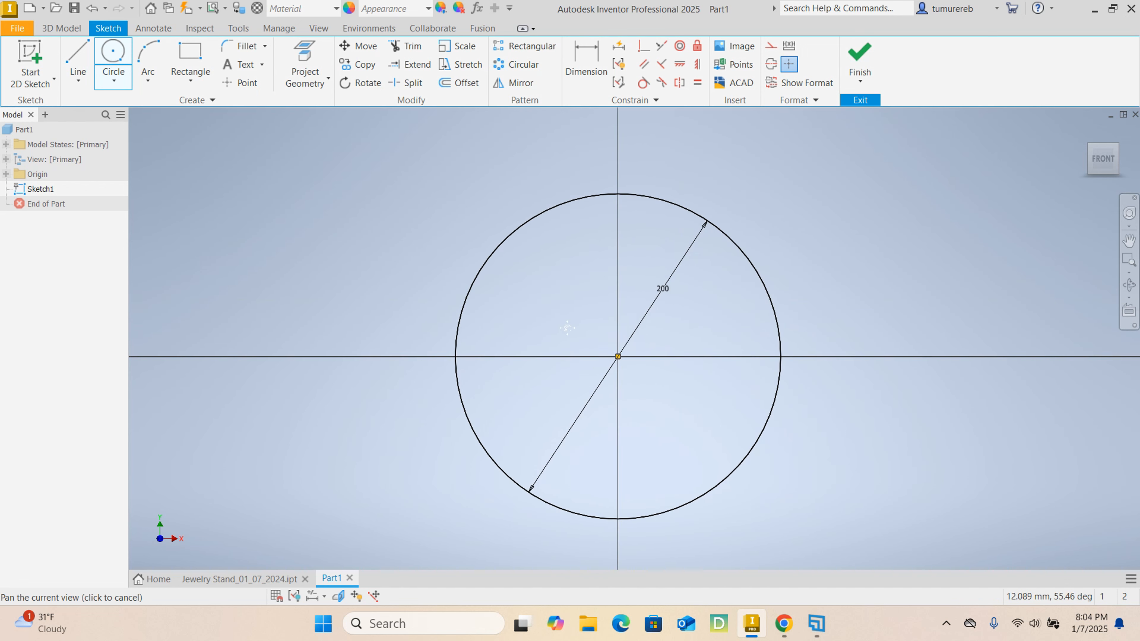
pyautogui.rightClick(544, 286)
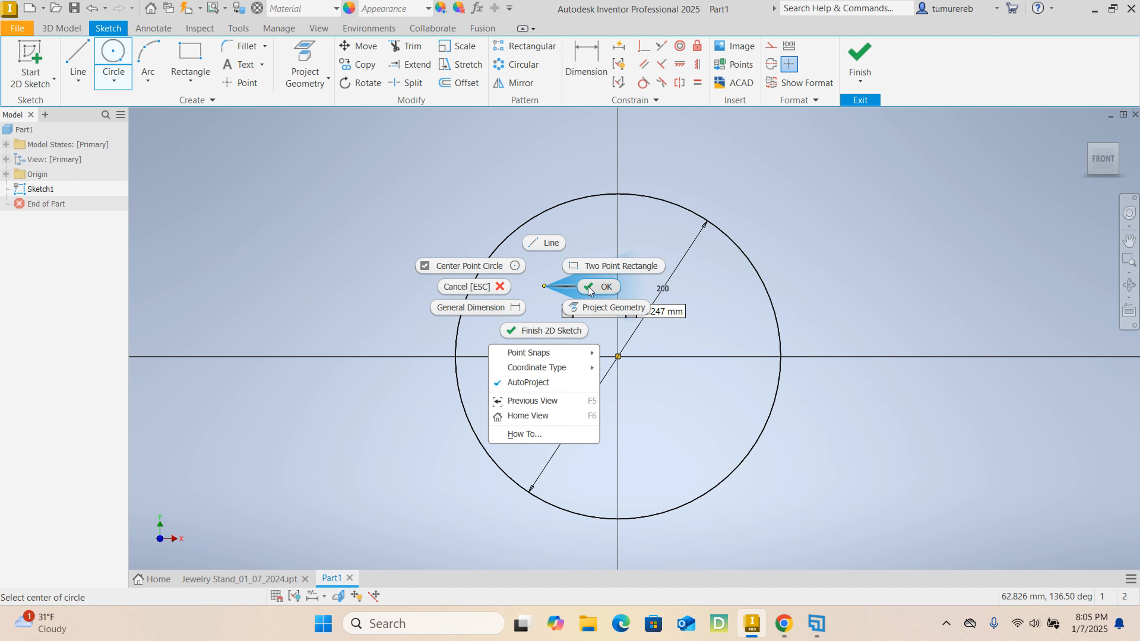
pyautogui.click(588, 287)
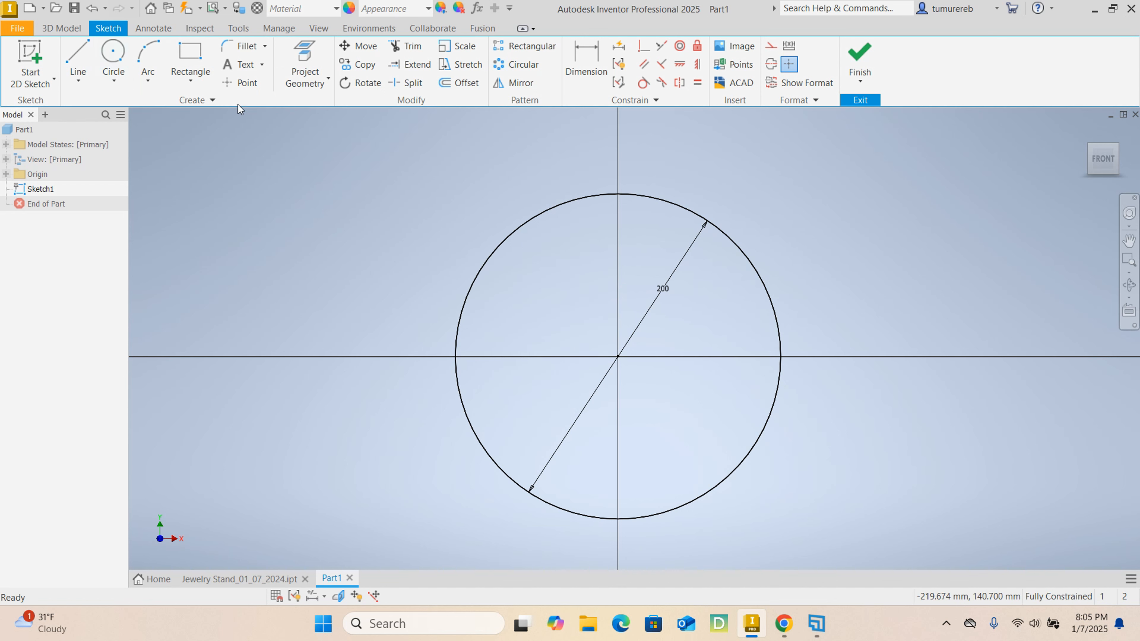
# - Draw two more circles centred on the origin, with diameters of 185 mm and 35 mm
pyautogui.click(112, 48)
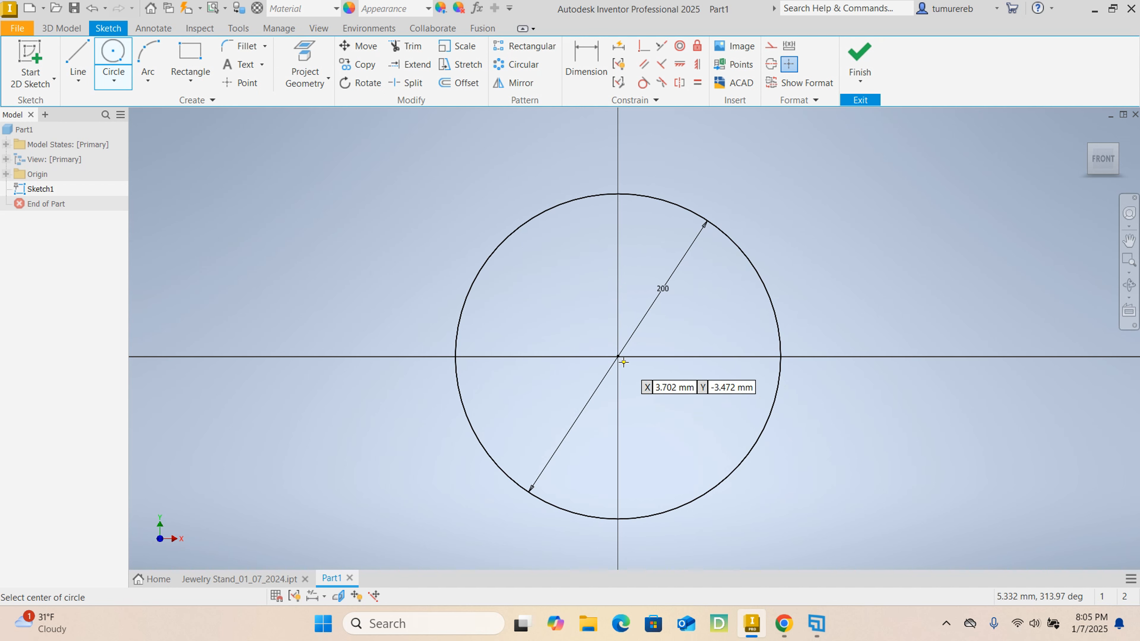
pyautogui.click(617, 356)
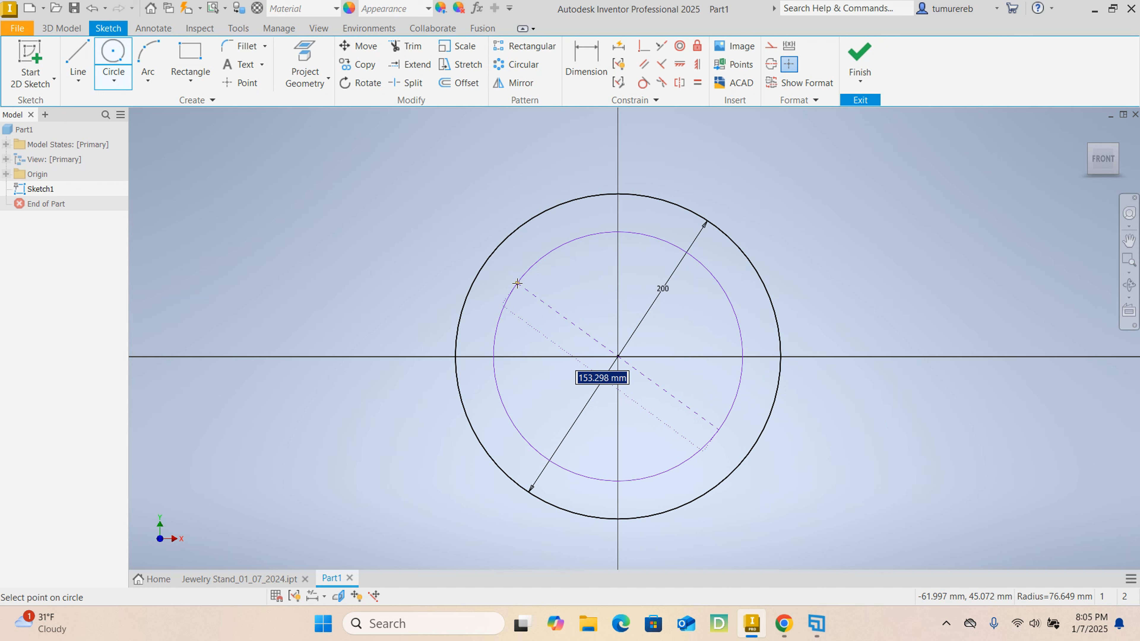
pyautogui.write('185')
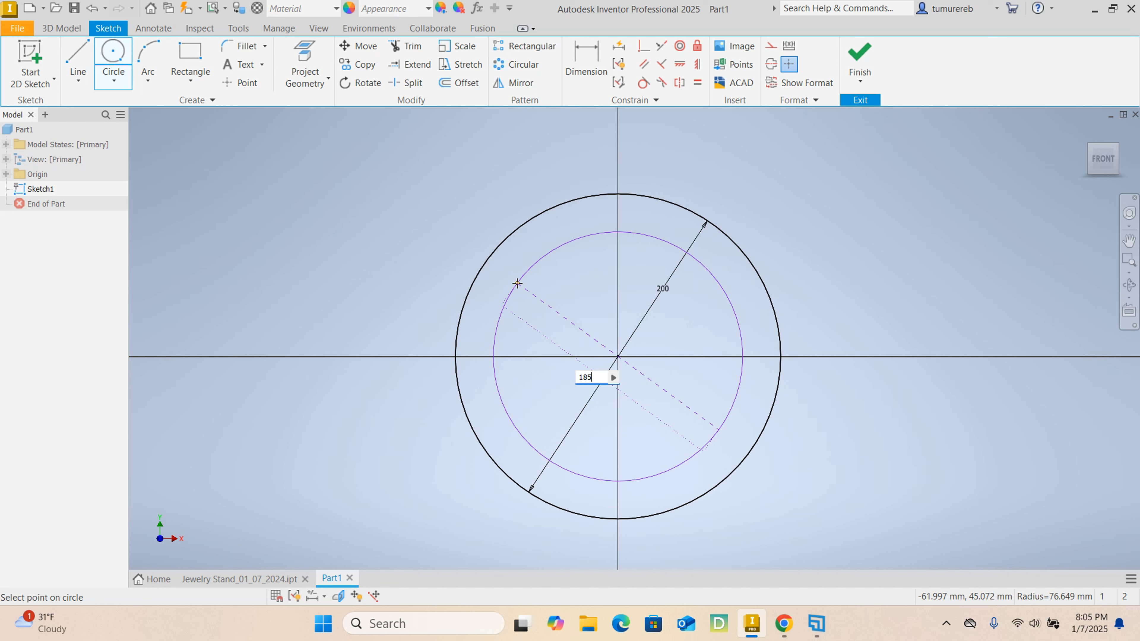
pyautogui.press('Return')
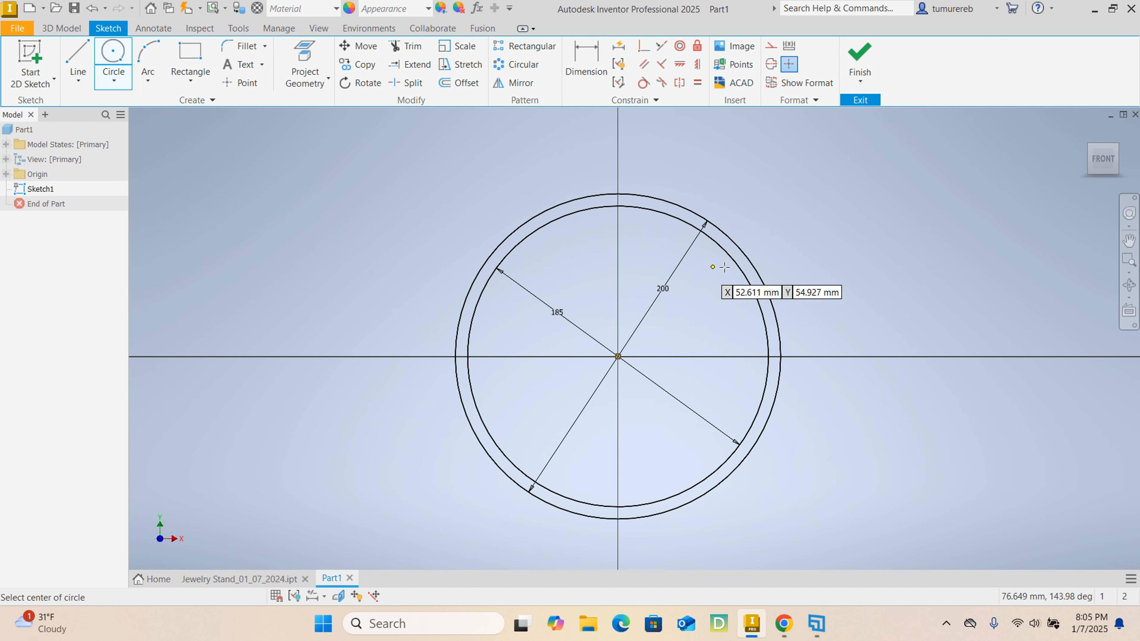
pyautogui.click(618, 356)
pyautogui.write('35')
pyautogui.press('Return')
# - Sketch a circle about 26 mm in diameter centred on the origin, inside the 35 mm circle
pyautogui.scroll(4, 625, 343)
pyautogui.click(611, 368)
pyautogui.click(644, 348)
pyautogui.rightClick(717, 304)
pyautogui.click(769, 303)
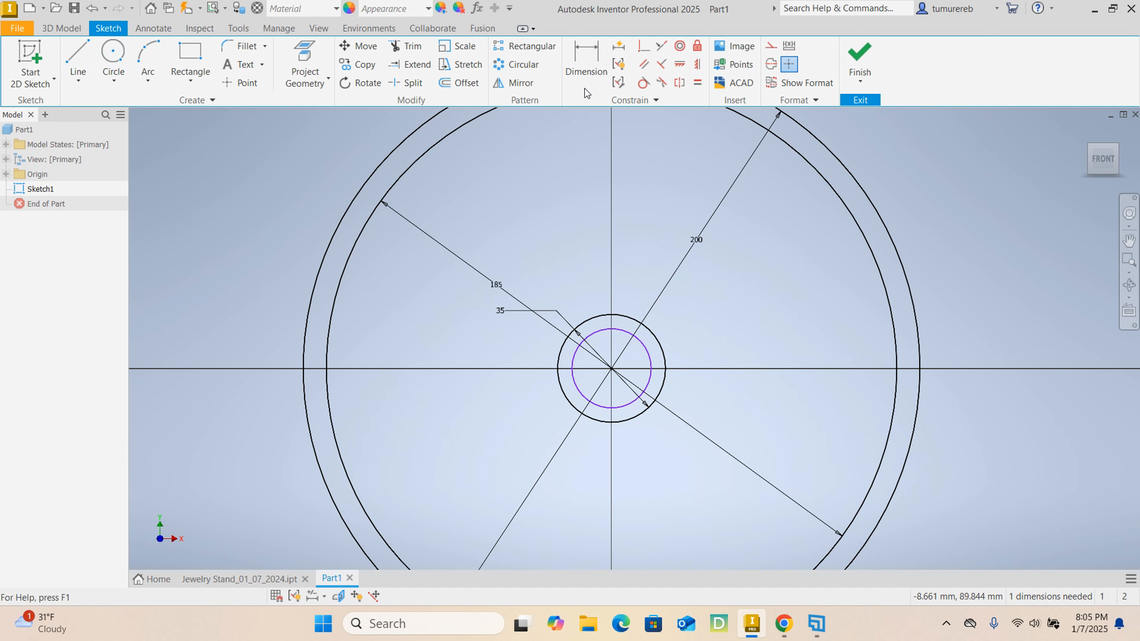
# - Dimension the innermost circle's diameter to 20 mm and move the 35 mm dimension label farther out from the circles
pyautogui.click(586, 68)
pyautogui.click(650, 367)
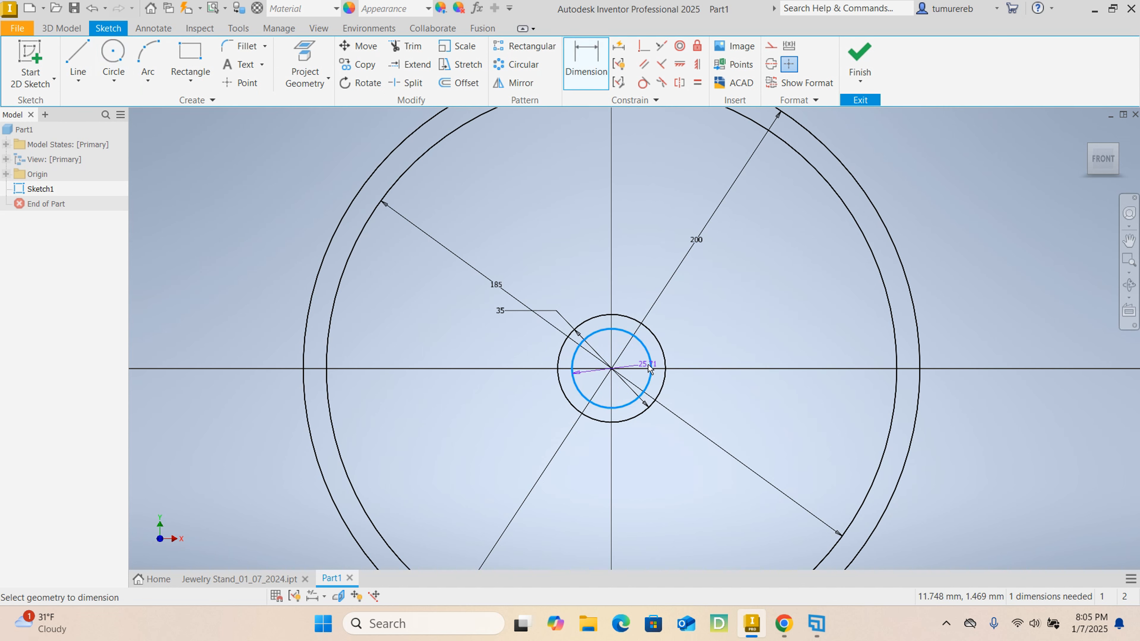
pyautogui.click(636, 361)
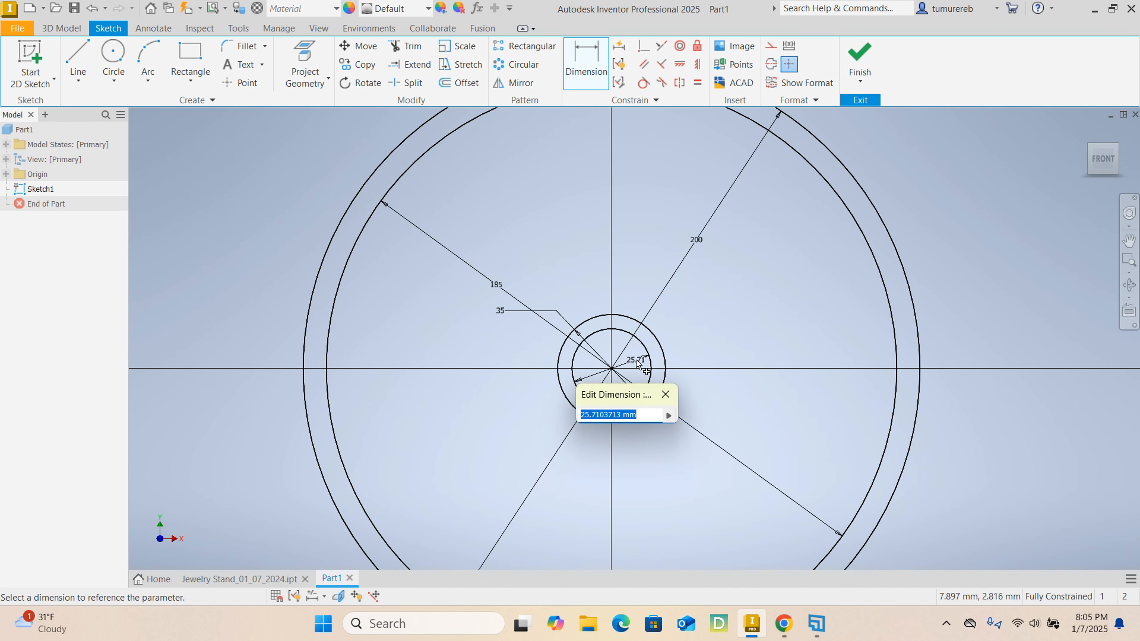
pyautogui.write('20')
pyautogui.press('Return')
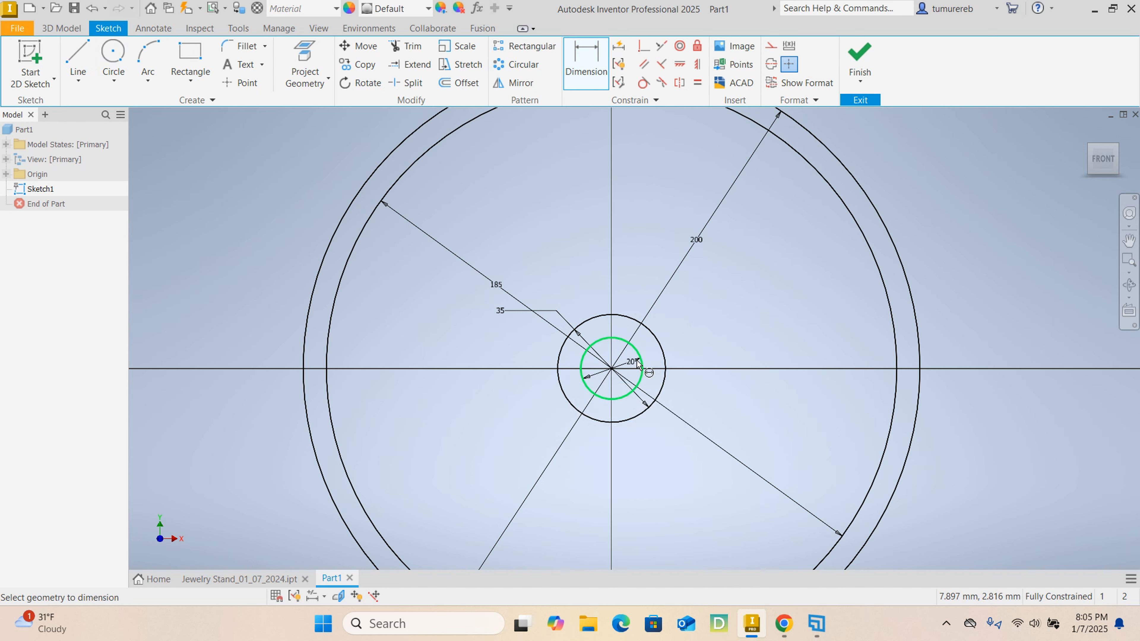
pyautogui.rightClick(524, 219)
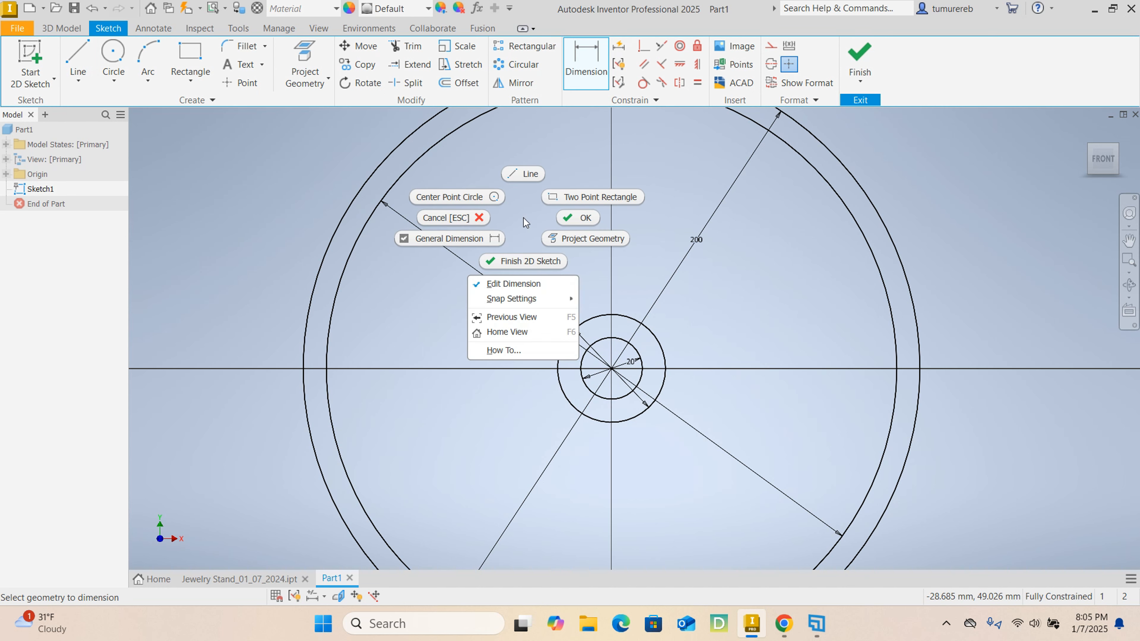
pyautogui.click(586, 219)
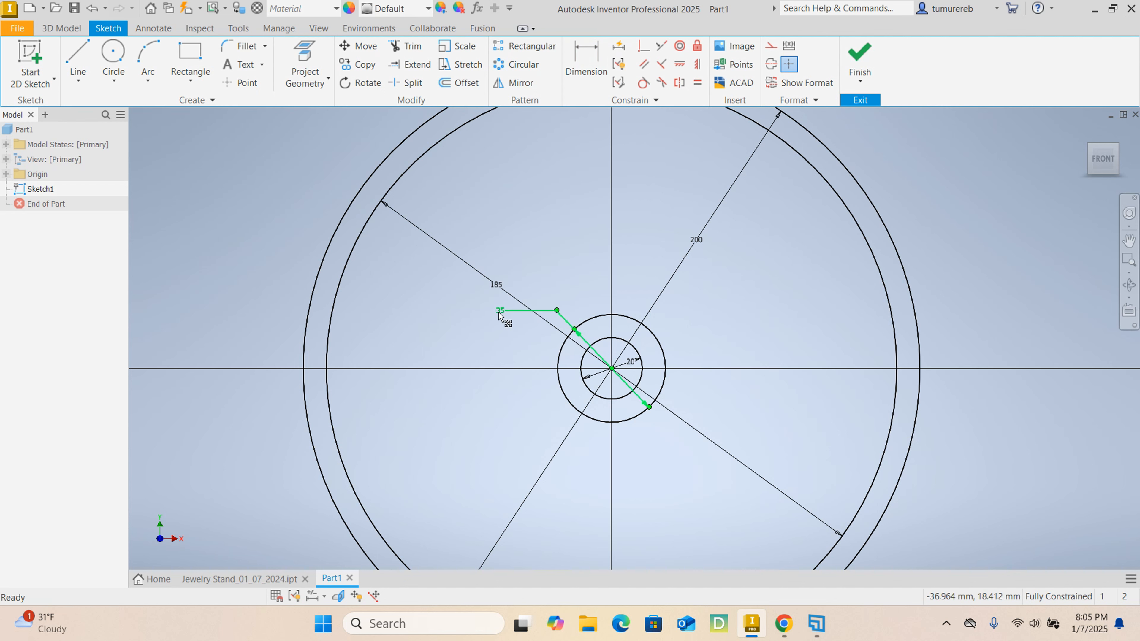
pyautogui.moveTo(499, 311); pyautogui.dragTo(525, 332)
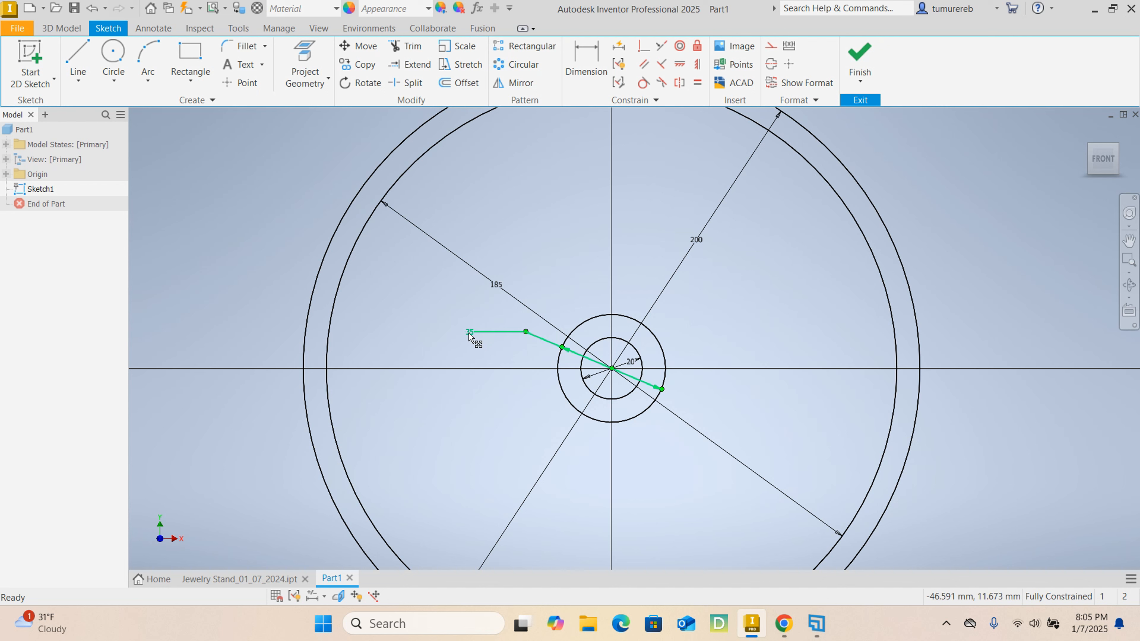
# - Move the 35 mm diameter dimension label inside its circle, just below the centre
pyautogui.moveTo(469, 336); pyautogui.dragTo(627, 409)
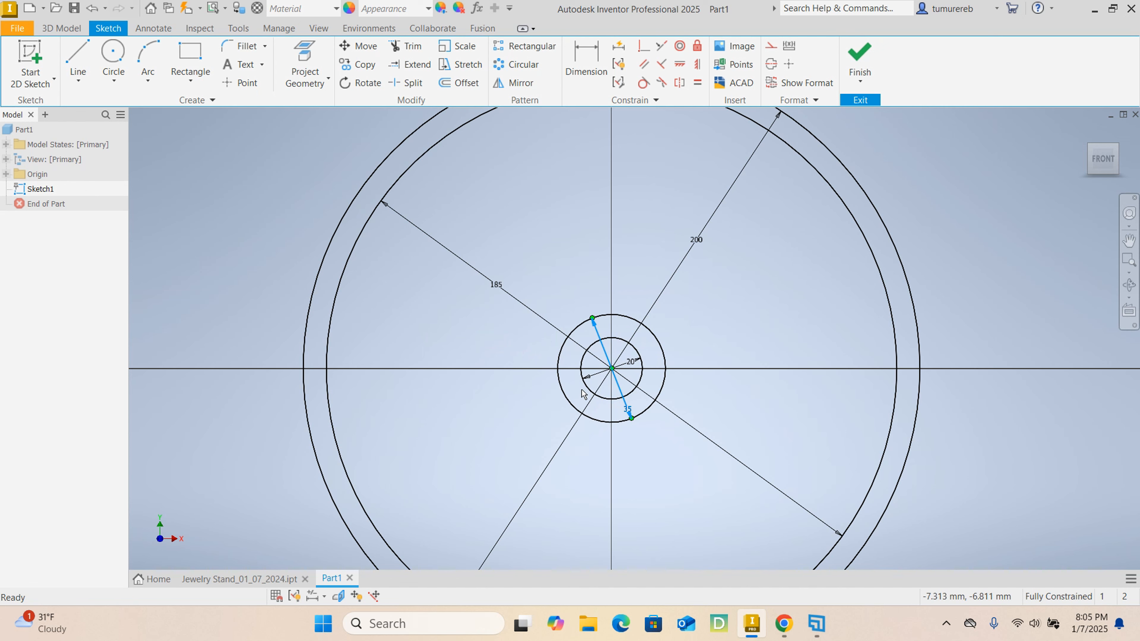
pyautogui.scroll(5, 607, 360)
pyautogui.scroll(-6, 607, 360)
pyautogui.scroll(-2, 709, 339)
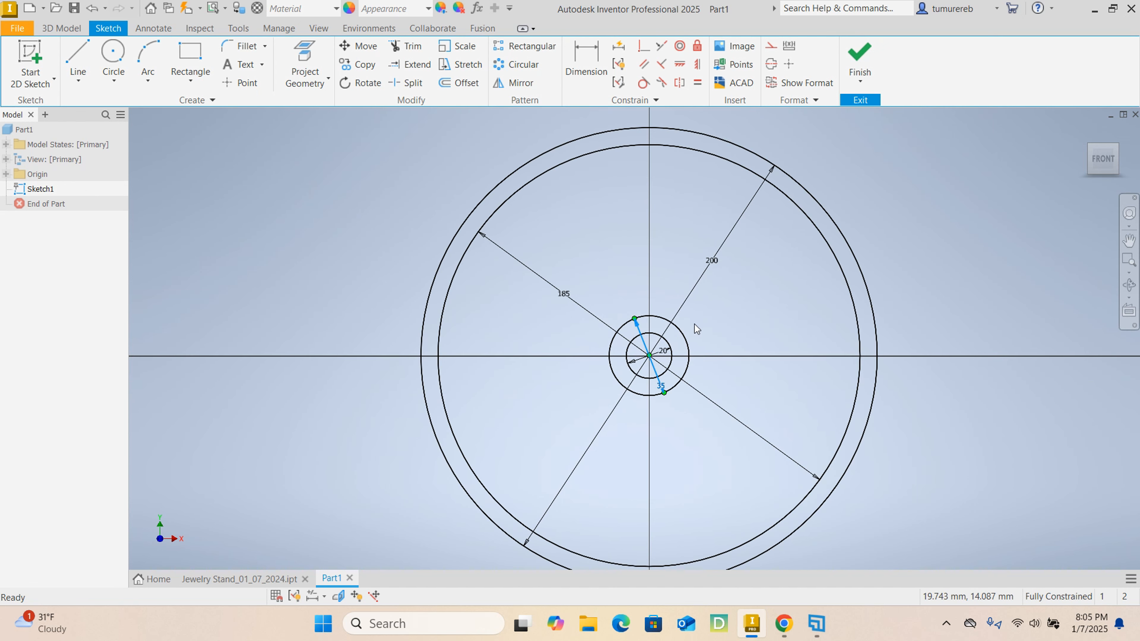
# - Draw a vertical line from the uppermost point of the 35 mm circle straight up to the 185 mm circle
pyautogui.moveTo(582, 261); pyautogui.dragTo(563, 282, button='middle')
pyautogui.scroll(3, 564, 282)
pyautogui.scroll(-5, 615, 278)
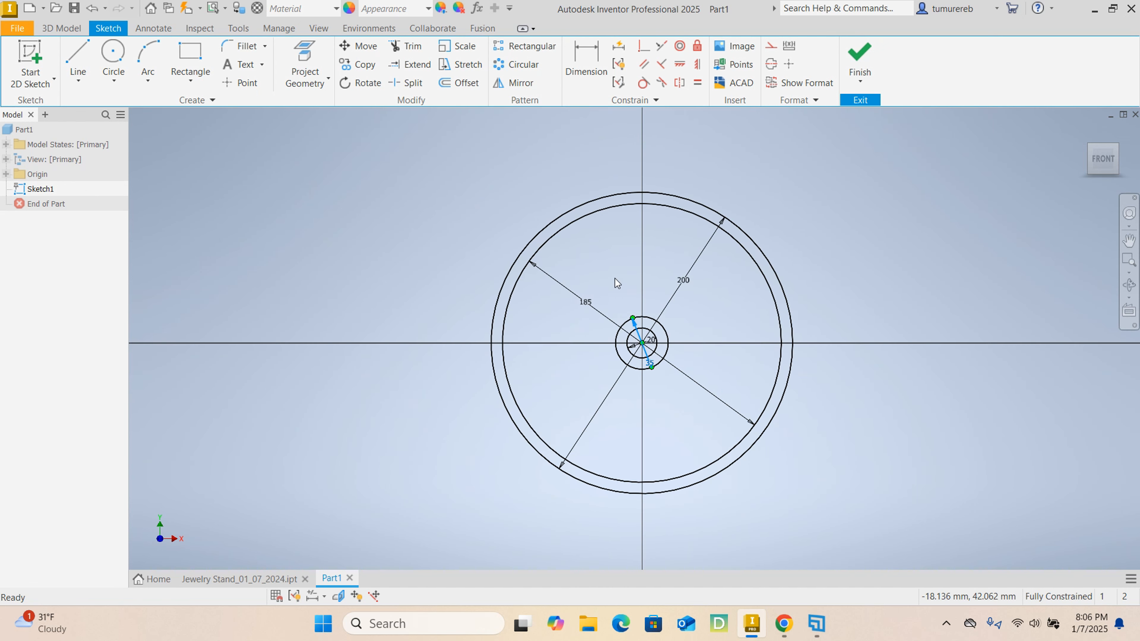
pyautogui.click(79, 52)
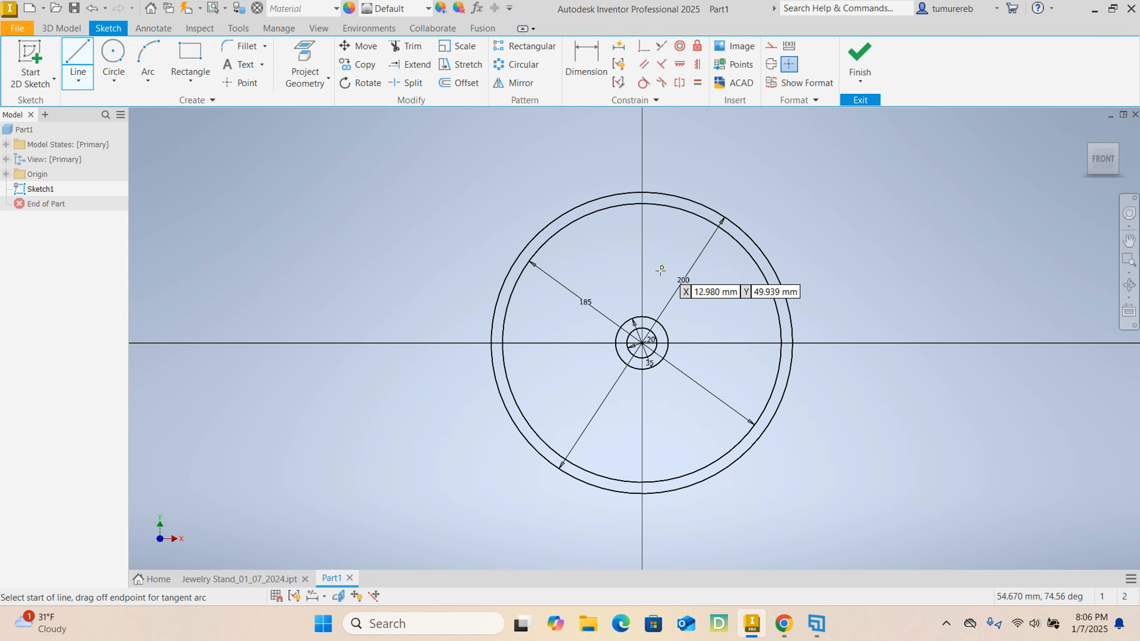
pyautogui.scroll(3, 660, 269)
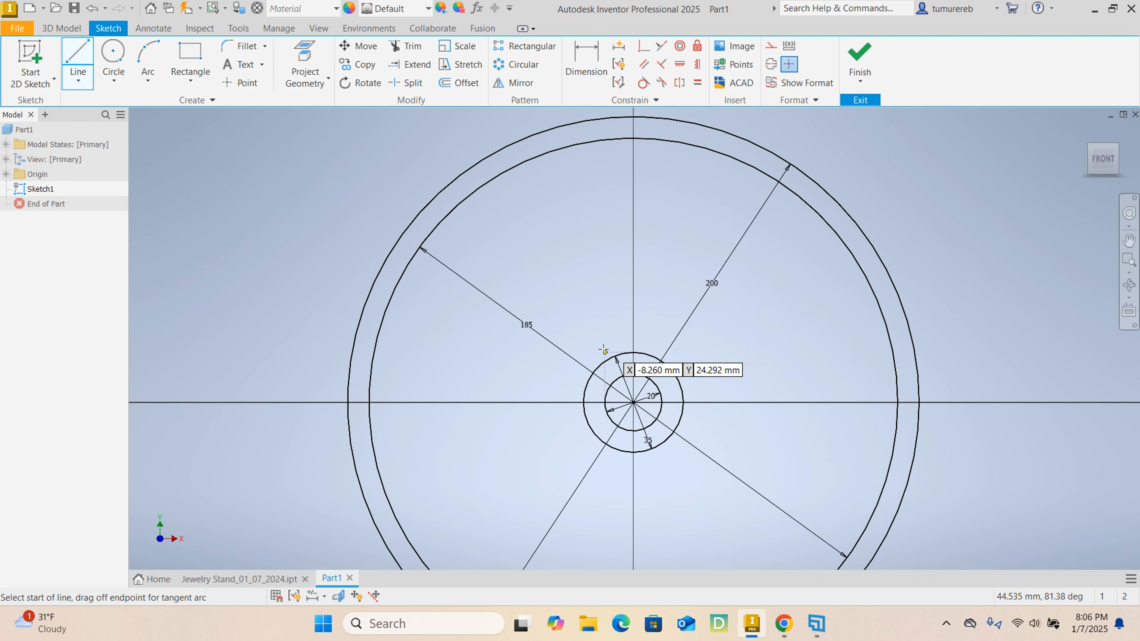
pyautogui.click(633, 353)
pyautogui.click(634, 138)
pyautogui.press('Escape')
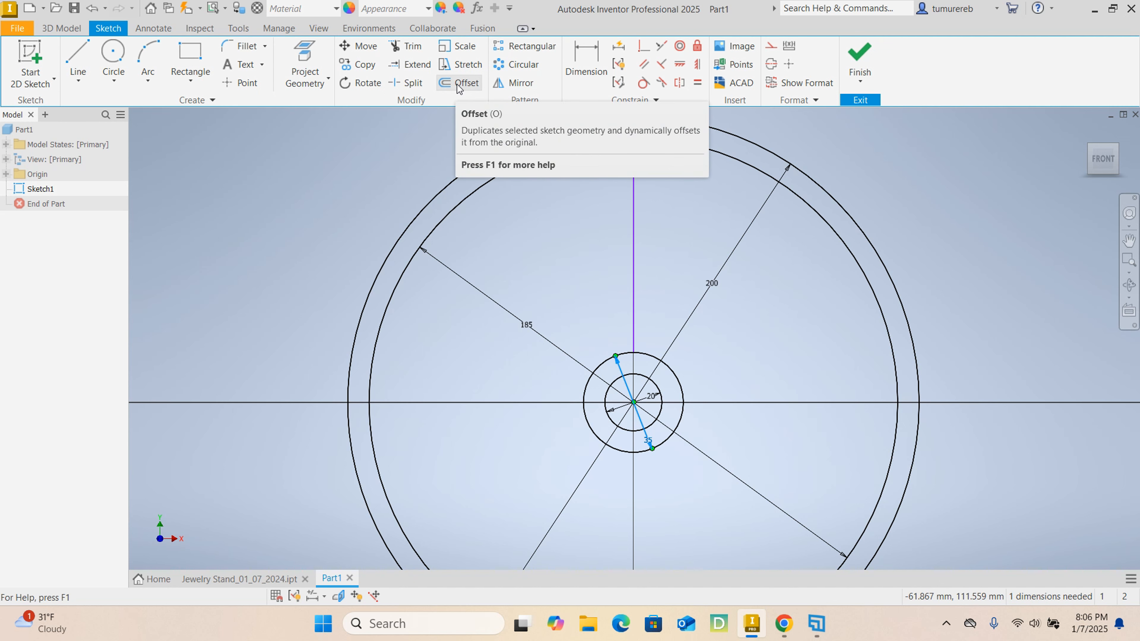
# - Offset the vertical line by 4 mm to each side to form the two edges of a spoke
pyautogui.click(458, 83)
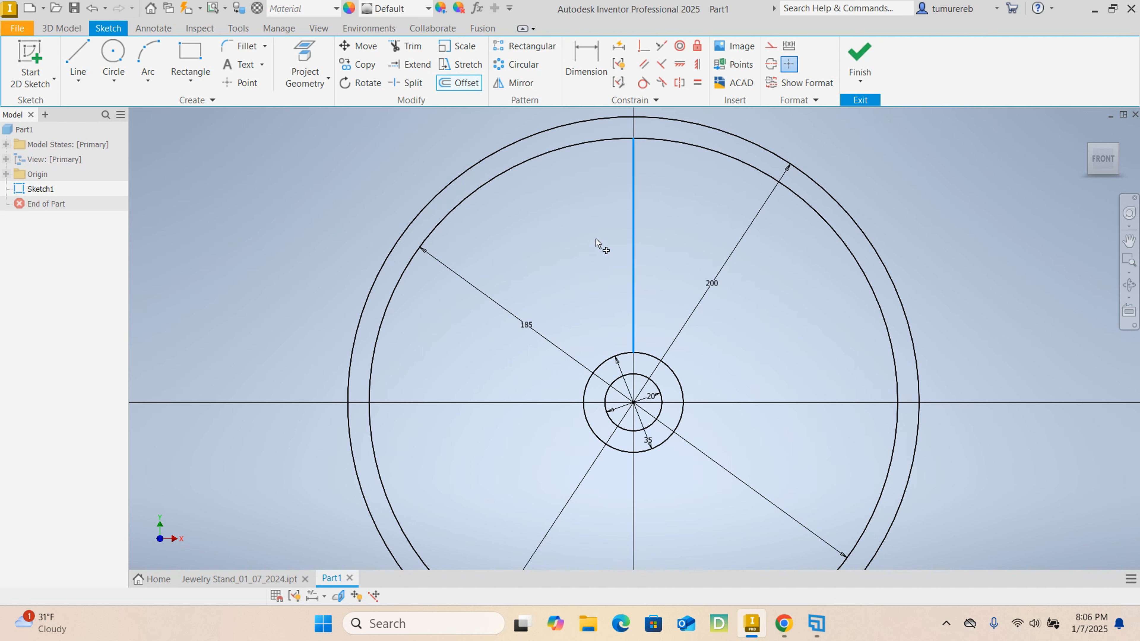
pyautogui.press('Return')
pyautogui.write('4')
pyautogui.press('Return')
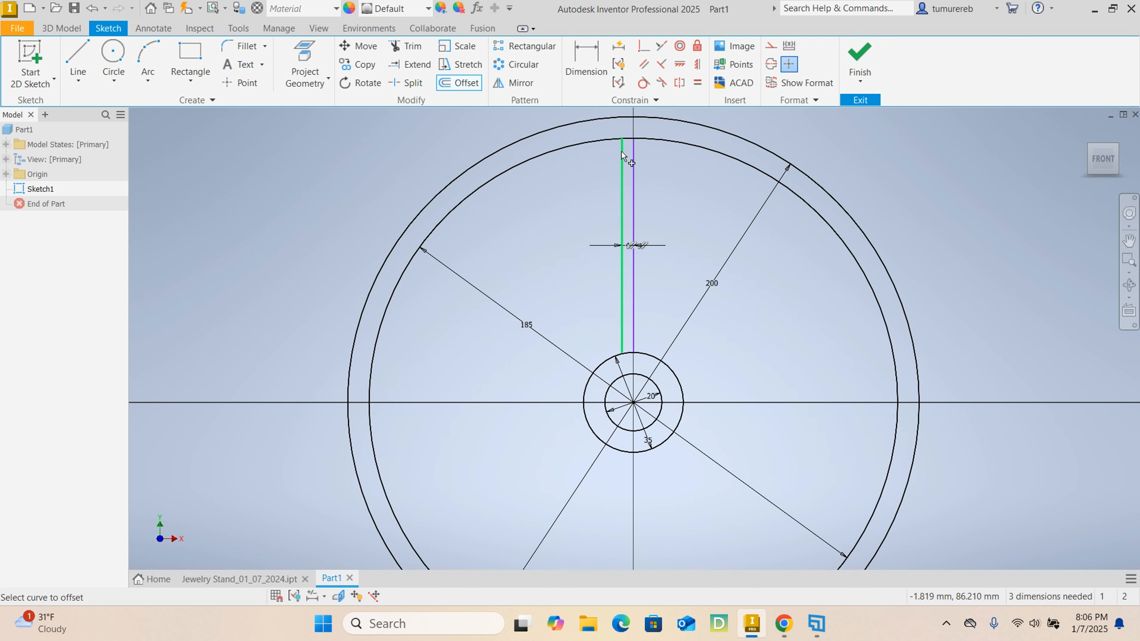
pyautogui.click(633, 209)
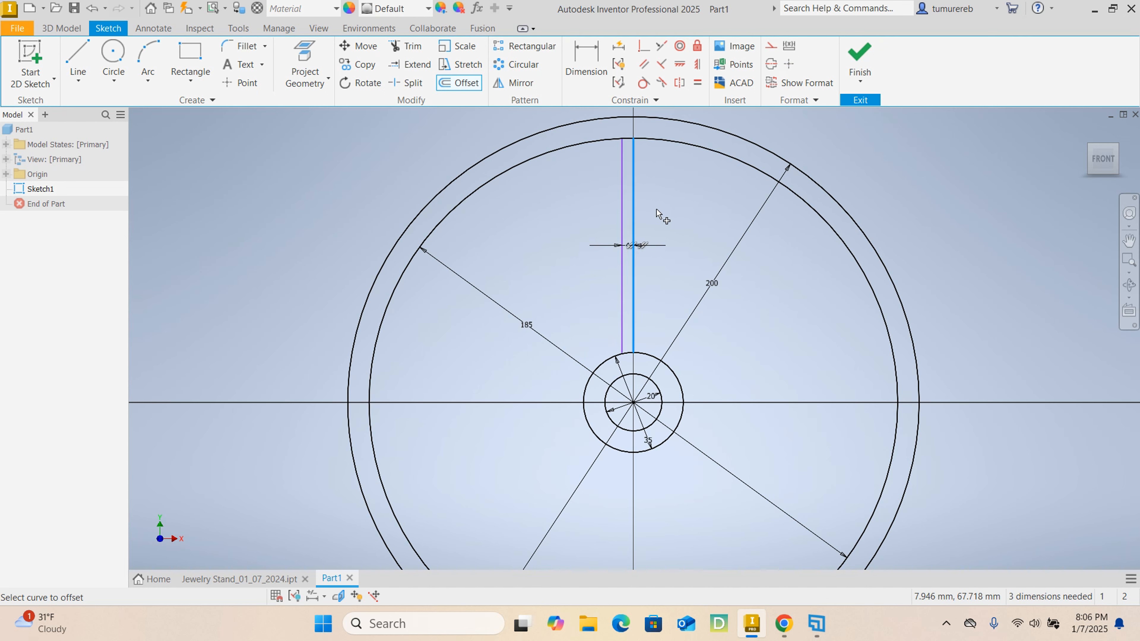
pyautogui.write('4')
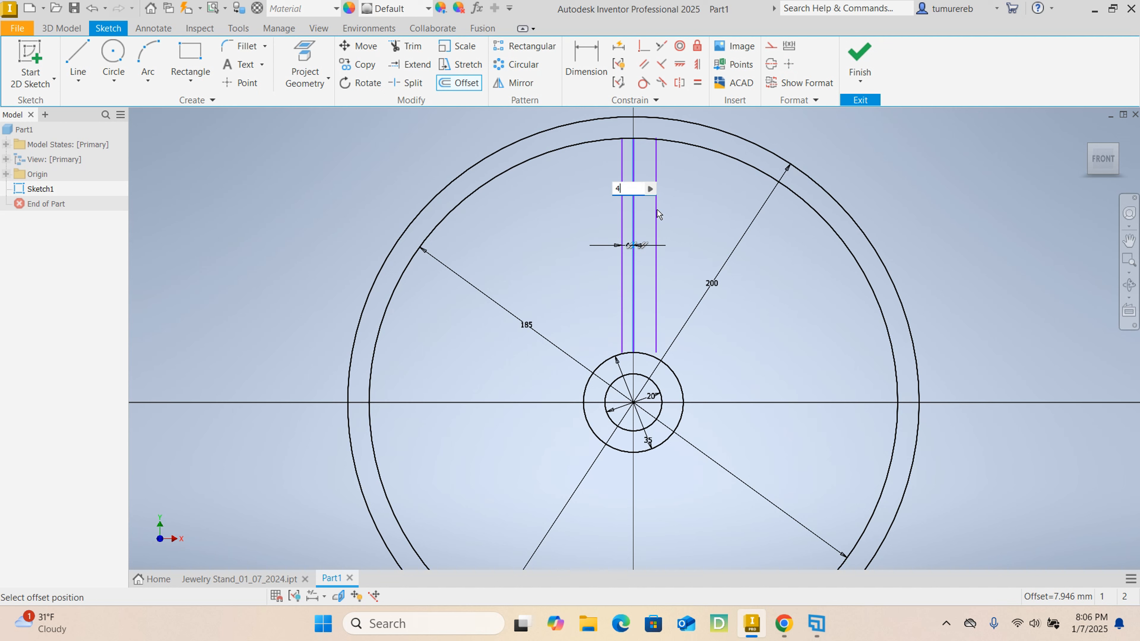
pyautogui.press('Return')
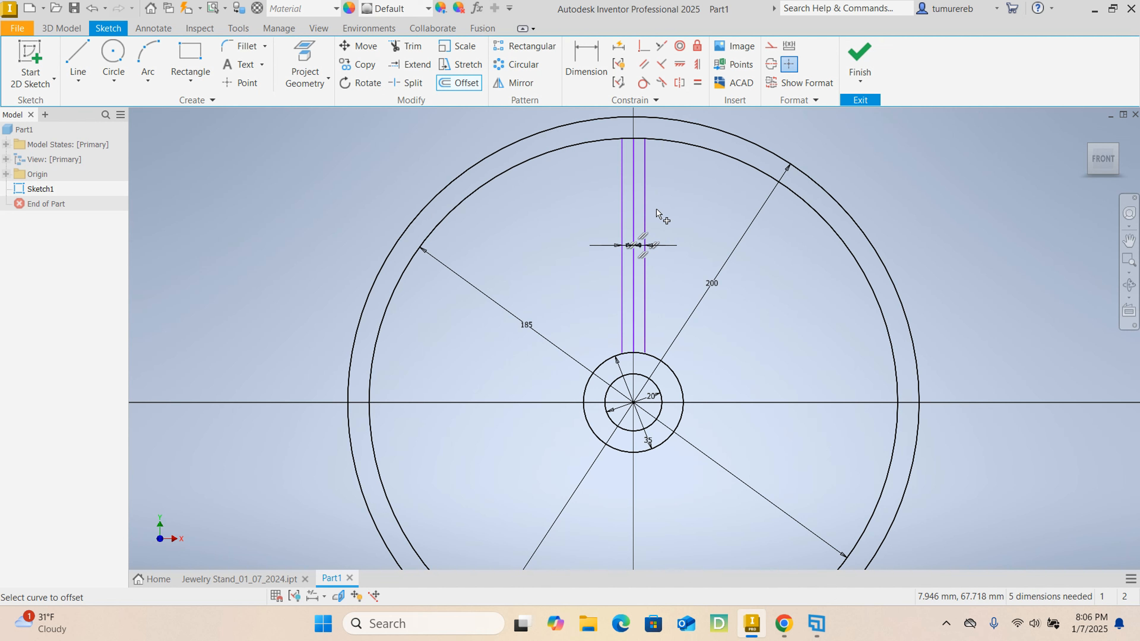
pyautogui.rightClick(656, 212)
pyautogui.click(702, 213)
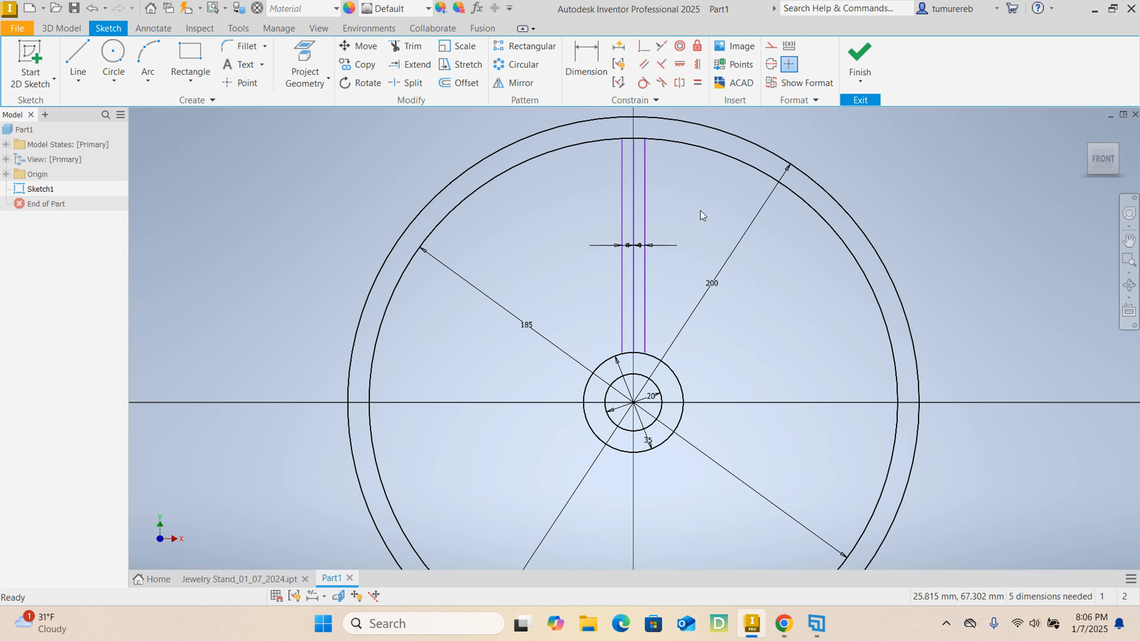
# - Convert the middle vertical line of the spoke to construction geometry
pyautogui.scroll(3, 641, 252)
pyautogui.rightClick(629, 238)
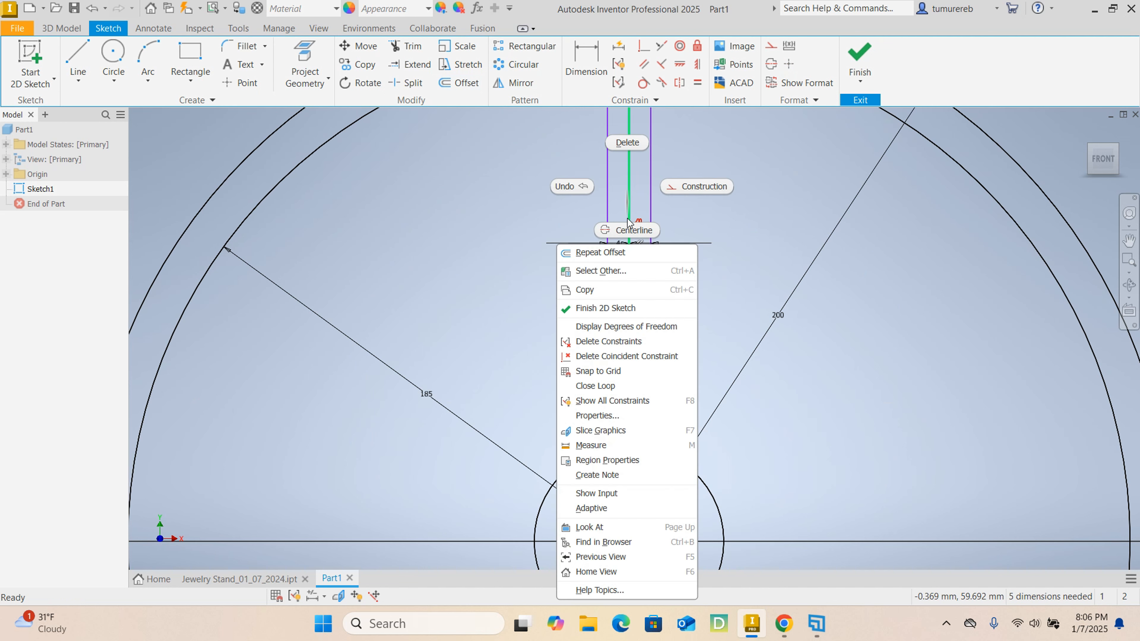
pyautogui.click(691, 187)
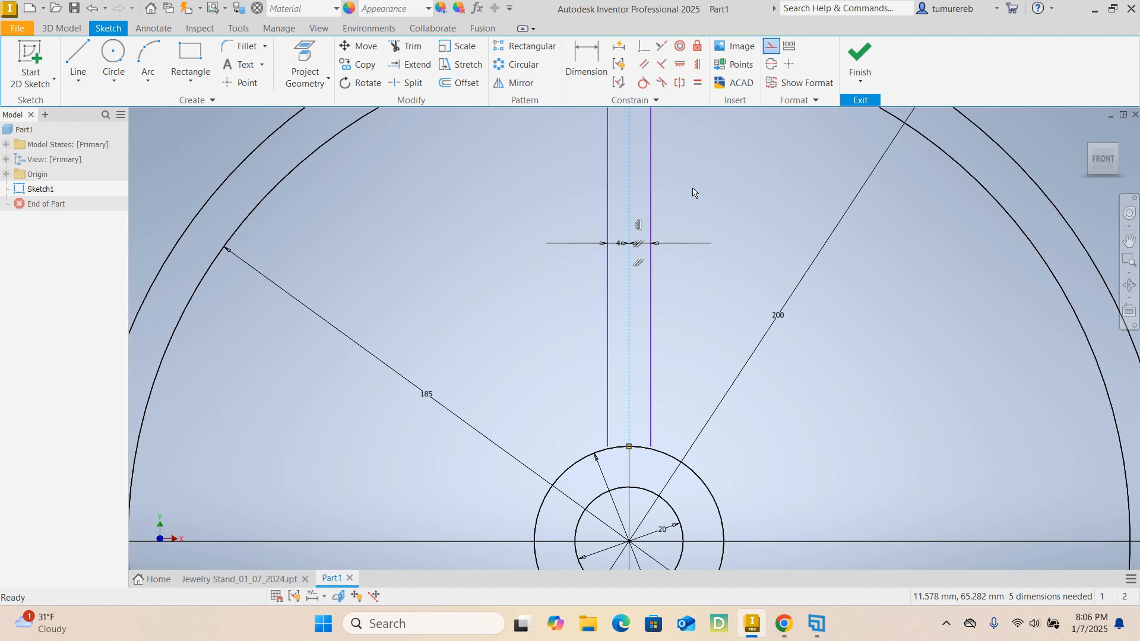
# - Extend the lower ends of both spoke edge lines to meet the 35 mm circle
pyautogui.scroll(-2, 709, 247)
pyautogui.scroll(4, 636, 337)
pyautogui.scroll(-2, 677, 362)
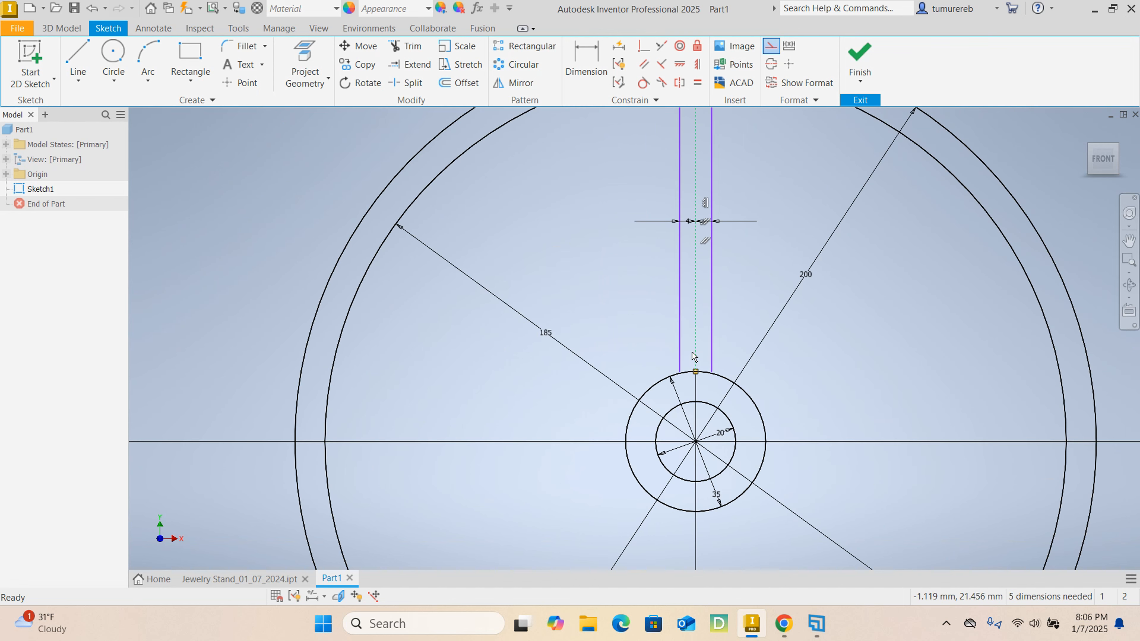
pyautogui.scroll(3, 621, 388)
pyautogui.scroll(3, 641, 415)
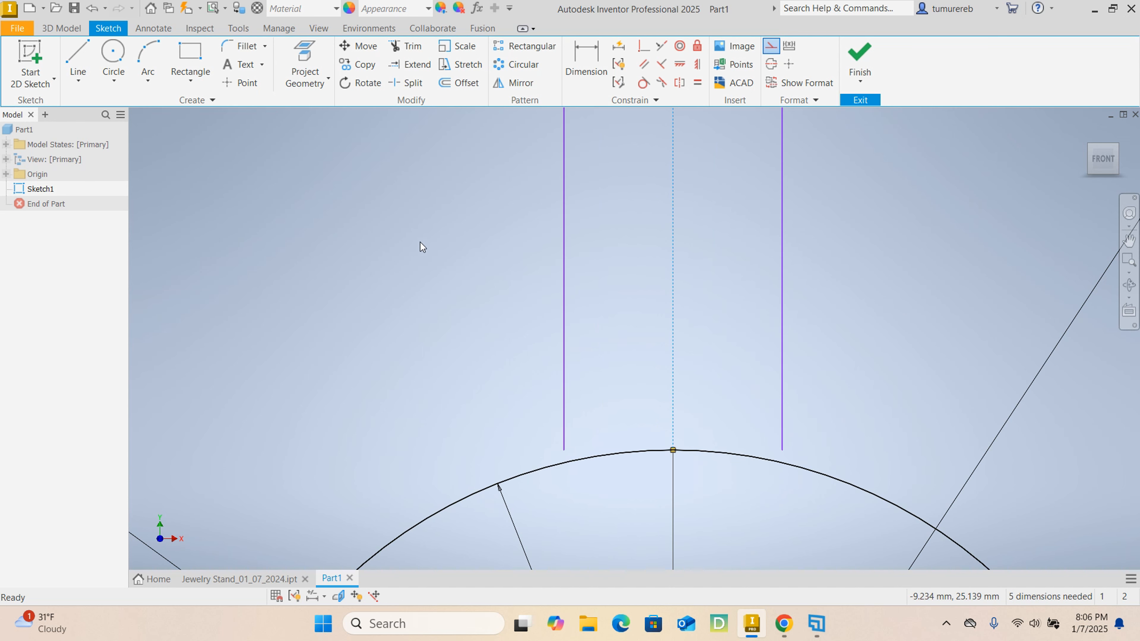
pyautogui.click(413, 67)
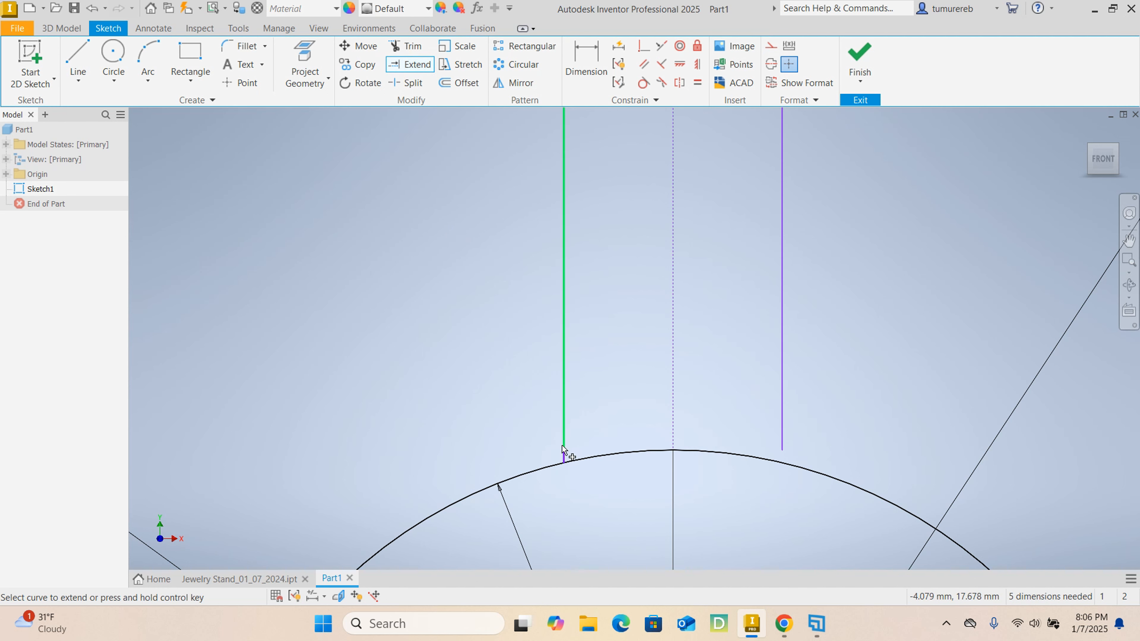
pyautogui.click(564, 453)
pyautogui.click(781, 419)
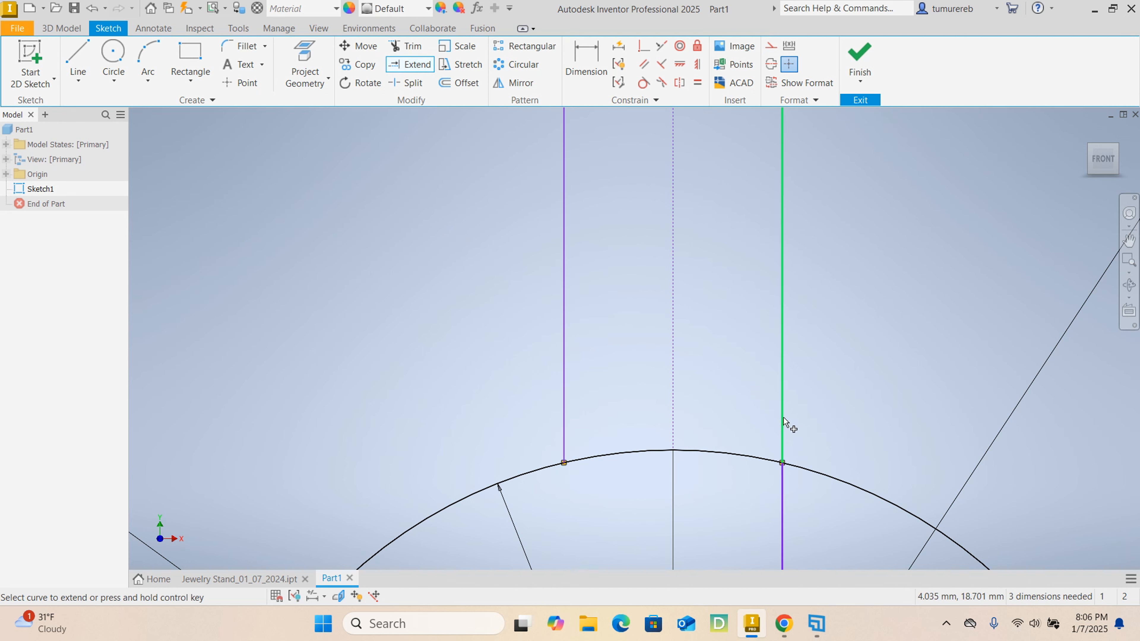
pyautogui.scroll(-3, 799, 395)
pyautogui.rightClick(813, 369)
pyautogui.click(861, 353)
pyautogui.scroll(-3, 697, 352)
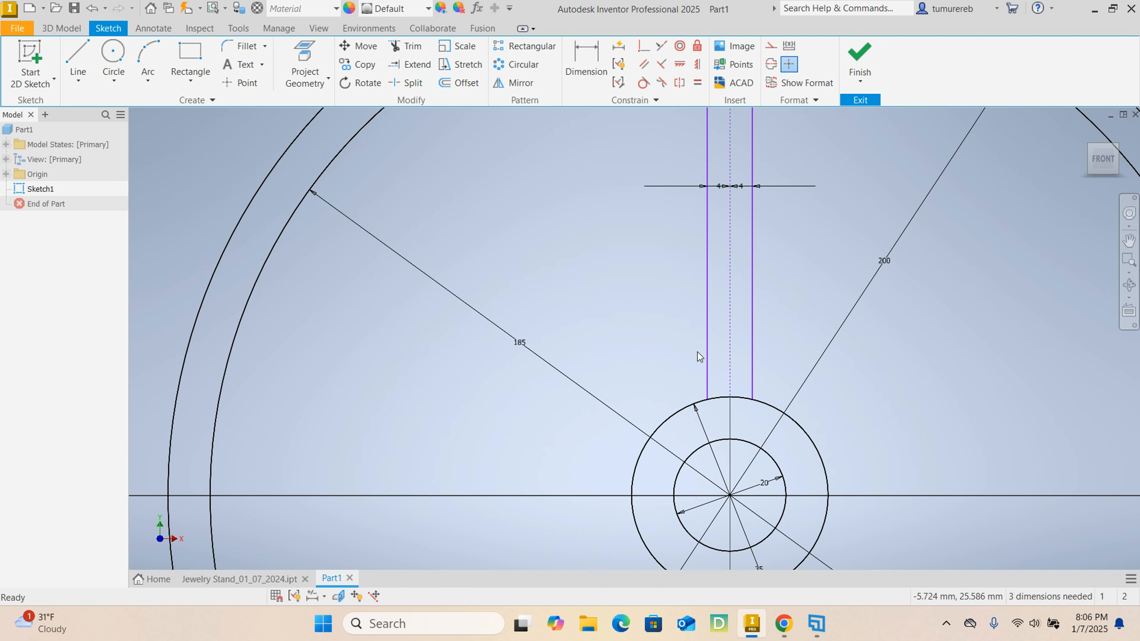
pyautogui.moveTo(645, 331); pyautogui.dragTo(591, 364, button='middle')
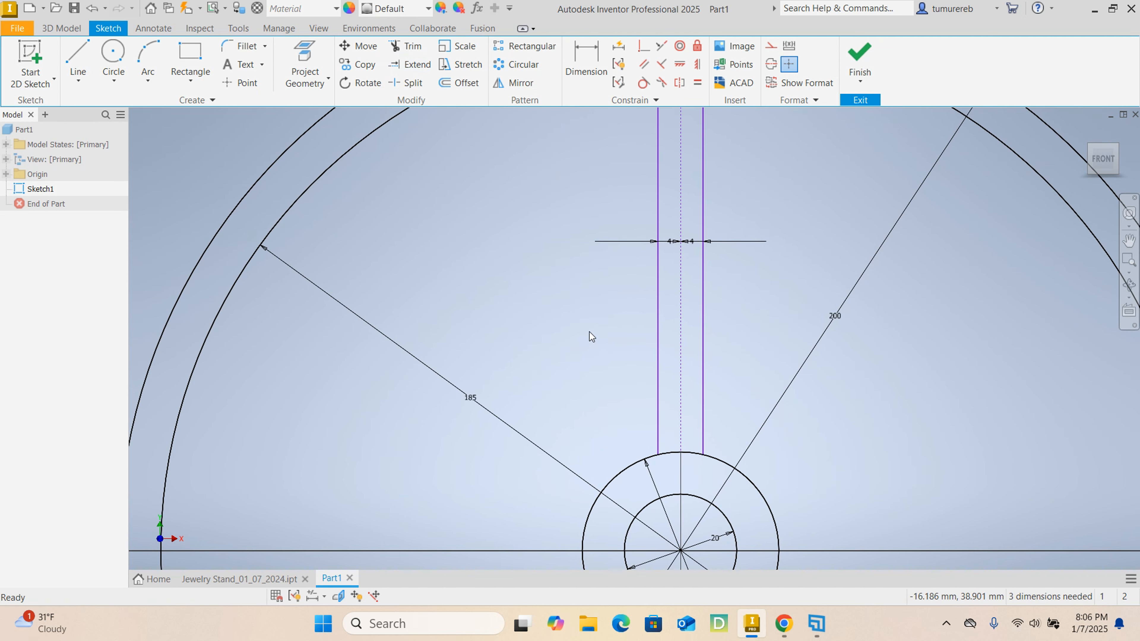
pyautogui.click(644, 46)
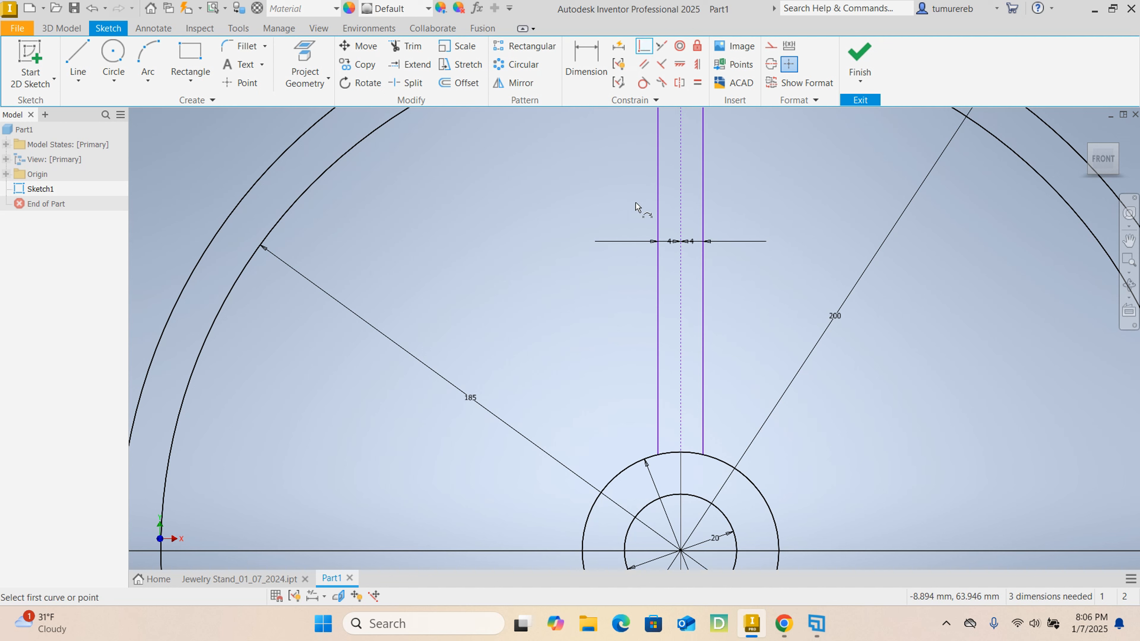
pyautogui.click(681, 224)
pyautogui.scroll(-2, 791, 270)
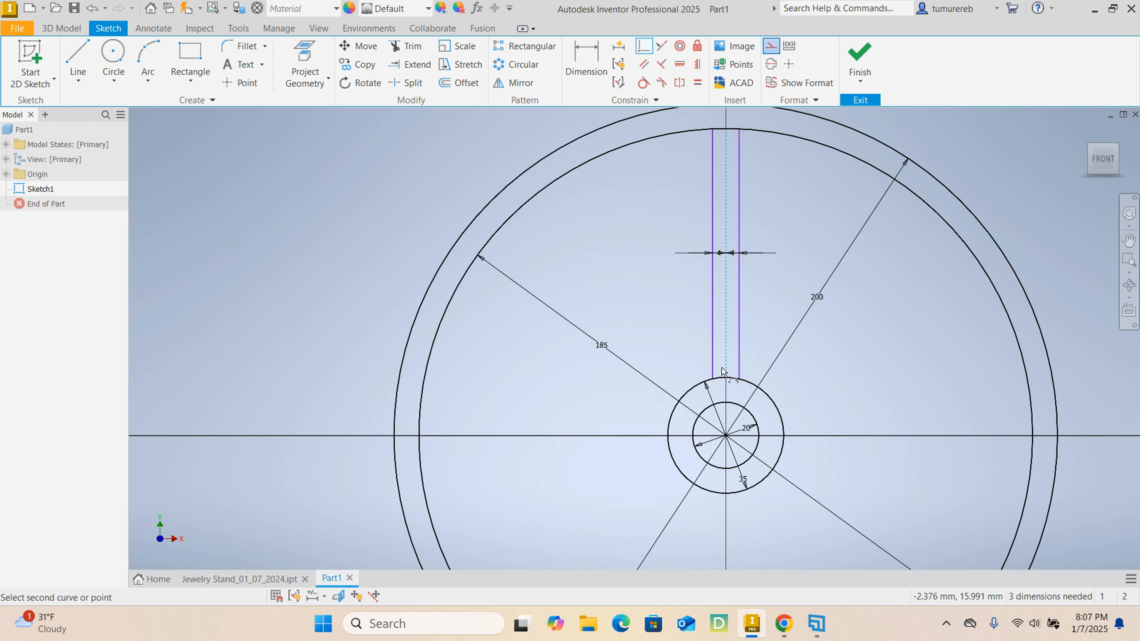
pyautogui.rightClick(620, 262)
pyautogui.click(548, 255)
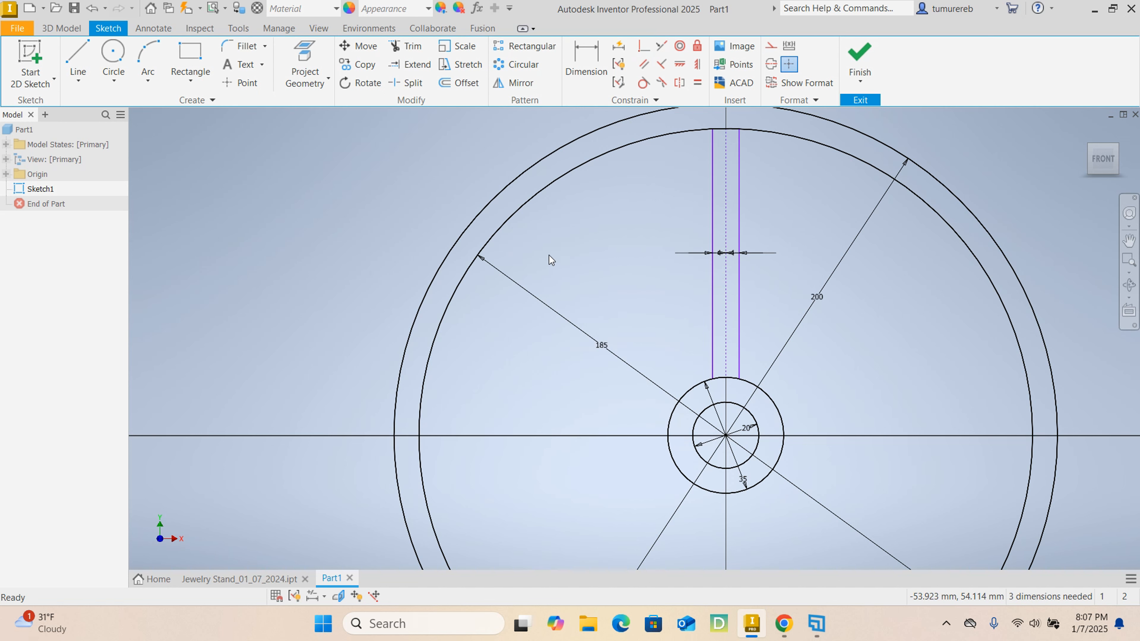
# - Apply a coincident constraint between the spoke's construction line and the circles' centre point at the origin
pyautogui.scroll(2, 765, 246)
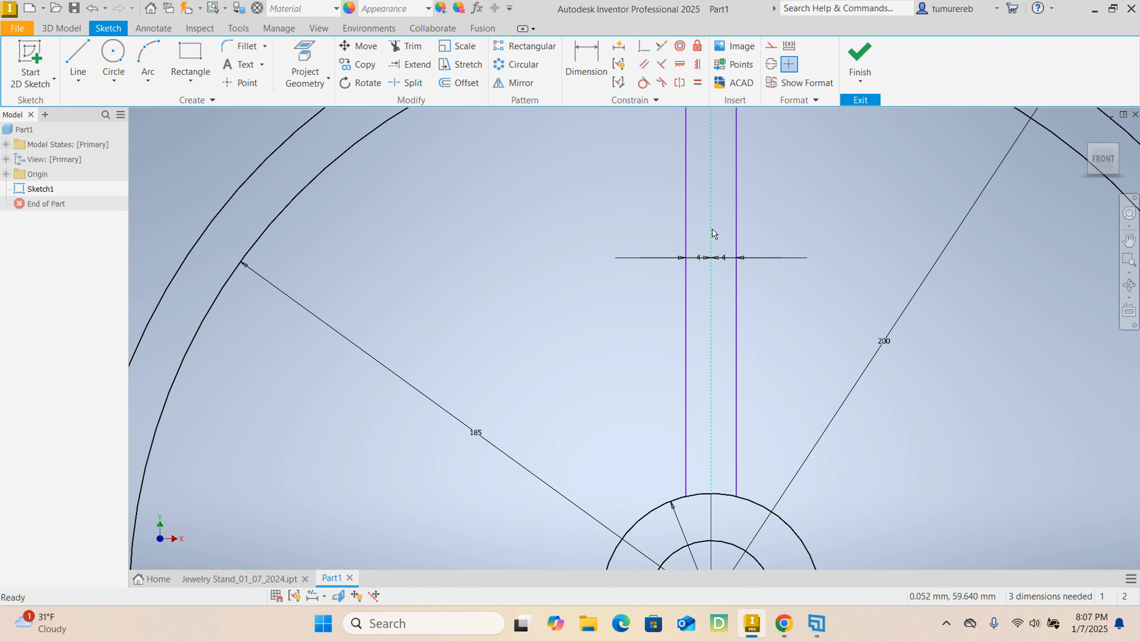
pyautogui.scroll(-2, 729, 396)
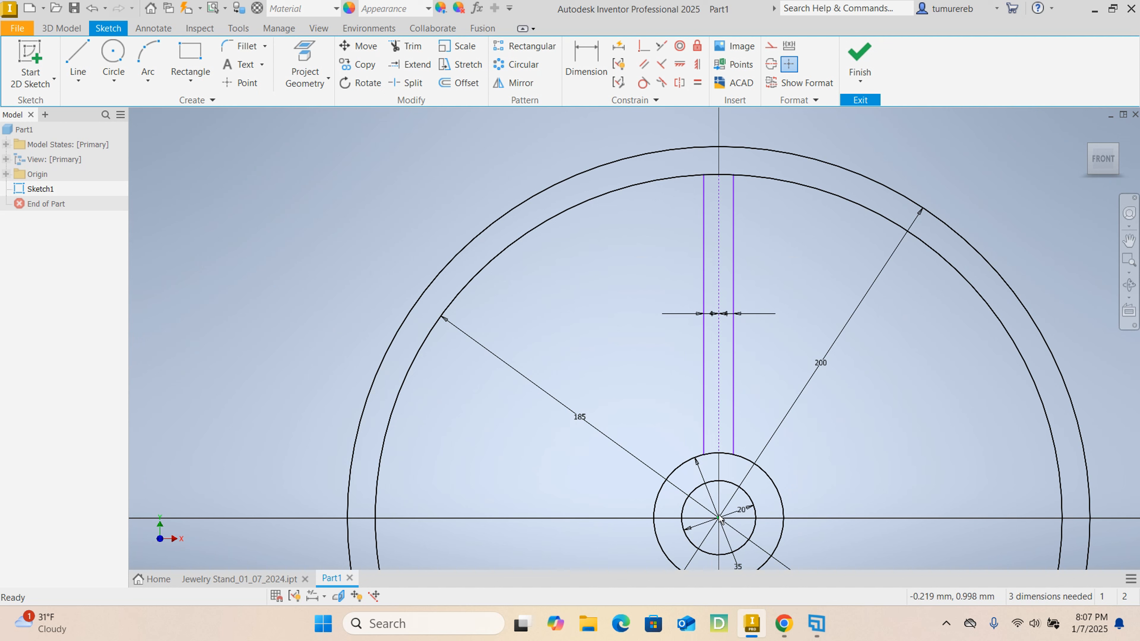
pyautogui.click(644, 54)
pyautogui.click(719, 250)
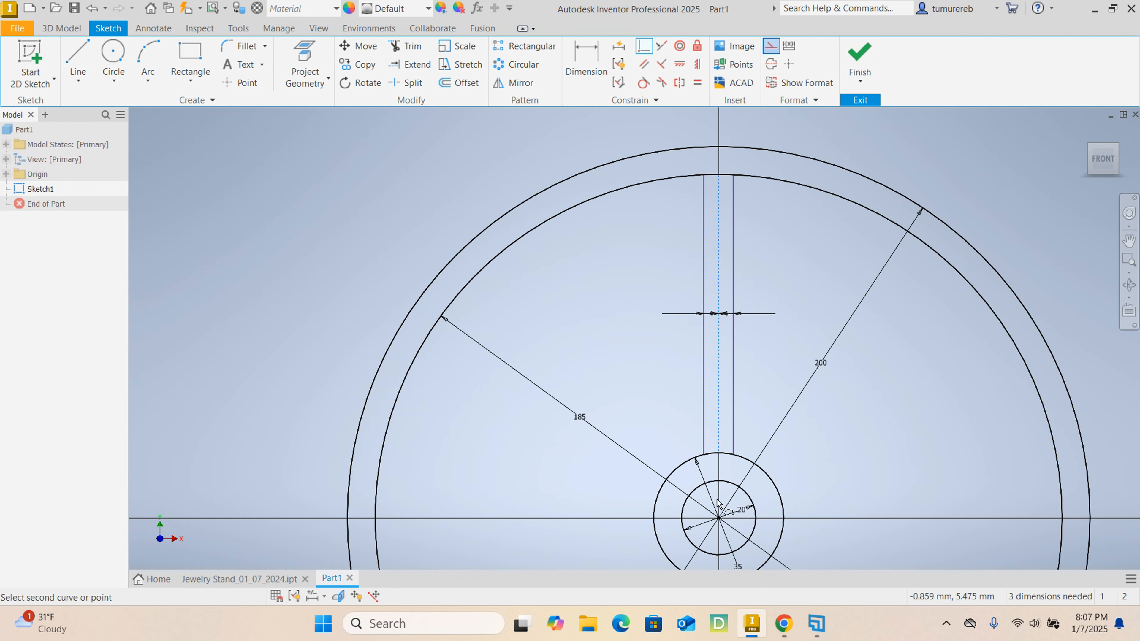
pyautogui.click(719, 521)
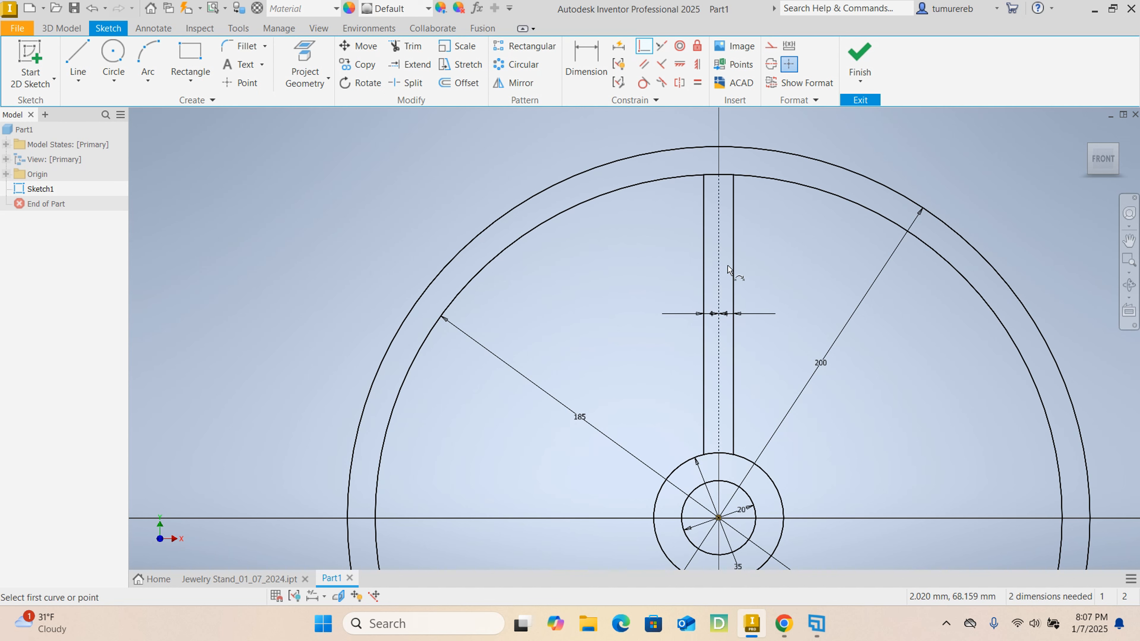
pyautogui.rightClick(568, 295)
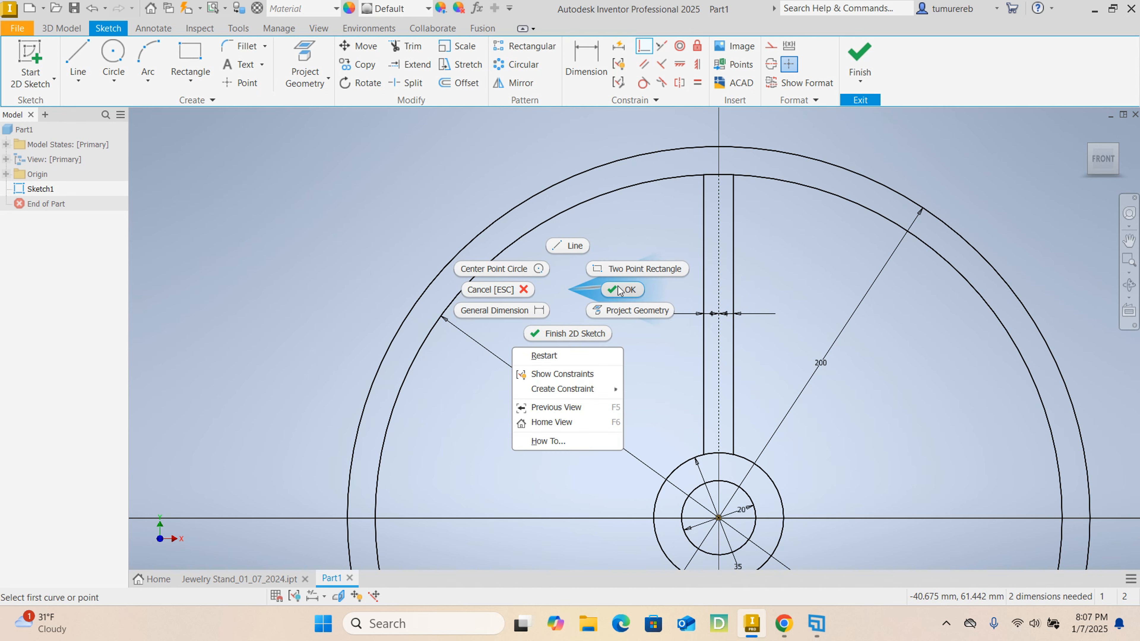
pyautogui.click(623, 292)
# - Circular-pattern the two spoke edge lines about the circles' centre with 6 occurrences over 360 degrees
pyautogui.moveTo(716, 257); pyautogui.dragTo(644, 232)
pyautogui.moveTo(645, 232); pyautogui.dragTo(644, 231, button='middle')
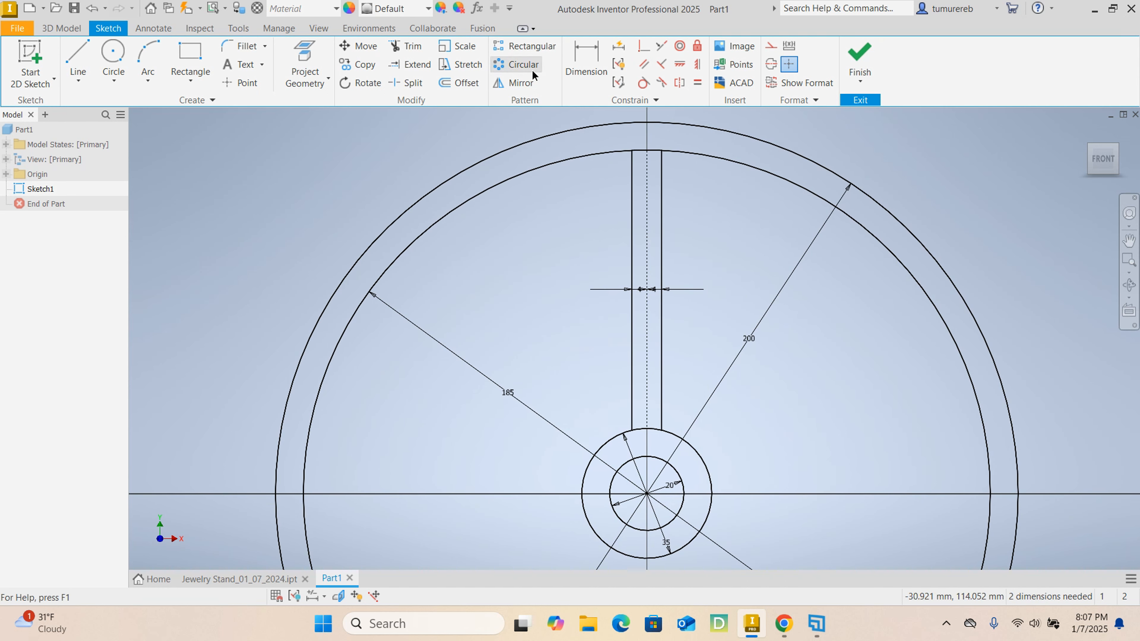
pyautogui.click(523, 64)
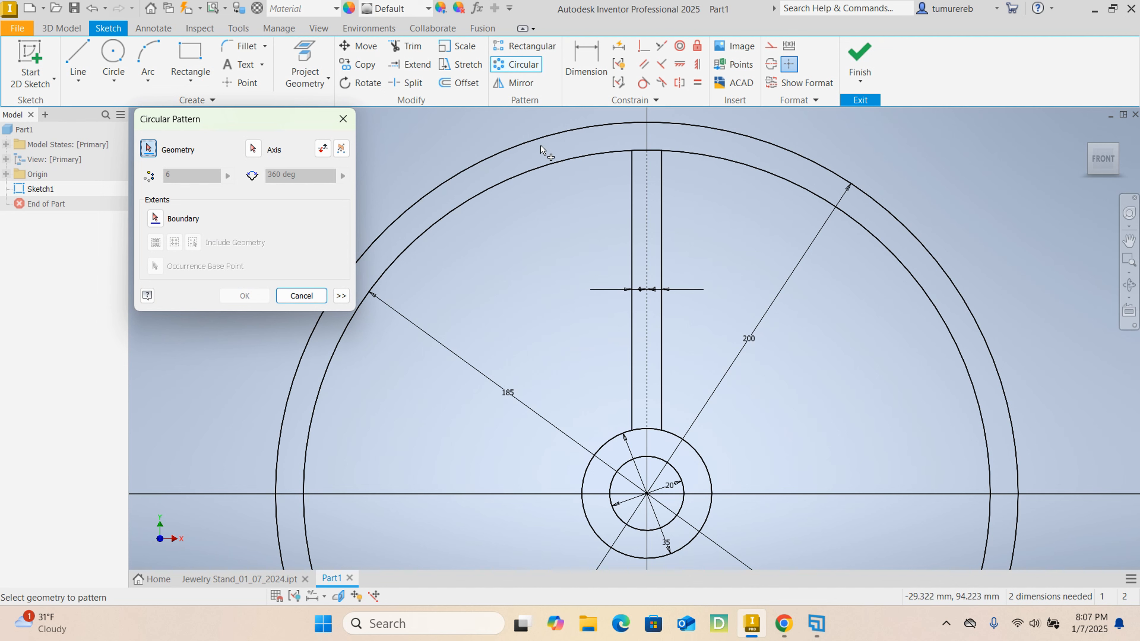
pyautogui.click(633, 264)
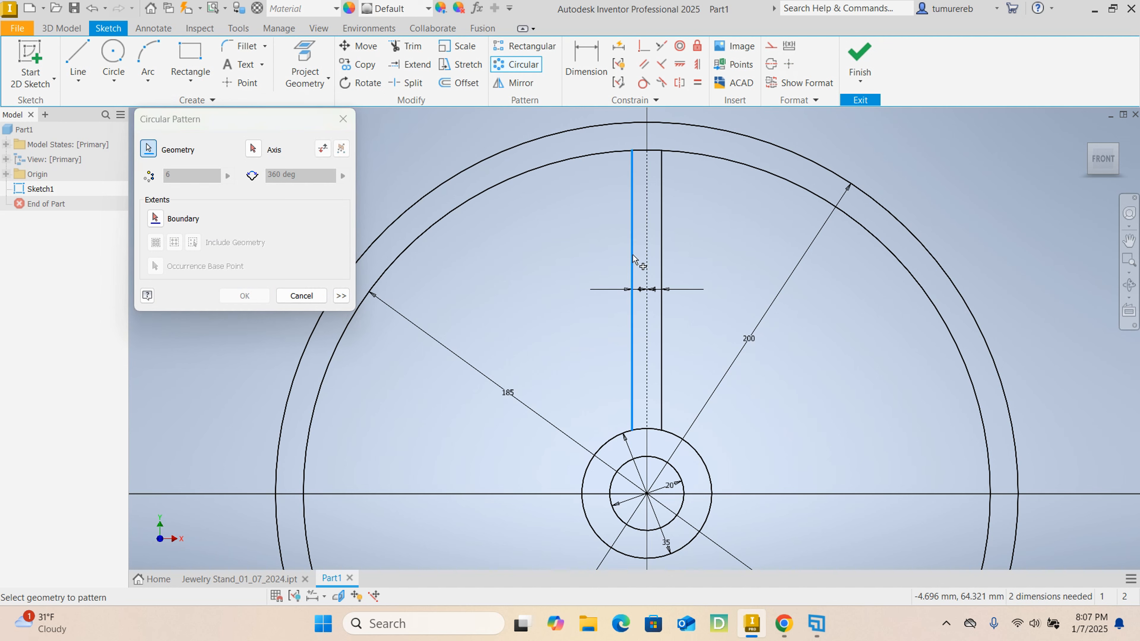
pyautogui.click(662, 256)
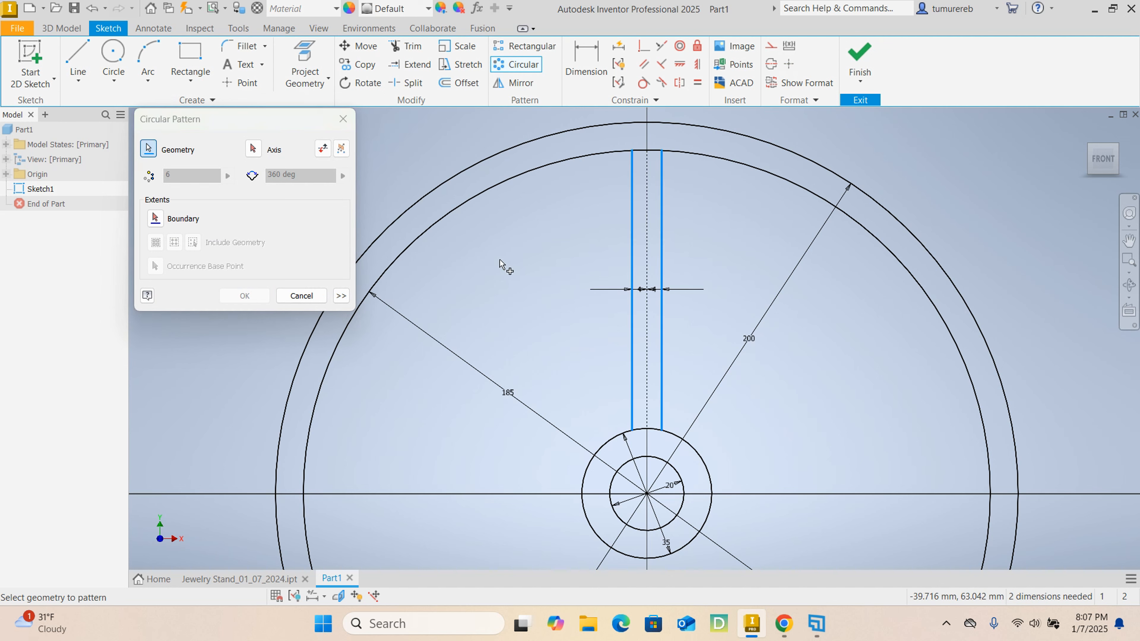
pyautogui.click(253, 149)
pyautogui.click(464, 207)
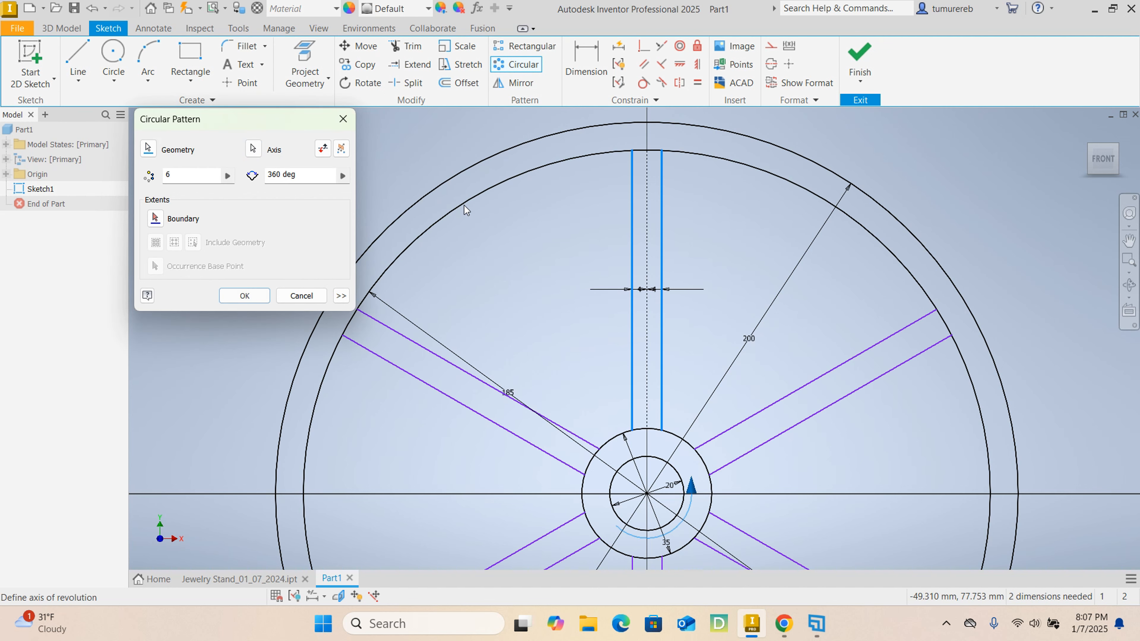
pyautogui.scroll(3, 466, 211)
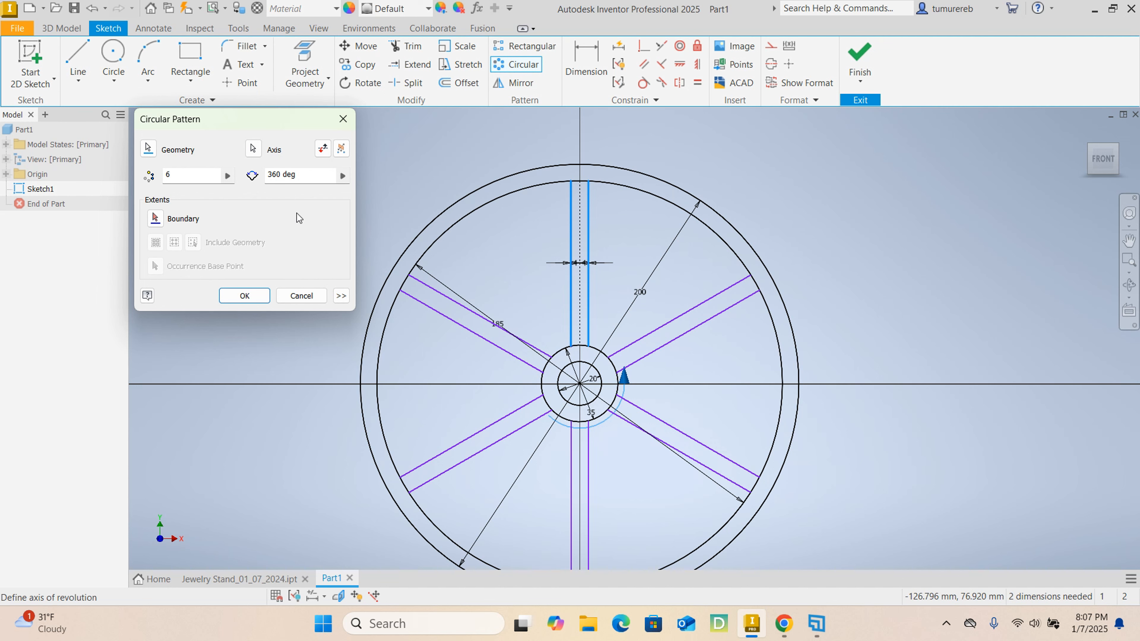
pyautogui.click(180, 176)
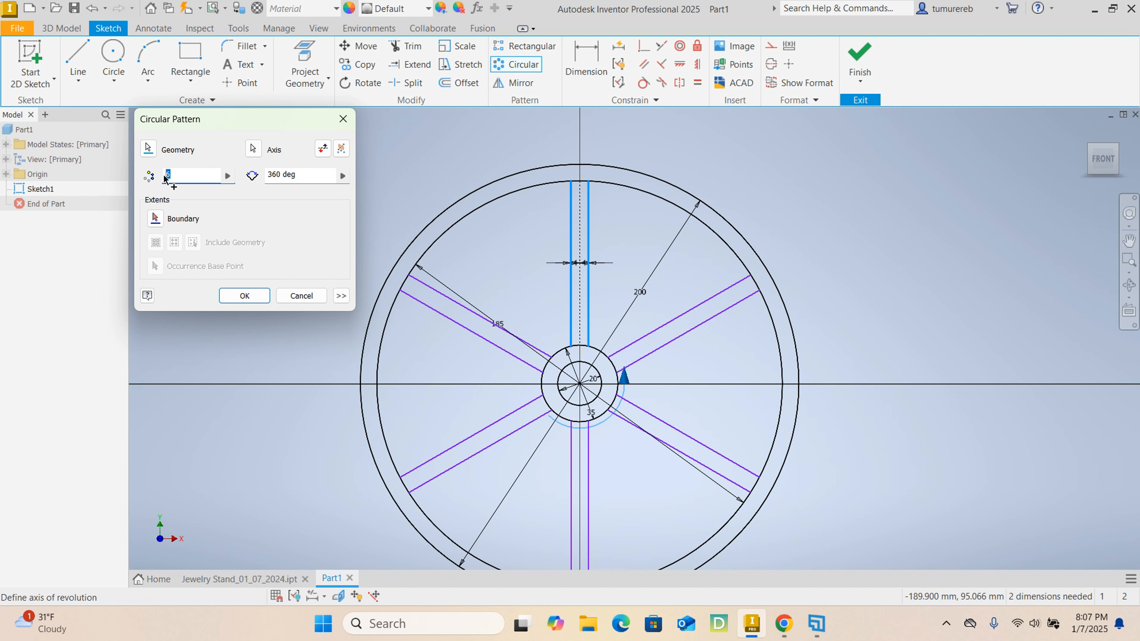
pyautogui.click(250, 299)
# - Finish the base sketch containing the concentric circles and patterned spokes
pyautogui.scroll(-2, 563, 345)
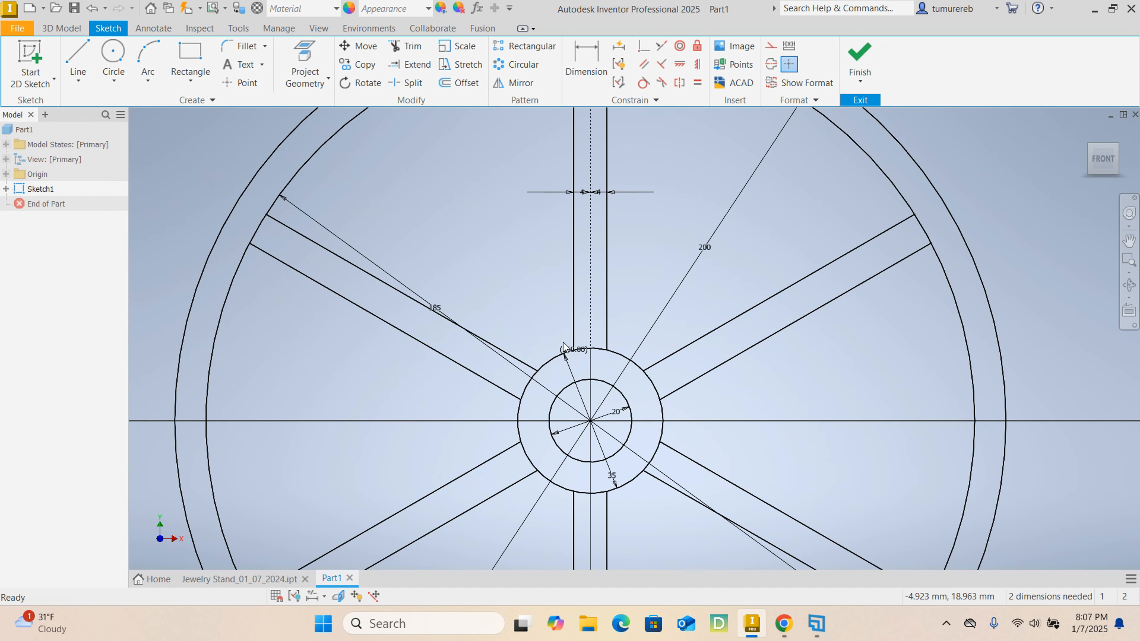
pyautogui.scroll(-3, 421, 314)
pyautogui.scroll(2, 422, 314)
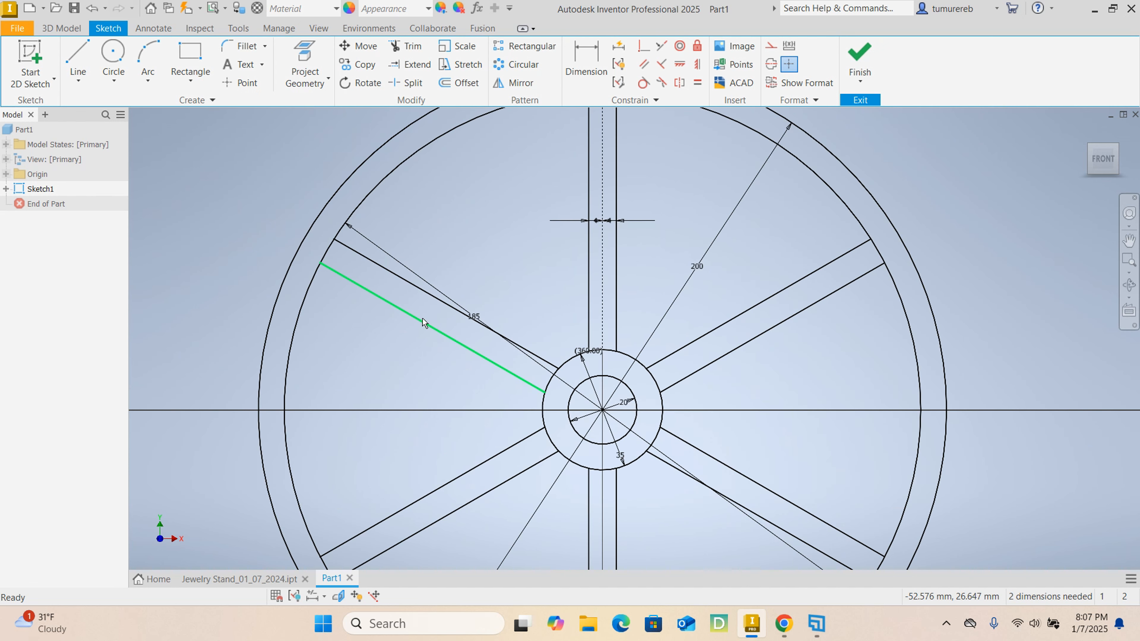
pyautogui.scroll(3, 449, 333)
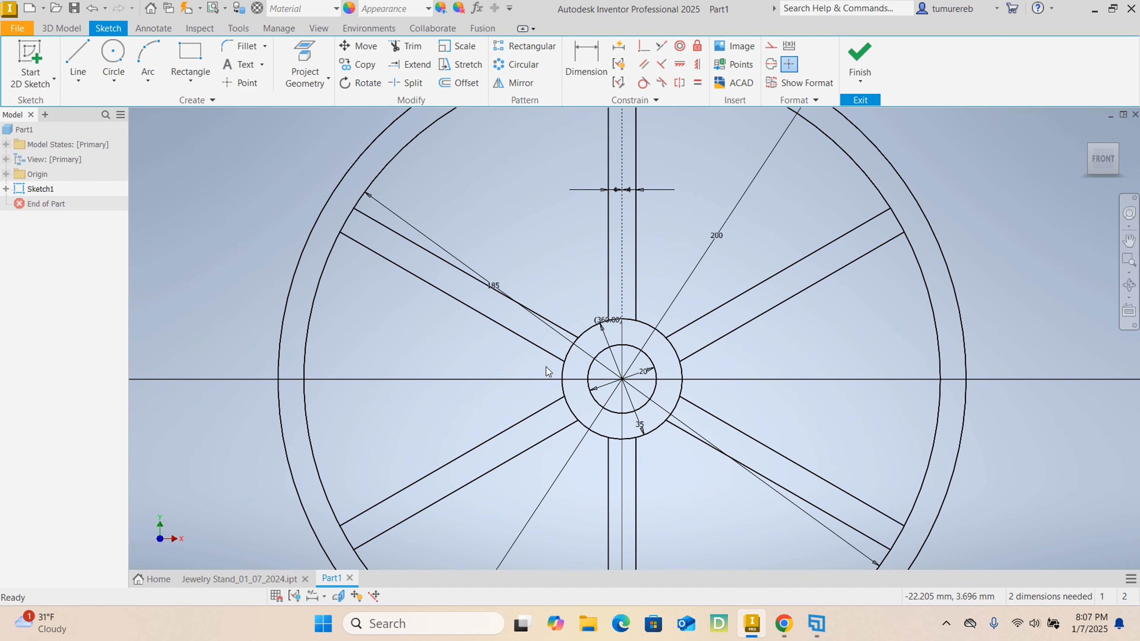
pyautogui.click(859, 56)
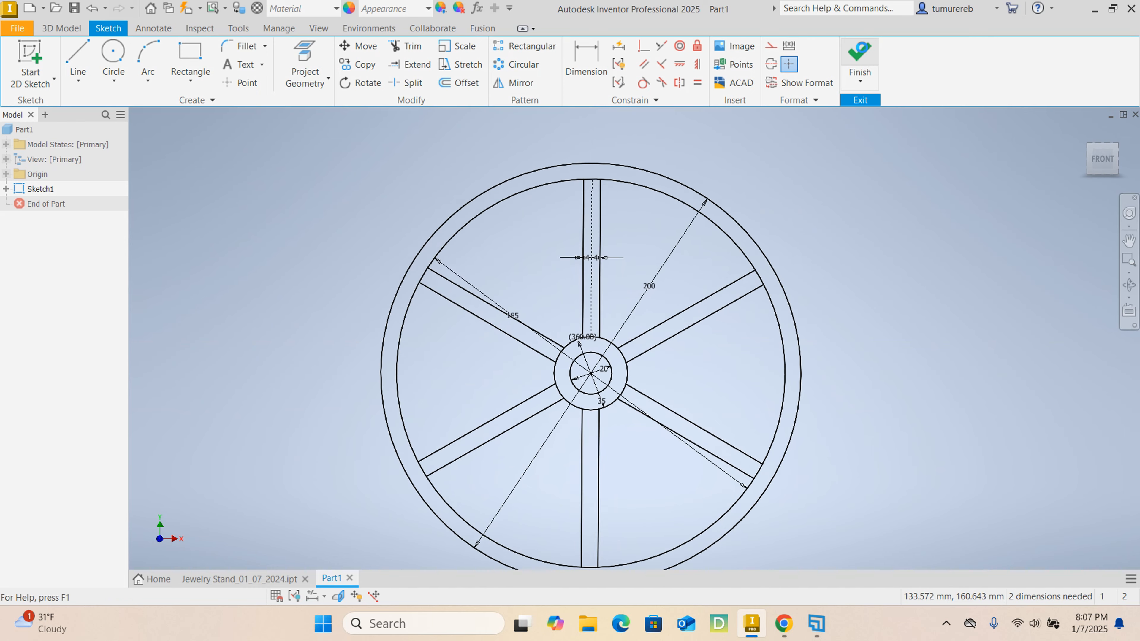
# - Start an extrusion using the outer rim, all six spokes and the hub ring as profiles
pyautogui.scroll(4, 650, 287)
pyautogui.scroll(3, 695, 276)
pyautogui.scroll(-4, 669, 201)
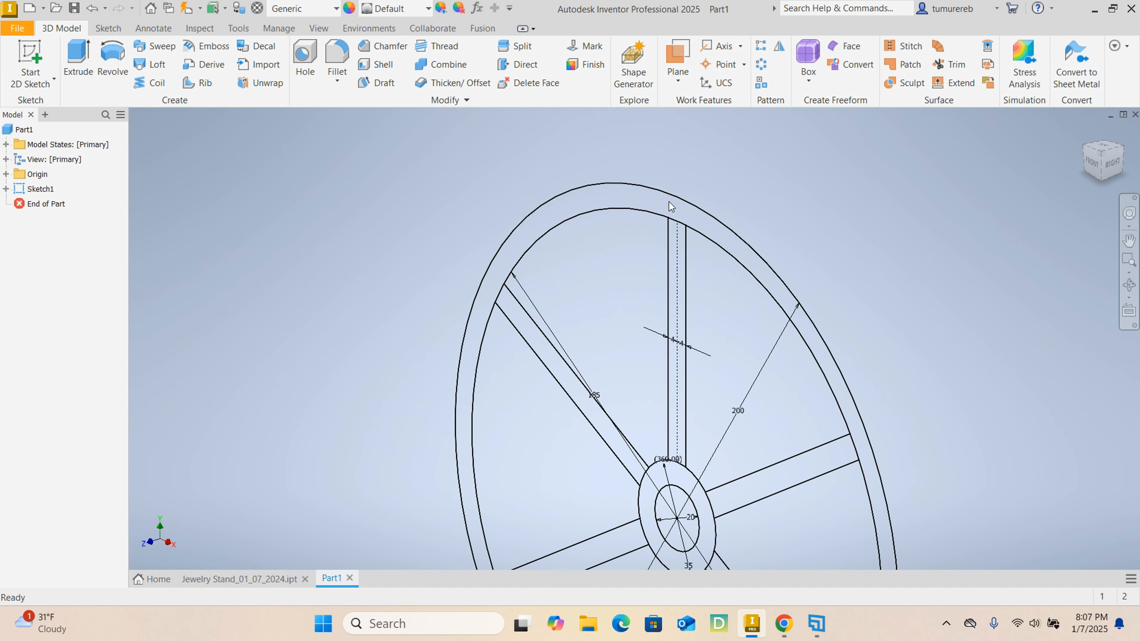
pyautogui.click(79, 58)
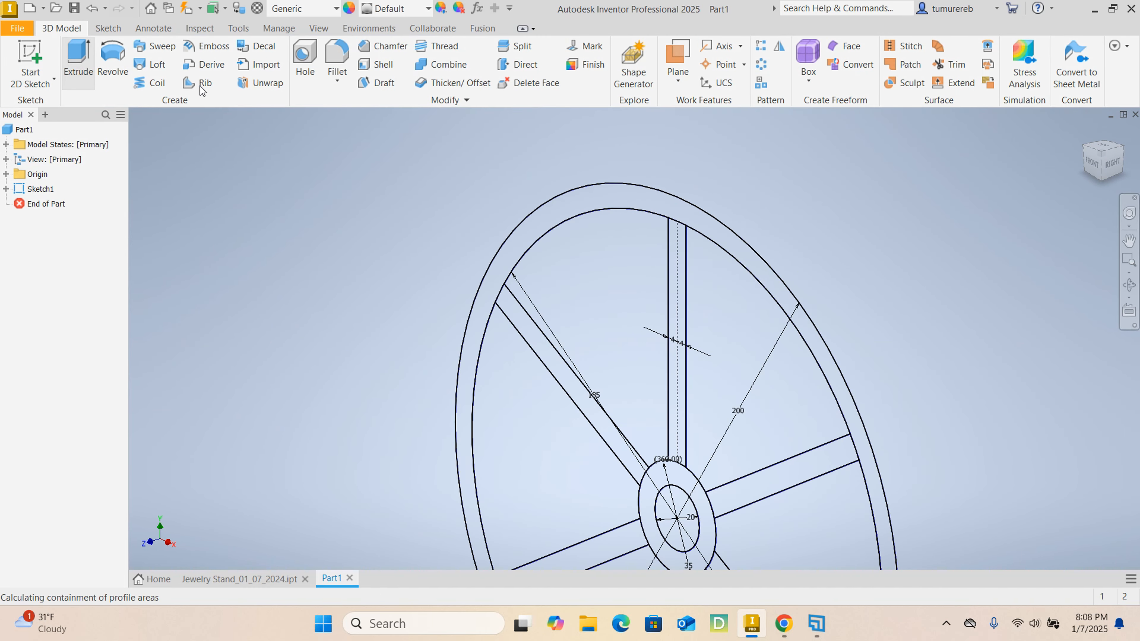
pyautogui.scroll(-2, 584, 206)
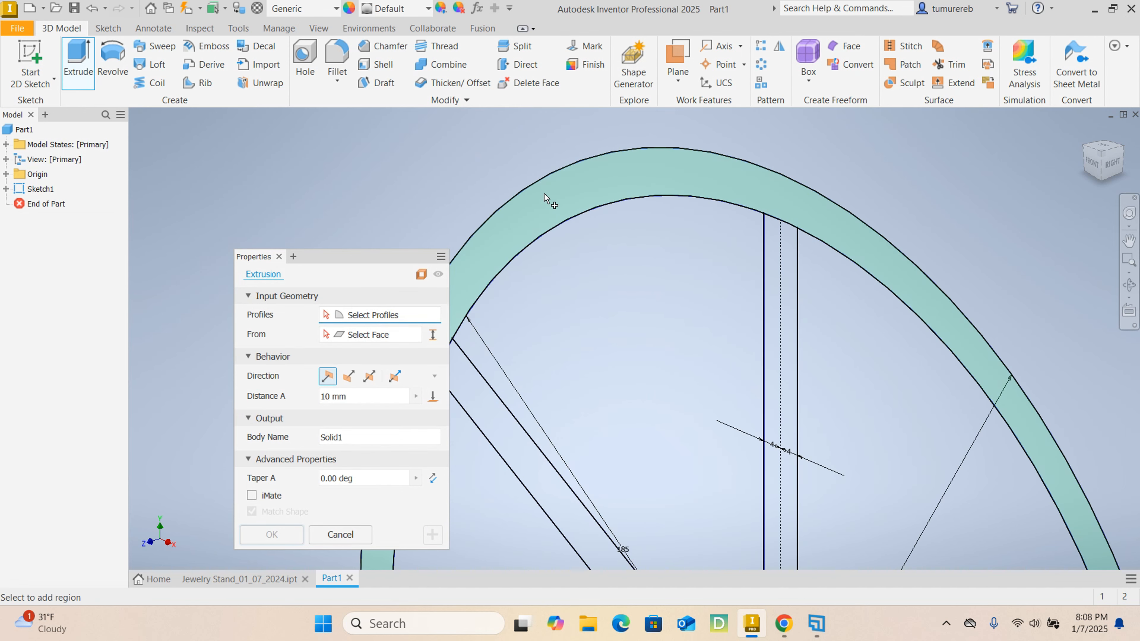
pyautogui.click(555, 200)
pyautogui.scroll(3, 565, 203)
pyautogui.scroll(-4, 653, 234)
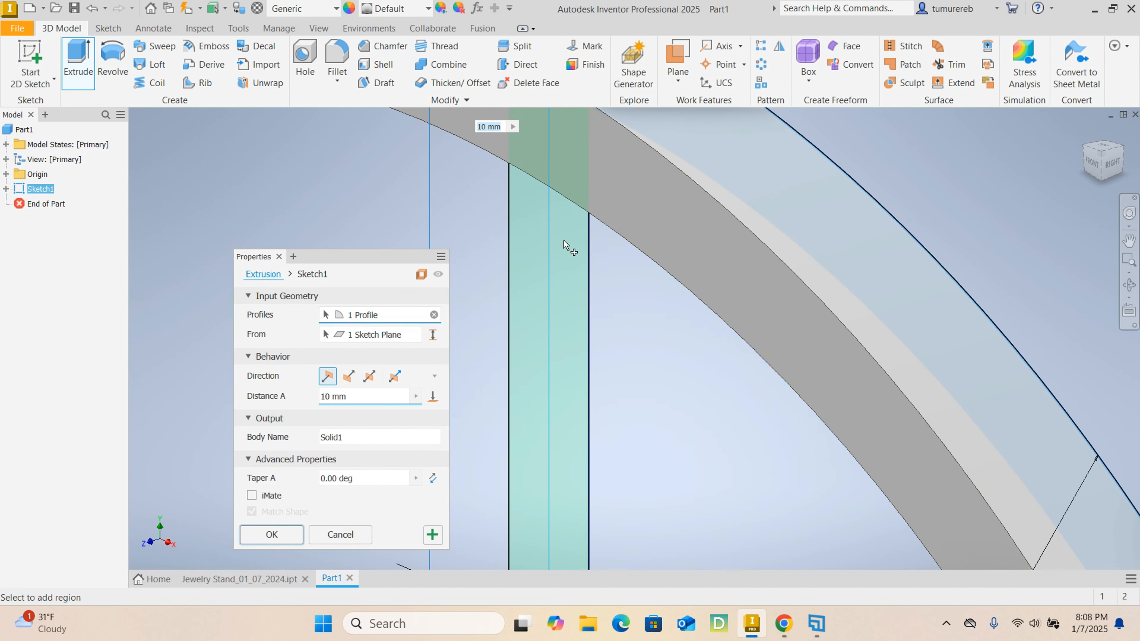
pyautogui.click(563, 246)
pyautogui.scroll(4, 568, 245)
pyautogui.moveTo(704, 433); pyautogui.dragTo(816, 294, button='middle')
pyautogui.click(810, 303)
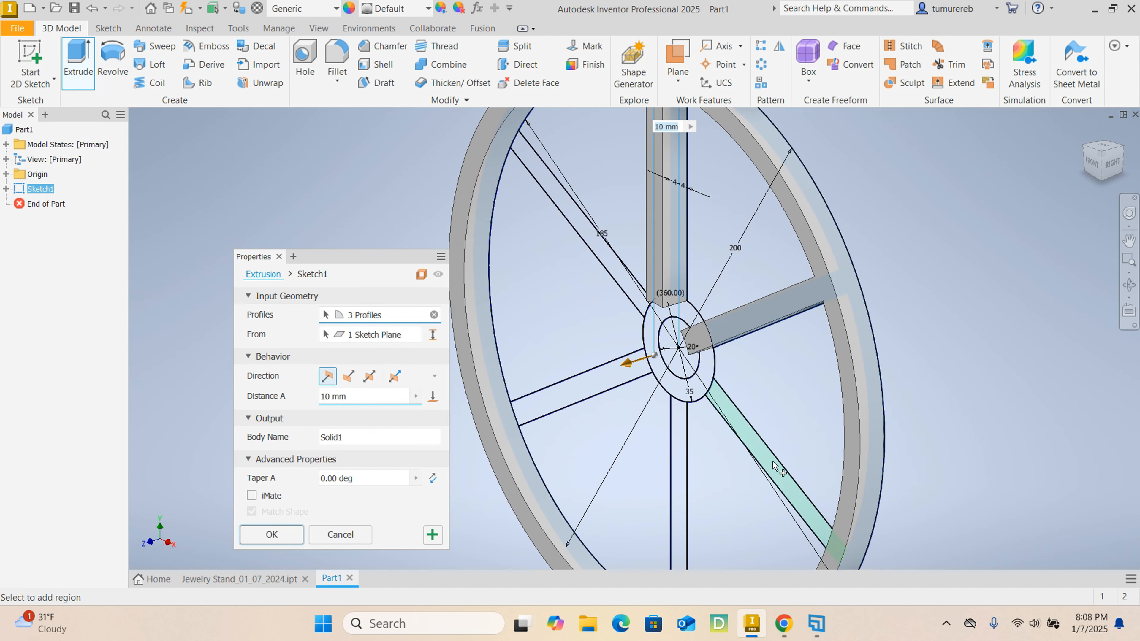
pyautogui.click(780, 470)
pyautogui.click(678, 454)
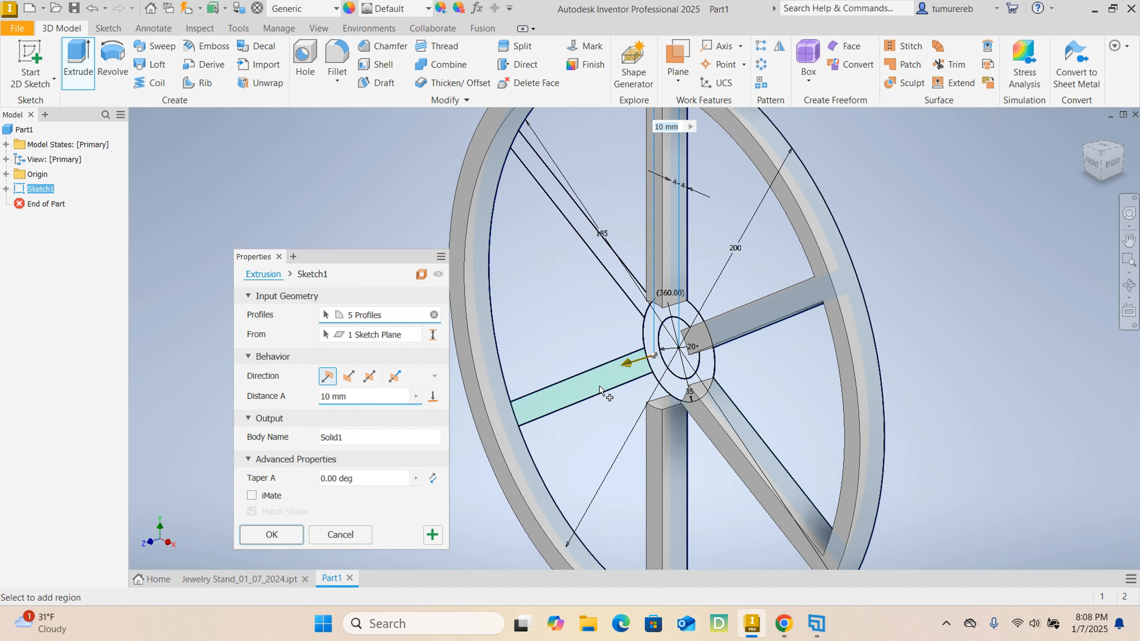
pyautogui.click(598, 369)
pyautogui.click(619, 275)
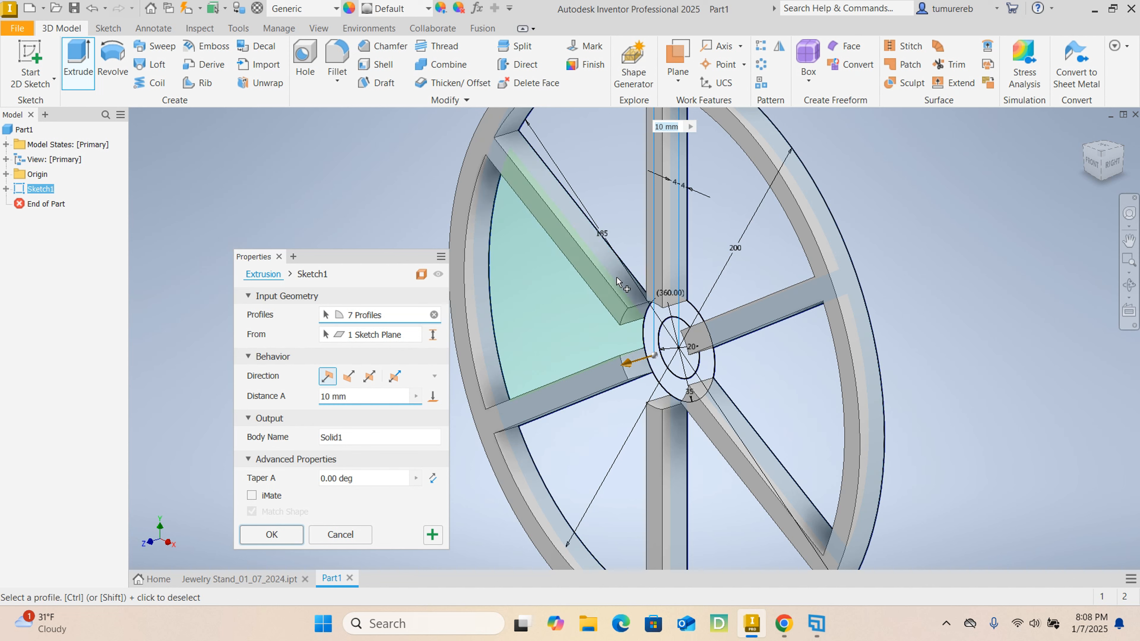
pyautogui.click(653, 328)
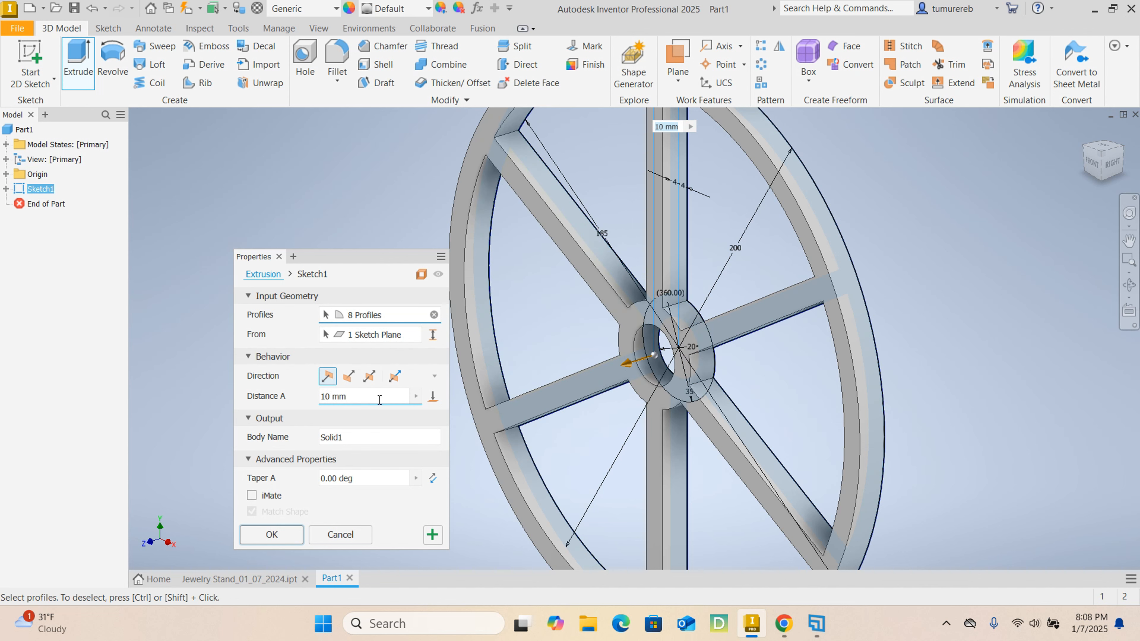
# - Extrude the selected profiles symmetrically with a distance of 12 mm
pyautogui.click(369, 384)
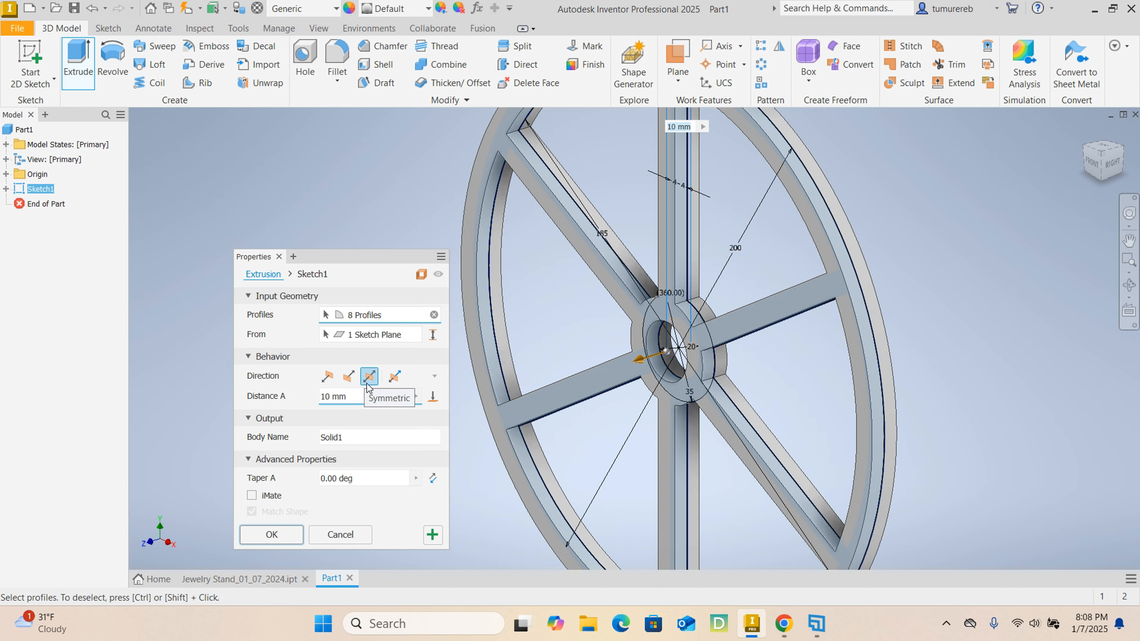
pyautogui.click(345, 396)
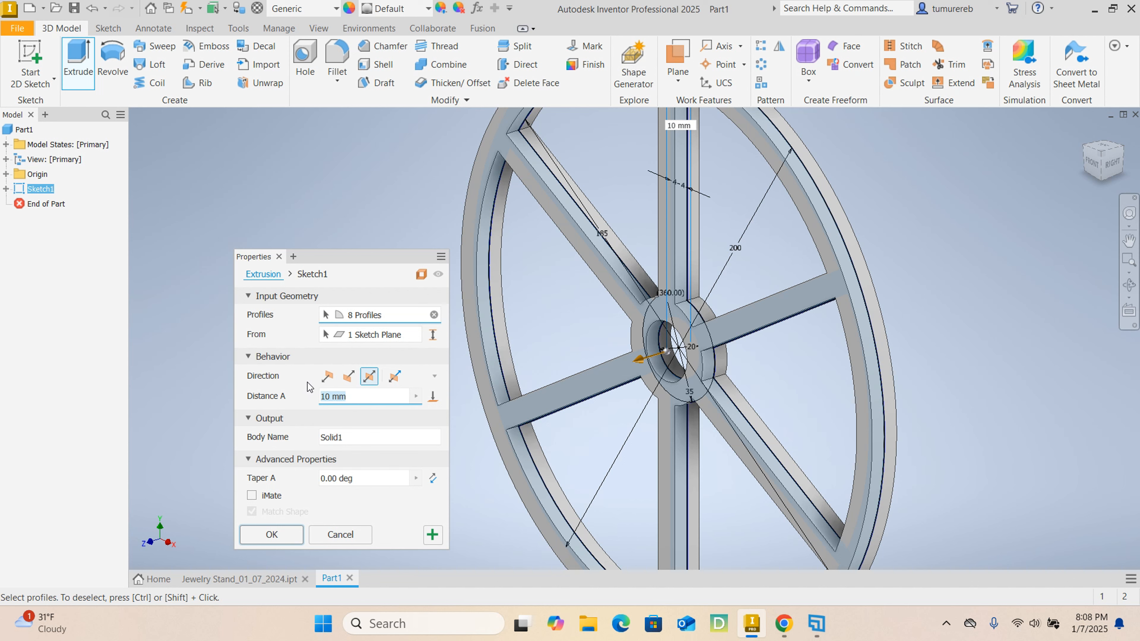
pyautogui.write('12')
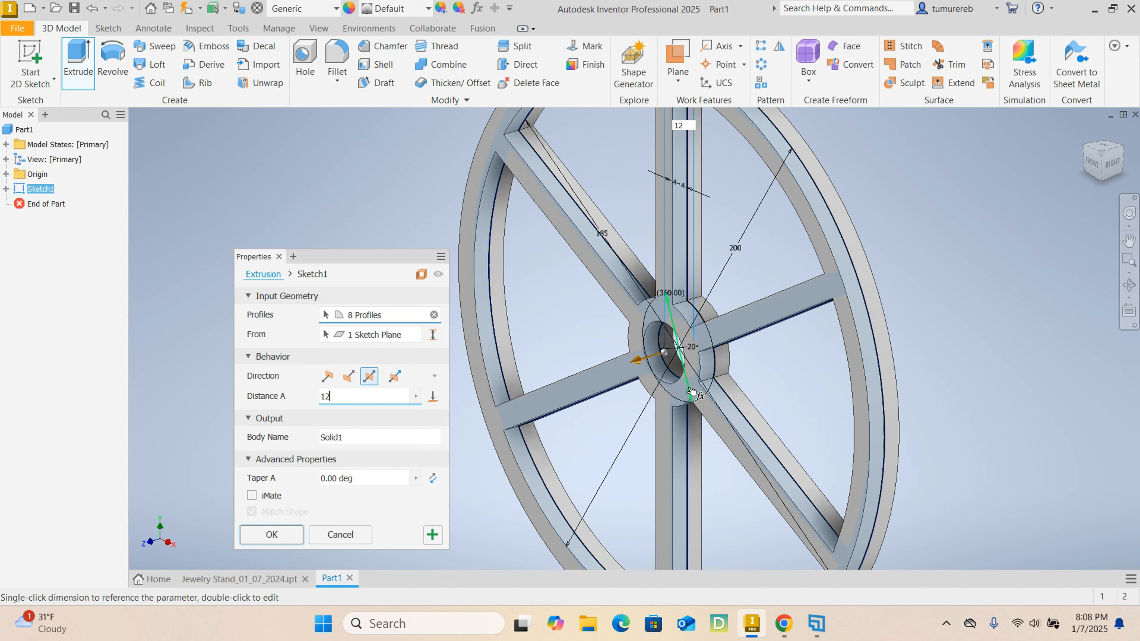
pyautogui.scroll(-3, 690, 391)
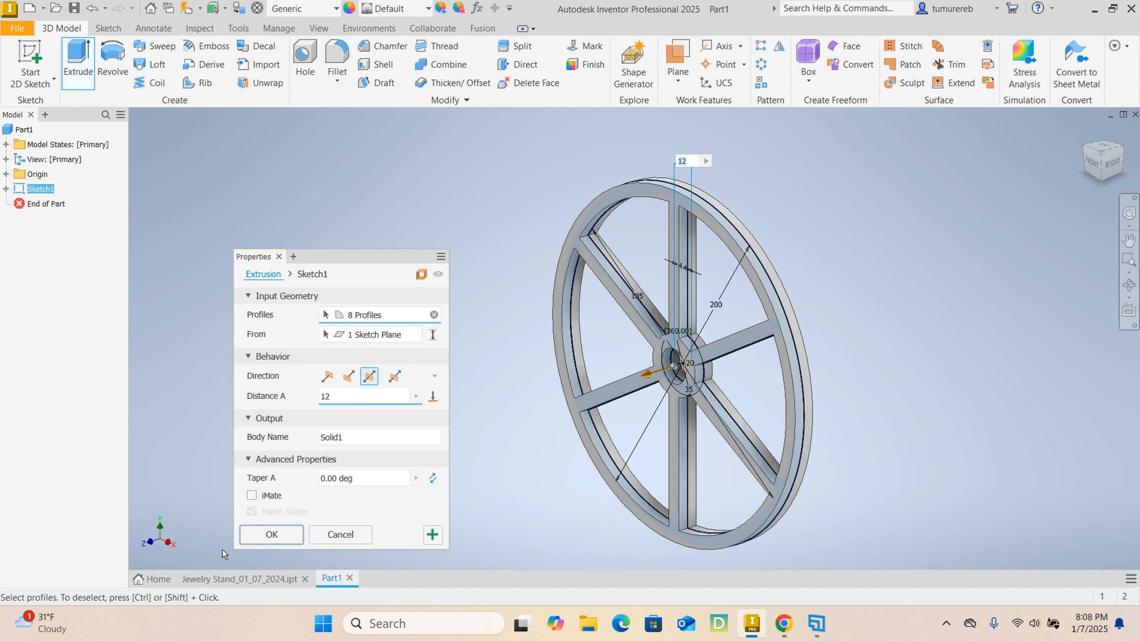
pyautogui.click(271, 535)
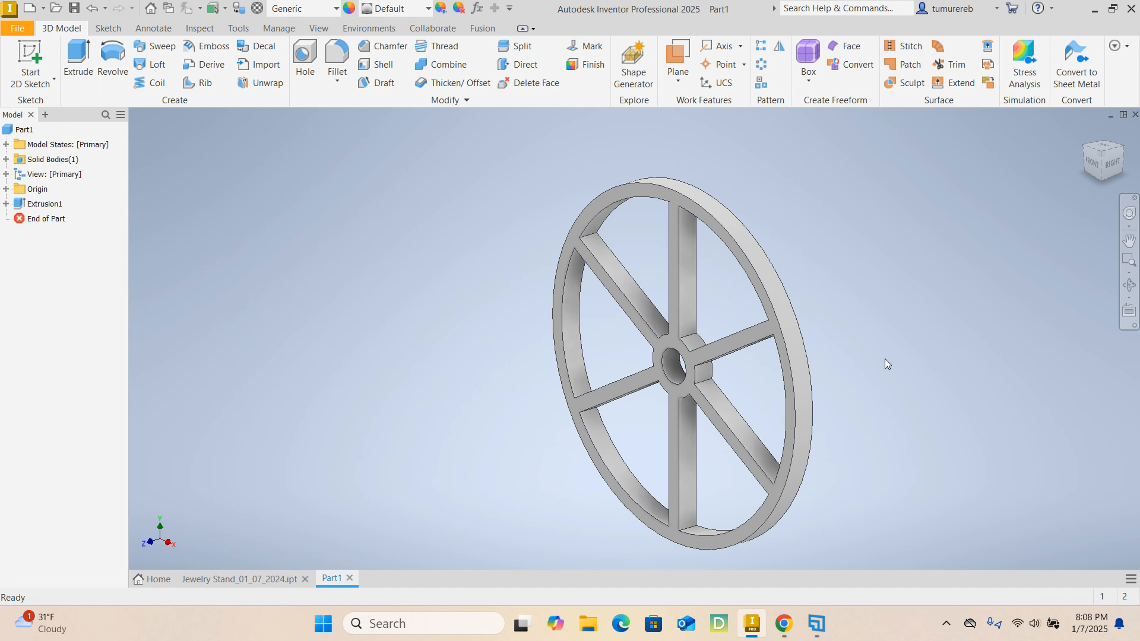
# - Start a new sketch on the flat upper face of the spoked base
pyautogui.moveTo(867, 364)
pyautogui.keyDown('shift'); pyautogui.mouseDown(button='middle')
pyautogui.moveTo(950, 319)
pyautogui.moveTo(825, 352)
pyautogui.moveTo(693, 336)
pyautogui.moveTo(888, 302)
pyautogui.moveTo(874, 327)
pyautogui.mouseUp(button='middle'); pyautogui.keyUp('shift')
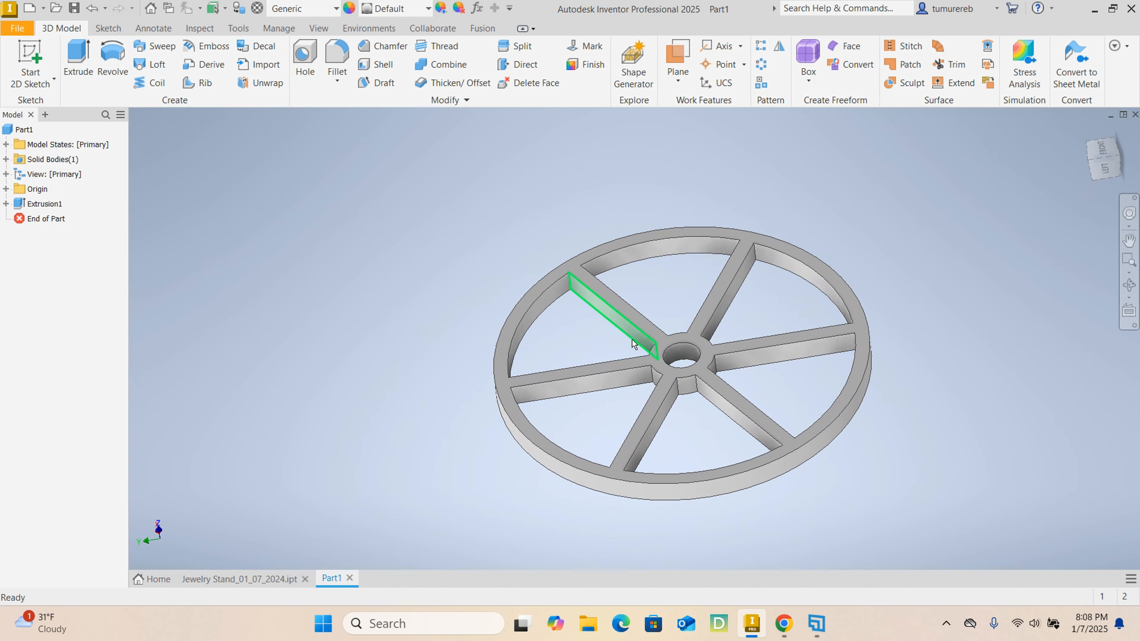
pyautogui.scroll(-3, 638, 345)
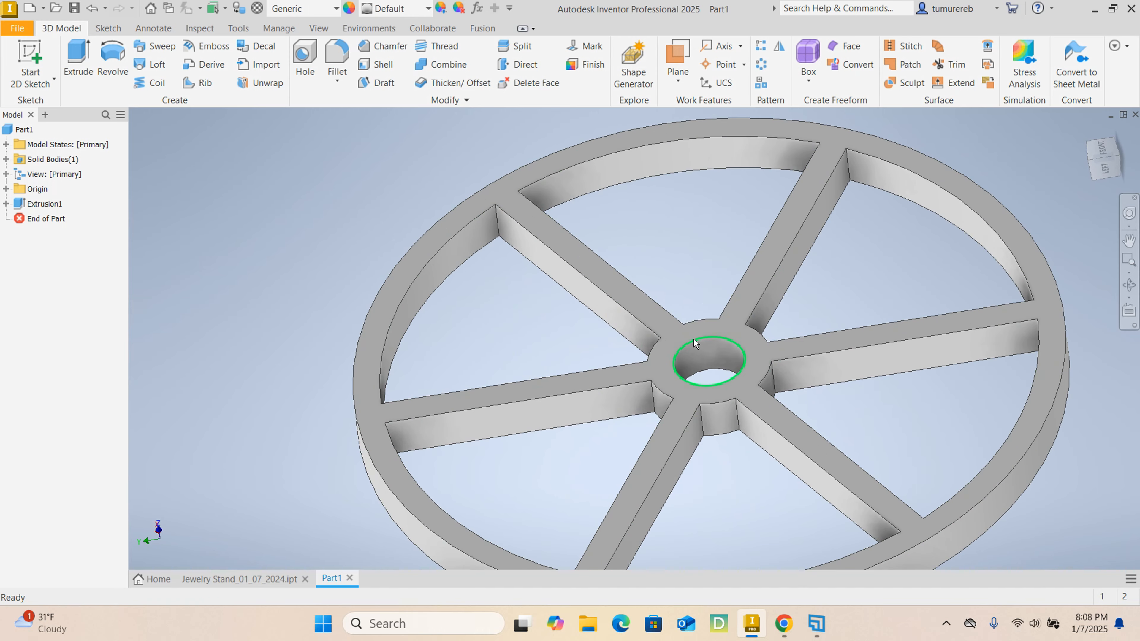
pyautogui.click(674, 336)
pyautogui.click(782, 329)
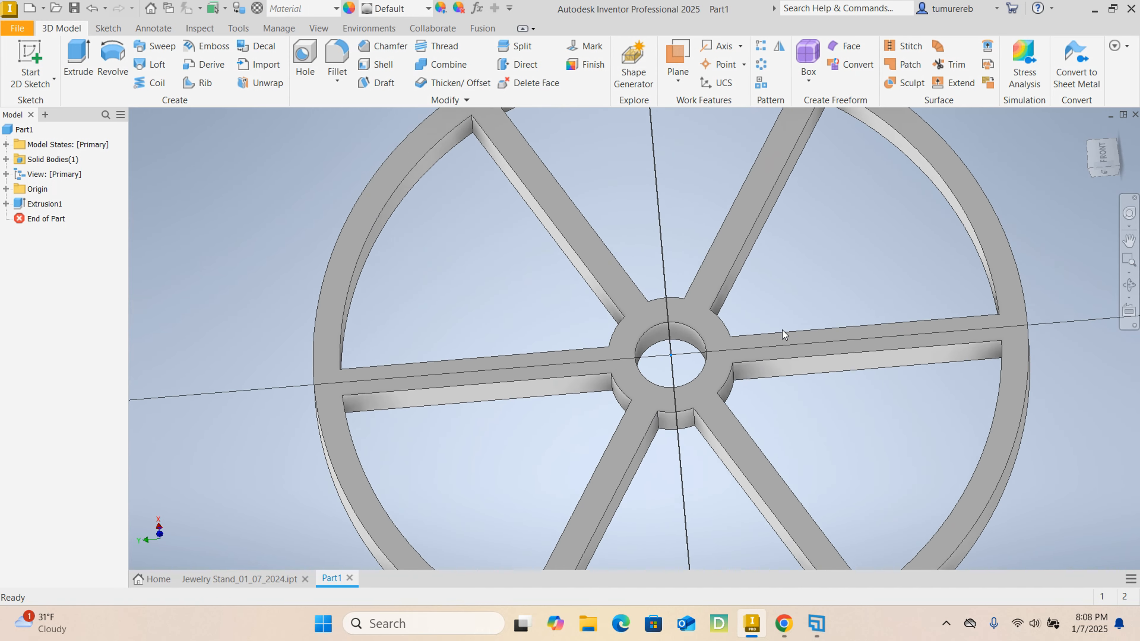
pyautogui.scroll(-5, 626, 289)
pyautogui.scroll(4, 625, 286)
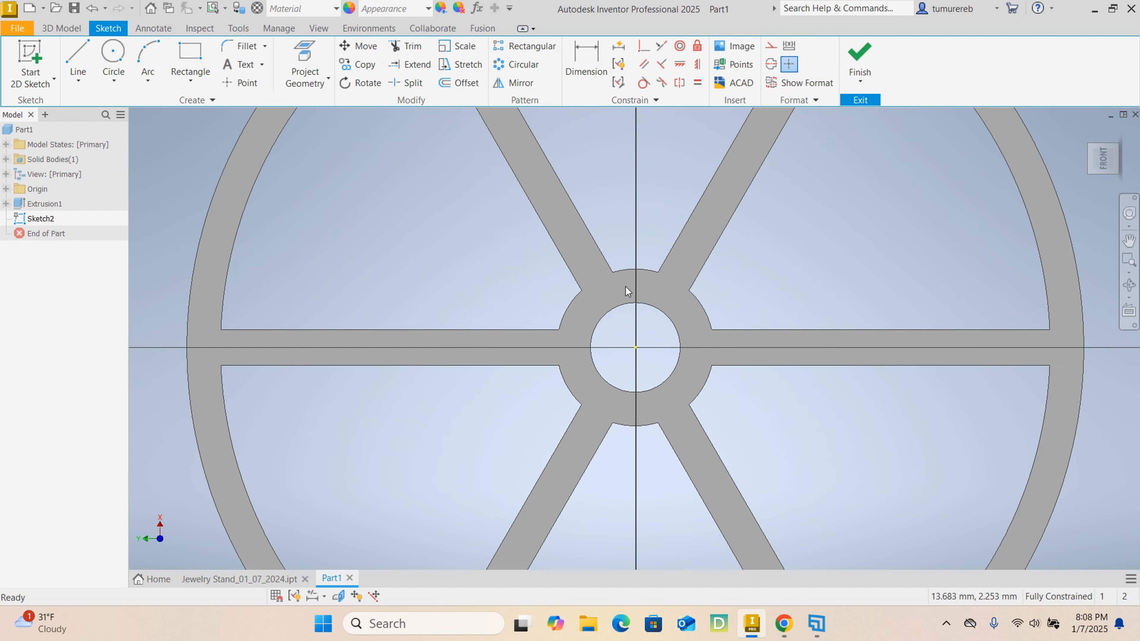
pyautogui.scroll(-4, 625, 287)
pyautogui.scroll(3, 601, 293)
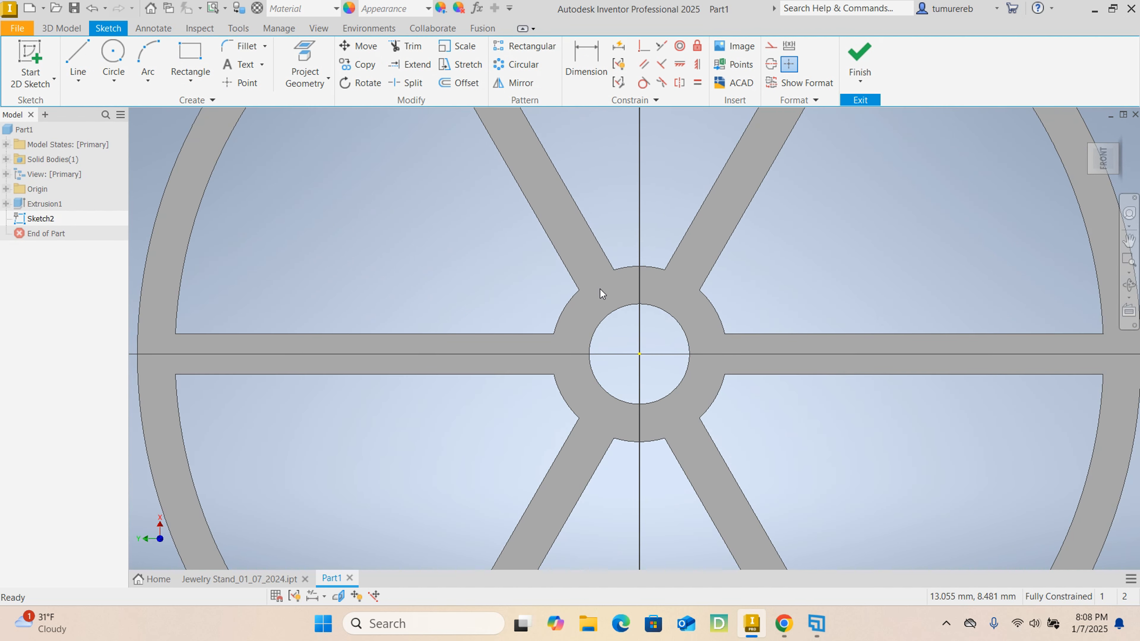
# - Sketch two circles centred on the origin, one 20 mm matching the central hole and one matching the hub's outer edge, and finish the sketch
pyautogui.click(113, 58)
pyautogui.click(639, 354)
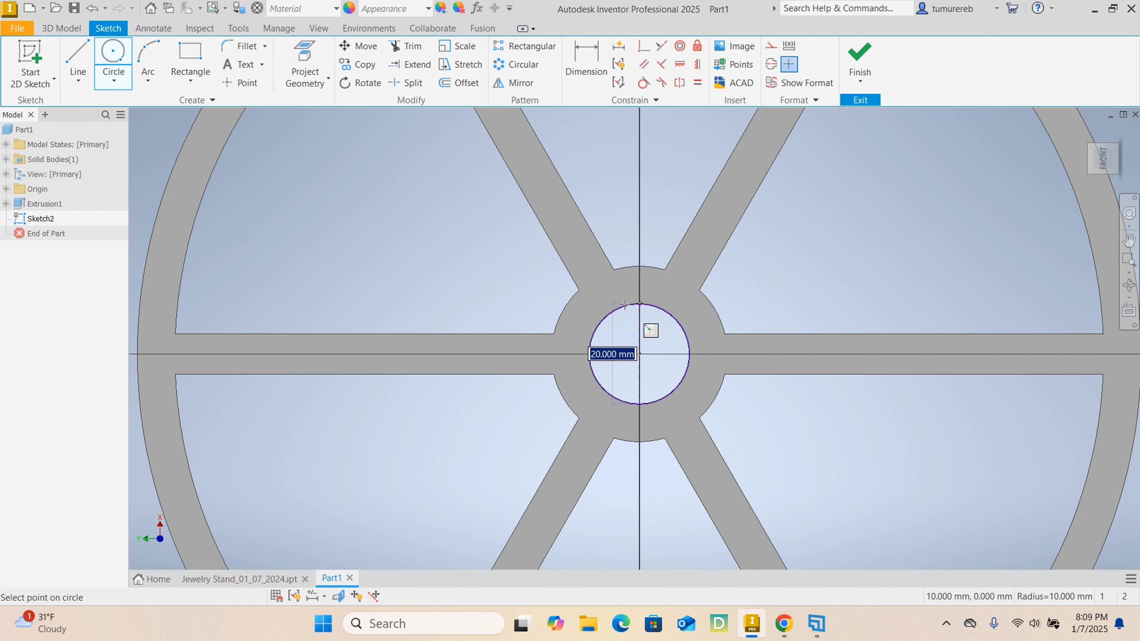
pyautogui.click(640, 305)
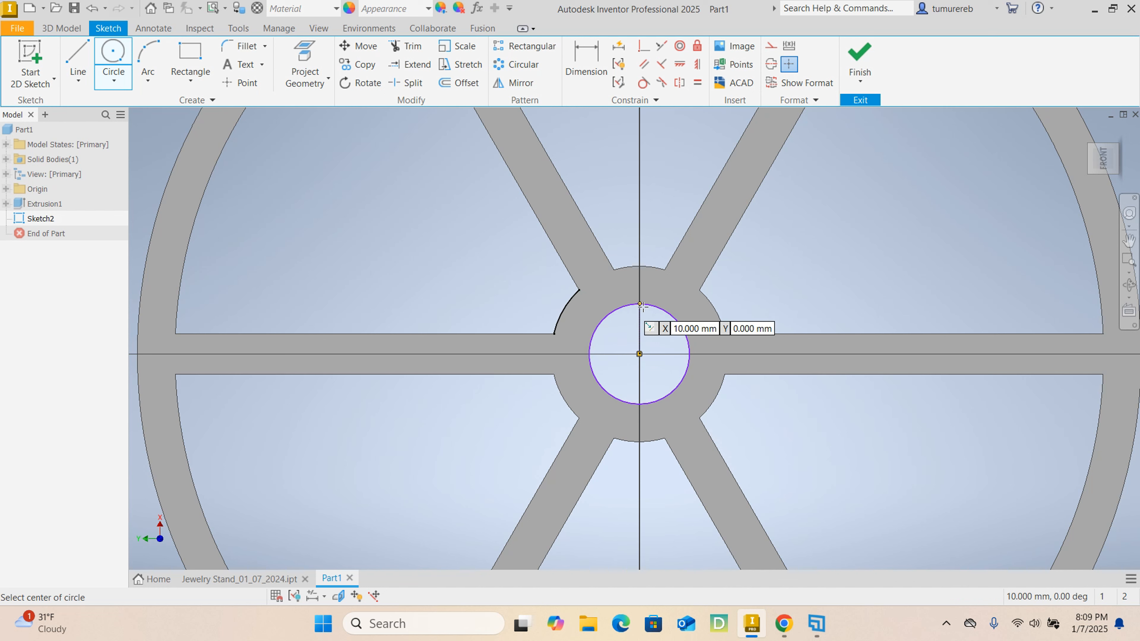
pyautogui.click(639, 353)
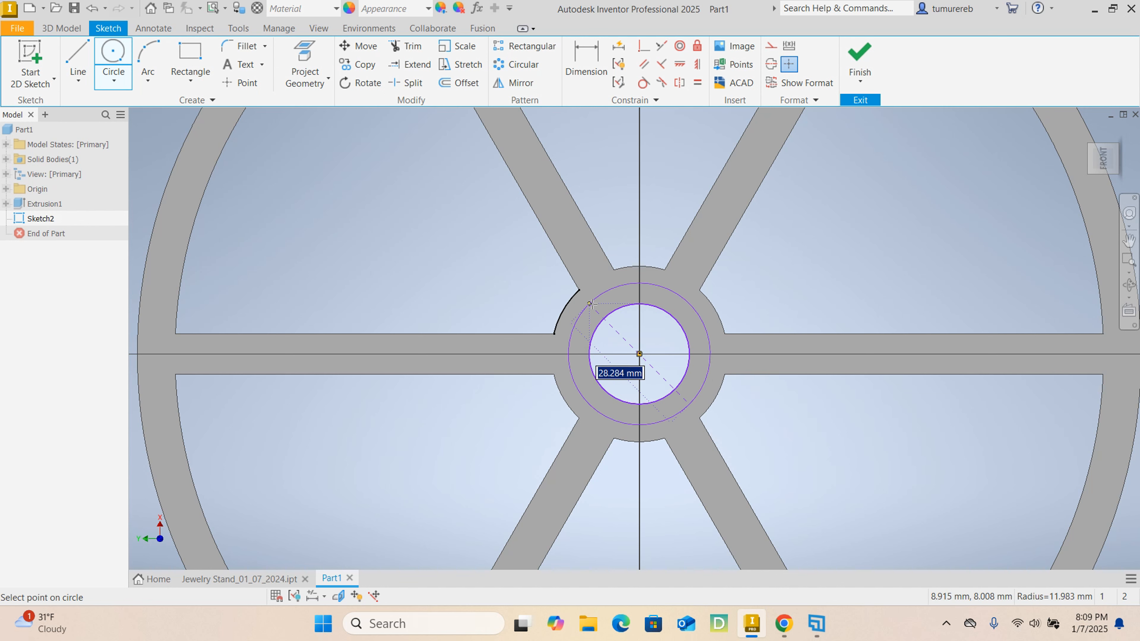
pyautogui.click(578, 290)
pyautogui.rightClick(778, 275)
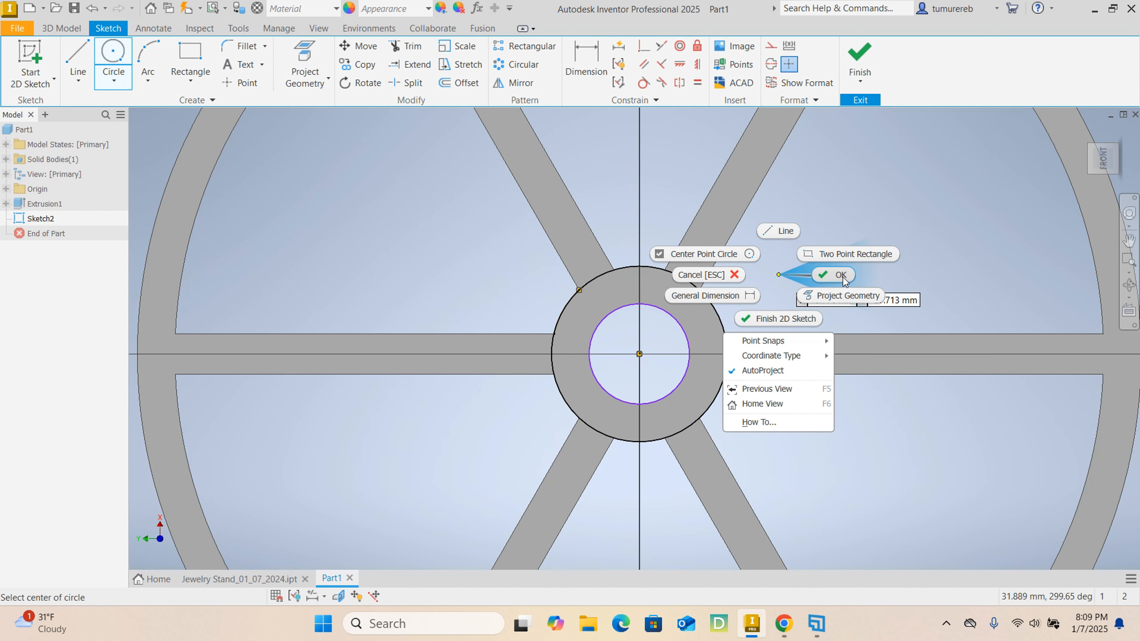
pyautogui.click(839, 276)
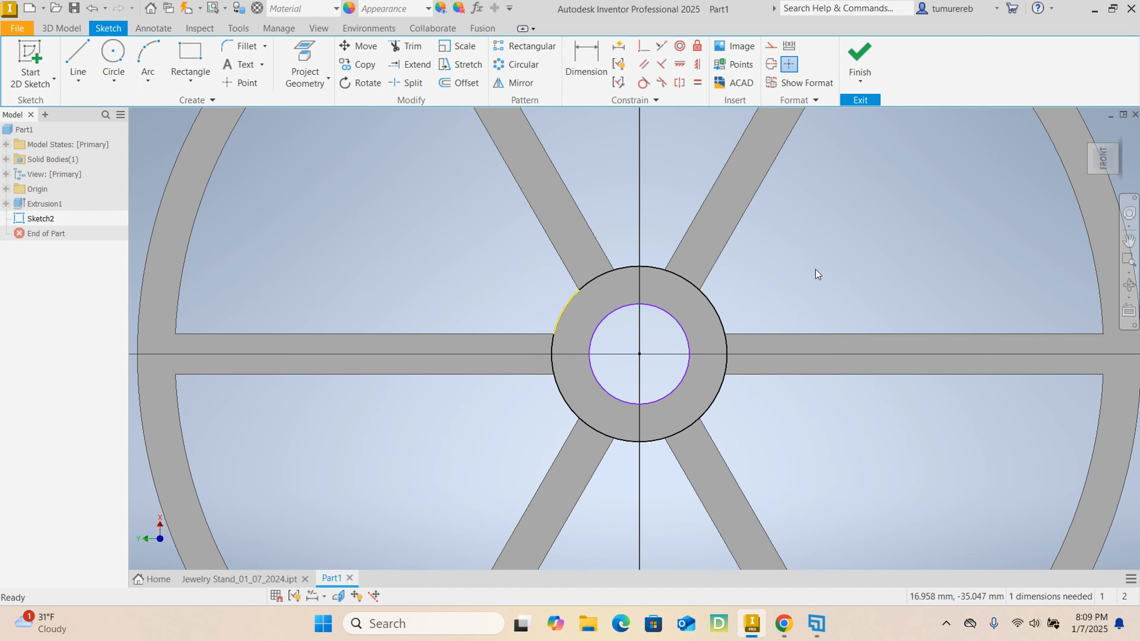
pyautogui.click(871, 49)
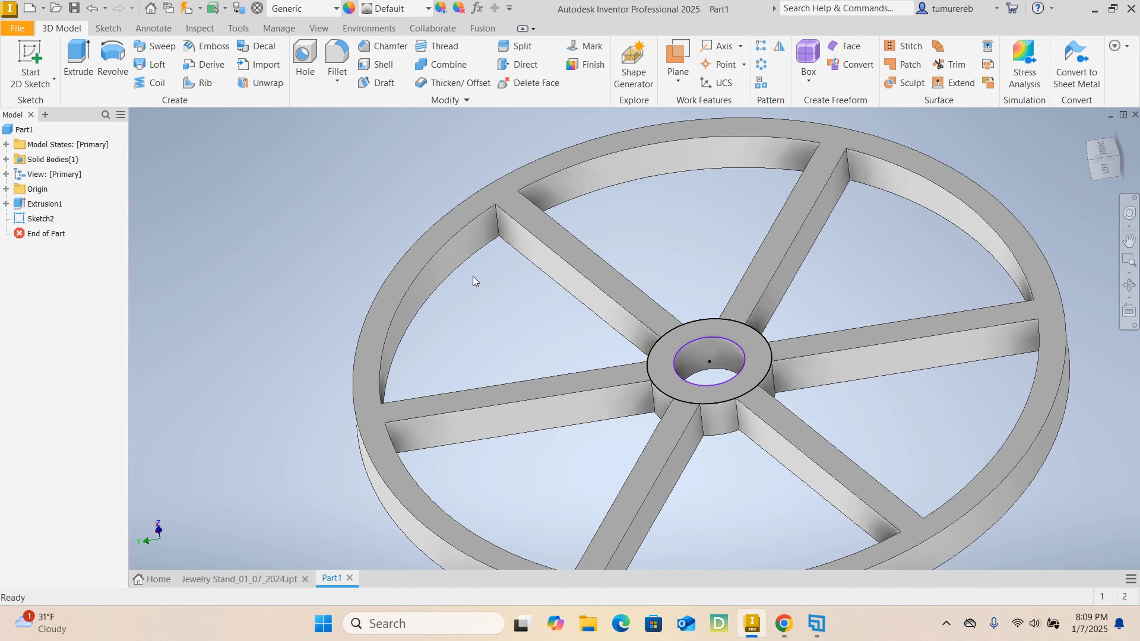
# - Extrude the ring profile on the hub 10 mm upward in the default direction, joined to the spoked base
pyautogui.click(78, 59)
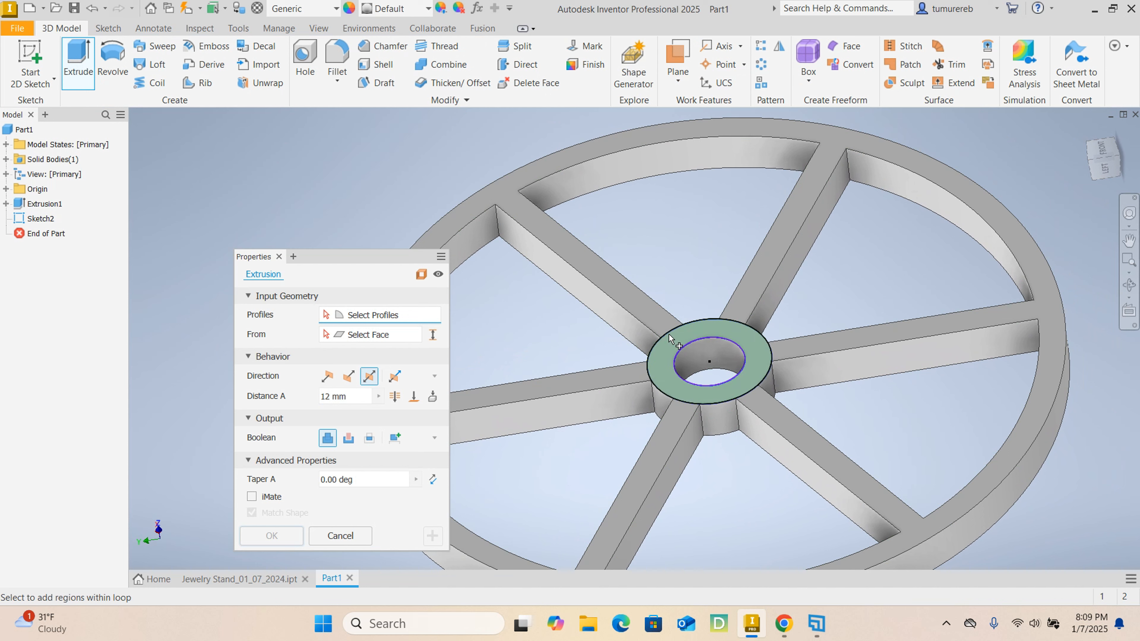
pyautogui.click(666, 366)
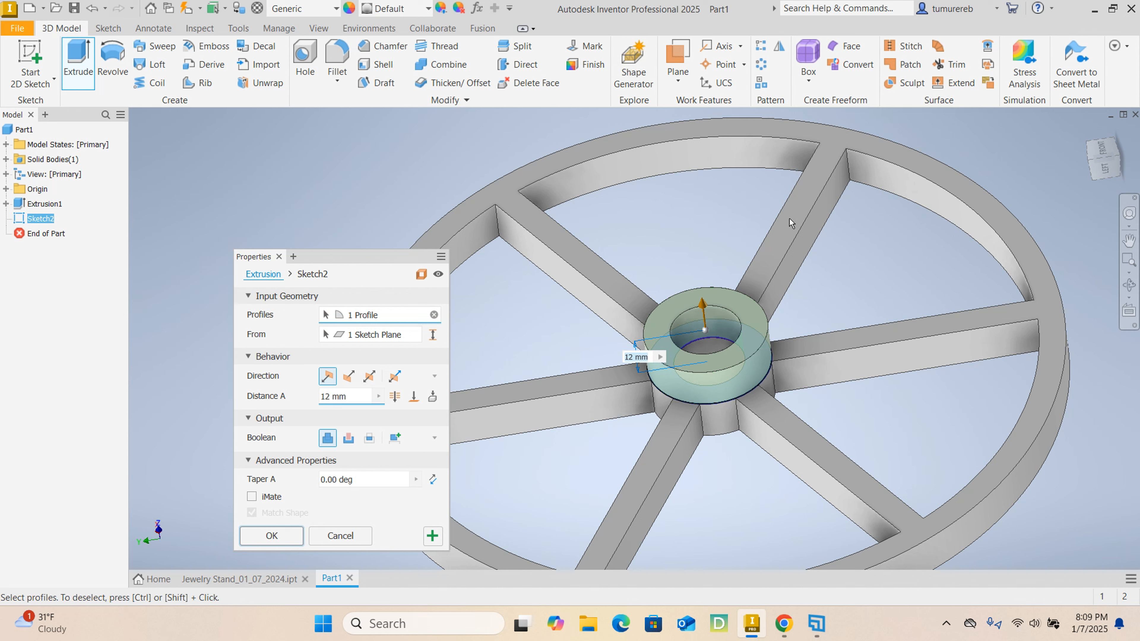
pyautogui.moveTo(354, 394); pyautogui.dragTo(286, 395)
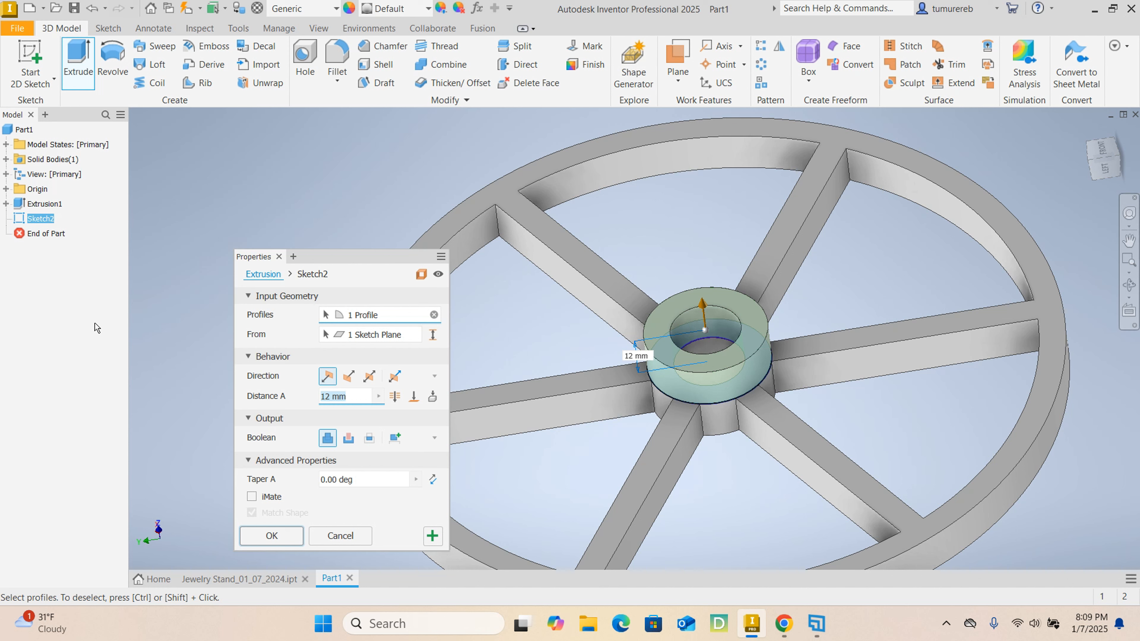
pyautogui.write('13')
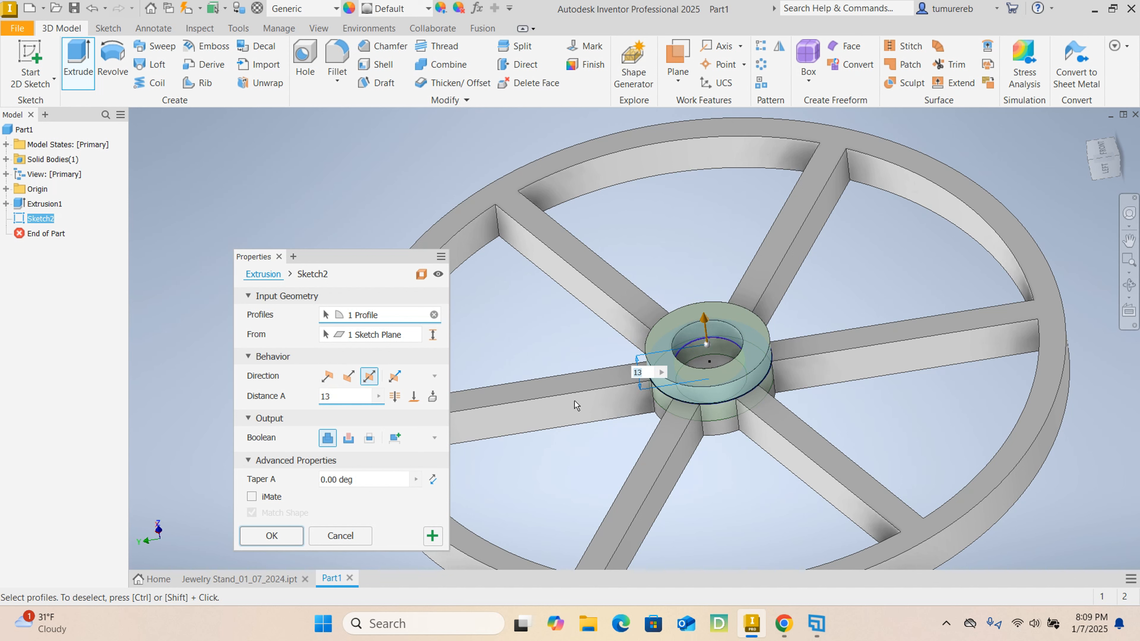
pyautogui.scroll(5, 674, 402)
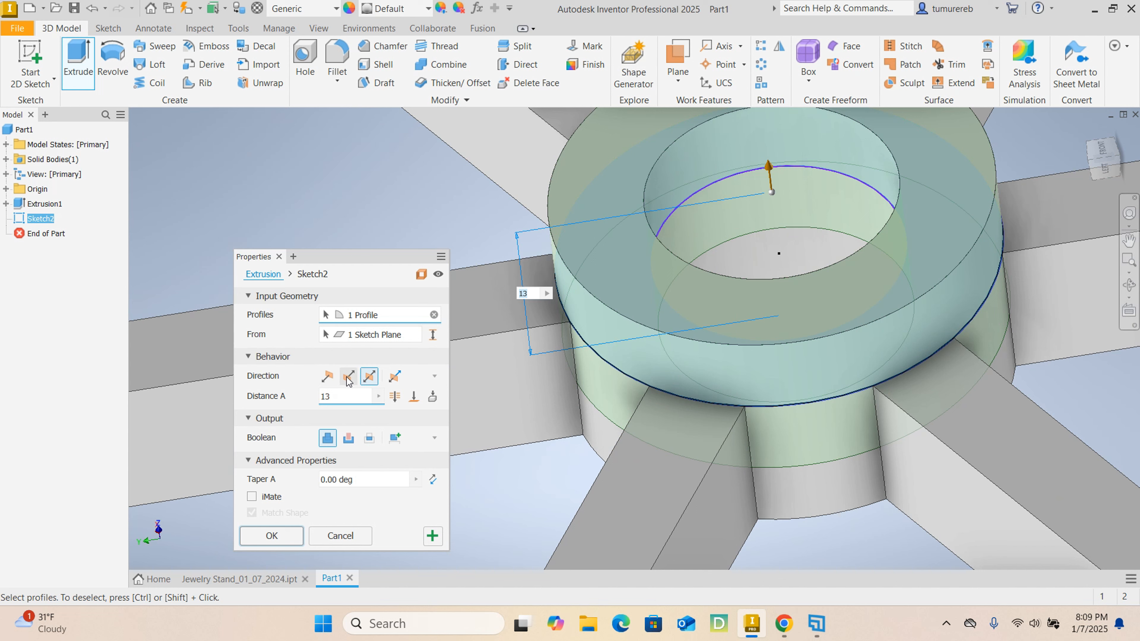
pyautogui.click(327, 378)
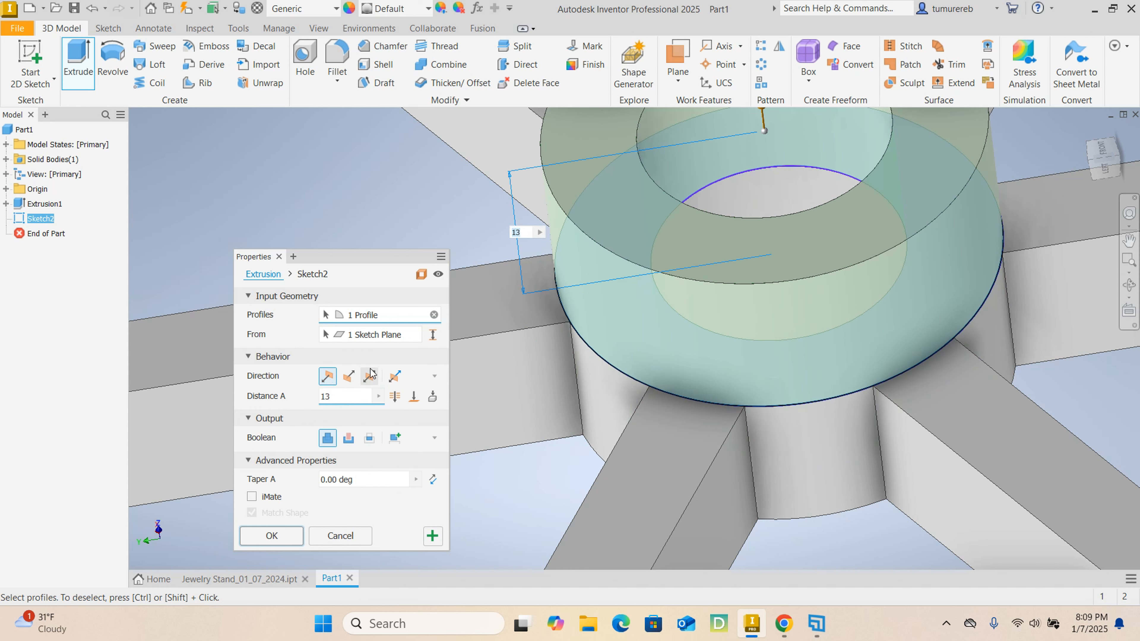
pyautogui.scroll(5, 640, 344)
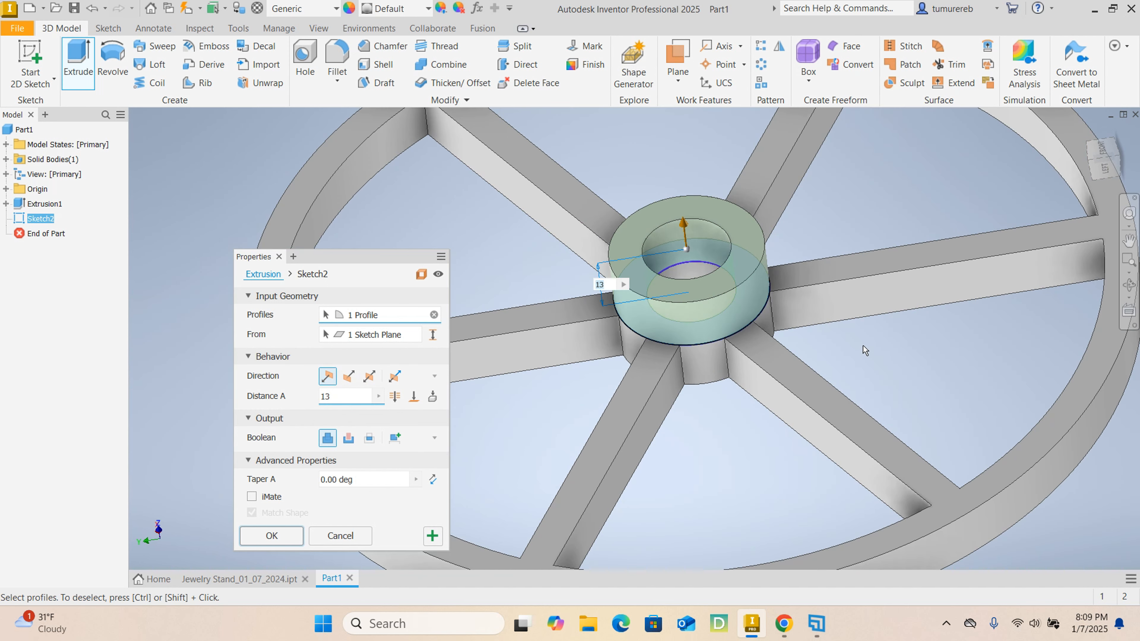
pyautogui.moveTo(725, 357)
pyautogui.keyDown('shift'); pyautogui.mouseDown(button='middle')
pyautogui.moveTo(719, 337)
pyautogui.moveTo(587, 335)
pyautogui.mouseUp(button='middle'); pyautogui.keyUp('shift')
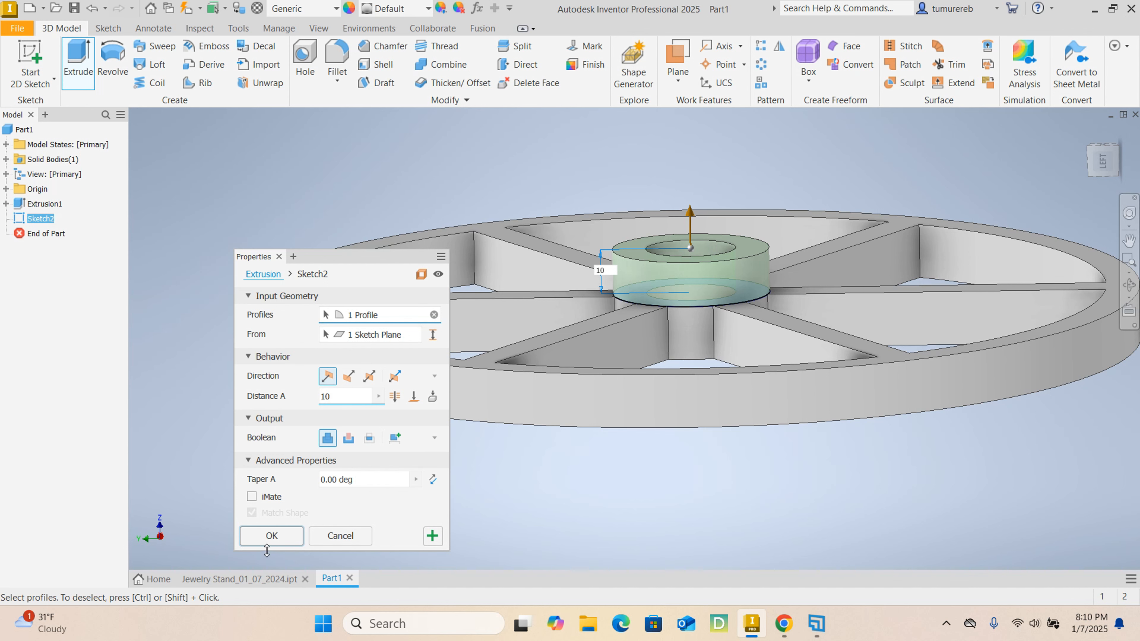
pyautogui.click(271, 536)
pyautogui.scroll(3, 602, 371)
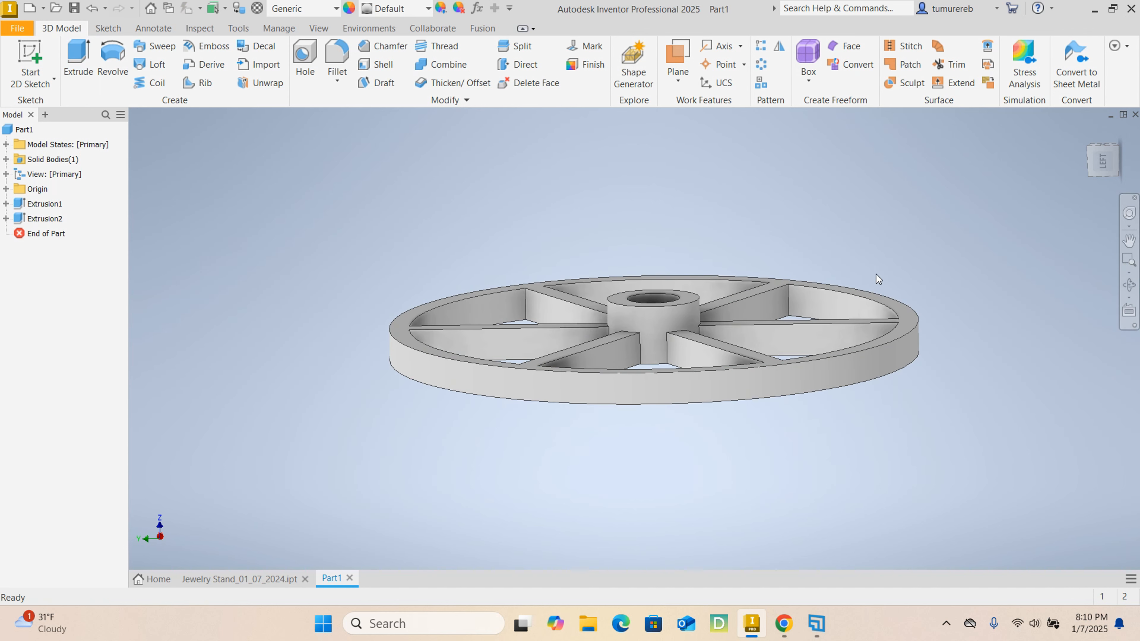
# - Start a new sketch on the ring-shaped top face of the raised hub
pyautogui.moveTo(853, 274)
pyautogui.keyDown('shift'); pyautogui.mouseDown(button='middle')
pyautogui.moveTo(844, 307)
pyautogui.moveTo(863, 300)
pyautogui.moveTo(856, 291)
pyautogui.mouseUp(button='middle'); pyautogui.keyUp('shift')
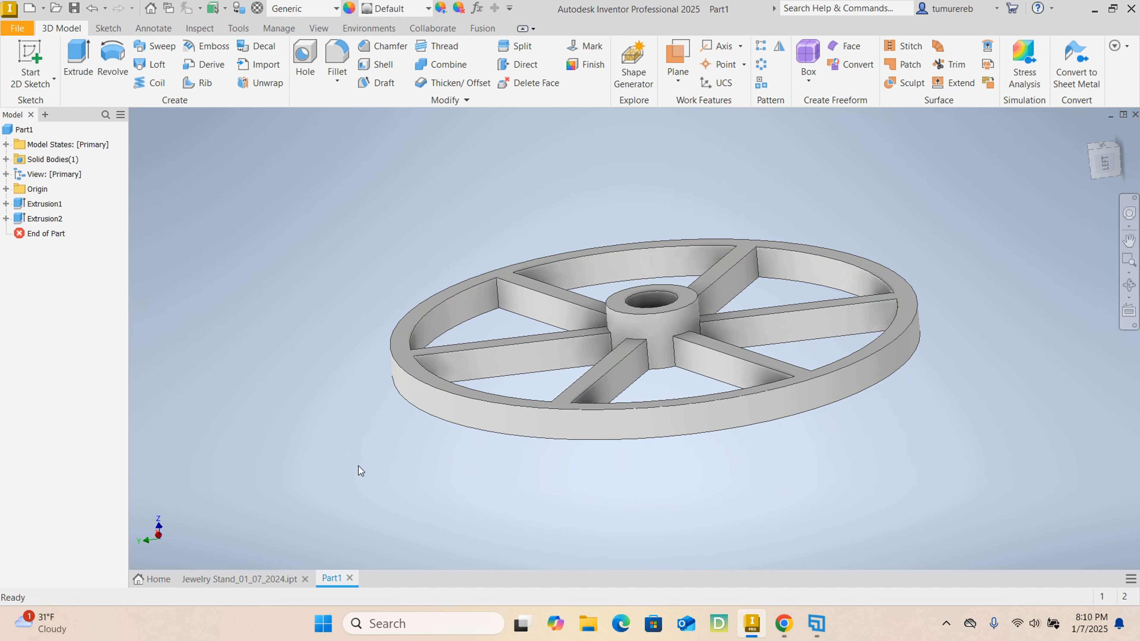
pyautogui.click(251, 576)
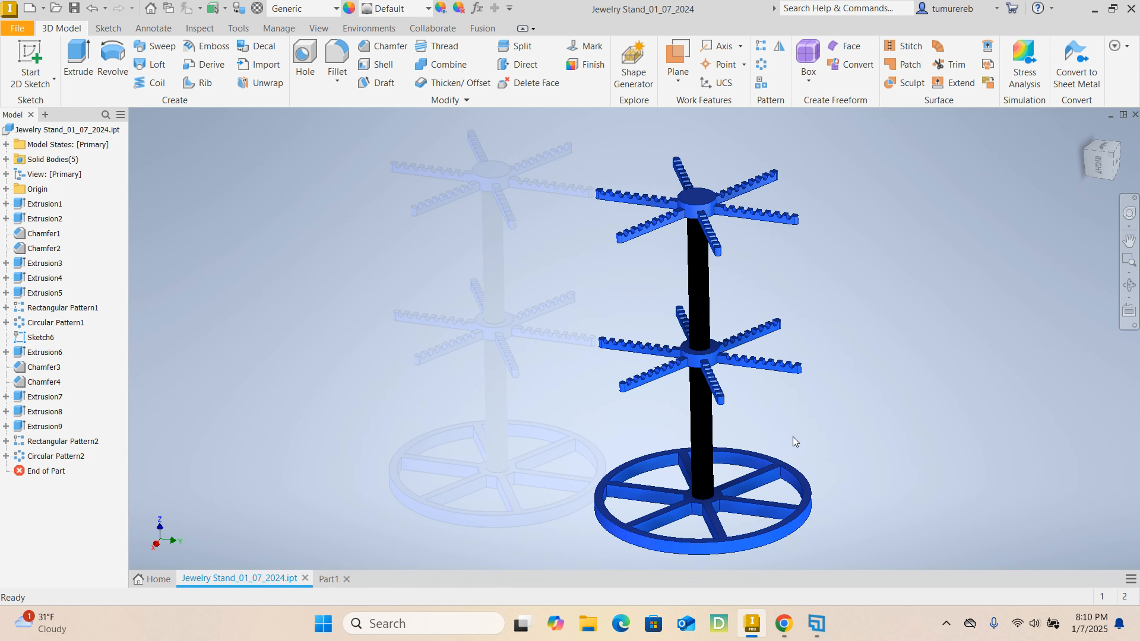
pyautogui.click(325, 580)
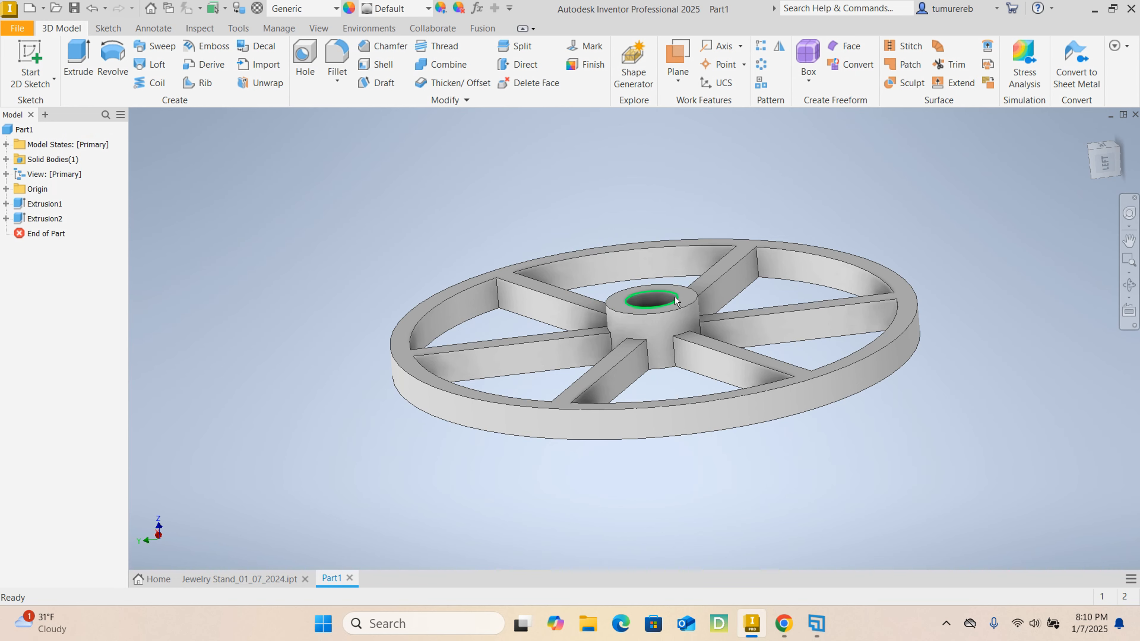
pyautogui.click(686, 296)
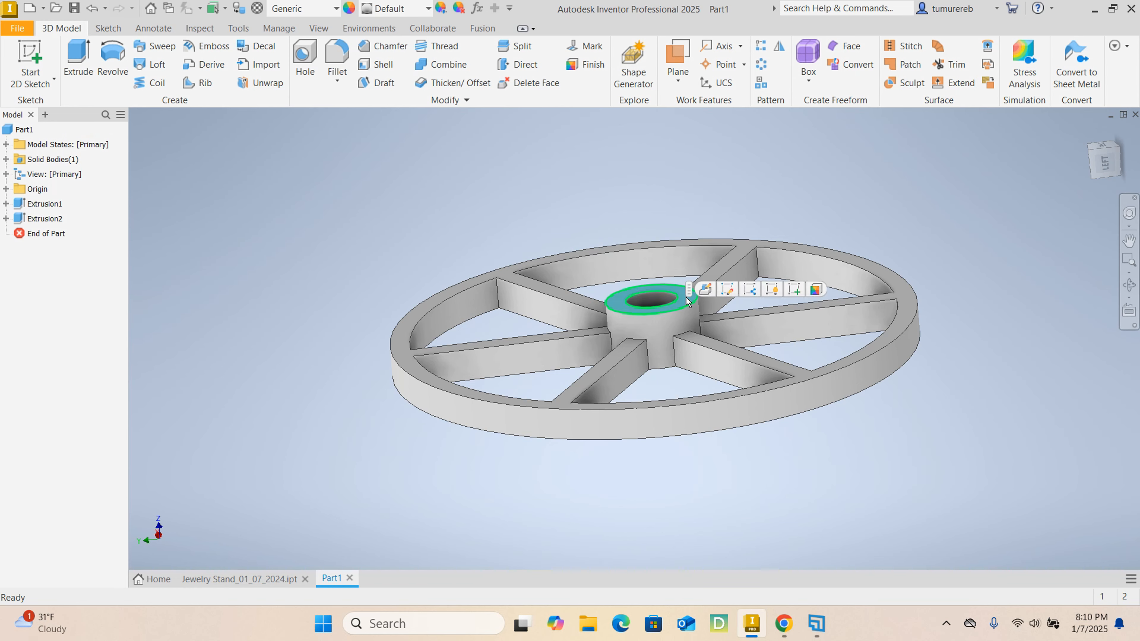
pyautogui.click(795, 289)
pyautogui.scroll(3, 639, 312)
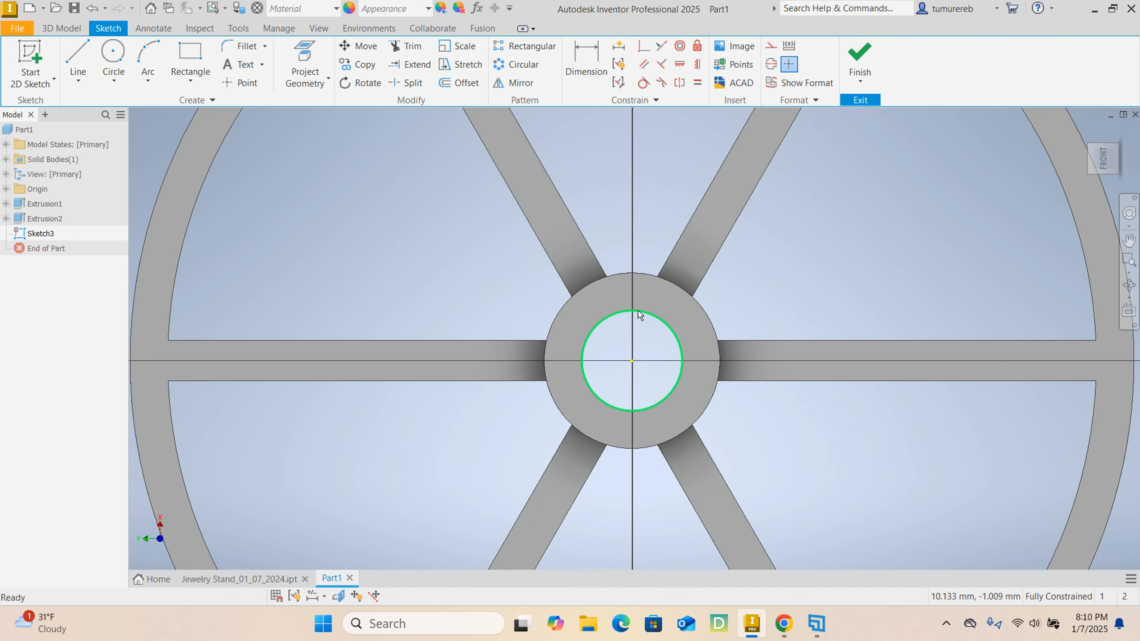
# - Project the circular edge of the hub's central hole into the sketch
pyautogui.click(317, 51)
pyautogui.click(613, 324)
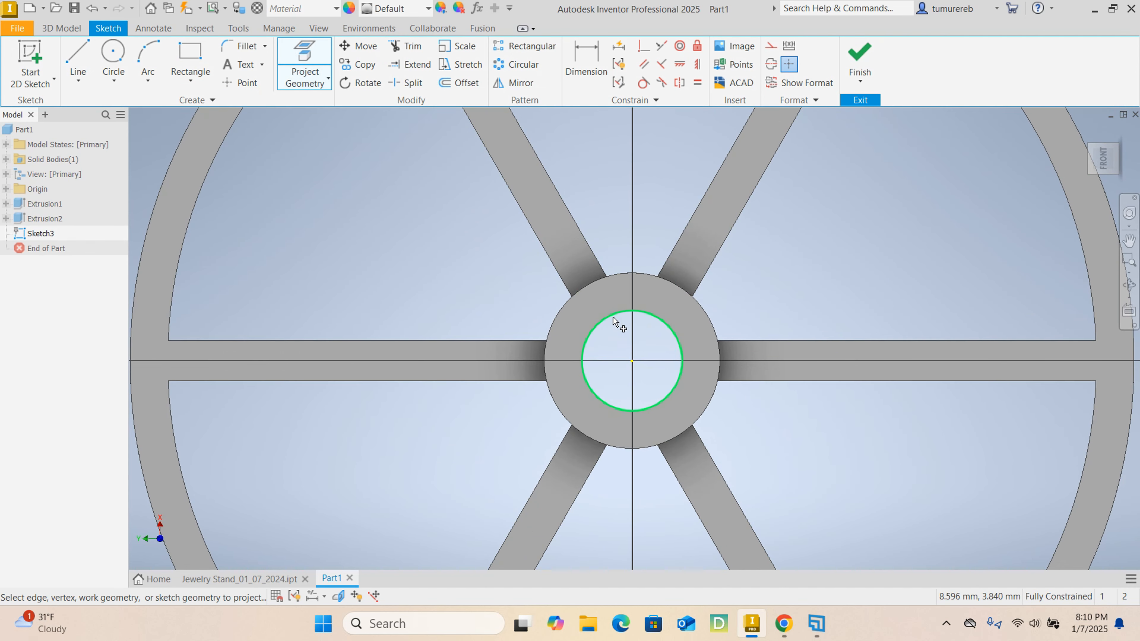
pyautogui.rightClick(854, 276)
pyautogui.click(911, 274)
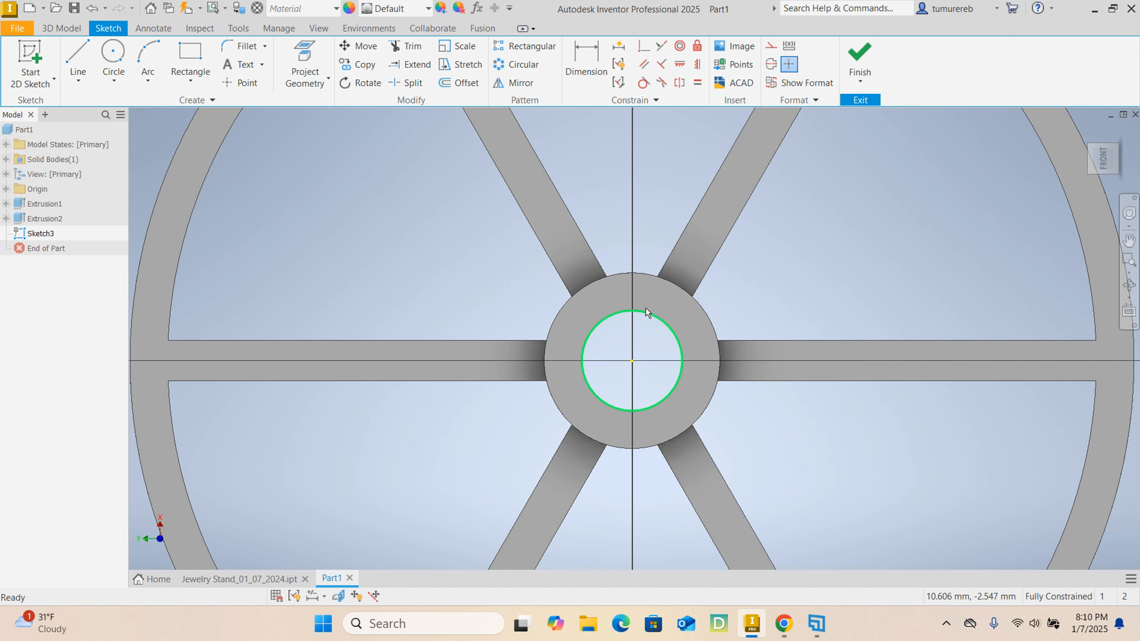
pyautogui.scroll(-3, 632, 320)
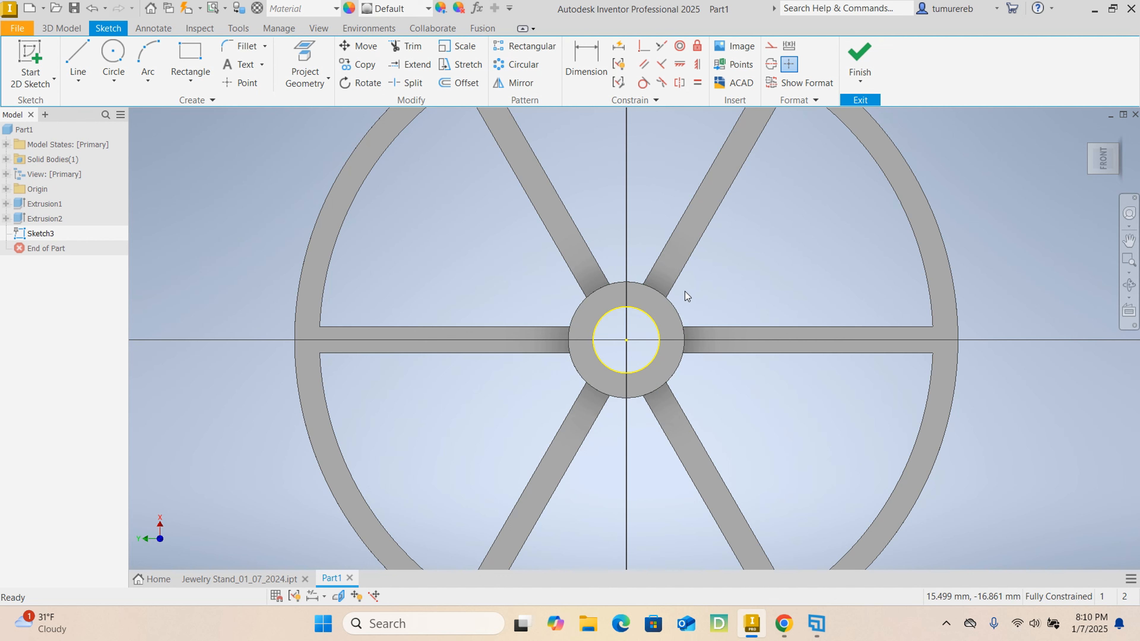
# - Offset the projected hole circle inward by 0.5 mm
pyautogui.scroll(3, 602, 335)
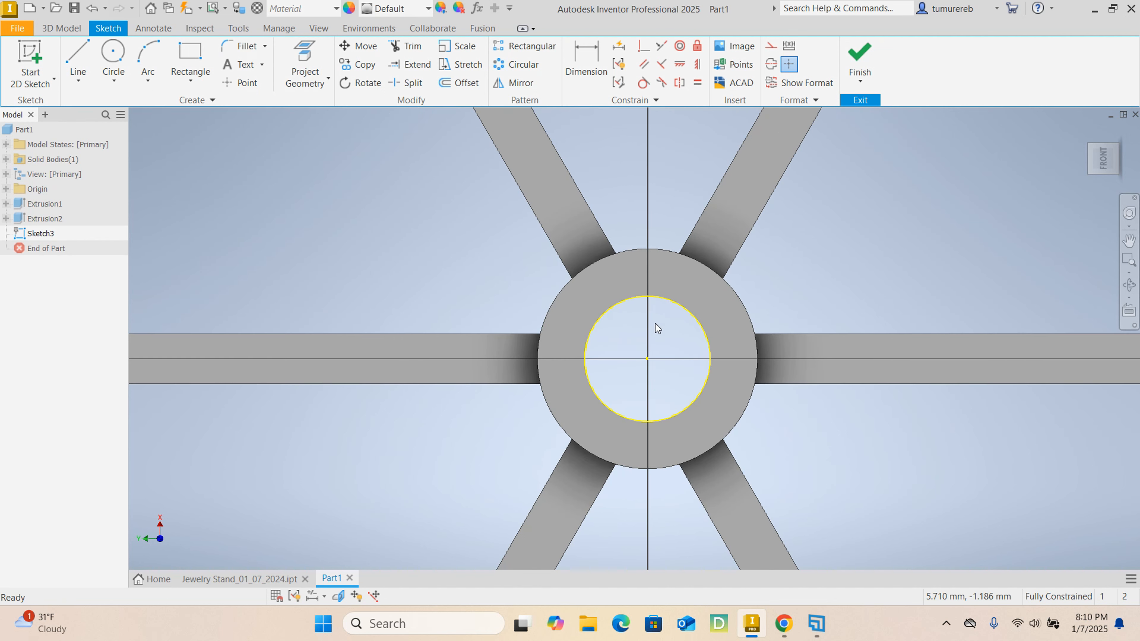
pyautogui.click(662, 296)
pyautogui.click(461, 86)
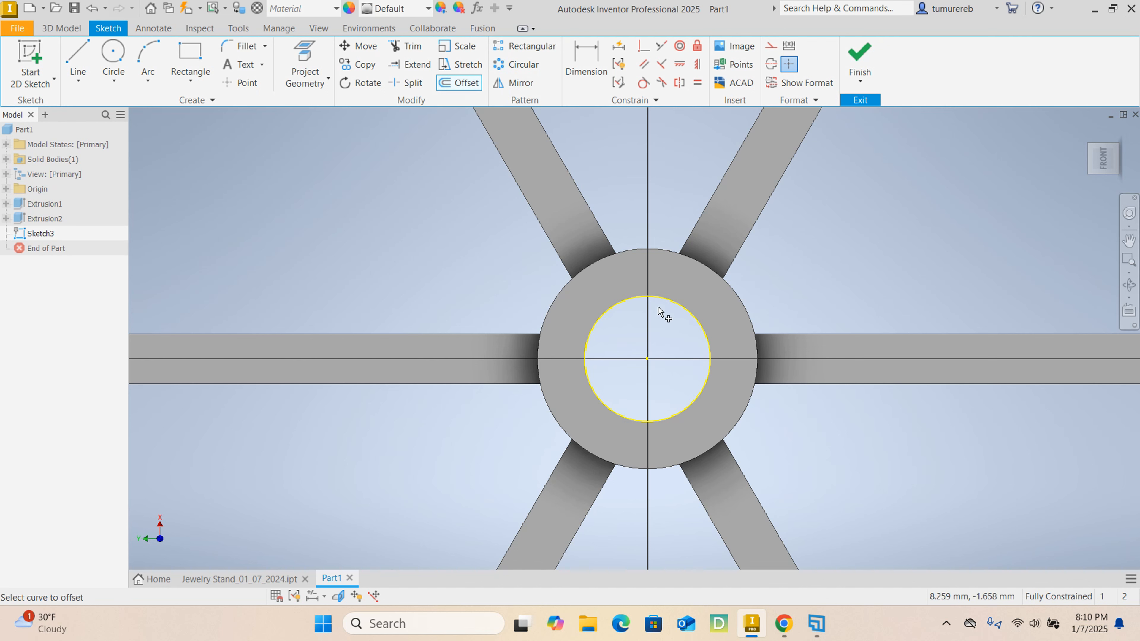
pyautogui.click(665, 298)
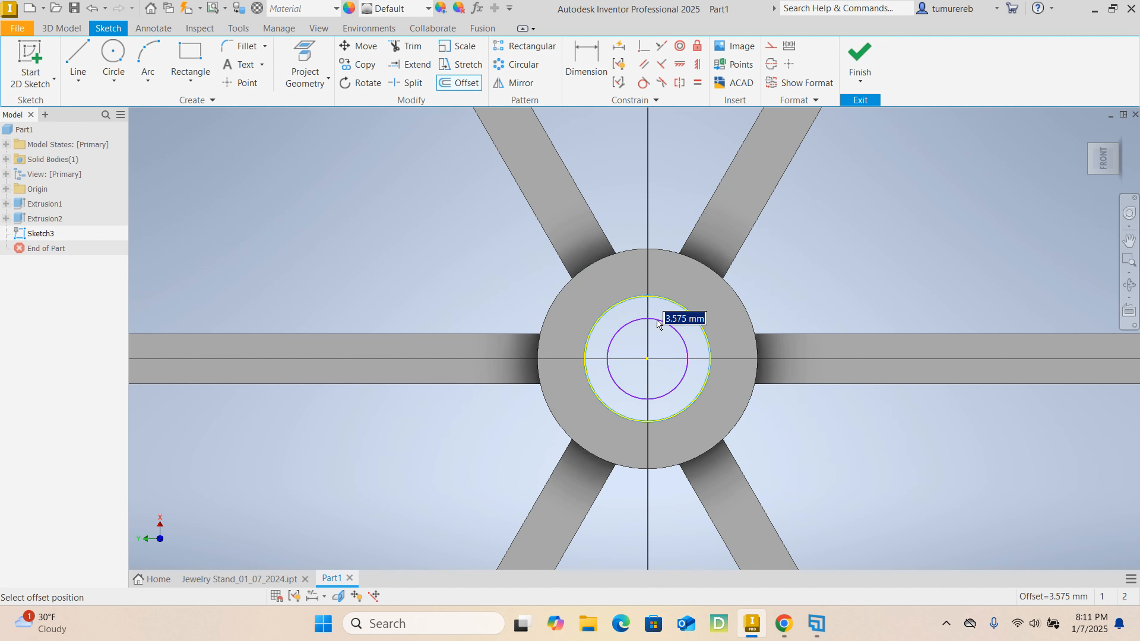
pyautogui.write('0.5')
pyautogui.press('Return')
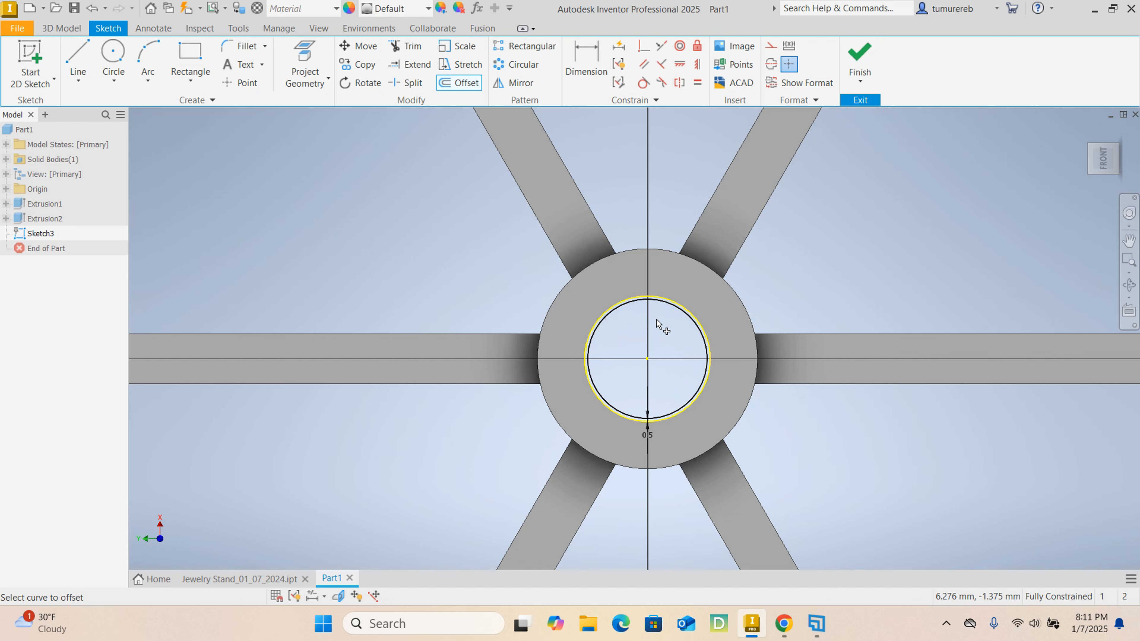
pyautogui.rightClick(859, 260)
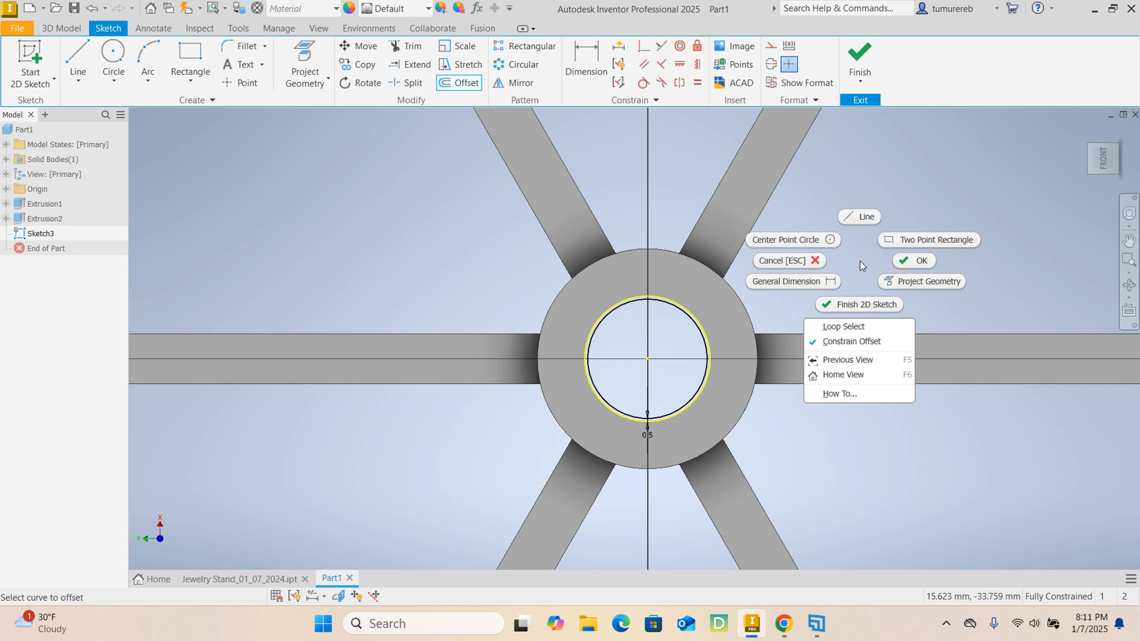
pyautogui.click(899, 260)
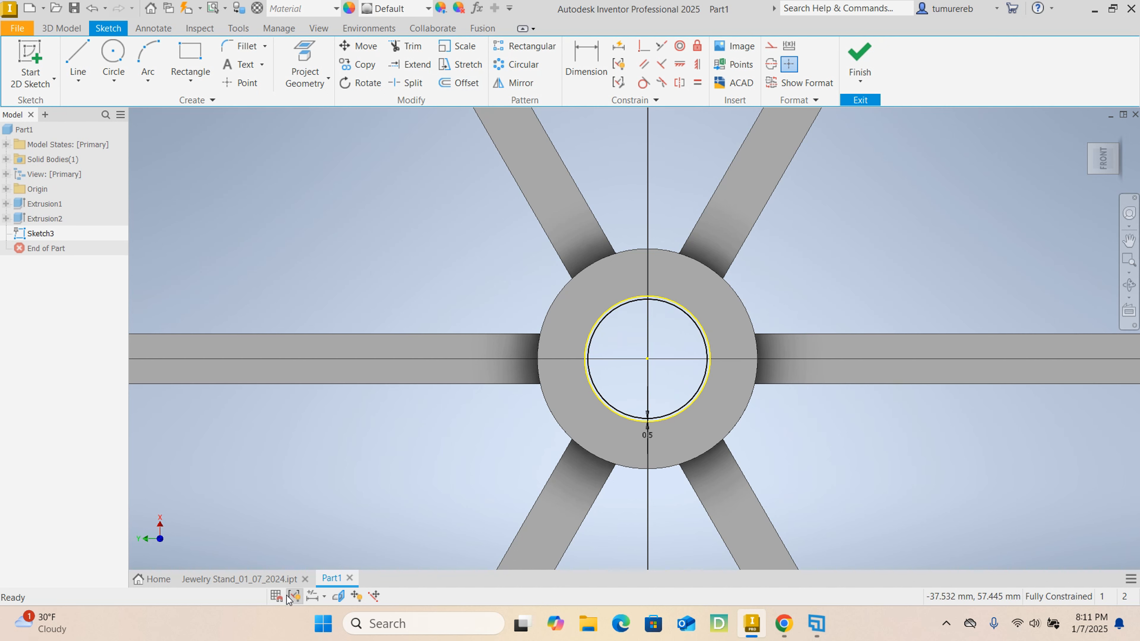
# - Examine how the central post seats in the base's hub in the finished Jewelry Stand part, and return to Part1
pyautogui.click(273, 579)
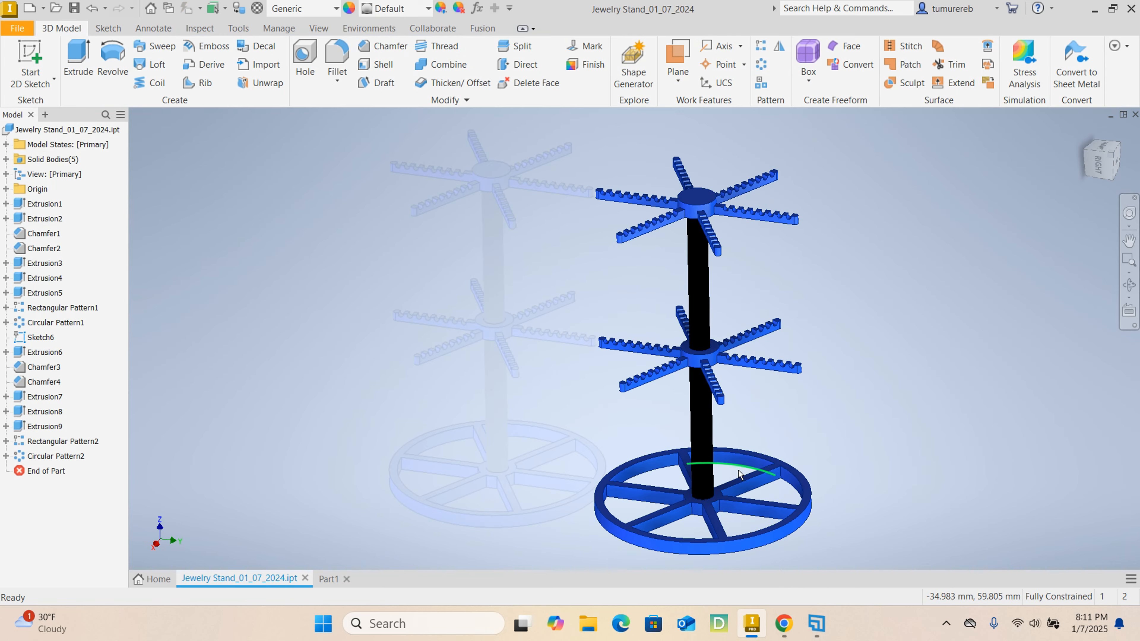
pyautogui.scroll(5, 701, 495)
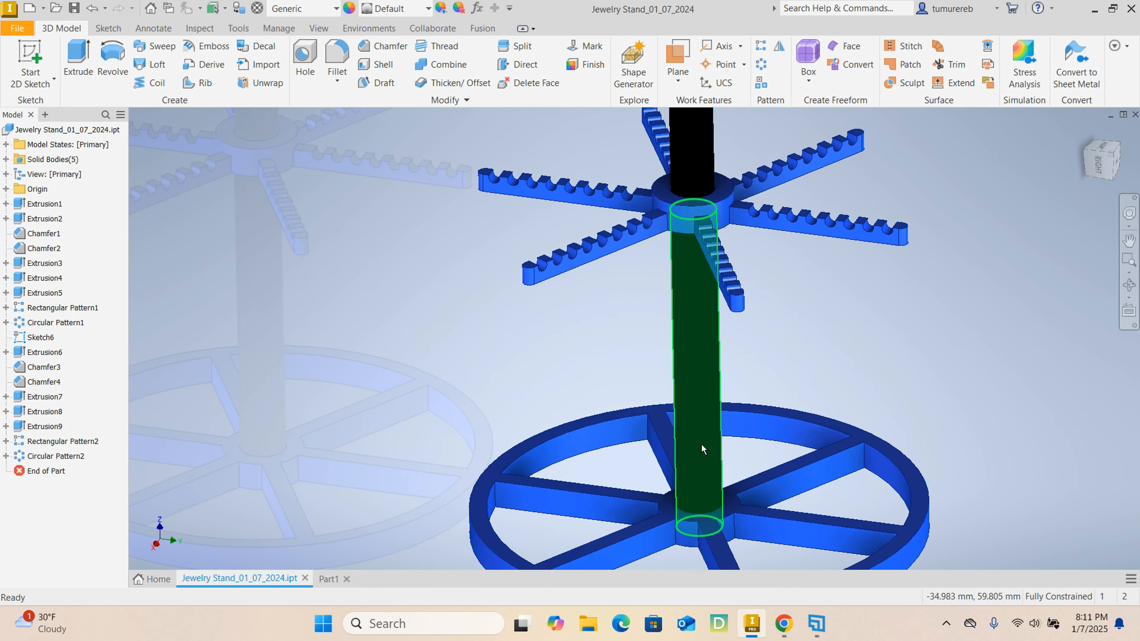
pyautogui.moveTo(763, 419); pyautogui.dragTo(778, 351, button='middle')
pyautogui.scroll(2, 714, 434)
pyautogui.scroll(-4, 852, 366)
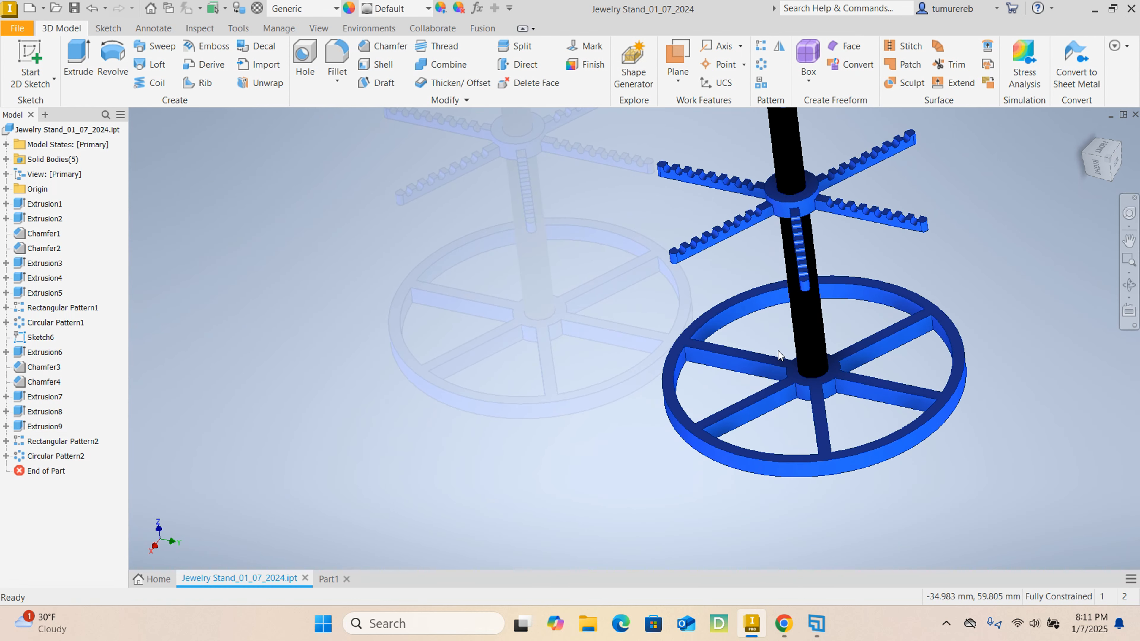
pyautogui.scroll(5, 801, 361)
pyautogui.scroll(-3, 821, 419)
pyautogui.scroll(5, 790, 419)
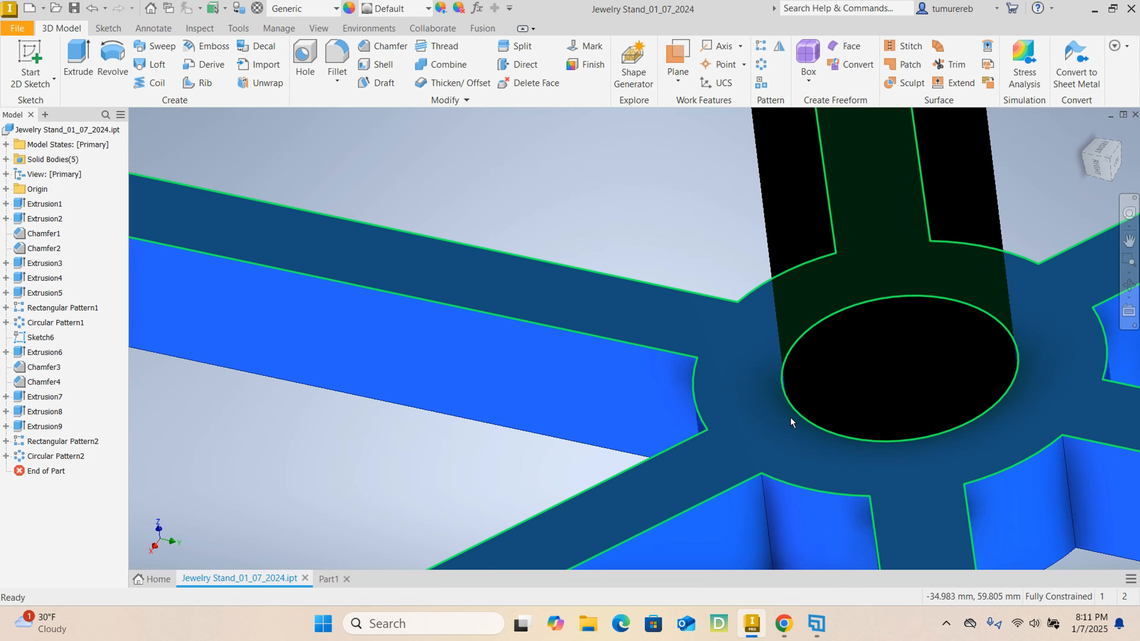
pyautogui.scroll(-4, 830, 411)
pyautogui.scroll(-2, 865, 402)
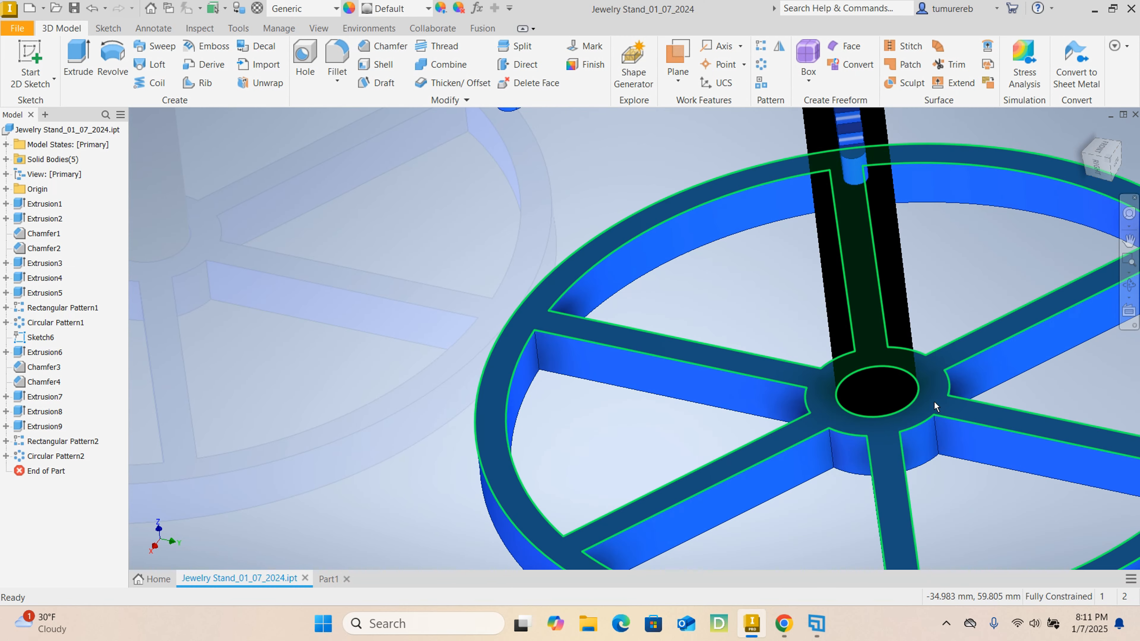
pyautogui.scroll(-3, 824, 317)
pyautogui.keyDown('shift'); pyautogui.moveTo(875, 471); pyautogui.dragTo(893, 438, button='middle'); pyautogui.keyUp('shift')
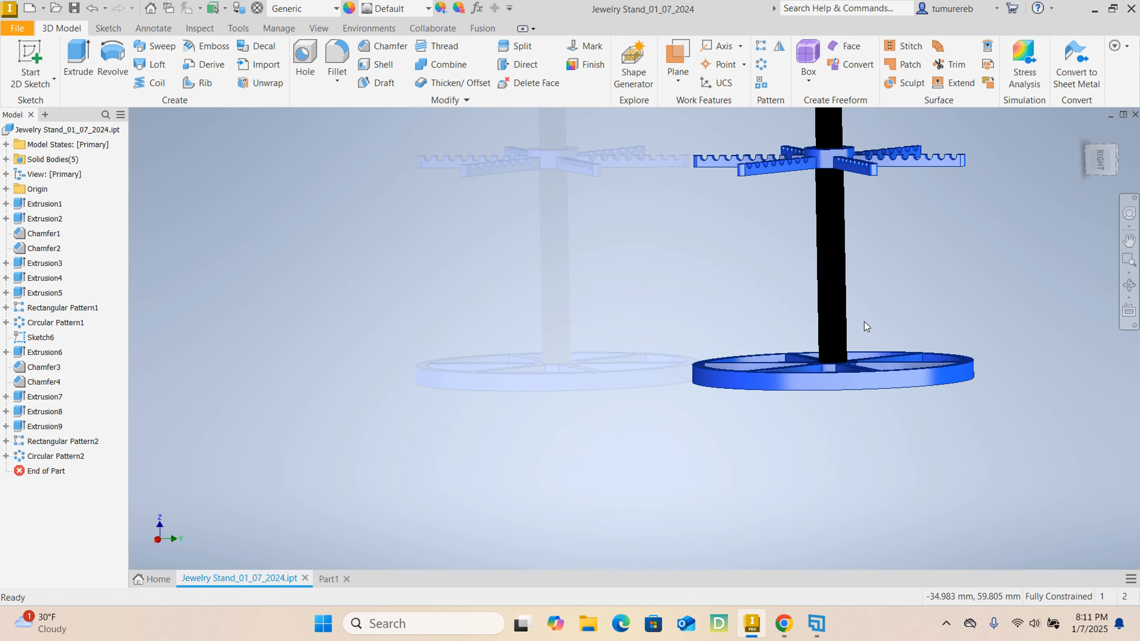
pyautogui.scroll(4, 833, 342)
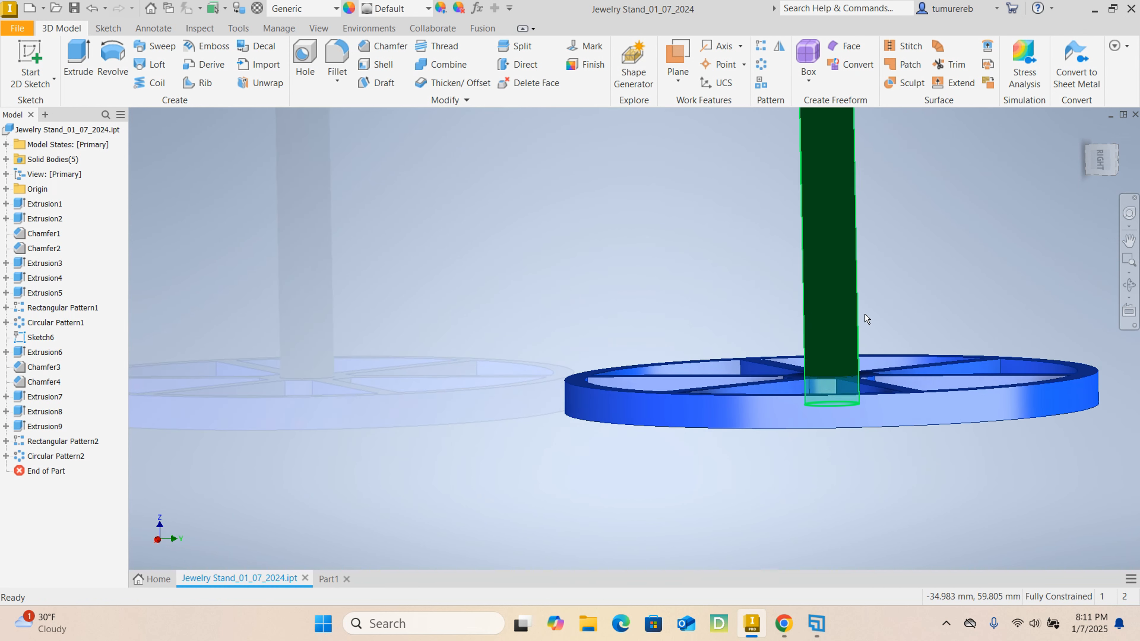
pyautogui.click(331, 579)
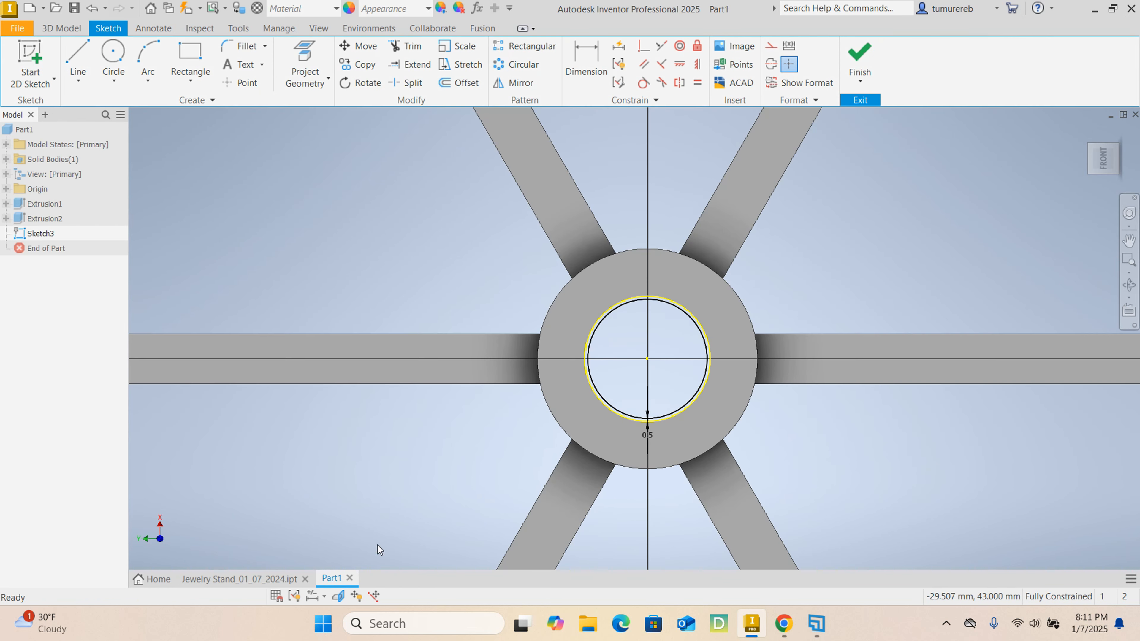
pyautogui.scroll(3, 653, 426)
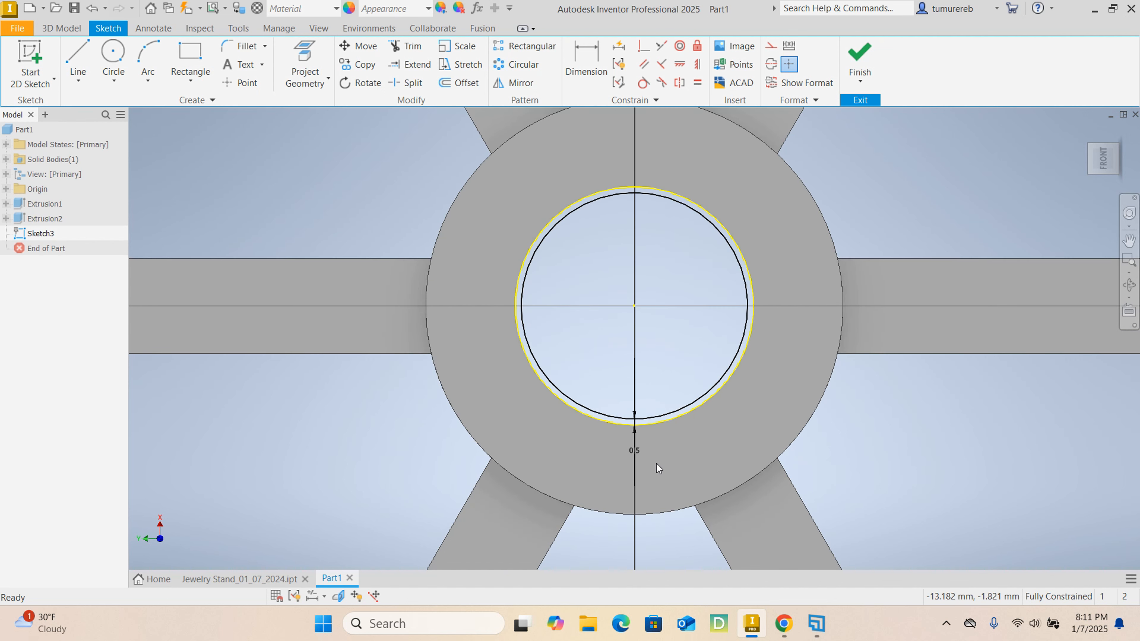
pyautogui.scroll(-2, 639, 426)
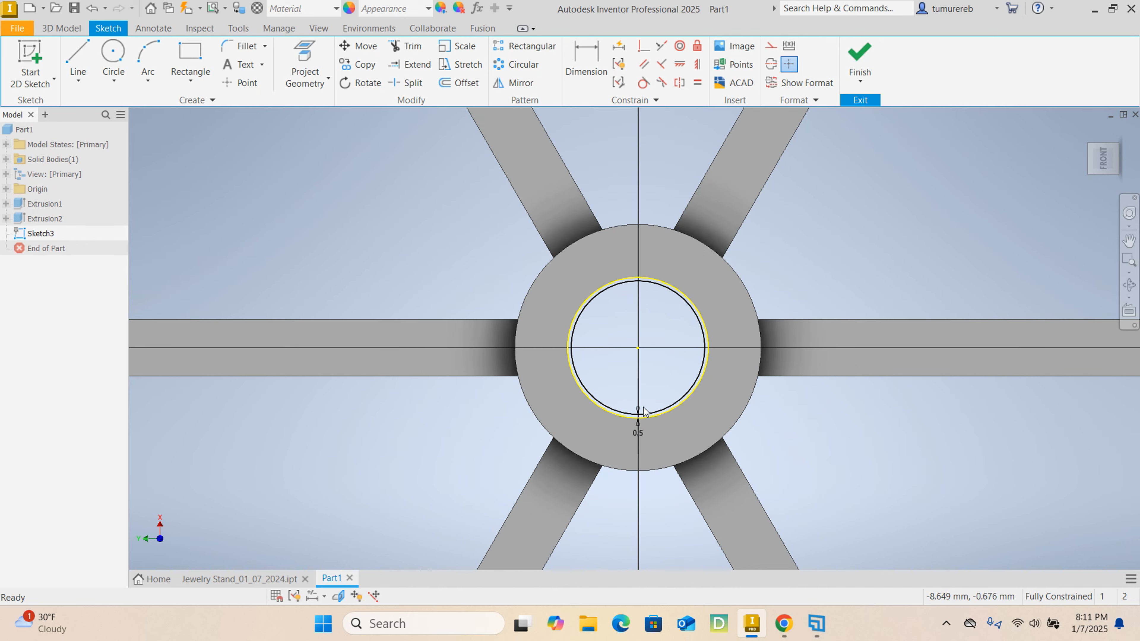
pyautogui.scroll(3, 638, 427)
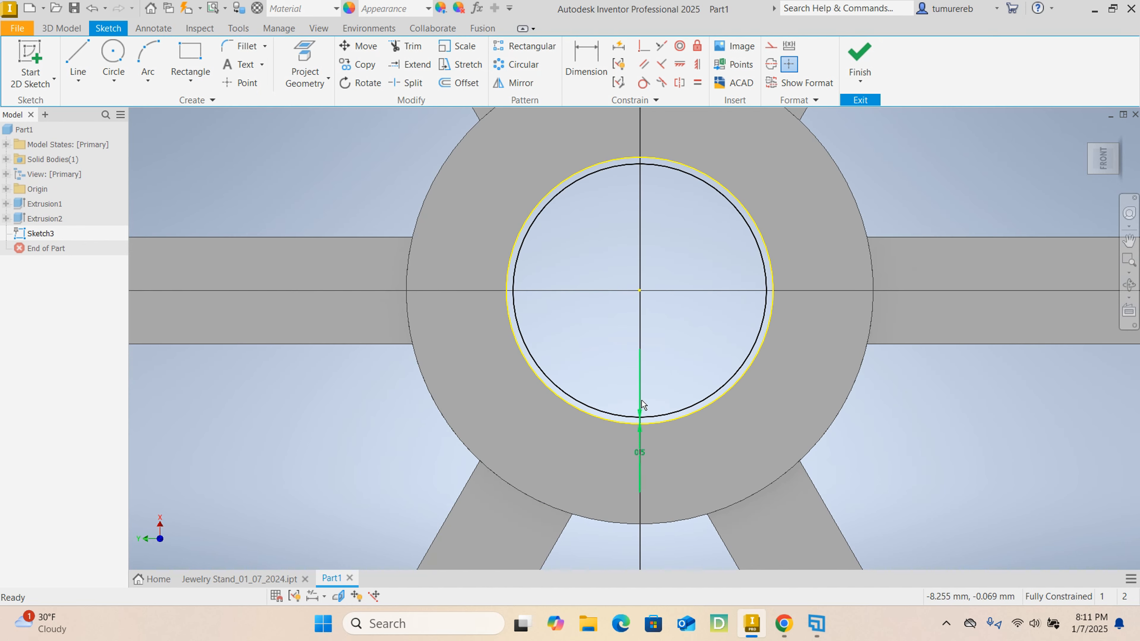
pyautogui.scroll(-2, 638, 404)
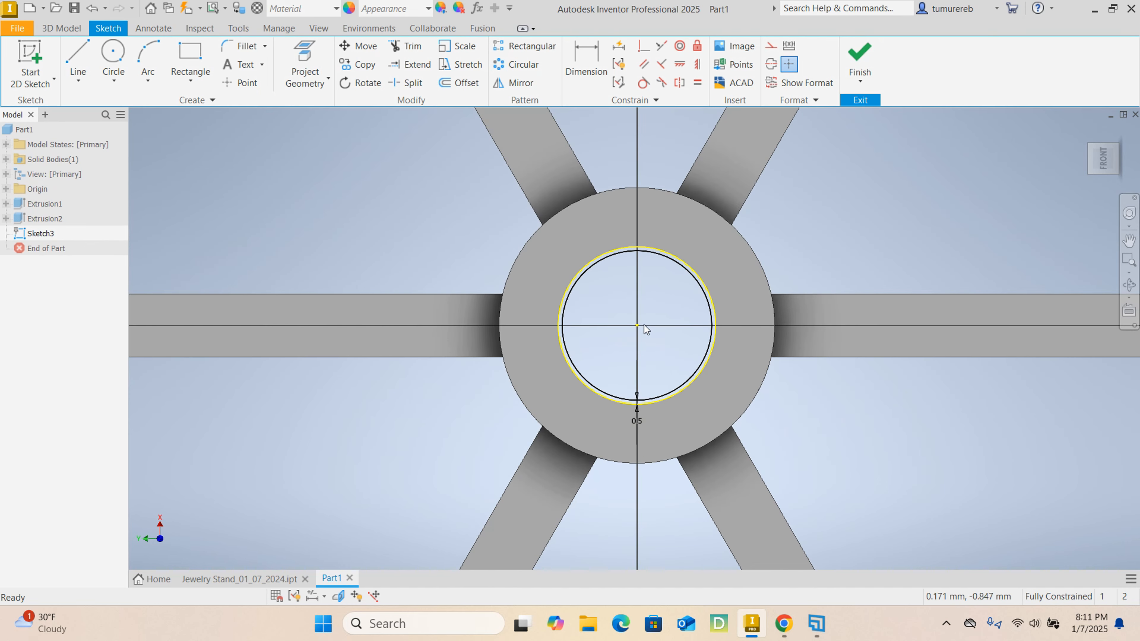
# - Finish the sketch and start an extrusion with the area inside the inner offset circle as its profile
pyautogui.click(859, 55)
pyautogui.scroll(5, 629, 301)
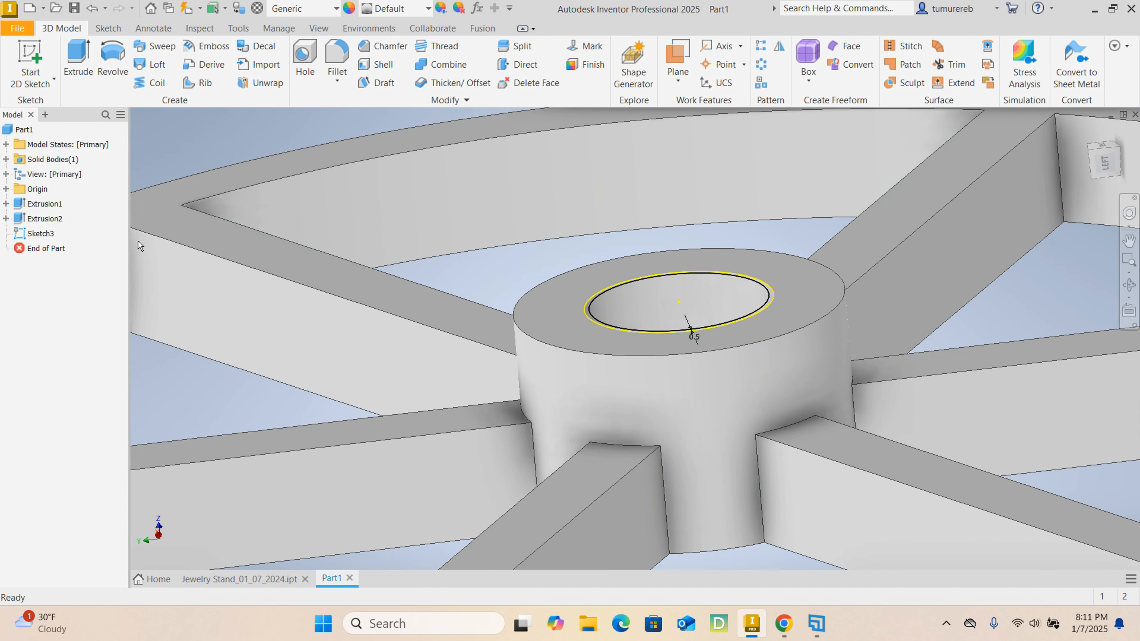
pyautogui.scroll(-3, 606, 291)
pyautogui.click(579, 307)
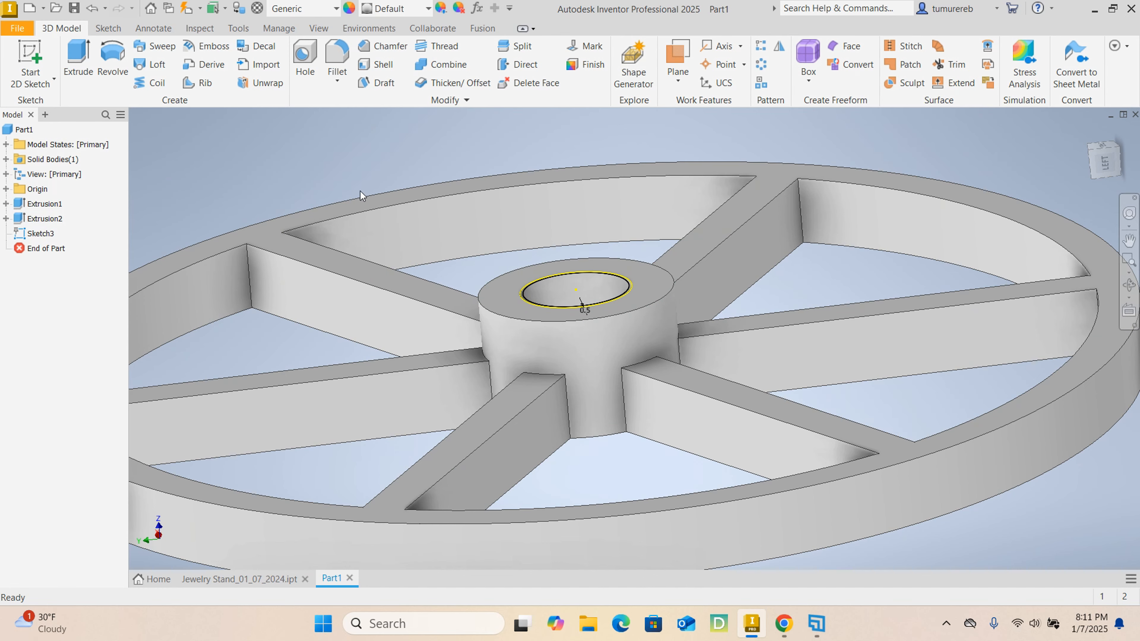
pyautogui.click(77, 55)
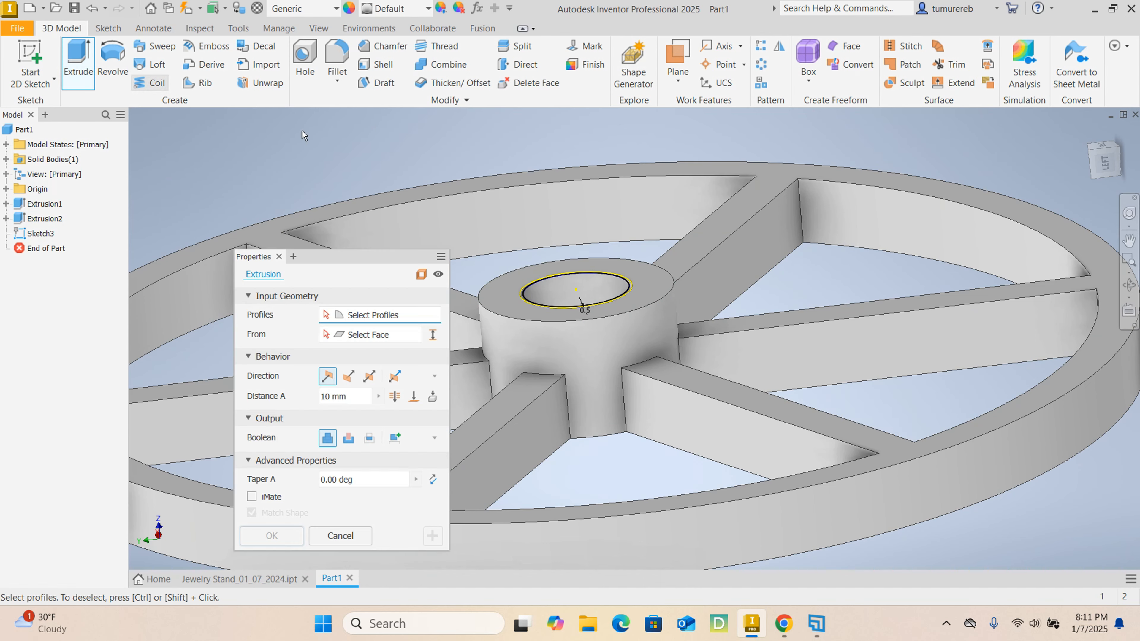
pyautogui.scroll(3, 545, 260)
pyautogui.scroll(4, 548, 300)
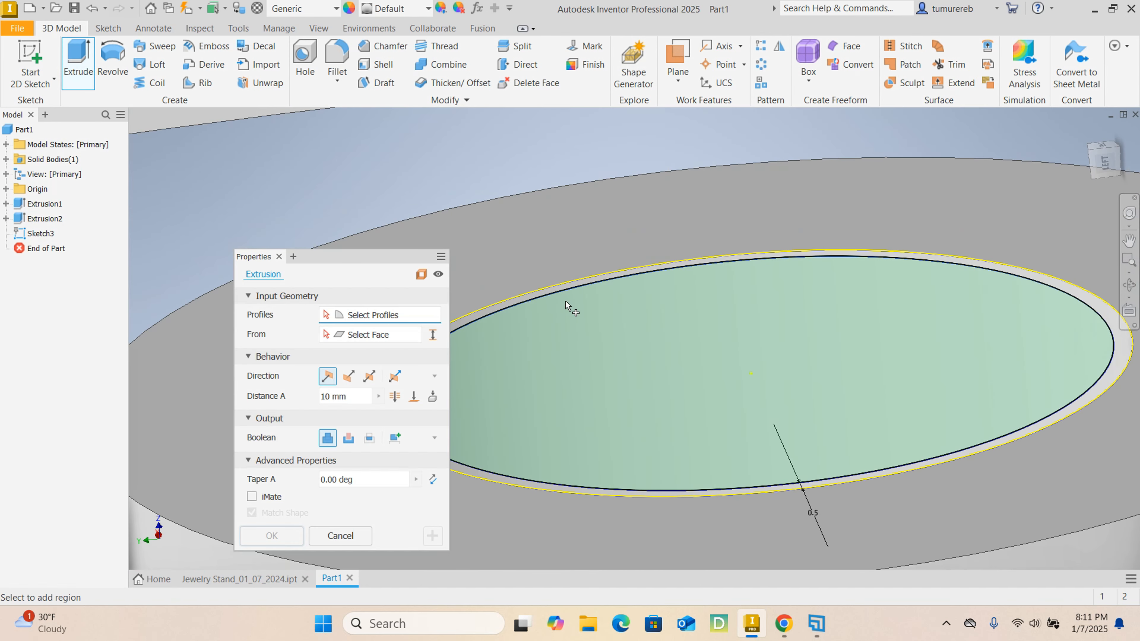
pyautogui.scroll(-3, 569, 305)
pyautogui.scroll(4, 571, 306)
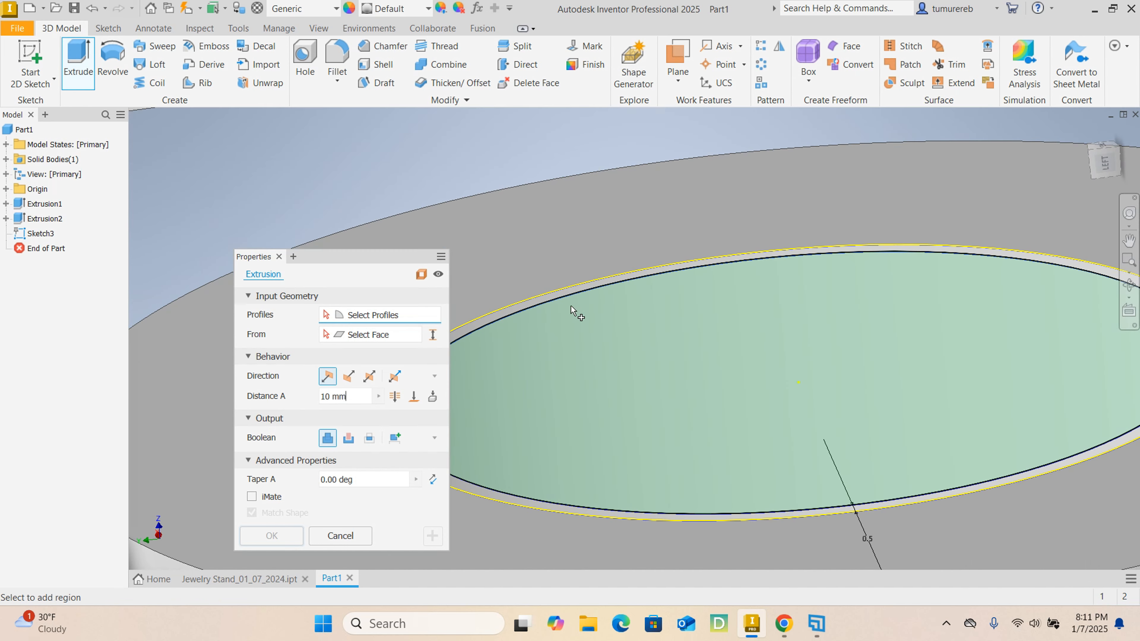
pyautogui.click(582, 302)
pyautogui.scroll(-6, 583, 305)
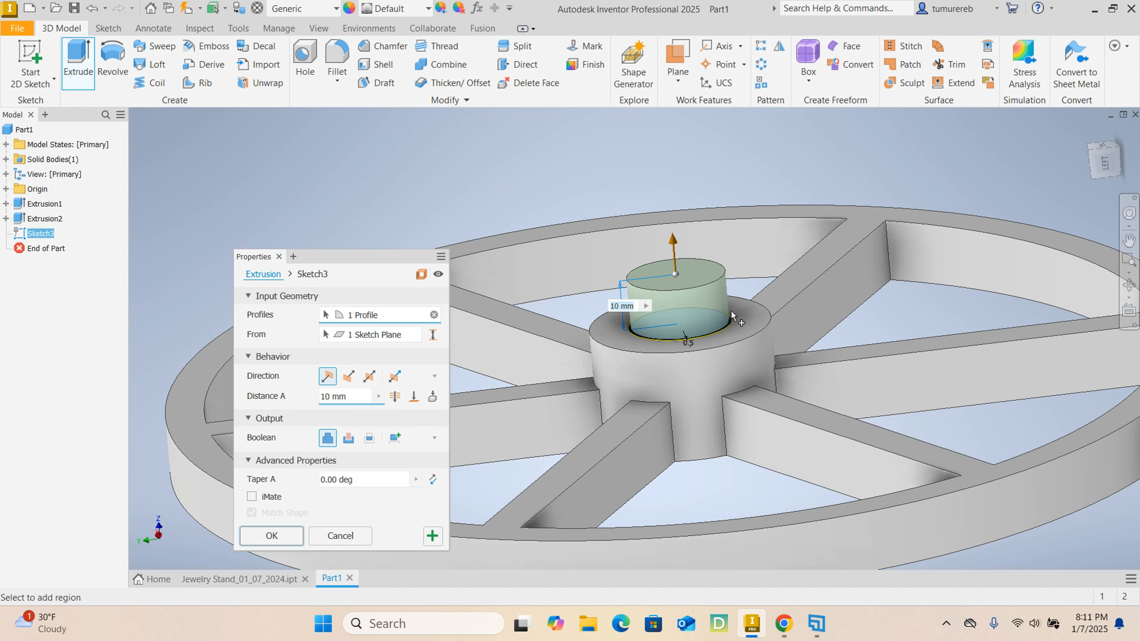
pyautogui.keyDown('shift'); pyautogui.moveTo(838, 284); pyautogui.dragTo(889, 317, button='middle'); pyautogui.keyUp('shift')
pyautogui.scroll(5, 695, 370)
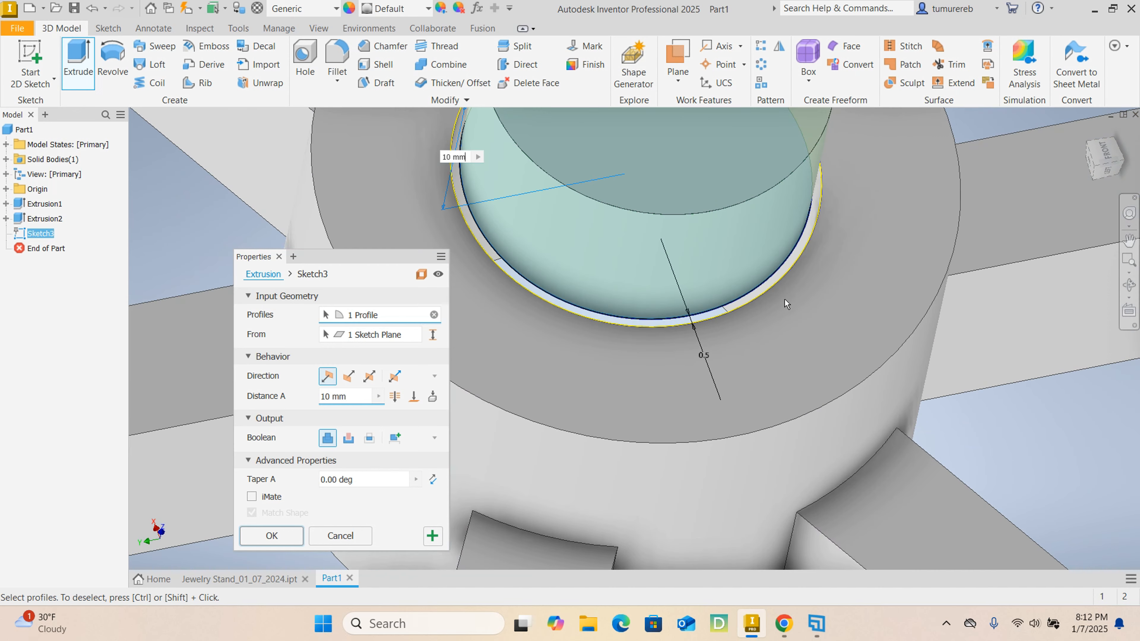
pyautogui.scroll(-5, 743, 282)
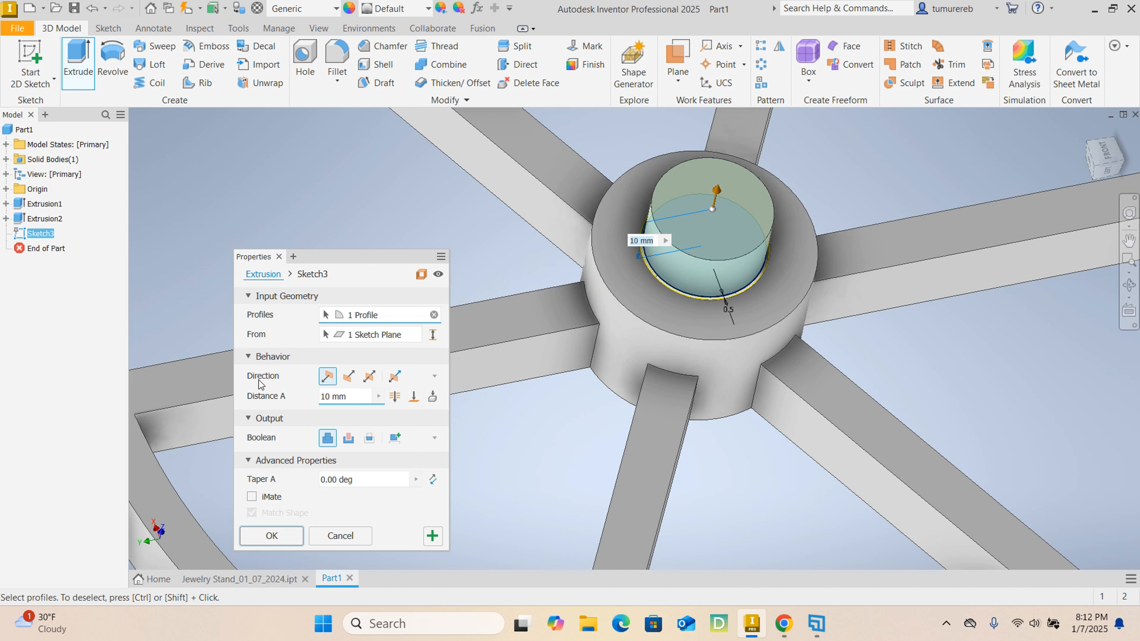
# - Make the post extrusion asymmetric, with 140 mm upward from the hub's top face and 22 mm downward into the hub
pyautogui.click(395, 377)
pyautogui.moveTo(355, 395); pyautogui.dragTo(220, 382)
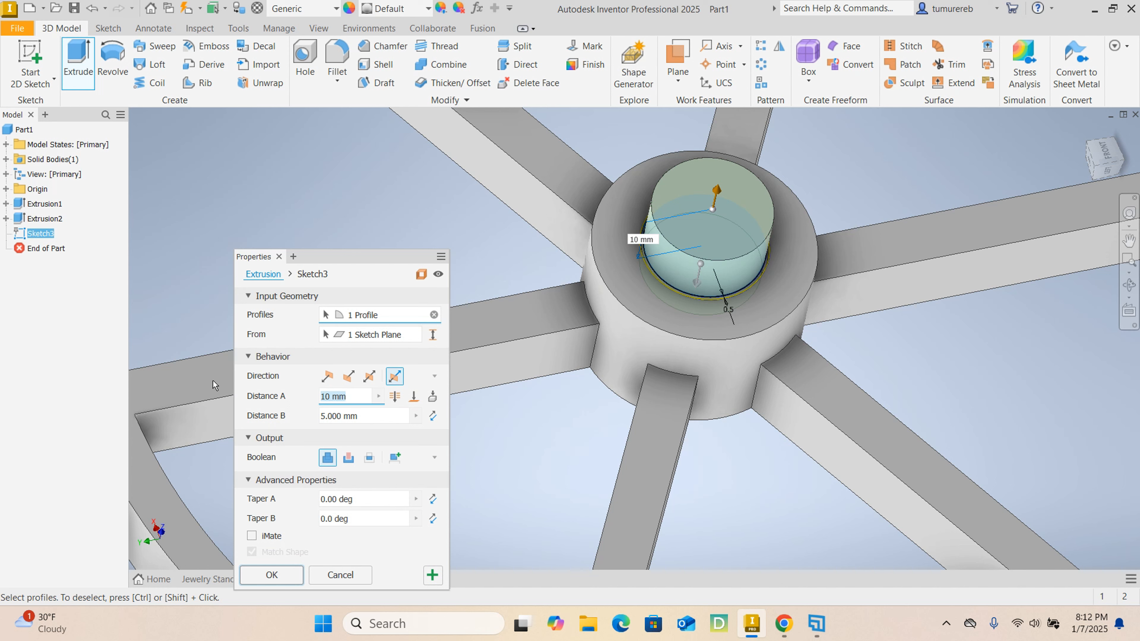
pyautogui.write('140')
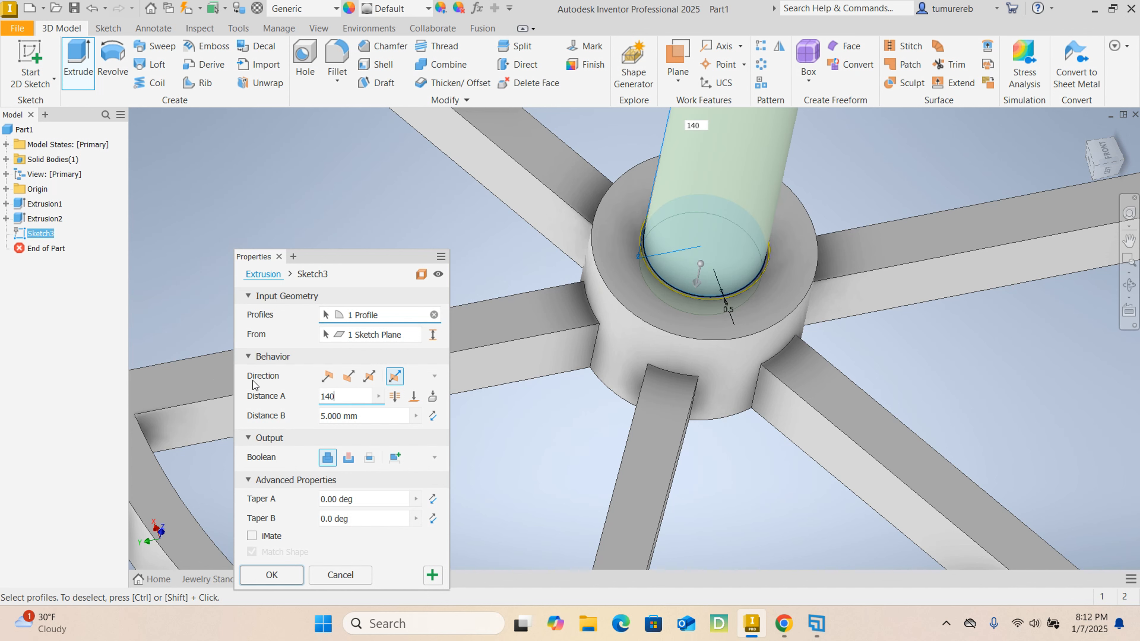
pyautogui.scroll(-5, 702, 404)
pyautogui.press('Tab')
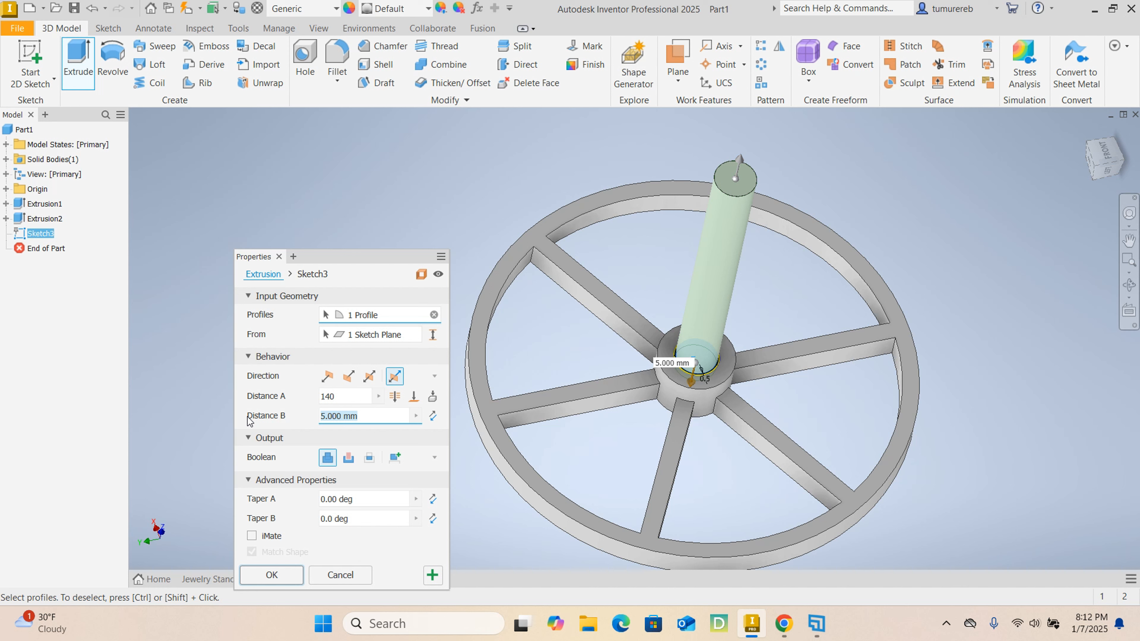
pyautogui.write('22')
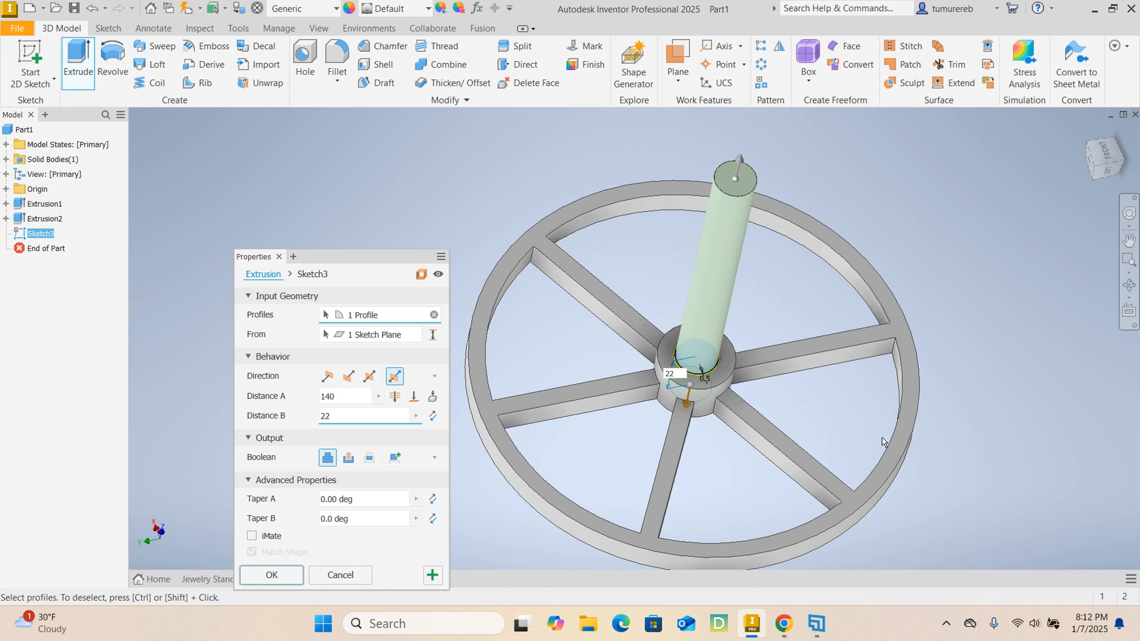
# - Examine the previewed post's lower end and its clearance in the hub hole, from below and from above
pyautogui.keyDown('shift'); pyautogui.moveTo(816, 456); pyautogui.dragTo(822, 381, button='middle'); pyautogui.keyUp('shift')
pyautogui.scroll(-5, 655, 454)
pyautogui.scroll(-5, 665, 390)
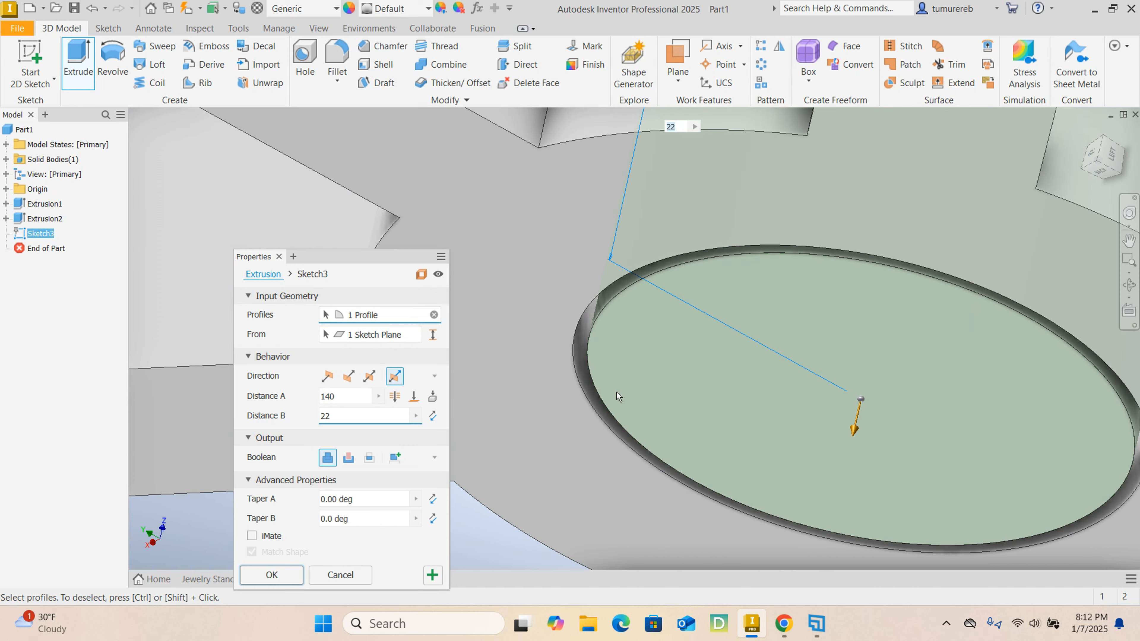
pyautogui.scroll(6, 615, 391)
pyautogui.scroll(-3, 614, 391)
pyautogui.scroll(3, 679, 351)
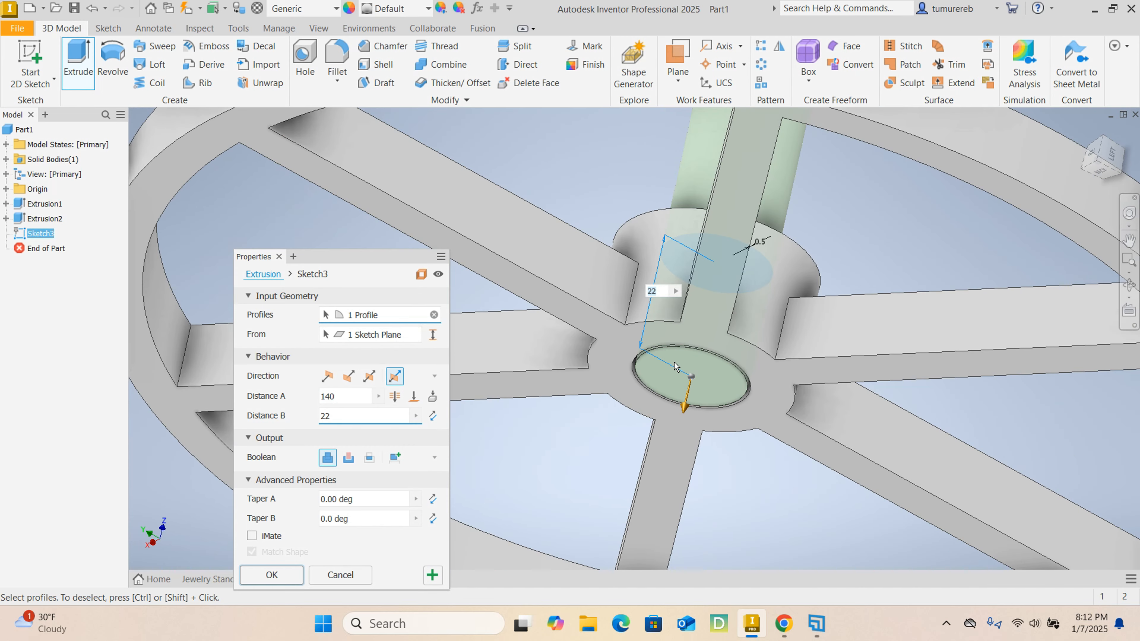
pyautogui.scroll(5, 702, 387)
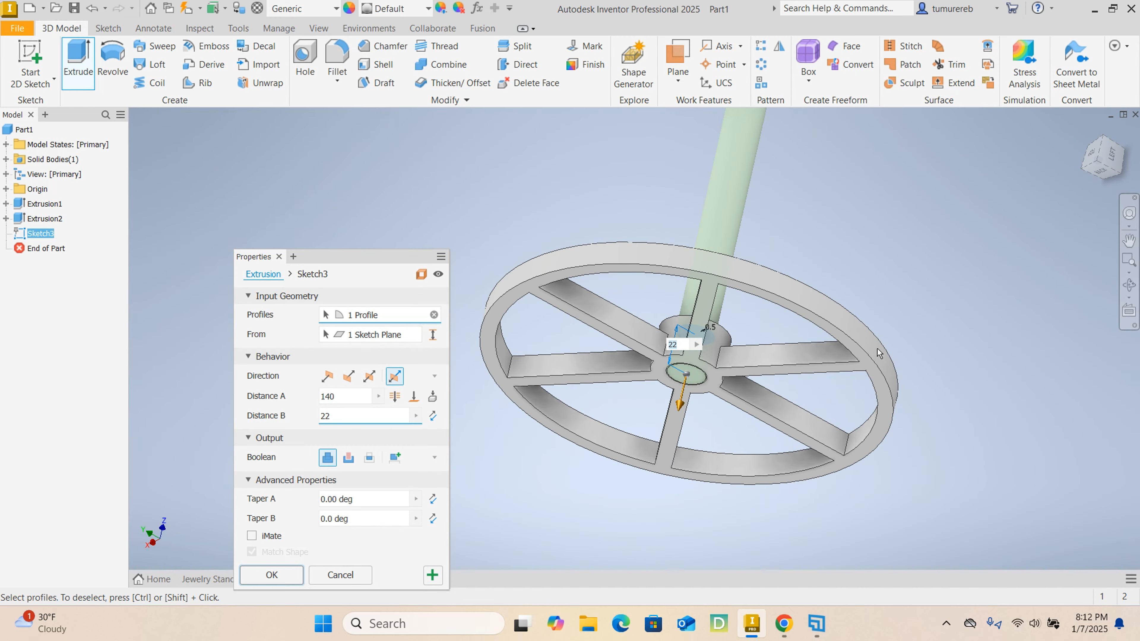
pyautogui.scroll(-5, 718, 352)
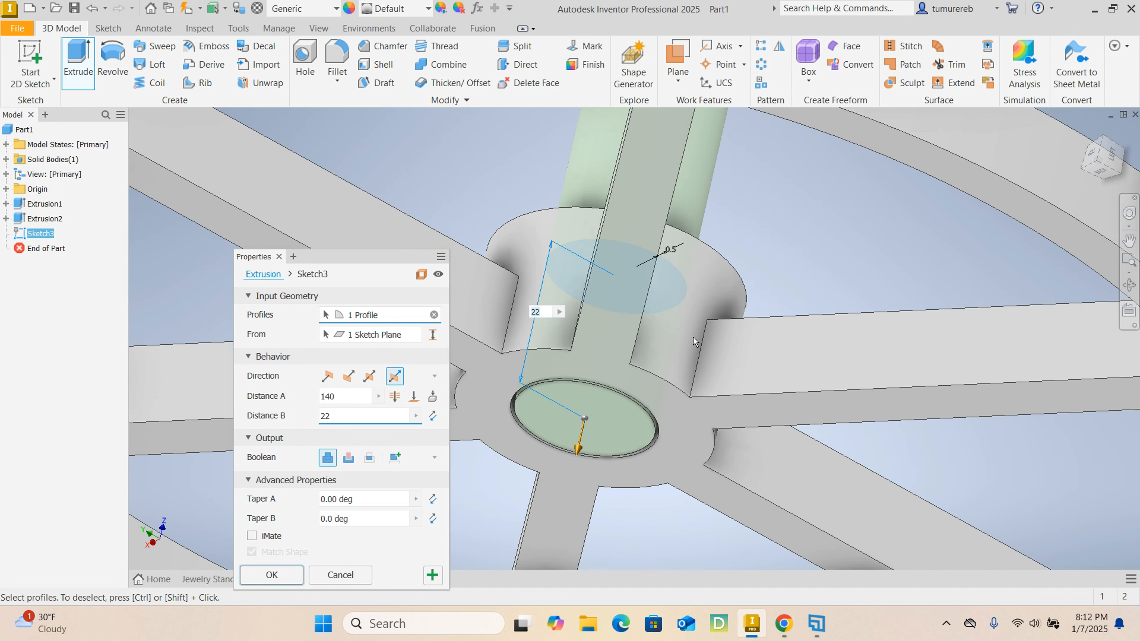
pyautogui.scroll(5, 693, 338)
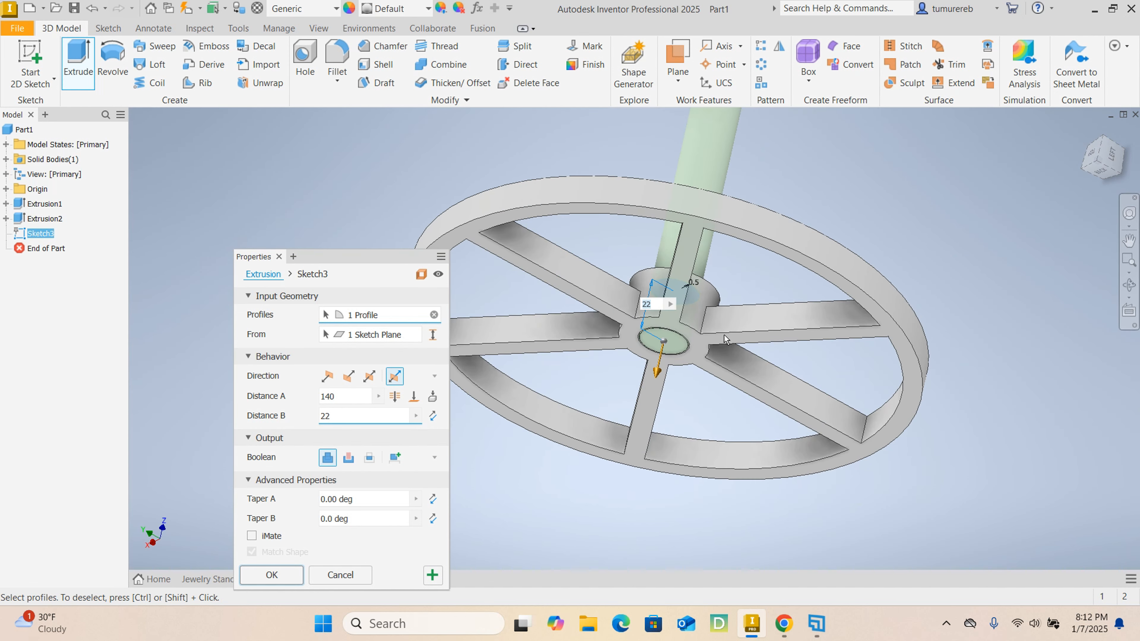
pyautogui.keyDown('shift'); pyautogui.moveTo(948, 312); pyautogui.dragTo(891, 340, button='middle'); pyautogui.keyUp('shift')
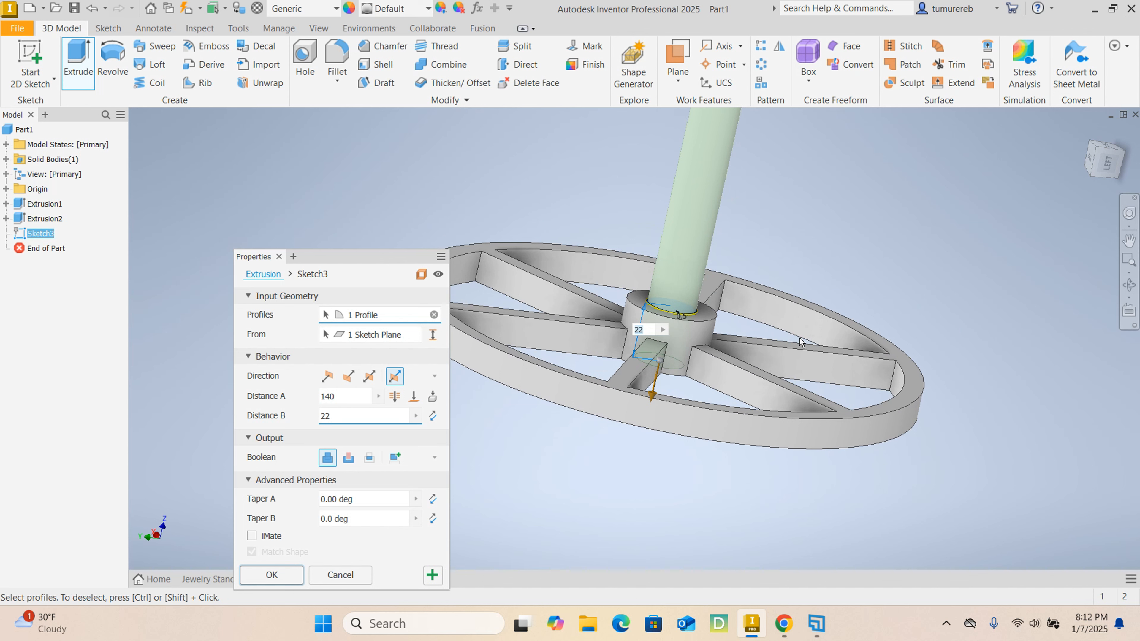
pyautogui.scroll(3, 801, 342)
pyautogui.scroll(-5, 781, 332)
pyautogui.scroll(3, 754, 319)
pyautogui.scroll(-3, 722, 305)
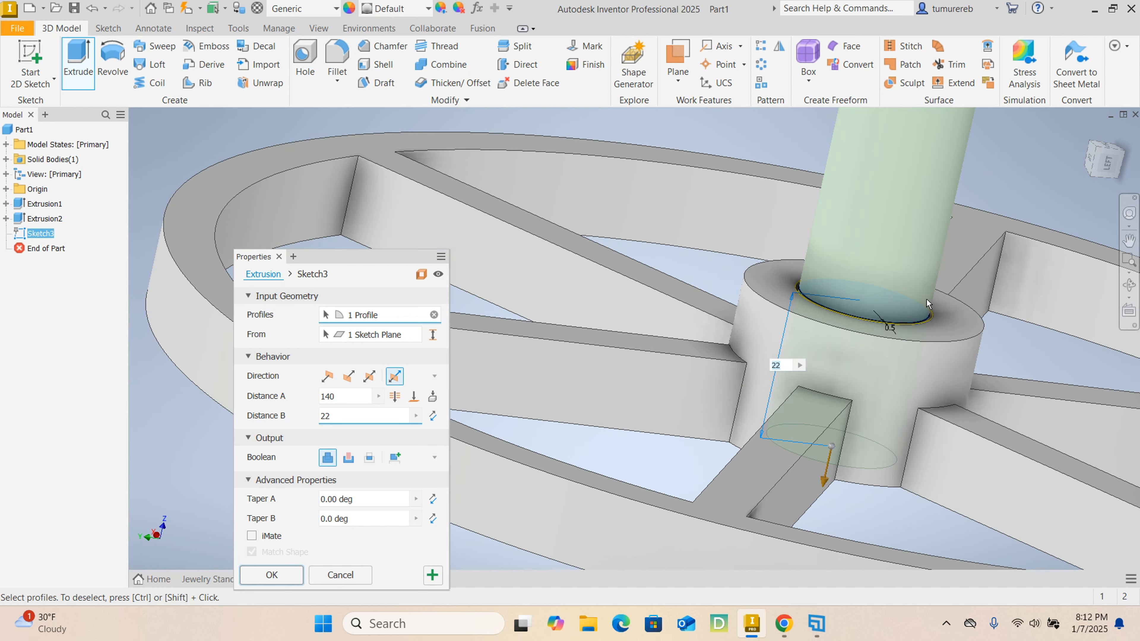
pyautogui.scroll(3, 926, 299)
pyautogui.scroll(2, 878, 291)
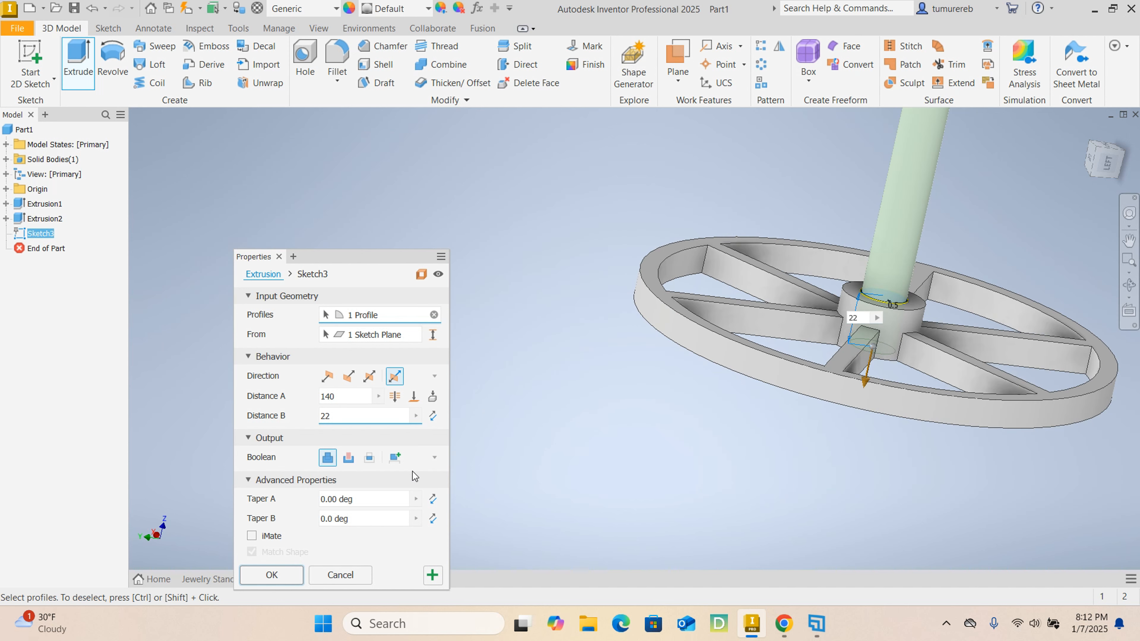
# - Output the post extrusion as a new solid separate from the base, and complete it
pyautogui.scroll(2, 781, 342)
pyautogui.scroll(3, 782, 286)
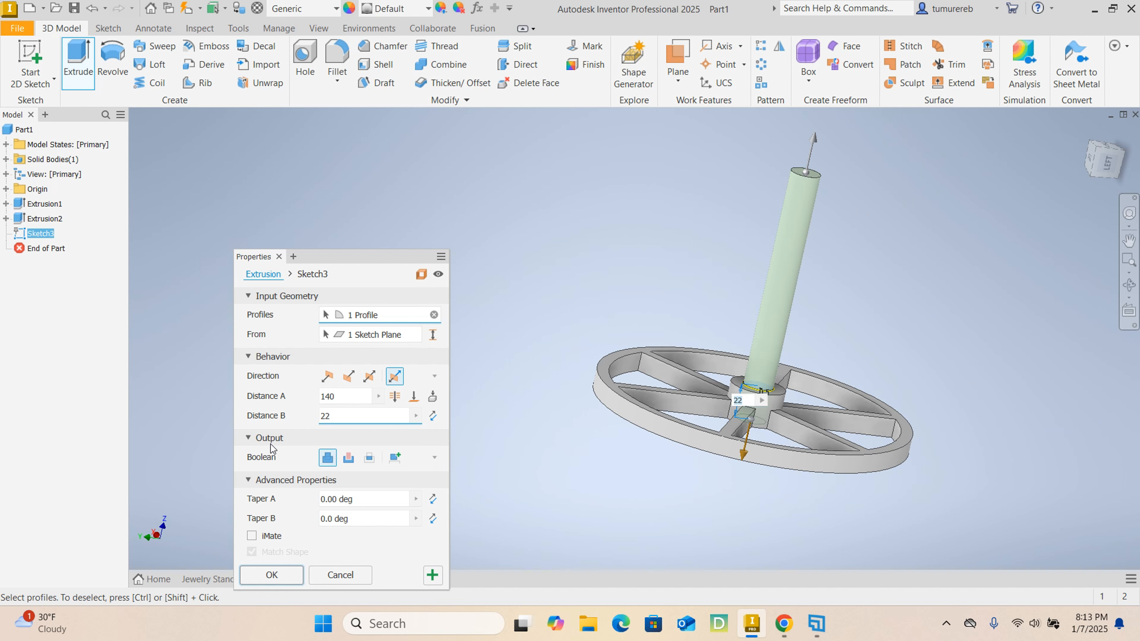
pyautogui.click(392, 460)
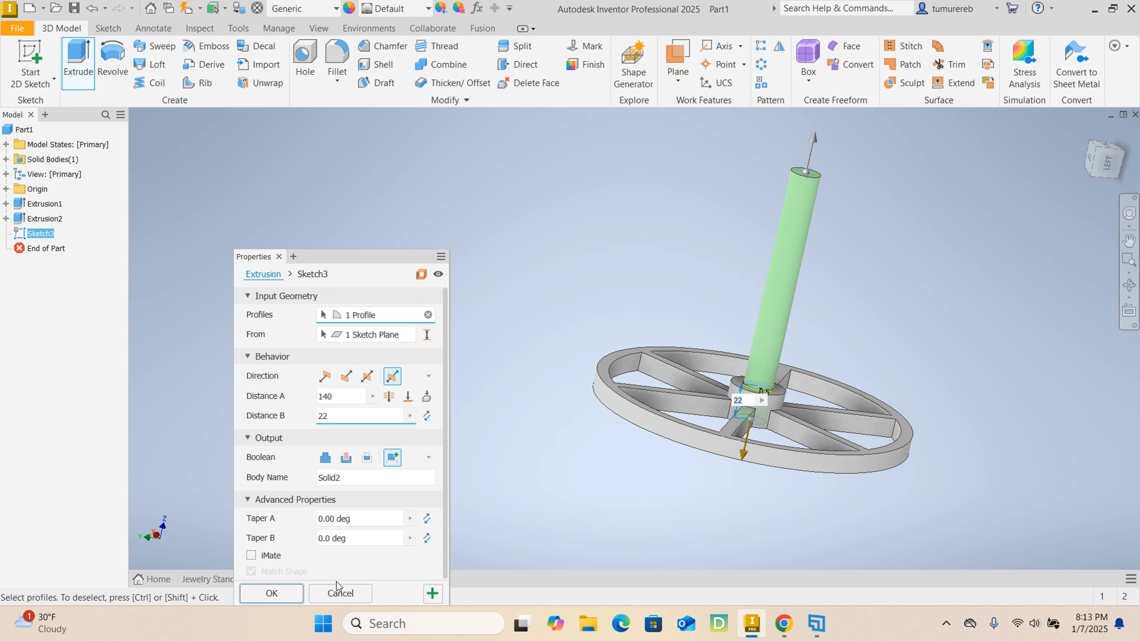
pyautogui.click(280, 596)
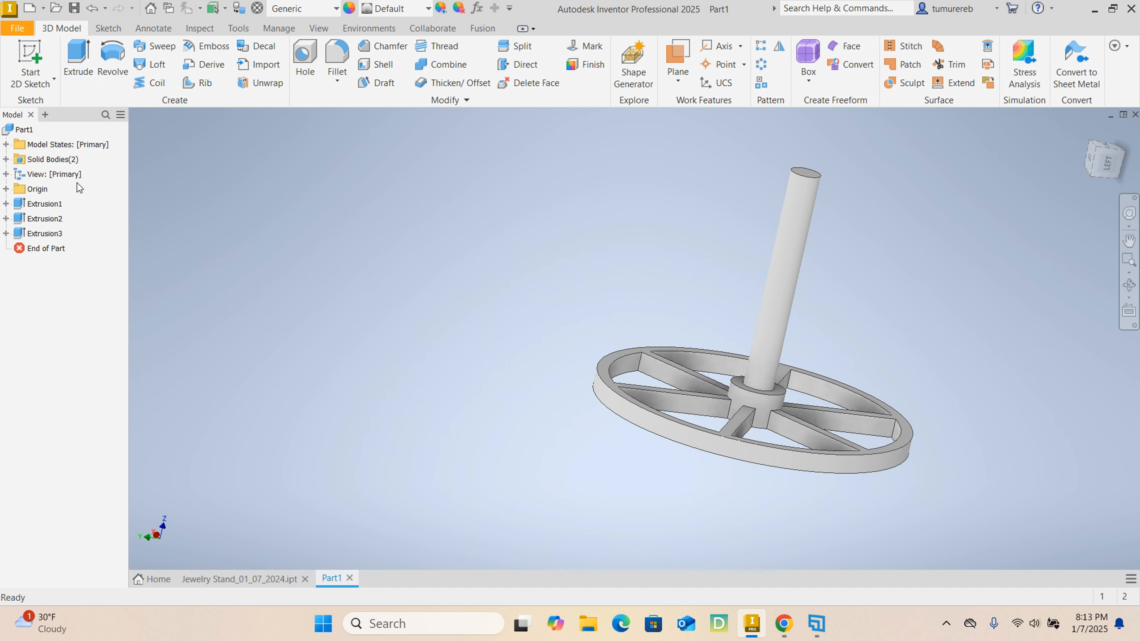
# - Identify the part's two solid bodies and hide the spoked base body, Solid1
pyautogui.click(35, 164)
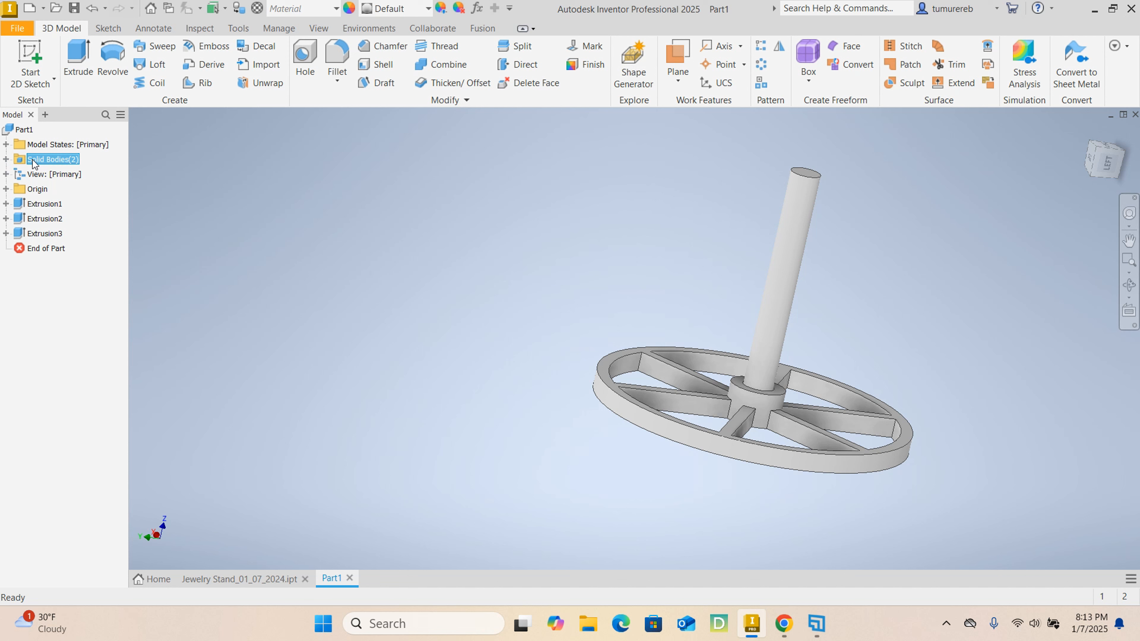
pyautogui.click(6, 160)
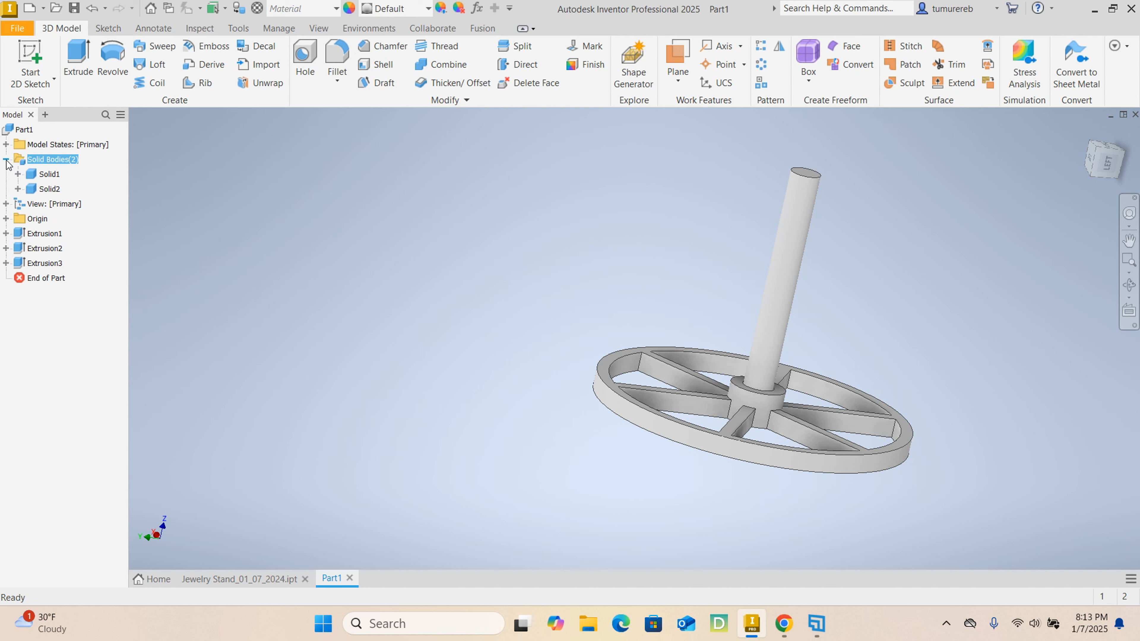
pyautogui.click(52, 177)
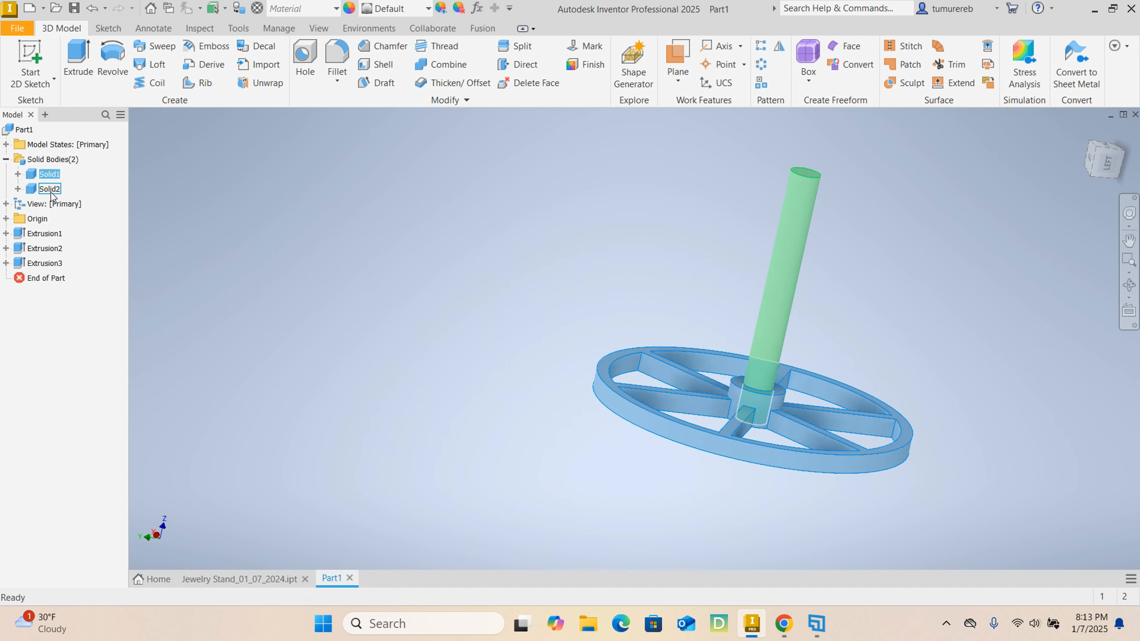
pyautogui.click(51, 190)
pyautogui.click(142, 182)
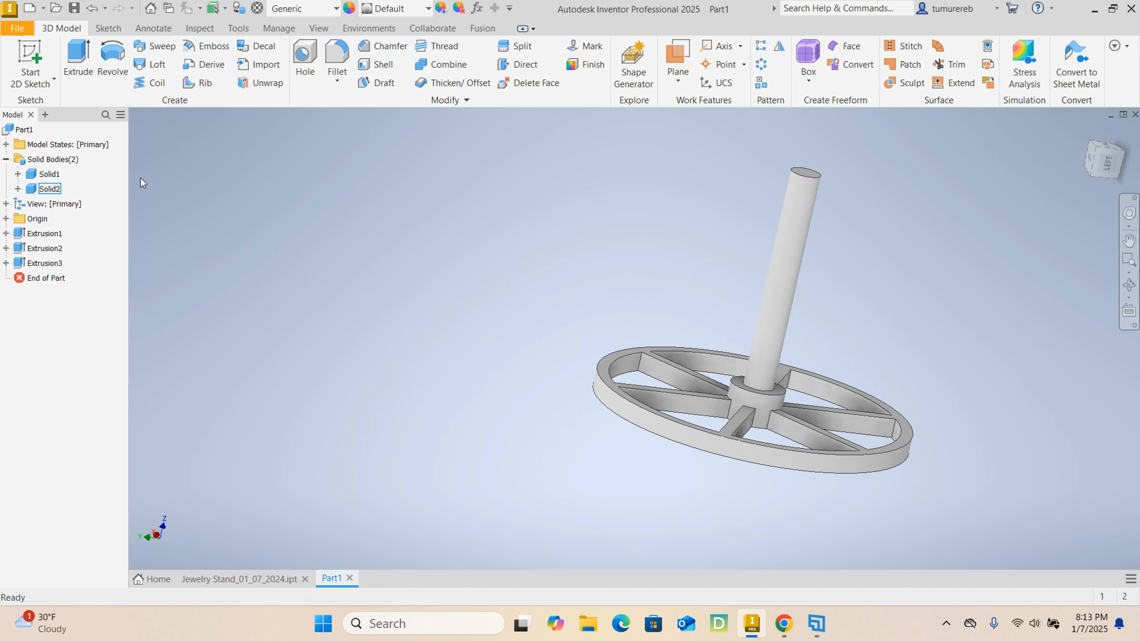
pyautogui.click(57, 177)
pyautogui.rightClick(57, 181)
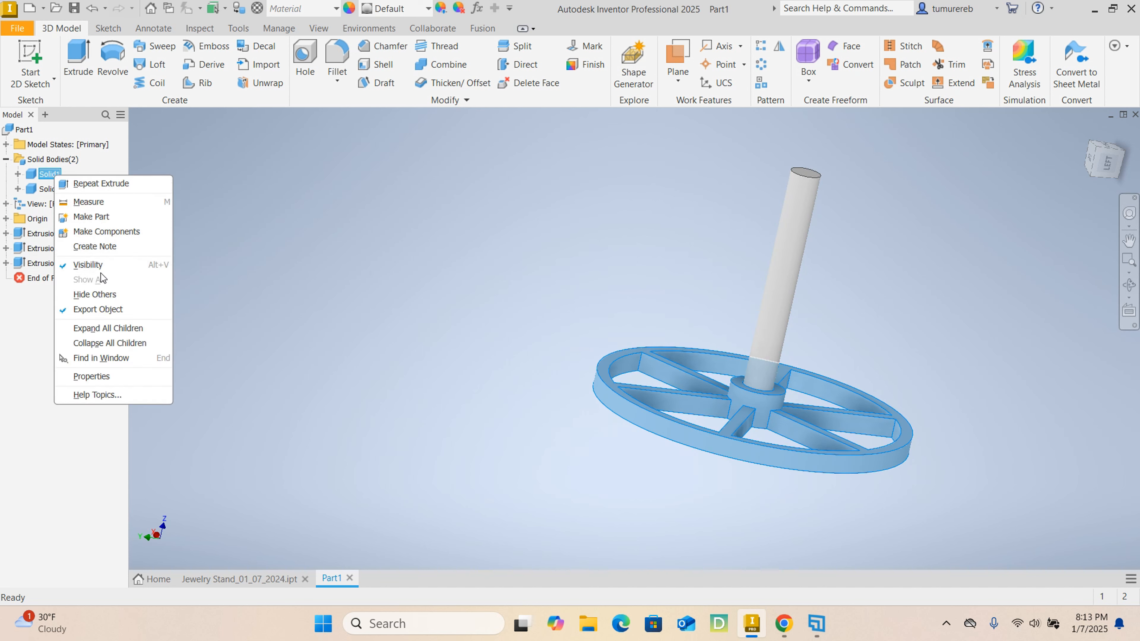
pyautogui.click(93, 266)
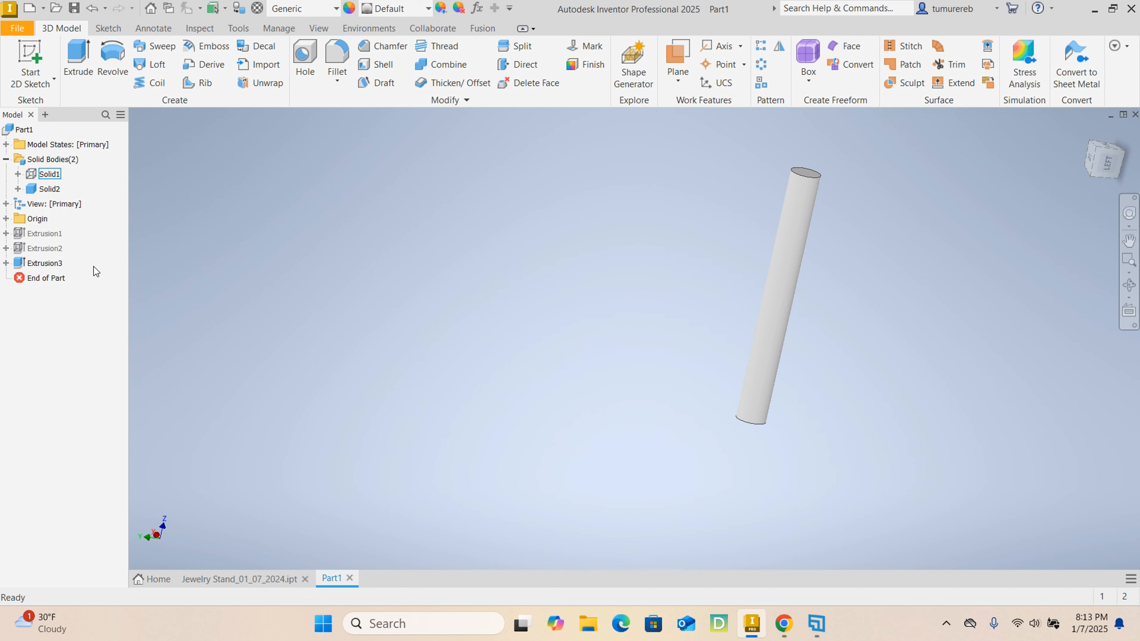
# - Chamfer the circular edges at both ends of the post by 2 mm
pyautogui.scroll(-3, 797, 181)
pyautogui.scroll(-1, 795, 177)
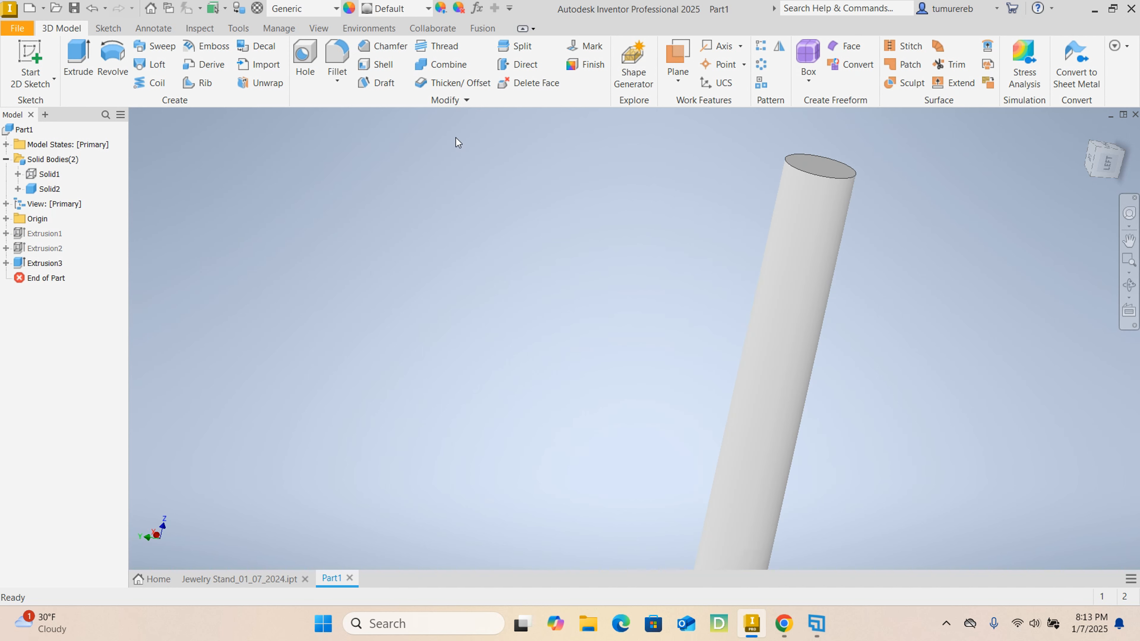
pyautogui.click(387, 46)
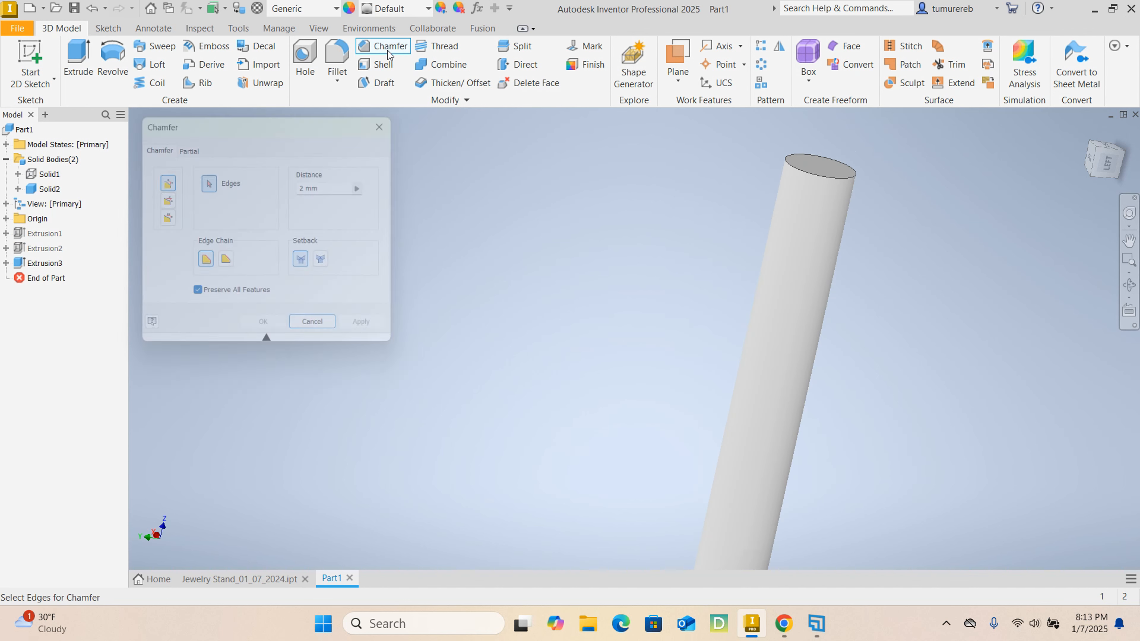
pyautogui.click(800, 172)
pyautogui.scroll(5, 760, 201)
pyautogui.scroll(-3, 731, 394)
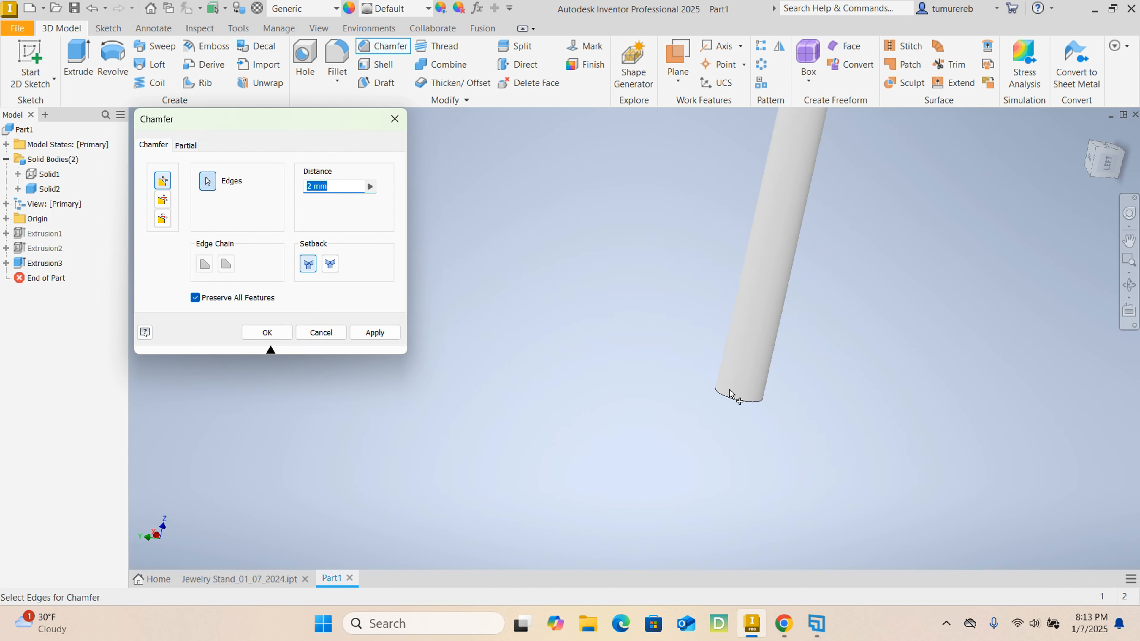
pyautogui.scroll(-1, 730, 395)
pyautogui.click(736, 401)
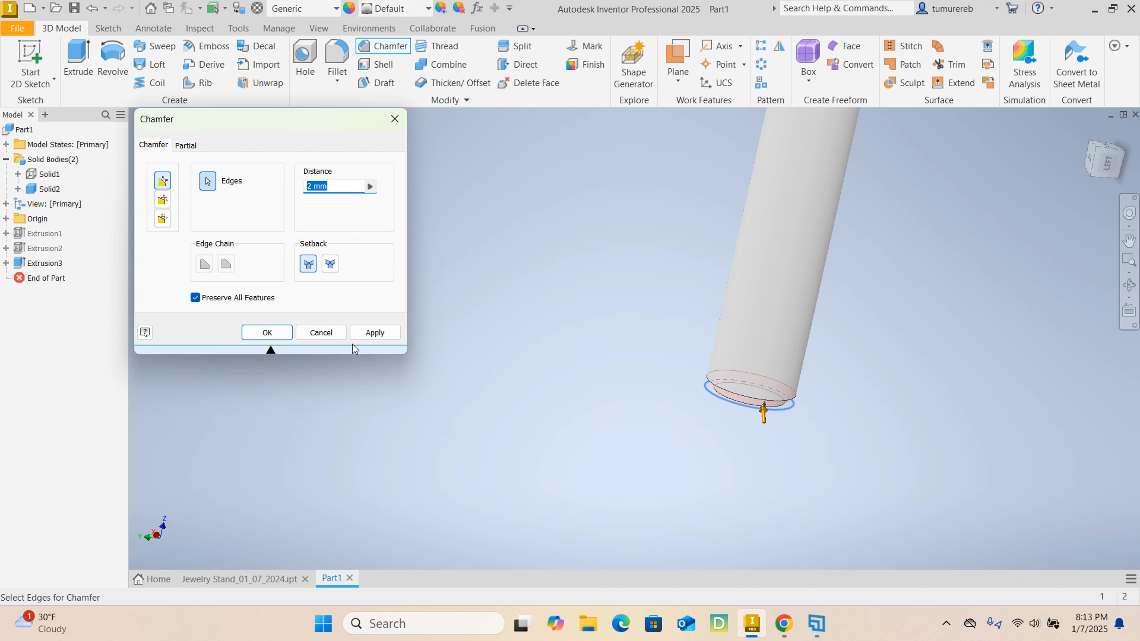
pyautogui.click(371, 333)
pyautogui.click(324, 332)
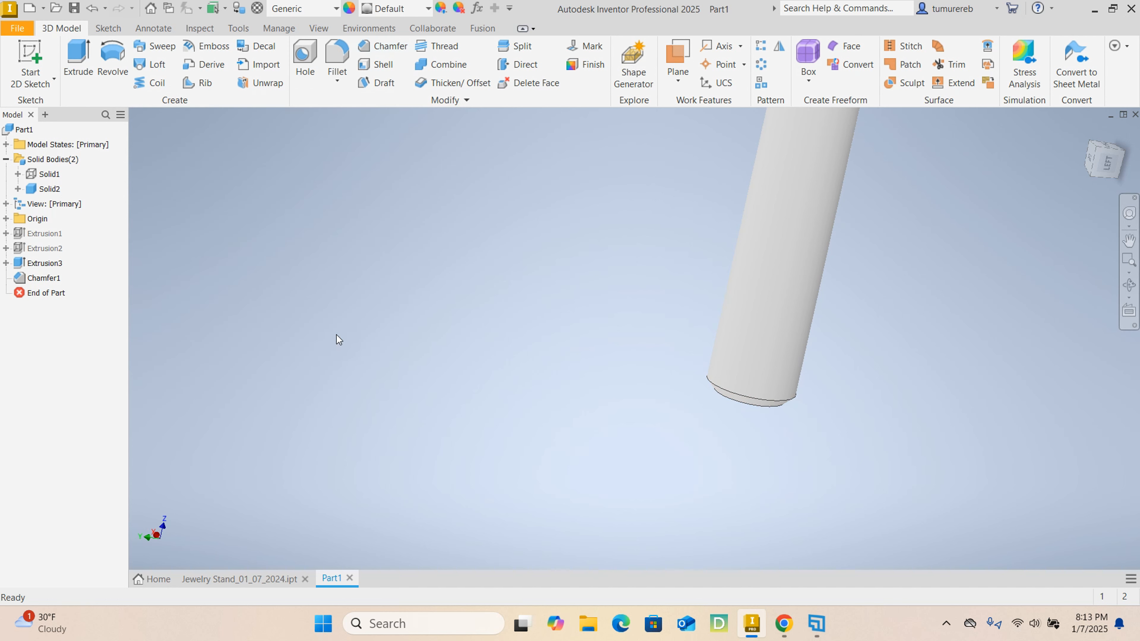
pyautogui.scroll(3, 722, 360)
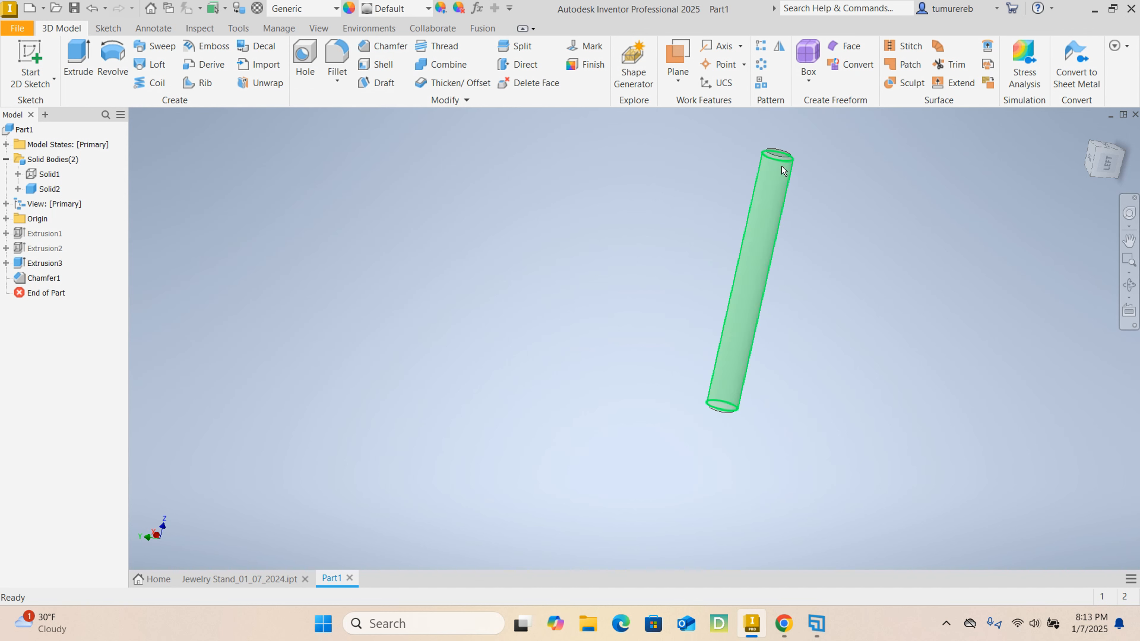
# - Examine the chamfers at the upper and lower ends of the post
pyautogui.scroll(-2, 781, 170)
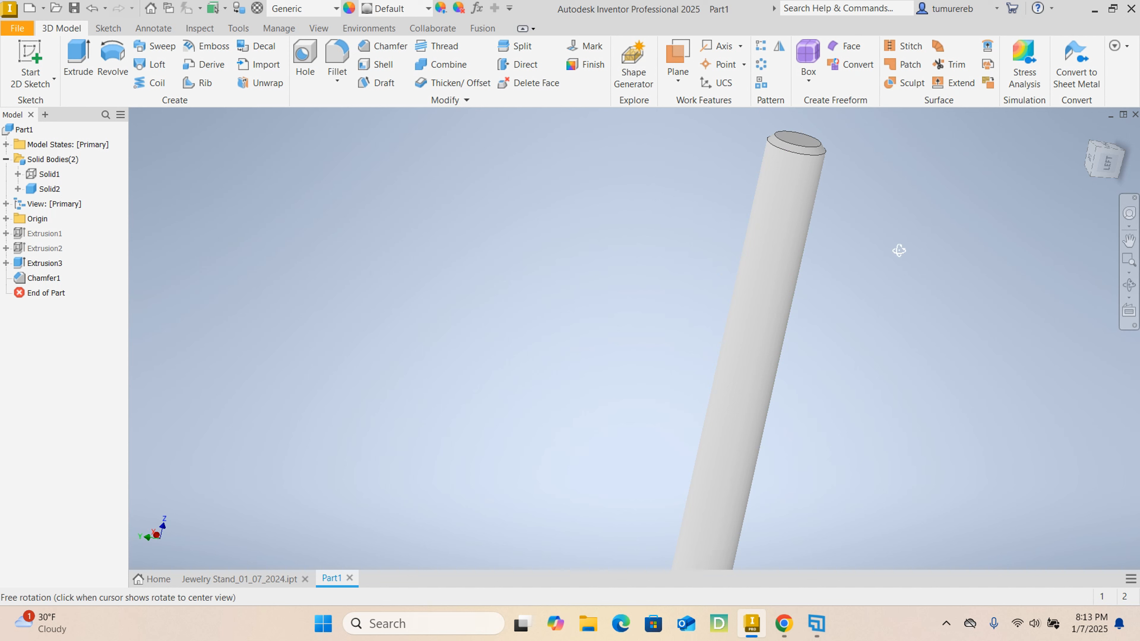
pyautogui.keyDown('shift'); pyautogui.moveTo(900, 250); pyautogui.dragTo(832, 236, button='middle'); pyautogui.keyUp('shift')
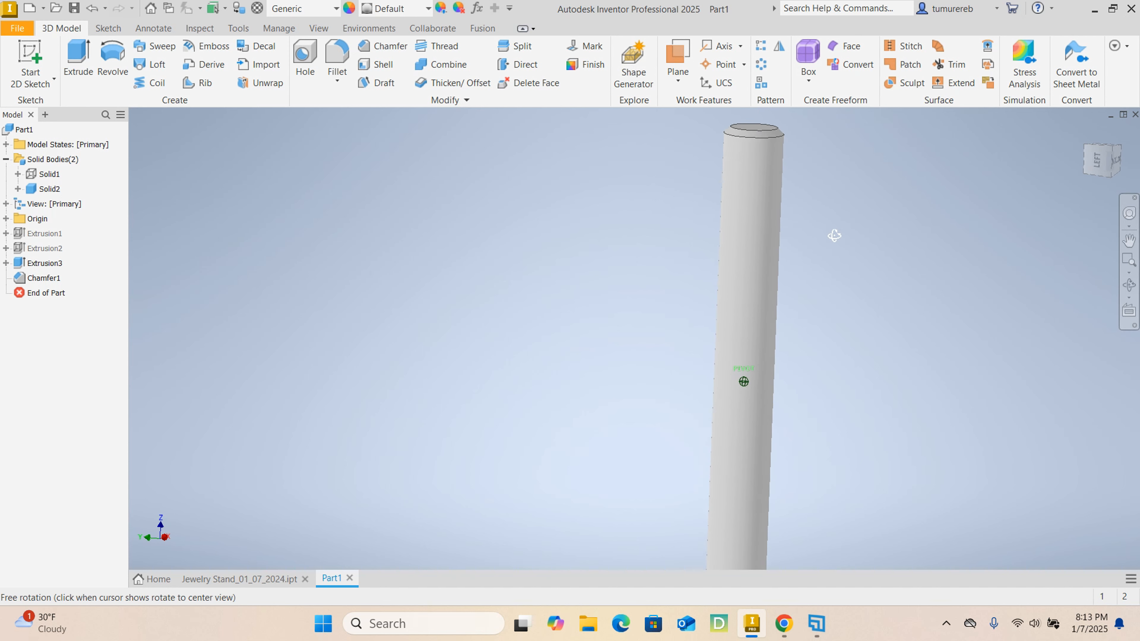
pyautogui.scroll(2, 830, 238)
pyautogui.scroll(-3, 771, 473)
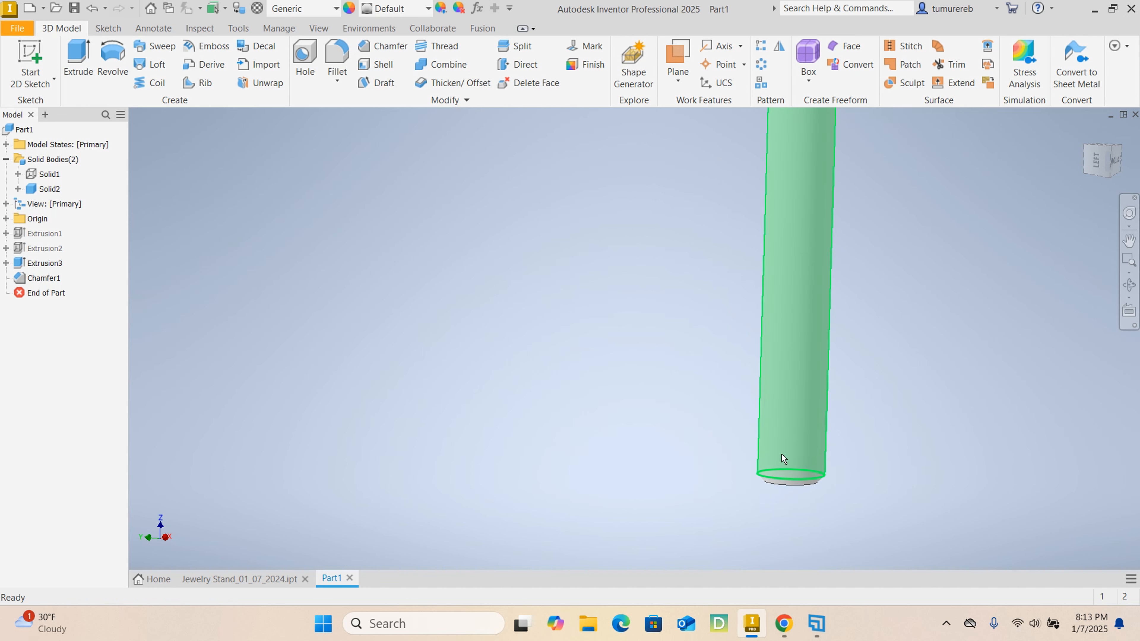
pyautogui.scroll(2, 829, 455)
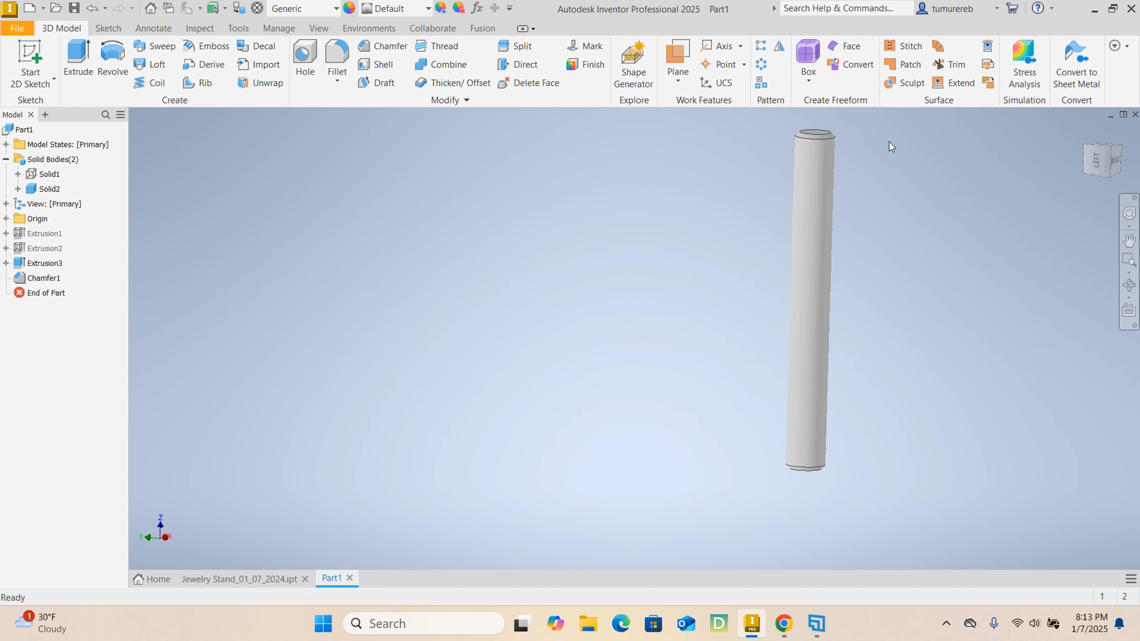
pyautogui.scroll(-3, 854, 182)
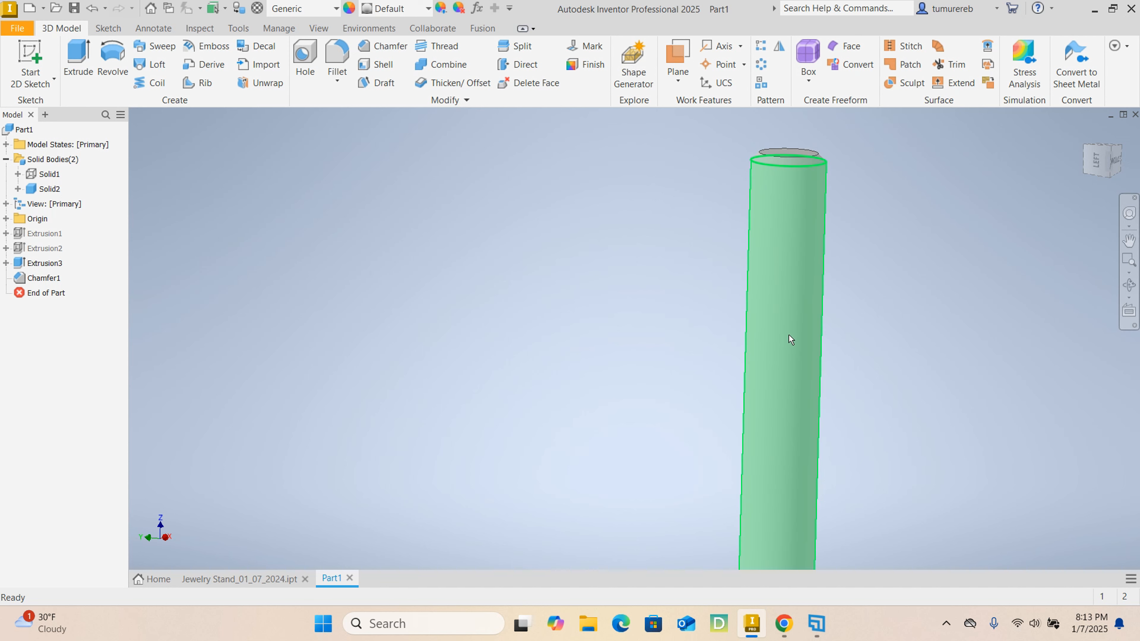
pyautogui.scroll(2, 793, 332)
pyautogui.moveTo(847, 354); pyautogui.dragTo(813, 328, button='middle')
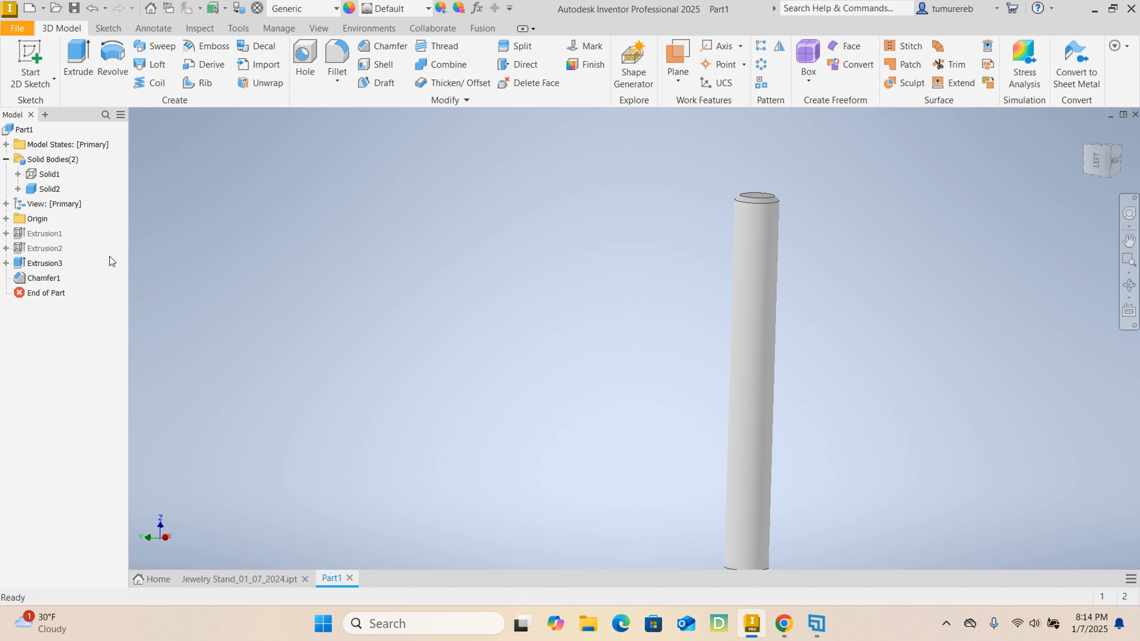
# - Make the hidden spoked base body, Solid1, visible again together with the post
pyautogui.rightClick(48, 177)
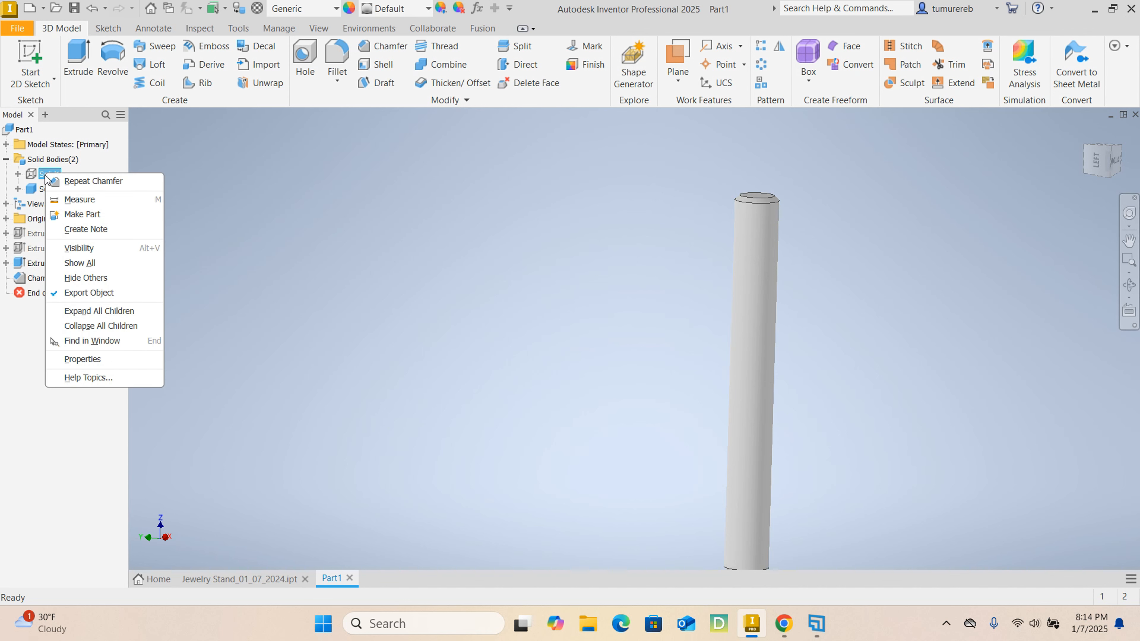
pyautogui.click(89, 249)
pyautogui.scroll(5, 583, 332)
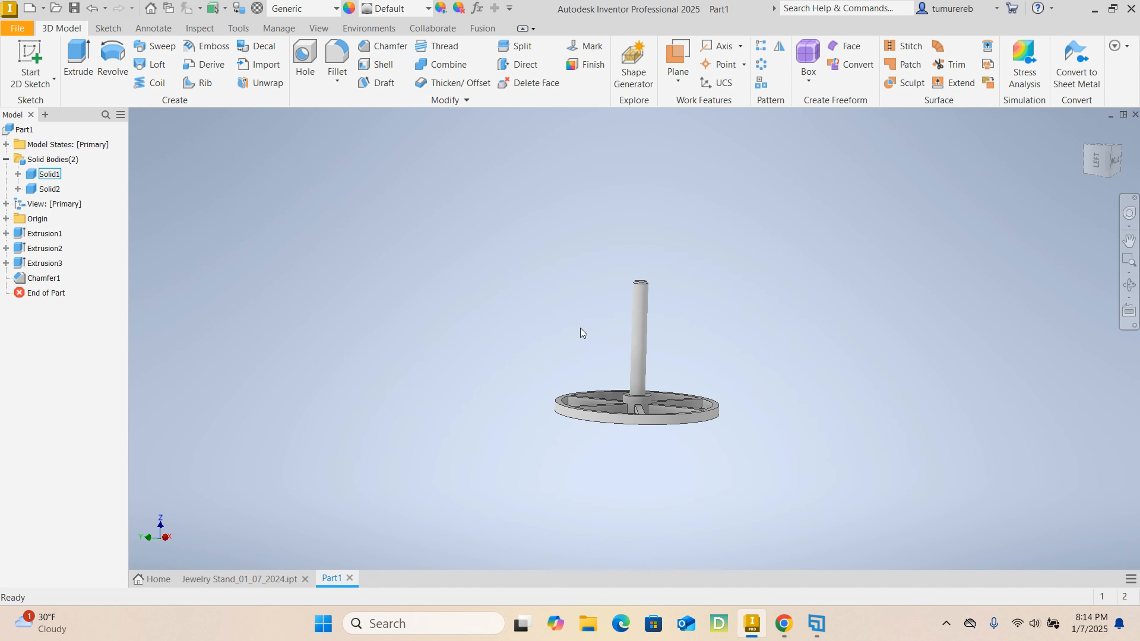
pyautogui.scroll(-6, 633, 311)
pyautogui.scroll(5, 600, 371)
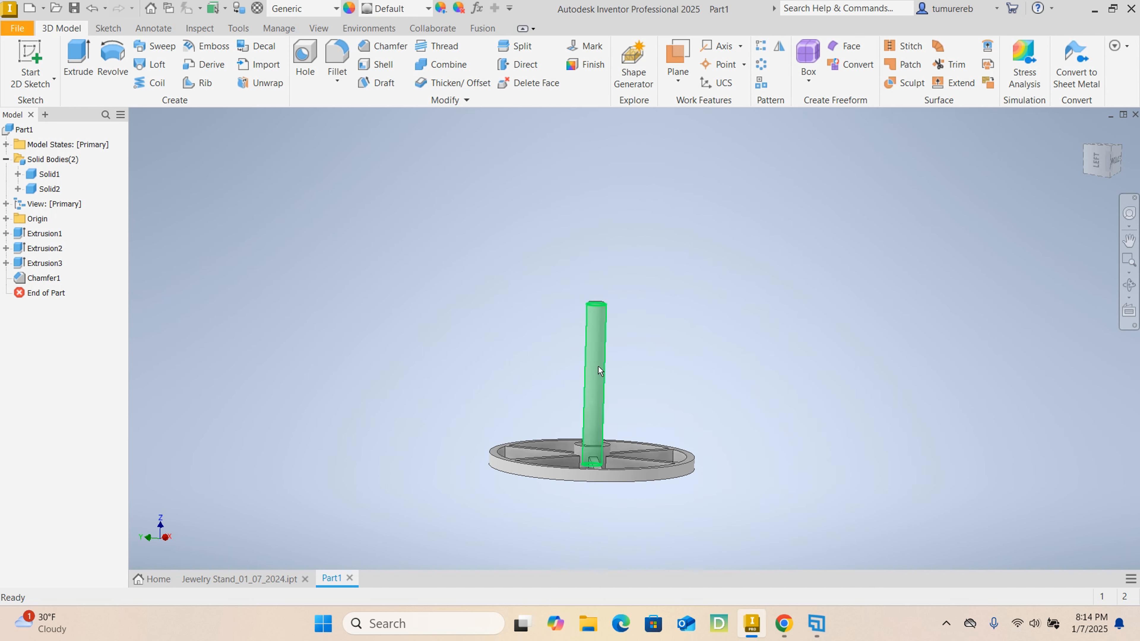
pyautogui.scroll(-4, 582, 483)
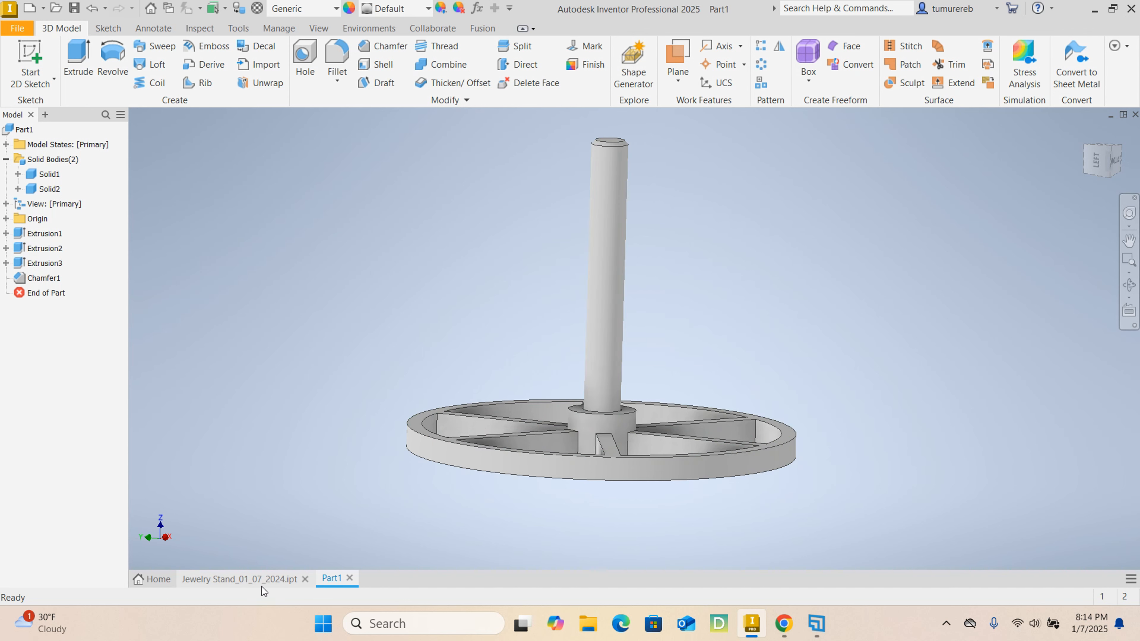
# - Switch to Jewelry Stand_01_07_2024.ipt and examine how the notched arms radiate from the hub around the post
pyautogui.click(257, 578)
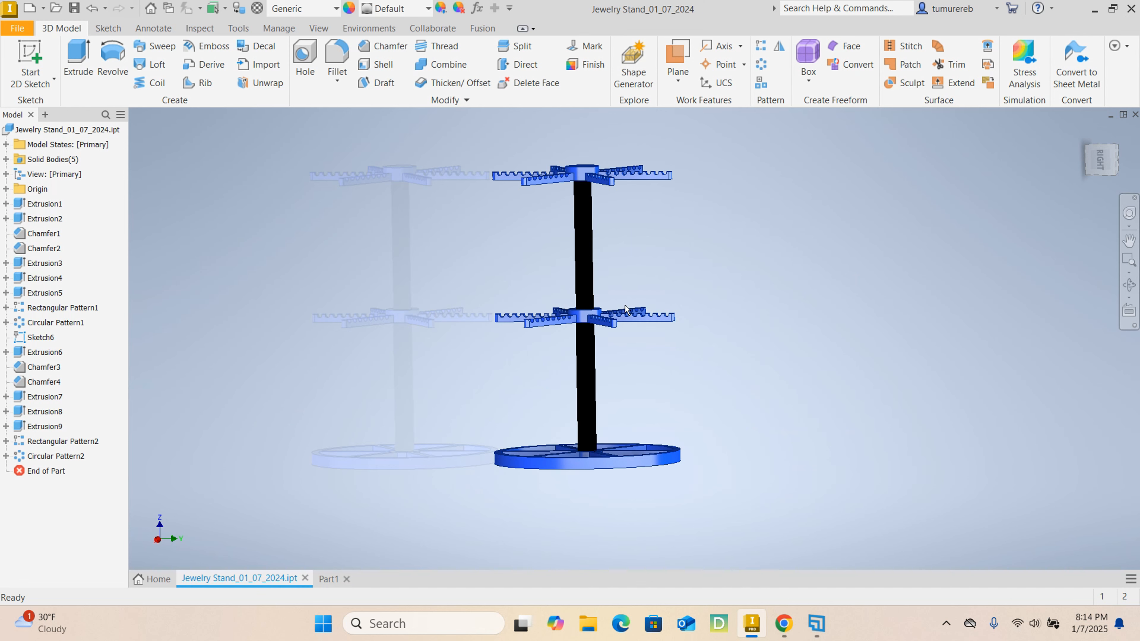
pyautogui.moveTo(701, 339)
pyautogui.keyDown('shift'); pyautogui.mouseDown(button='middle')
pyautogui.moveTo(702, 359)
pyautogui.moveTo(689, 348)
pyautogui.mouseUp(button='middle'); pyautogui.keyUp('shift')
pyautogui.scroll(6, 585, 317)
pyautogui.scroll(-6, 585, 317)
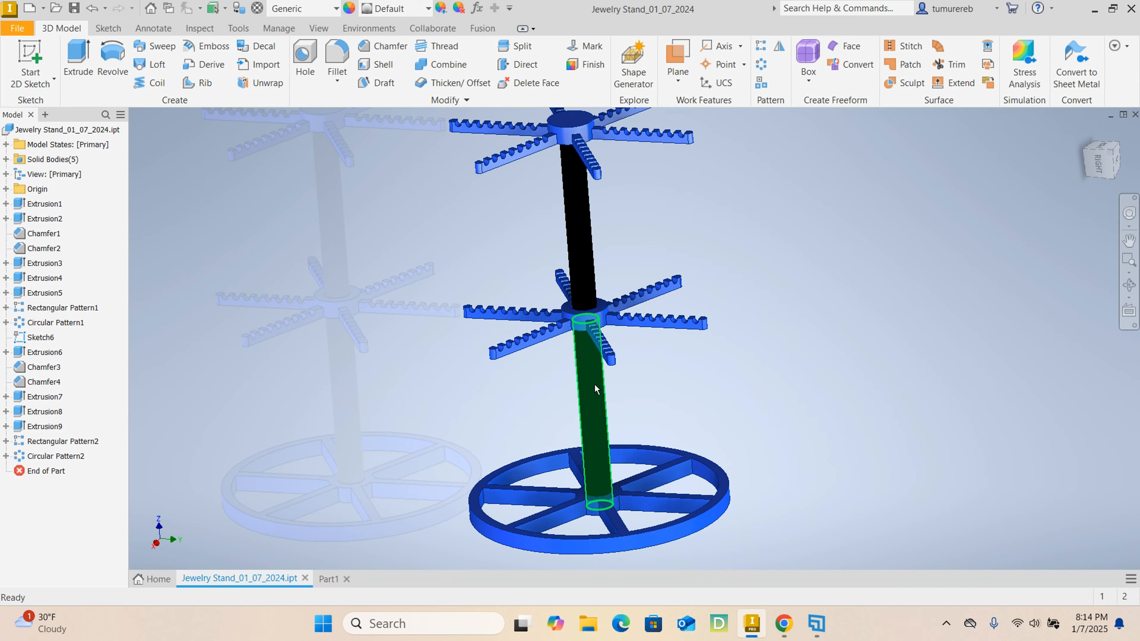
pyautogui.moveTo(588, 379)
pyautogui.keyDown('shift'); pyautogui.mouseDown(button='middle')
pyautogui.moveTo(608, 400)
pyautogui.moveTo(568, 418)
pyautogui.mouseUp(button='middle'); pyautogui.keyUp('shift')
pyautogui.scroll(8, 630, 345)
pyautogui.scroll(-8, 630, 345)
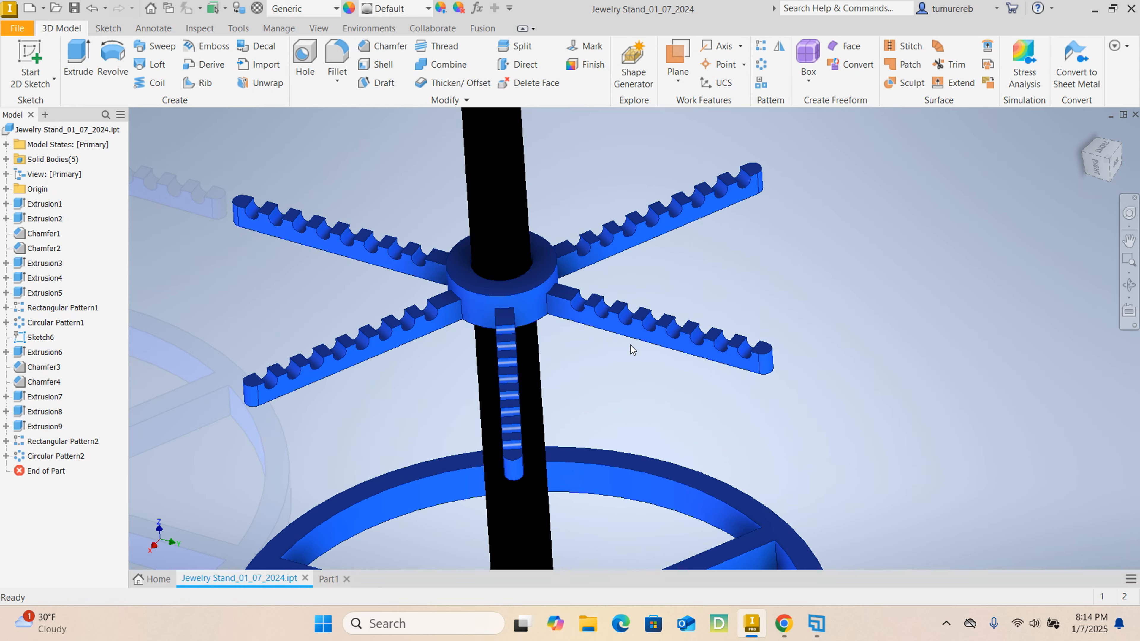
pyautogui.keyDown('shift'); pyautogui.moveTo(661, 390); pyautogui.dragTo(581, 372, button='middle'); pyautogui.keyUp('shift')
pyautogui.scroll(8, 579, 371)
pyautogui.scroll(-8, 579, 371)
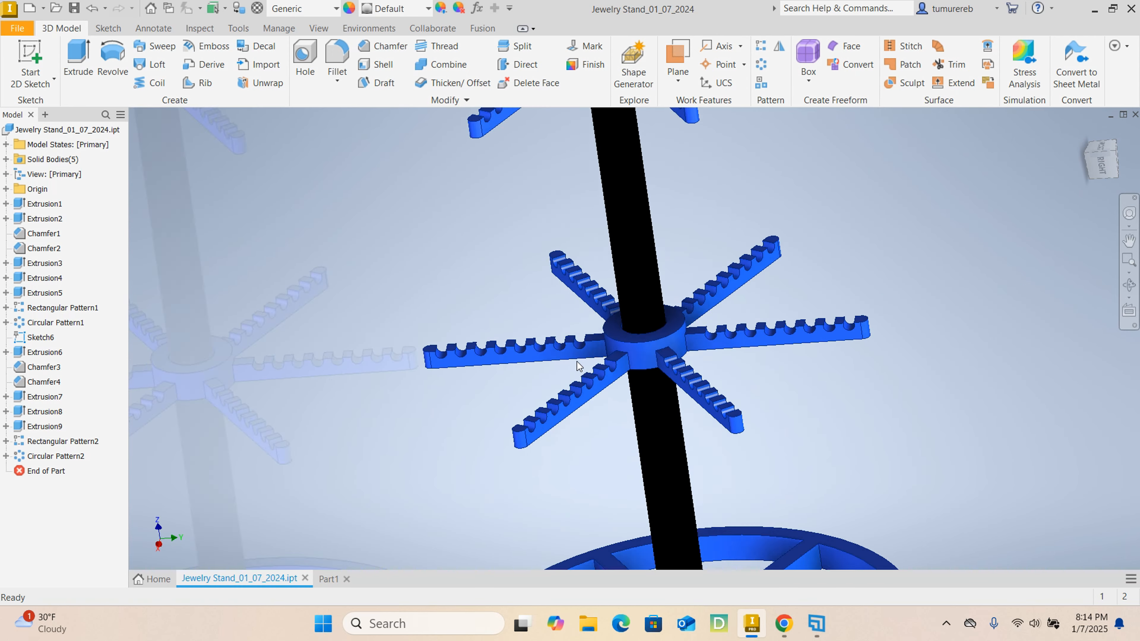
pyautogui.scroll(-5, 851, 402)
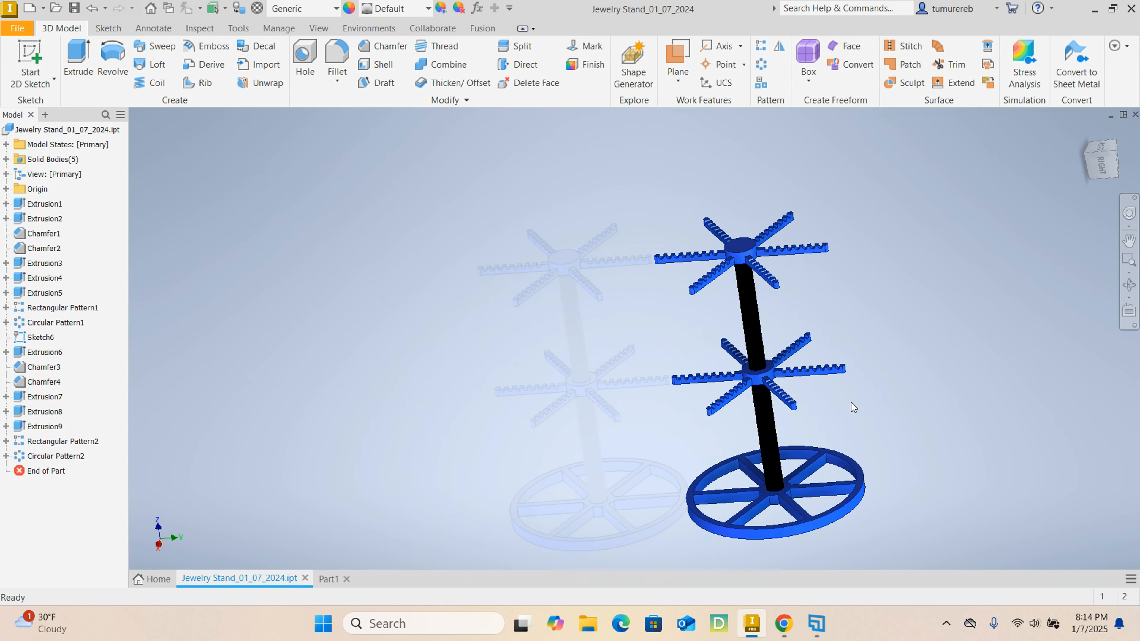
pyautogui.keyDown('shift'); pyautogui.moveTo(853, 406); pyautogui.dragTo(813, 417, button='middle'); pyautogui.keyUp('shift')
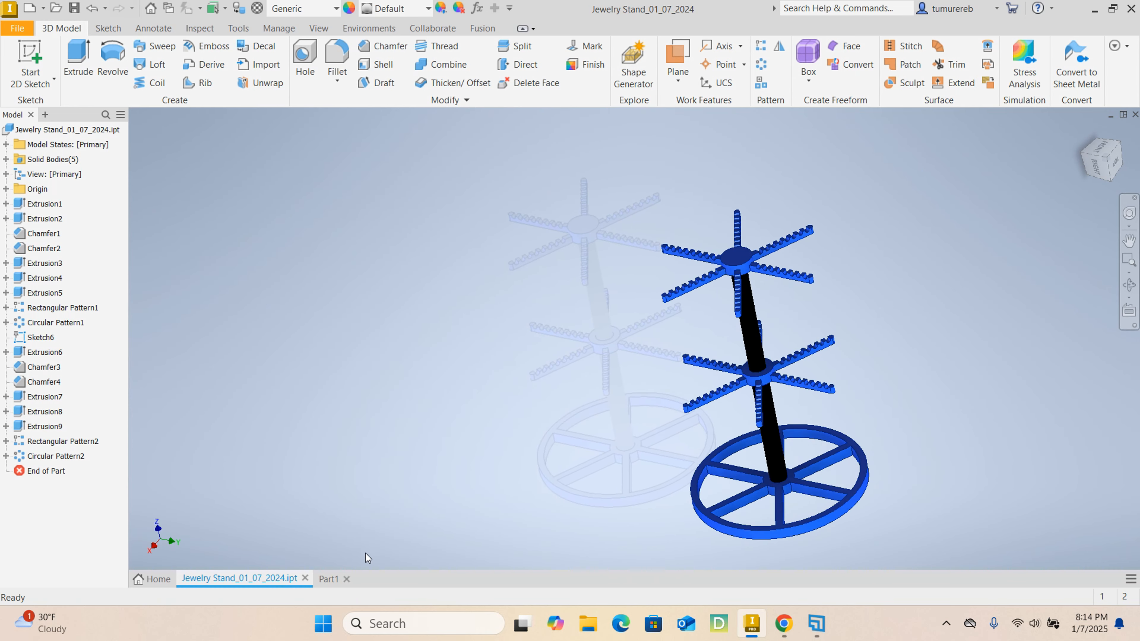
# - Return to Part1 and start a new sketch on the post's upper end face
pyautogui.click(325, 580)
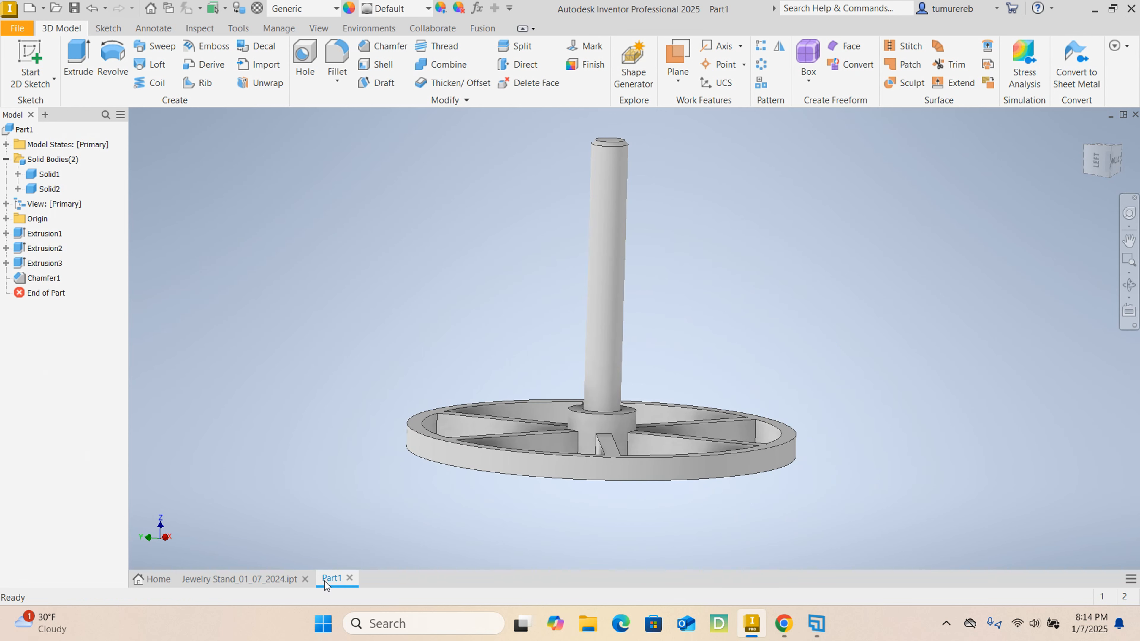
pyautogui.scroll(6, 619, 207)
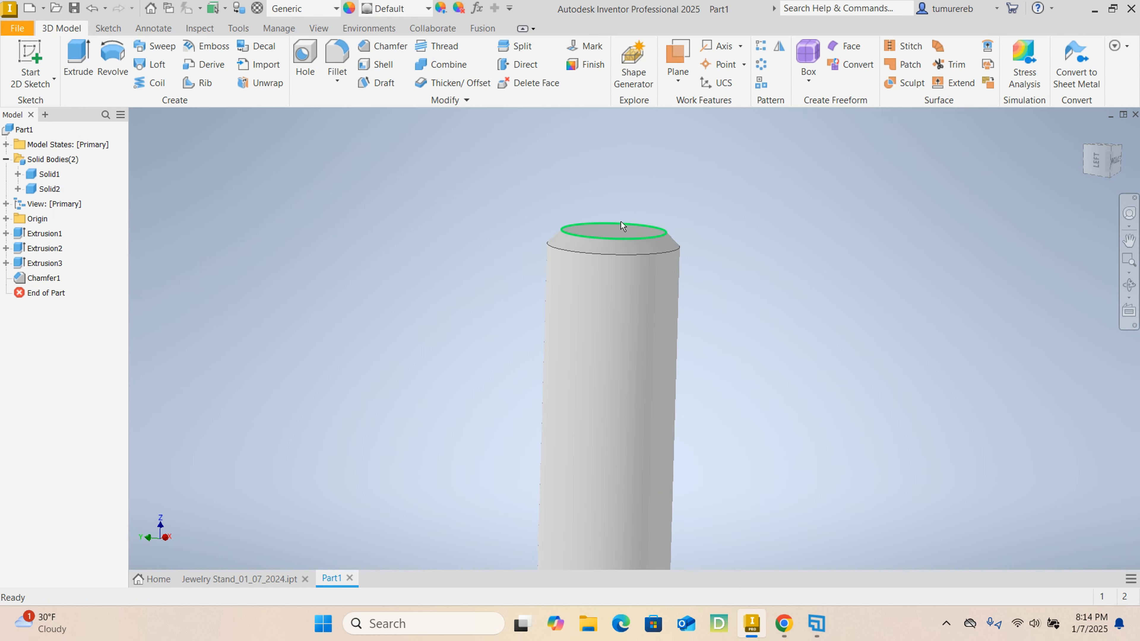
pyautogui.scroll(-3, 718, 241)
pyautogui.click(682, 236)
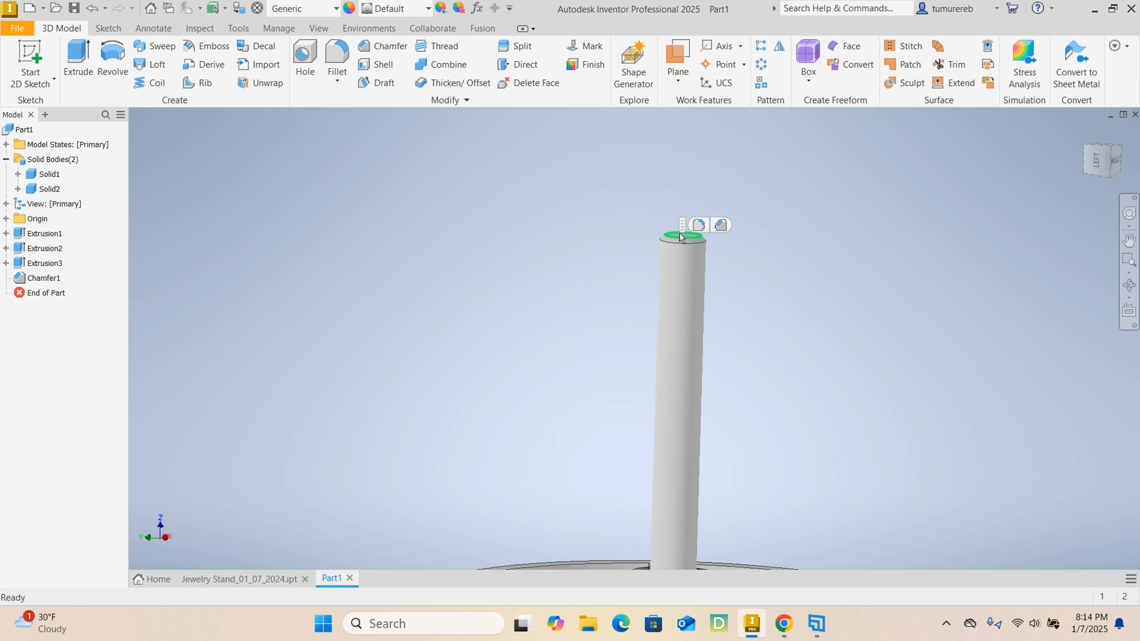
pyautogui.scroll(-3, 717, 256)
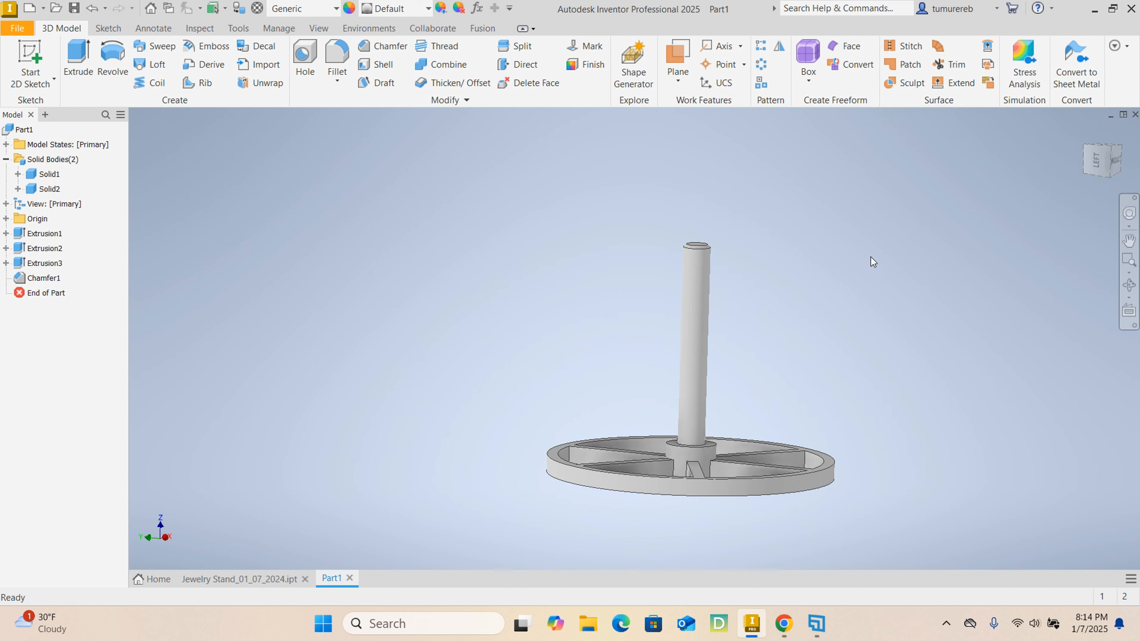
pyautogui.keyDown('shift'); pyautogui.moveTo(871, 258); pyautogui.dragTo(724, 370, button='middle'); pyautogui.keyUp('shift')
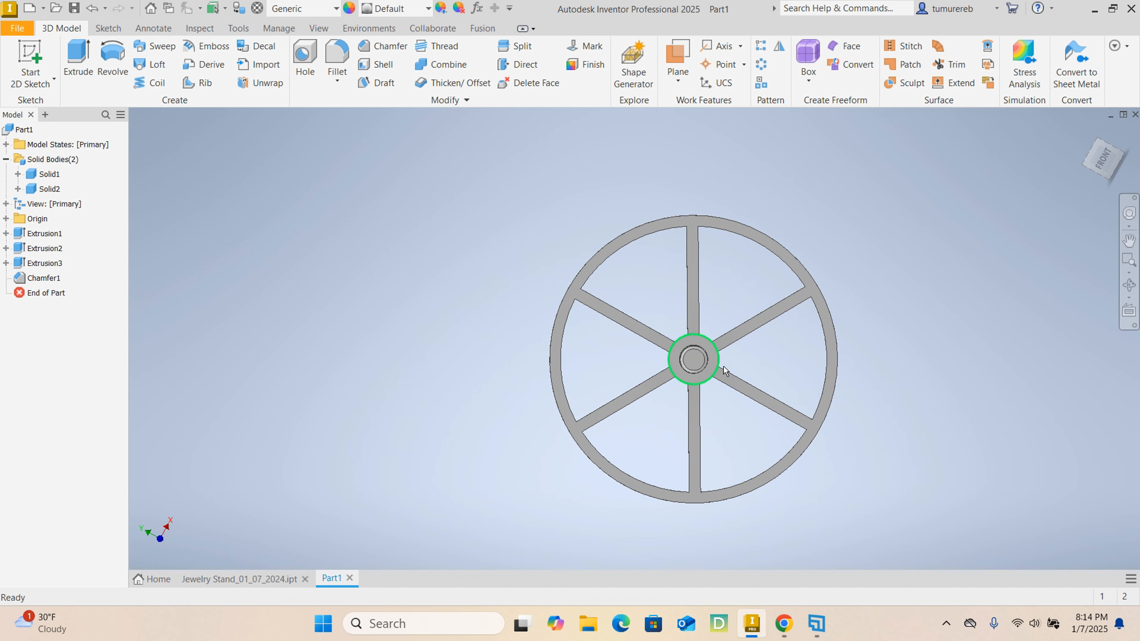
pyautogui.click(694, 361)
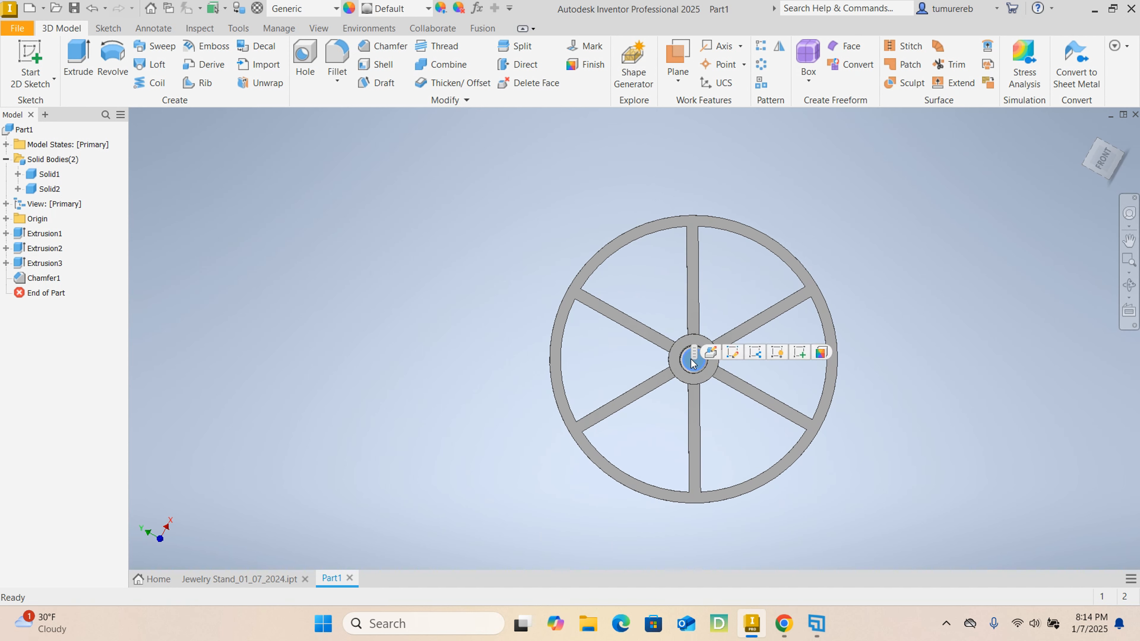
pyautogui.click(799, 353)
pyautogui.scroll(4, 623, 339)
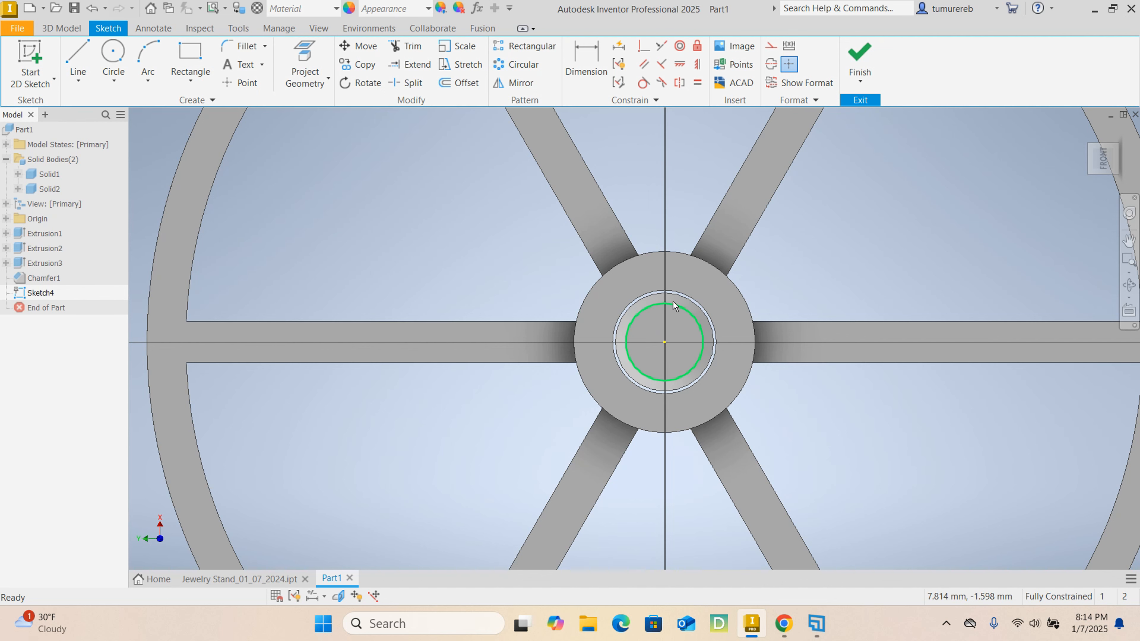
# - Project the base hub's inner and outer circular edges into the sketch
pyautogui.scroll(5, 673, 299)
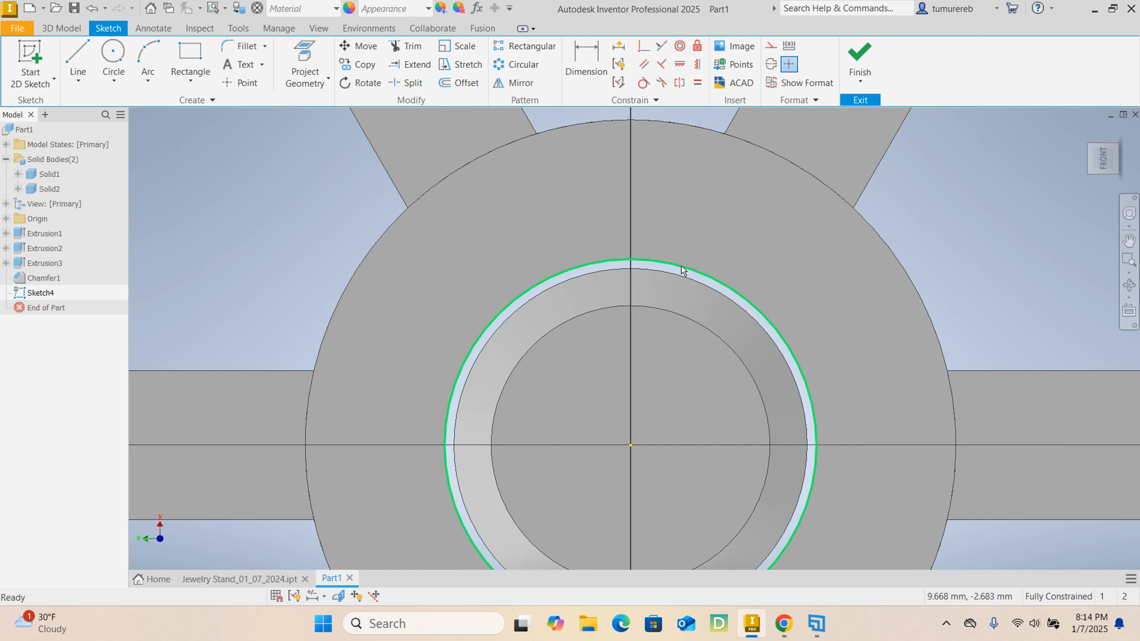
pyautogui.click(305, 62)
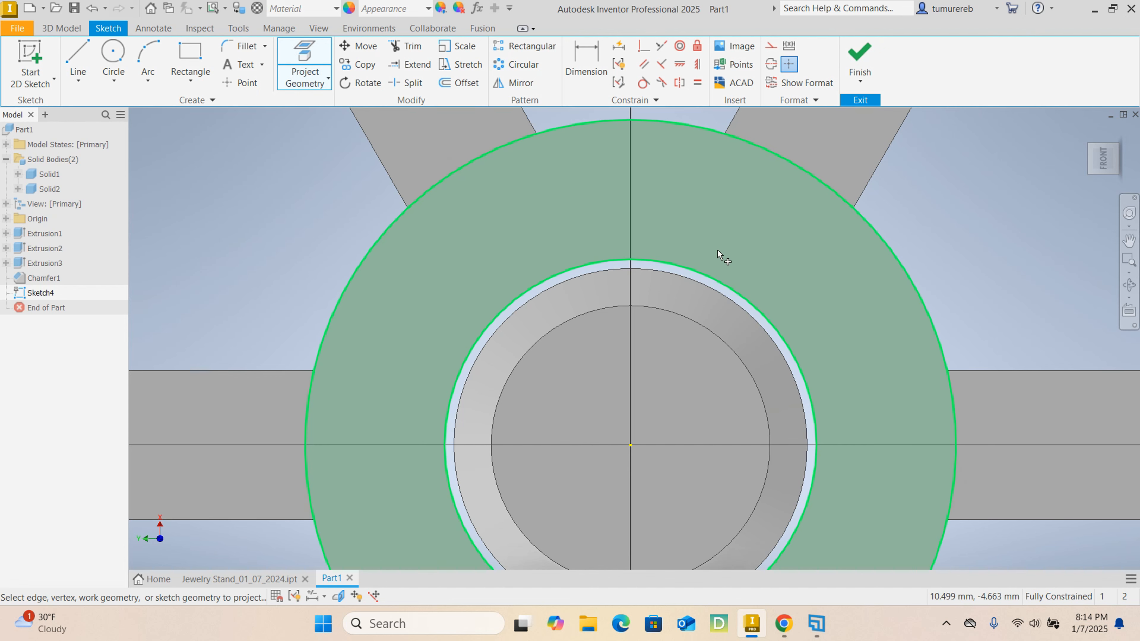
pyautogui.click(689, 274)
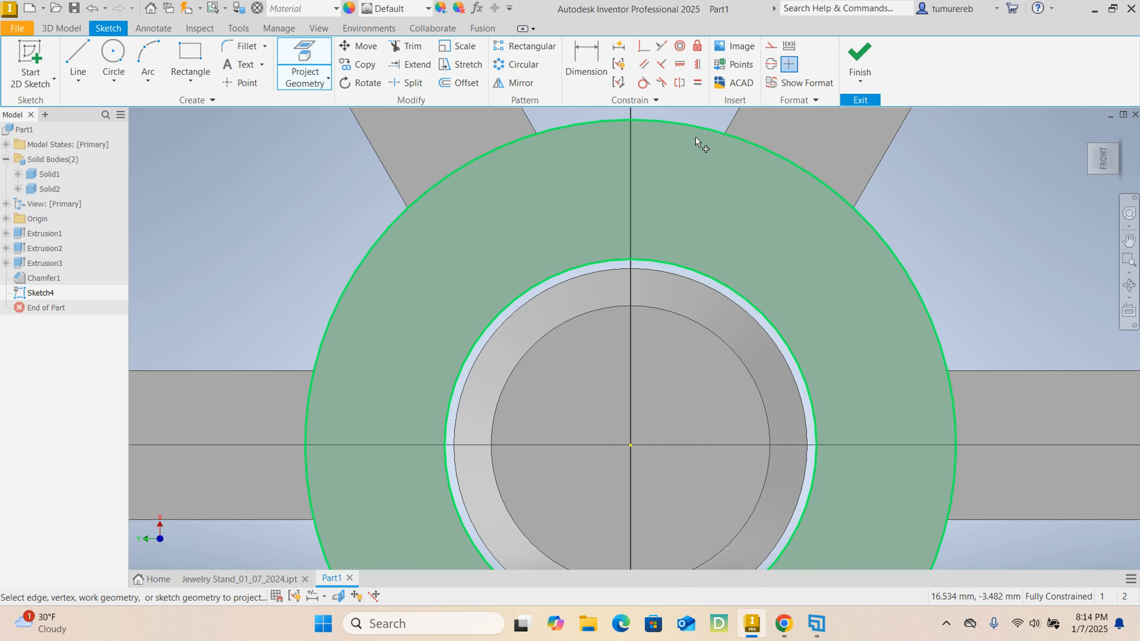
pyautogui.click(695, 127)
pyautogui.scroll(-5, 692, 192)
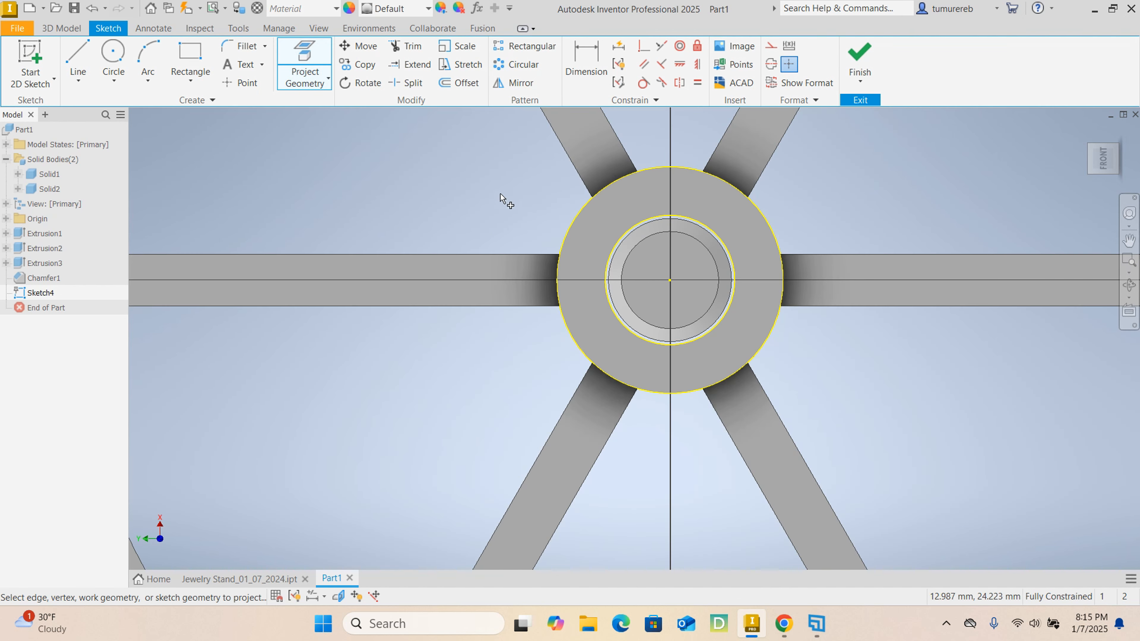
pyautogui.moveTo(463, 171); pyautogui.dragTo(474, 246, button='middle')
pyautogui.moveTo(830, 236); pyautogui.dragTo(758, 306, button='middle')
pyautogui.rightClick(805, 269)
pyautogui.click(877, 268)
pyautogui.scroll(-5, 804, 277)
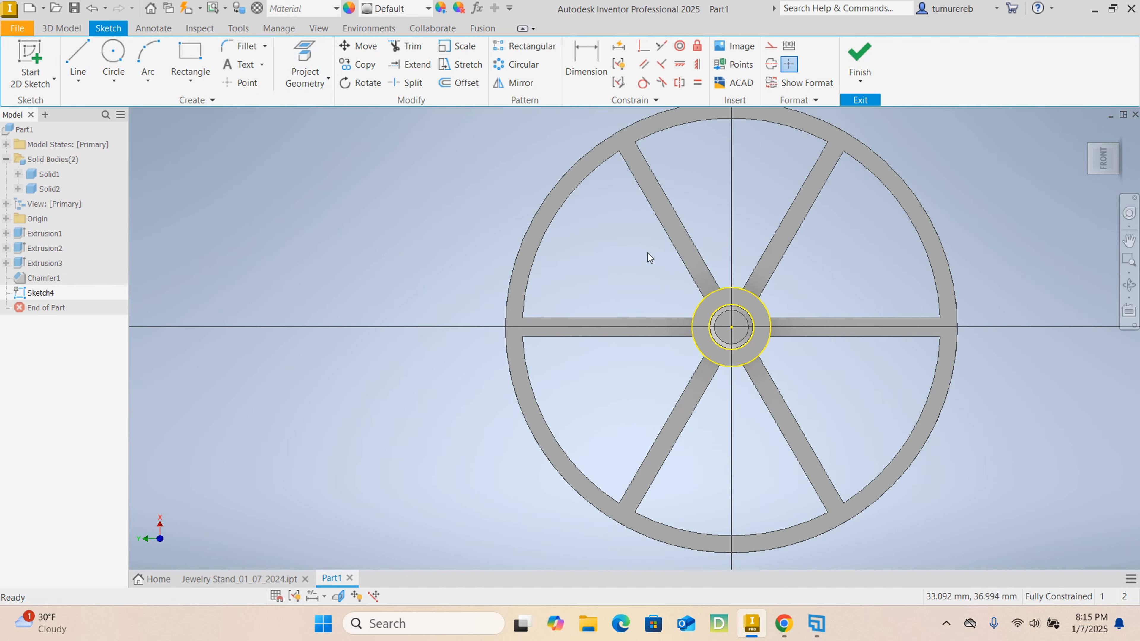
# - Draw a line about 75 mm long along the sketch's vertical axis, from the projected outer hub circle to the rim's inner edge
pyautogui.moveTo(648, 253); pyautogui.dragTo(517, 265, button='middle')
pyautogui.click(77, 59)
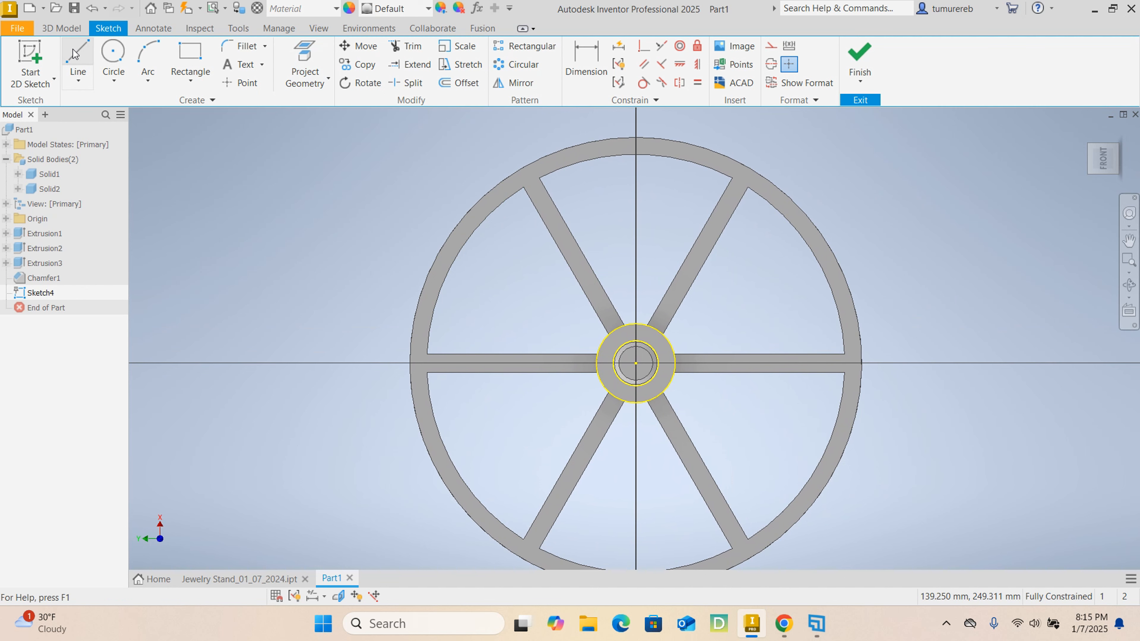
pyautogui.scroll(4, 634, 324)
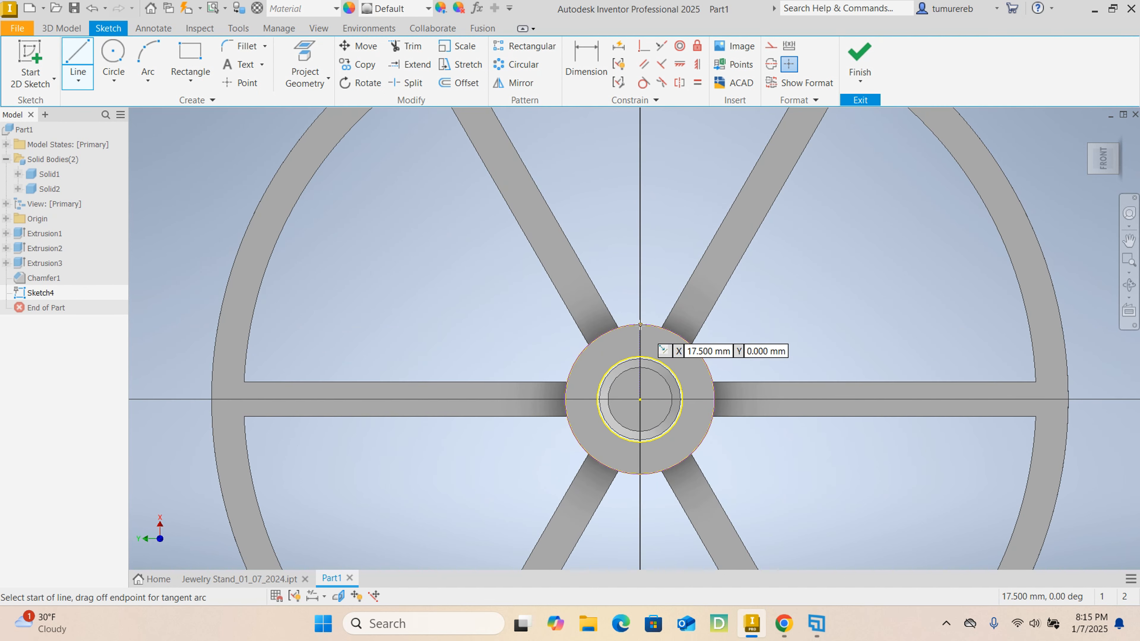
pyautogui.click(639, 324)
pyautogui.moveTo(645, 216); pyautogui.dragTo(634, 362, button='middle')
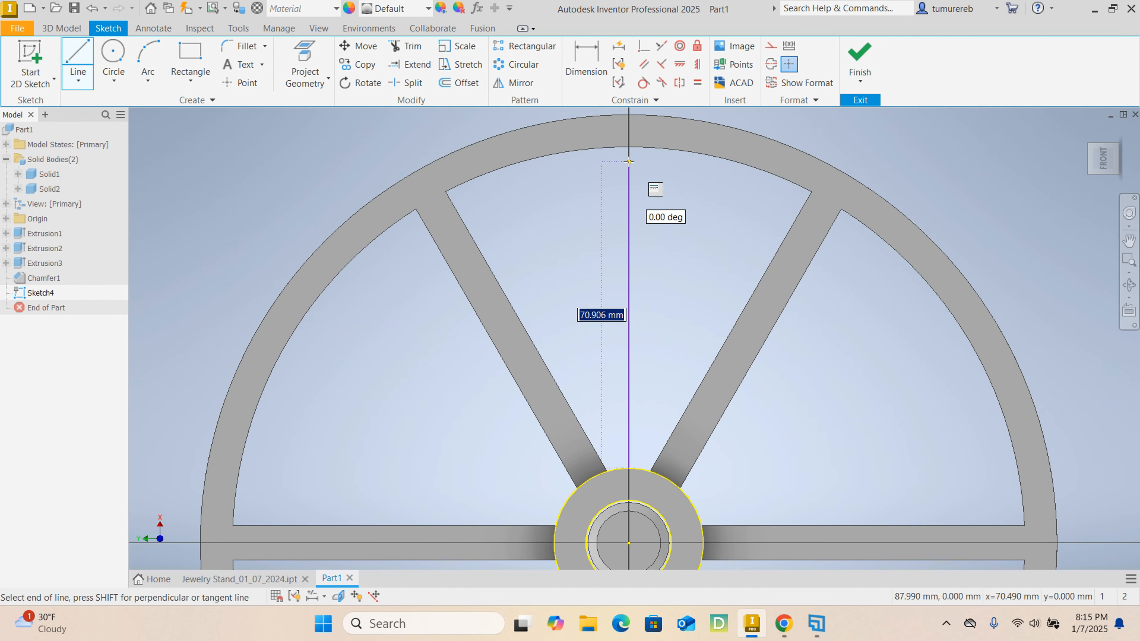
pyautogui.click(628, 148)
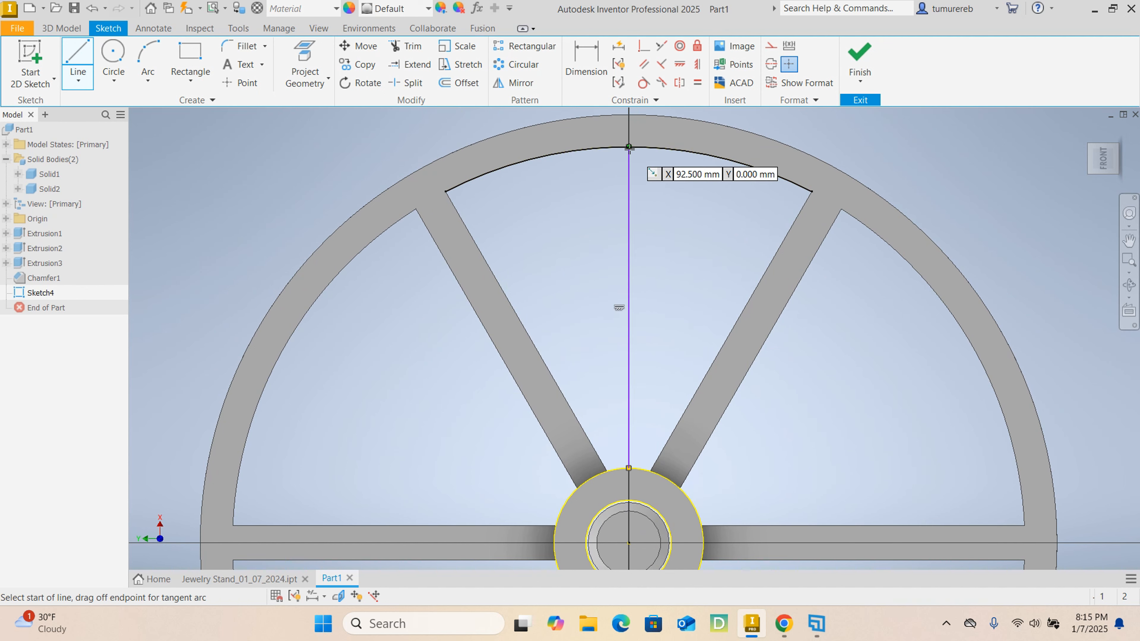
pyautogui.rightClick(683, 182)
pyautogui.click(731, 183)
pyautogui.scroll(3, 677, 175)
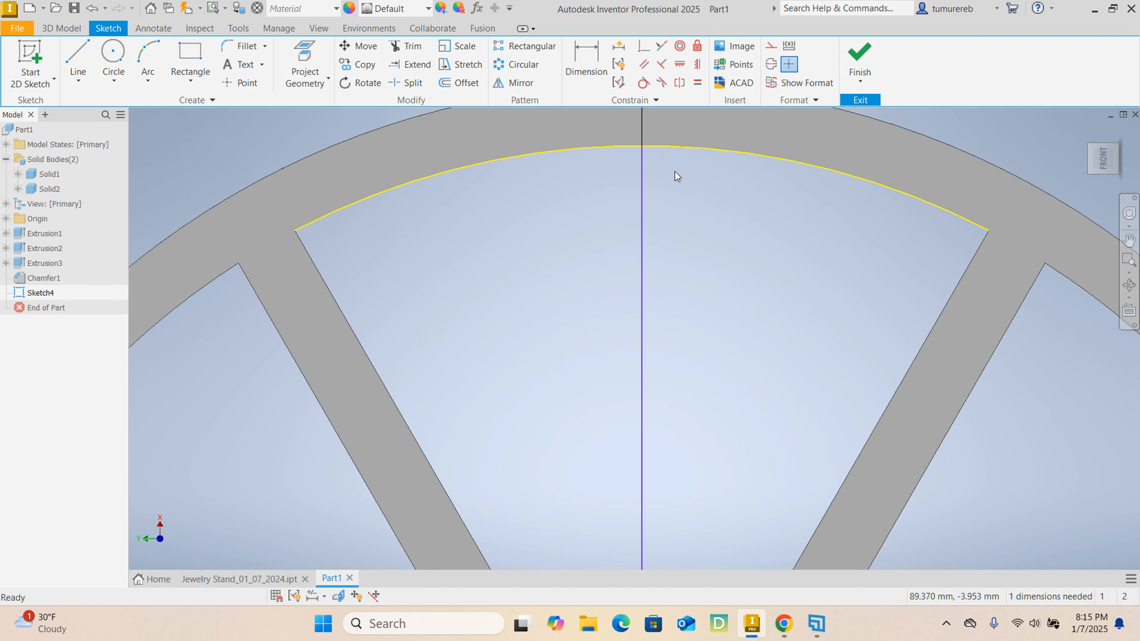
# - Offset the vertical axis line 3 mm to each side to outline the arm's two edges
pyautogui.scroll(-2, 670, 191)
pyautogui.scroll(-2, 687, 238)
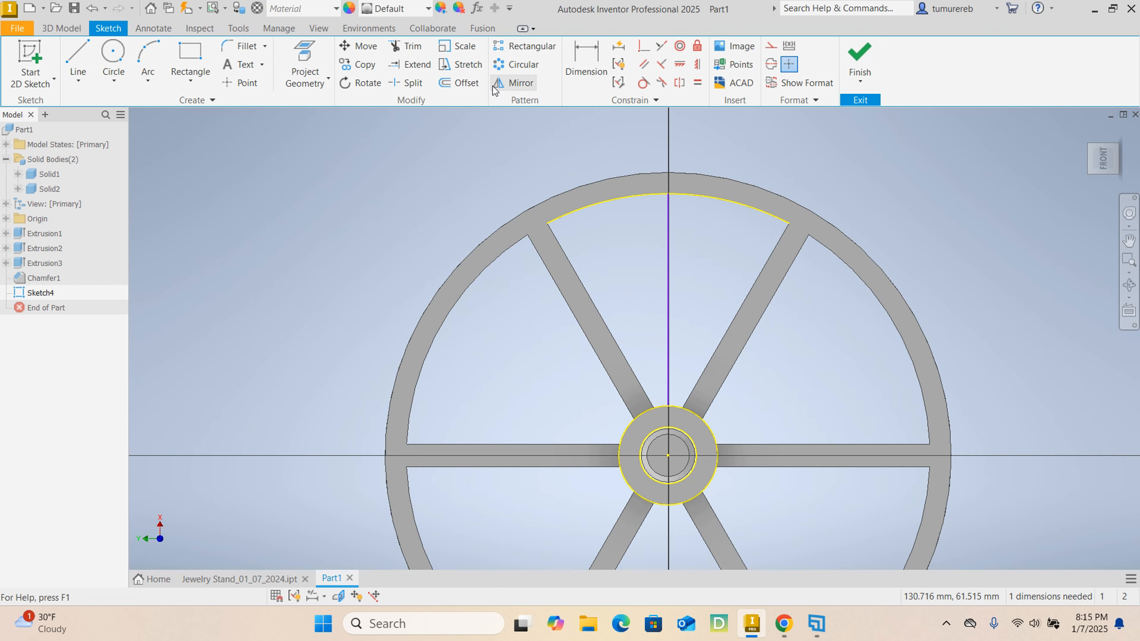
pyautogui.click(462, 83)
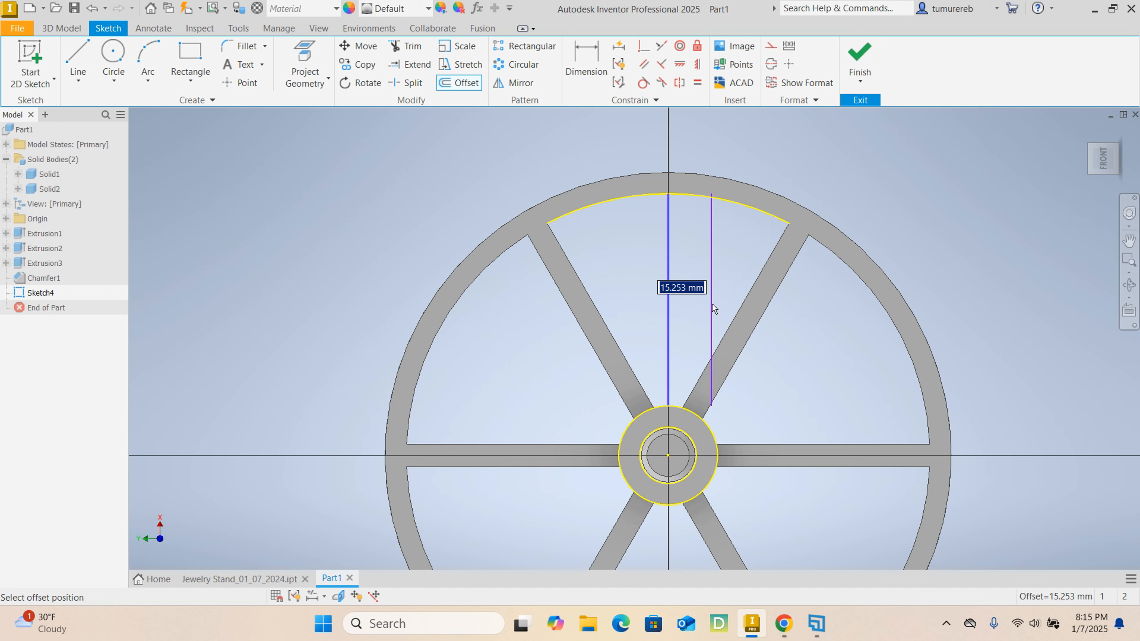
pyautogui.write('3')
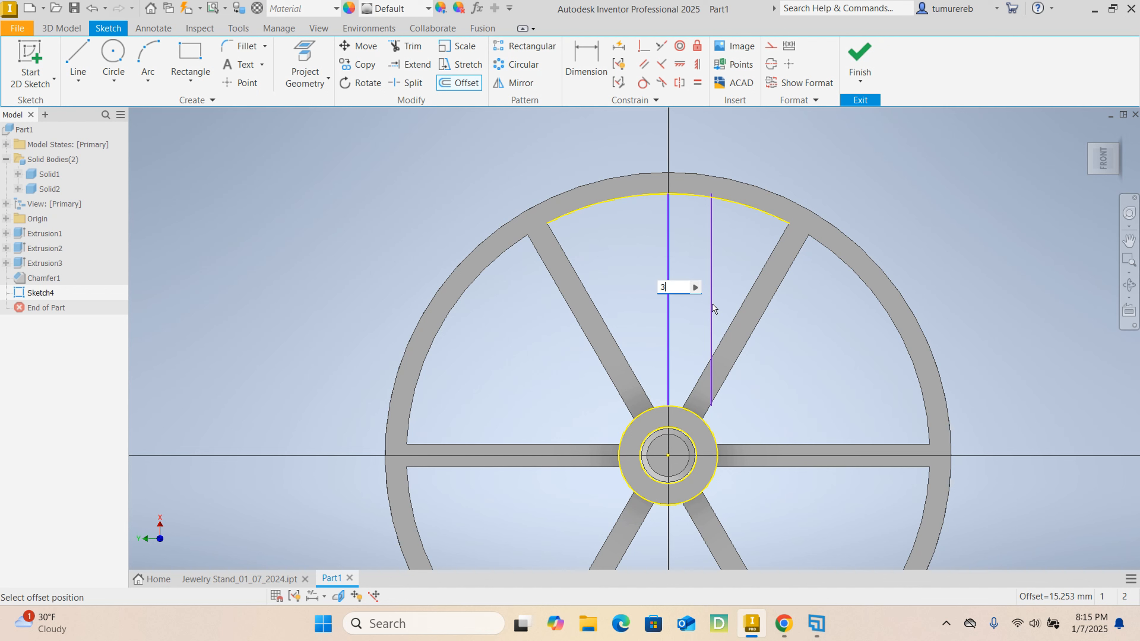
pyautogui.press('Return')
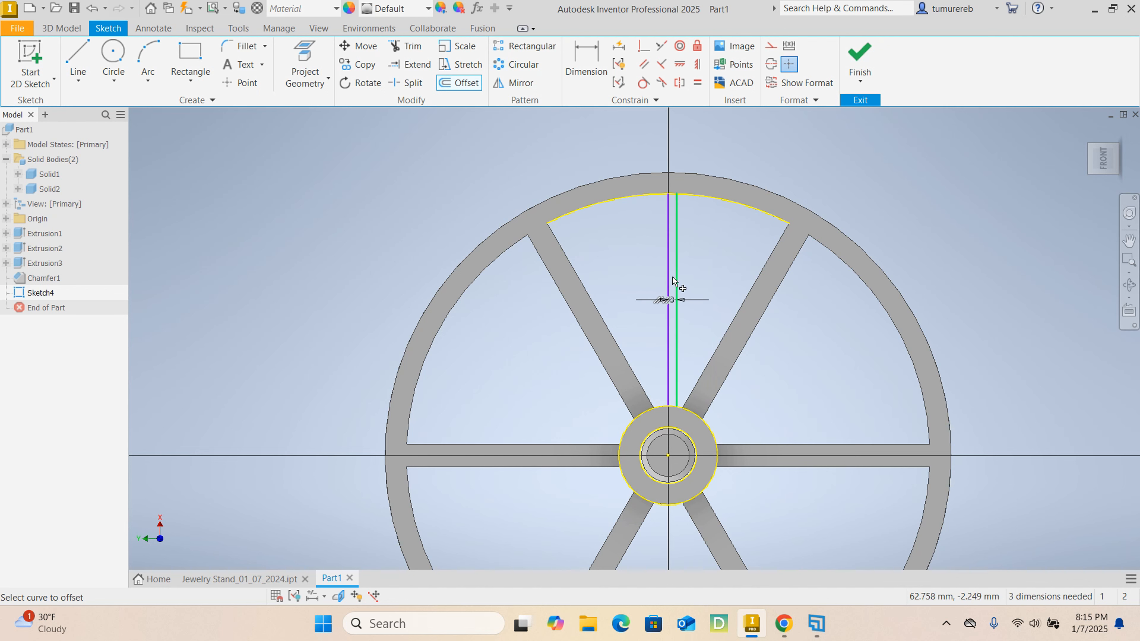
pyautogui.click(643, 275)
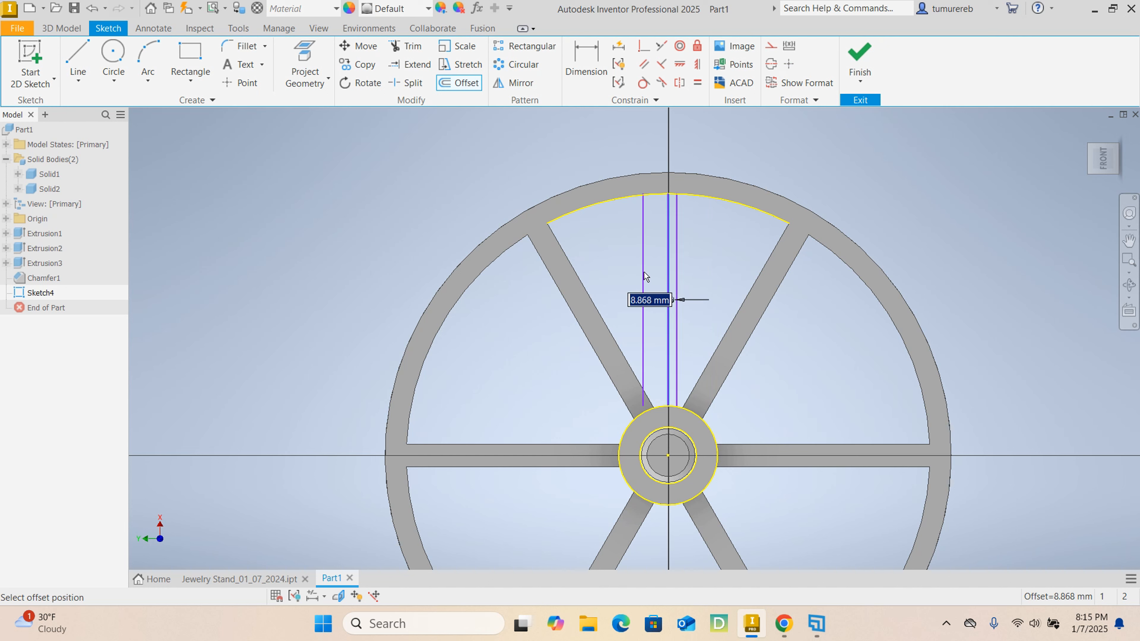
pyautogui.write('3')
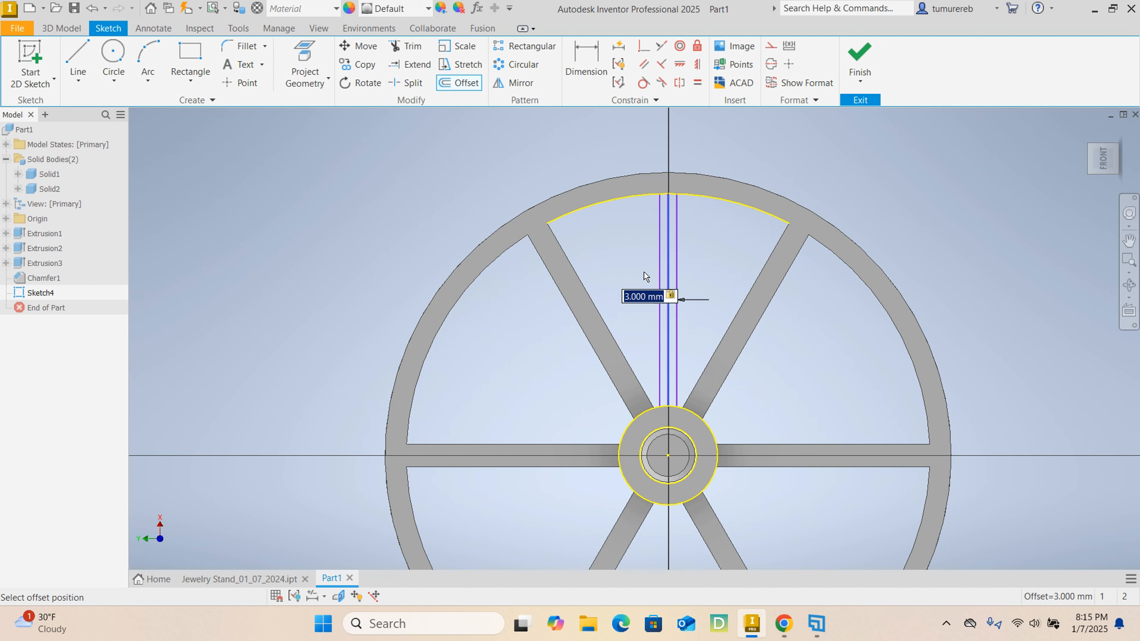
pyautogui.press('Return')
pyautogui.scroll(10, 644, 390)
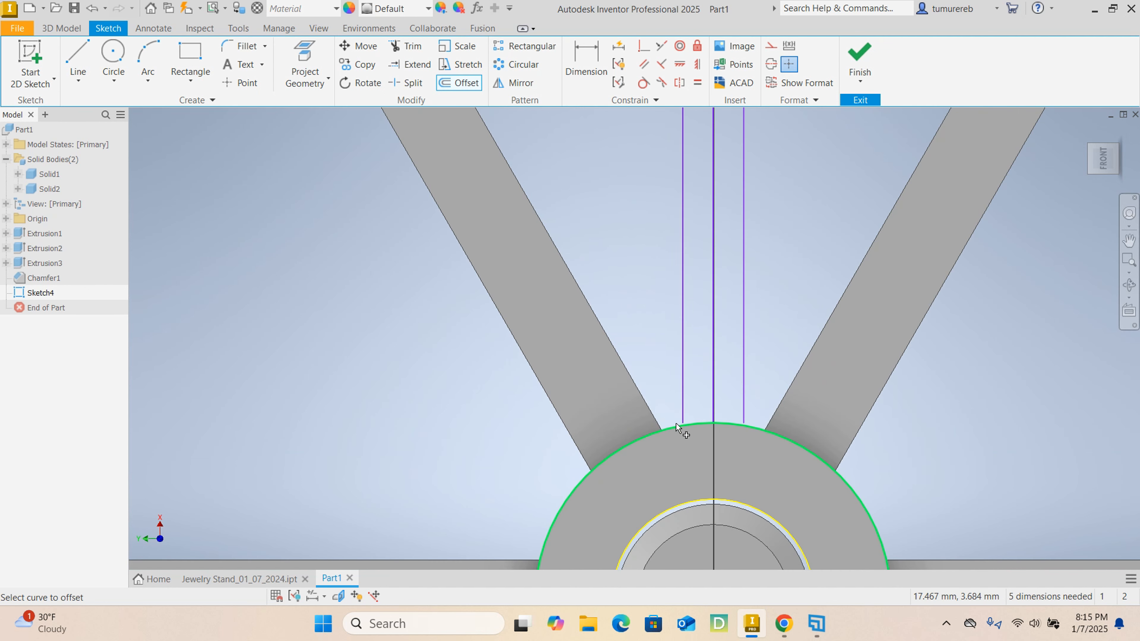
pyautogui.scroll(-2, 691, 426)
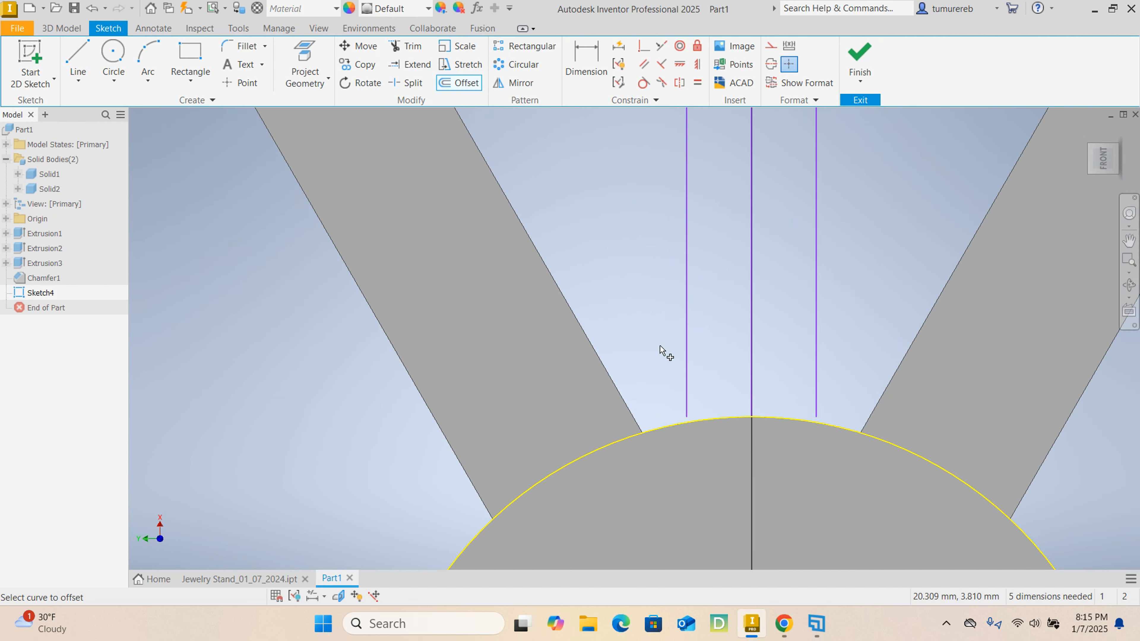
pyautogui.rightClick(611, 262)
pyautogui.click(669, 258)
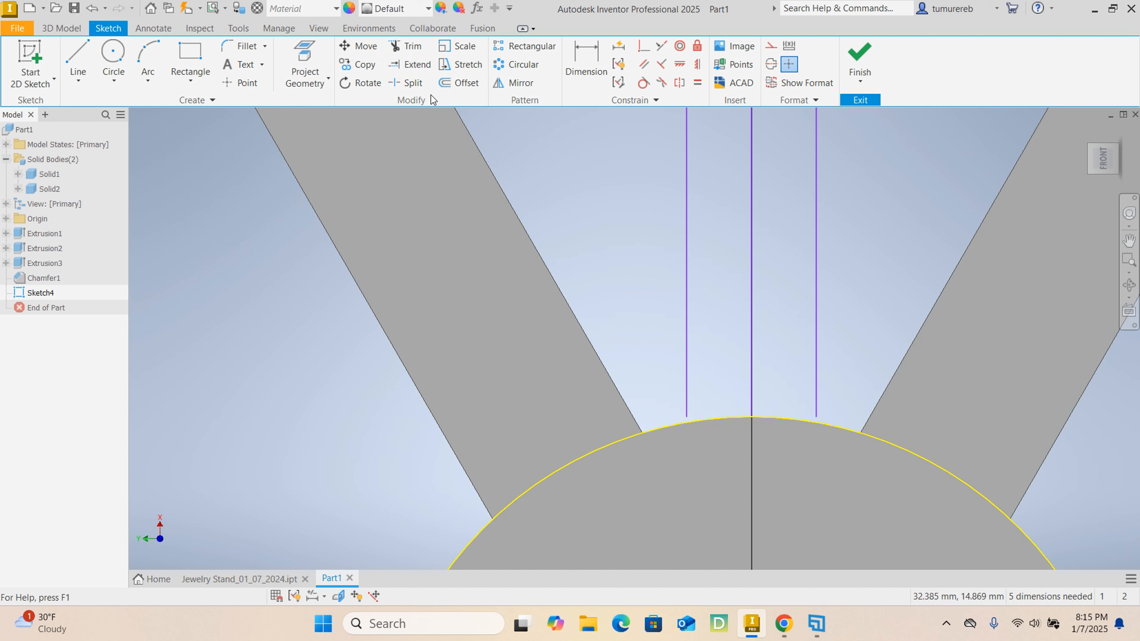
# - Extend the inner ends of both offset lines to the projected outer hub circle
pyautogui.click(414, 67)
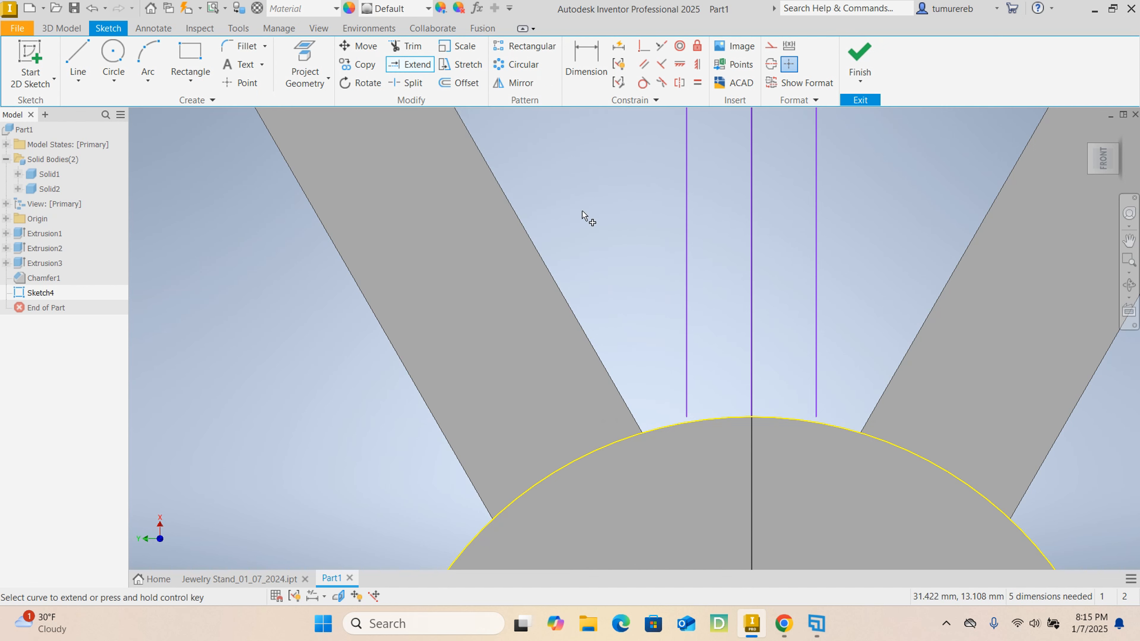
pyautogui.click(687, 400)
pyautogui.click(814, 398)
pyautogui.scroll(-6, 735, 404)
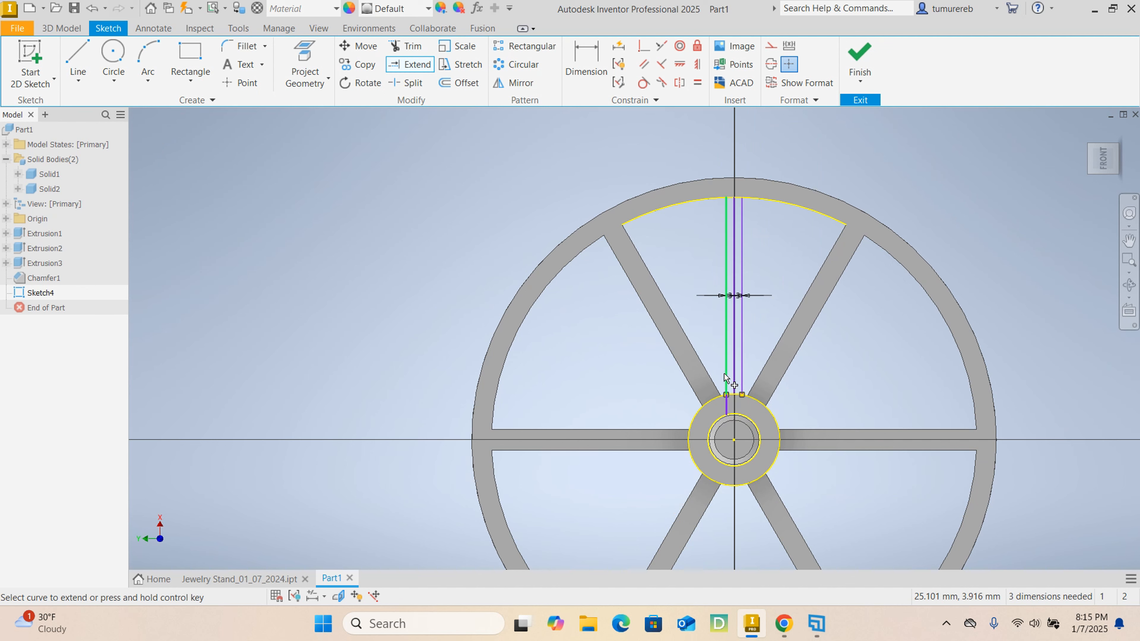
pyautogui.scroll(5, 688, 211)
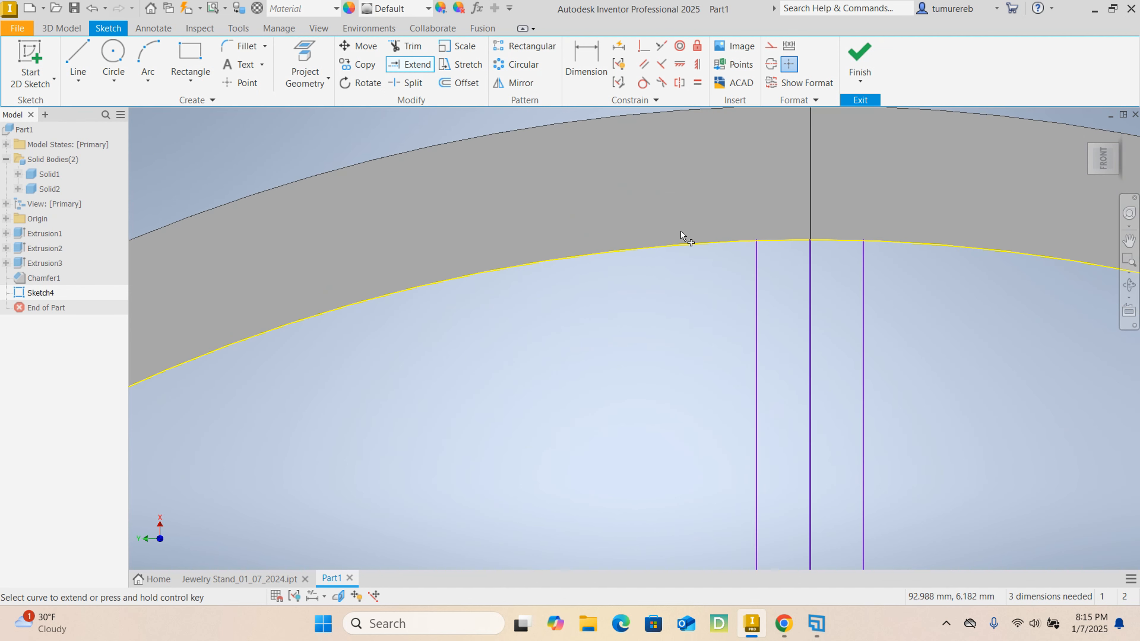
pyautogui.scroll(-3, 514, 191)
pyautogui.rightClick(387, 148)
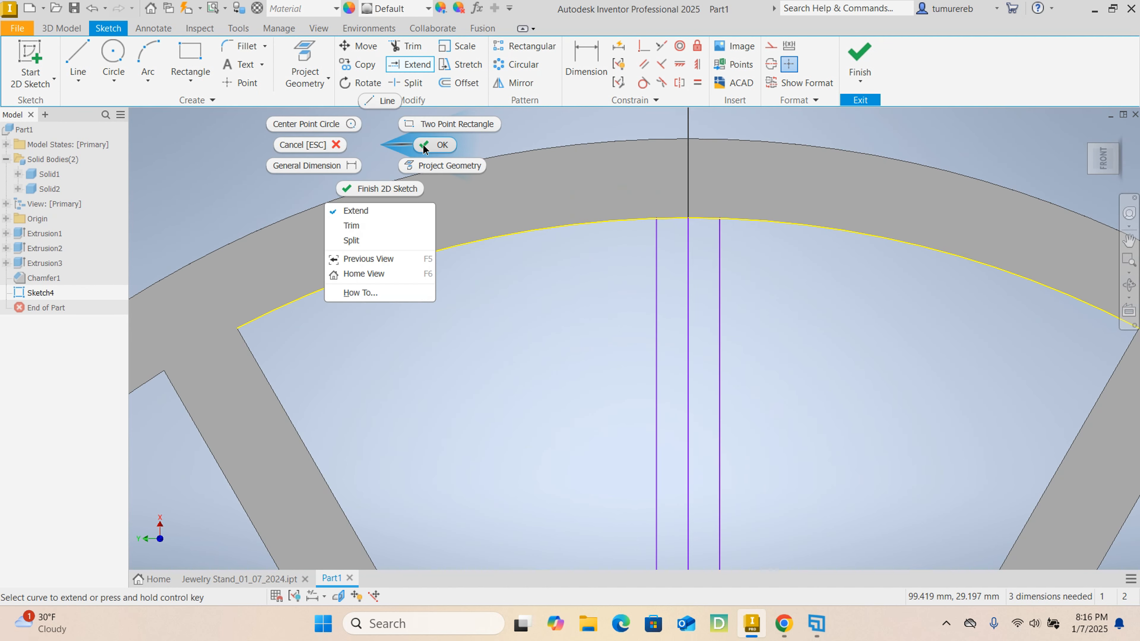
pyautogui.click(310, 145)
# - Close the arm's outer end with a tangent arc joining the ends of the two offset lines at the rim
pyautogui.click(154, 85)
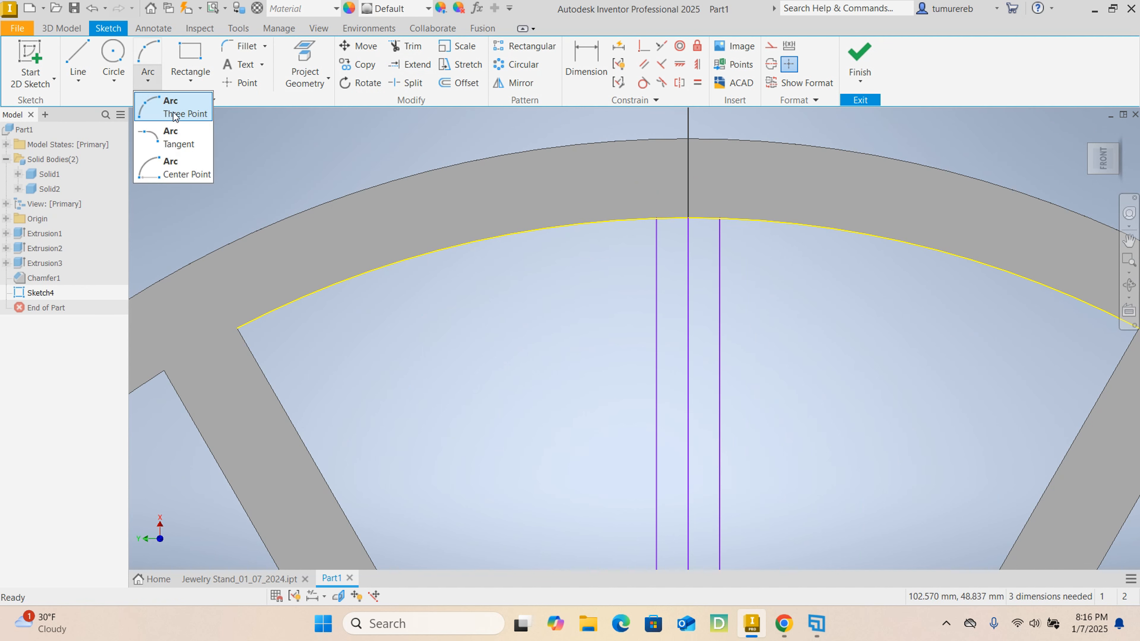
pyautogui.click(179, 142)
pyautogui.scroll(5, 659, 222)
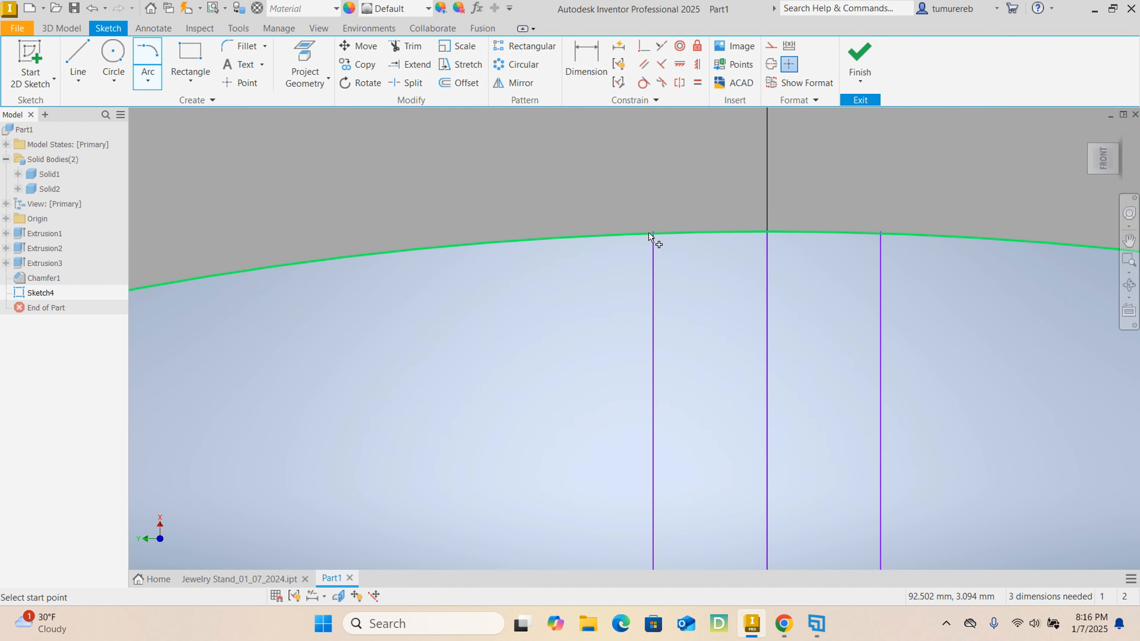
pyautogui.click(667, 237)
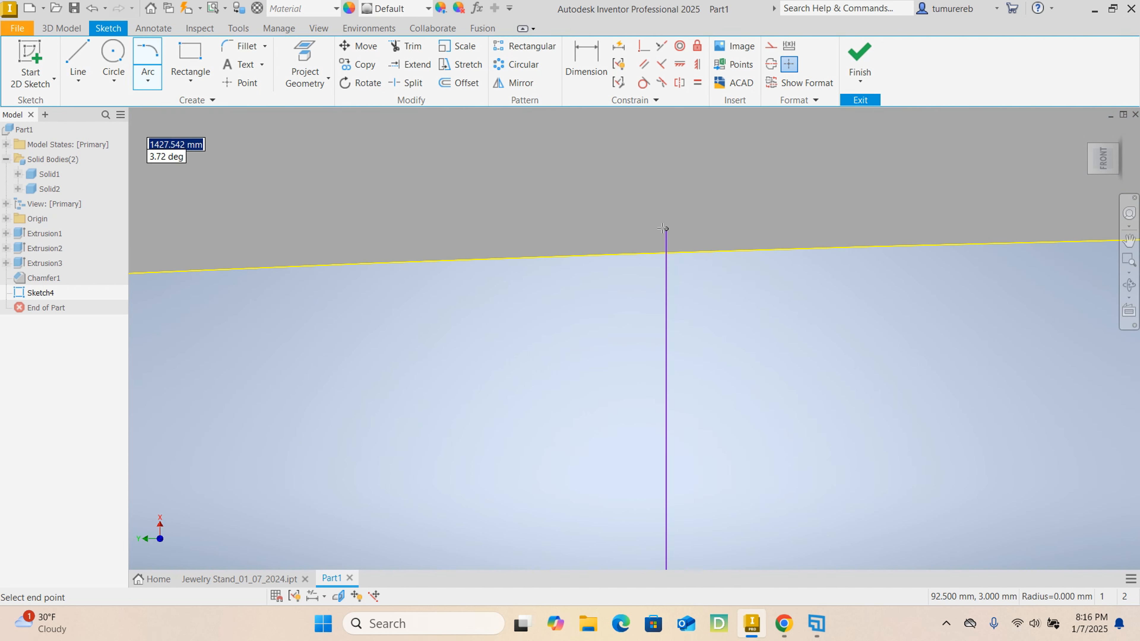
pyautogui.scroll(-3, 673, 234)
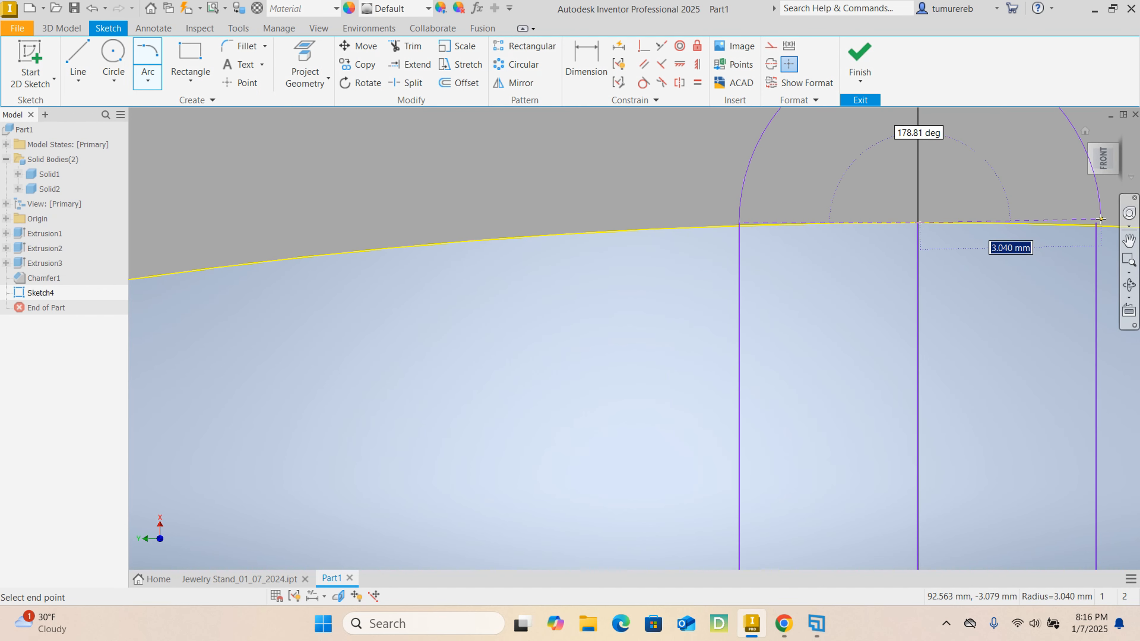
pyautogui.click(1096, 223)
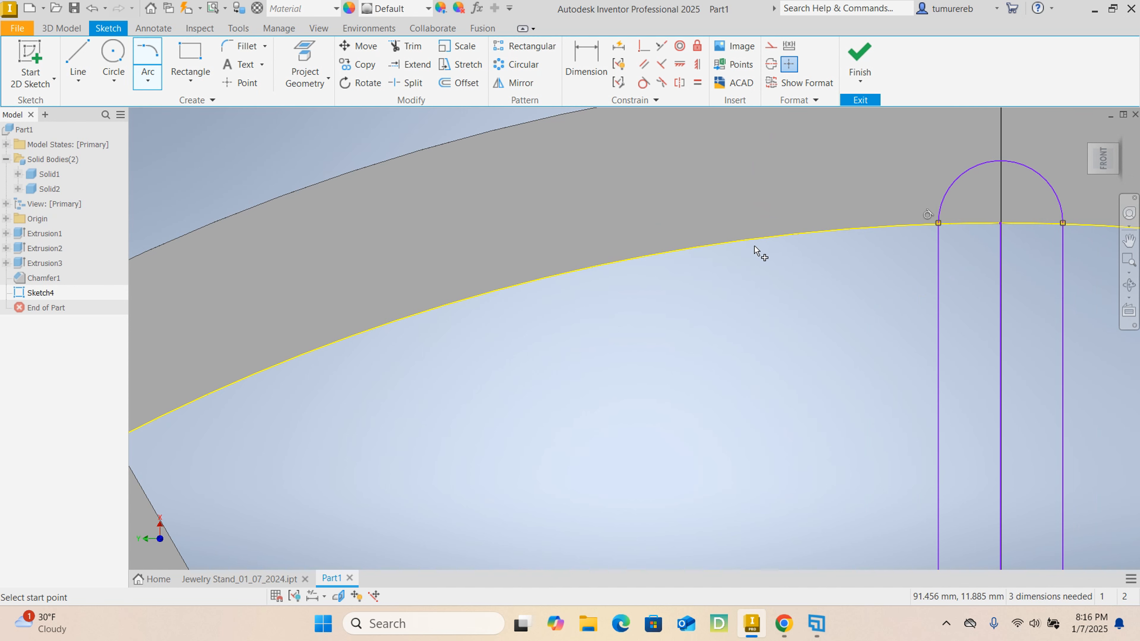
pyautogui.rightClick(810, 299)
pyautogui.click(875, 298)
# - Convert the arm's middle line to construction geometry
pyautogui.scroll(2, 830, 294)
pyautogui.moveTo(830, 294); pyautogui.dragTo(657, 272, button='middle')
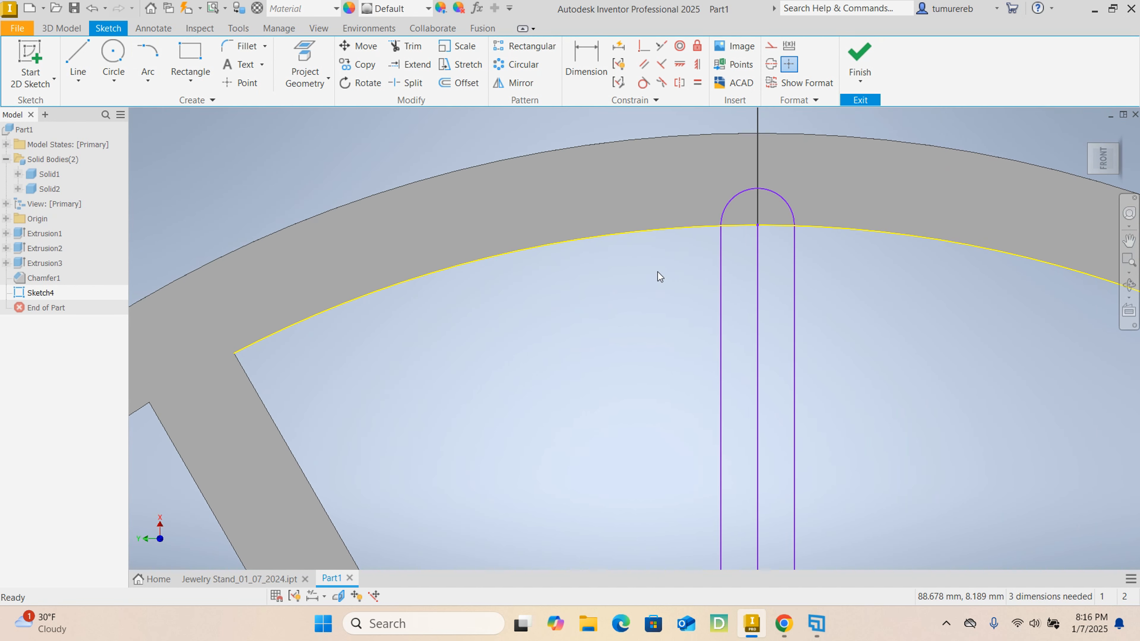
pyautogui.rightClick(757, 272)
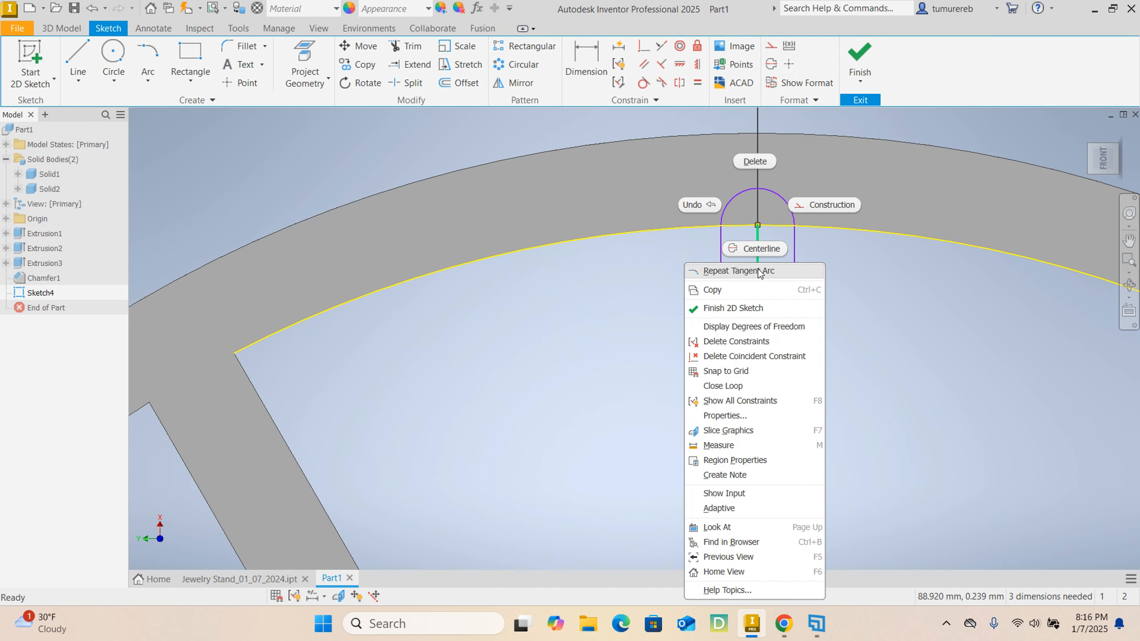
pyautogui.click(827, 205)
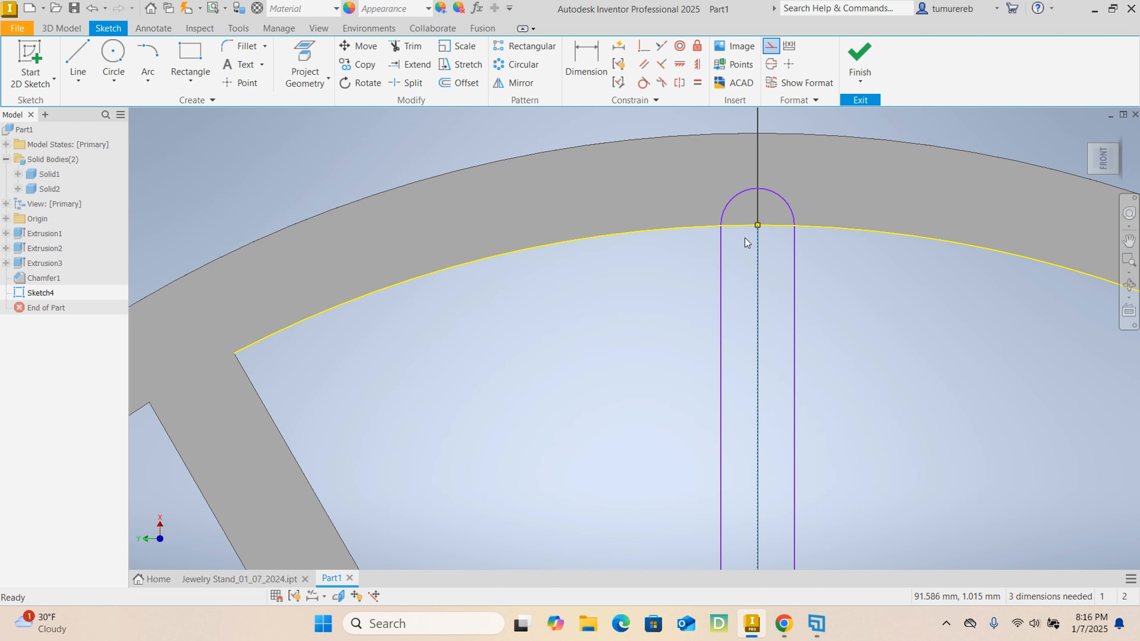
# - Start a circular sketch pattern with the arm's two side lines and its end arc as the geometry
pyautogui.scroll(3, 683, 302)
pyautogui.moveTo(702, 382); pyautogui.dragTo(667, 329, button='middle')
pyautogui.scroll(-3, 654, 196)
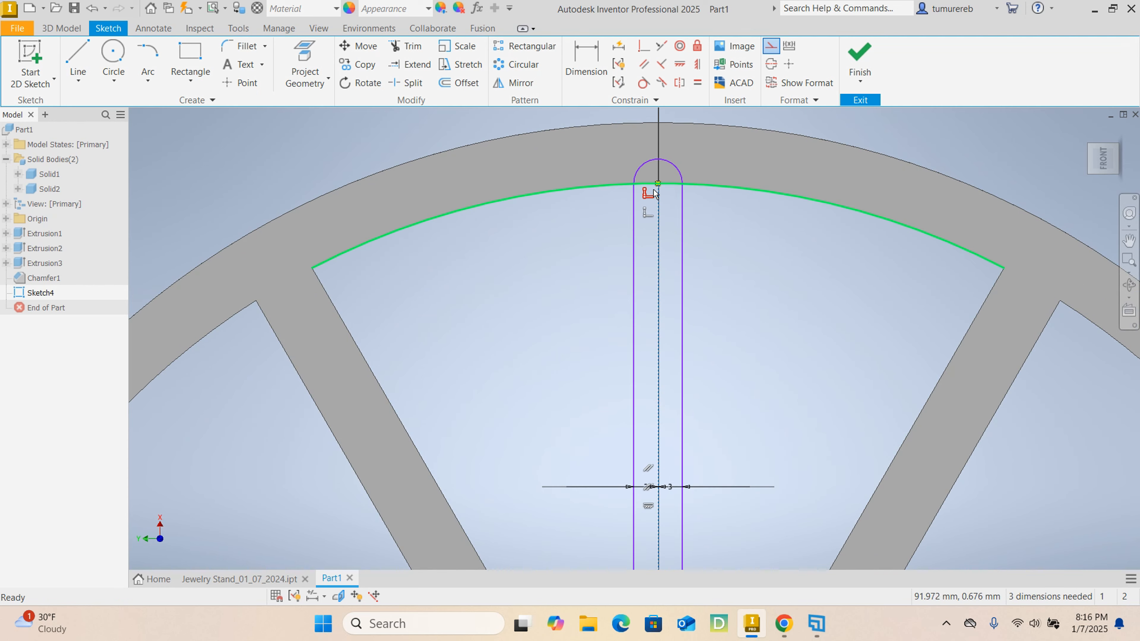
pyautogui.click(529, 67)
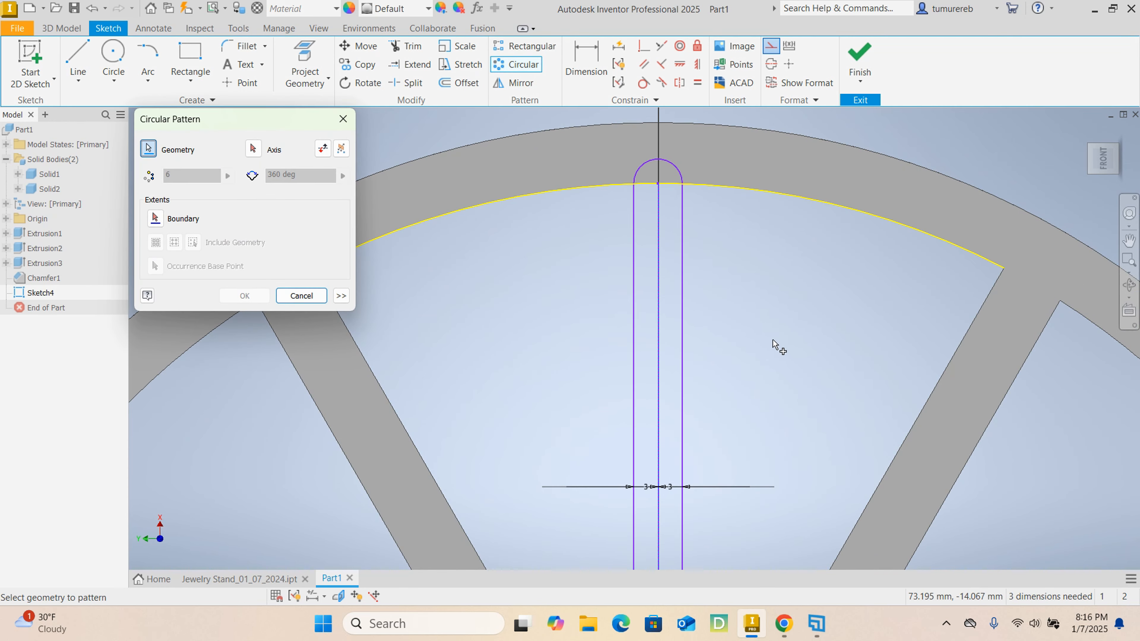
pyautogui.click(682, 295)
pyautogui.click(680, 177)
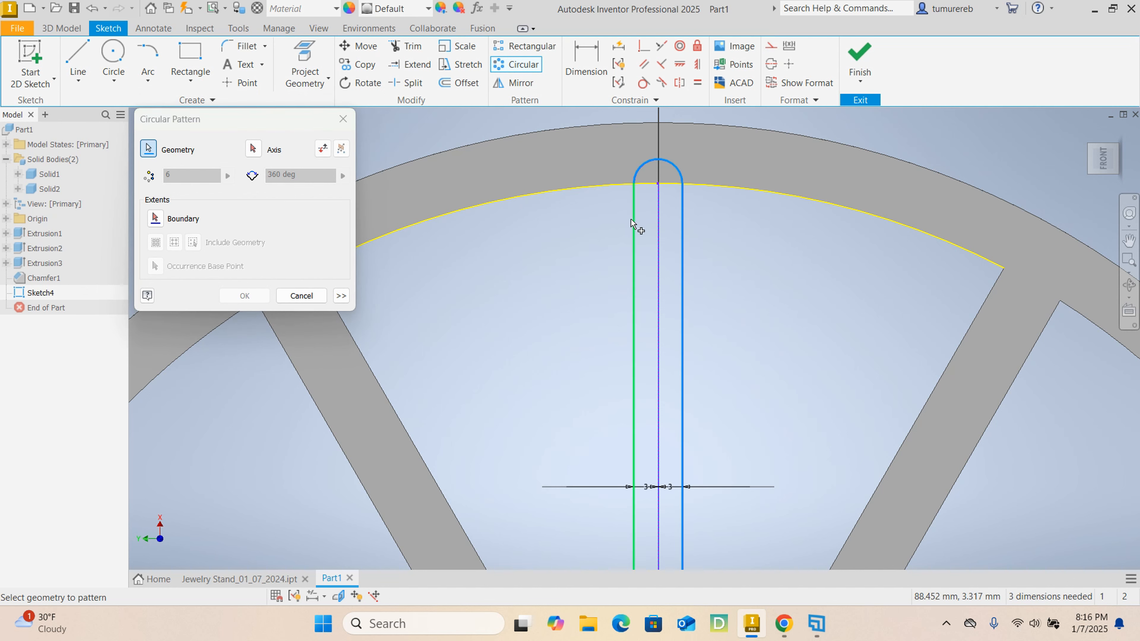
pyautogui.click(634, 231)
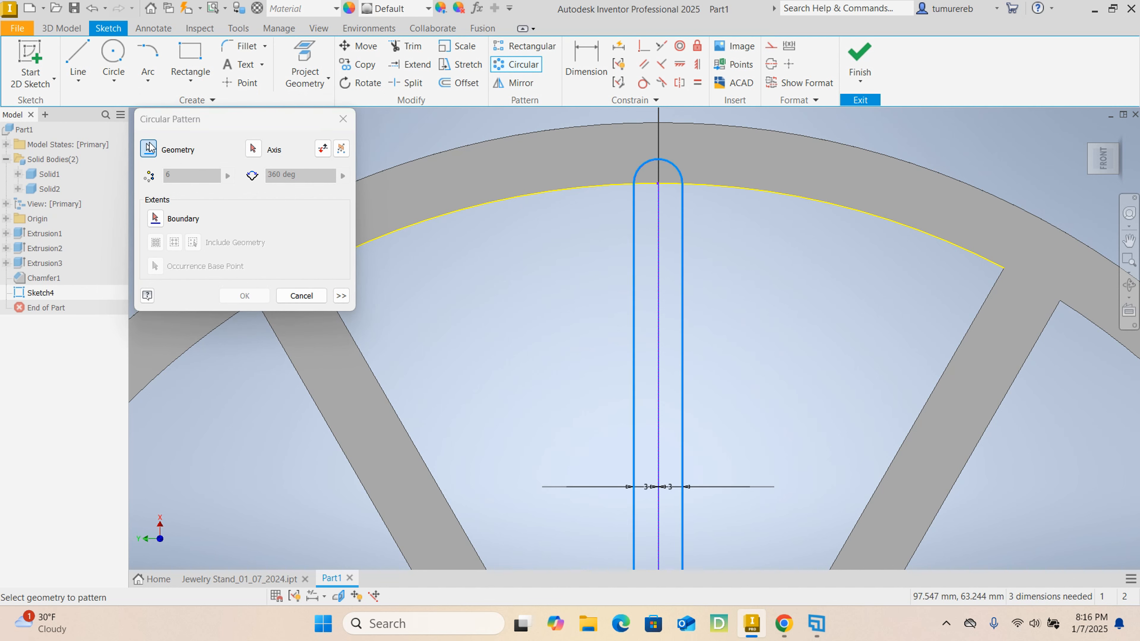
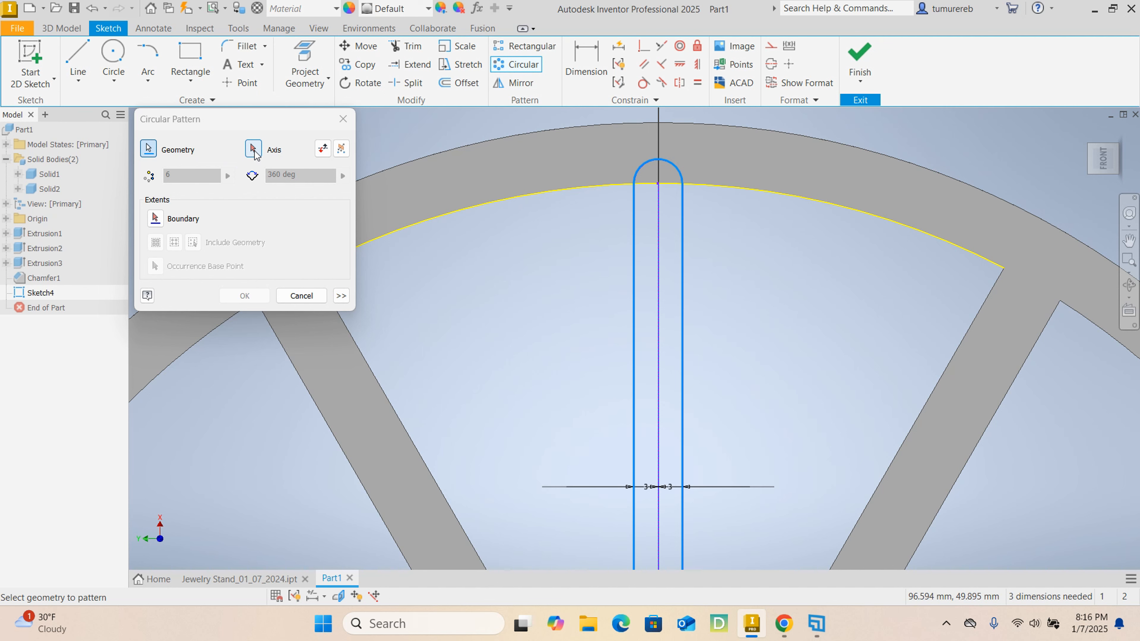
# - Pattern the arm circularly around the projected hub circle's centre, with 6 occurrences over 360 degrees
pyautogui.click(254, 149)
pyautogui.scroll(2, 532, 254)
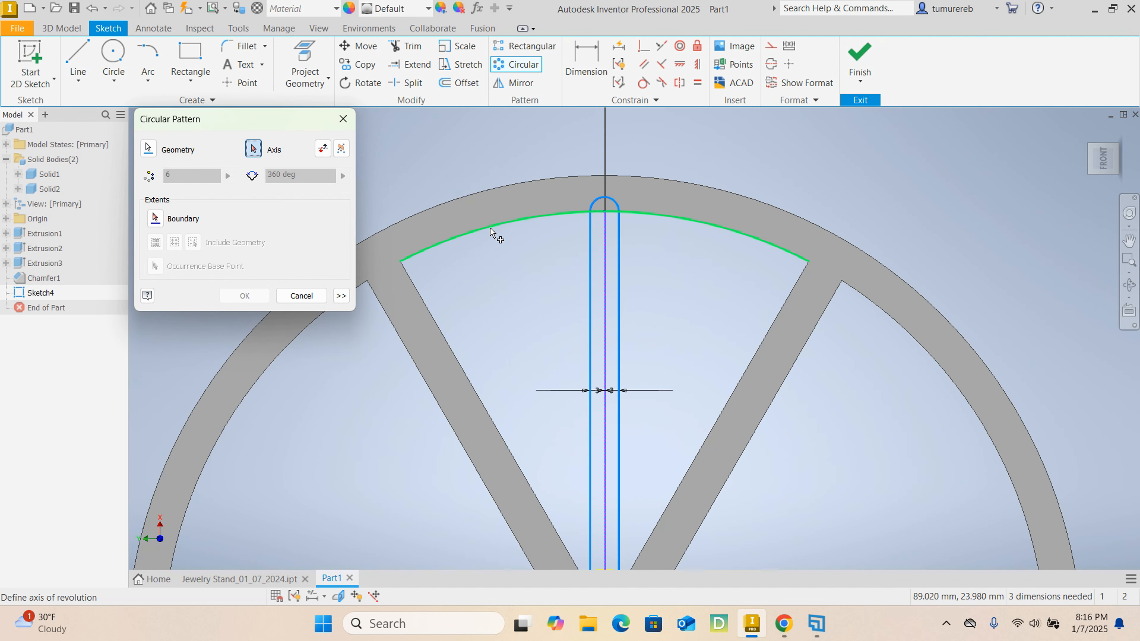
pyautogui.scroll(4, 508, 242)
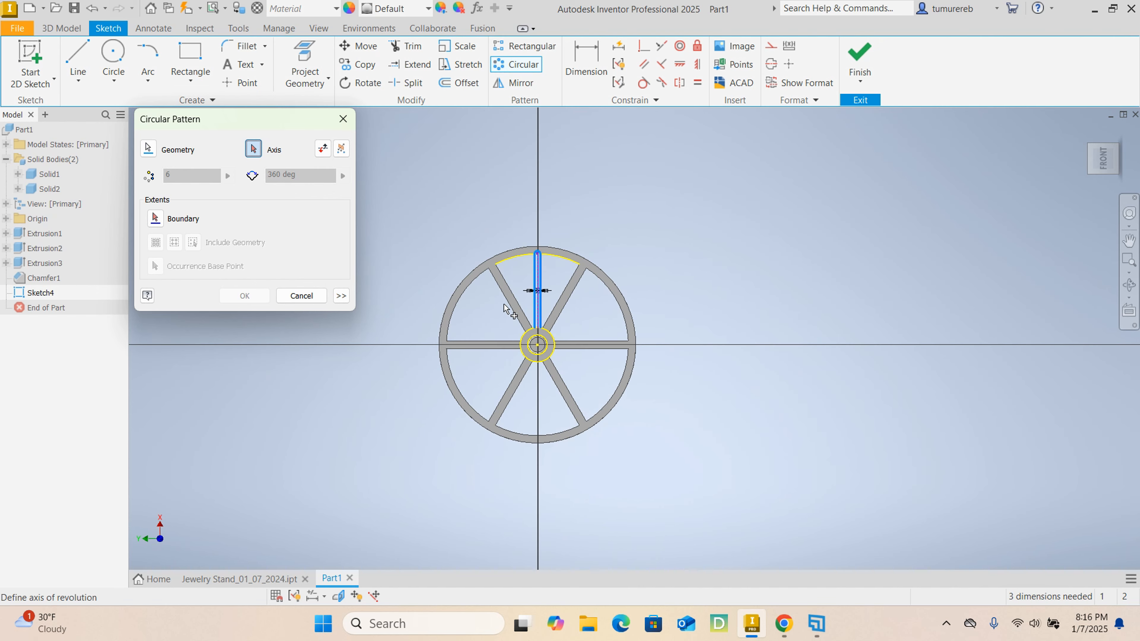
pyautogui.scroll(-5, 514, 315)
pyautogui.click(546, 287)
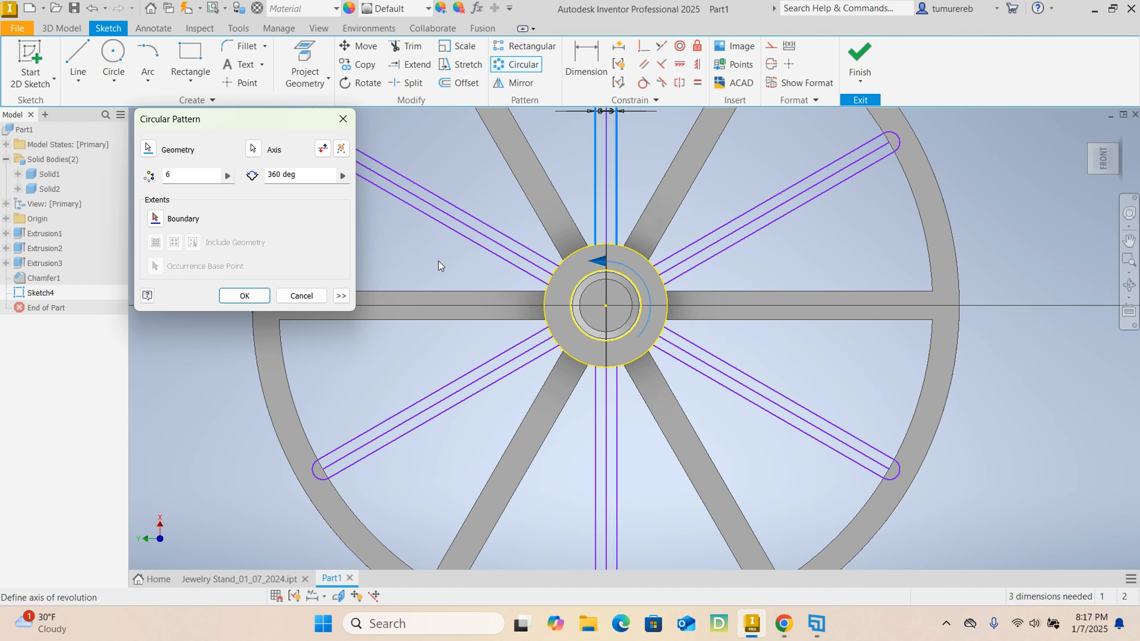
pyautogui.moveTo(441, 277); pyautogui.dragTo(558, 308, button='middle')
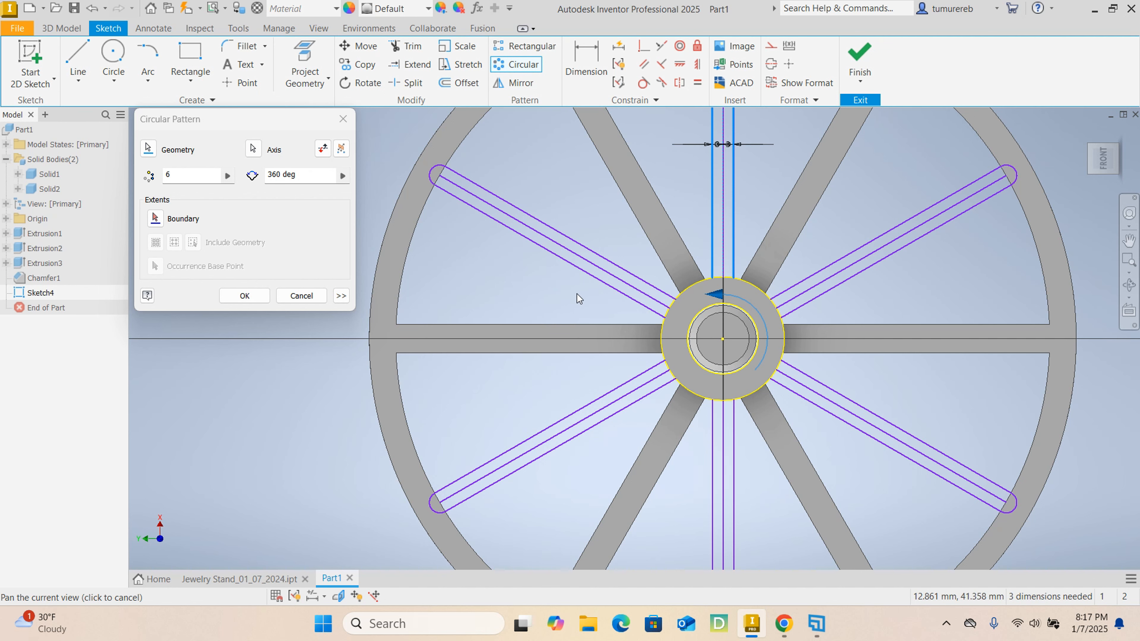
pyautogui.scroll(2, 577, 296)
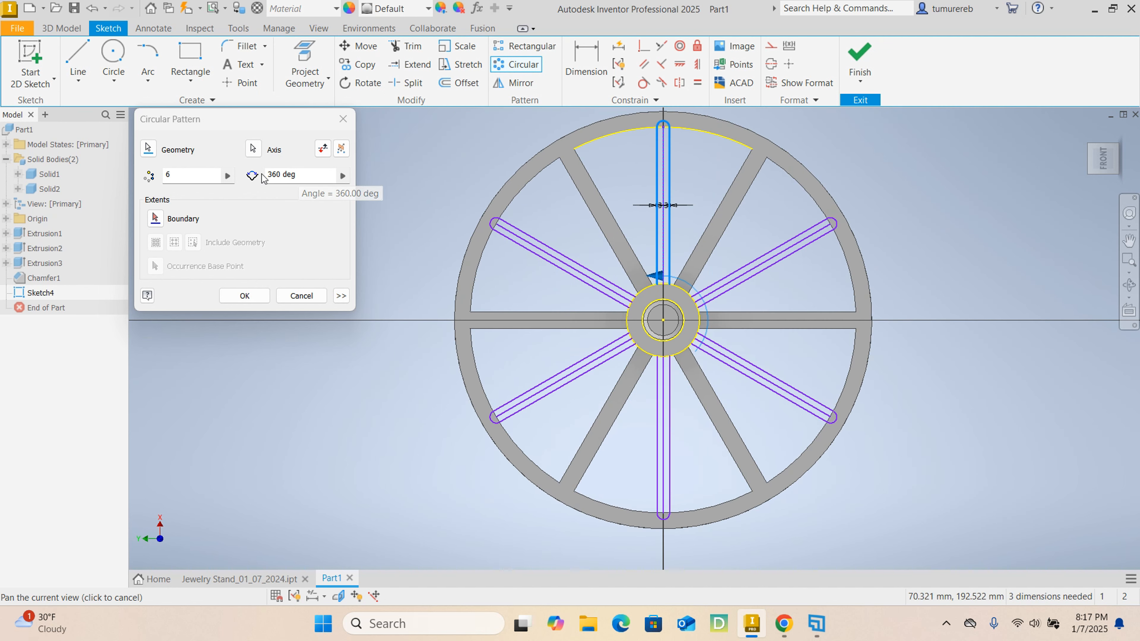
pyautogui.click(309, 180)
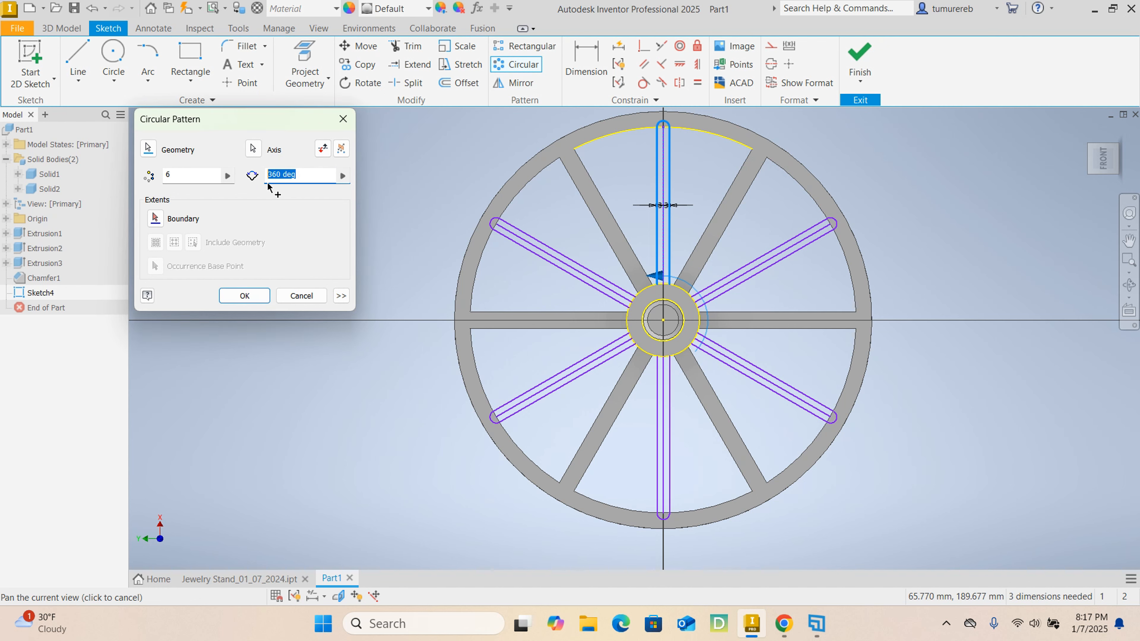
pyautogui.click(186, 181)
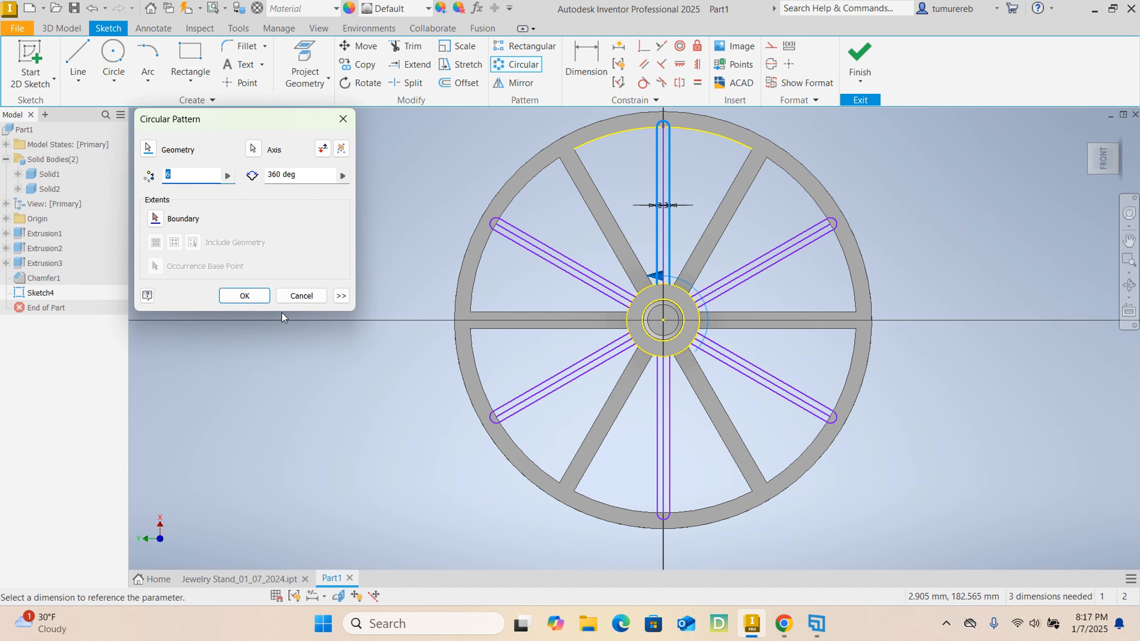
pyautogui.click(255, 300)
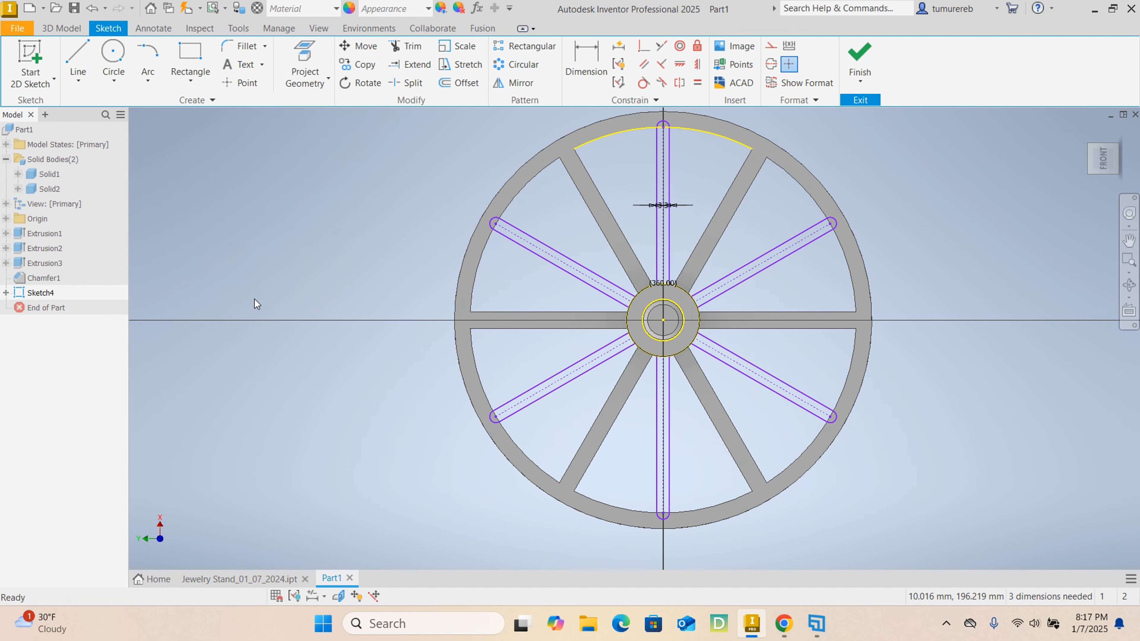
# - Finish the sketch of the six upper arms
pyautogui.scroll(3, 628, 134)
pyautogui.scroll(-3, 691, 170)
pyautogui.scroll(4, 641, 192)
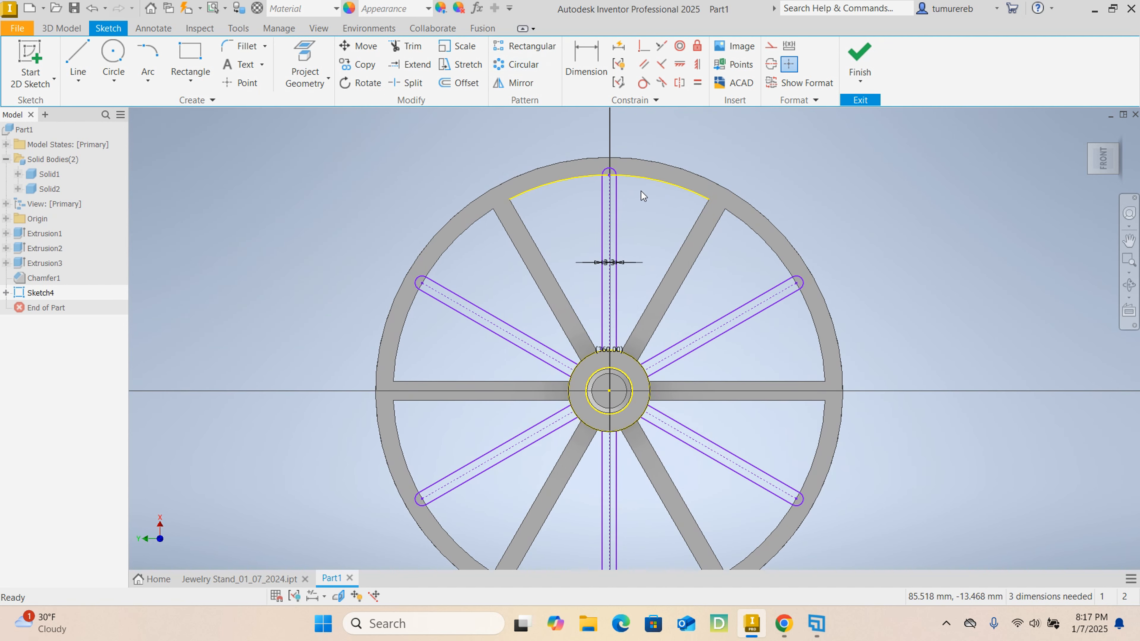
pyautogui.click(859, 56)
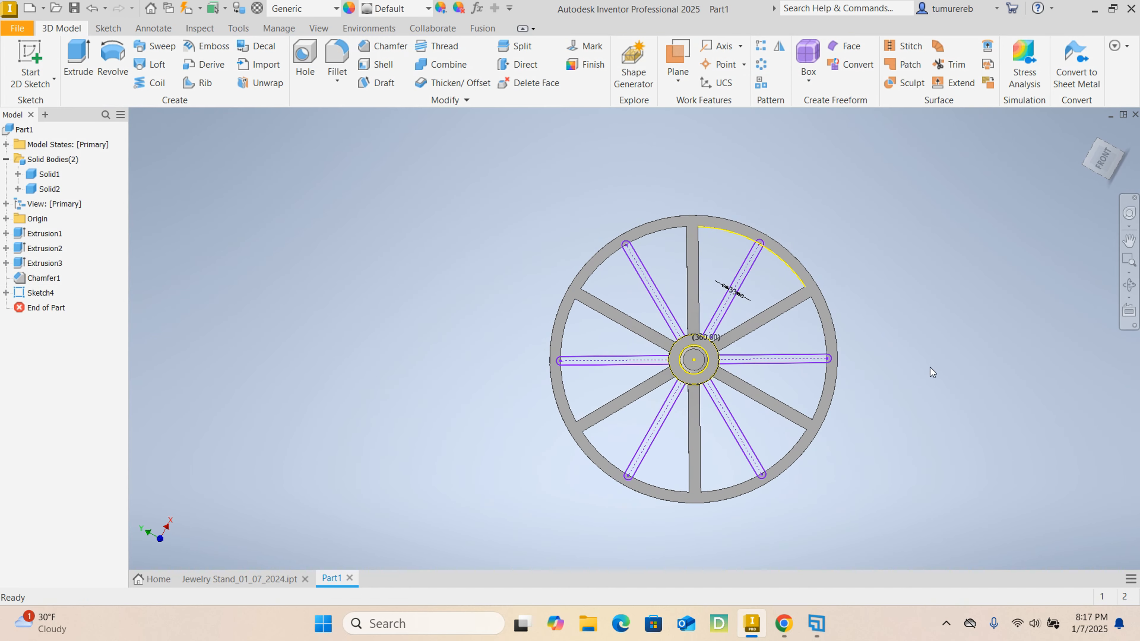
# - Start an extrusion of the ring profile around the post top, symmetric about the sketch plane, with a distance of 12 mm
pyautogui.keyDown('shift'); pyautogui.moveTo(930, 368); pyautogui.dragTo(908, 321, button='middle'); pyautogui.keyUp('shift')
pyautogui.scroll(5, 741, 255)
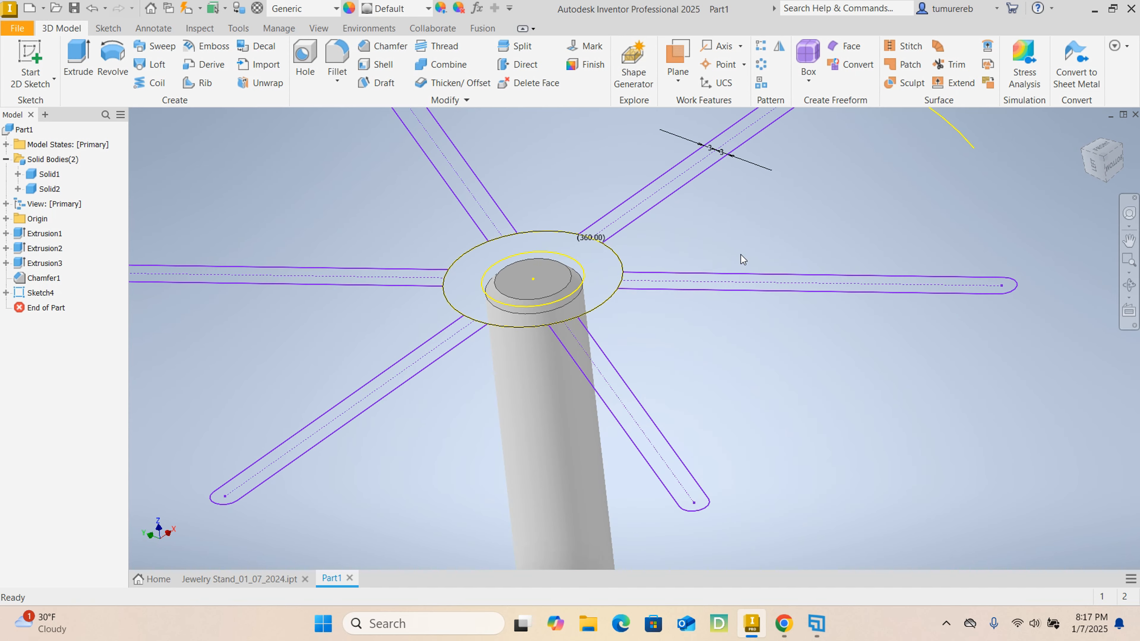
pyautogui.scroll(-2, 756, 242)
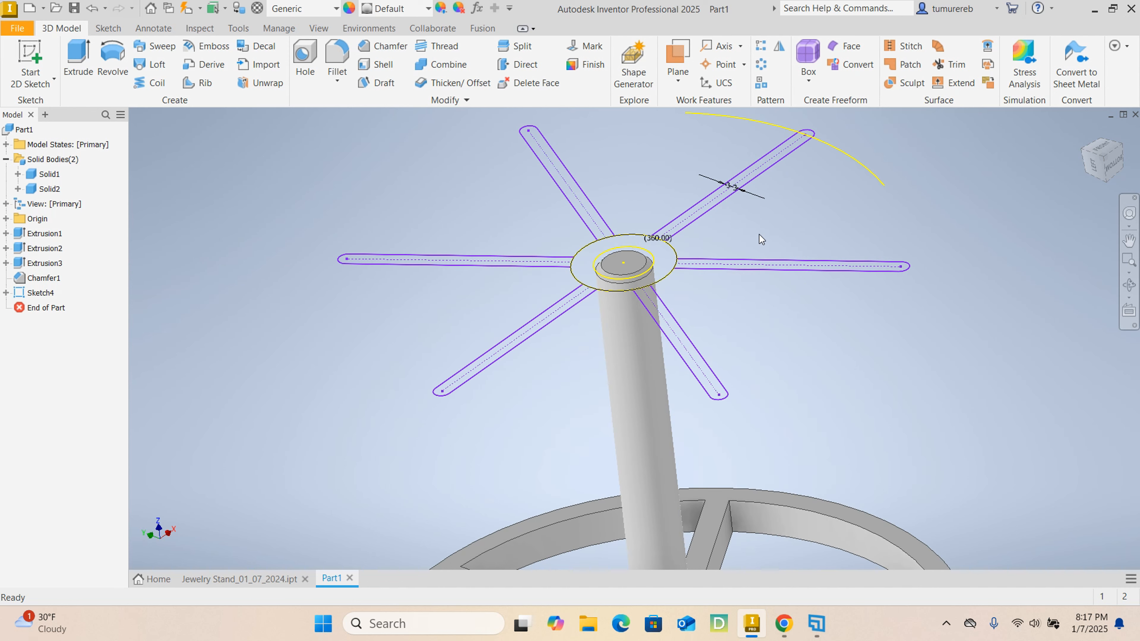
pyautogui.click(71, 85)
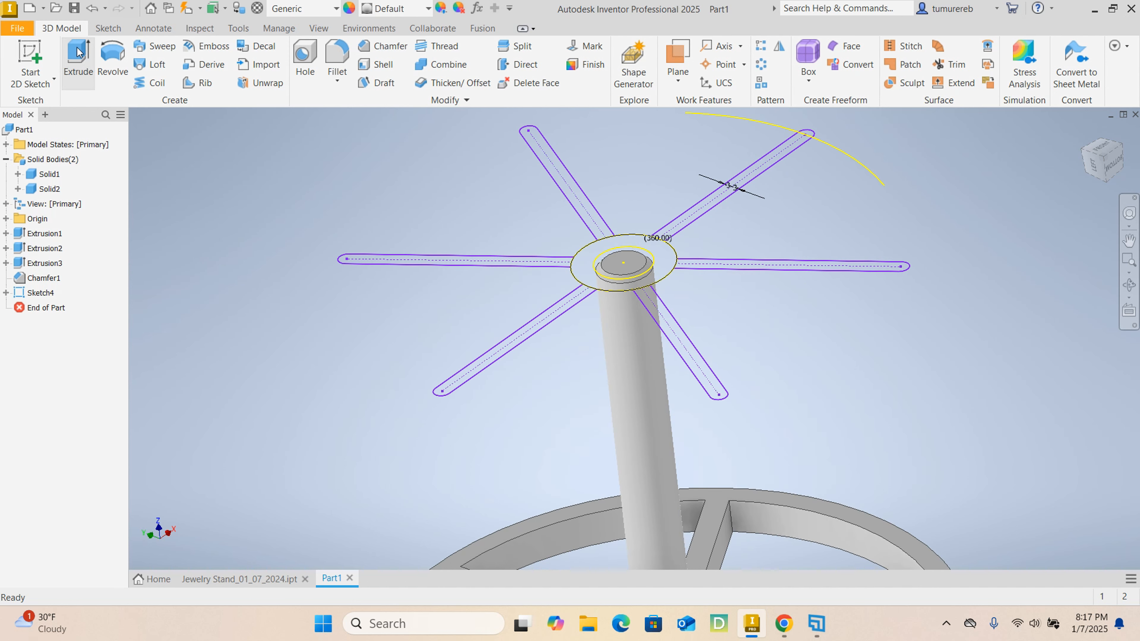
pyautogui.scroll(2, 585, 262)
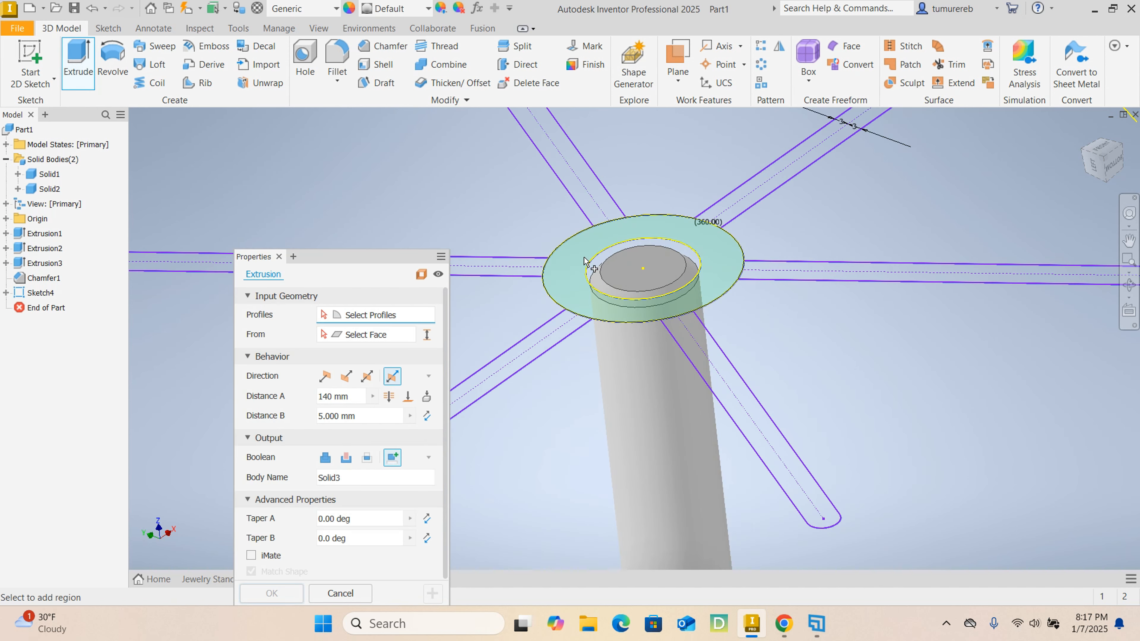
pyautogui.click(567, 268)
pyautogui.scroll(-3, 564, 259)
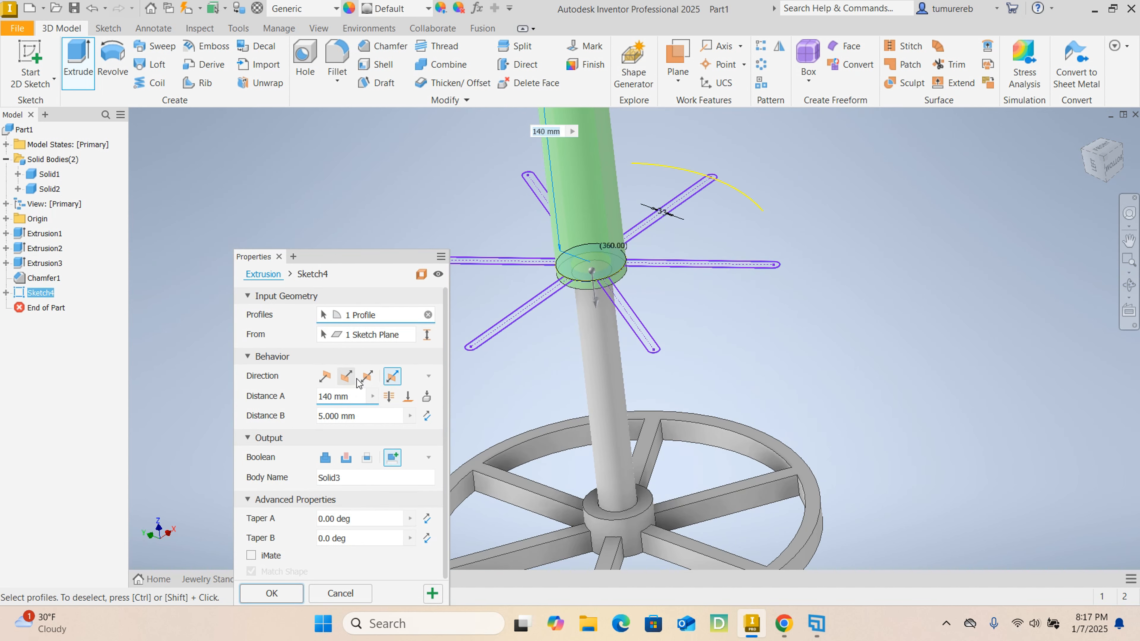
pyautogui.click(367, 376)
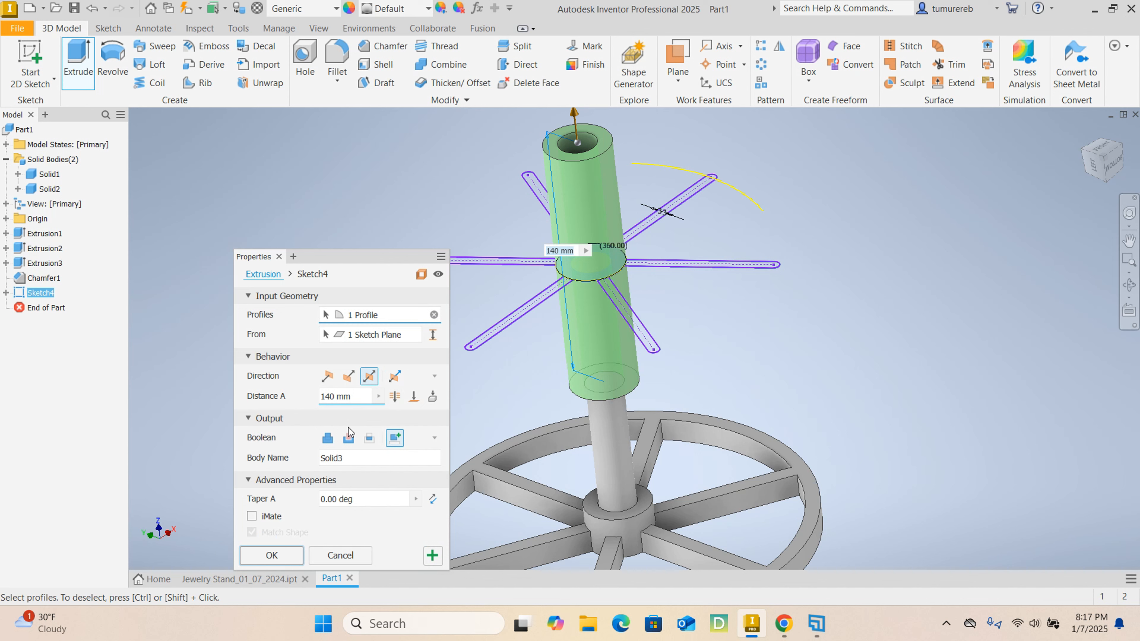
pyautogui.doubleClick(320, 397)
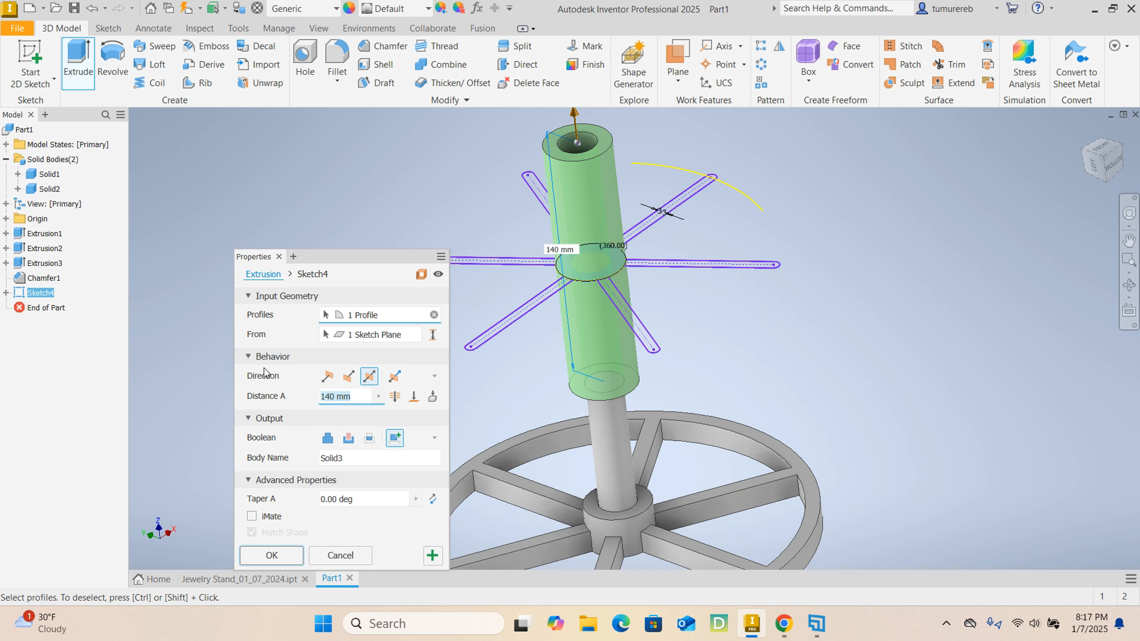
pyautogui.write('12')
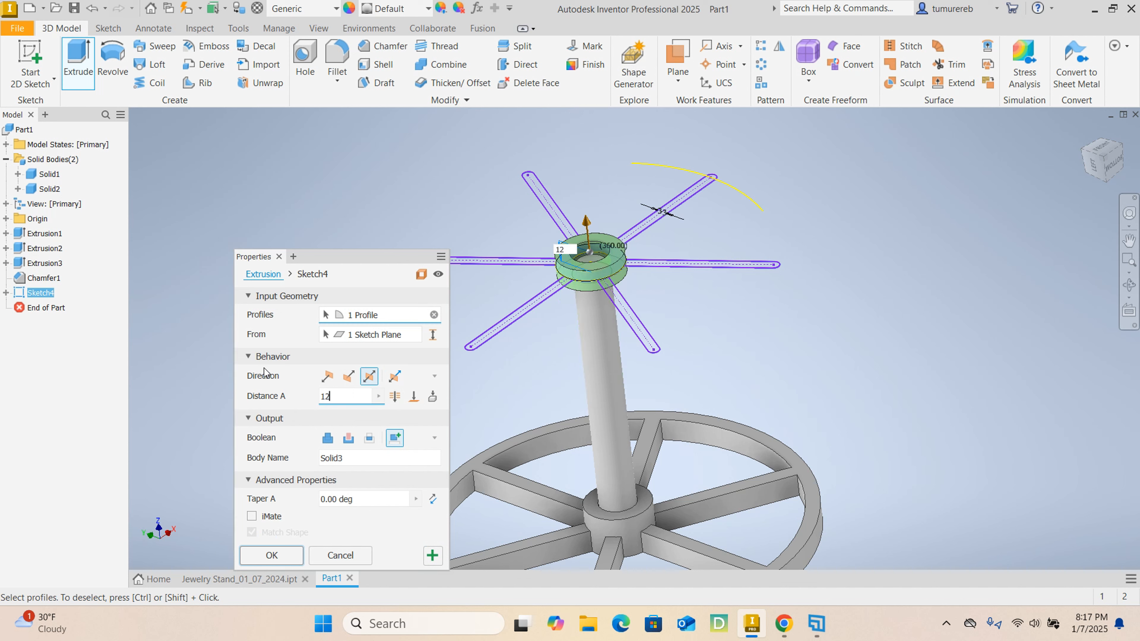
# - Add three neighbouring arm profiles to the extrusion, including the separate rounded tip region cut off by the projected rim arc
pyautogui.scroll(5, 651, 363)
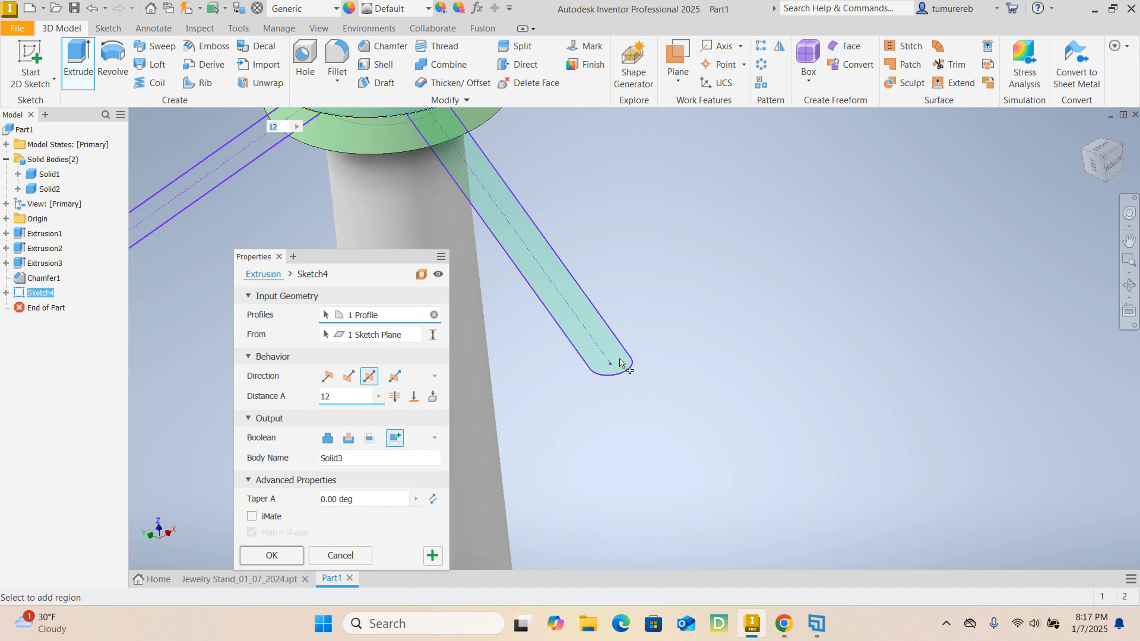
pyautogui.click(623, 363)
pyautogui.scroll(-5, 624, 361)
pyautogui.scroll(5, 788, 258)
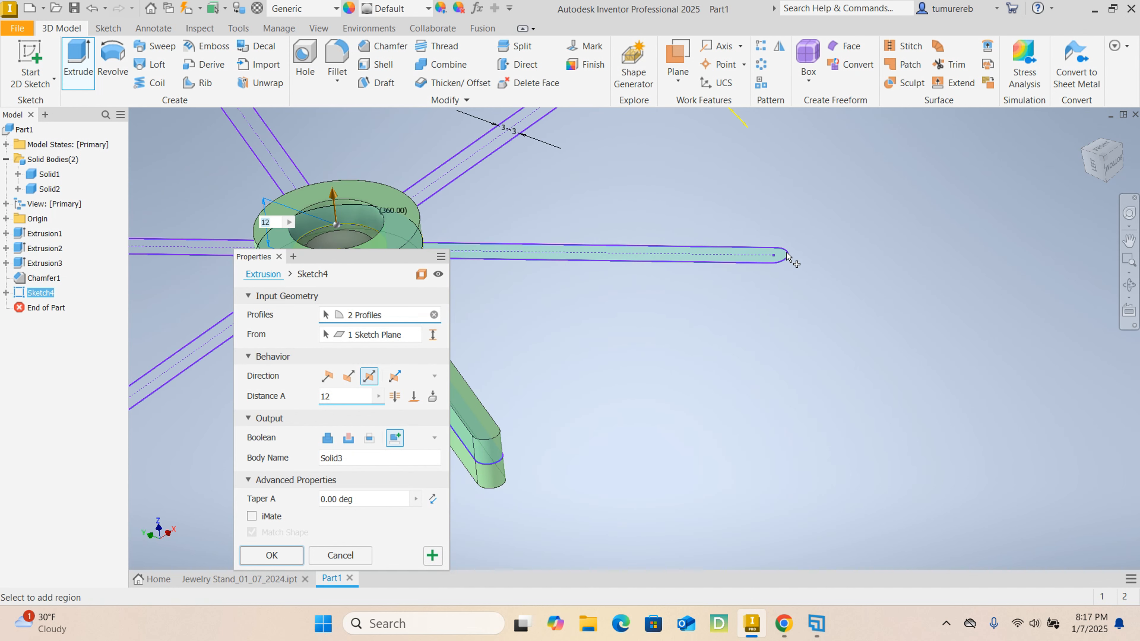
pyautogui.click(788, 259)
pyautogui.scroll(-3, 783, 238)
pyautogui.scroll(3, 690, 147)
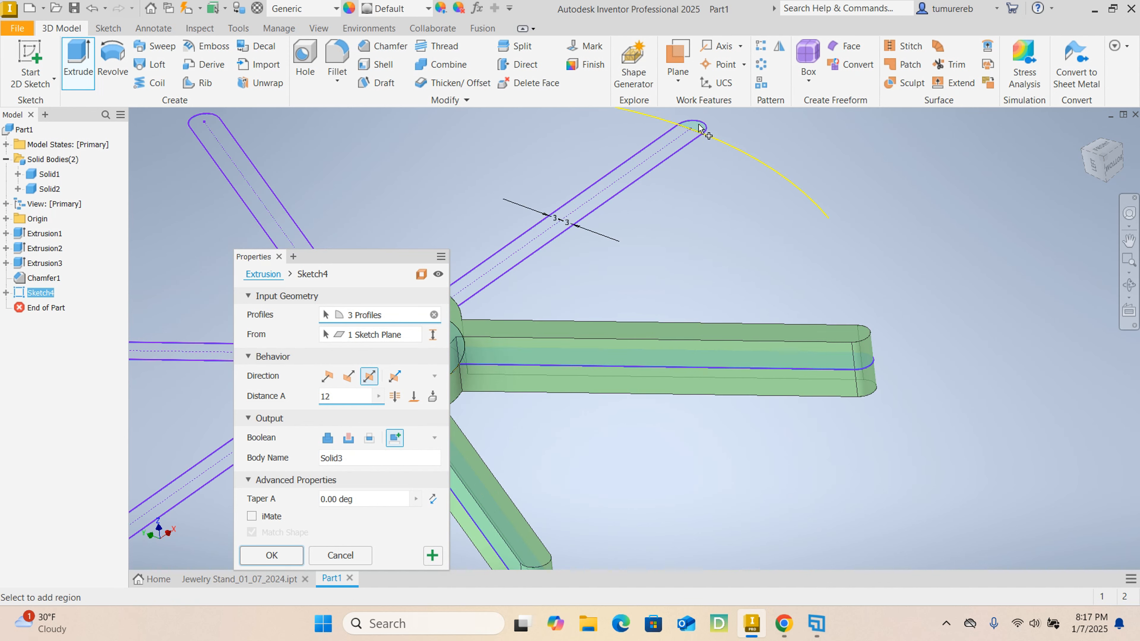
pyautogui.click(700, 119)
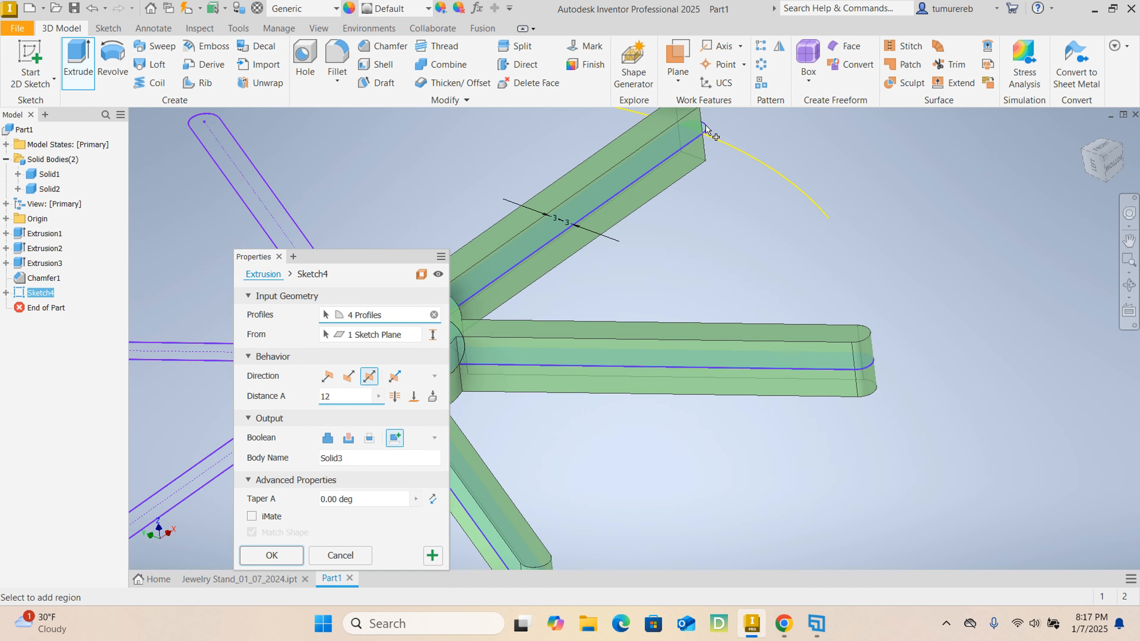
pyautogui.click(705, 130)
pyautogui.scroll(-4, 706, 131)
pyautogui.scroll(4, 628, 151)
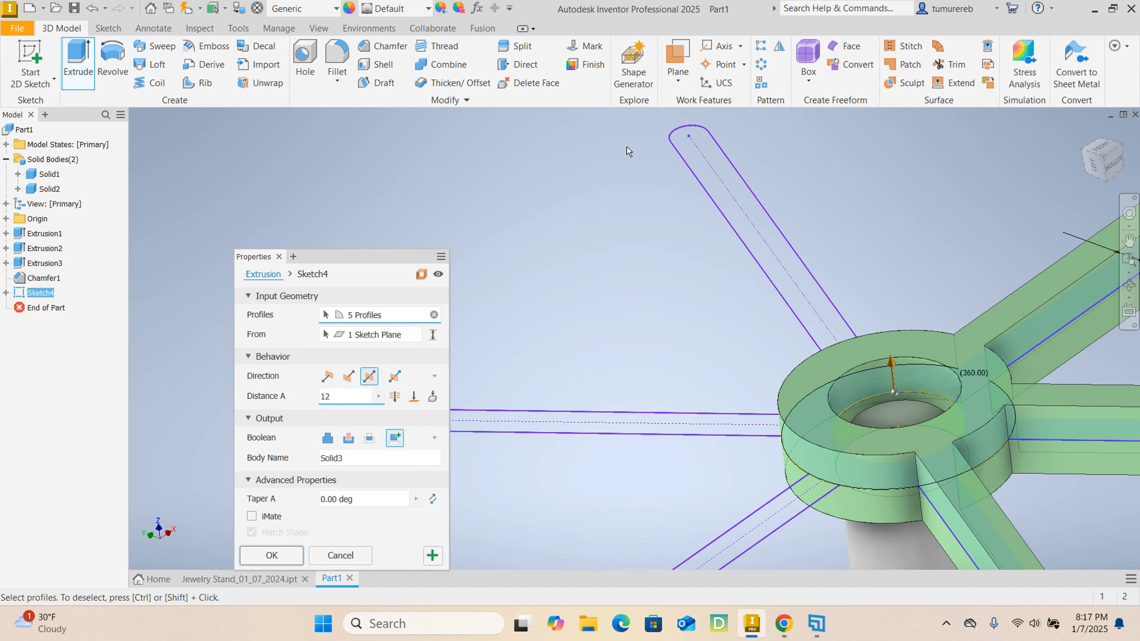
# - Add the remaining three arm profiles to the extrusion selection
pyautogui.click(683, 129)
pyautogui.scroll(-4, 637, 317)
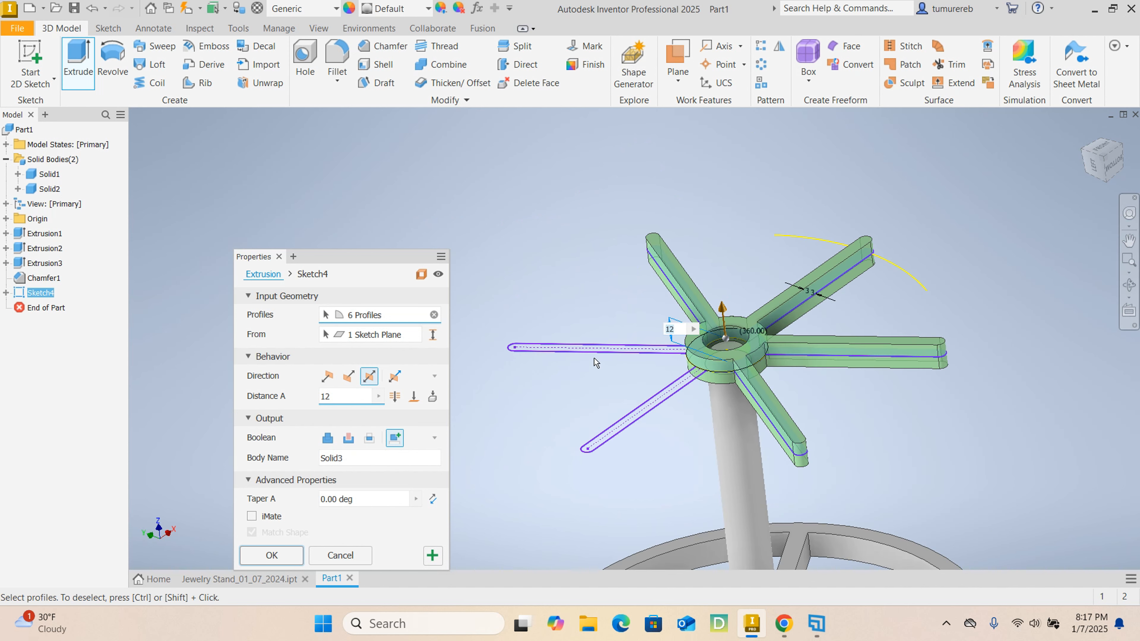
pyautogui.scroll(3, 595, 362)
pyautogui.click(573, 350)
pyautogui.scroll(-3, 574, 349)
pyautogui.scroll(5, 629, 479)
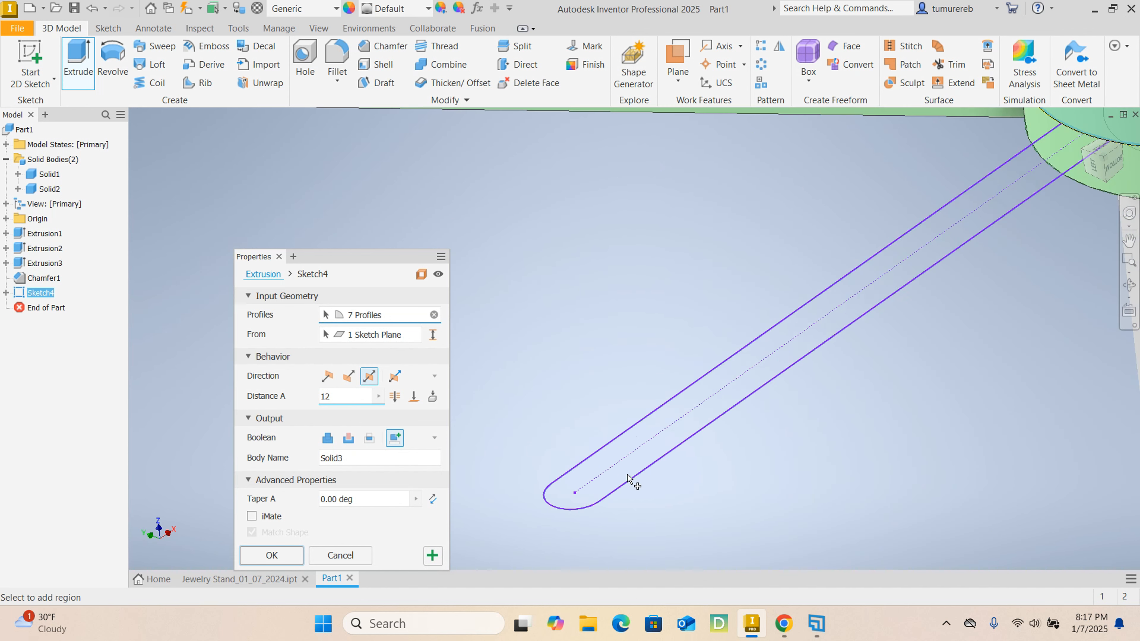
pyautogui.click(623, 477)
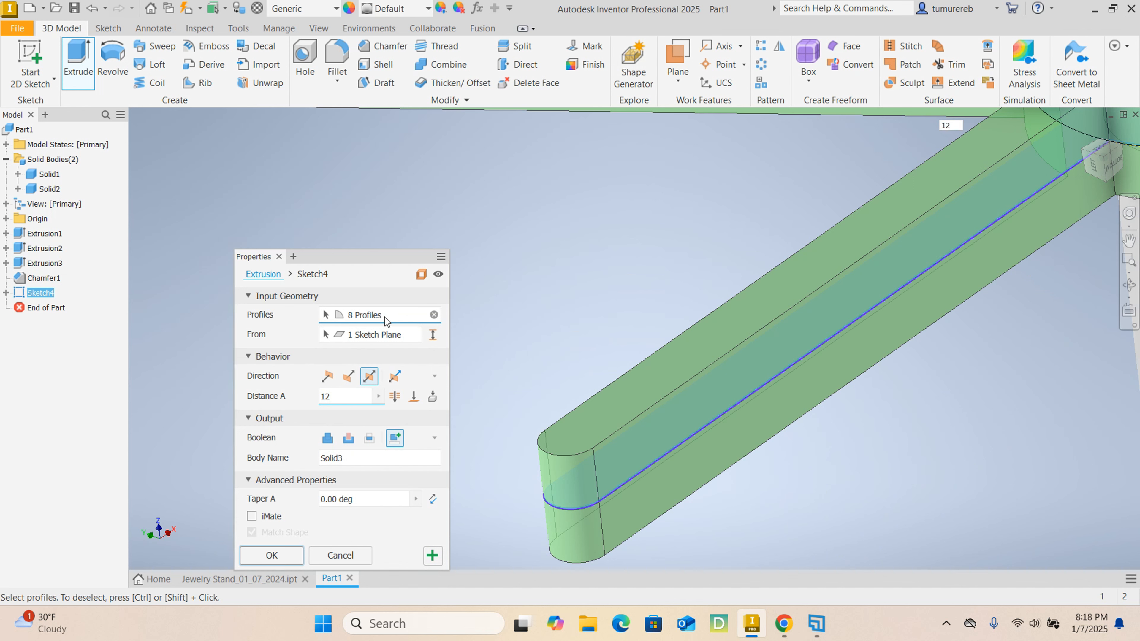
# - Check the hub and arm preview, and create the symmetric 12 mm extrusion as a new solid
pyautogui.scroll(-6, 633, 387)
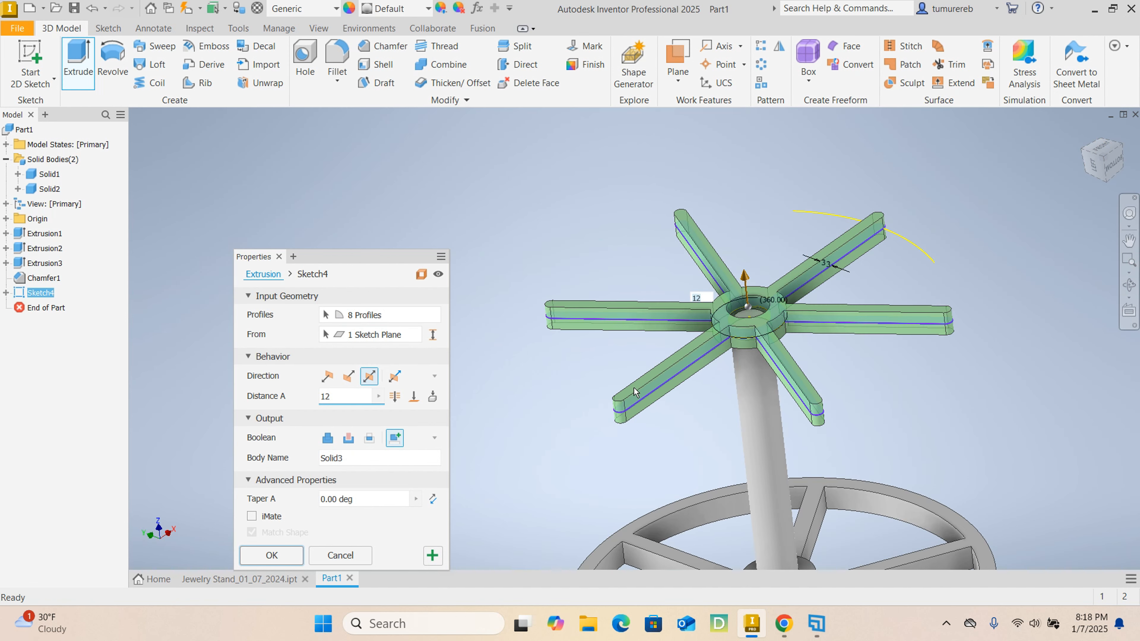
pyautogui.scroll(6, 736, 323)
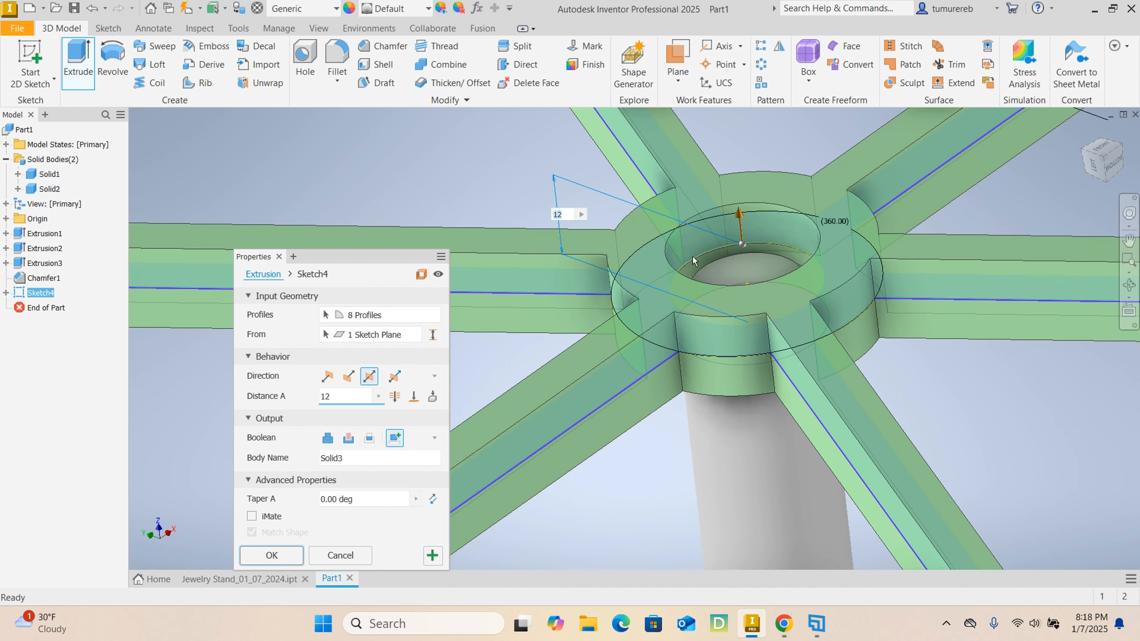
pyautogui.scroll(2, 719, 251)
pyautogui.scroll(-4, 736, 254)
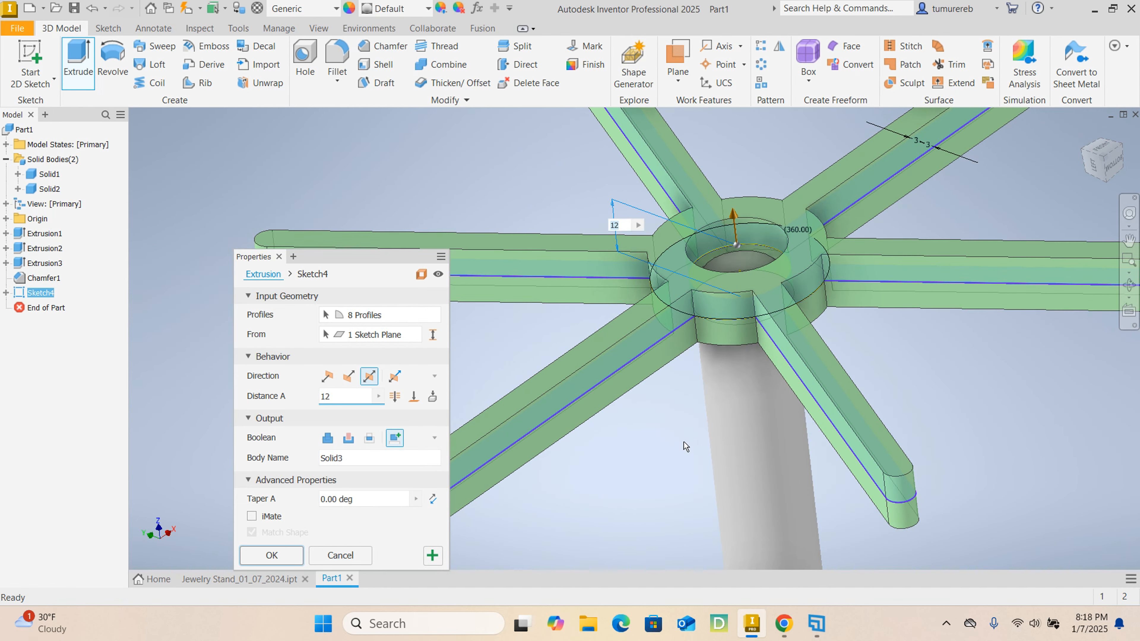
pyautogui.moveTo(688, 432); pyautogui.dragTo(681, 391, button='middle')
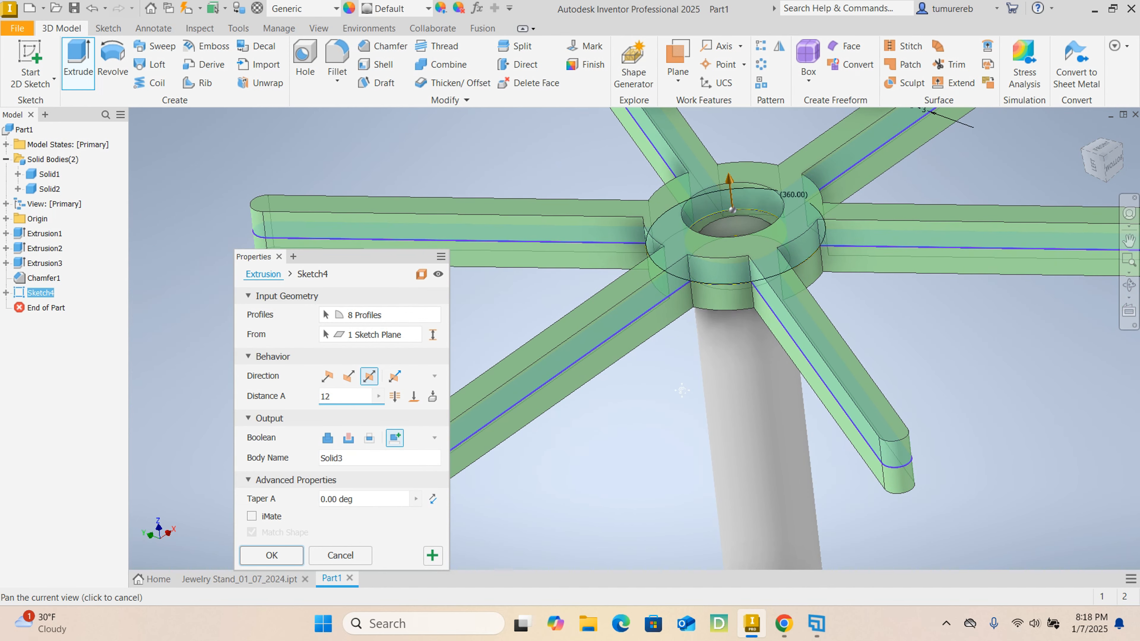
pyautogui.scroll(-3, 682, 393)
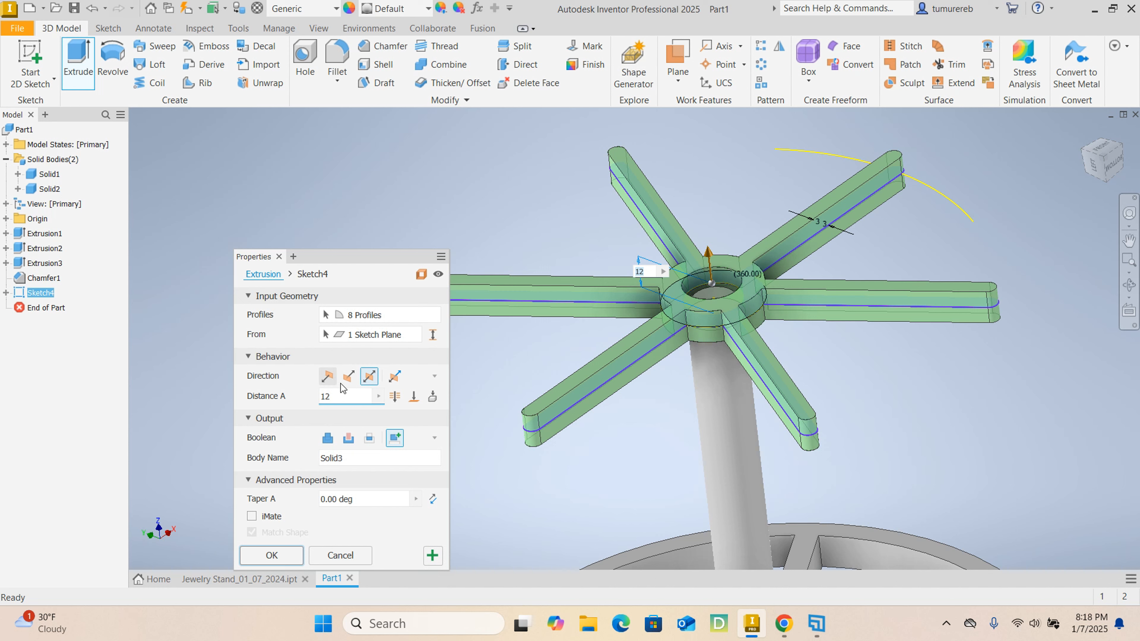
pyautogui.click(272, 556)
# - Inspect the new hub opening and highlight the upper arm body and the post body in turn
pyautogui.scroll(5, 695, 287)
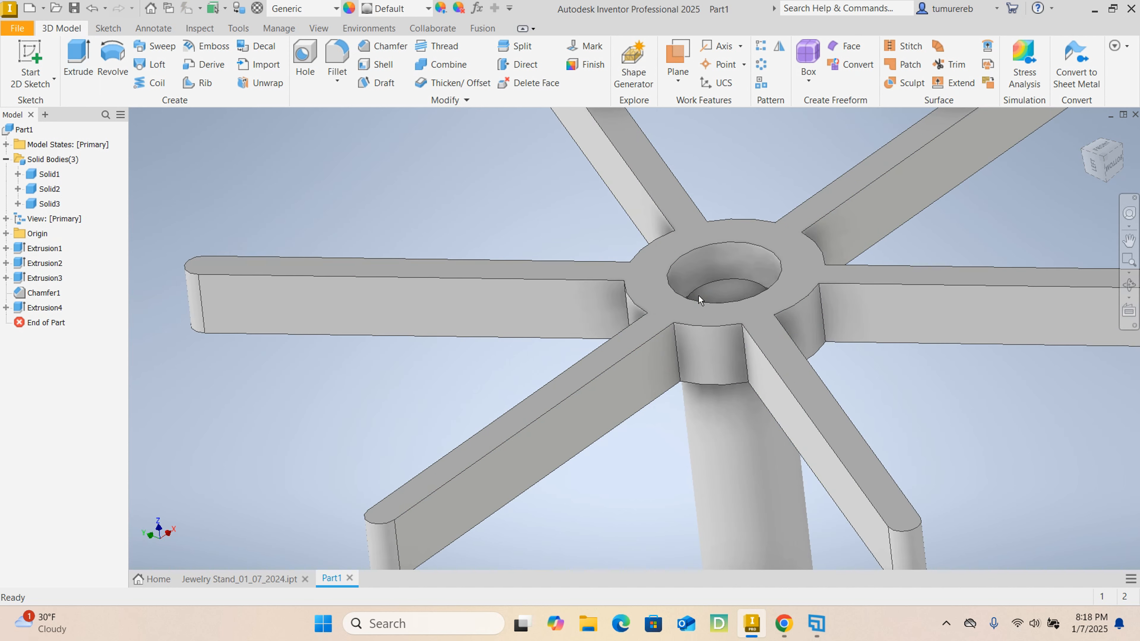
pyautogui.scroll(-3, 698, 295)
pyautogui.click(51, 204)
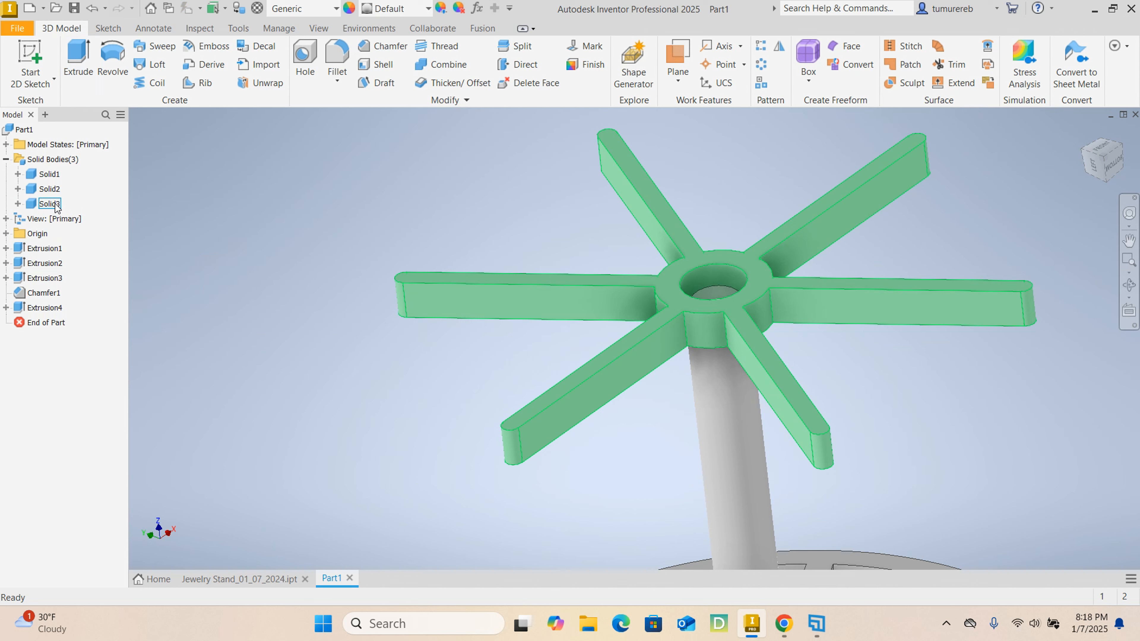
pyautogui.click(55, 203)
pyautogui.click(226, 220)
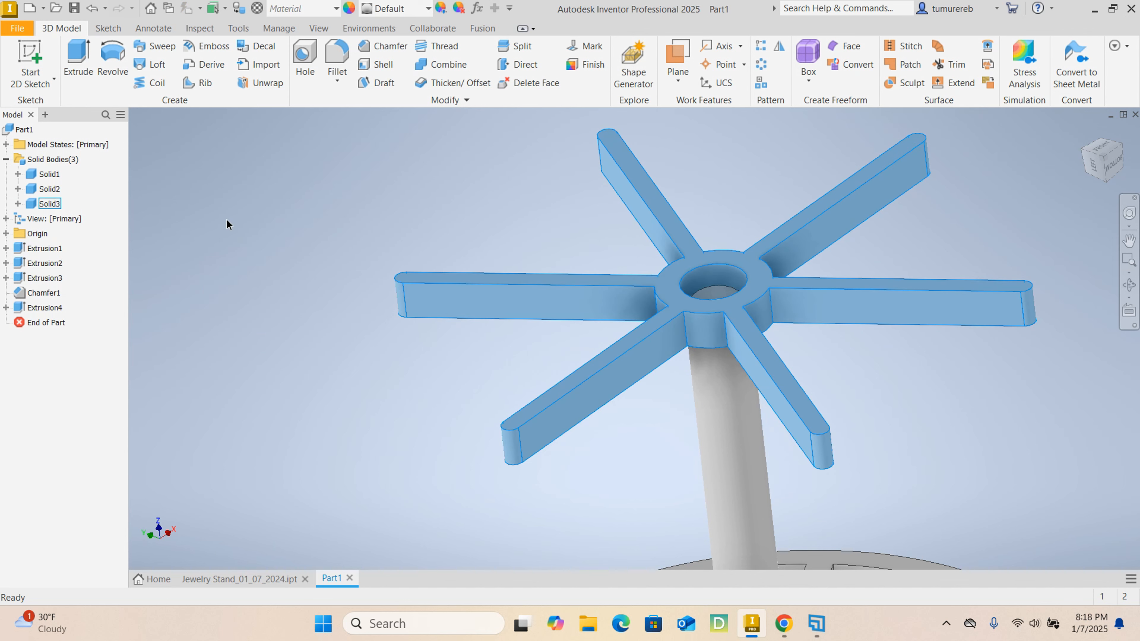
pyautogui.click(53, 189)
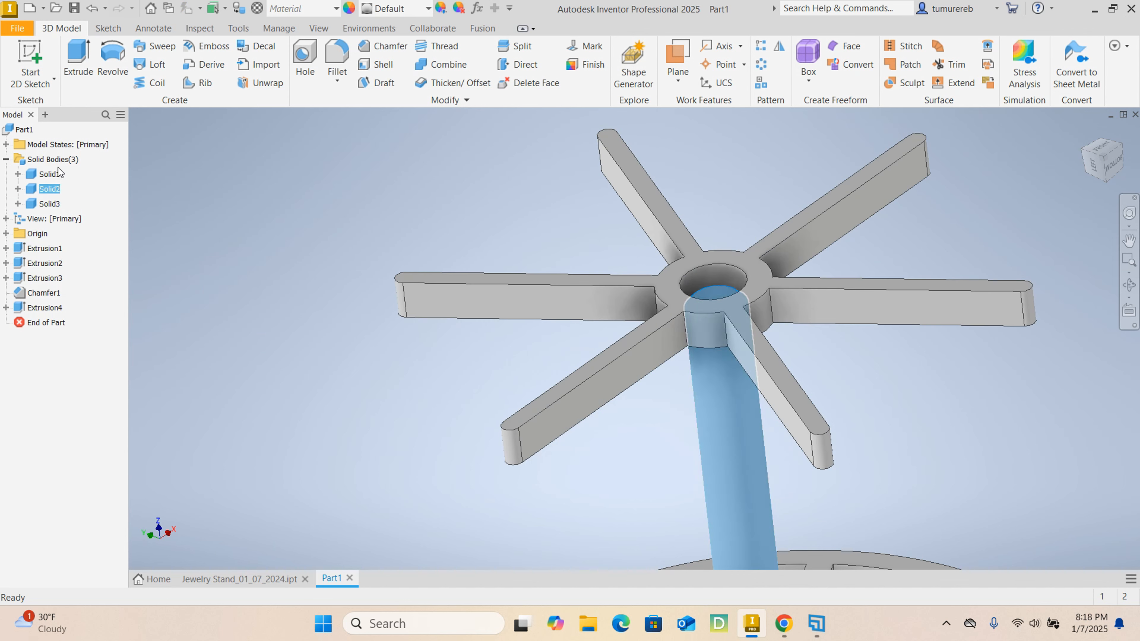
# - Hide the base body and the post body so only the upper arm body remains shown
pyautogui.keyDown('ctrl'); pyautogui.click(49, 174); pyautogui.keyUp('ctrl')
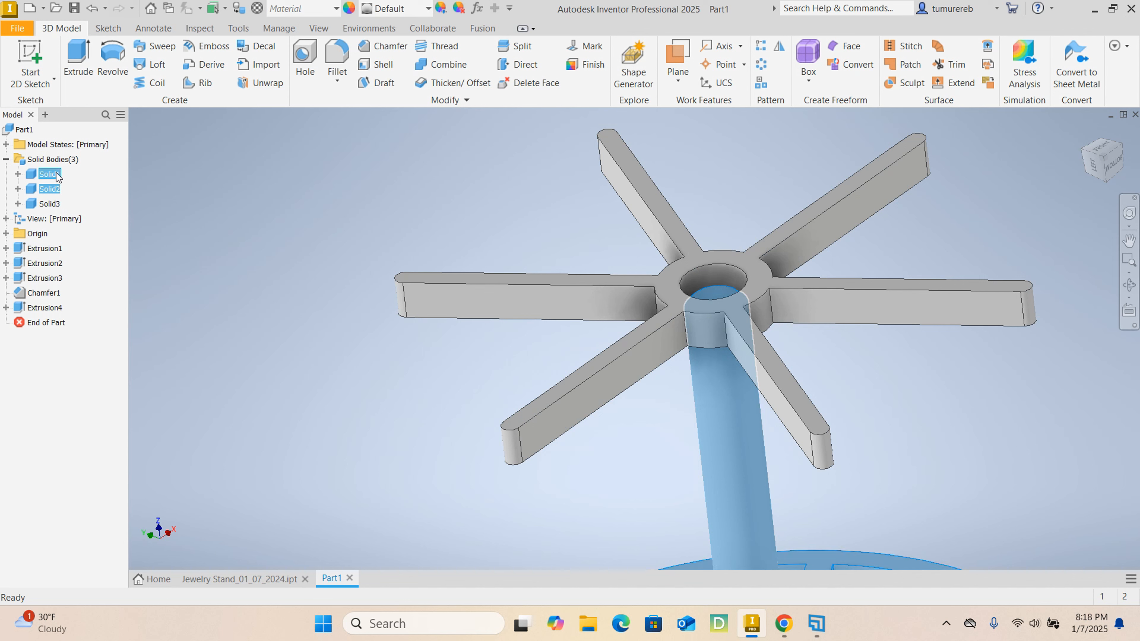
pyautogui.rightClick(57, 176)
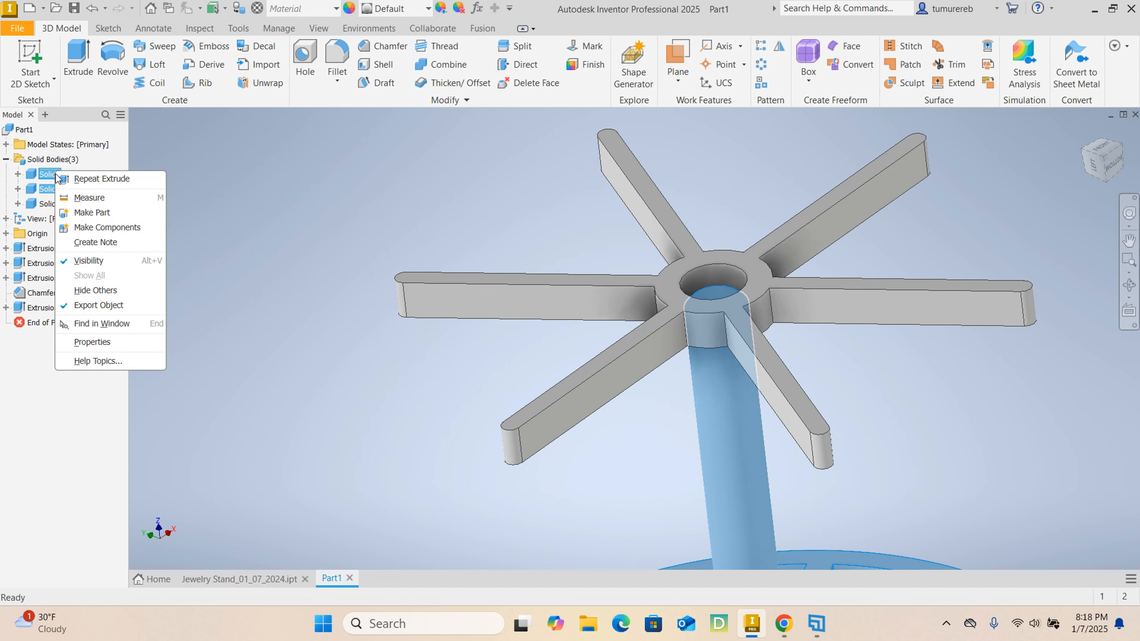
pyautogui.click(90, 260)
pyautogui.scroll(-3, 604, 300)
pyautogui.scroll(5, 610, 294)
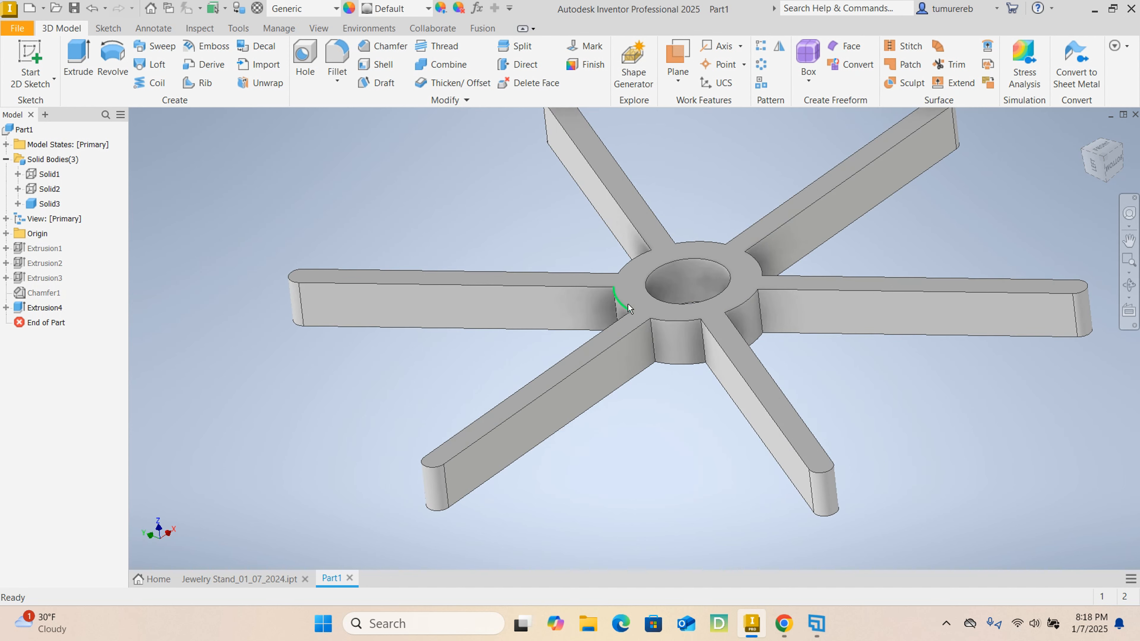
pyautogui.scroll(-3, 710, 298)
pyautogui.scroll(4, 699, 303)
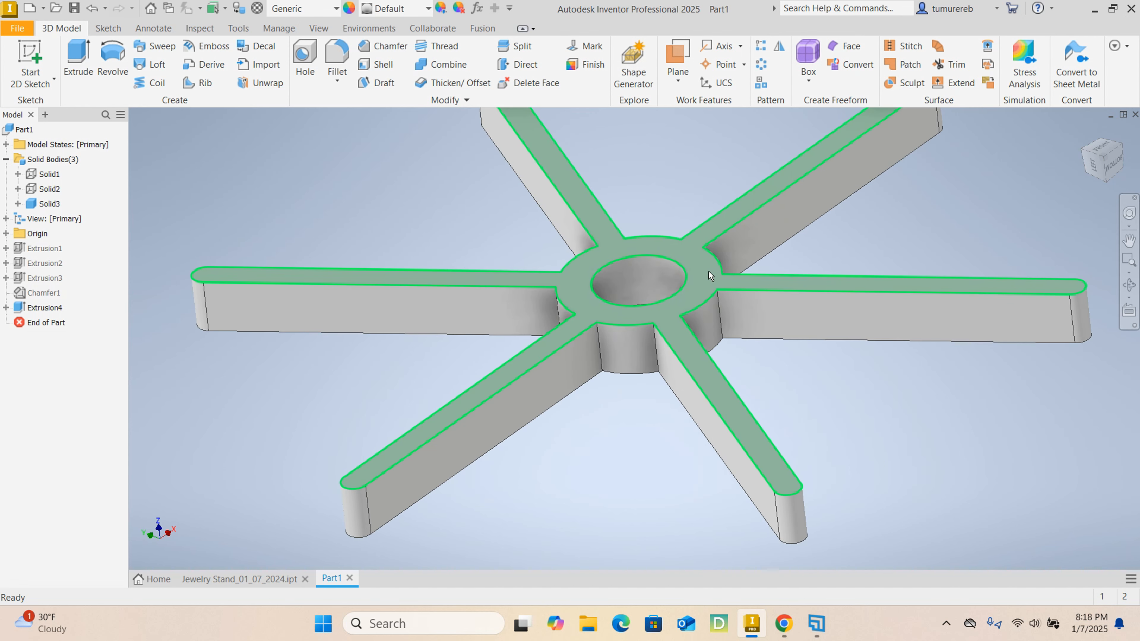
# - Start a sketch on the top face of the hub and arms, and project the hub's bore edge into it
pyautogui.click(704, 278)
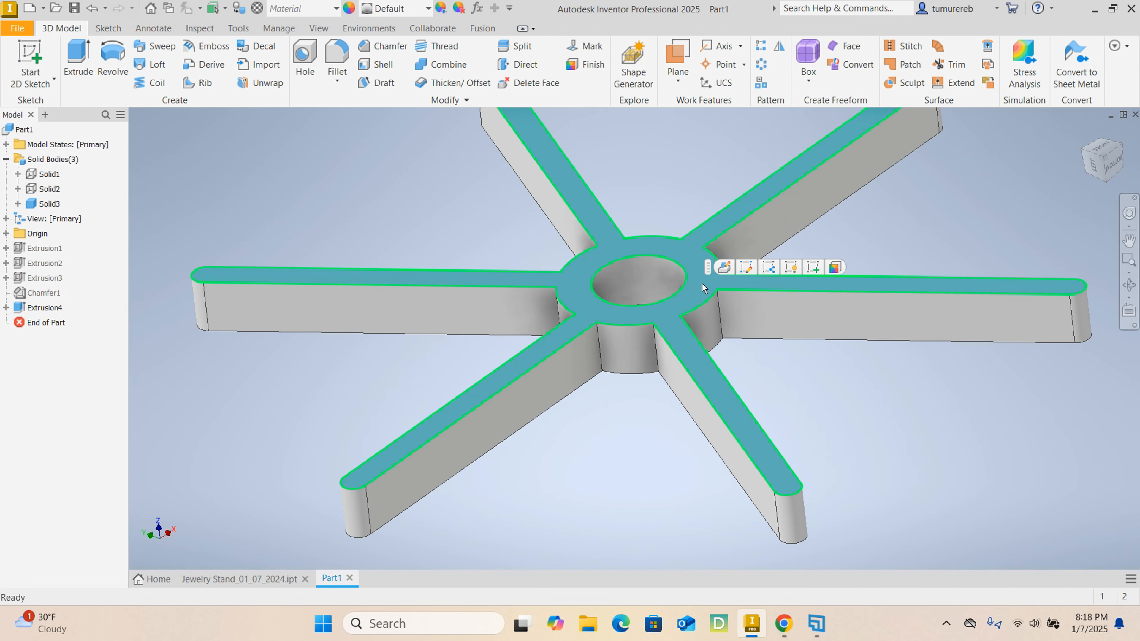
pyautogui.click(814, 268)
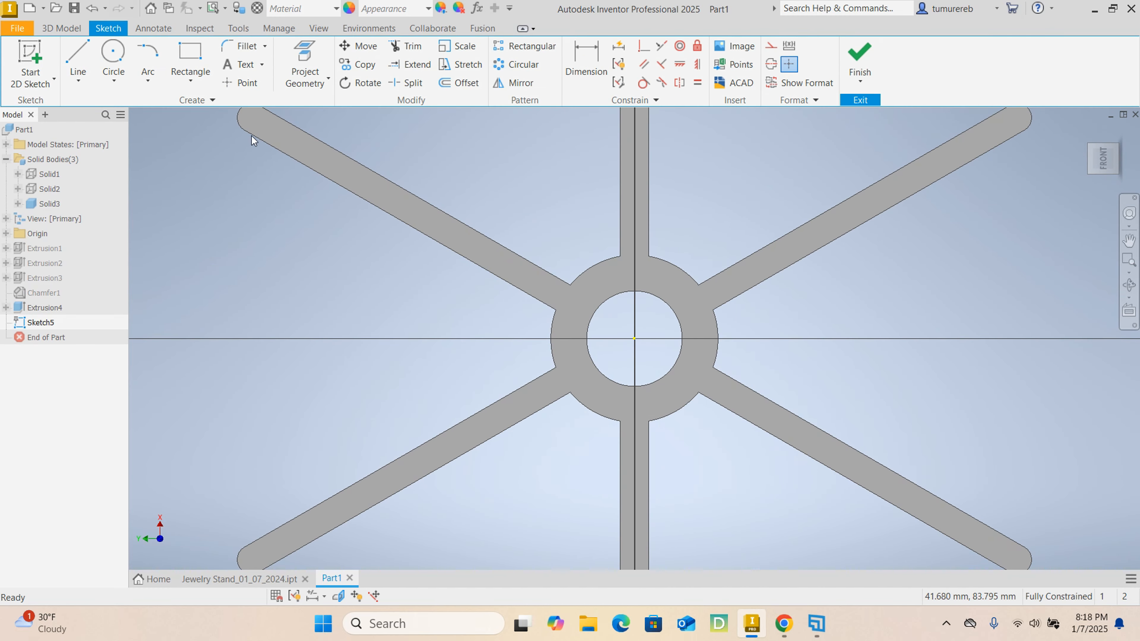
pyautogui.click(290, 61)
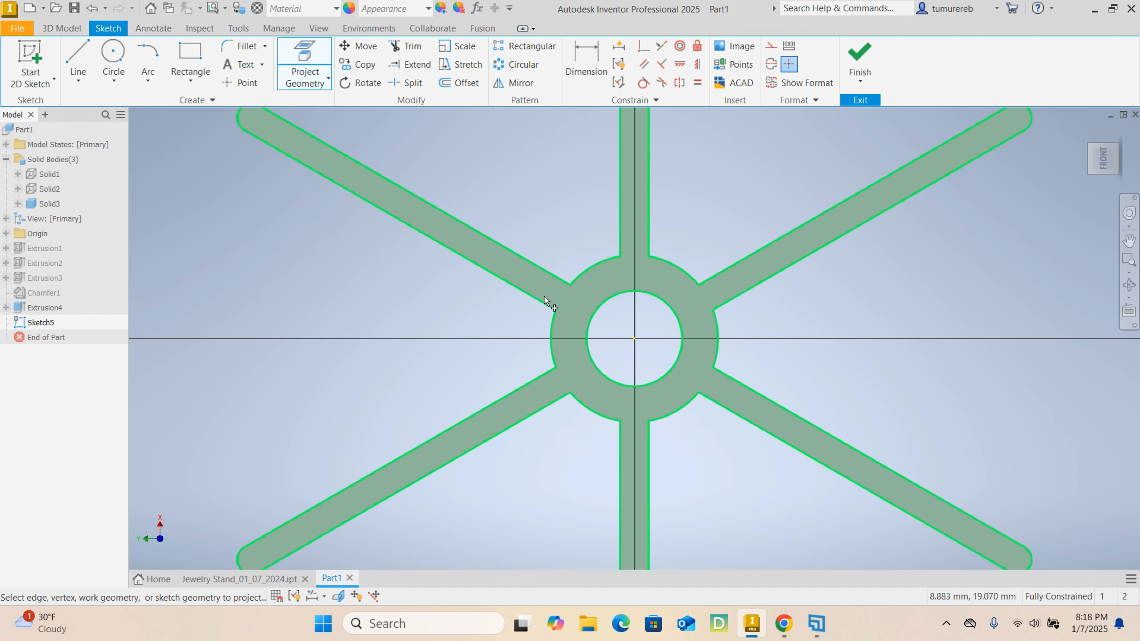
pyautogui.click(601, 307)
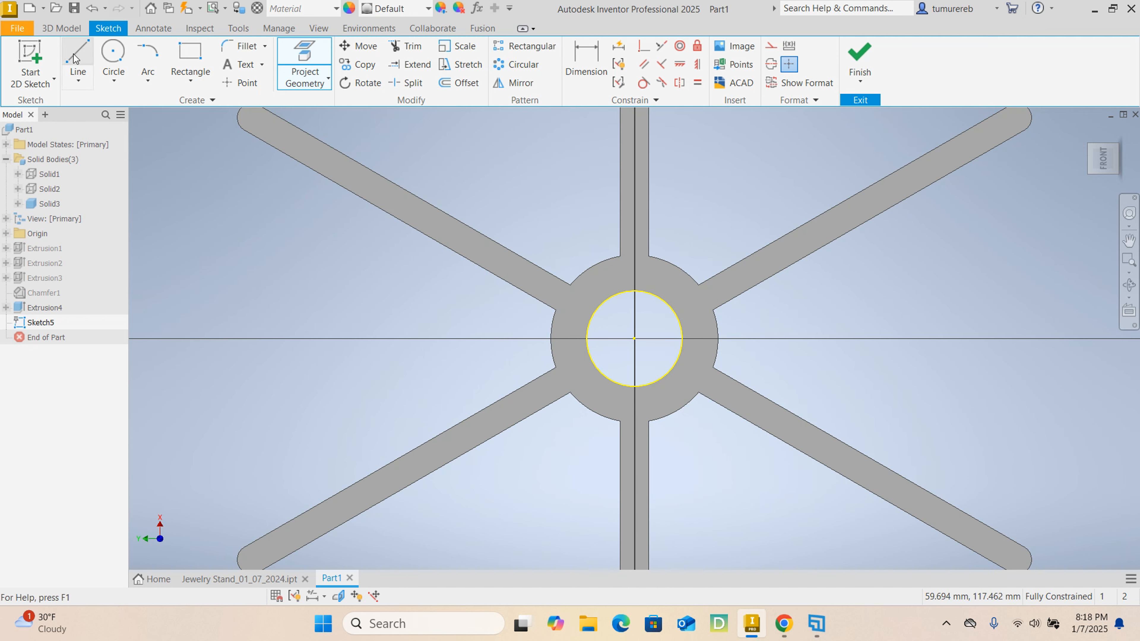
# - Sketch a circle of 17.5 mm radius concentric with the bore, snapped to the hub's outer edge where an arm meets it
pyautogui.click(114, 53)
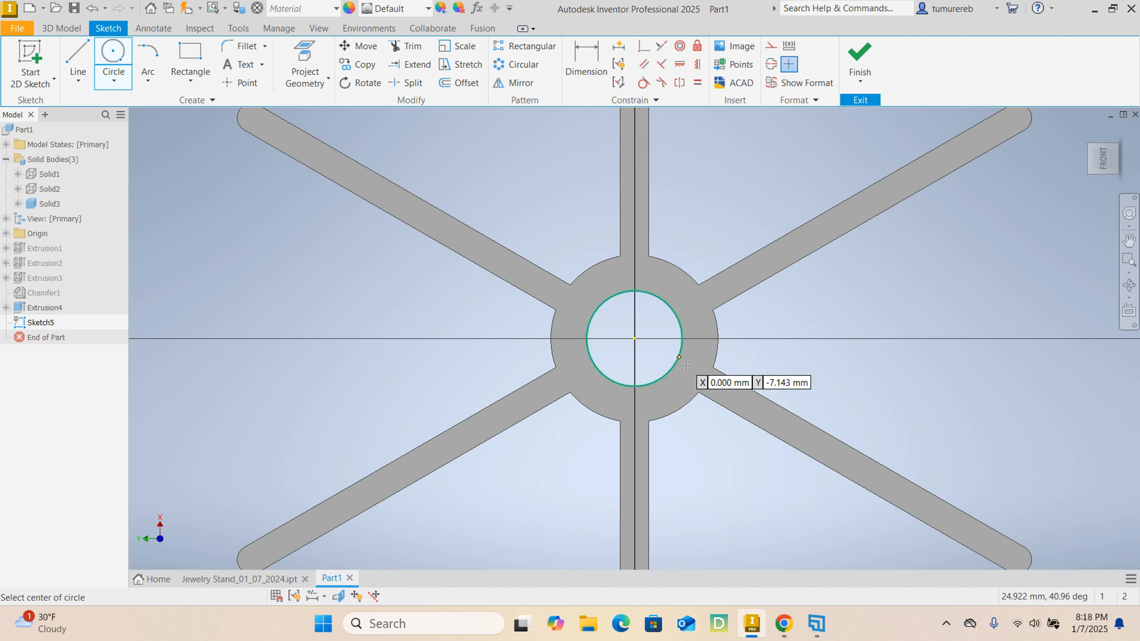
pyautogui.click(634, 338)
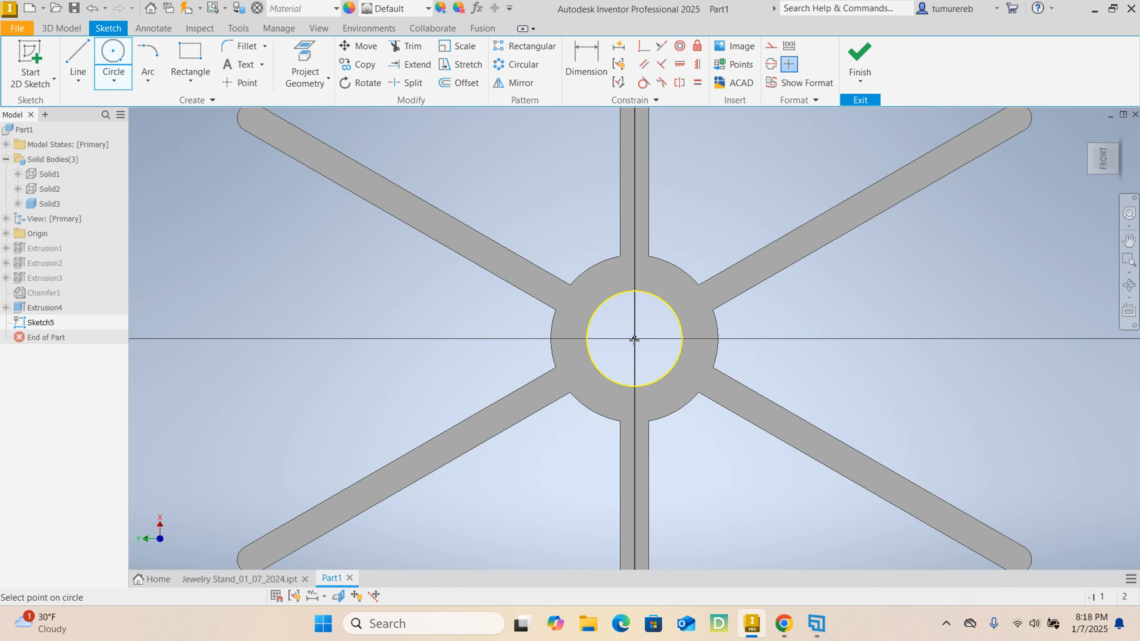
pyautogui.click(619, 257)
pyautogui.rightClick(396, 301)
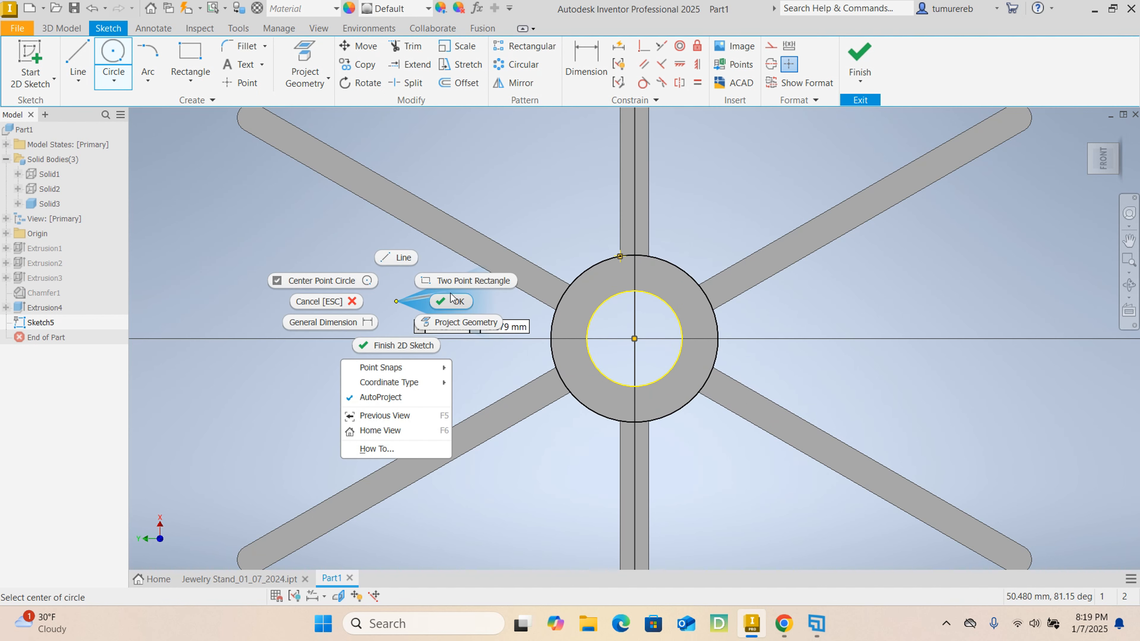
pyautogui.click(441, 302)
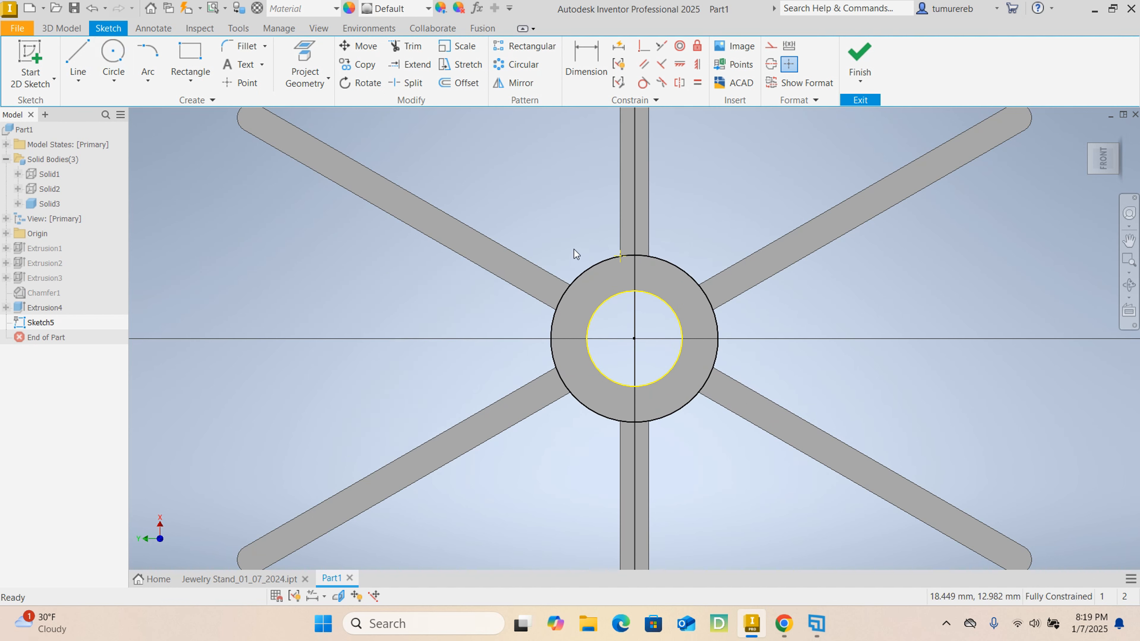
pyautogui.click(586, 53)
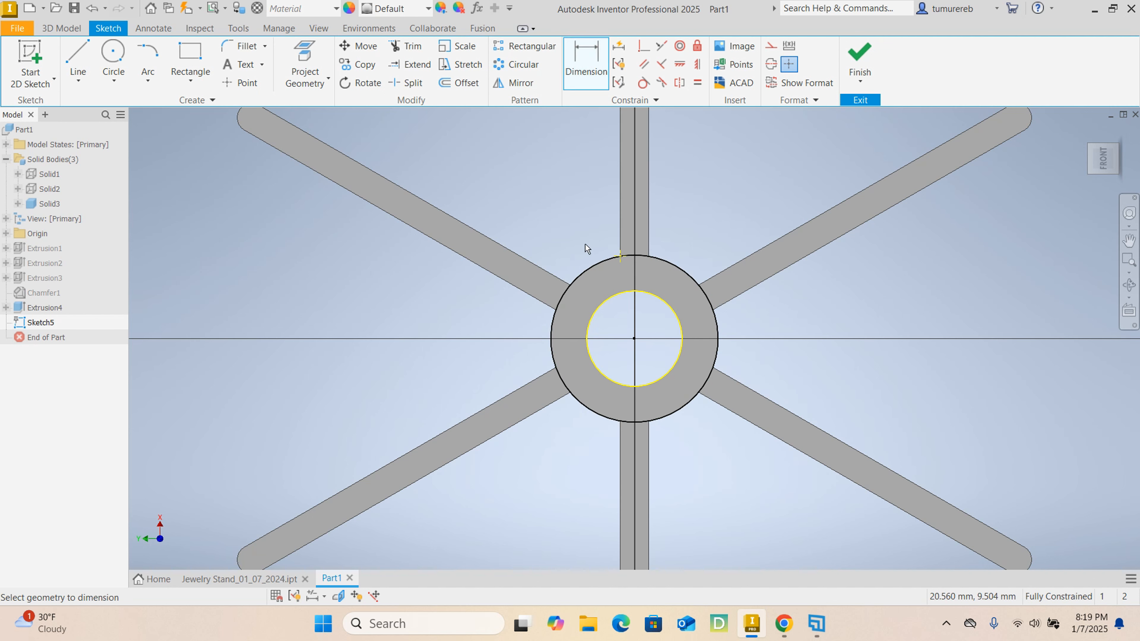
pyautogui.click(581, 271)
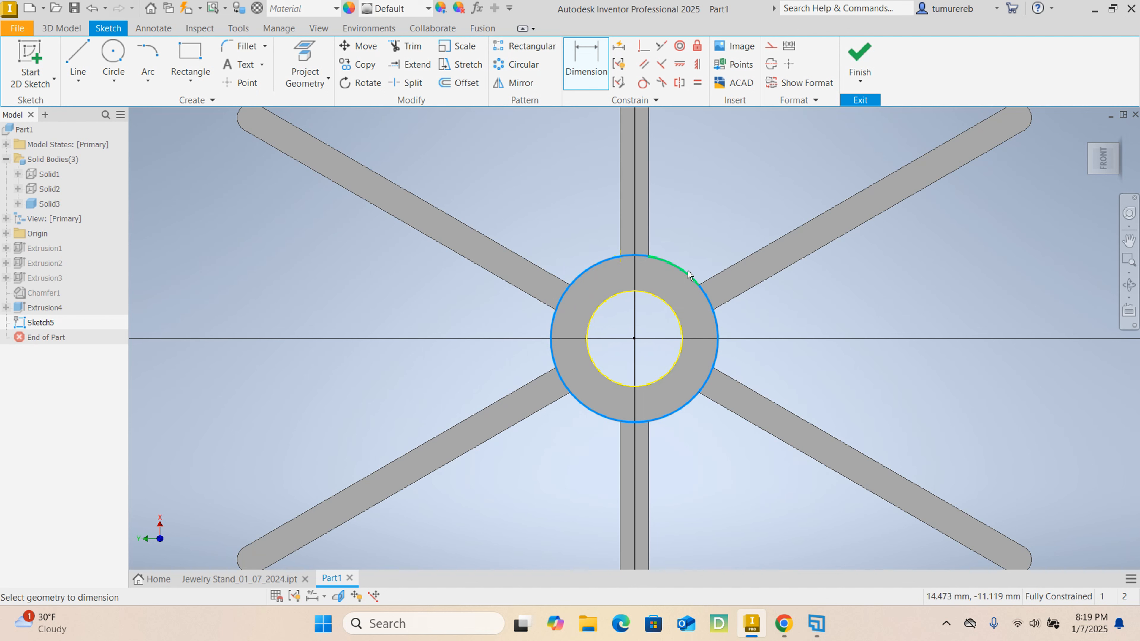
pyautogui.press('Escape')
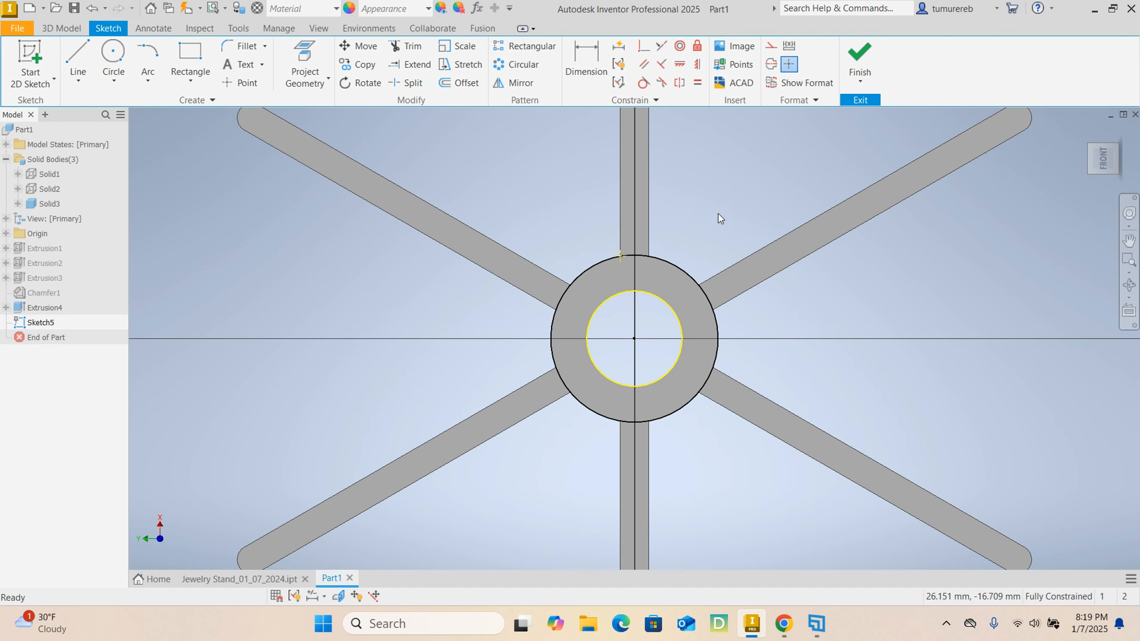
# - Finish the sketch and extrude the ring between the two circles 10 mm upward, joined to the arm body
pyautogui.click(857, 63)
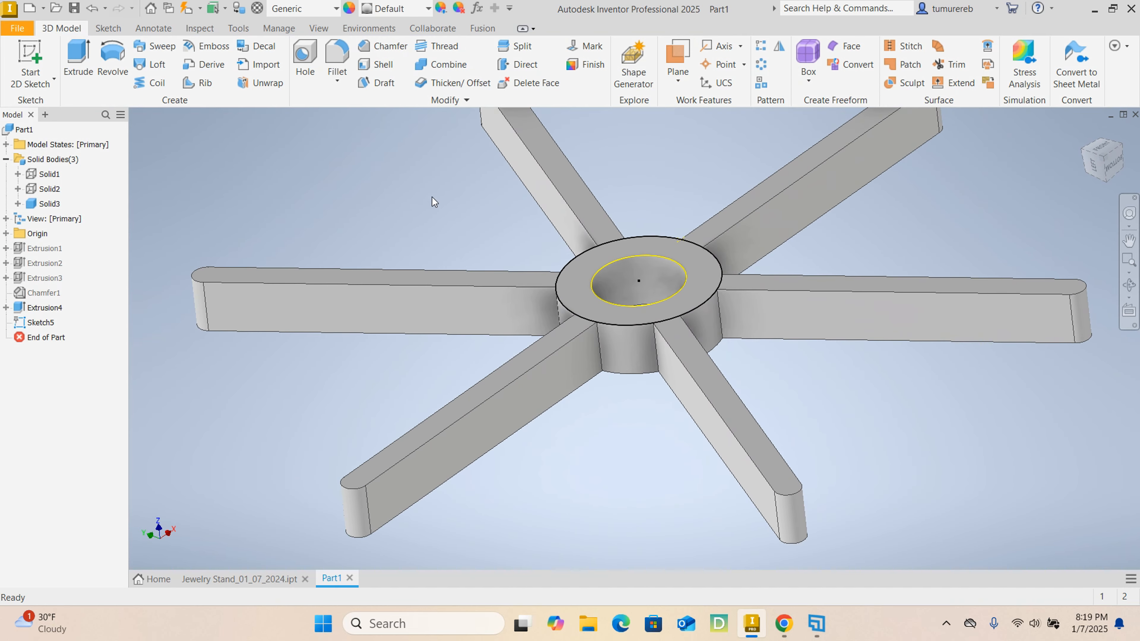
pyautogui.click(78, 63)
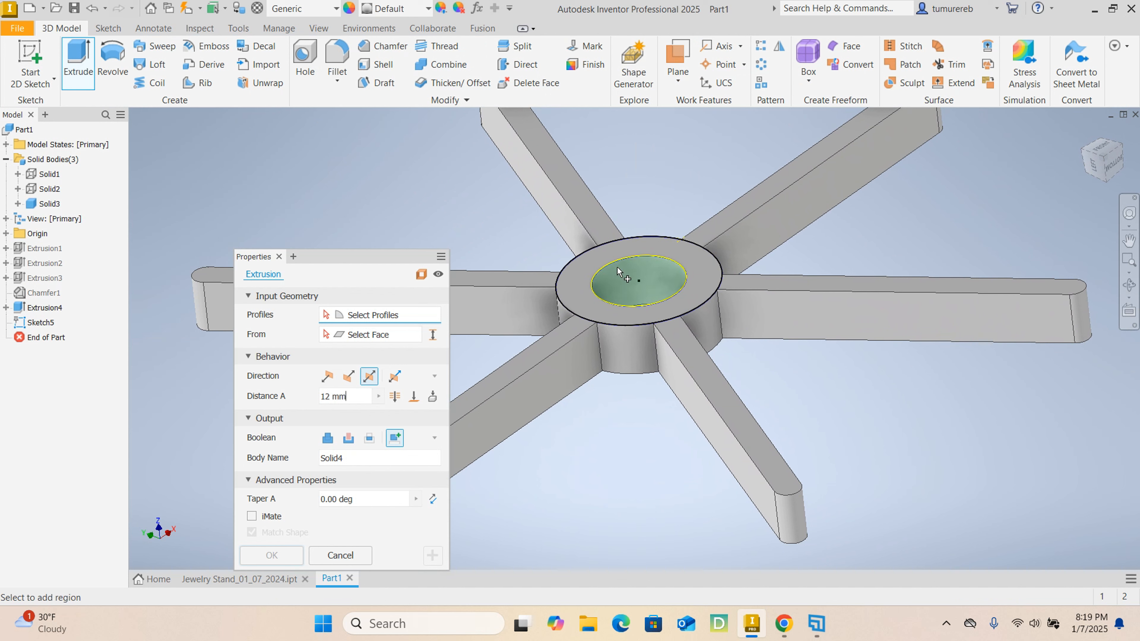
pyautogui.click(578, 279)
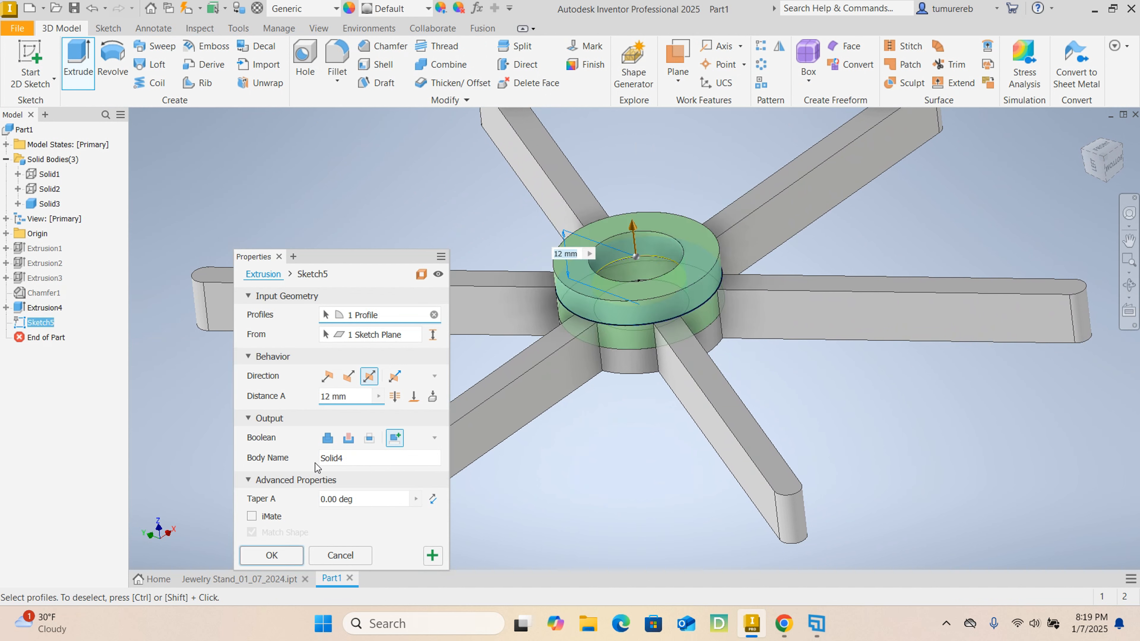
pyautogui.click(328, 438)
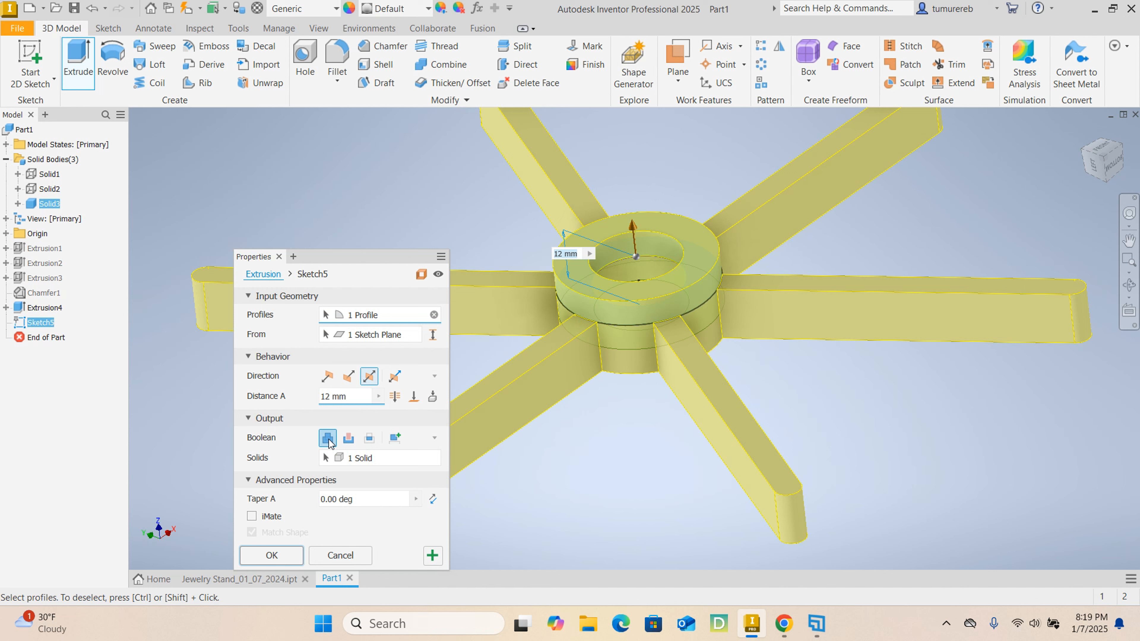
pyautogui.click(346, 400)
pyautogui.write('10')
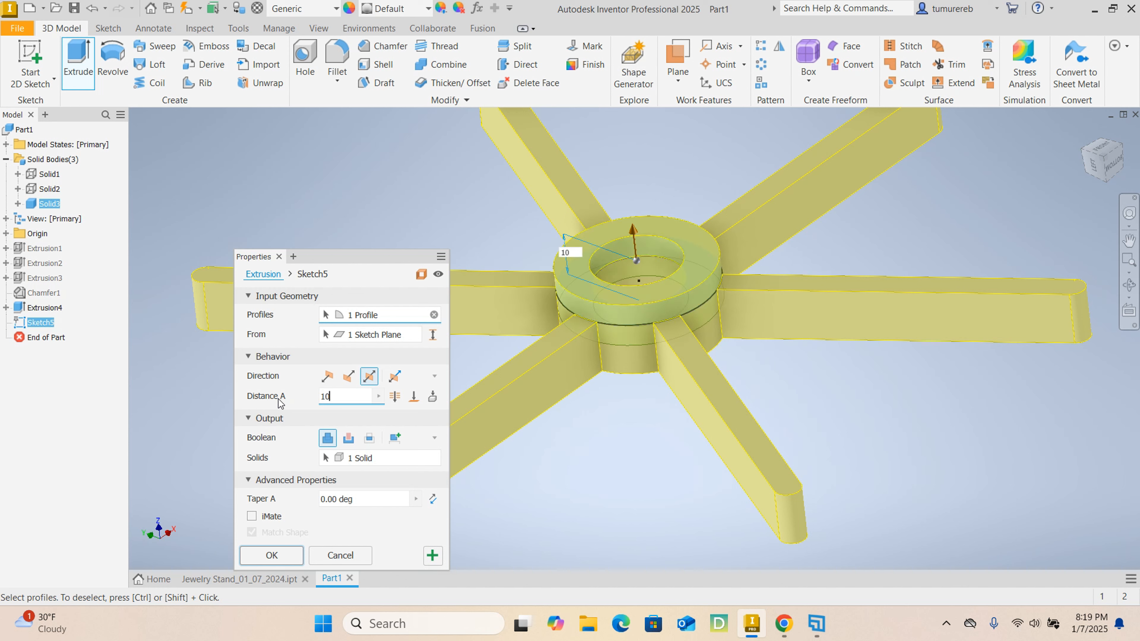
pyautogui.click(327, 377)
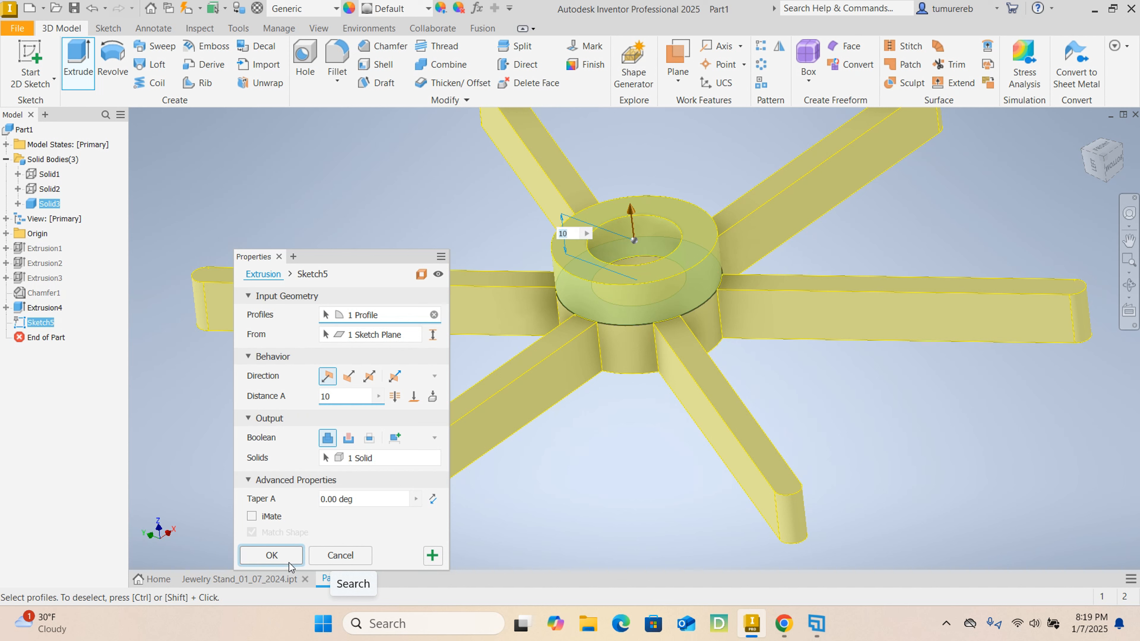
pyautogui.click(272, 555)
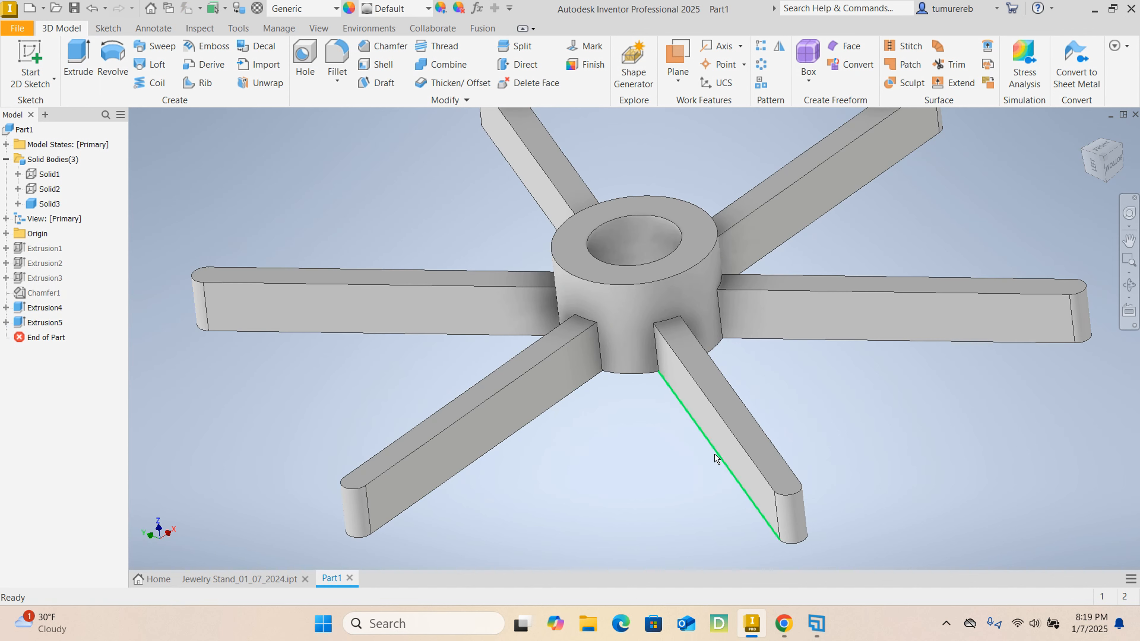
# - Switch to the finished Jewelry Stand_01_07_2024.ipt and examine the middle tier's hub and the notches along its arms
pyautogui.moveTo(716, 457)
pyautogui.keyDown('shift'); pyautogui.mouseDown(button='middle')
pyautogui.moveTo(523, 447)
pyautogui.moveTo(592, 440)
pyautogui.mouseUp(button='middle'); pyautogui.keyUp('shift')
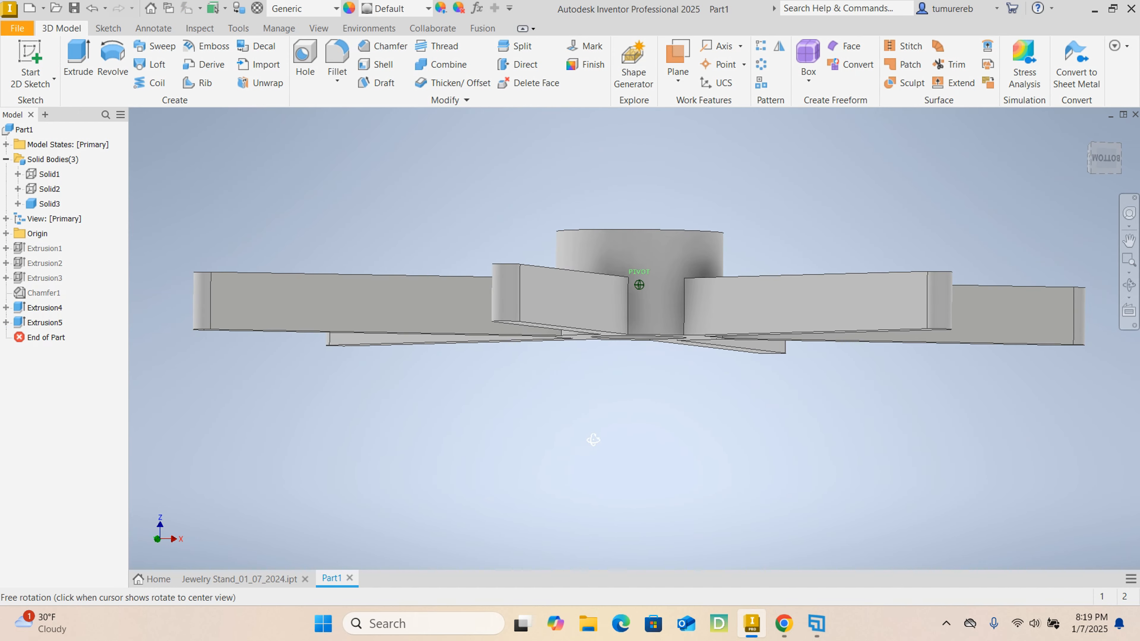
pyautogui.click(280, 579)
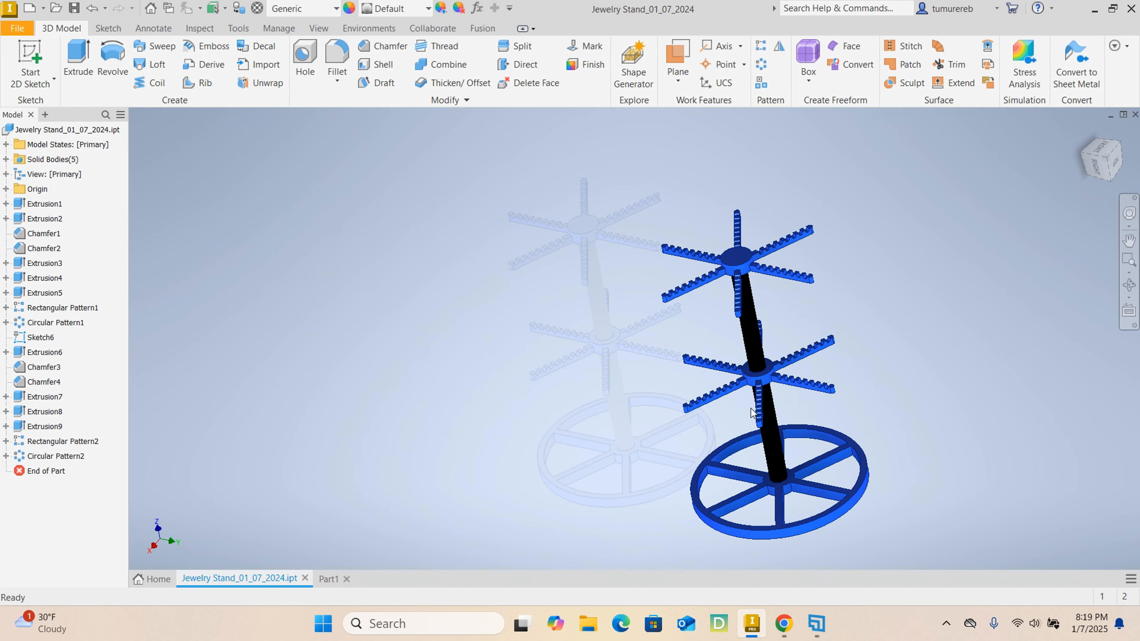
pyautogui.keyDown('shift'); pyautogui.moveTo(871, 394); pyautogui.dragTo(894, 376, button='middle'); pyautogui.keyUp('shift')
pyautogui.scroll(5, 757, 380)
pyautogui.scroll(5, 662, 372)
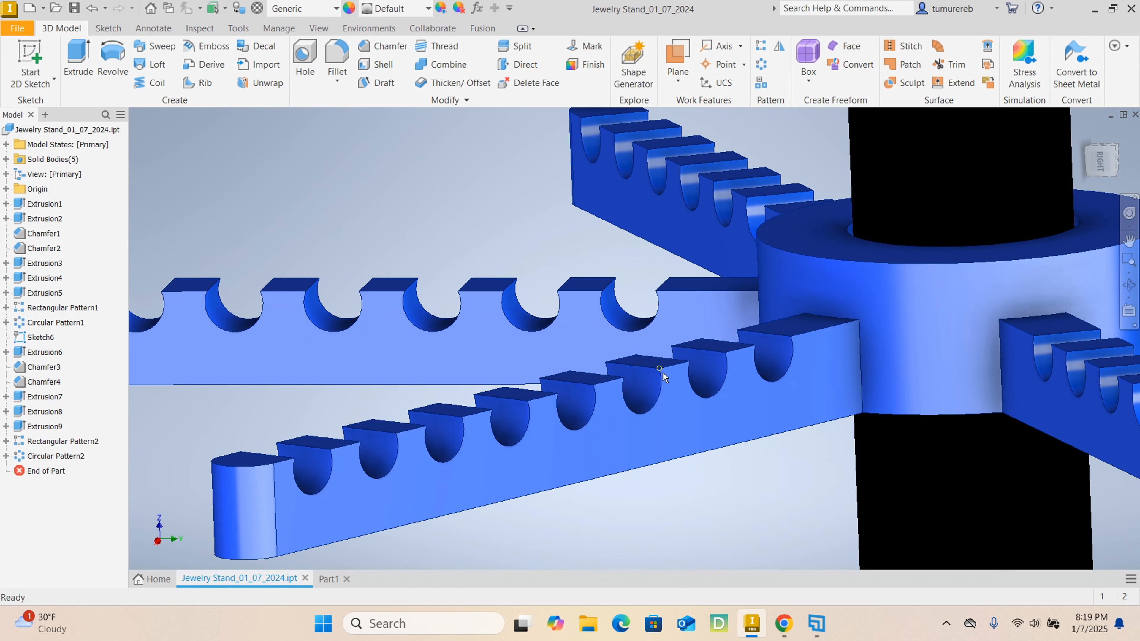
pyautogui.scroll(-5, 677, 397)
pyautogui.scroll(4, 676, 398)
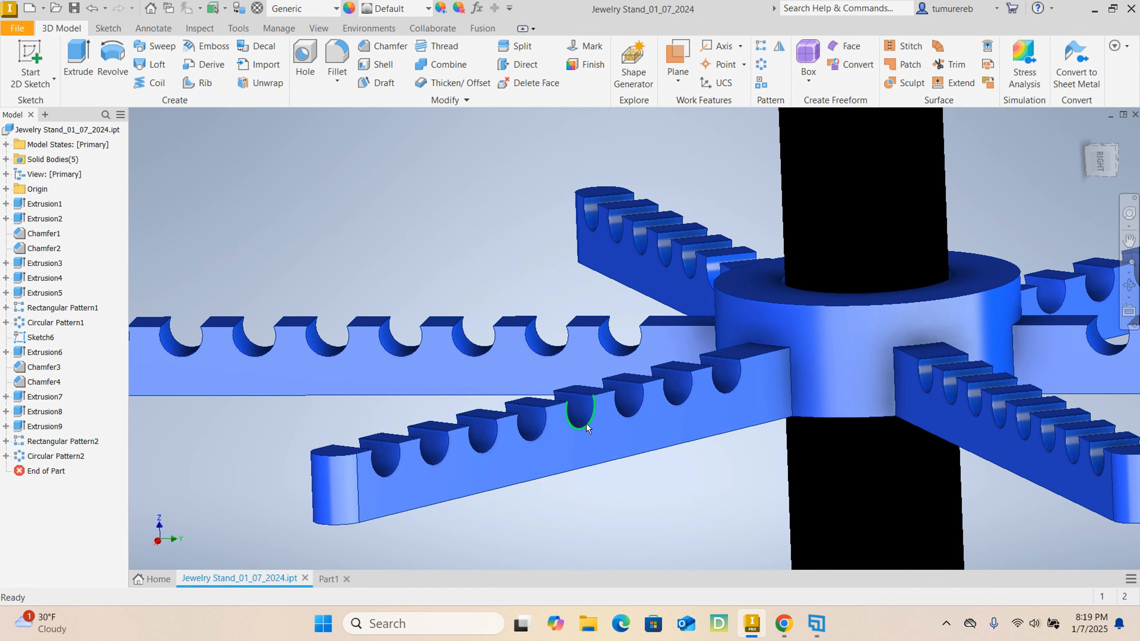
pyautogui.scroll(-5, 527, 431)
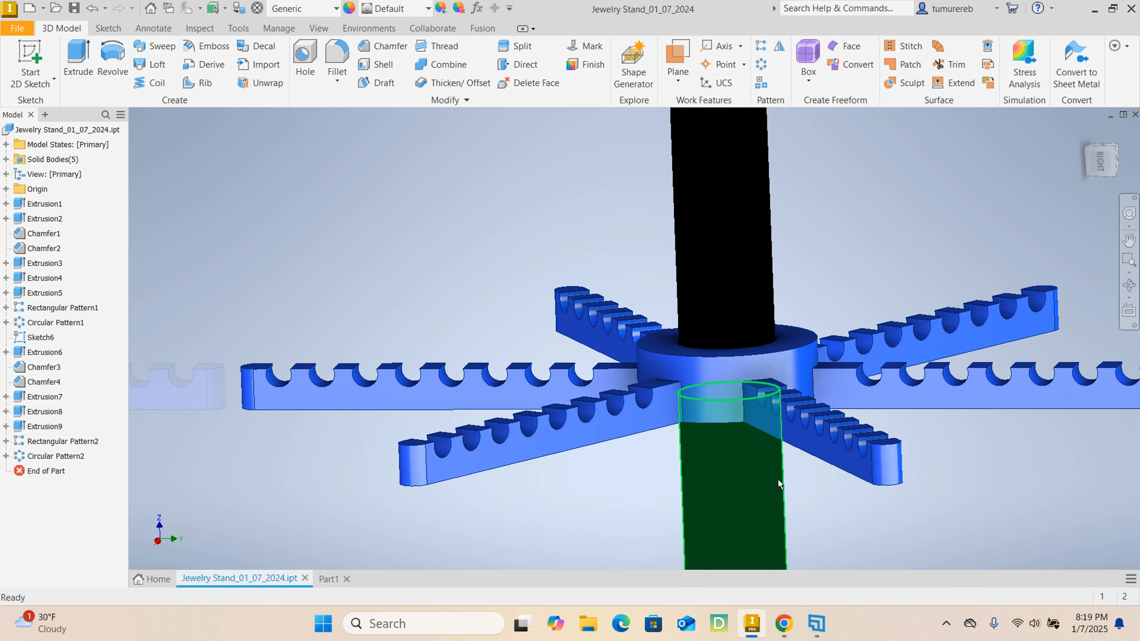
pyautogui.scroll(5, 875, 457)
pyautogui.scroll(-2, 854, 452)
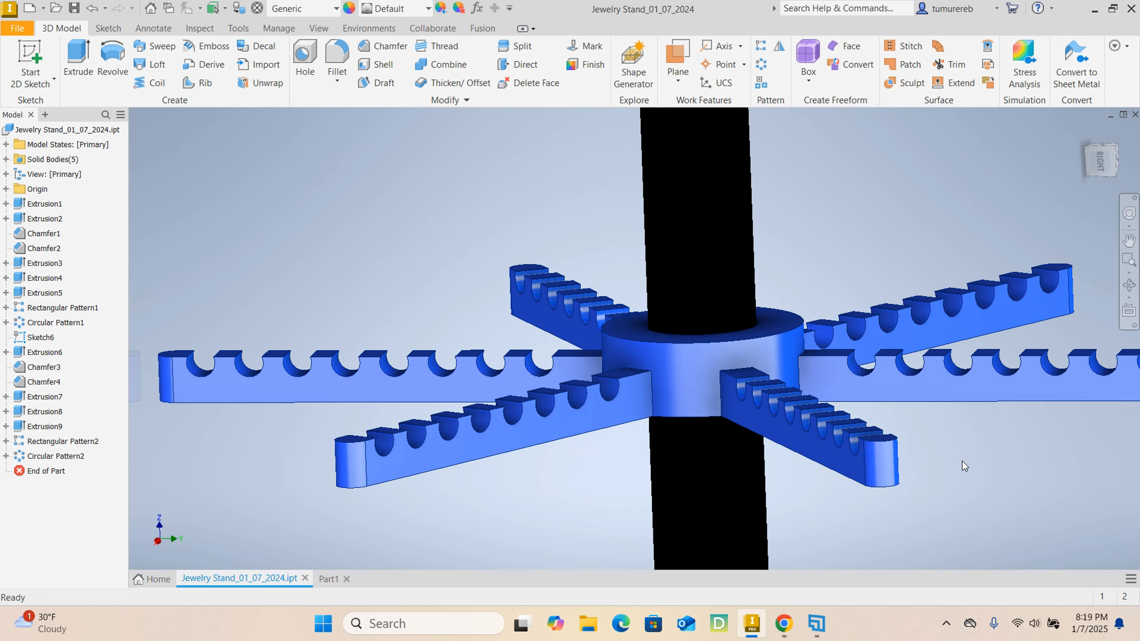
pyautogui.scroll(-2, 959, 461)
pyautogui.scroll(-5, 975, 456)
pyautogui.keyDown('shift'); pyautogui.moveTo(648, 381); pyautogui.dragTo(577, 461, button='middle'); pyautogui.keyUp('shift')
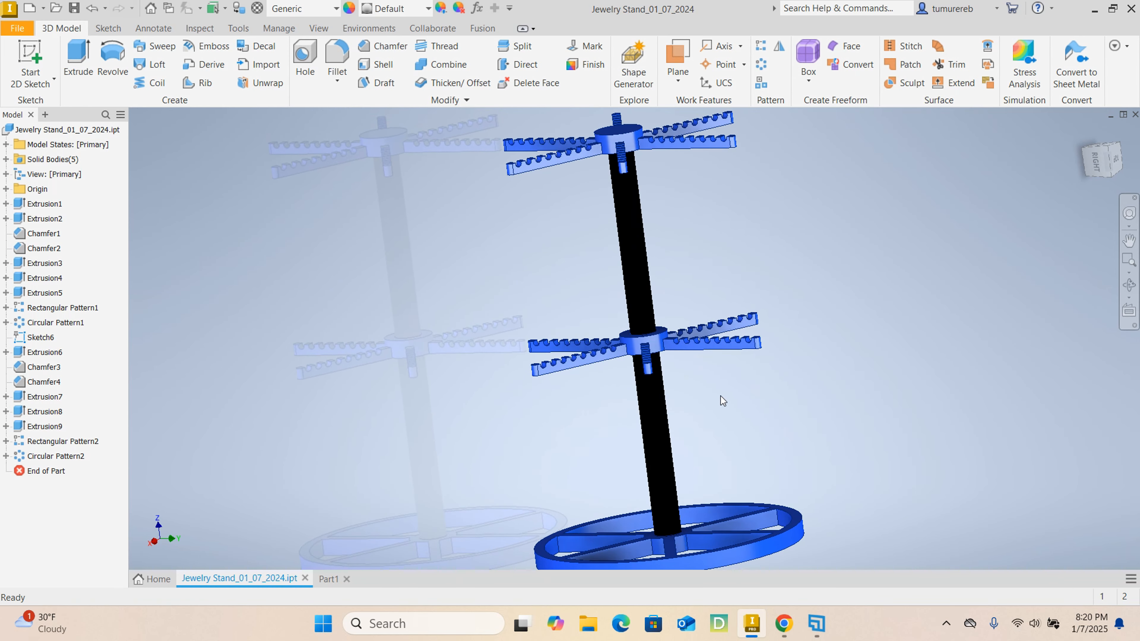
# - Examine the round notches along a single middle-tier arm up close, and return to Part1 with the raised hub viewed from above
pyautogui.keyDown('shift'); pyautogui.moveTo(720, 396); pyautogui.dragTo(768, 407, button='middle'); pyautogui.keyUp('shift')
pyautogui.scroll(6, 722, 359)
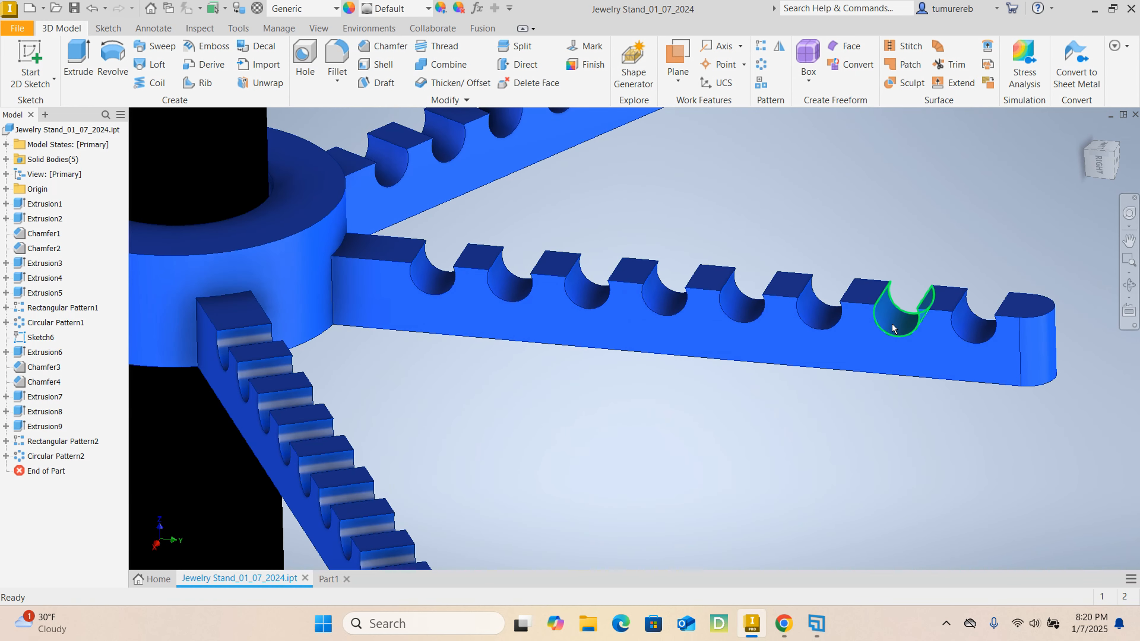
pyautogui.scroll(-4, 852, 323)
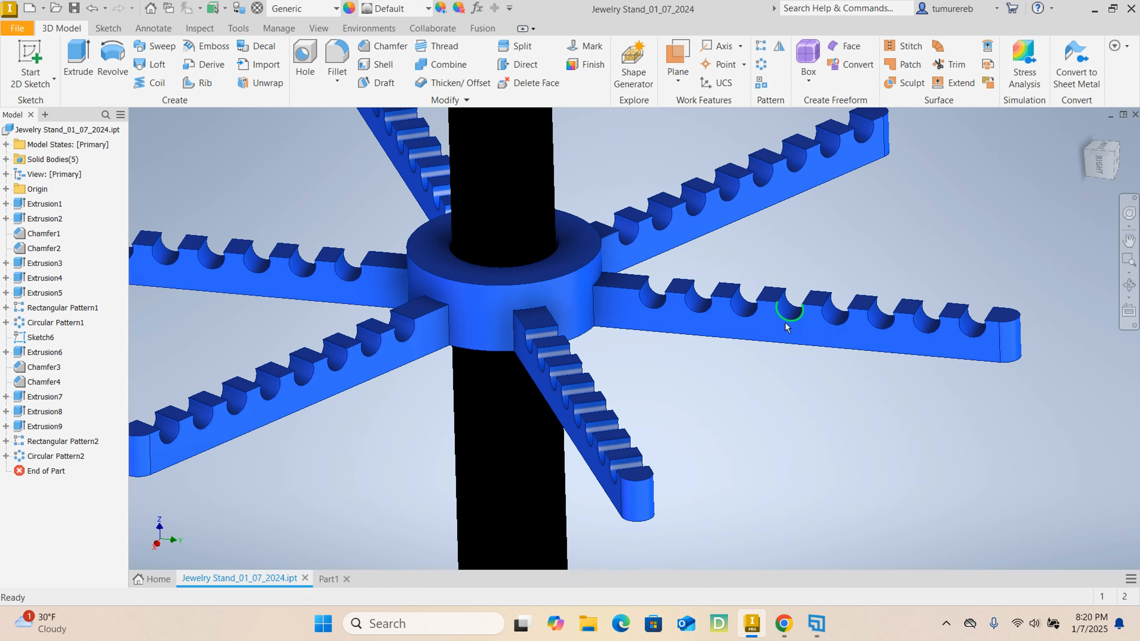
pyautogui.scroll(-3, 784, 322)
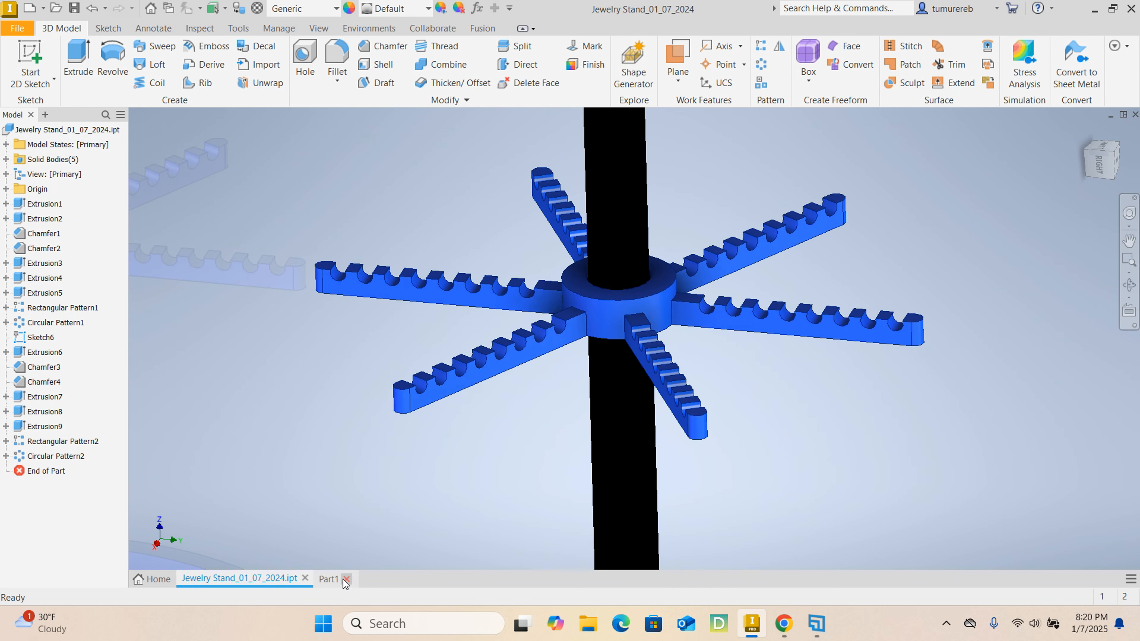
pyautogui.scroll(-4, 553, 455)
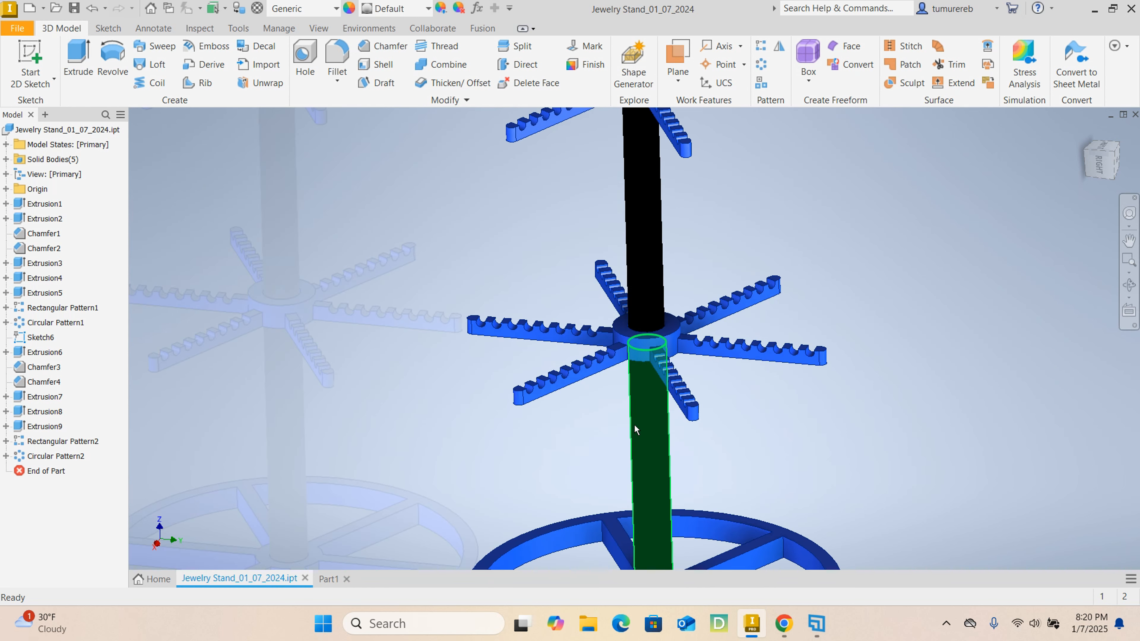
pyautogui.click(328, 579)
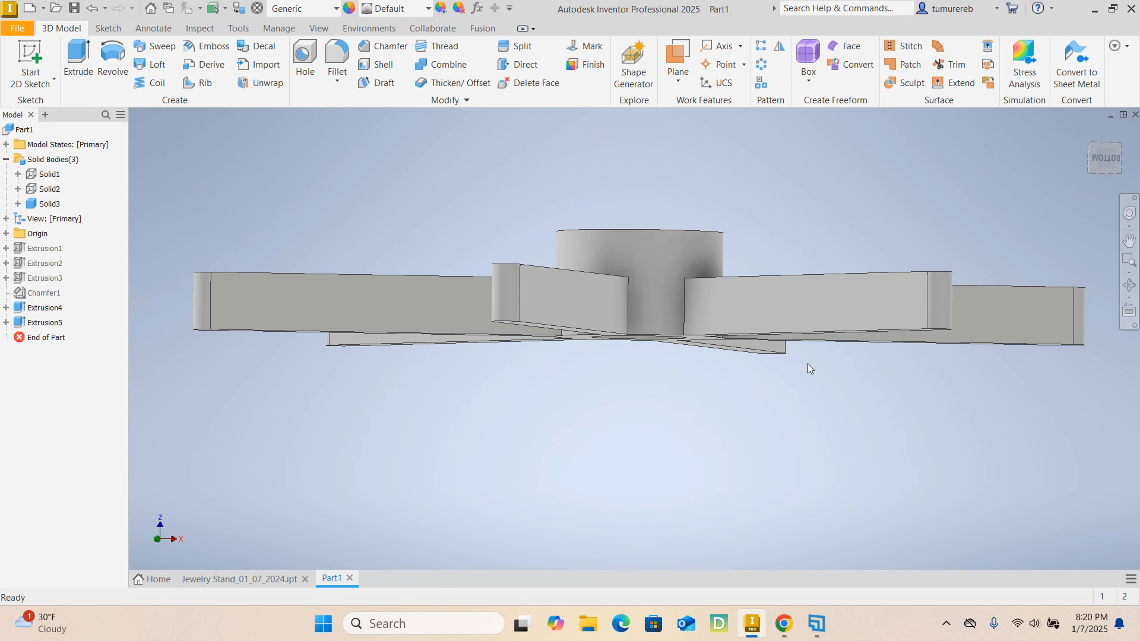
pyautogui.keyDown('shift'); pyautogui.moveTo(691, 460); pyautogui.dragTo(740, 468, button='middle'); pyautogui.keyUp('shift')
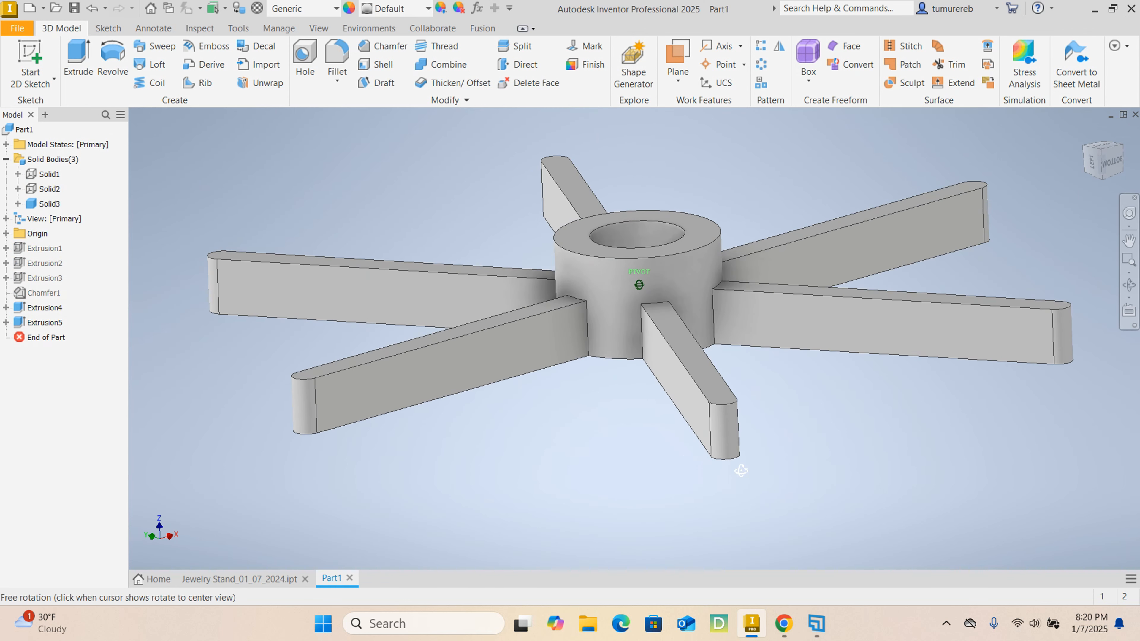
# - Start a sketch on the flat side face of one arm and slice the graphics at the sketch plane
pyautogui.click(915, 330)
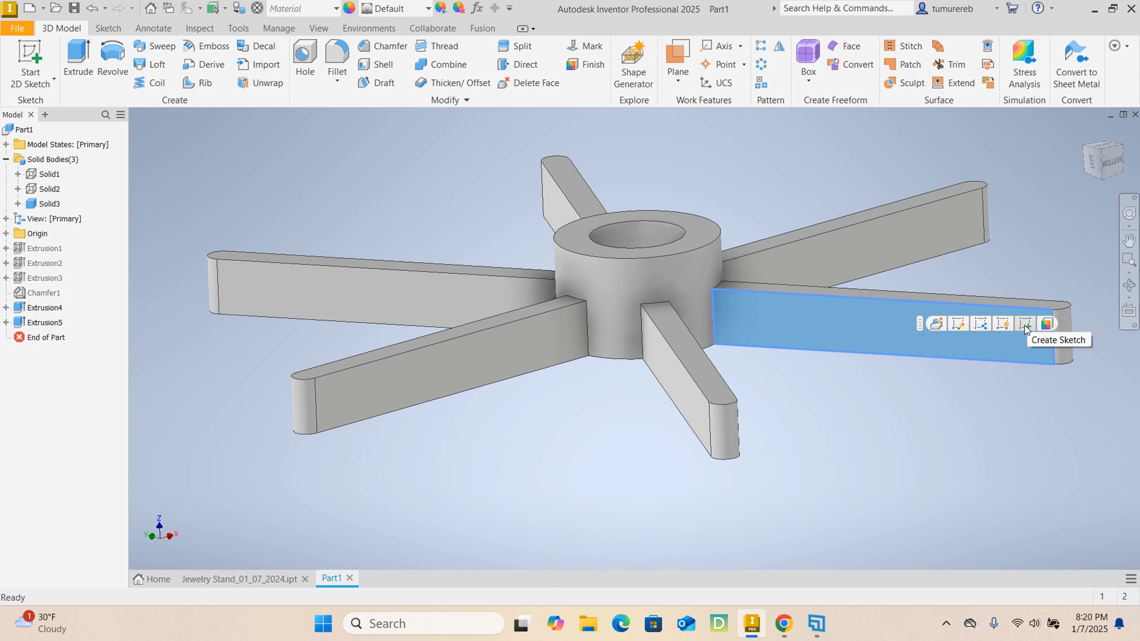
pyautogui.click(811, 409)
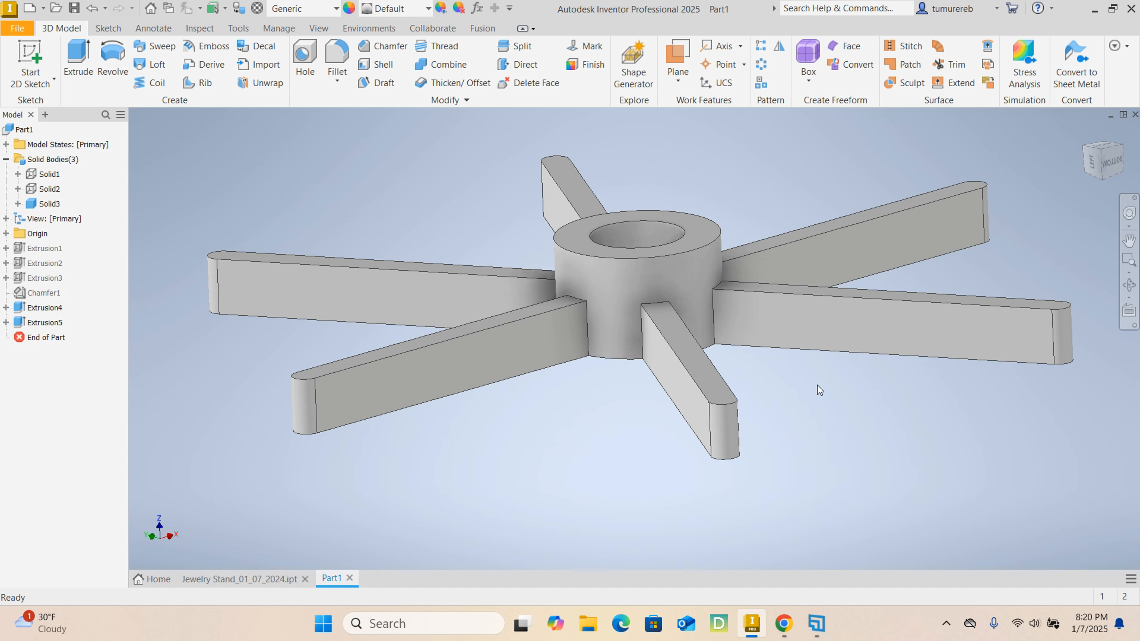
pyautogui.click(870, 338)
pyautogui.click(976, 328)
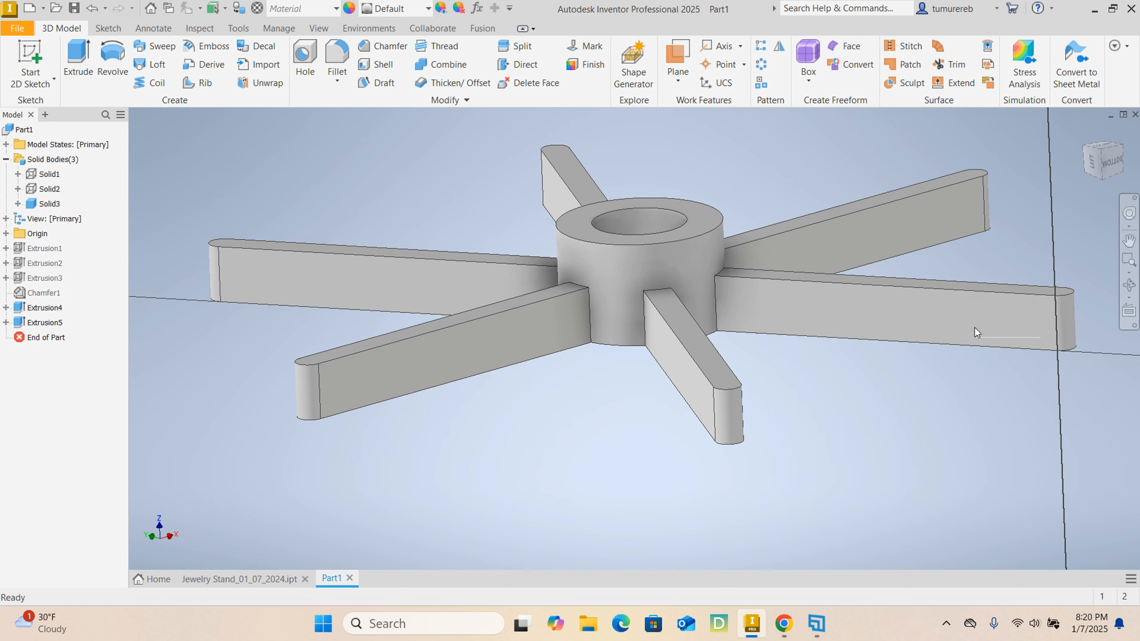
pyautogui.scroll(-6, 839, 395)
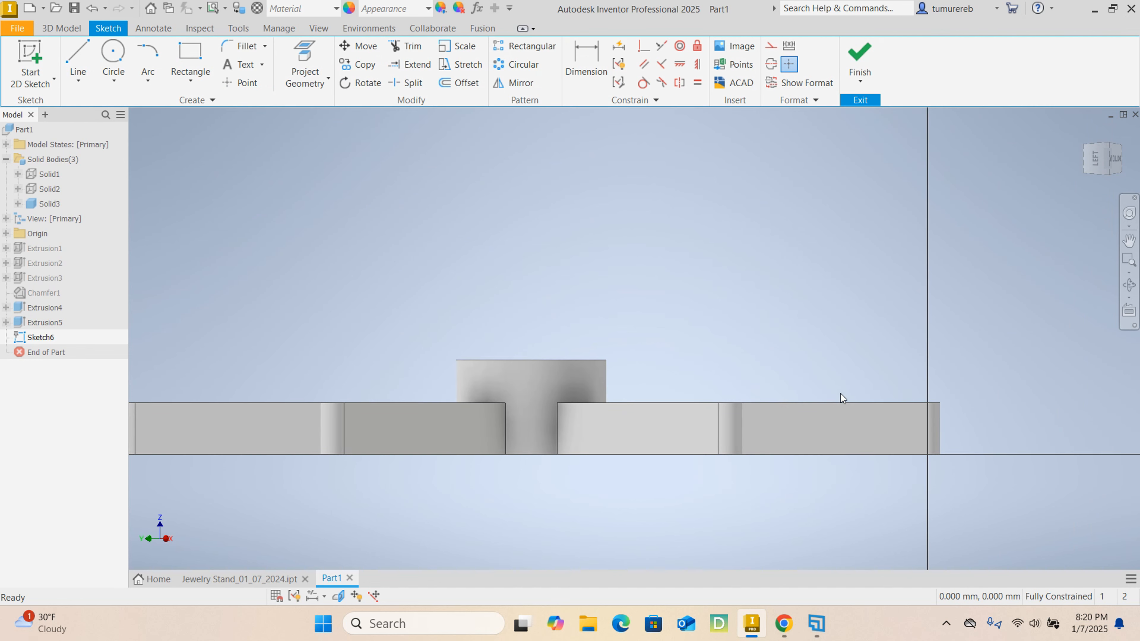
pyautogui.scroll(2, 842, 418)
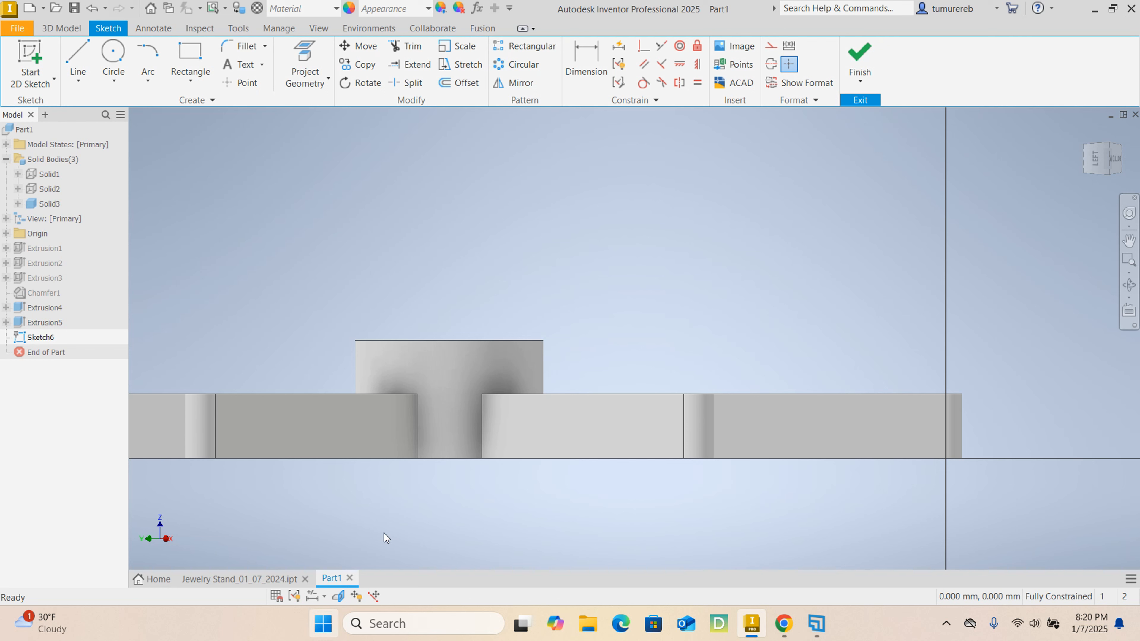
pyautogui.click(337, 598)
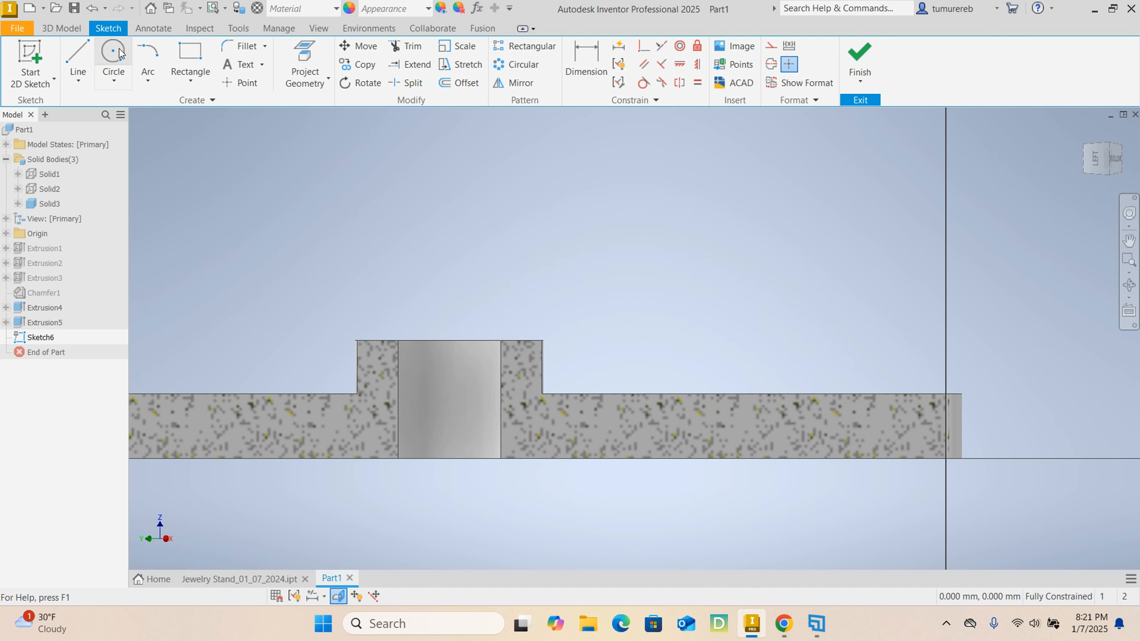
# - Sketch a circle of 5 mm diameter on the arm's side face near its outer end
pyautogui.click(110, 56)
pyautogui.click(884, 412)
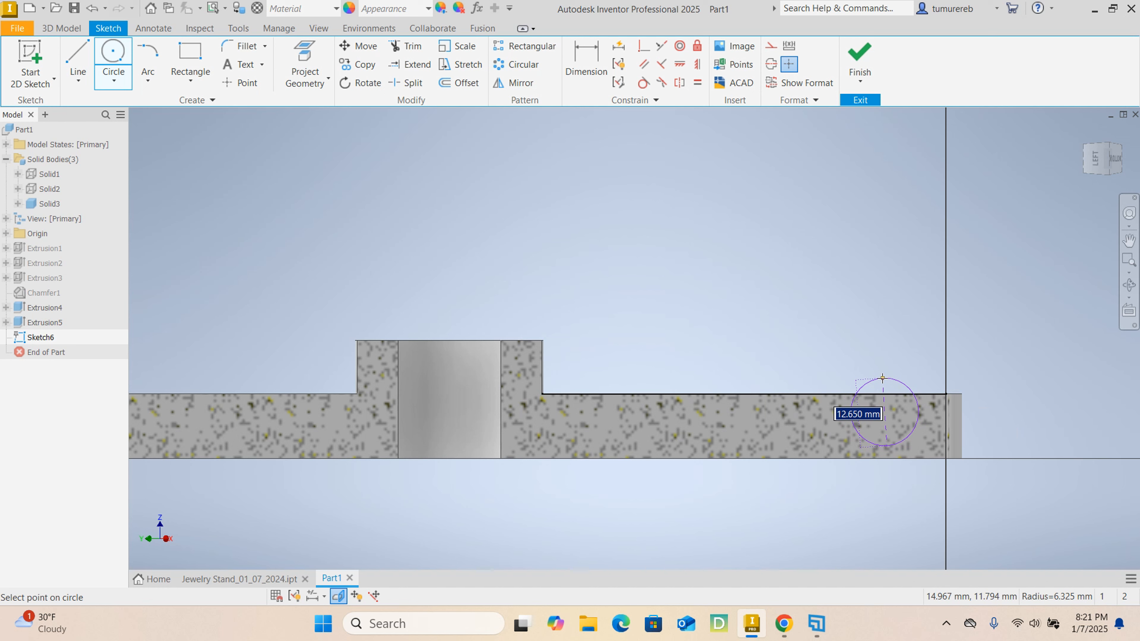
pyautogui.write('5')
pyautogui.press('Return')
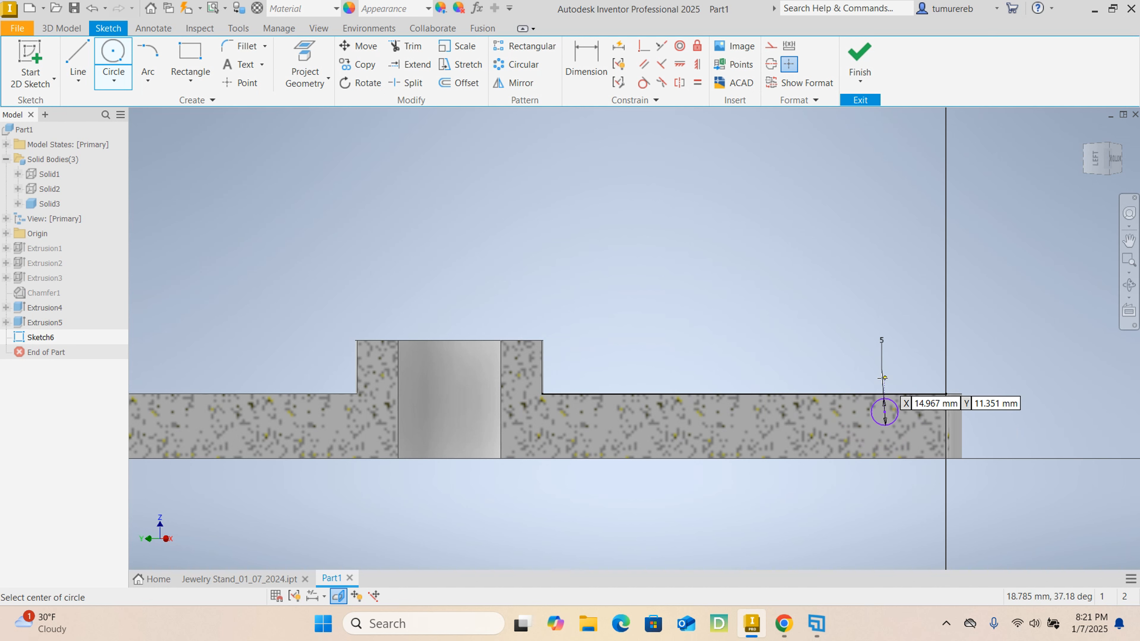
pyautogui.rightClick(795, 314)
pyautogui.click(832, 316)
# - Dimension the circle's centre 1 mm below the arm's upper edge
pyautogui.press('d')
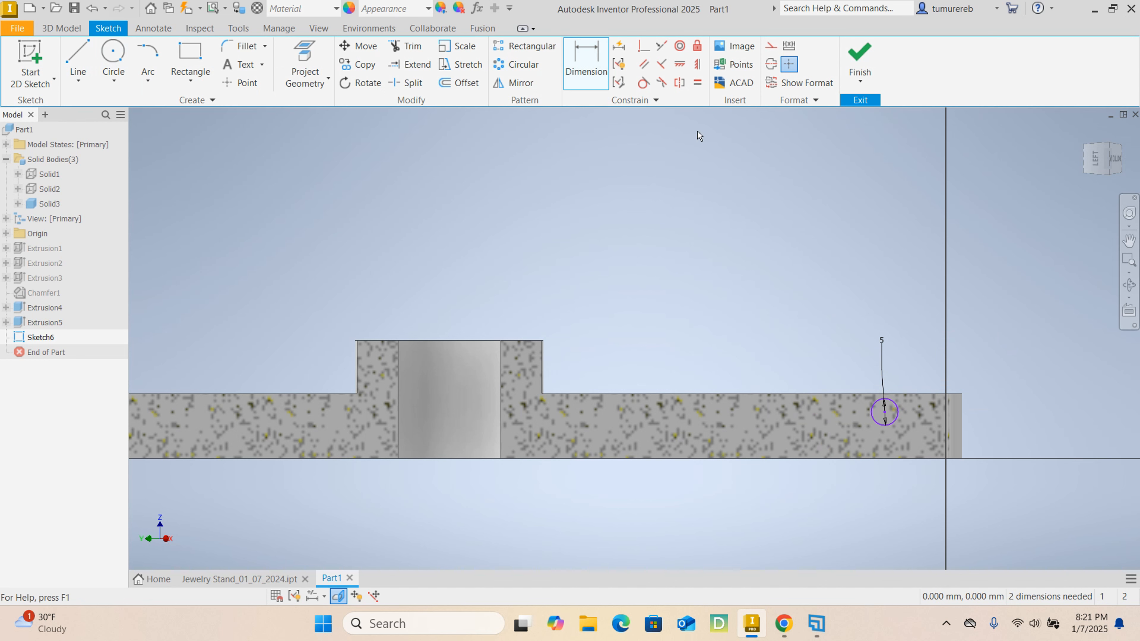
pyautogui.scroll(-4, 881, 430)
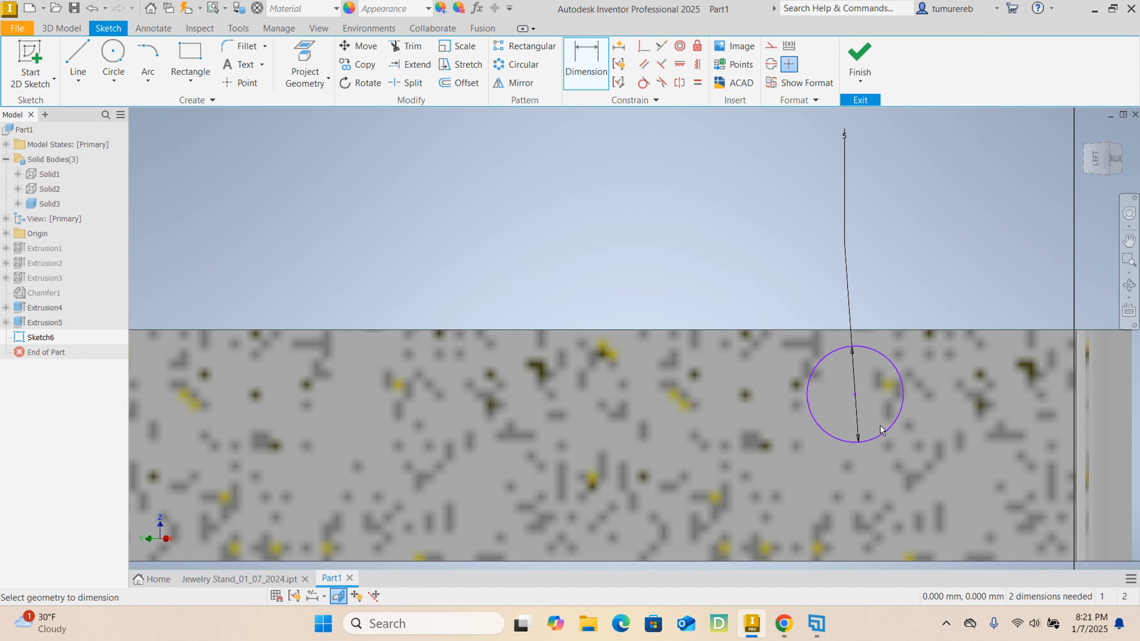
pyautogui.click(855, 395)
pyautogui.click(881, 330)
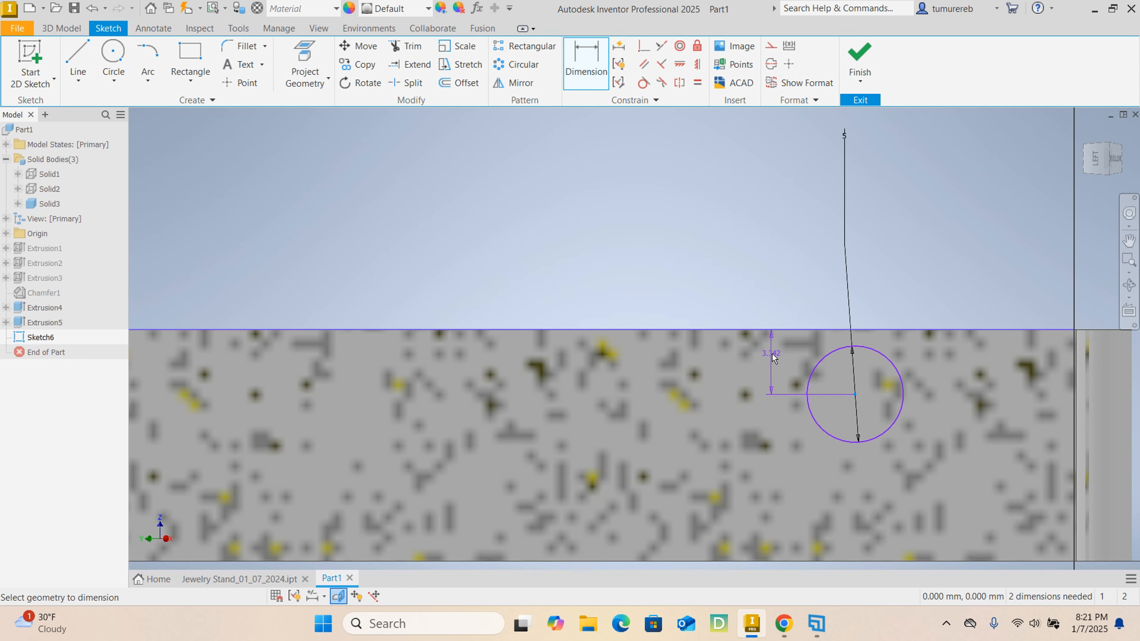
pyautogui.click(756, 353)
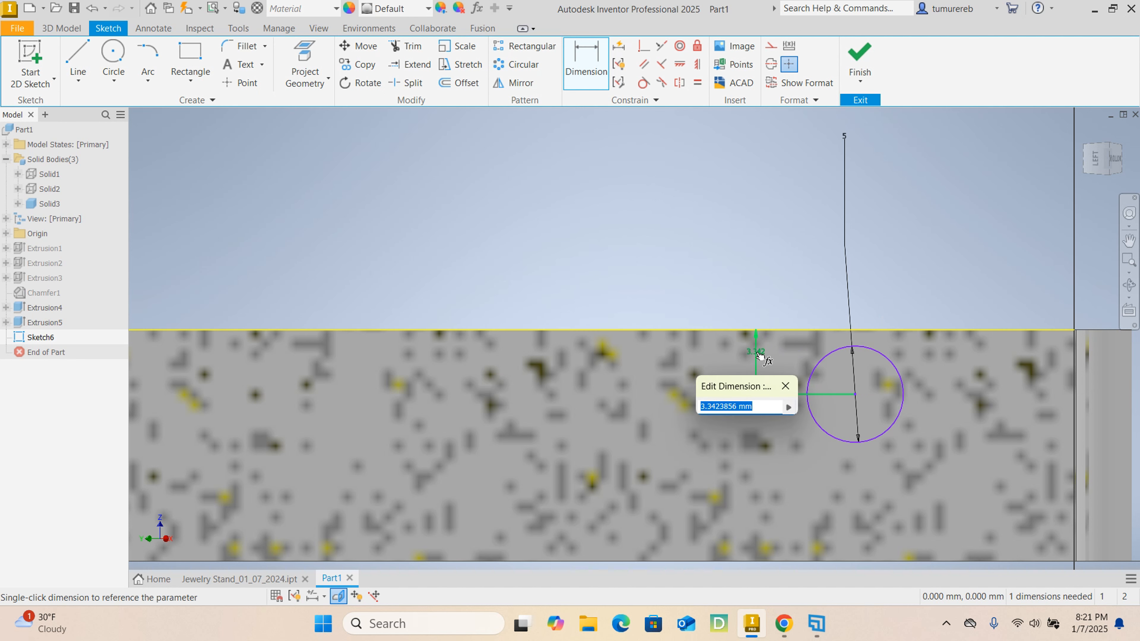
pyautogui.write('1')
pyautogui.press('Return')
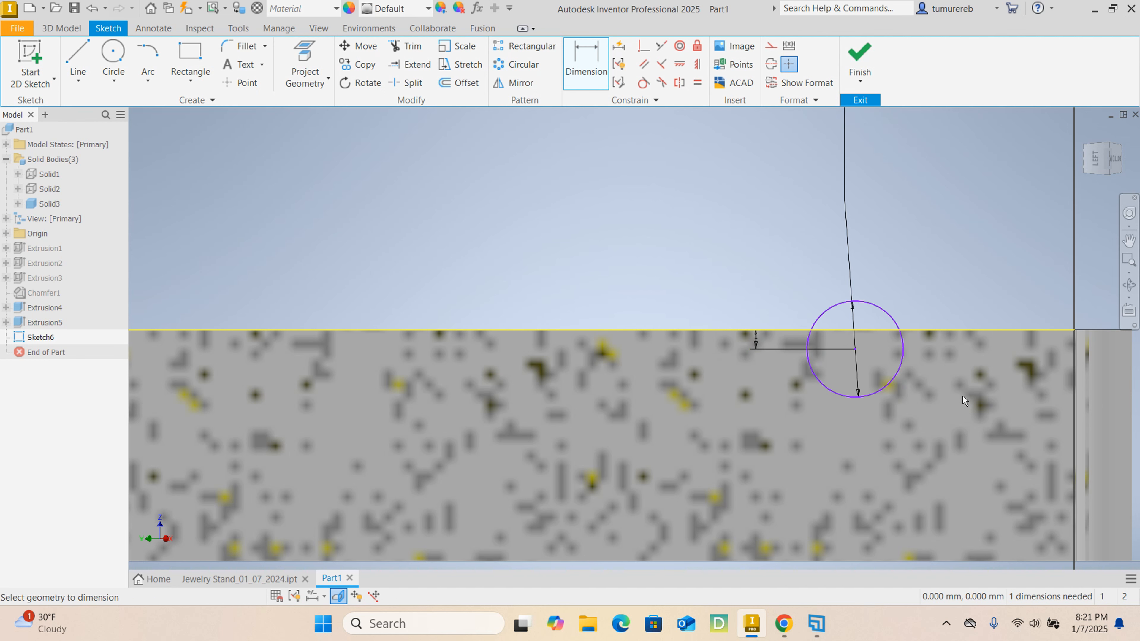
# - Dimension the circle's centre 5 mm from the vertical edge at the arm's outer end and finish the sketch
pyautogui.scroll(-3, 795, 387)
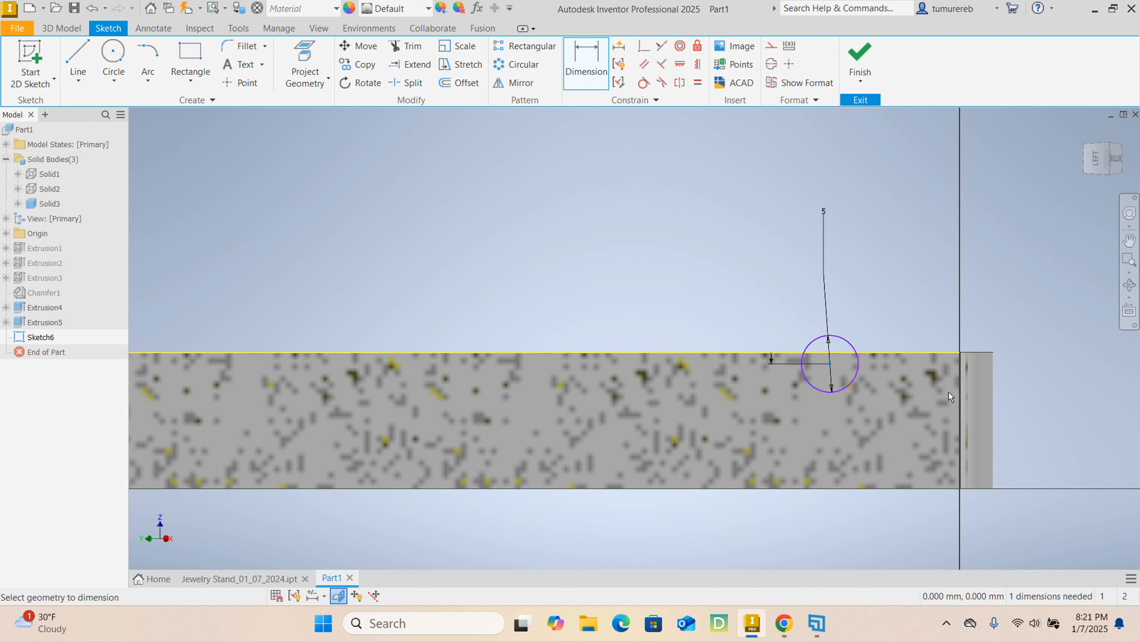
pyautogui.click(914, 354)
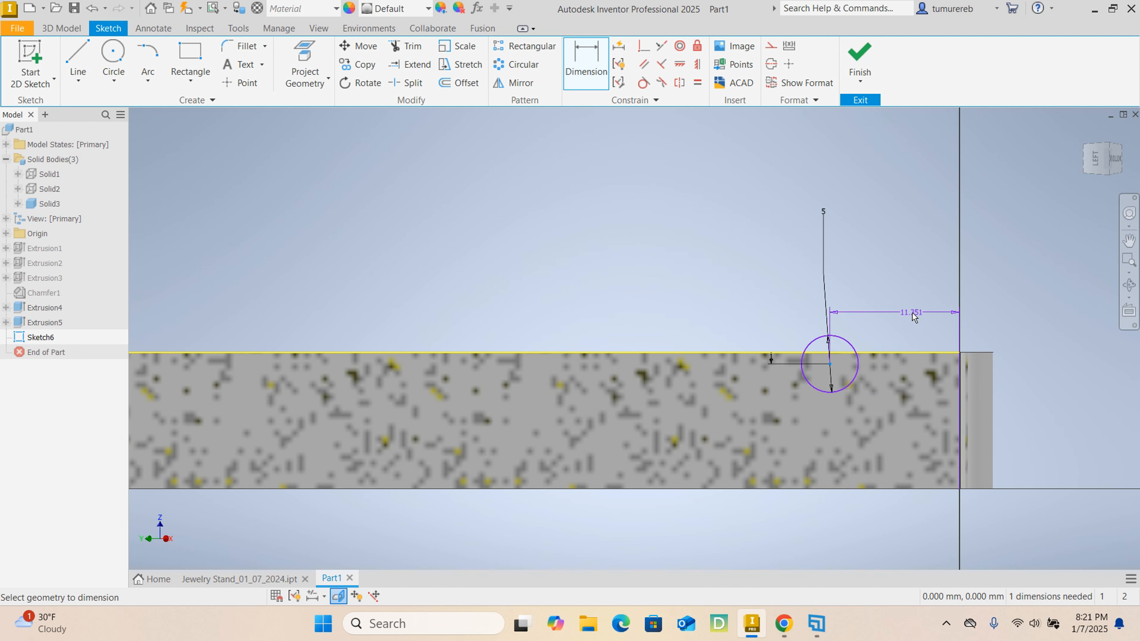
pyautogui.click(904, 411)
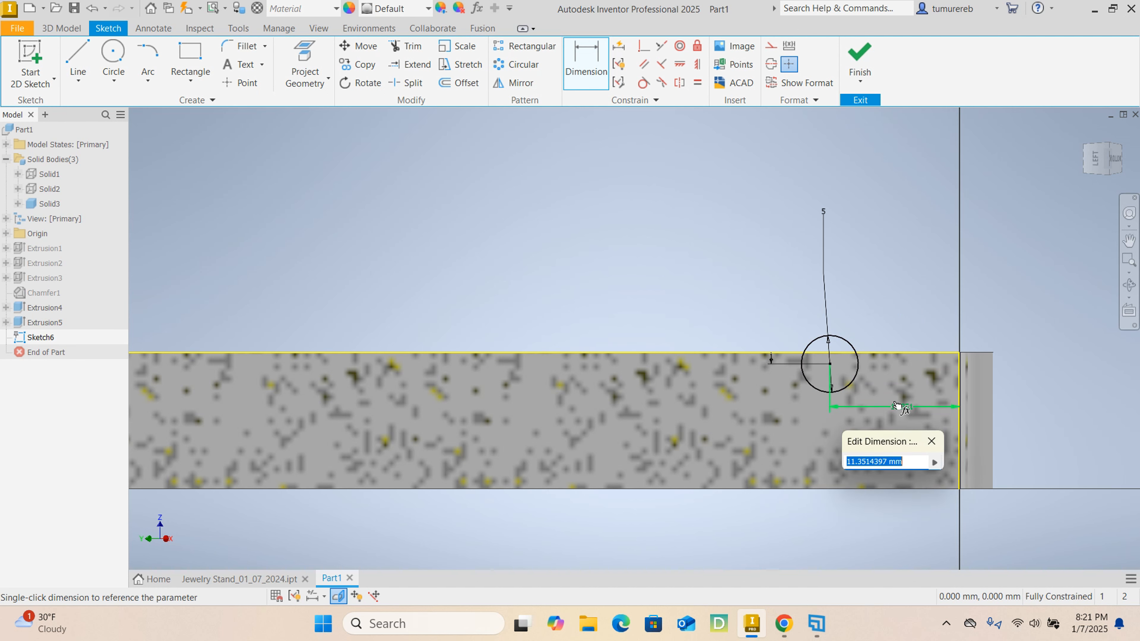
pyautogui.write('5')
pyautogui.press('Return')
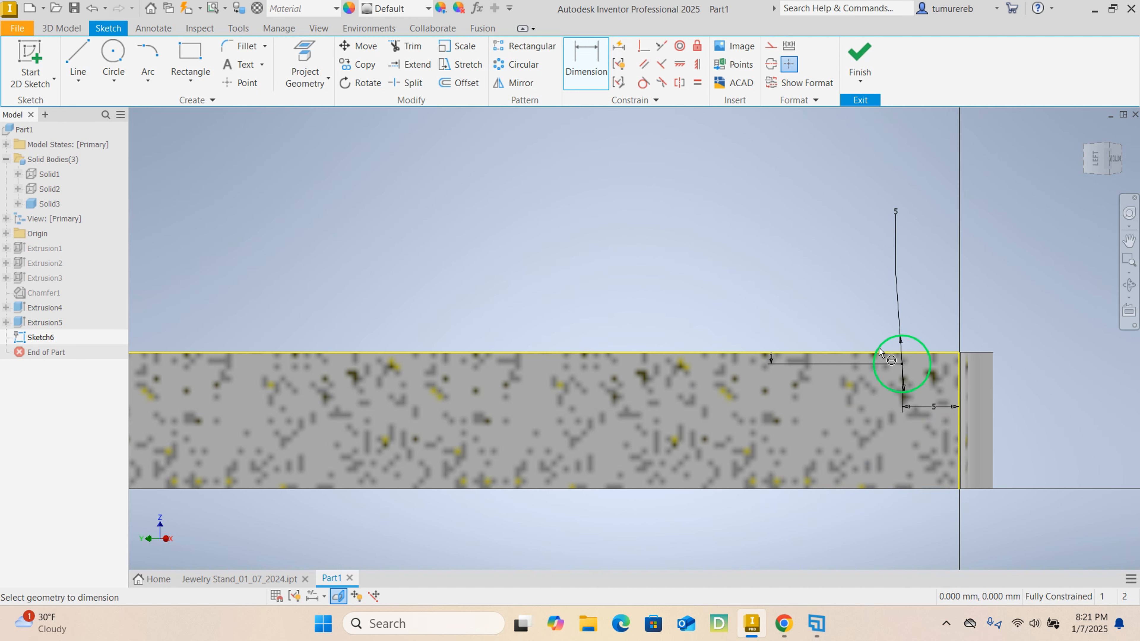
pyautogui.scroll(5, 871, 359)
pyautogui.scroll(-2, 868, 361)
pyautogui.scroll(3, 659, 366)
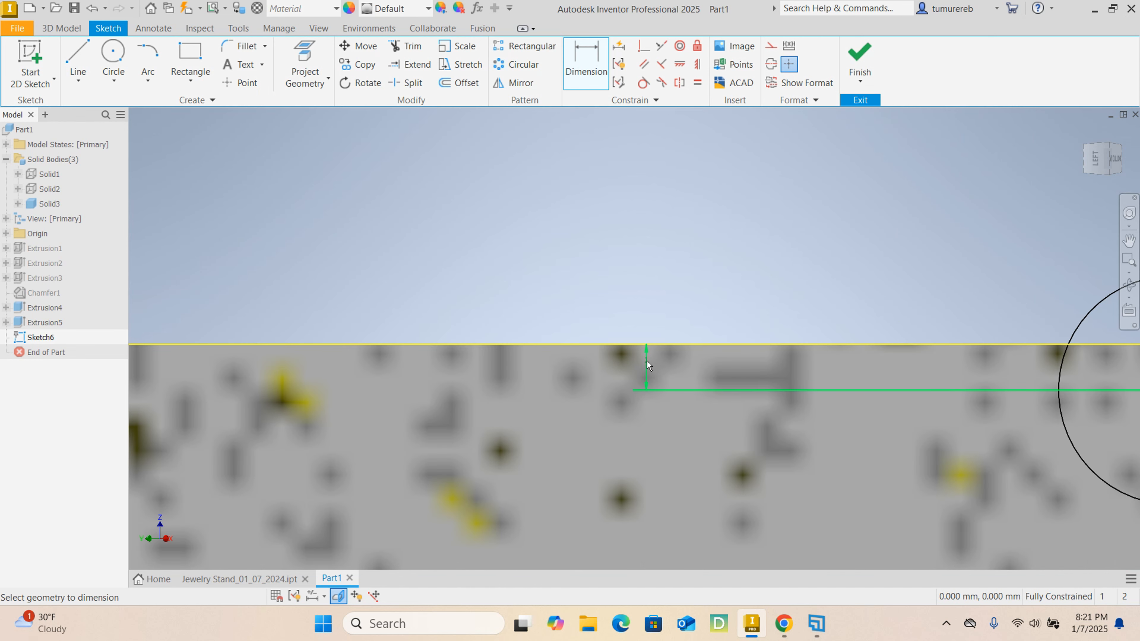
pyautogui.scroll(-4, 646, 360)
pyautogui.scroll(2, 646, 341)
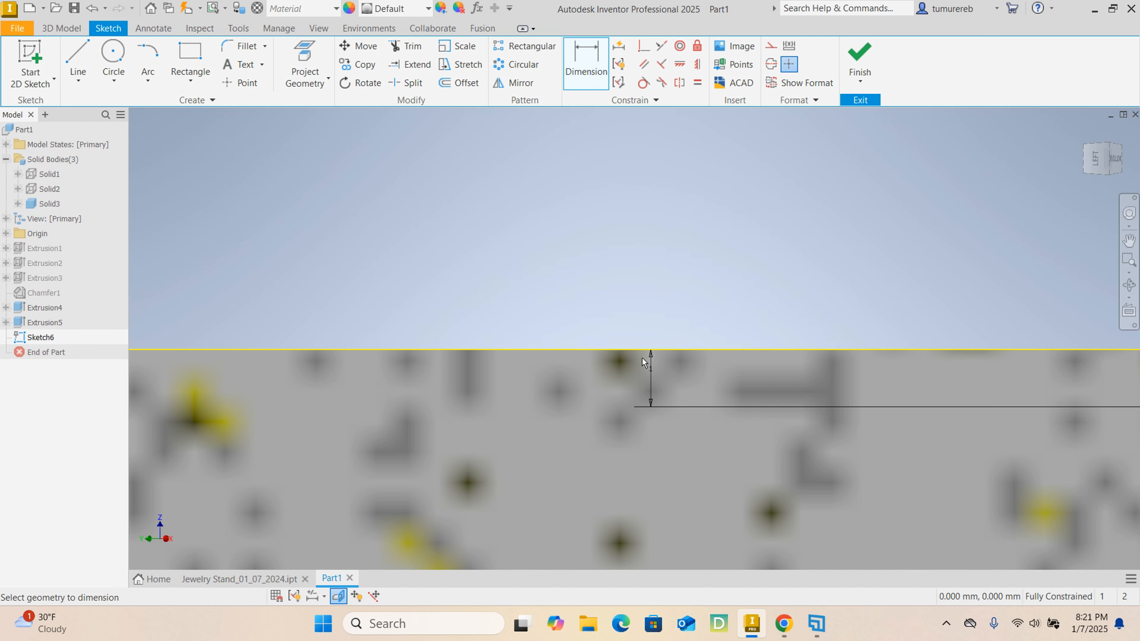
pyautogui.scroll(-5, 646, 352)
pyautogui.click(867, 51)
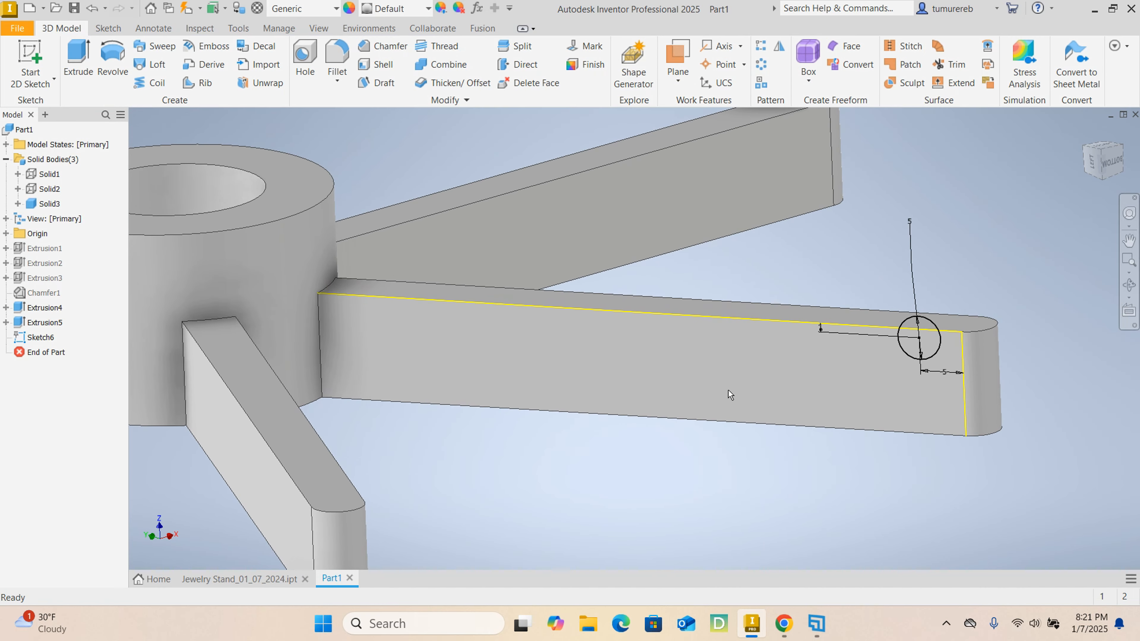
# - Extrude both regions of the circle as a cut through all of the arm to form a round notch
pyautogui.click(85, 67)
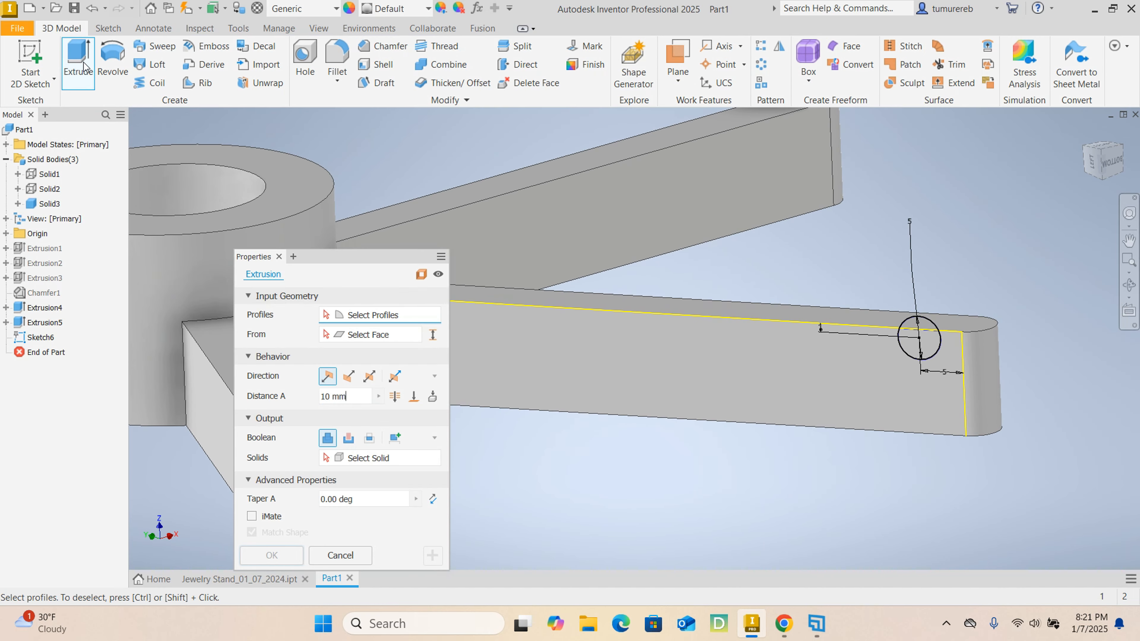
pyautogui.scroll(5, 928, 323)
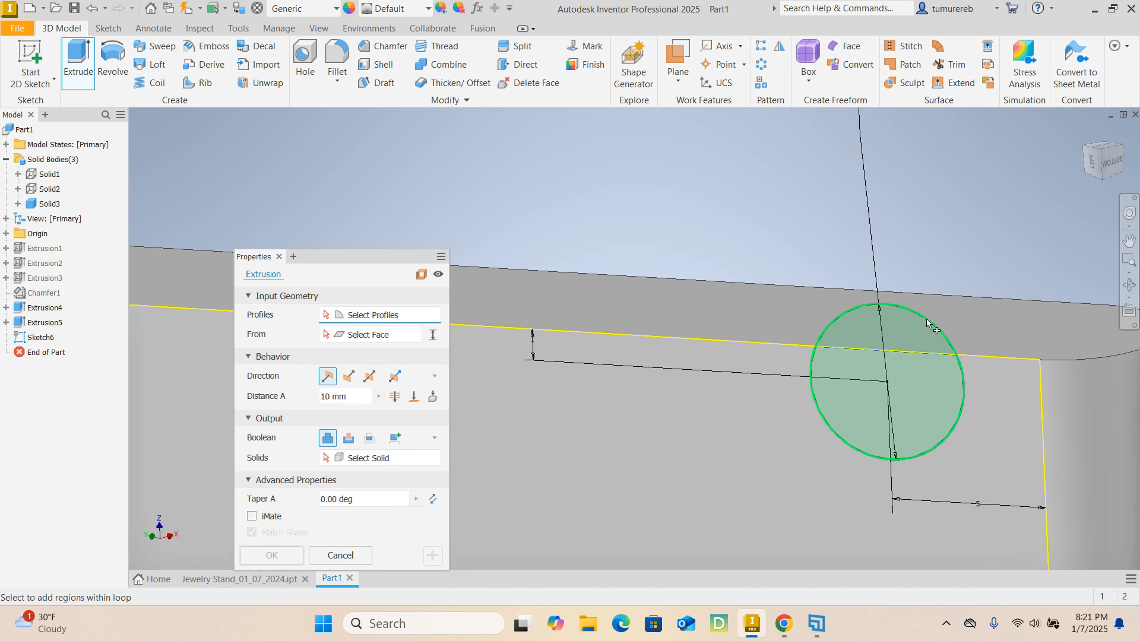
pyautogui.click(924, 322)
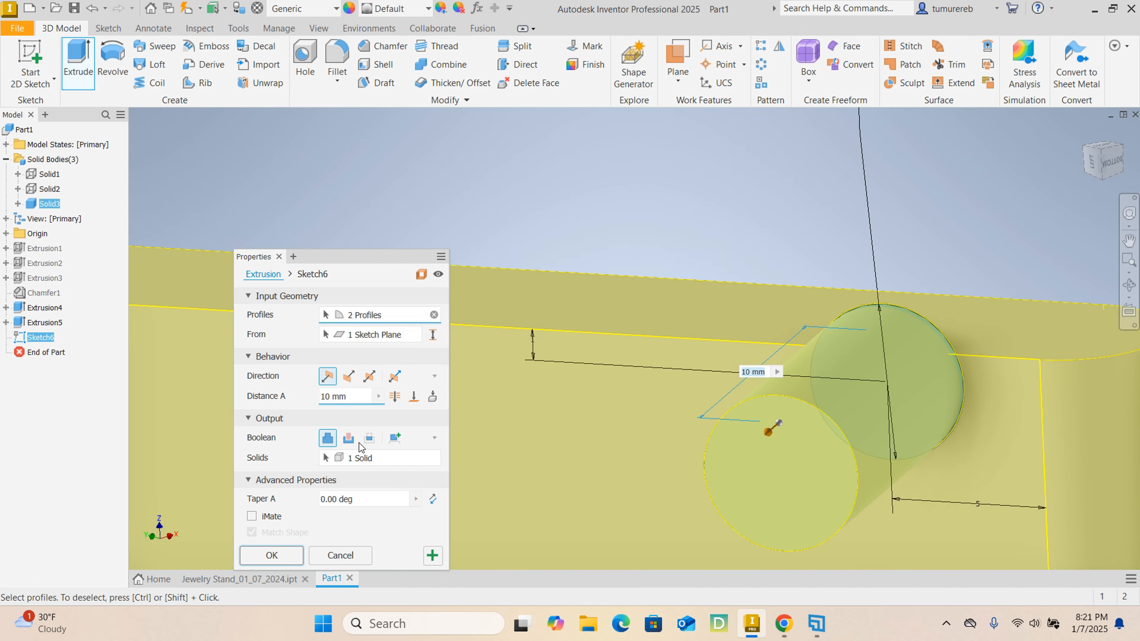
pyautogui.click(351, 438)
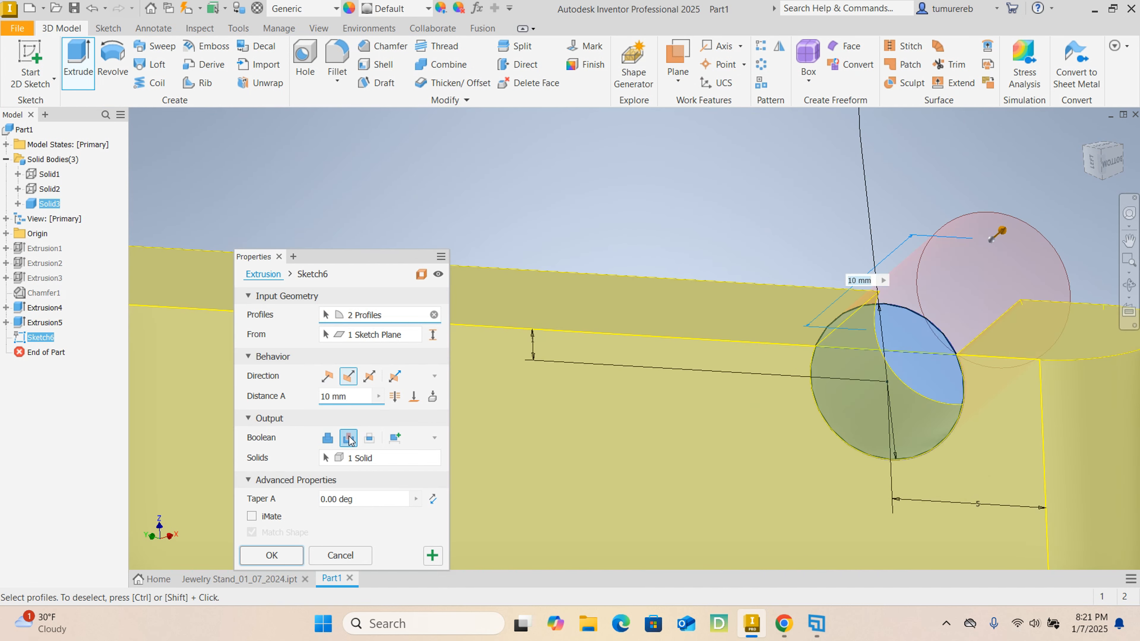
pyautogui.click(393, 399)
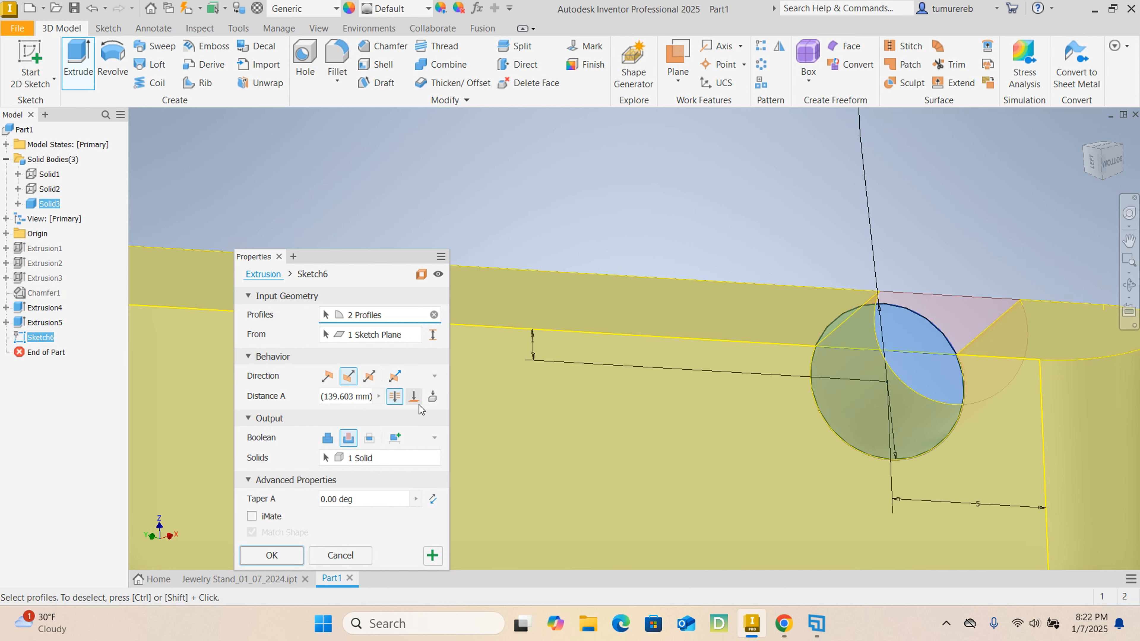
pyautogui.scroll(-5, 882, 355)
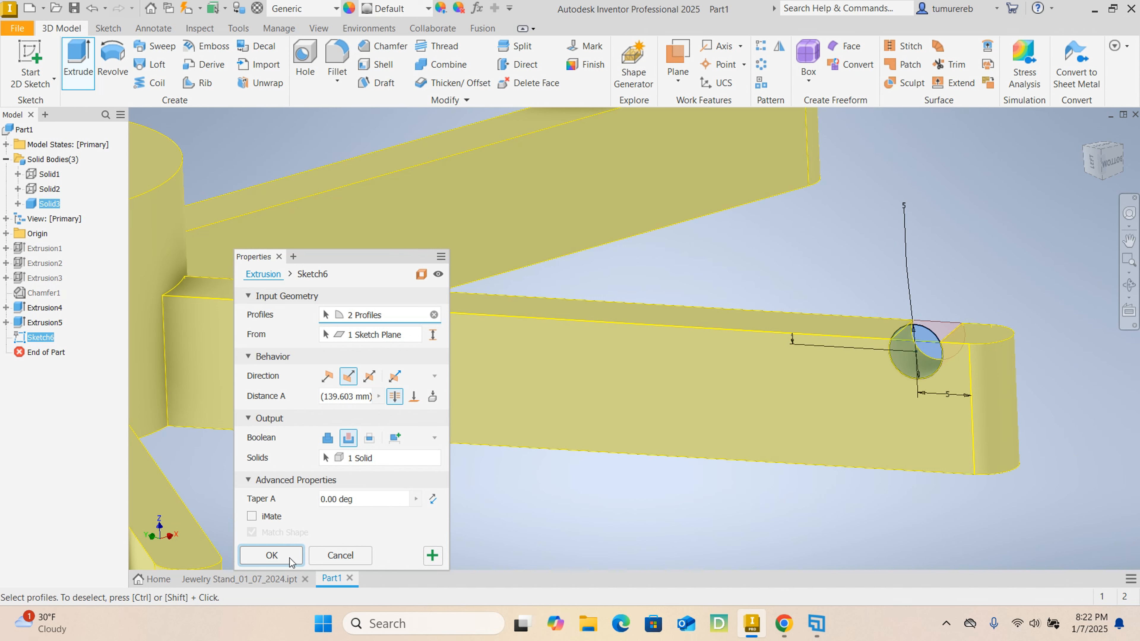
pyautogui.click(271, 556)
# - Set up a rectangular pattern of the round notch cut with the arm's upper side edge as its first direction
pyautogui.scroll(-6, 821, 339)
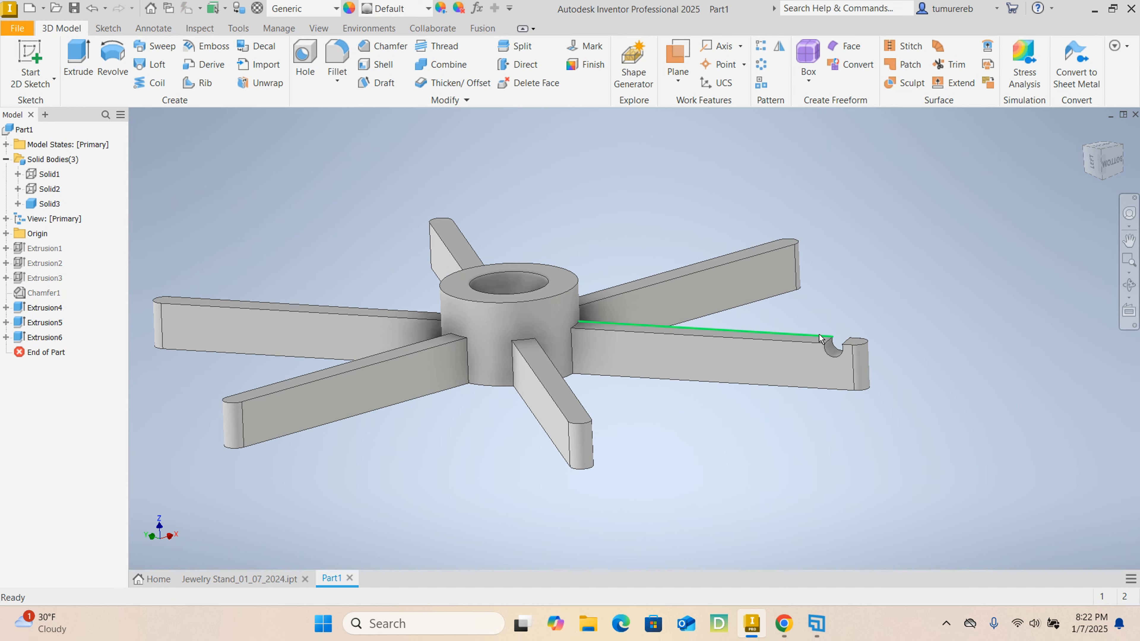
pyautogui.scroll(6, 821, 339)
pyautogui.scroll(-4, 878, 358)
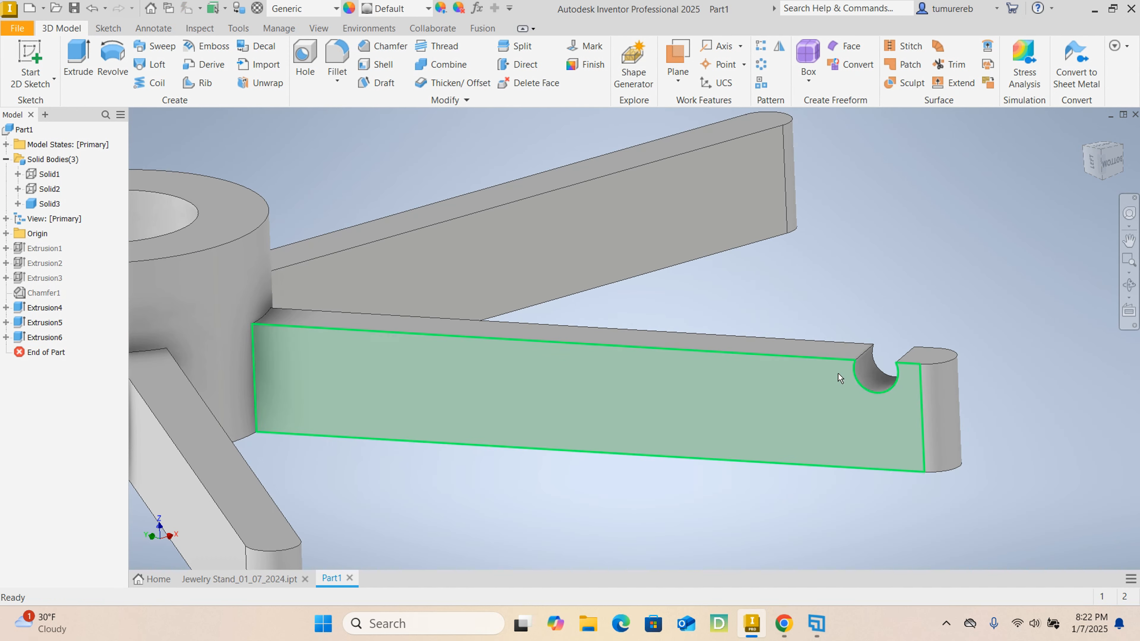
pyautogui.scroll(-3, 656, 353)
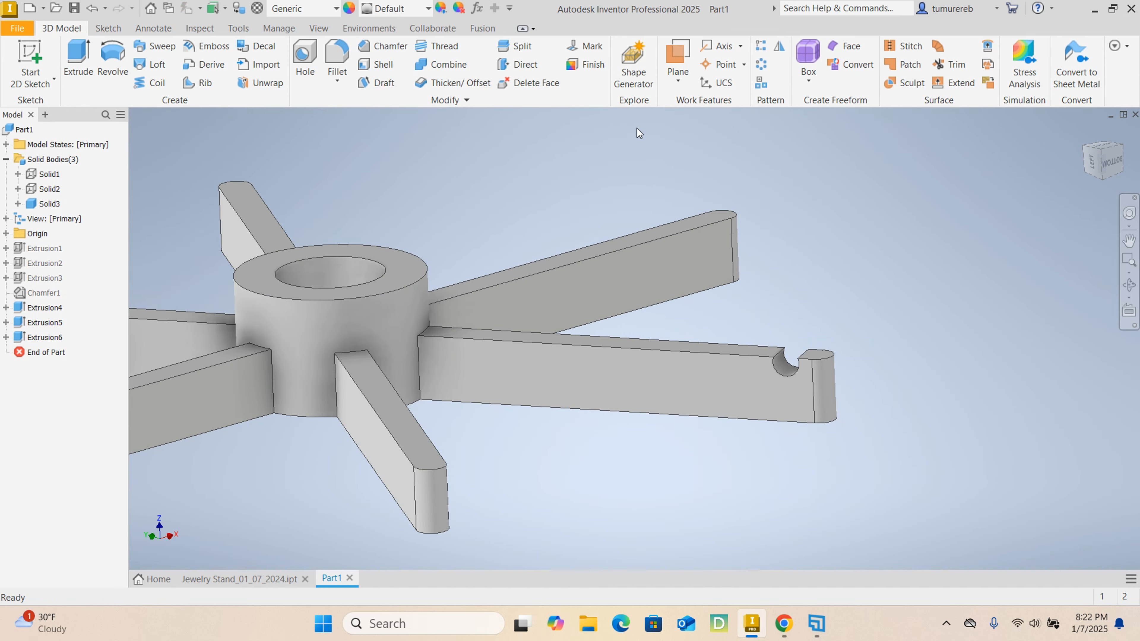
pyautogui.click(761, 46)
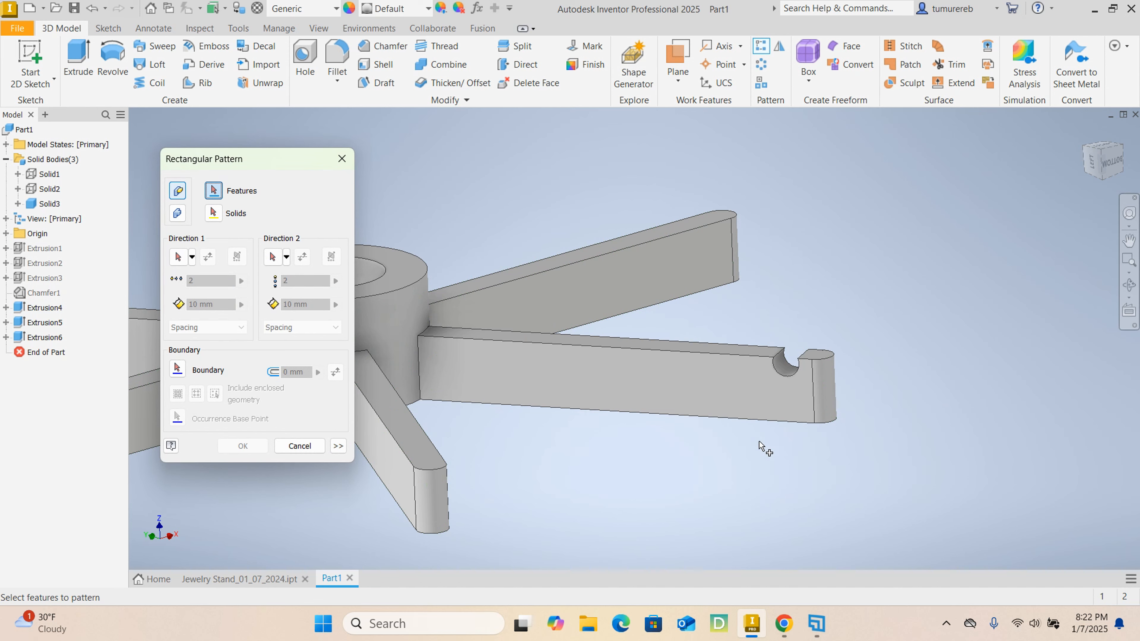
pyautogui.click(36, 337)
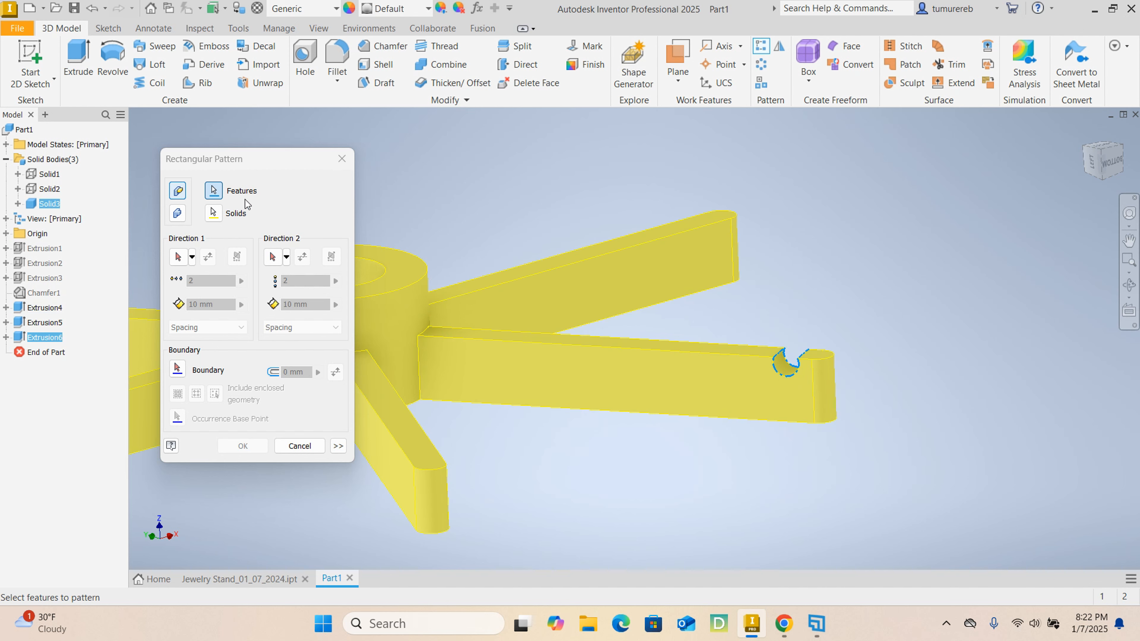
pyautogui.click(179, 259)
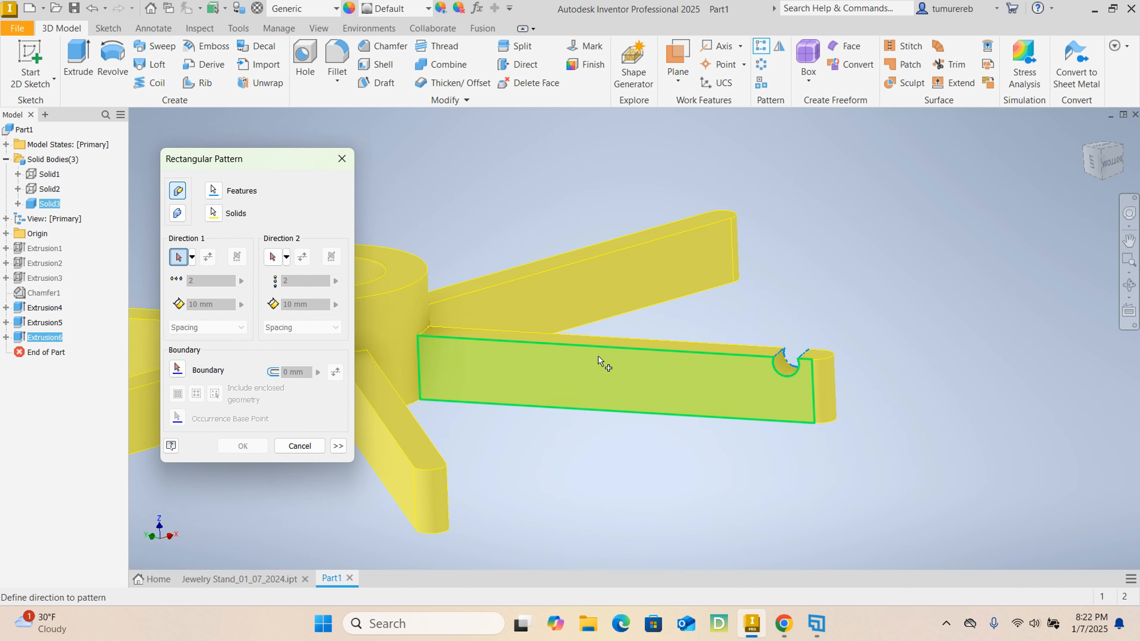
pyautogui.click(589, 351)
pyautogui.click(589, 351)
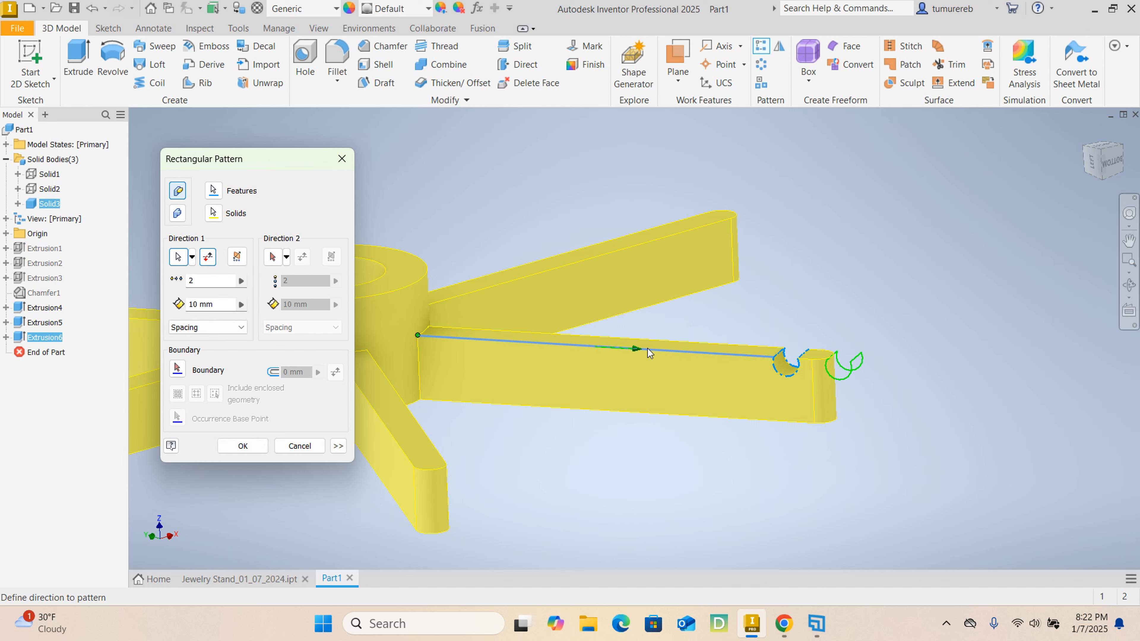
# - Flip the pattern's first direction so the notches run along the arm towards the hub
pyautogui.scroll(4, 874, 374)
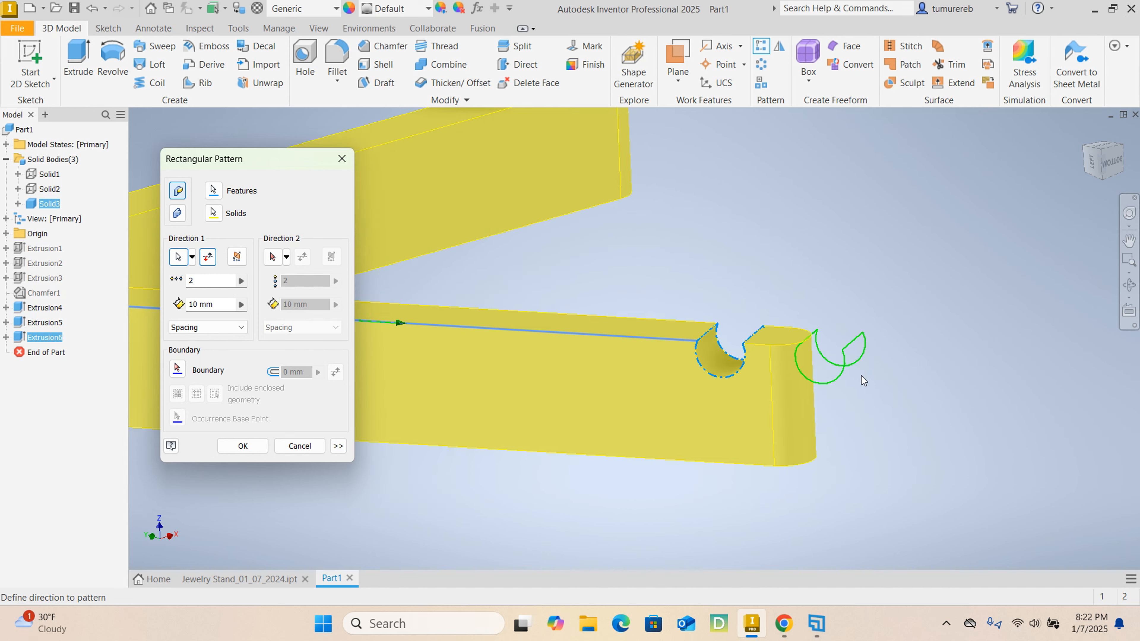
pyautogui.moveTo(745, 359); pyautogui.dragTo(868, 349, button='middle')
pyautogui.scroll(-3, 868, 350)
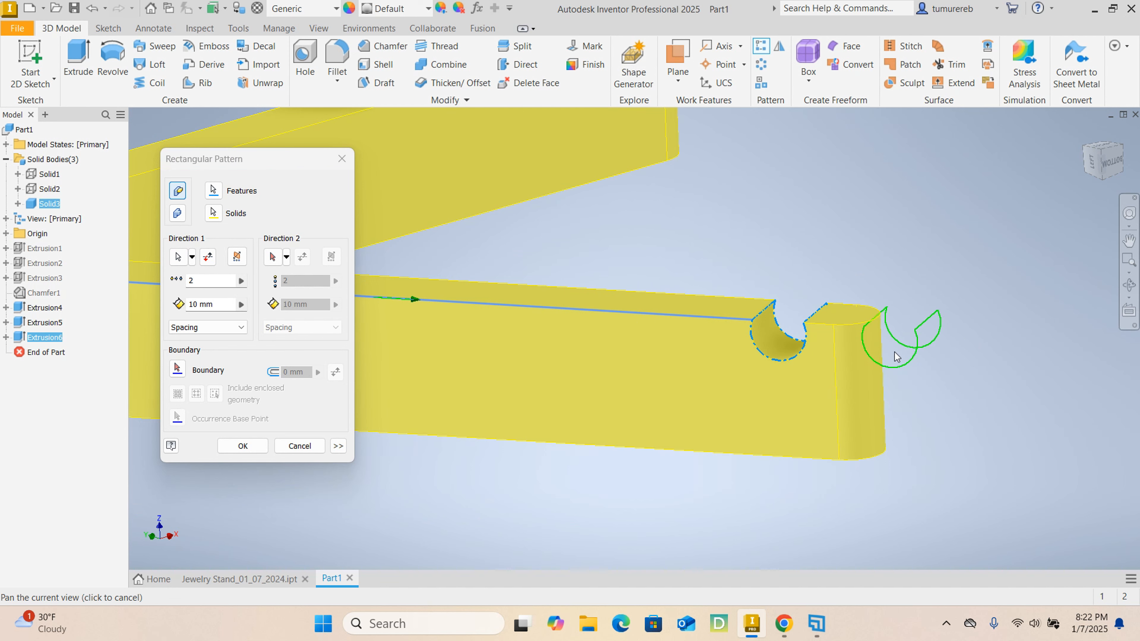
pyautogui.scroll(-3, 900, 365)
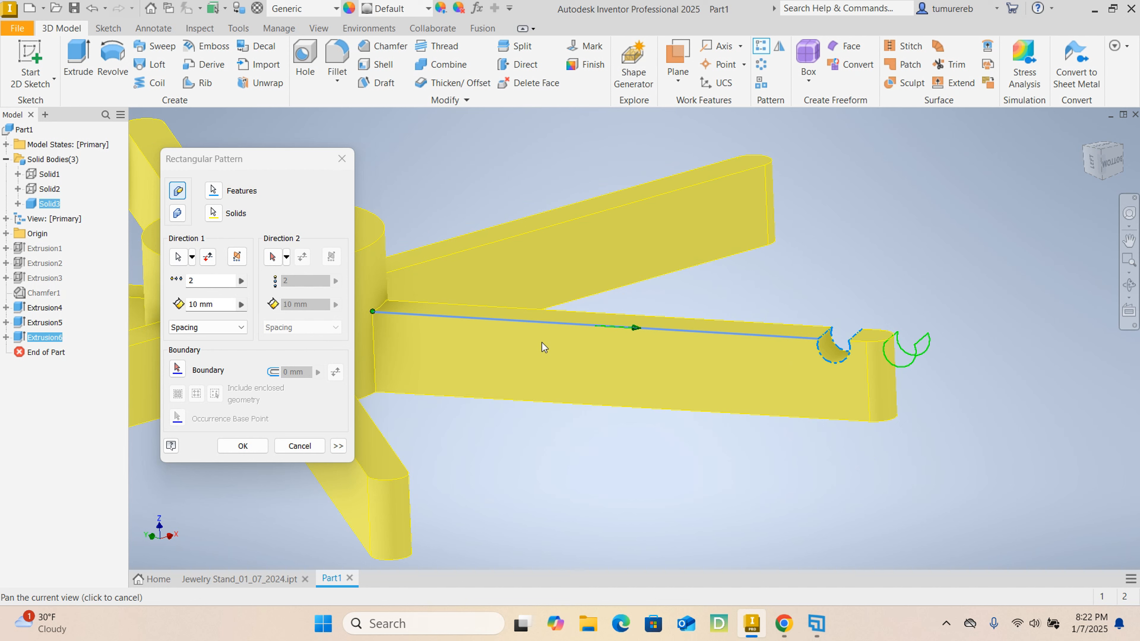
pyautogui.click(206, 260)
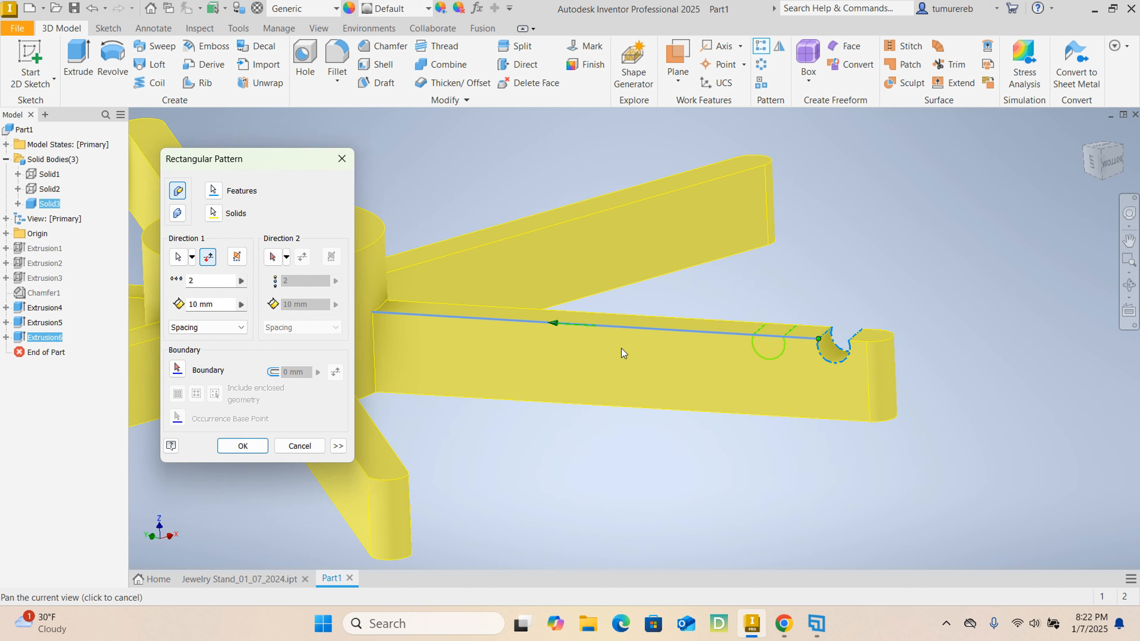
pyautogui.moveTo(562, 379); pyautogui.dragTo(691, 365)
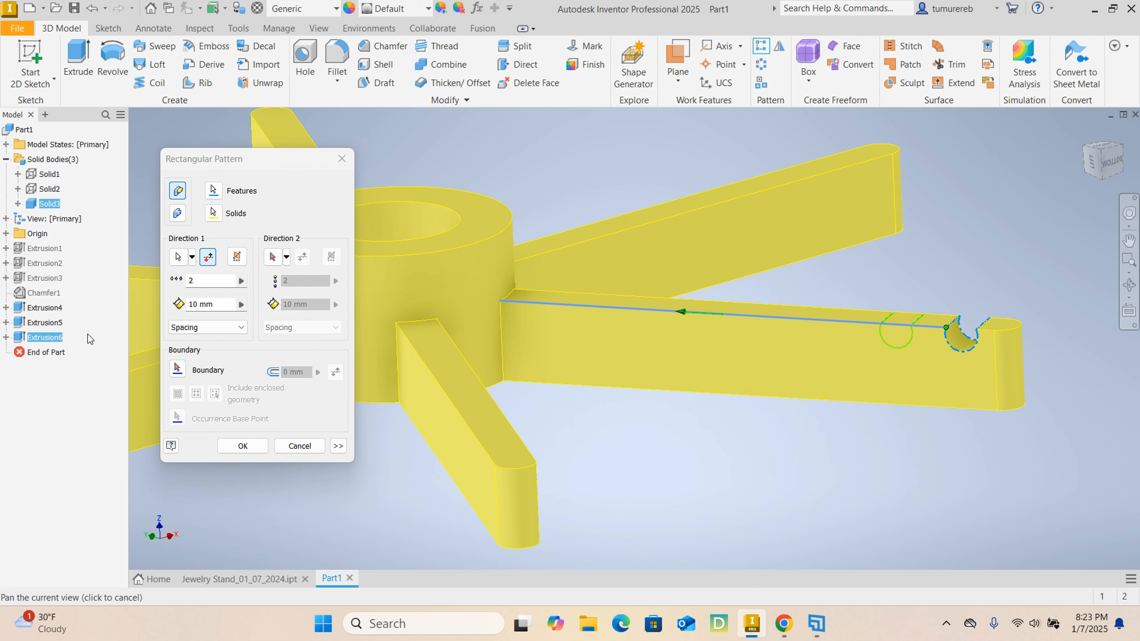
# - Set the pattern to 8 notches at 9 mm spacing and create it
pyautogui.click(212, 280)
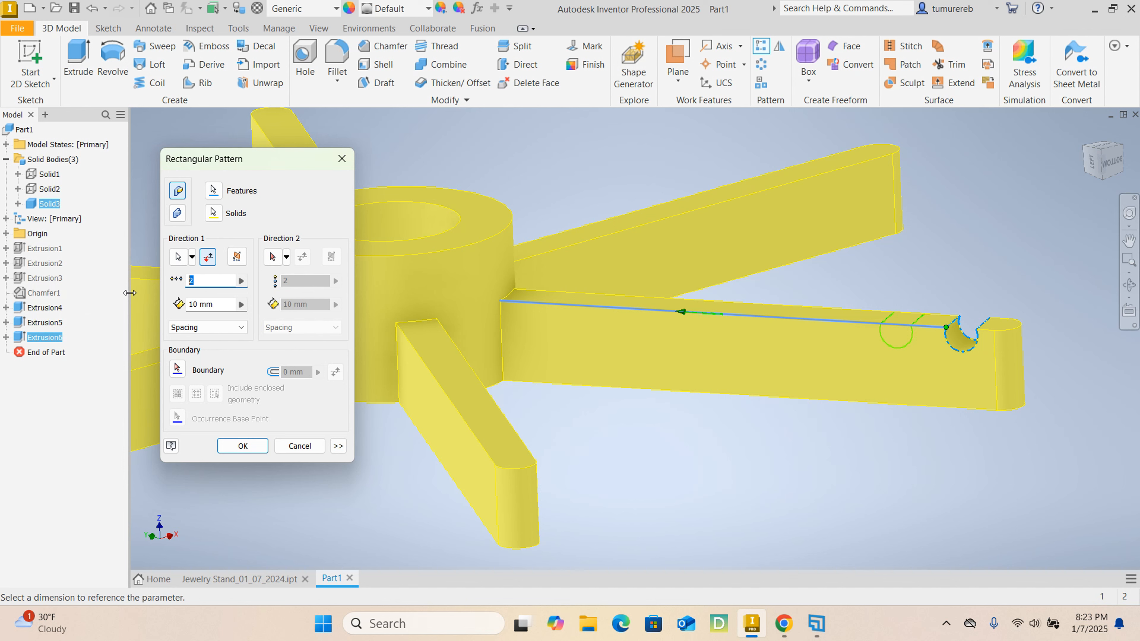
pyautogui.write('8')
pyautogui.press('Tab')
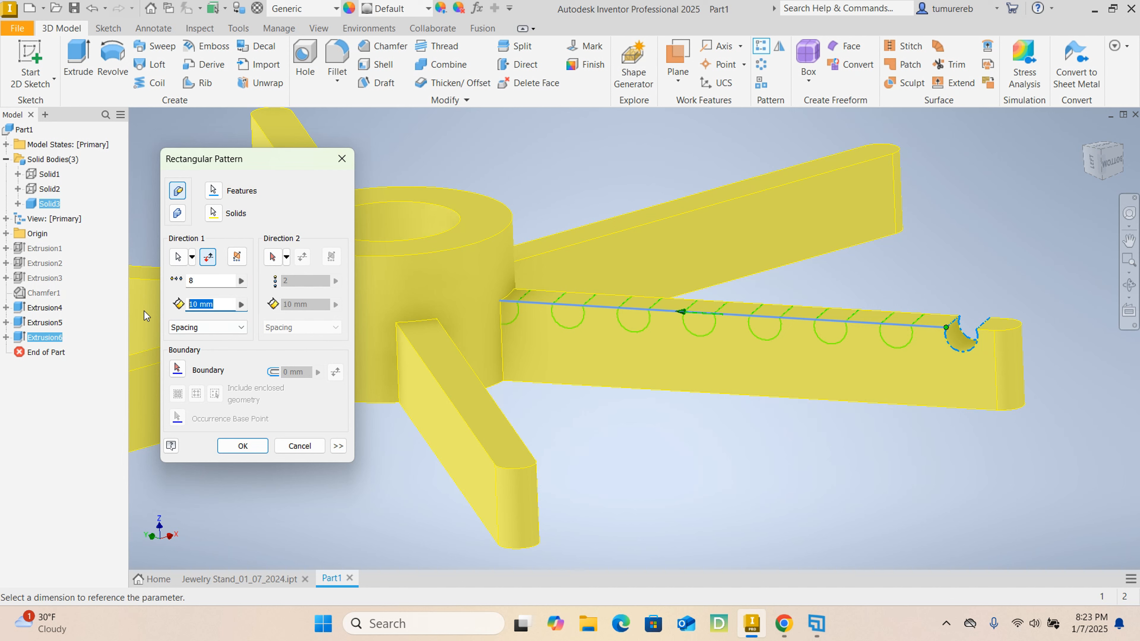
pyautogui.write('9')
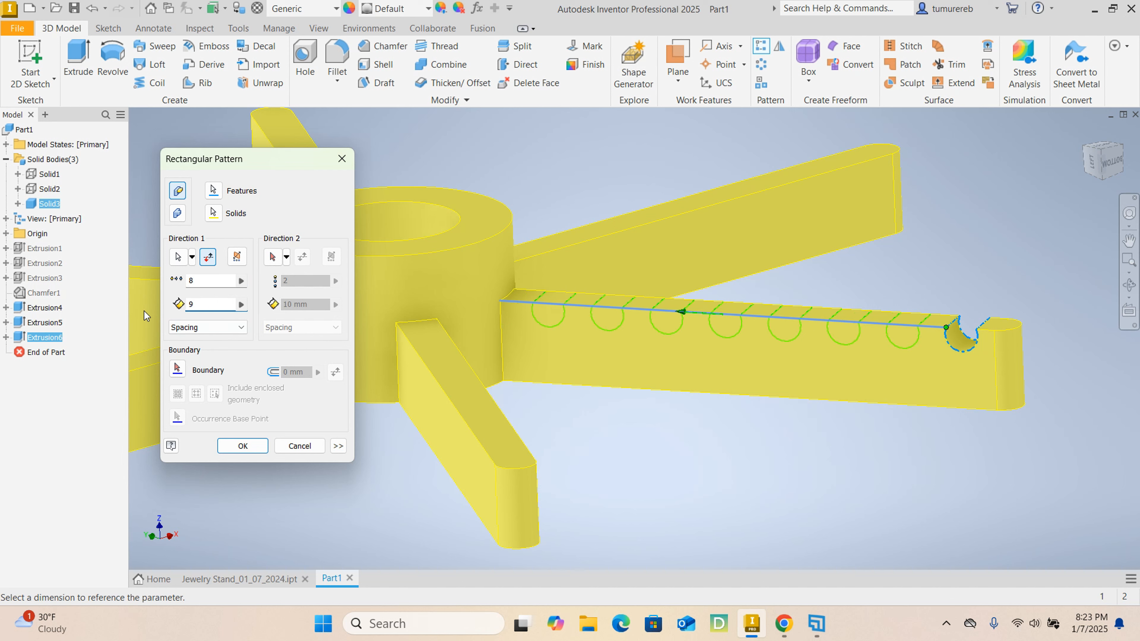
pyautogui.click(243, 446)
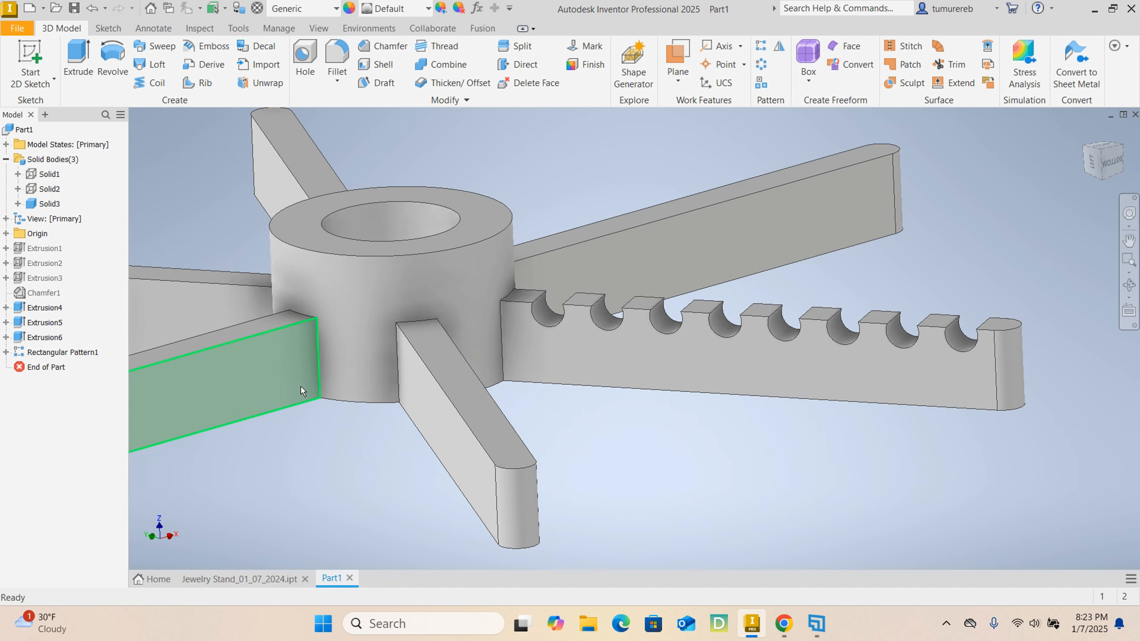
# - Start a circular feature pattern for repeating the notches around the hub
pyautogui.scroll(-3, 646, 368)
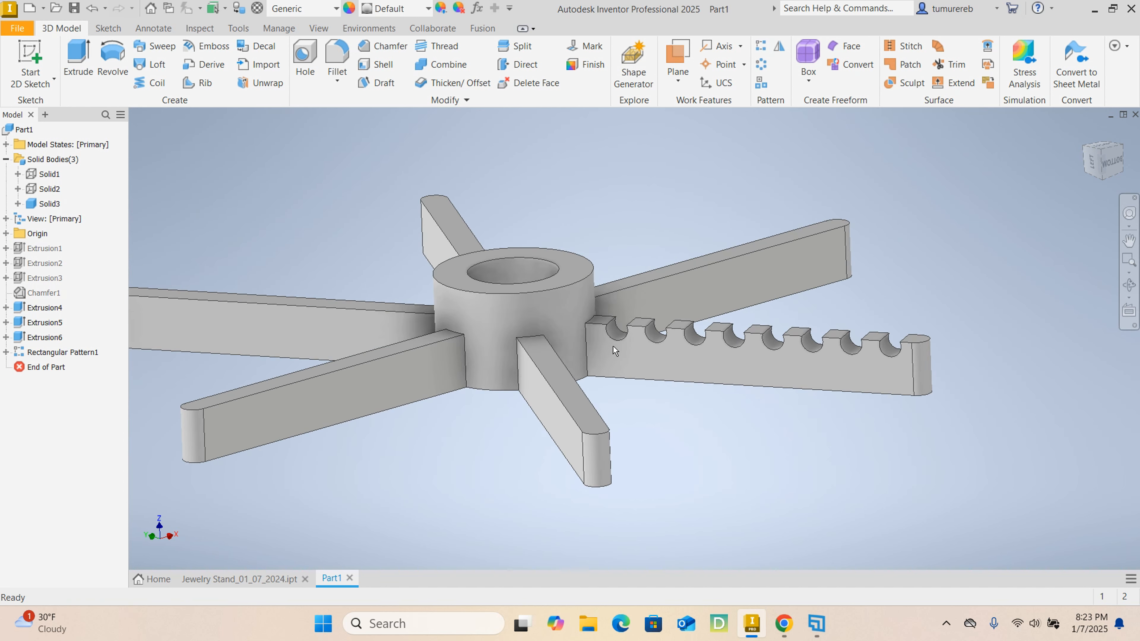
pyautogui.moveTo(665, 280); pyautogui.dragTo(732, 280, button='middle')
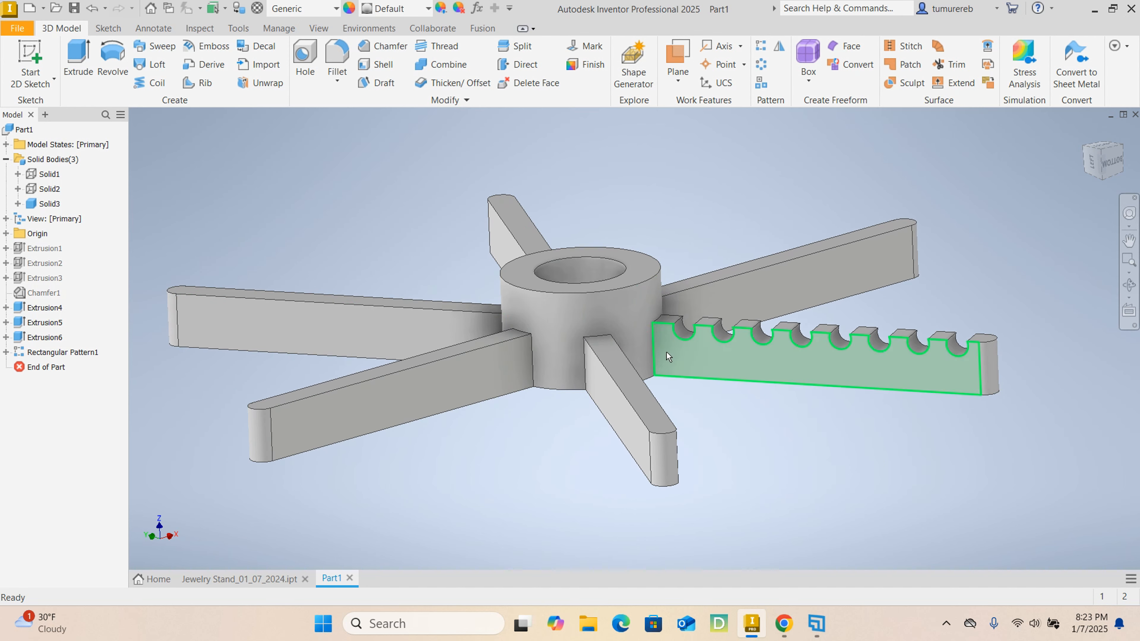
pyautogui.moveTo(588, 434)
pyautogui.keyDown('shift'); pyautogui.mouseDown(button='middle')
pyautogui.moveTo(750, 441)
pyautogui.moveTo(616, 426)
pyautogui.moveTo(576, 178)
pyautogui.mouseUp(button='middle'); pyautogui.keyUp('shift')
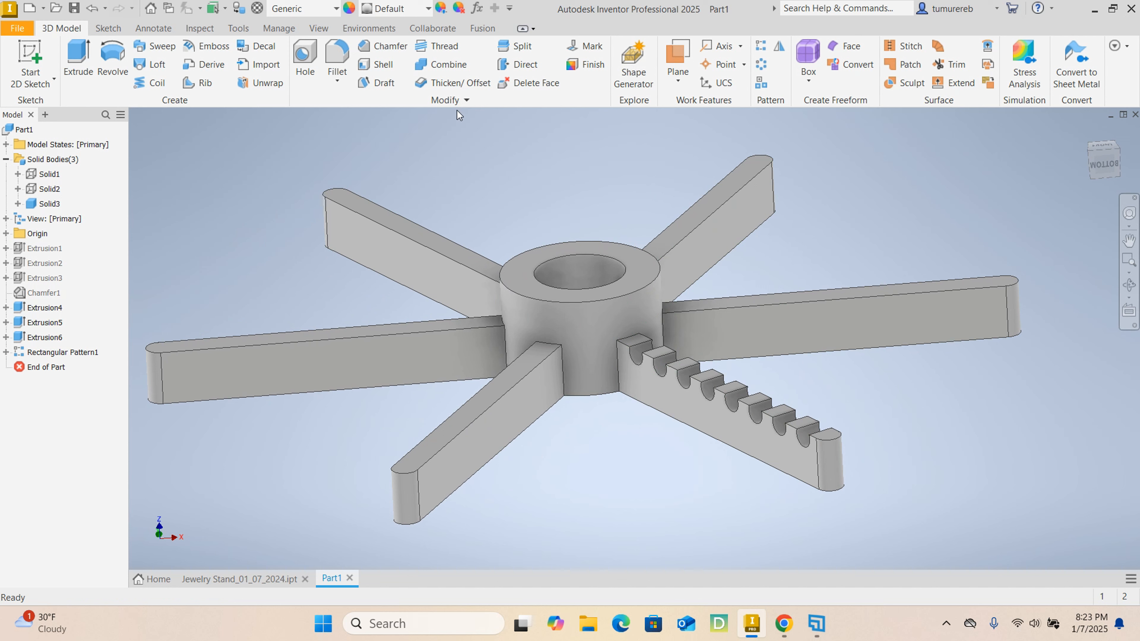
pyautogui.click(766, 72)
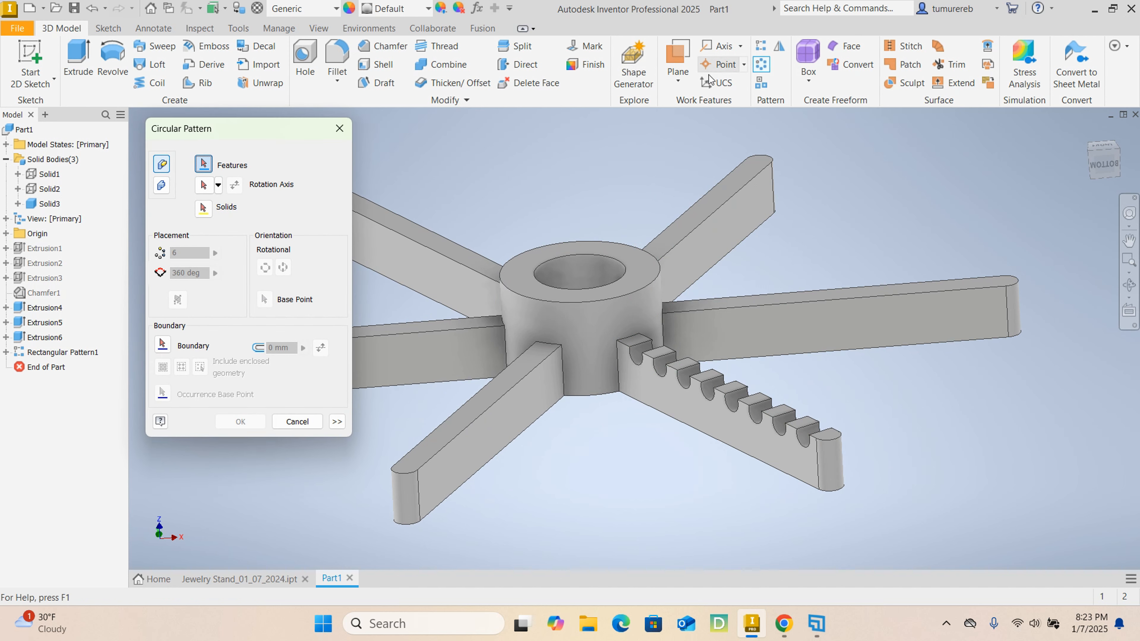
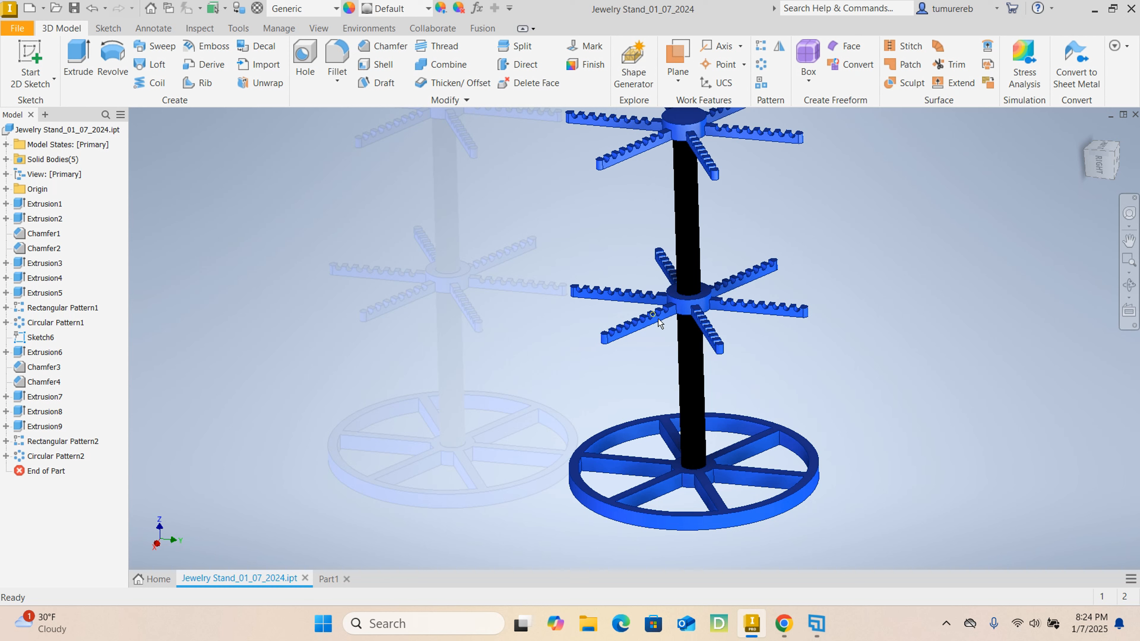
# - Return to the Part1 document and make all its hidden solid bodies visible
pyautogui.scroll(-3, 658, 318)
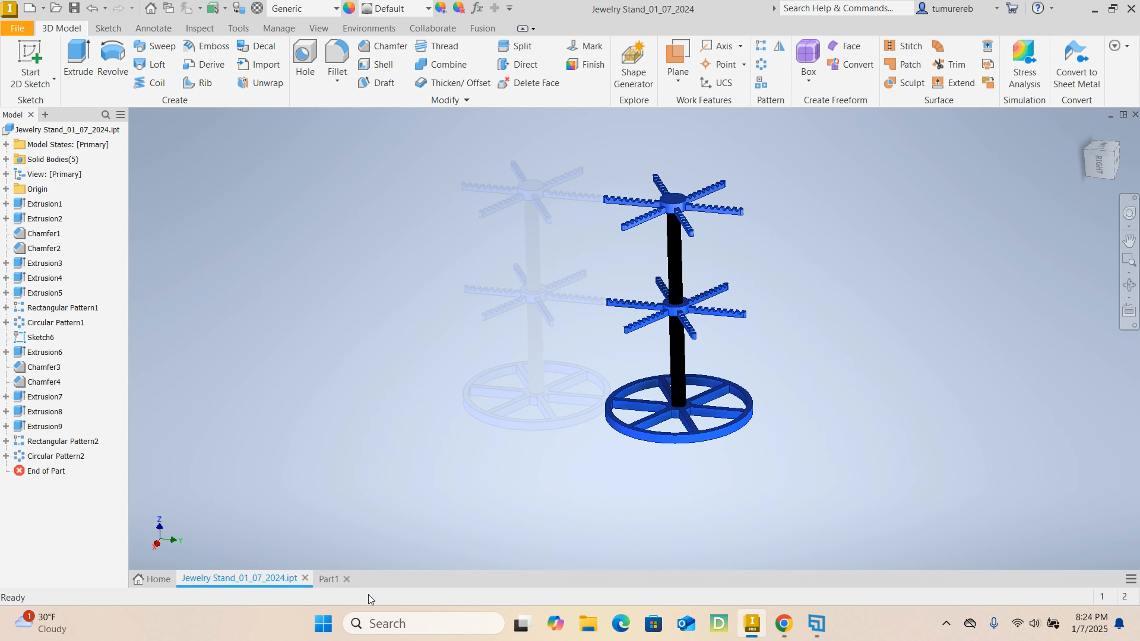
pyautogui.click(330, 579)
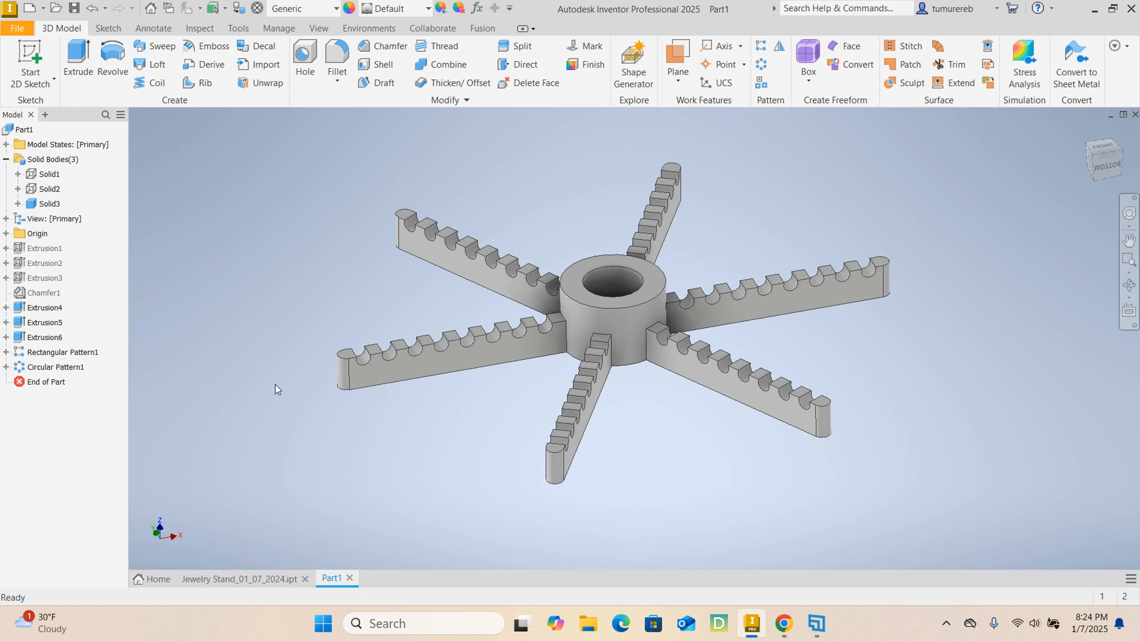
pyautogui.click(43, 174)
pyautogui.keyDown('ctrl'); pyautogui.click(49, 189); pyautogui.keyUp('ctrl')
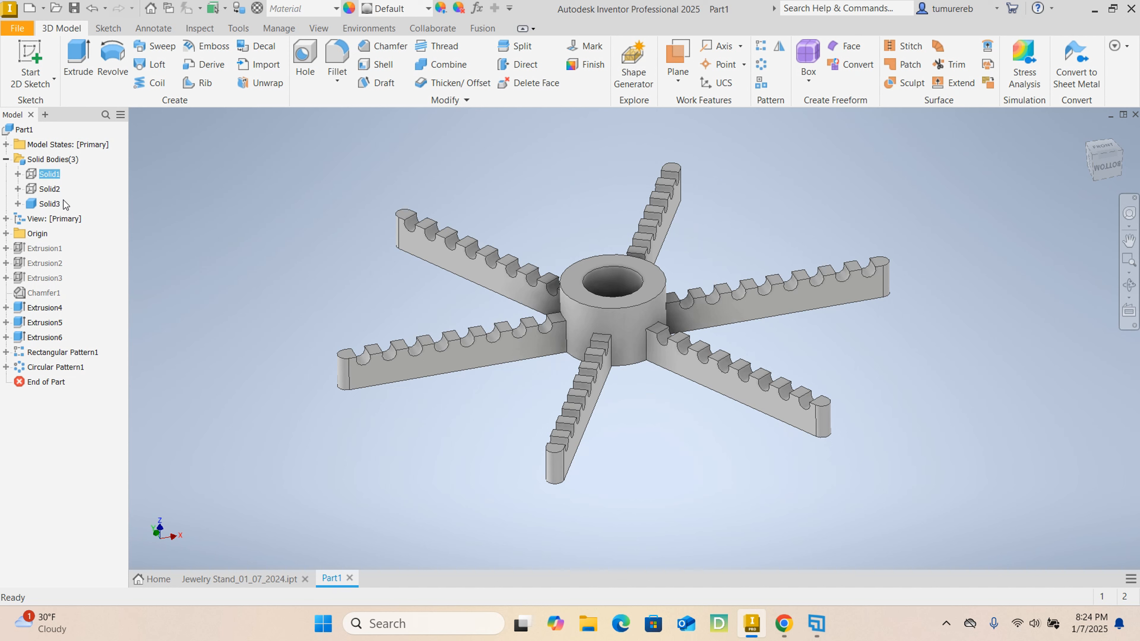
pyautogui.rightClick(49, 191)
pyautogui.click(88, 266)
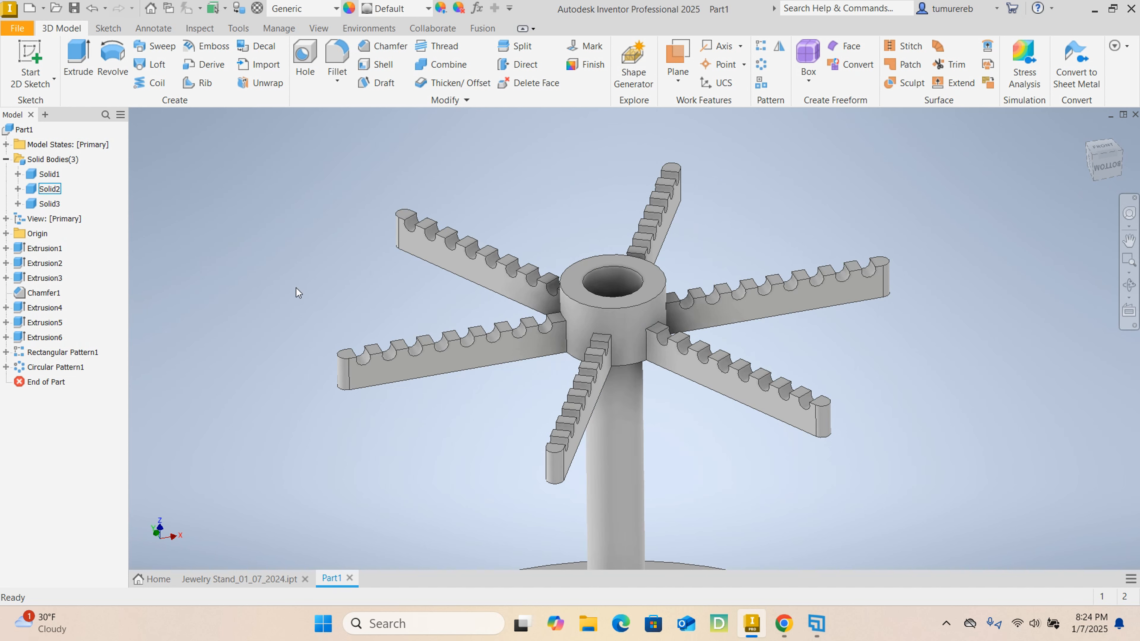
# - Examine the combined base, post and six-arm body of Part1 from several angles
pyautogui.scroll(-5, 673, 375)
pyautogui.scroll(-2, 755, 428)
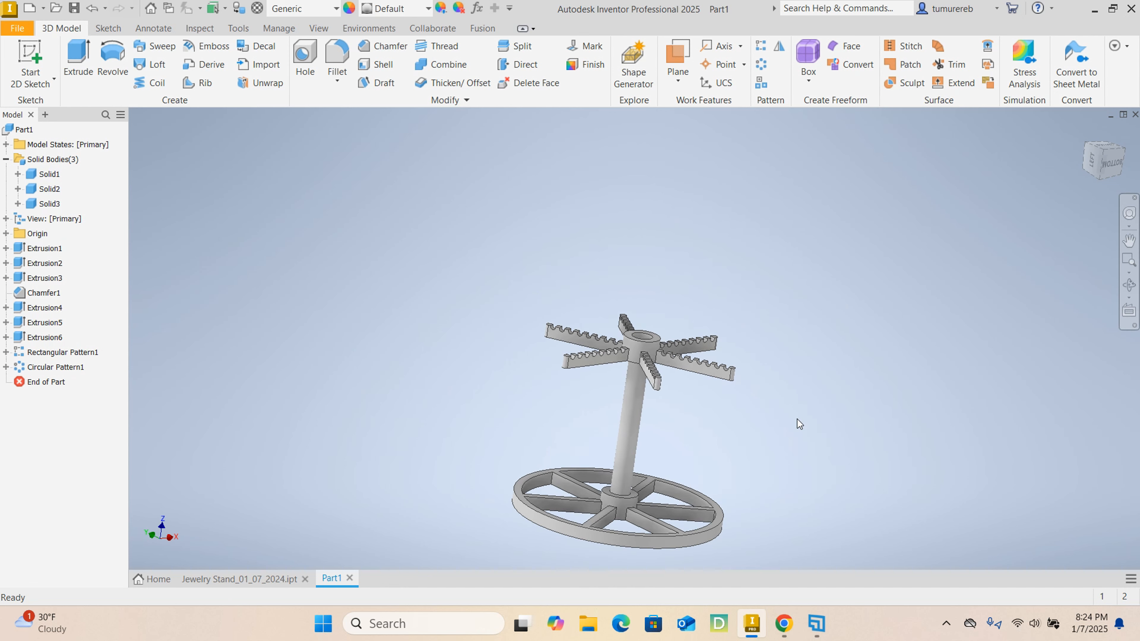
pyautogui.keyDown('shift'); pyautogui.moveTo(623, 388); pyautogui.dragTo(561, 420, button='middle'); pyautogui.keyUp('shift')
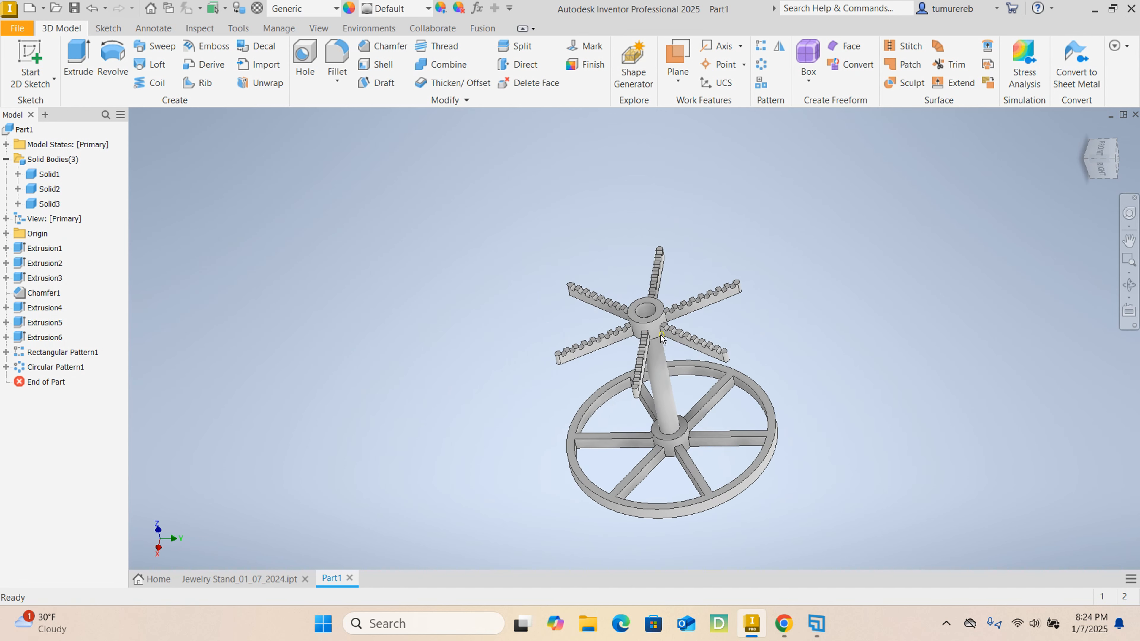
pyautogui.scroll(-2, 654, 351)
pyautogui.keyDown('shift'); pyautogui.moveTo(754, 438); pyautogui.dragTo(778, 387, button='middle'); pyautogui.keyUp('shift')
pyautogui.scroll(6, 673, 381)
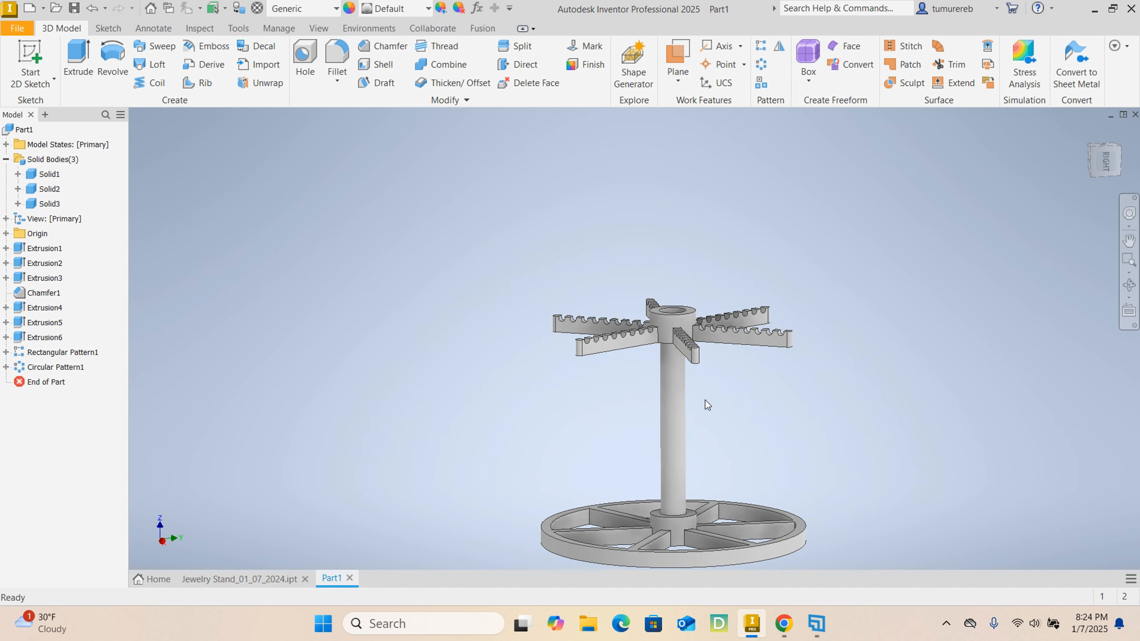
pyautogui.scroll(-2, 663, 252)
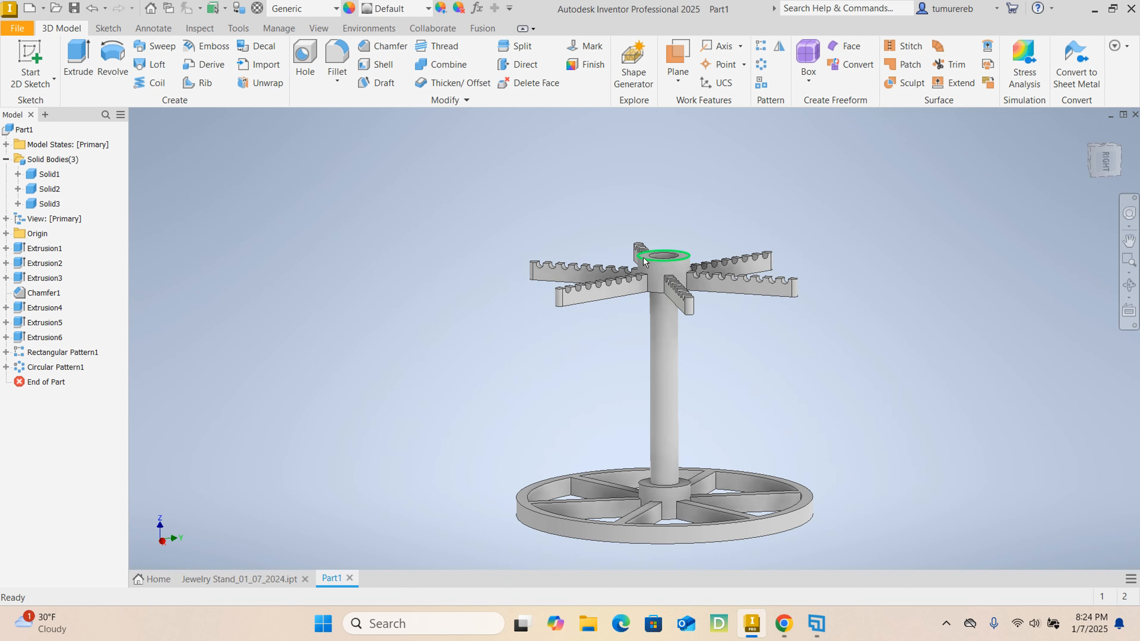
pyautogui.scroll(3, 642, 254)
pyautogui.scroll(-2, 642, 254)
pyautogui.moveTo(702, 385); pyautogui.dragTo(690, 300, button='middle')
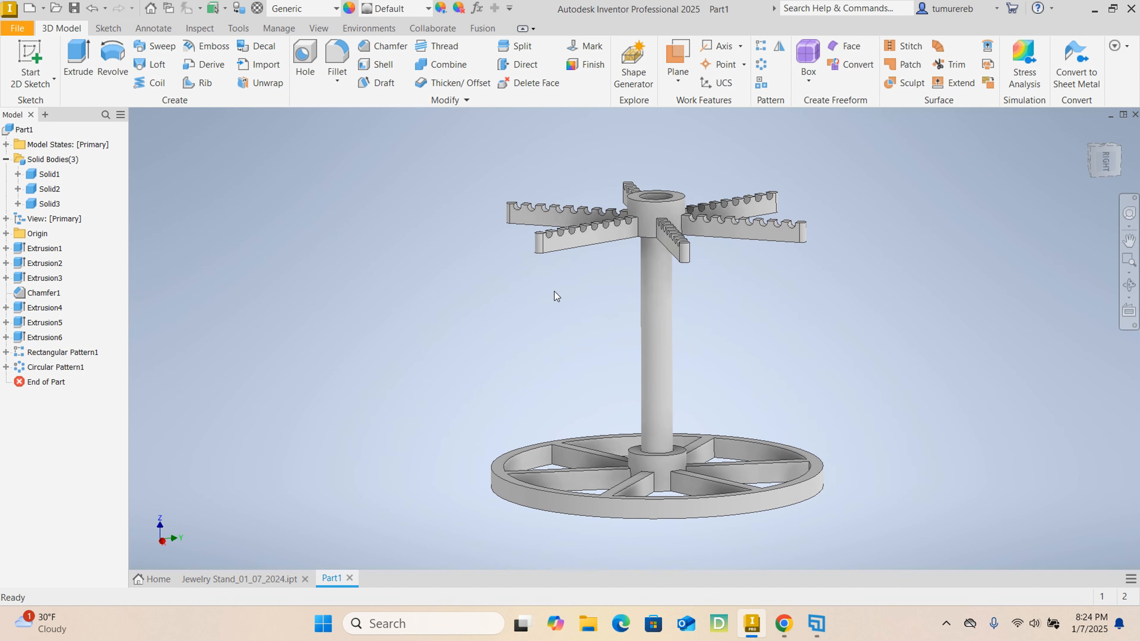
# - Check the upper post between the two arm tiers in Jewelry Stand_01_07_2024.ipt, and return to Part1
pyautogui.click(269, 576)
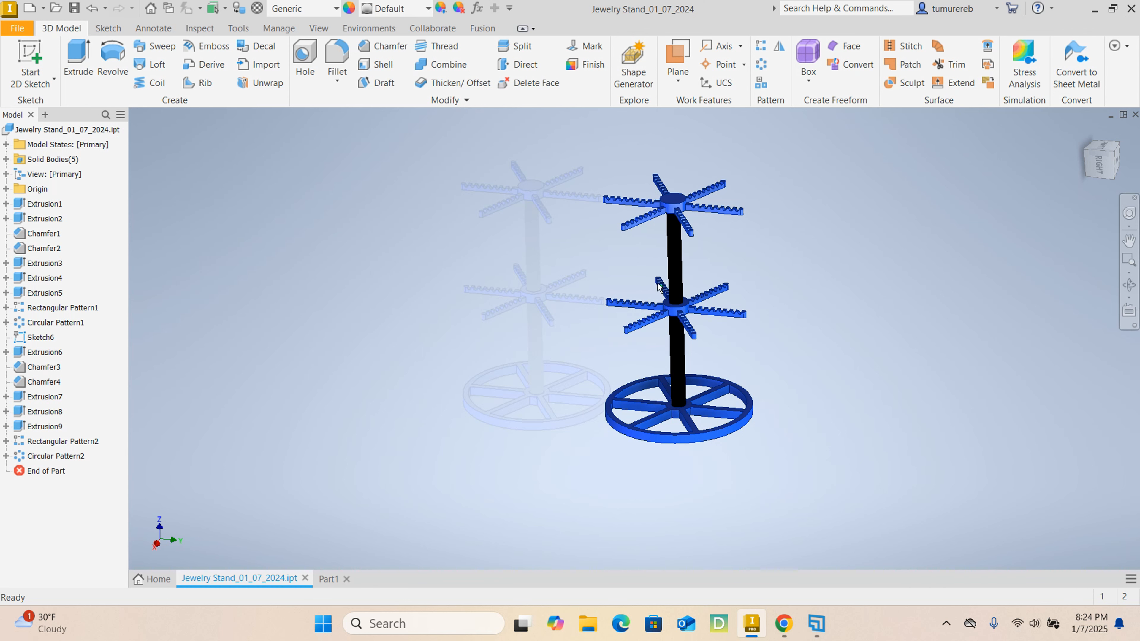
pyautogui.click(680, 272)
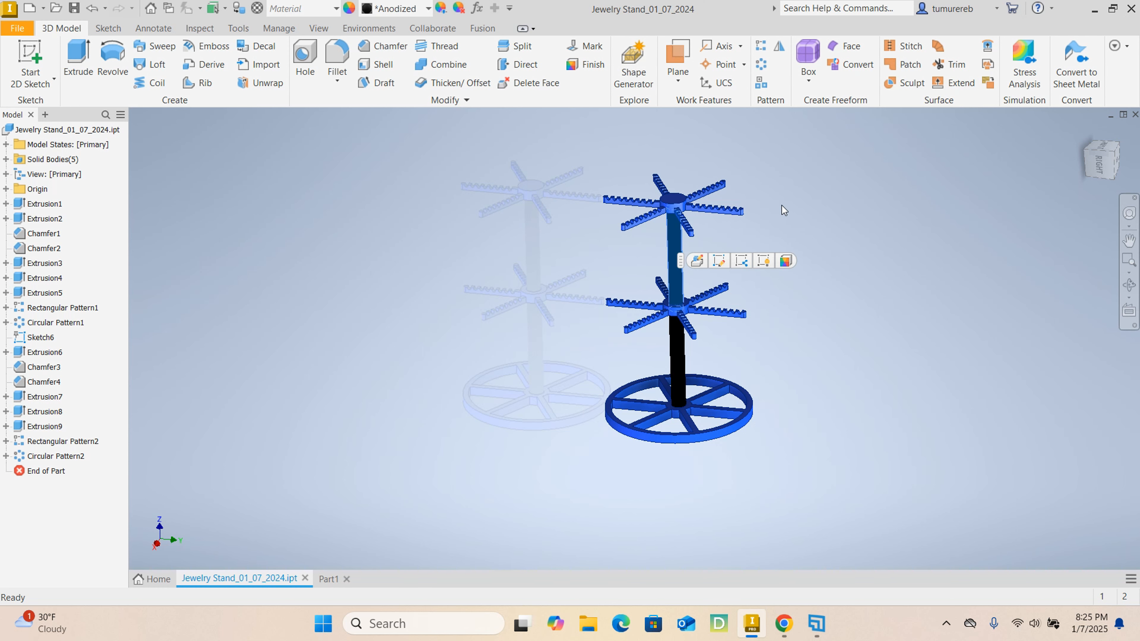
pyautogui.click(712, 213)
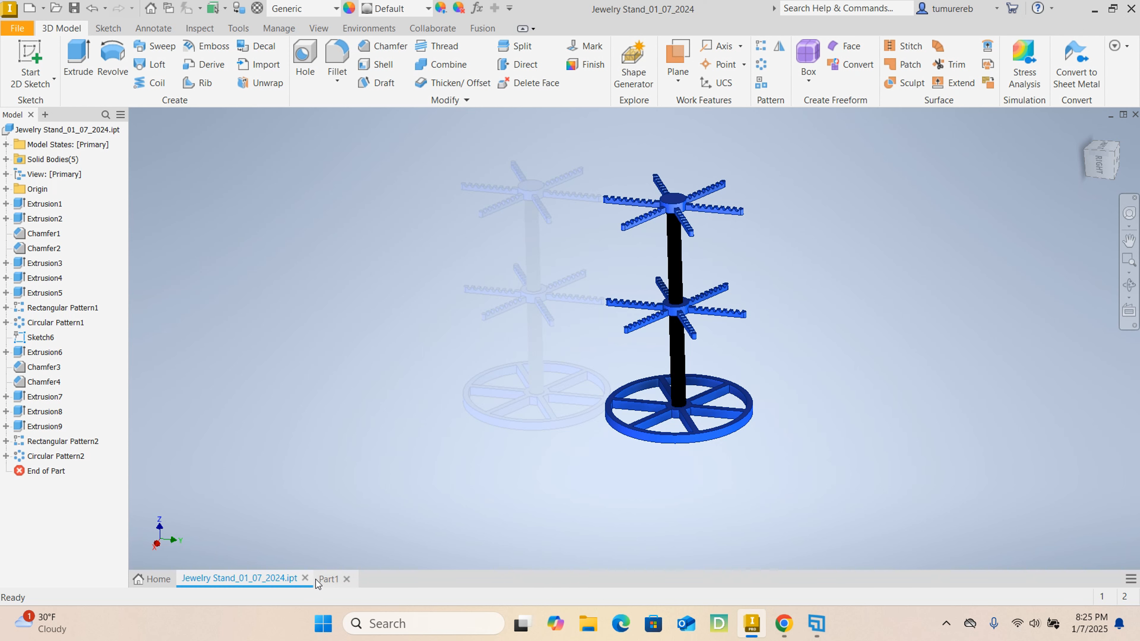
pyautogui.click(328, 580)
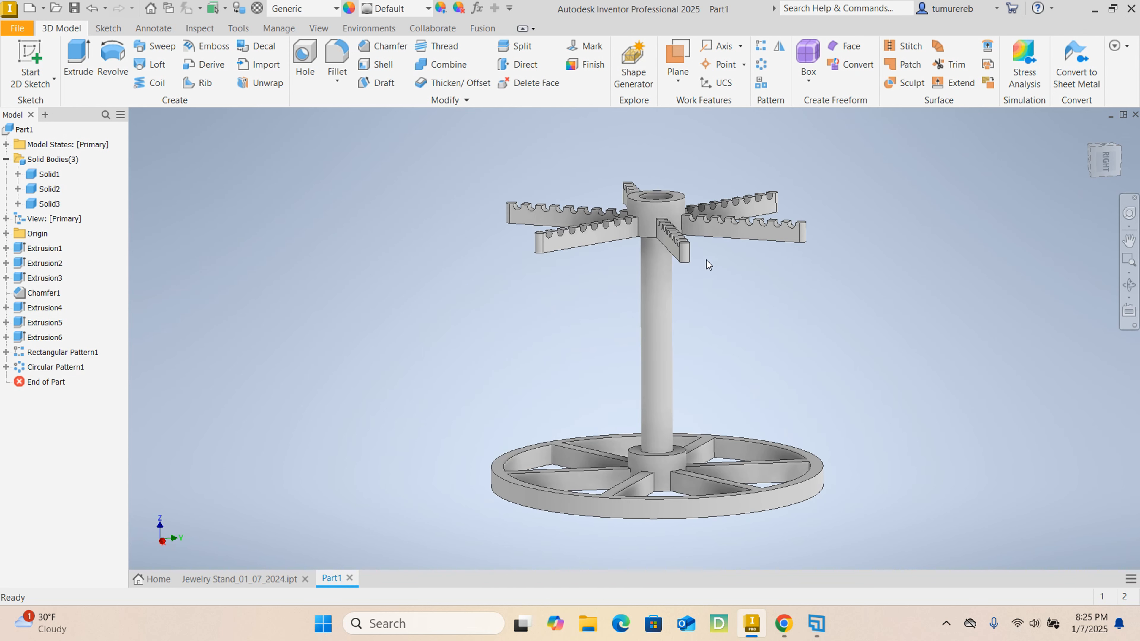
# - Start a sketch on the six-arm hub's top face and draw a 20 mm diameter circle centred on the hub
pyautogui.keyDown('shift'); pyautogui.moveTo(771, 270); pyautogui.dragTo(761, 292, button='middle'); pyautogui.keyUp('shift')
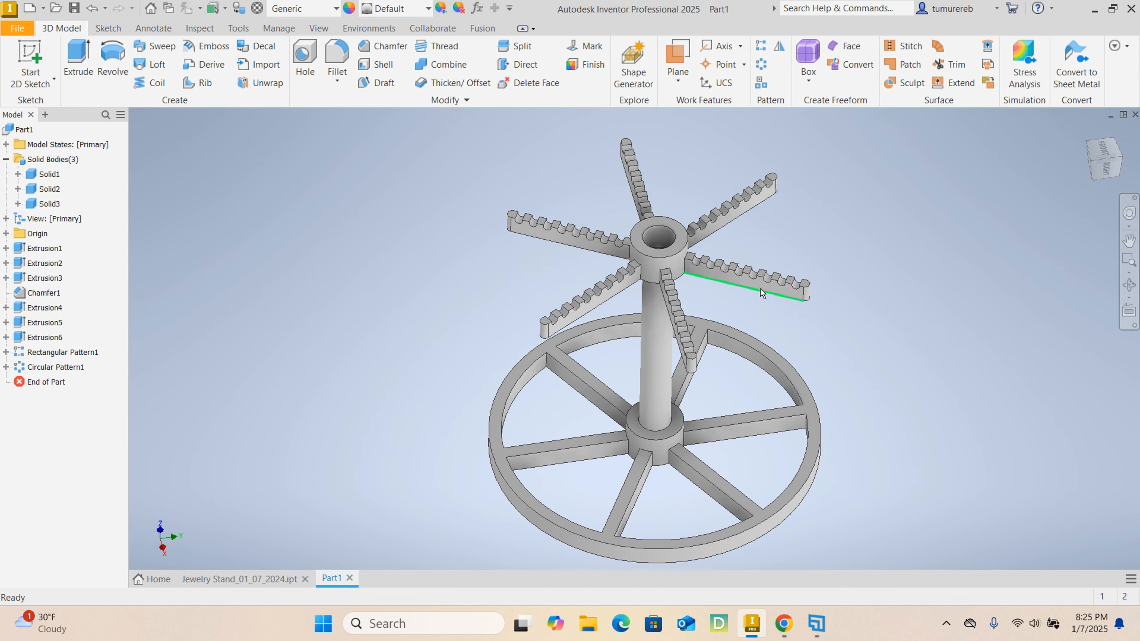
pyautogui.scroll(-3, 707, 232)
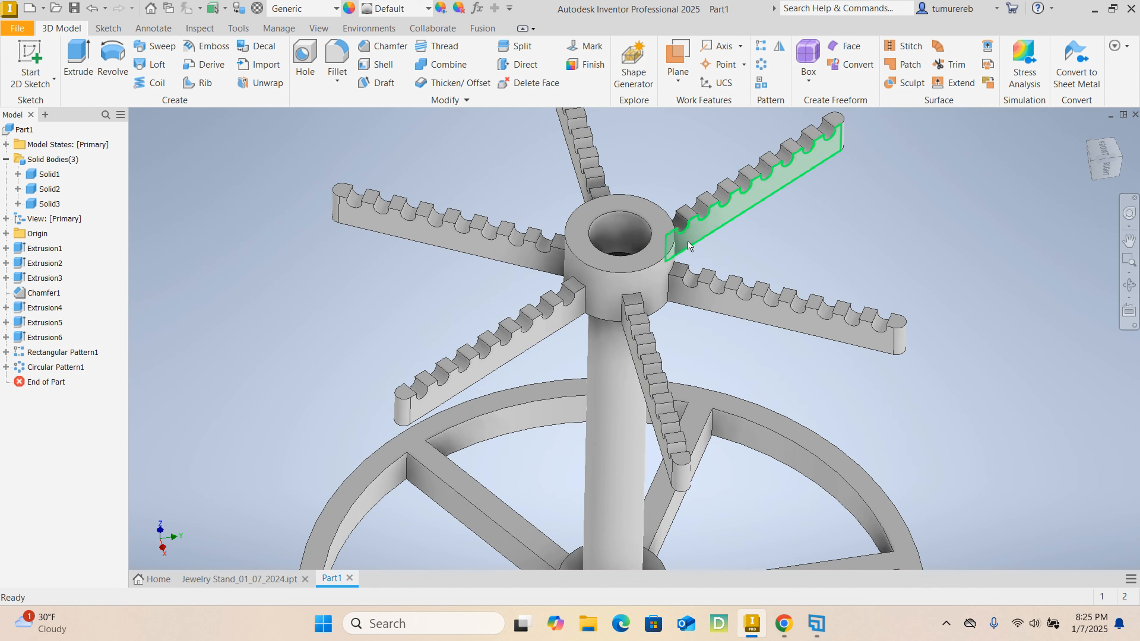
pyautogui.click(662, 232)
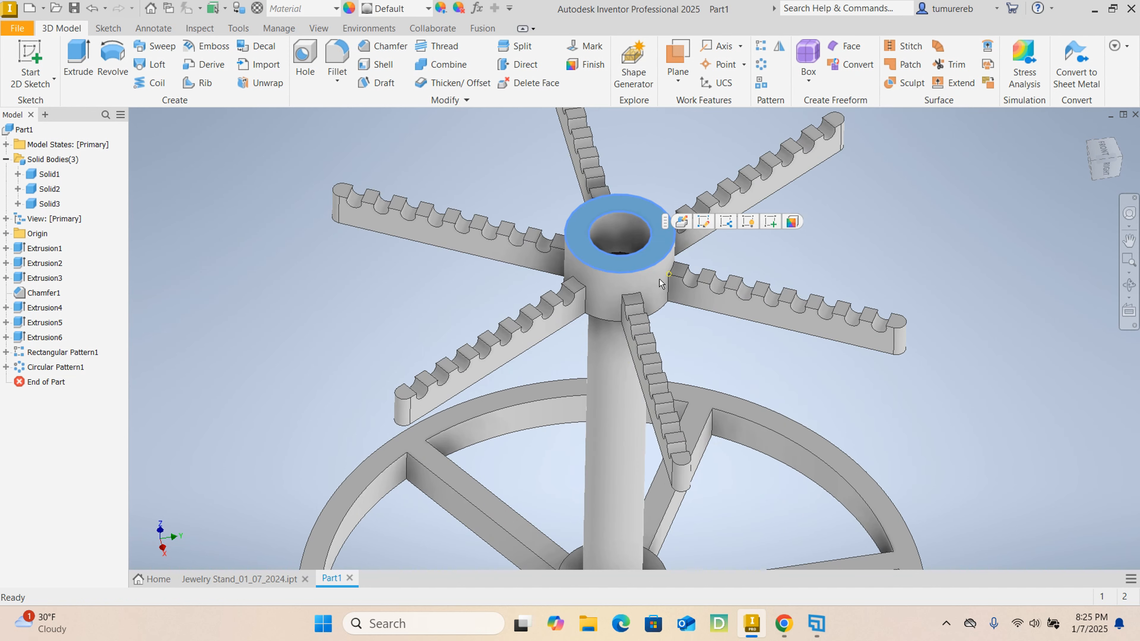
pyautogui.click(767, 222)
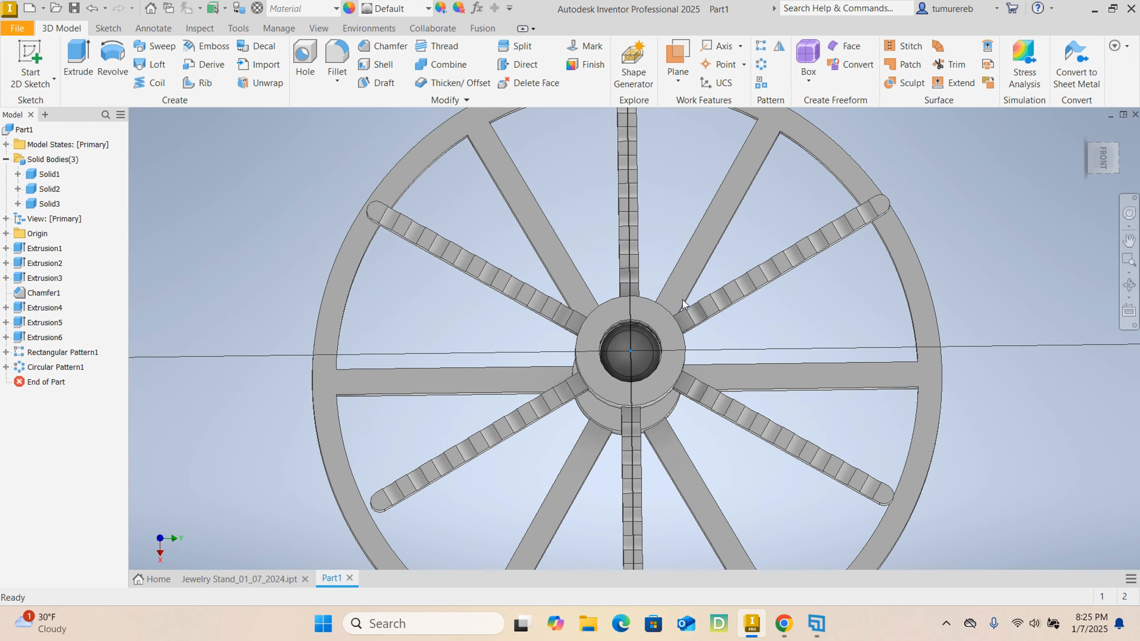
pyautogui.scroll(-3, 521, 313)
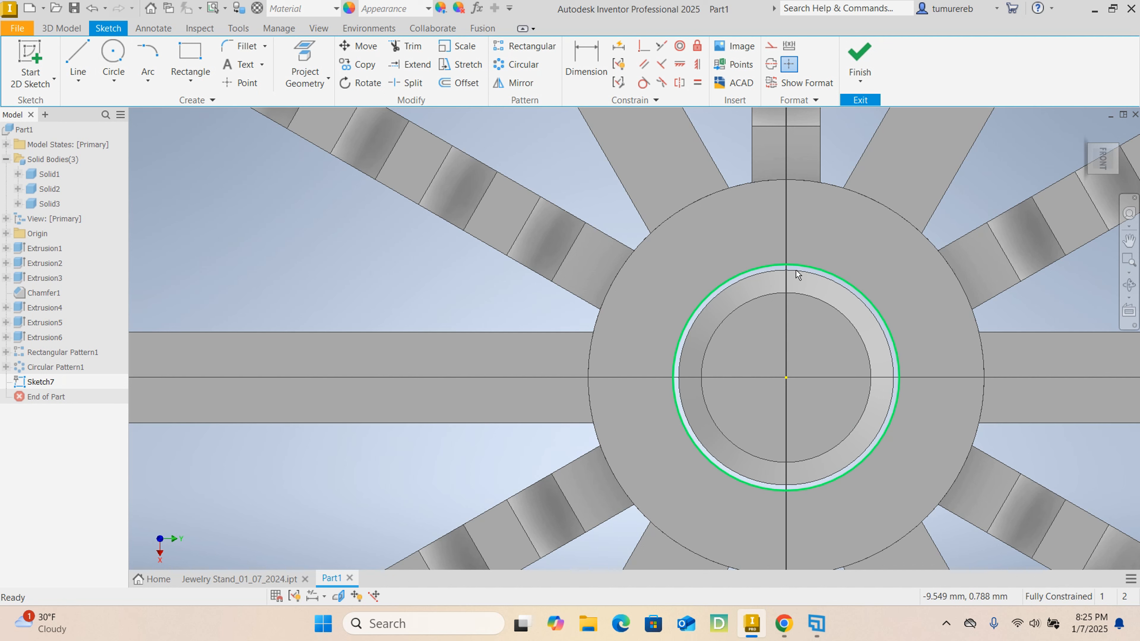
pyautogui.click(118, 56)
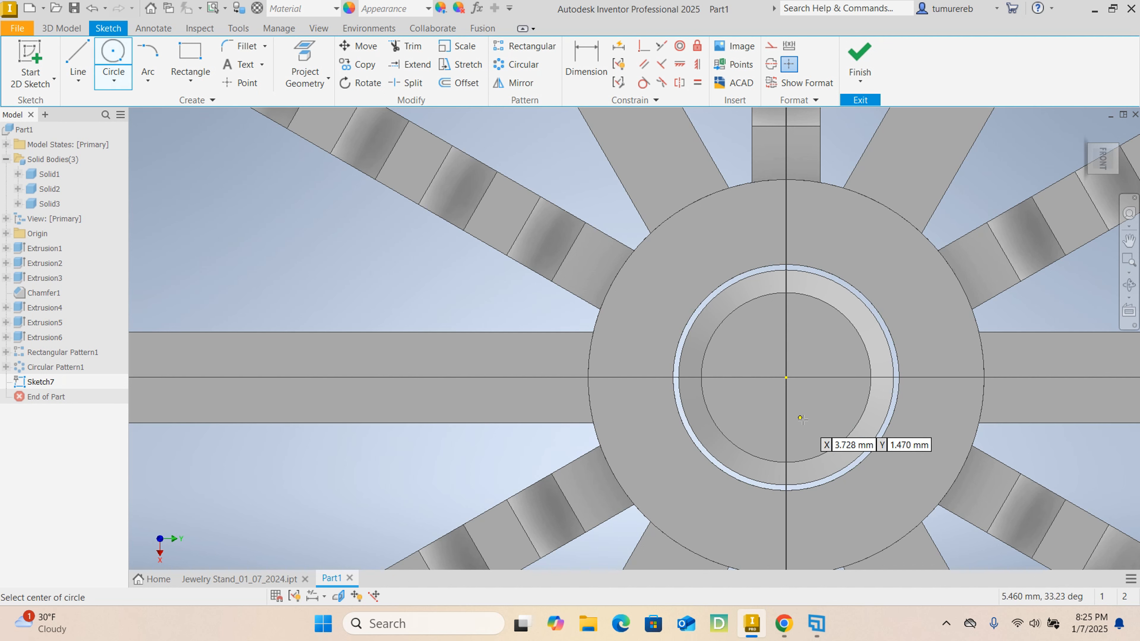
pyautogui.click(786, 377)
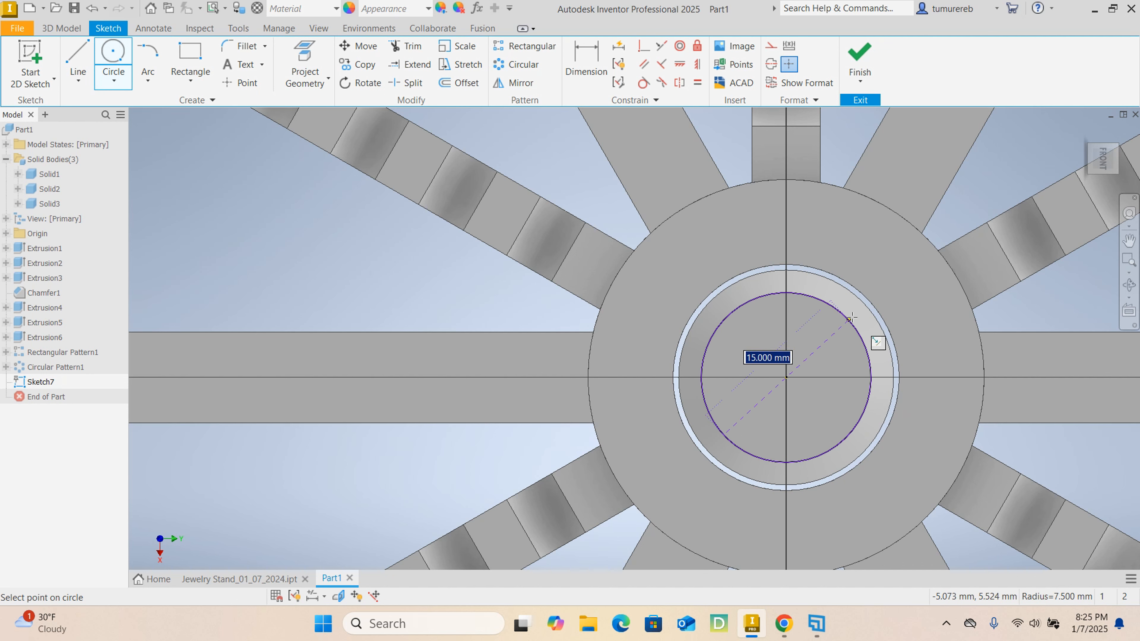
pyautogui.write('20')
pyautogui.press('Return')
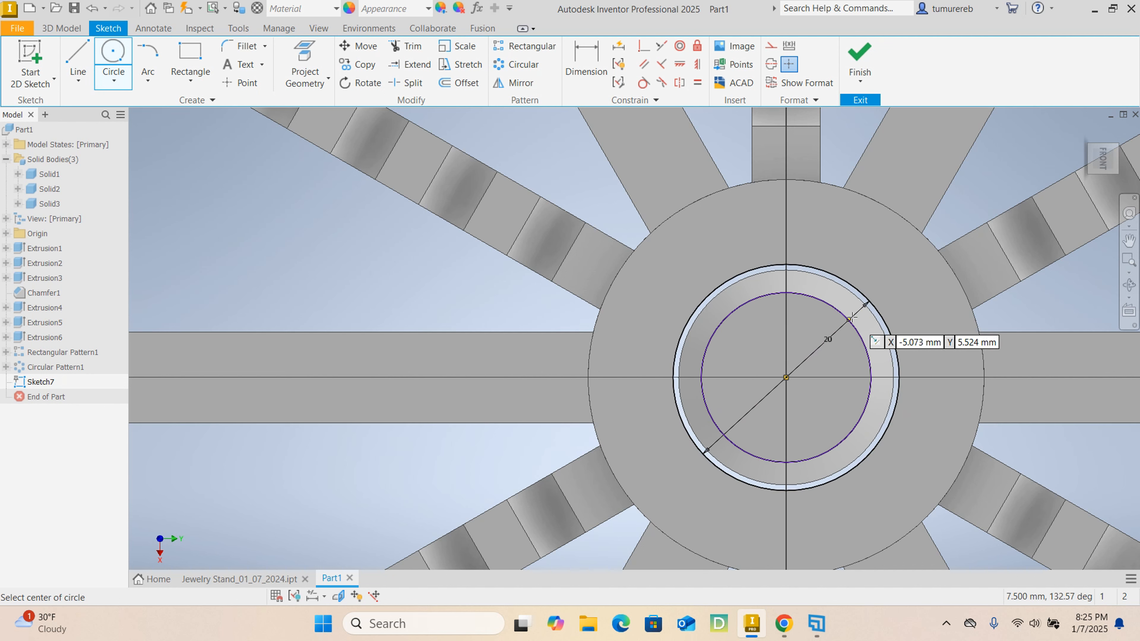
pyautogui.click(786, 378)
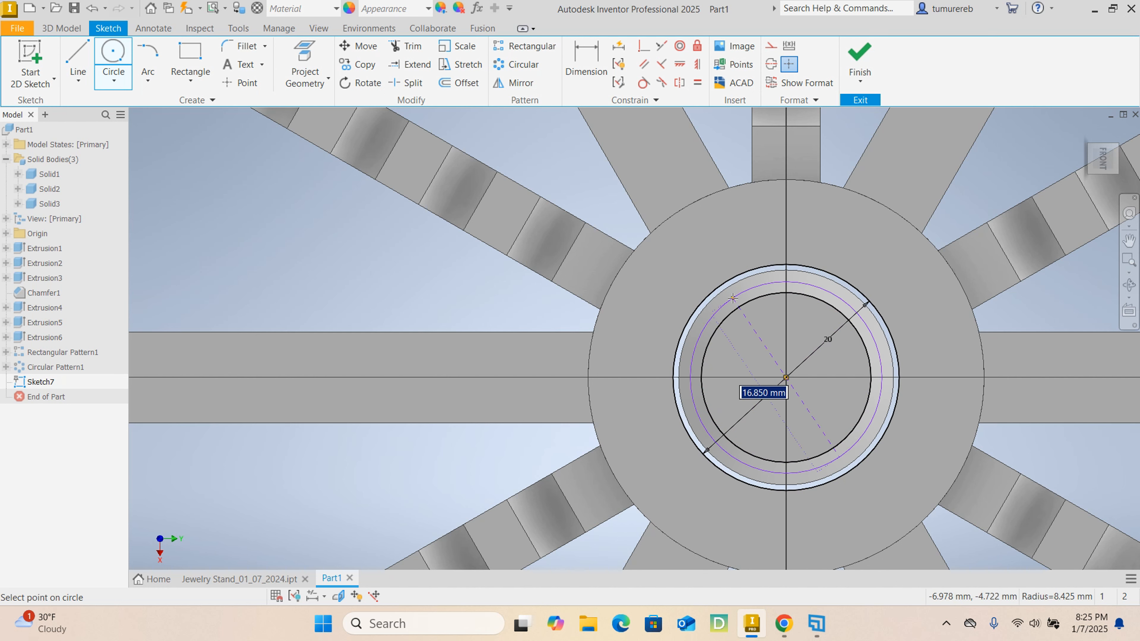
pyautogui.write('35')
pyautogui.press('Escape')
# - Offset the 20 mm circle inward by 0.5 mm and finish the sketch
pyautogui.click(458, 84)
pyautogui.write('0.5')
pyautogui.press('Return')
pyautogui.click(860, 59)
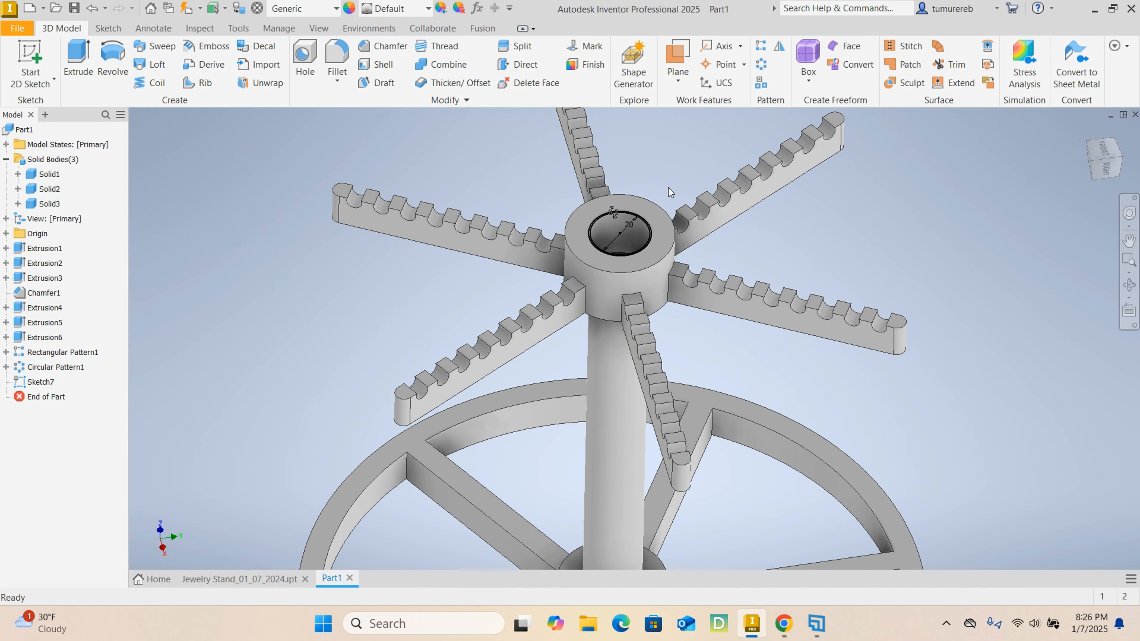
# - Set up an extrusion of the inner circle as a new solid with asymmetric direction, its first side pointing upward
pyautogui.scroll(6, 619, 234)
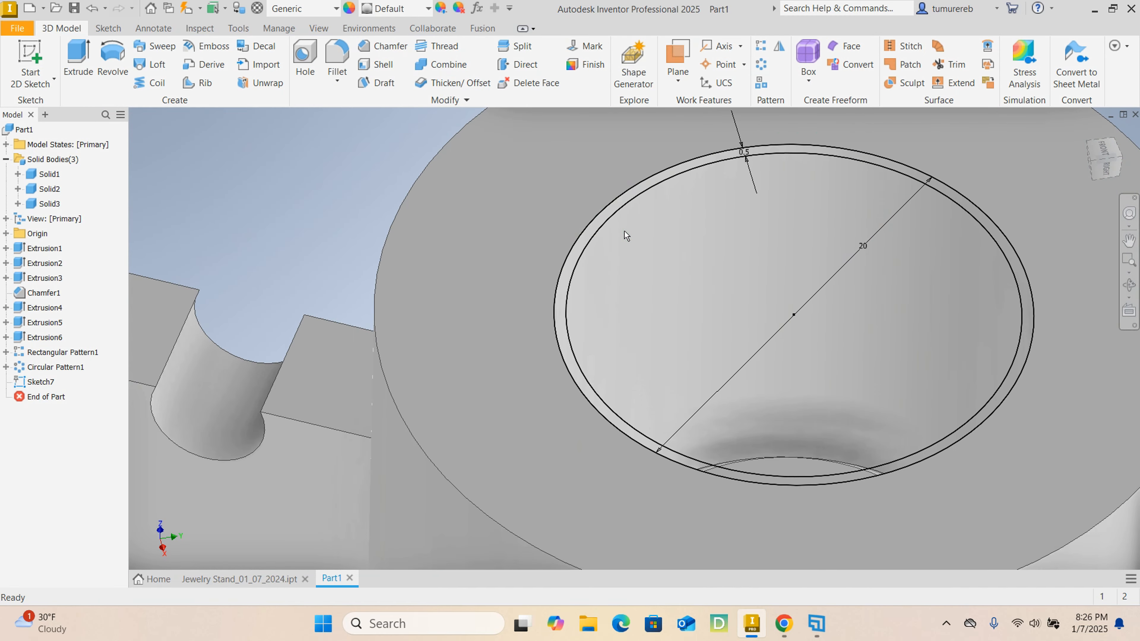
pyautogui.scroll(3, 741, 164)
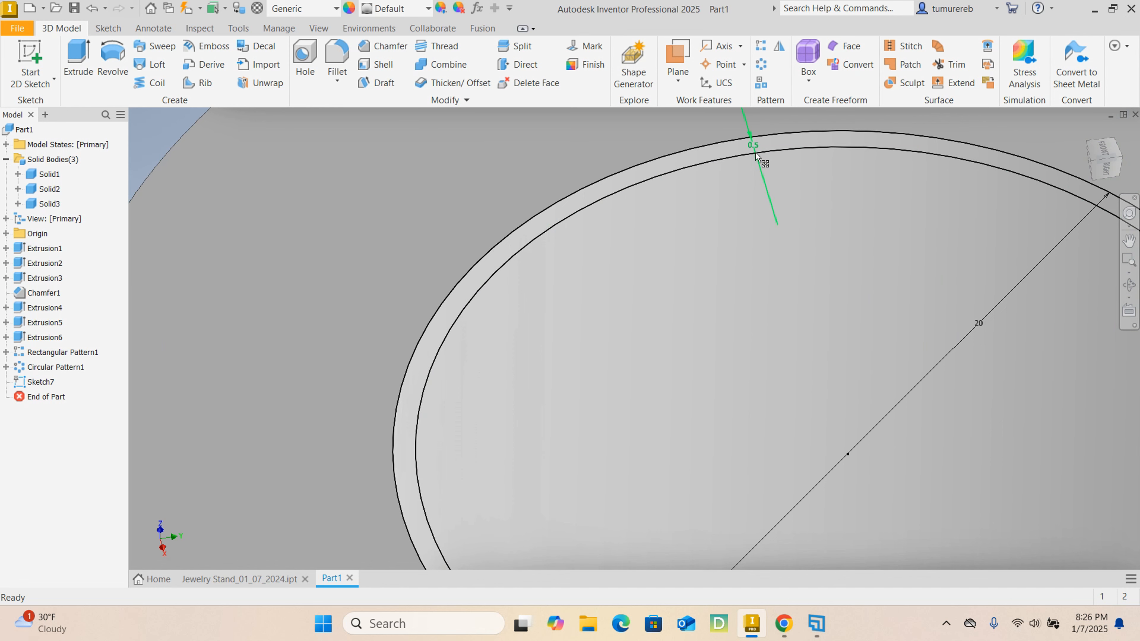
pyautogui.scroll(-4, 755, 153)
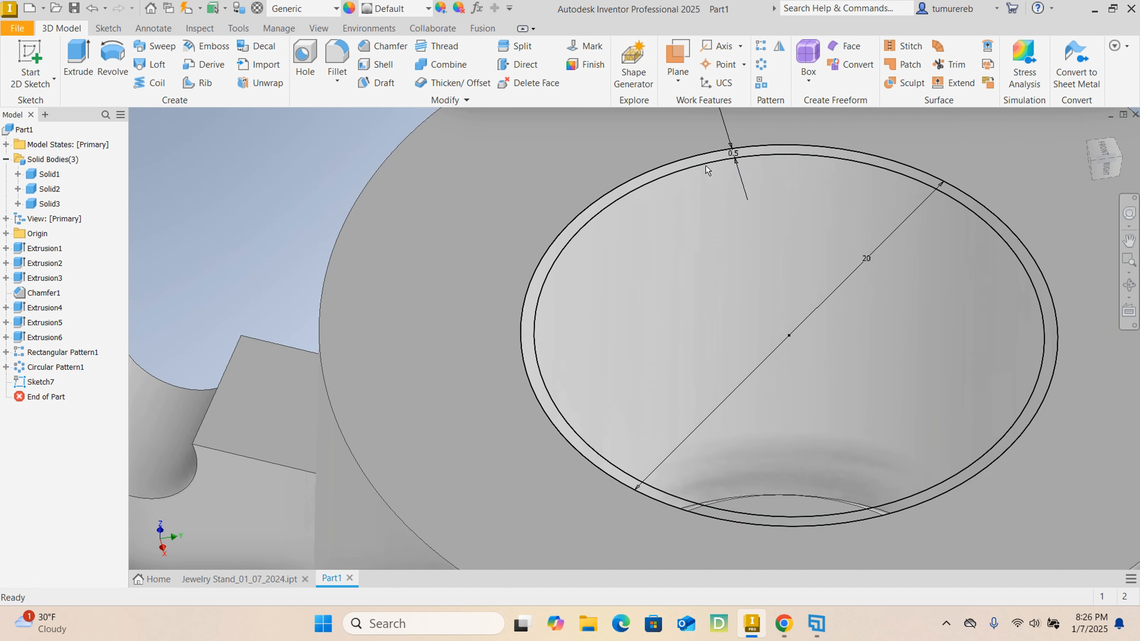
pyautogui.click(93, 53)
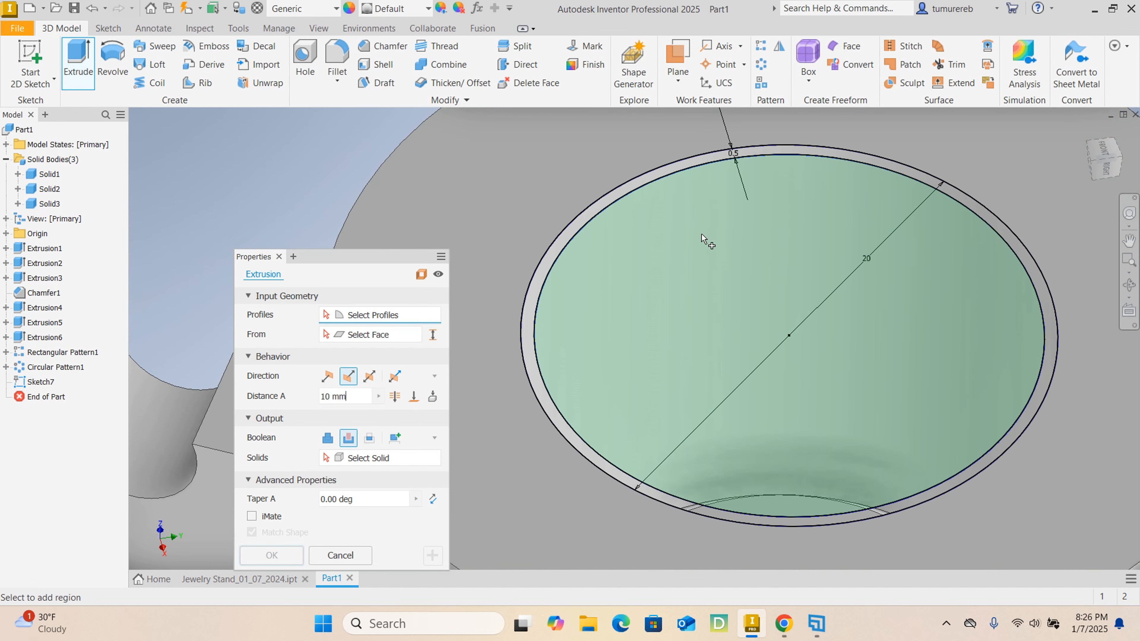
pyautogui.click(702, 240)
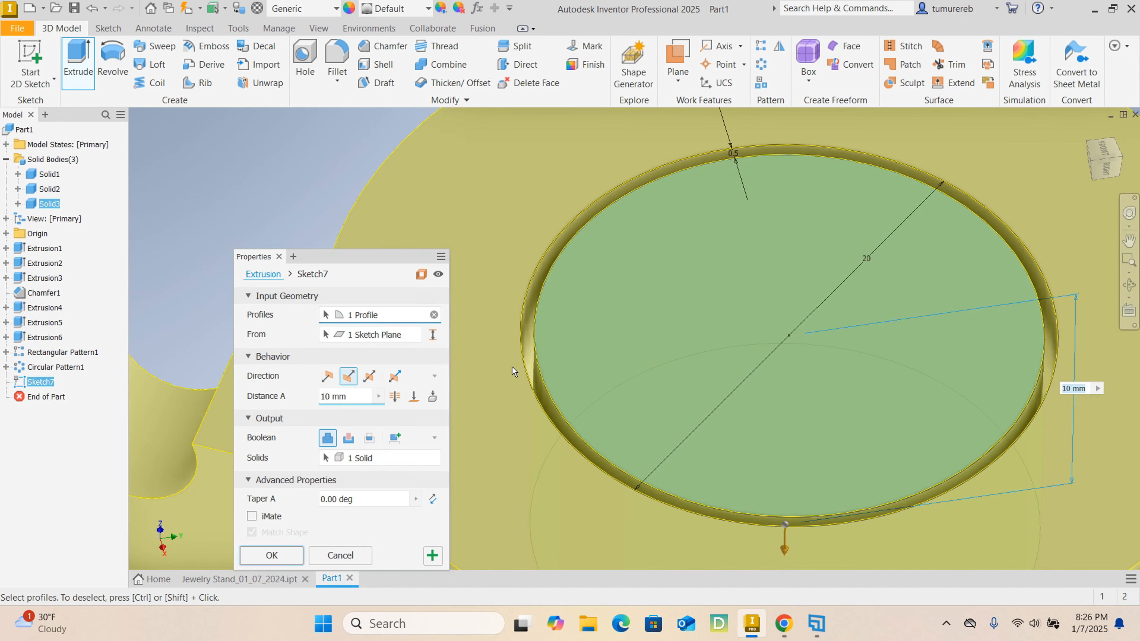
pyautogui.click(327, 376)
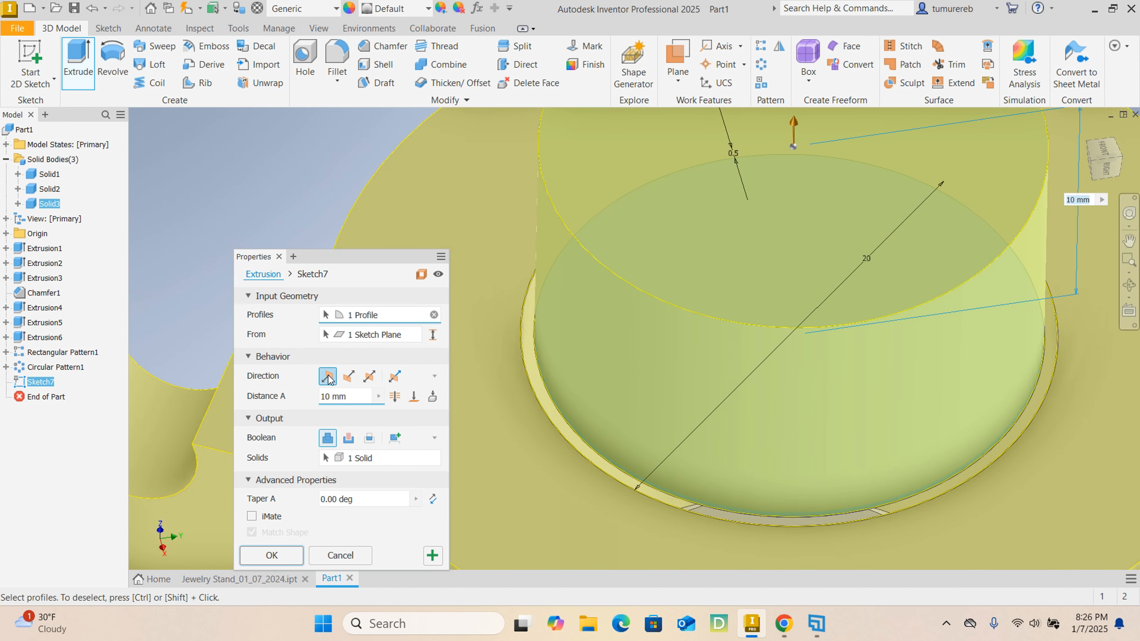
pyautogui.scroll(-5, 656, 406)
pyautogui.click(395, 438)
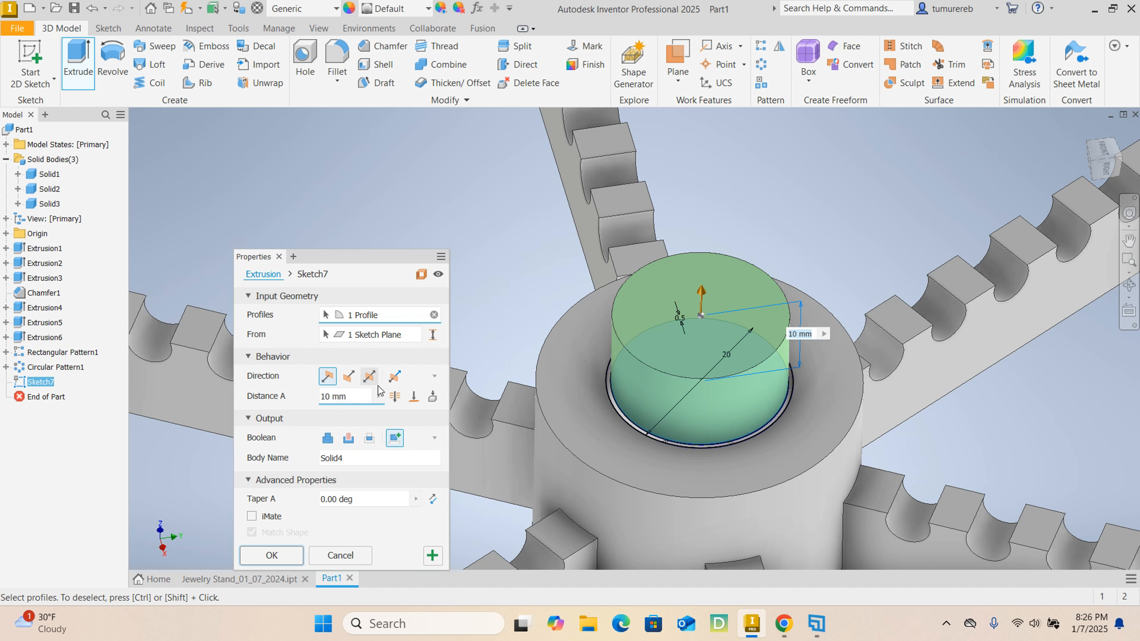
pyautogui.click(393, 381)
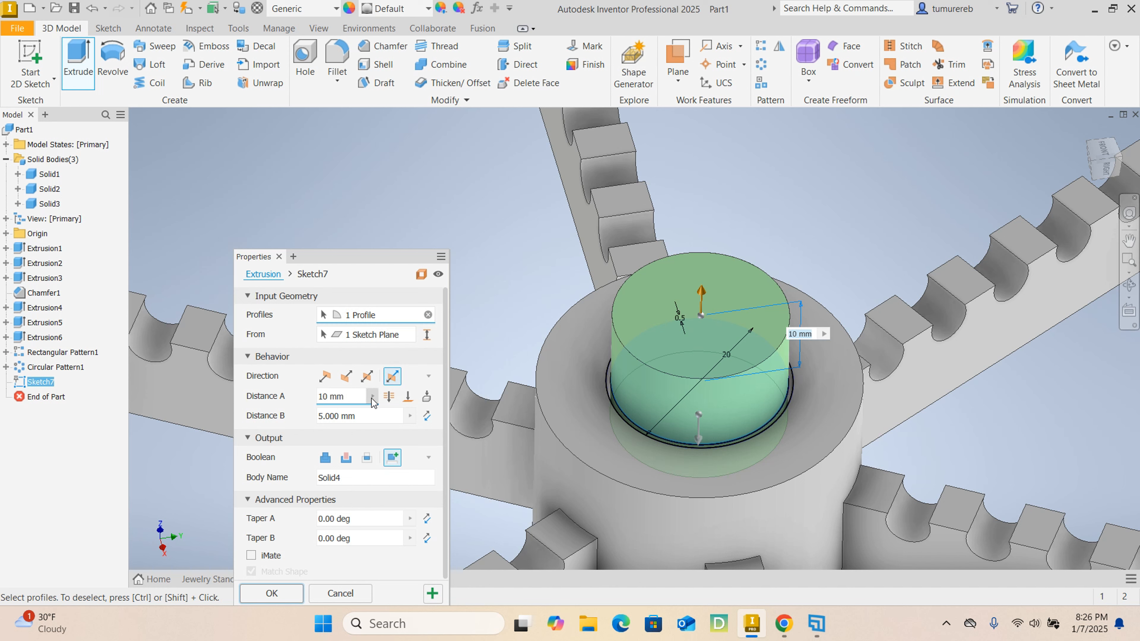
# - Extrude the inner circle as a new solid, 140 mm upward and 22 mm down into the hub
pyautogui.click(352, 395)
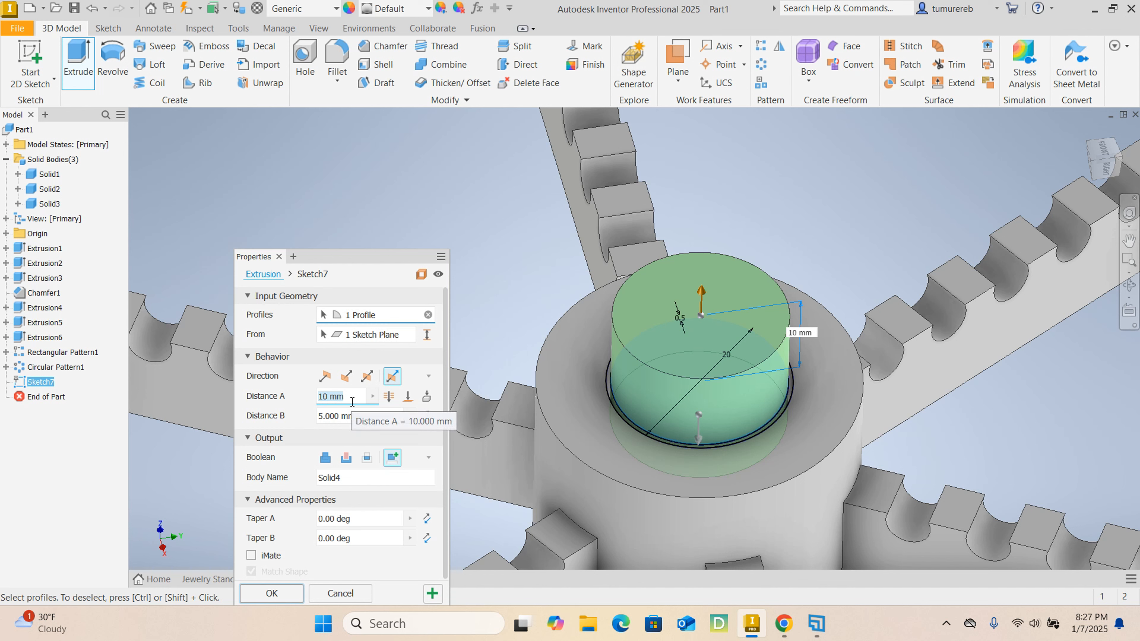
pyautogui.write('14')
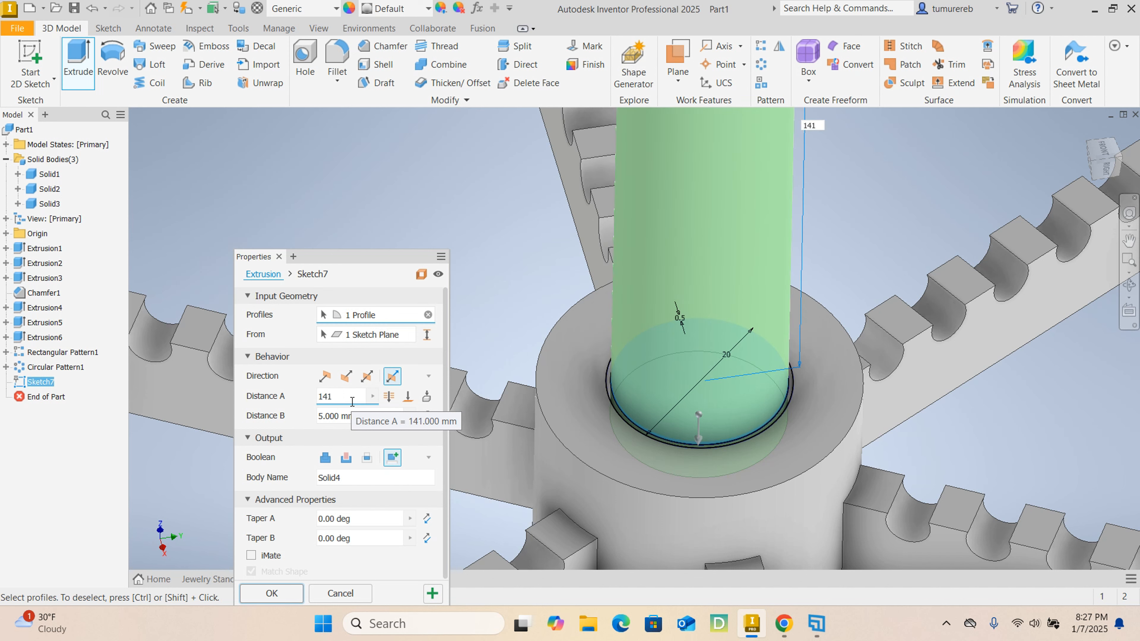
pyautogui.write('0')
pyautogui.press('Tab')
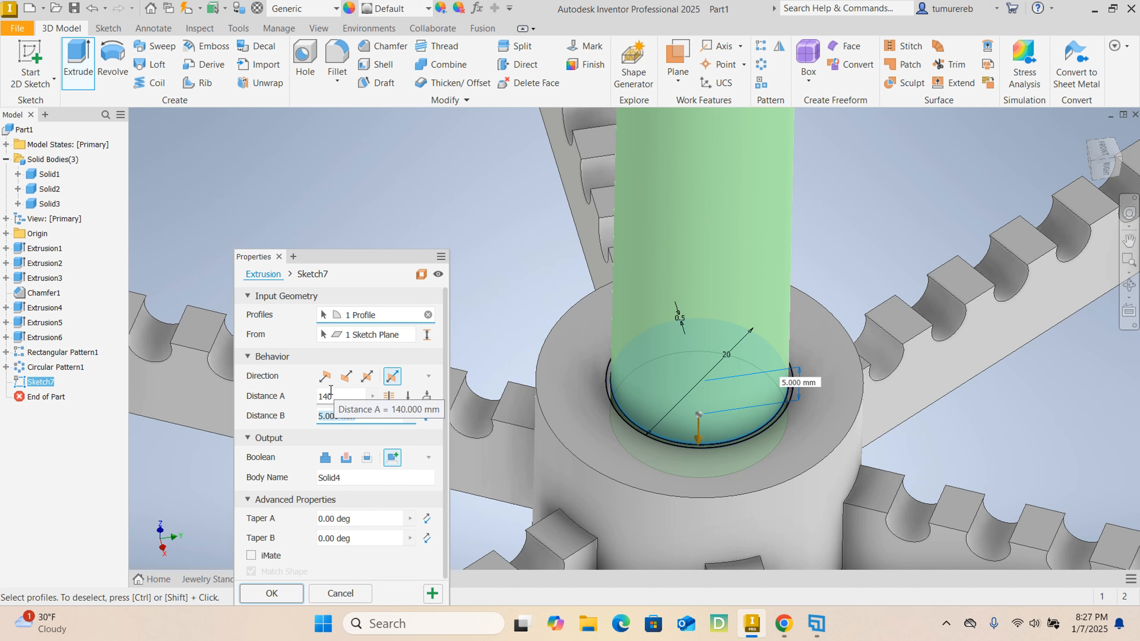
pyautogui.write('2')
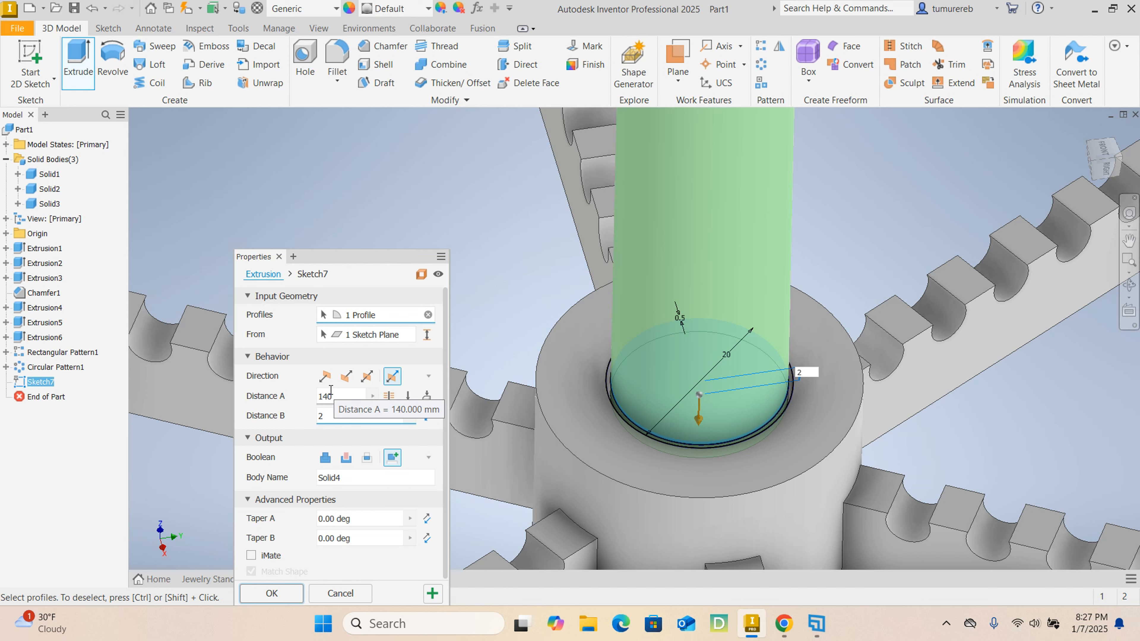
pyautogui.press('BackSpace')
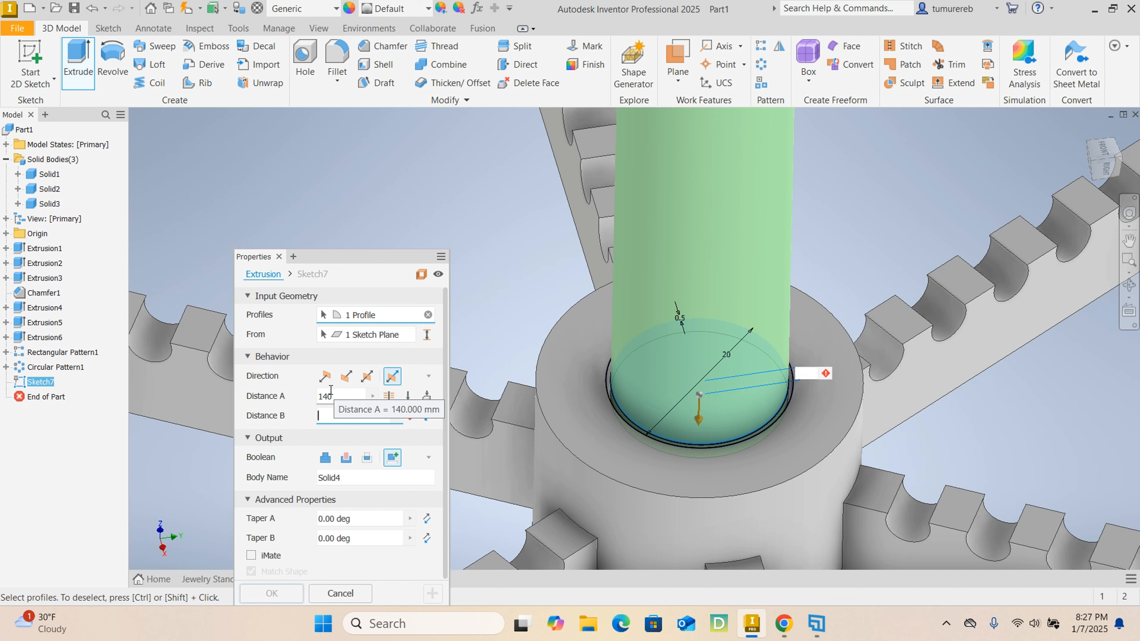
pyautogui.write('22')
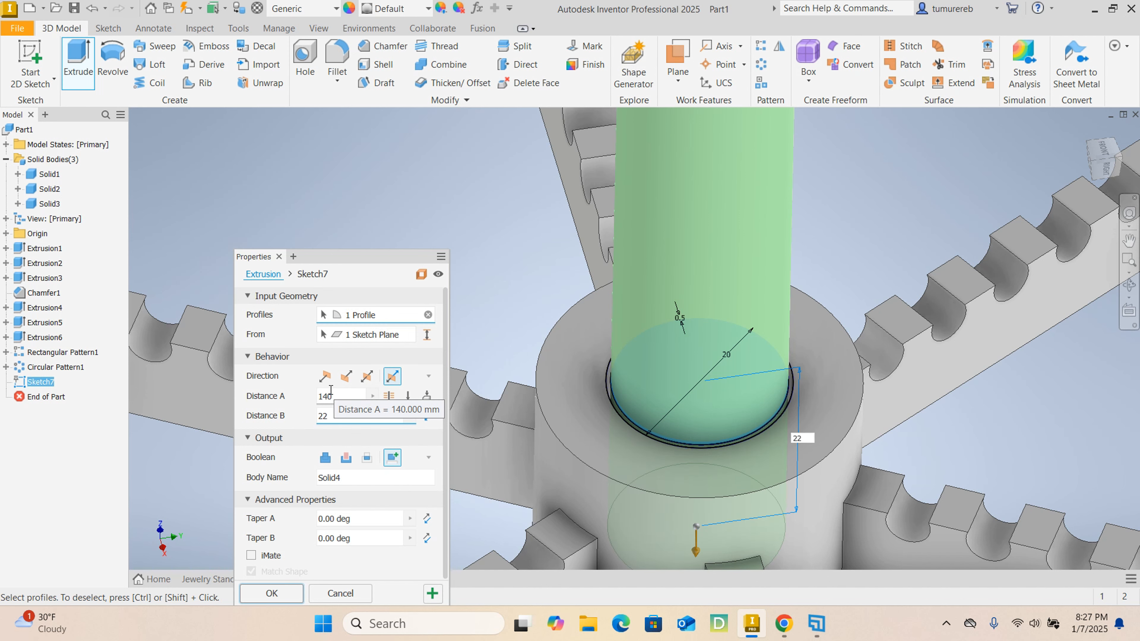
pyautogui.scroll(3, 699, 342)
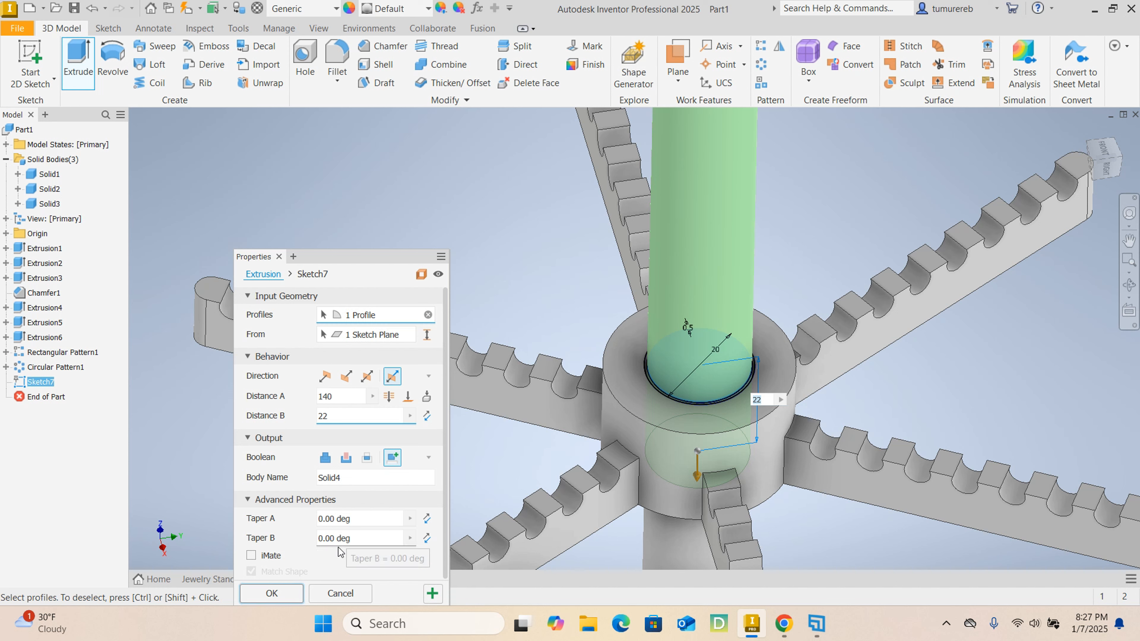
pyautogui.click(271, 593)
# - Hide Solid1, Solid2 and Solid3 so that only the new upper post is displayed
pyautogui.scroll(-5, 637, 321)
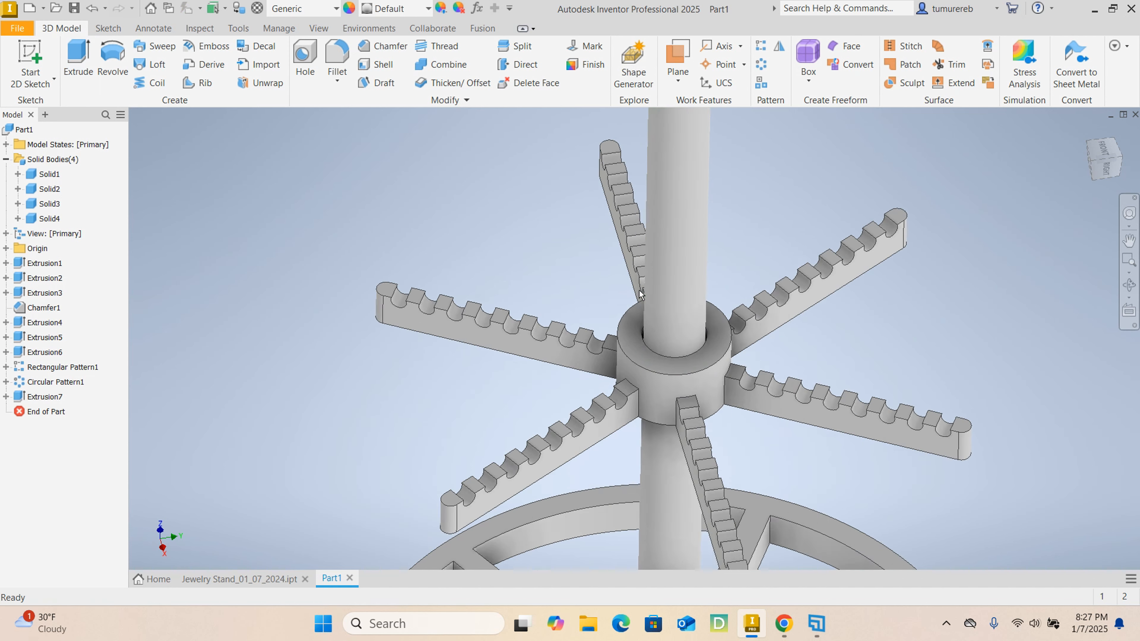
pyautogui.scroll(3, 631, 309)
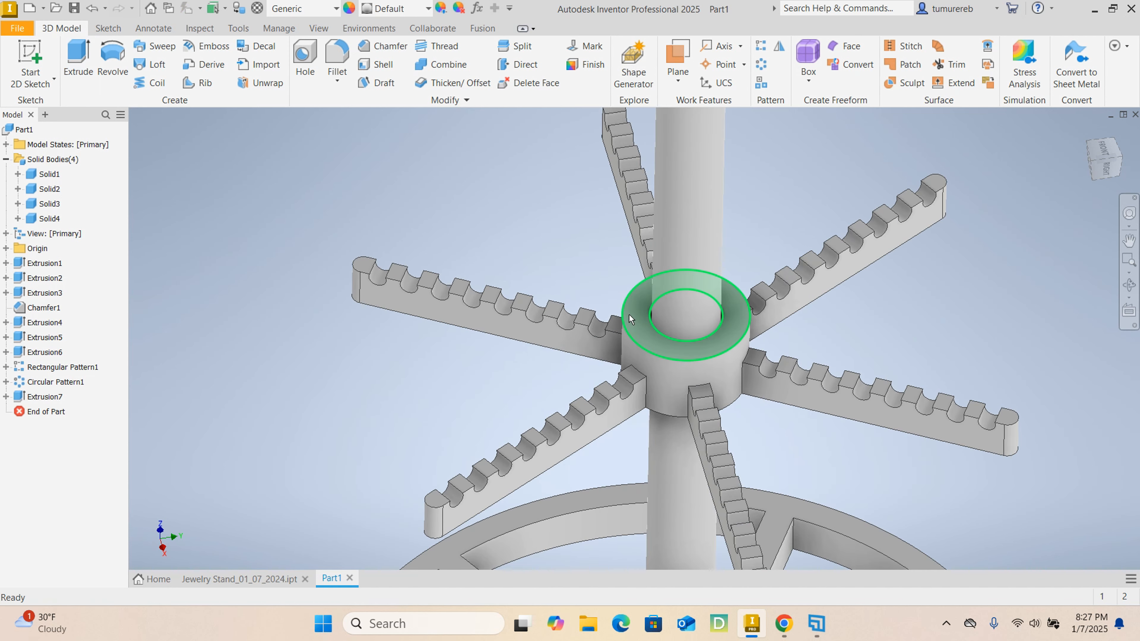
pyautogui.scroll(-2, 664, 346)
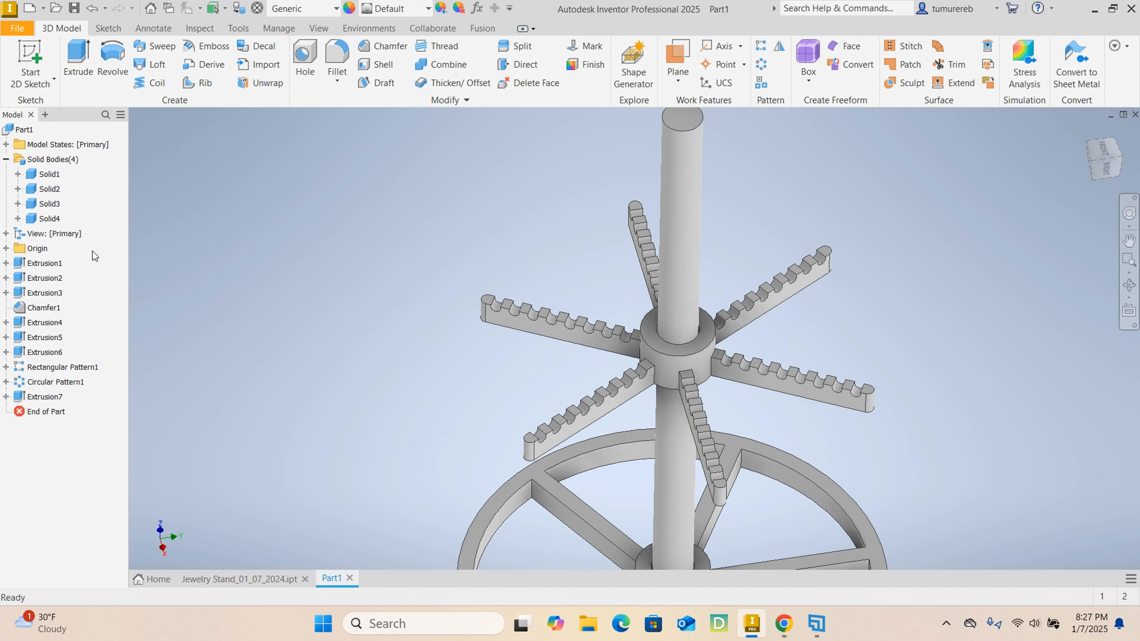
pyautogui.click(56, 208)
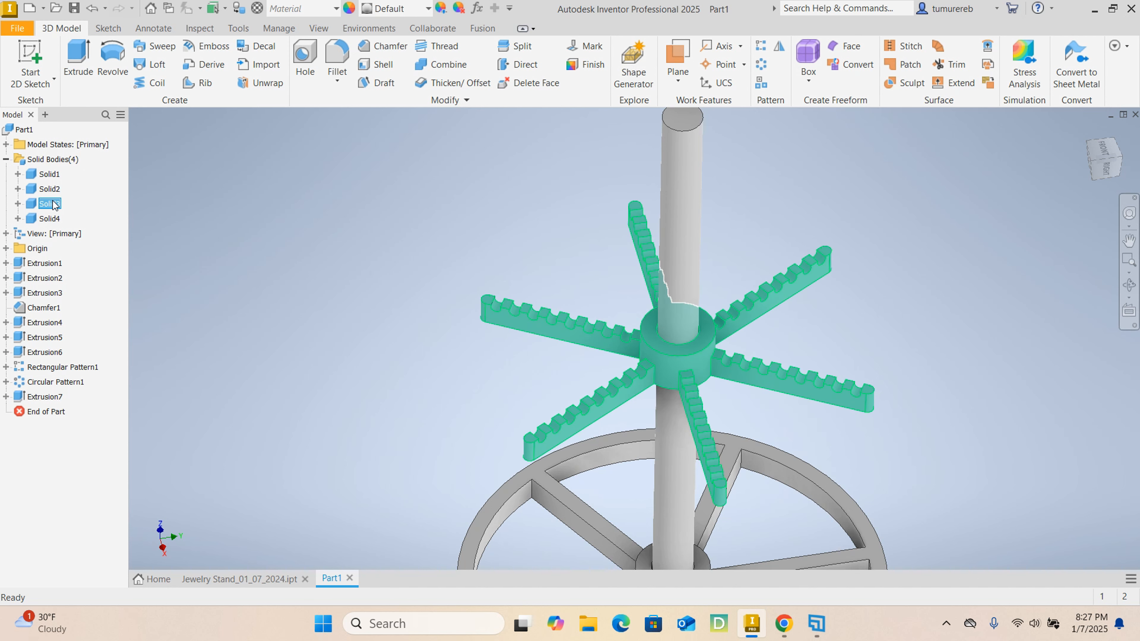
pyautogui.keyDown('ctrl'); pyautogui.click(52, 189); pyautogui.keyUp('ctrl')
pyautogui.keyDown('ctrl'); pyautogui.click(53, 176); pyautogui.keyUp('ctrl')
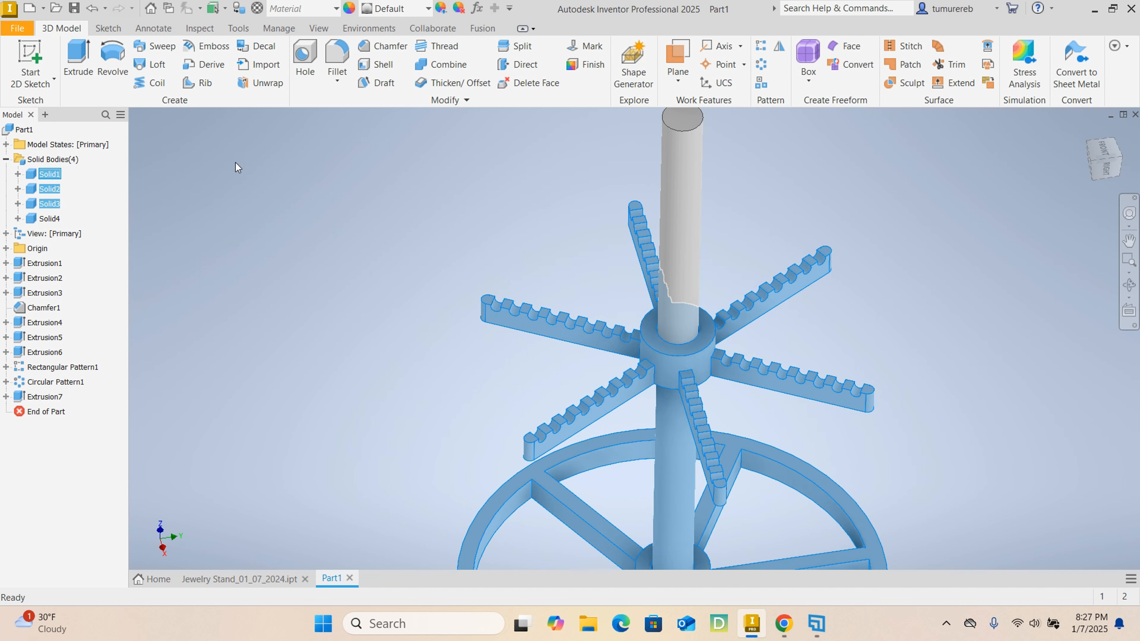
pyautogui.rightClick(55, 190)
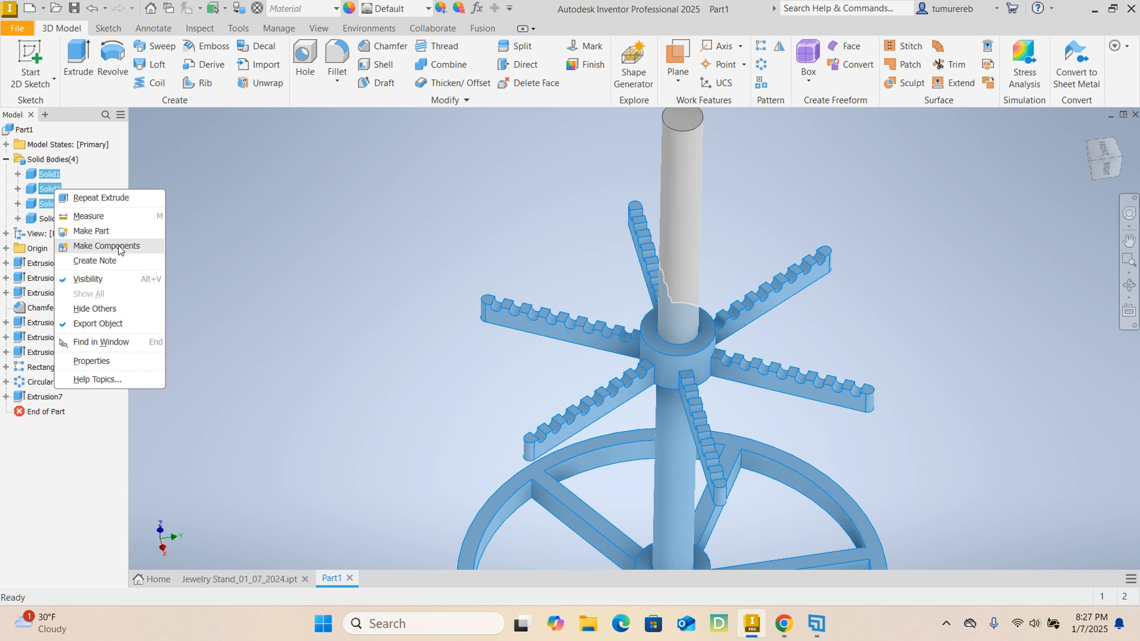
pyautogui.click(98, 280)
pyautogui.press('Home')
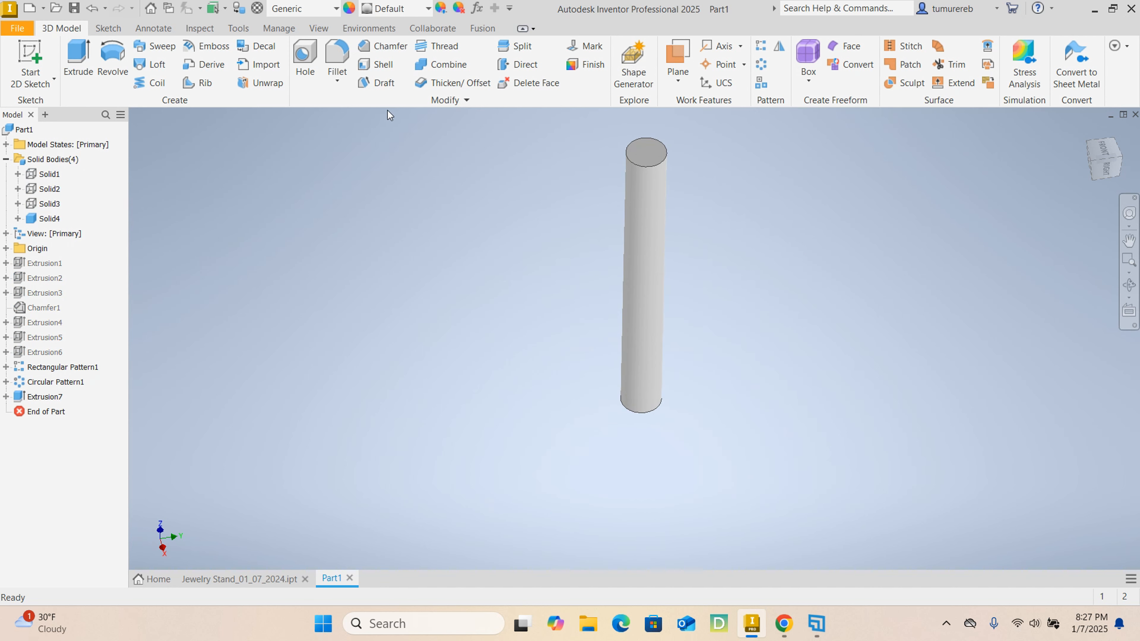
# - Chamfer the upper post's top and bottom circular edges by 2 mm
pyautogui.click(380, 56)
pyautogui.scroll(5, 674, 171)
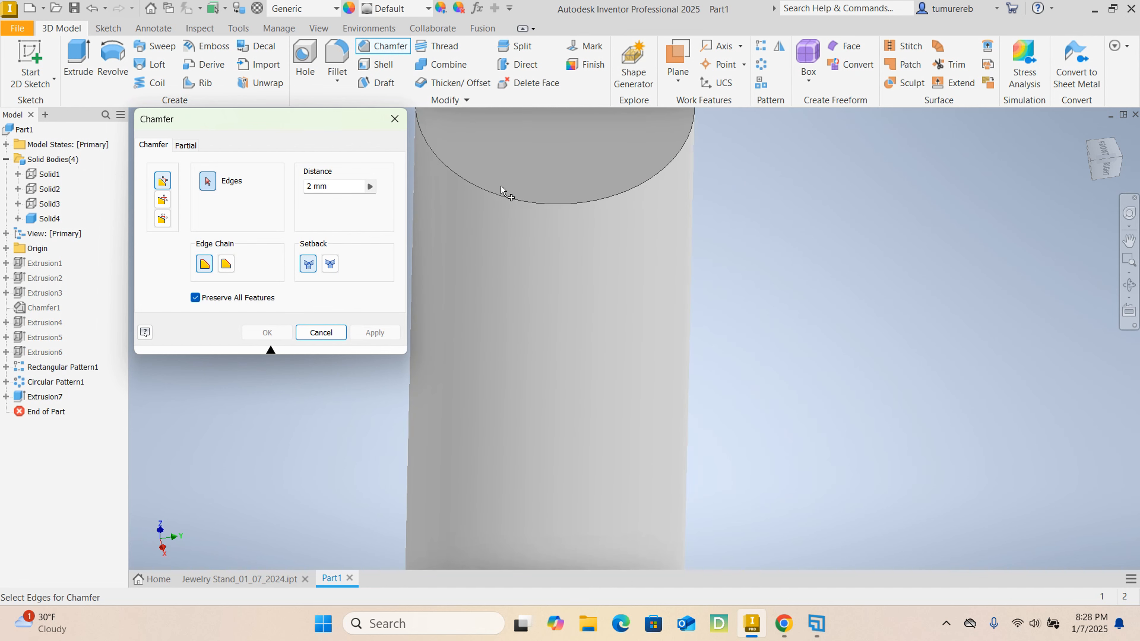
pyautogui.click(316, 191)
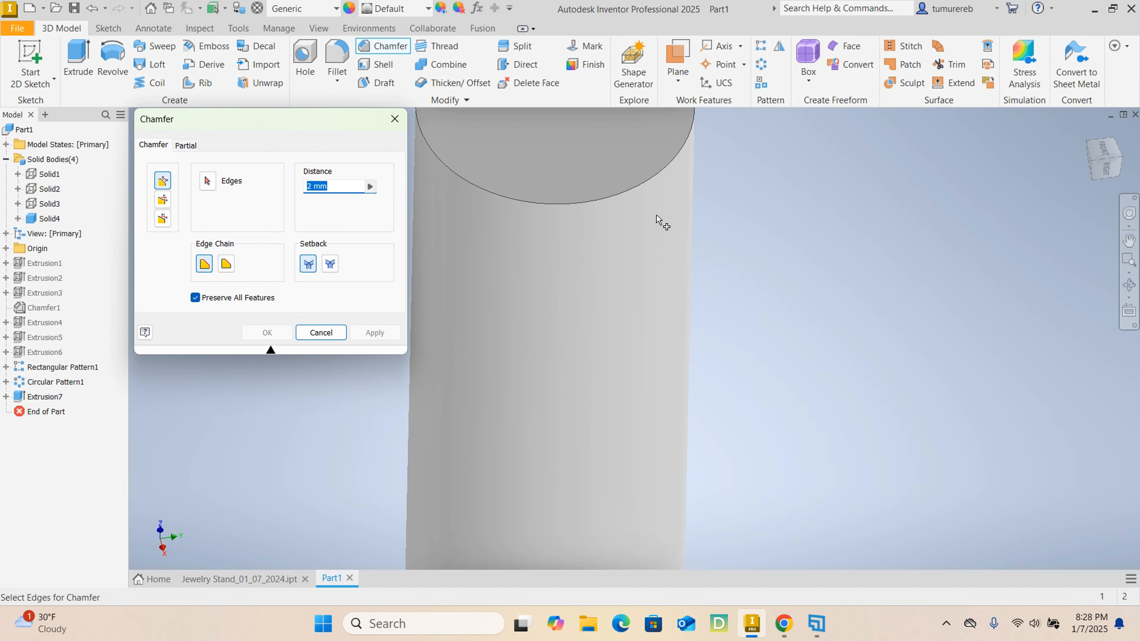
pyautogui.scroll(-3, 650, 221)
pyautogui.click(642, 215)
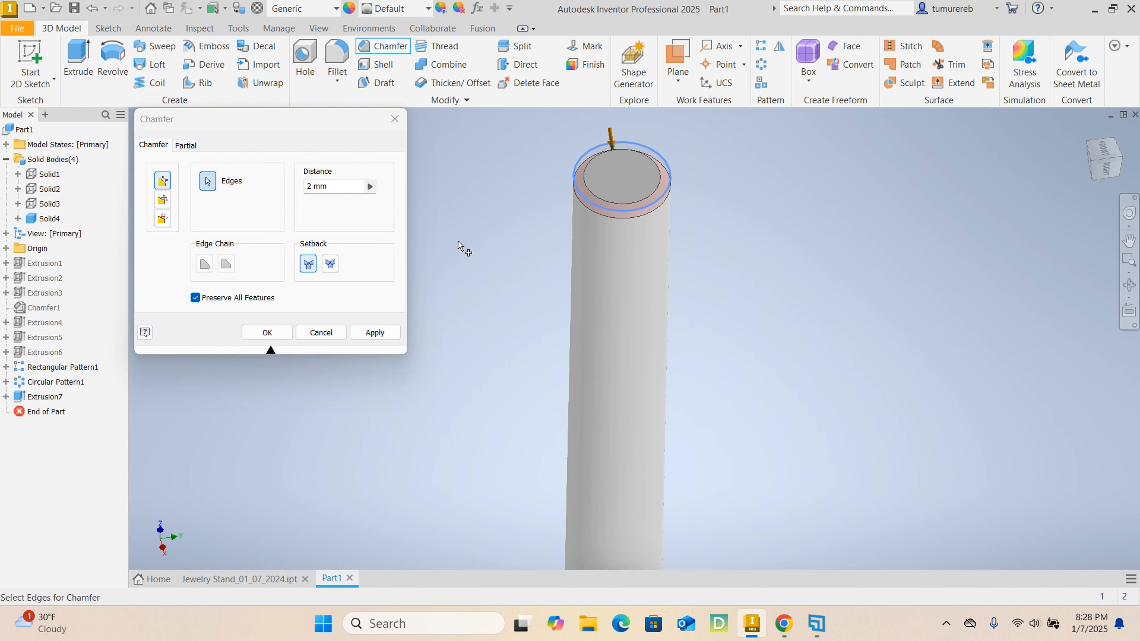
pyautogui.scroll(-3, 730, 349)
pyautogui.scroll(5, 713, 386)
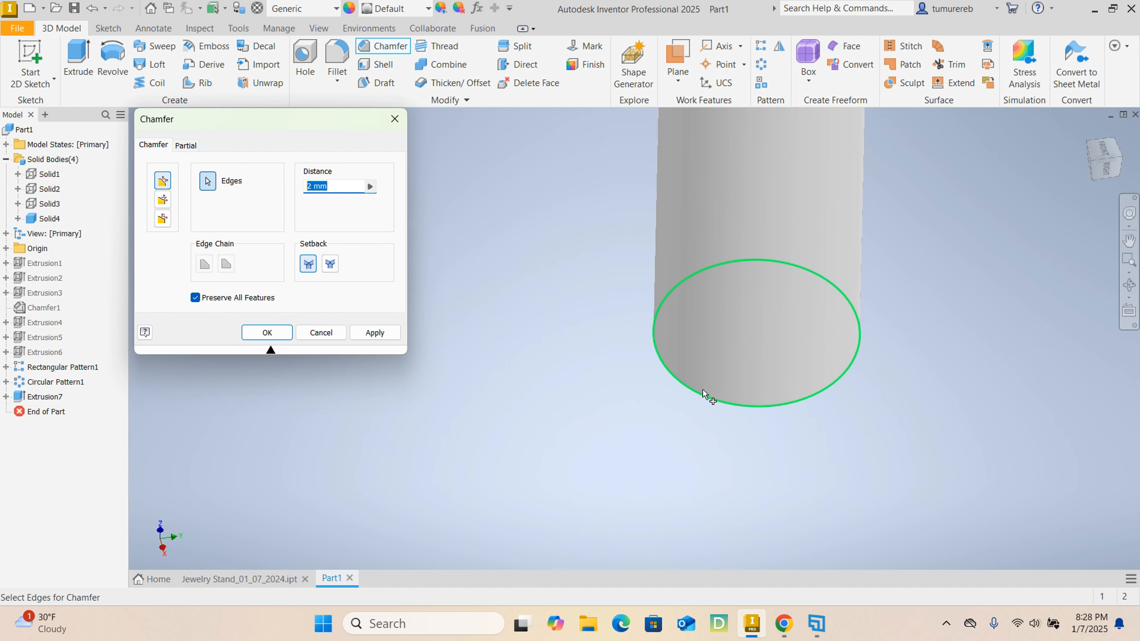
pyautogui.click(699, 395)
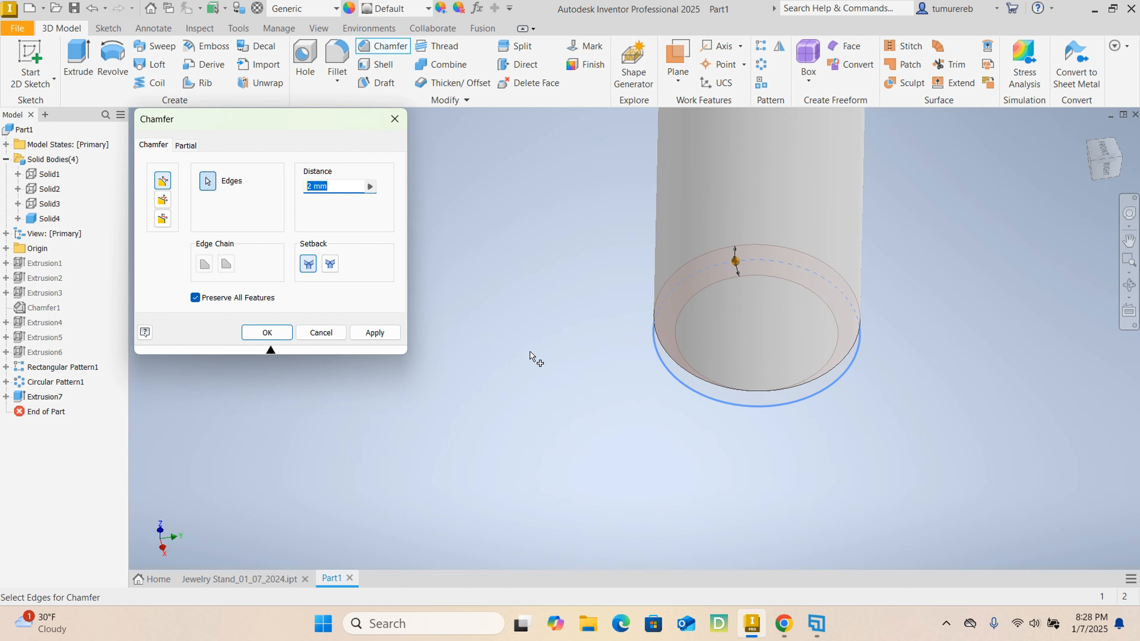
pyautogui.click(374, 333)
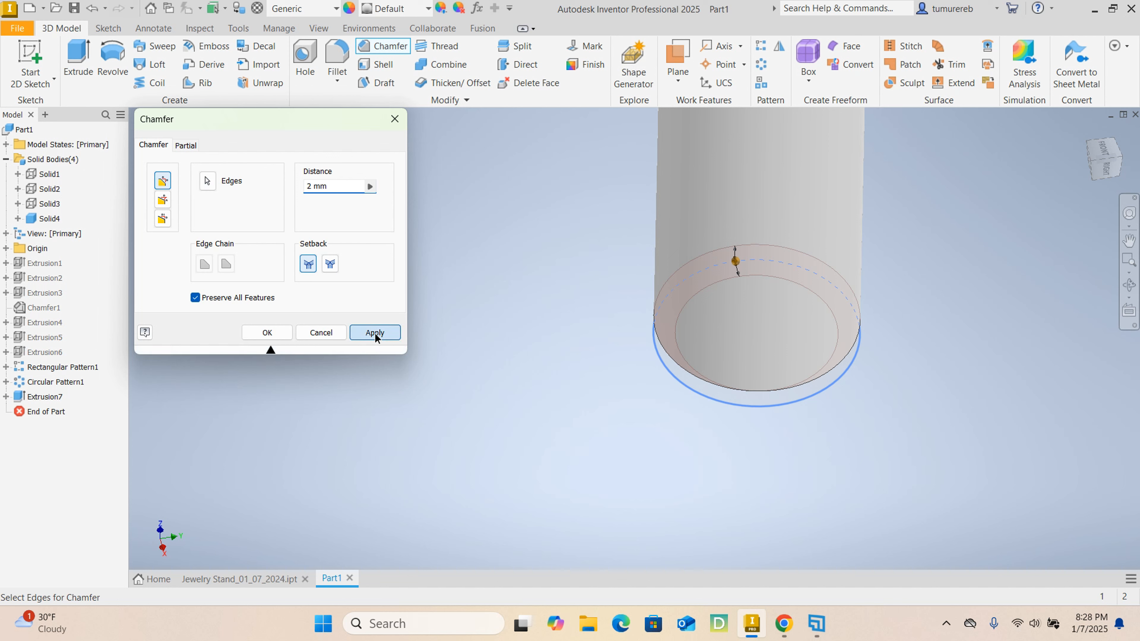
pyautogui.scroll(-3, 720, 363)
pyautogui.moveTo(826, 347); pyautogui.dragTo(807, 438, button='middle')
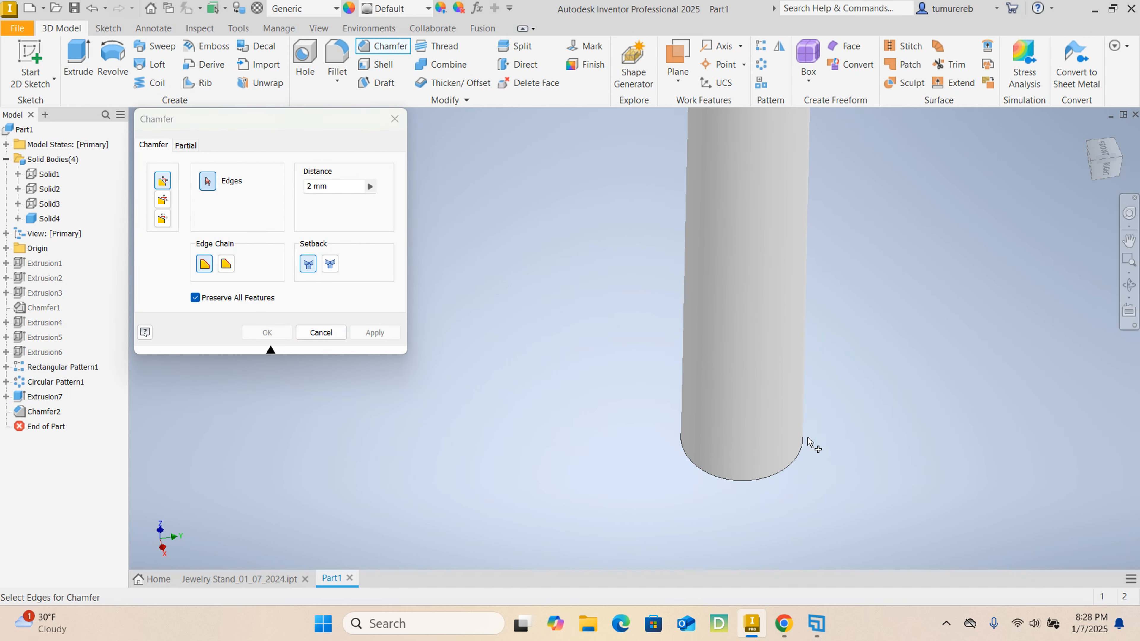
pyautogui.keyDown('shift'); pyautogui.moveTo(946, 455); pyautogui.dragTo(940, 434, button='middle'); pyautogui.keyUp('shift')
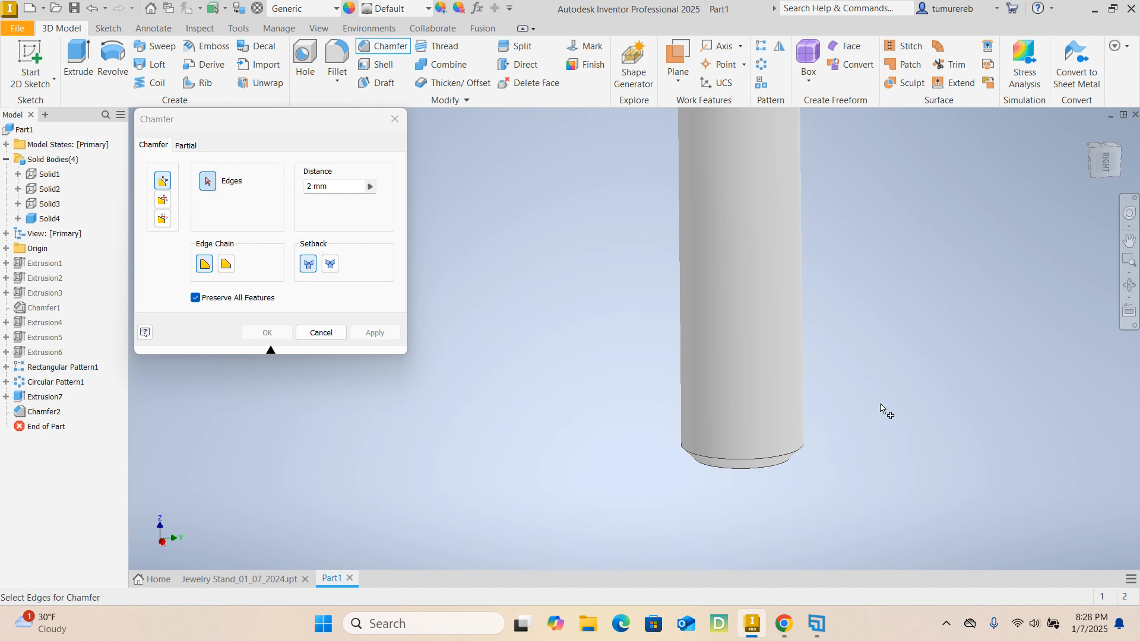
pyautogui.scroll(-5, 881, 410)
pyautogui.moveTo(877, 369); pyautogui.dragTo(770, 435, button='middle')
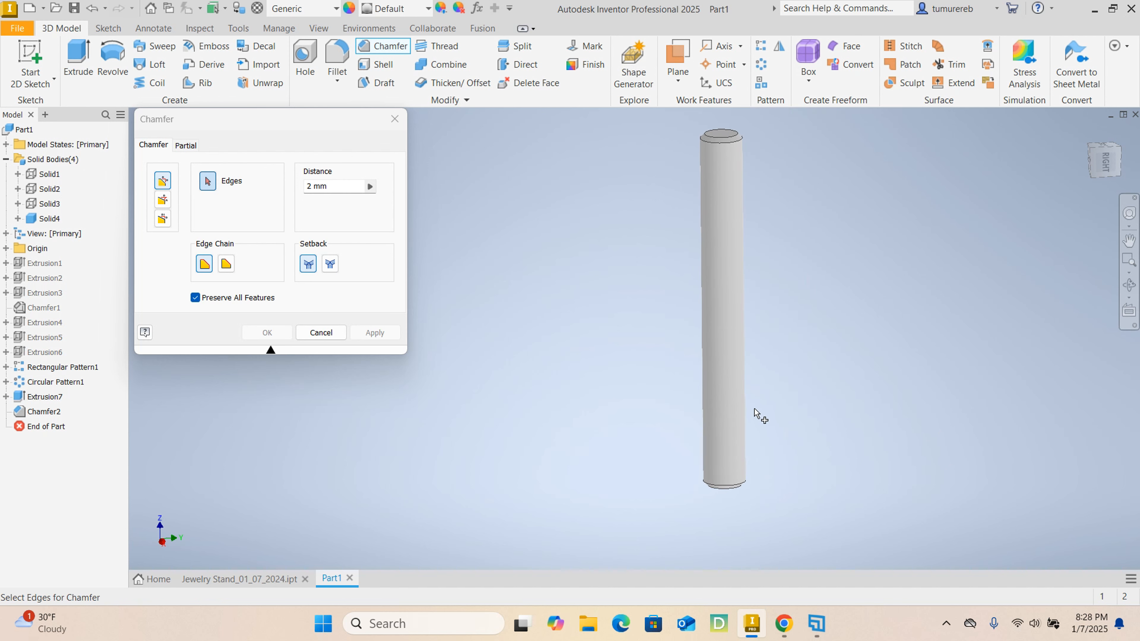
pyautogui.click(320, 332)
# - Start a sketch on the upper post's top face and begin a circle centred on the post's axis
pyautogui.moveTo(756, 176); pyautogui.dragTo(718, 214, button='middle')
pyautogui.scroll(5, 666, 178)
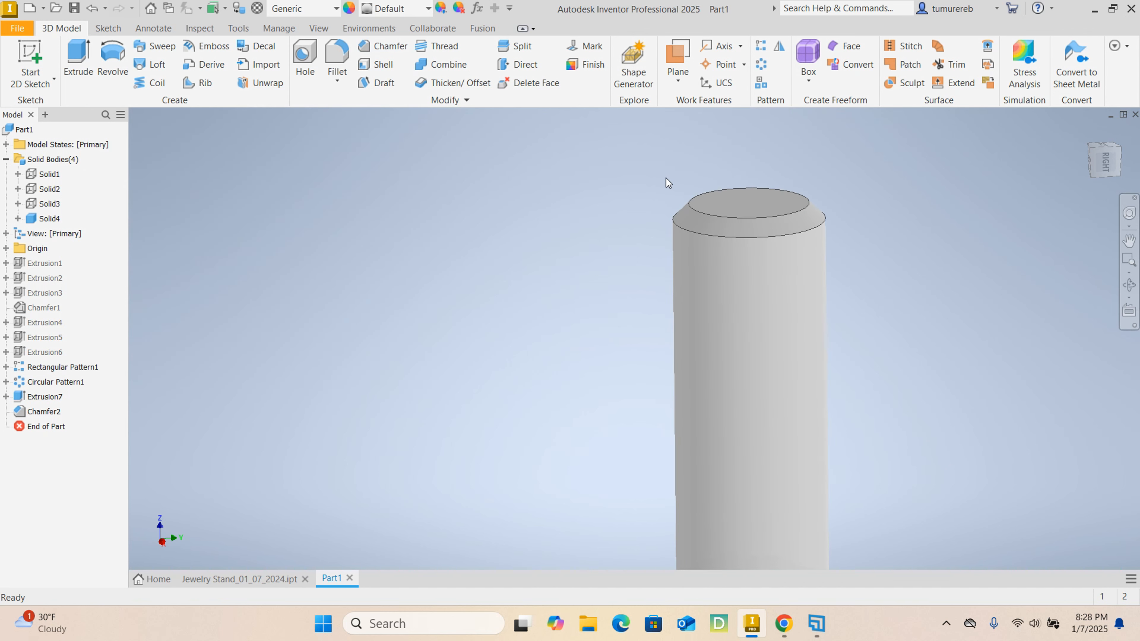
pyautogui.scroll(-4, 714, 191)
pyautogui.scroll(3, 722, 195)
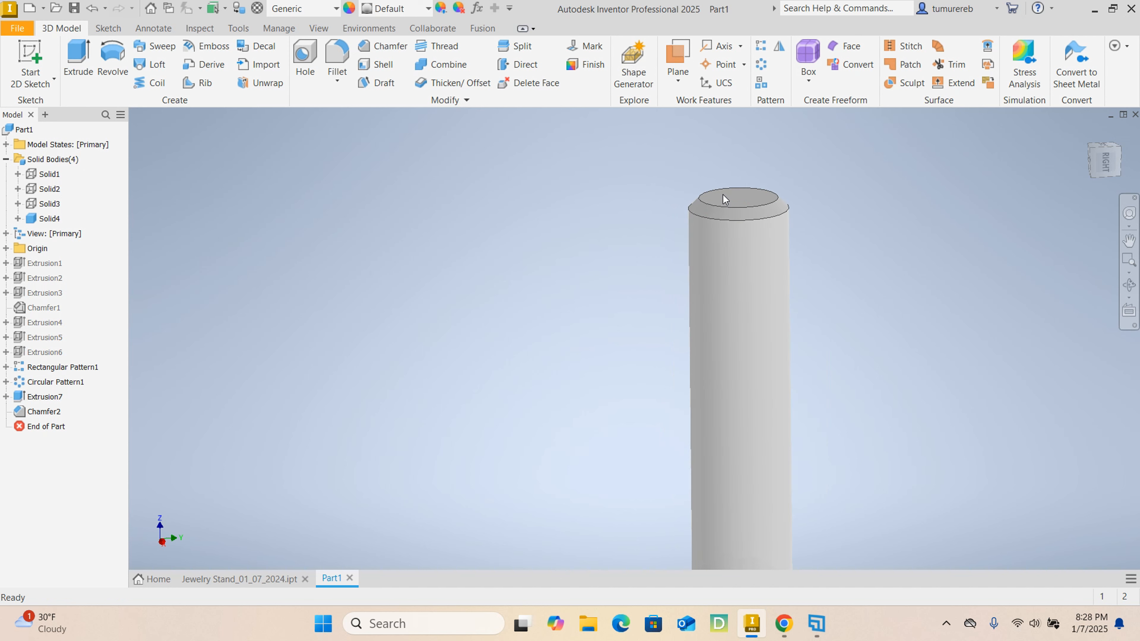
pyautogui.click(743, 192)
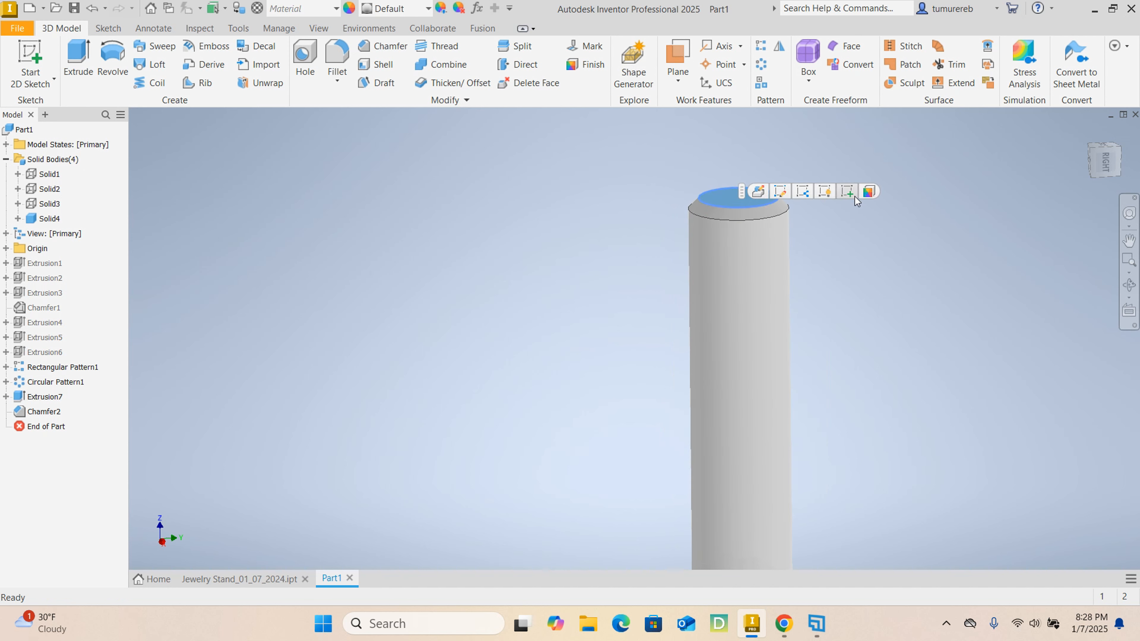
pyautogui.click(847, 192)
pyautogui.scroll(3, 622, 331)
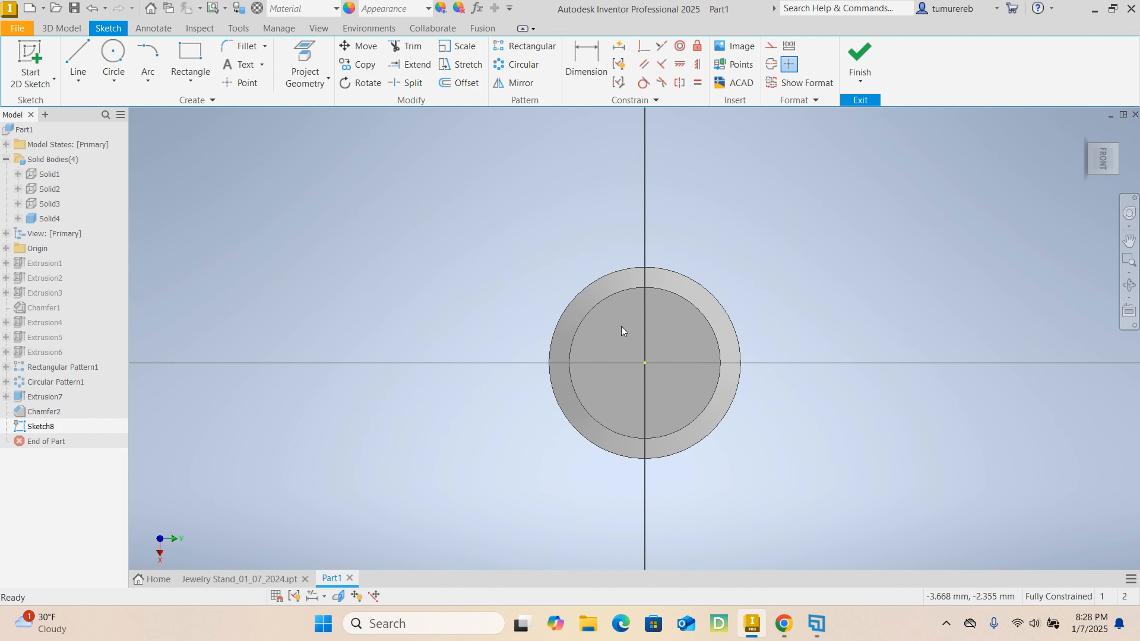
pyautogui.click(112, 55)
pyautogui.press('p')
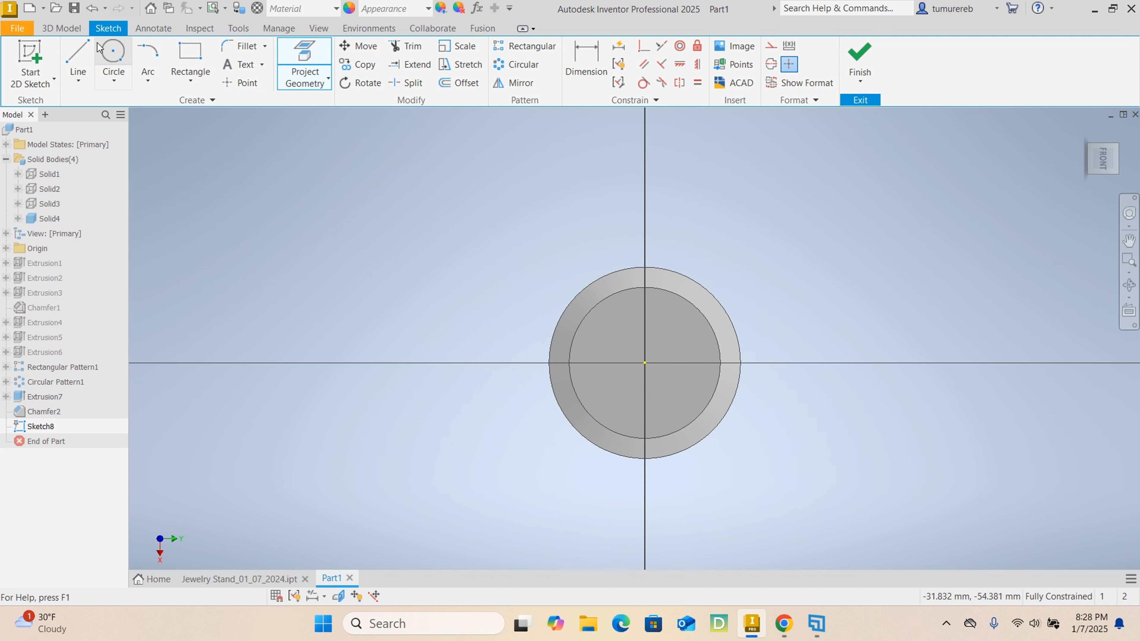
pyautogui.click(101, 53)
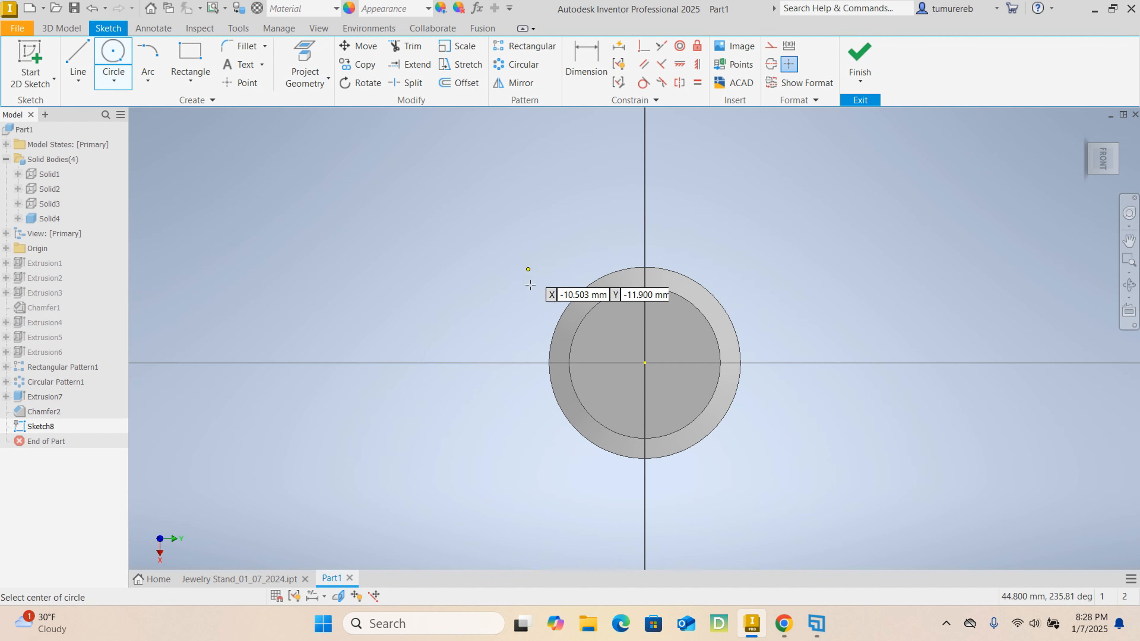
pyautogui.click(644, 363)
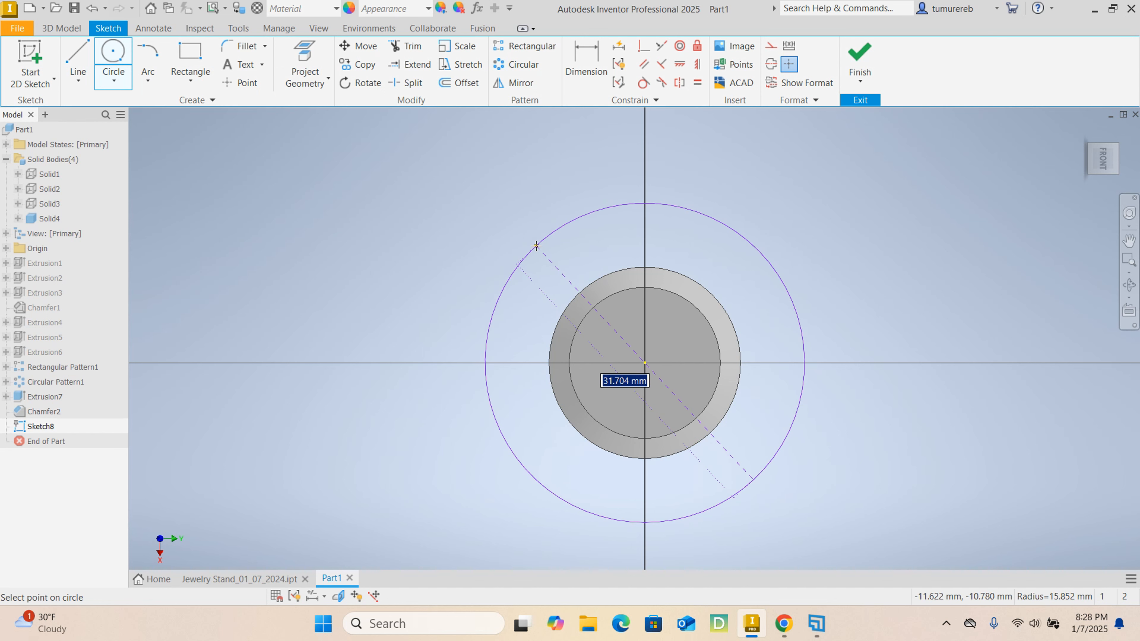
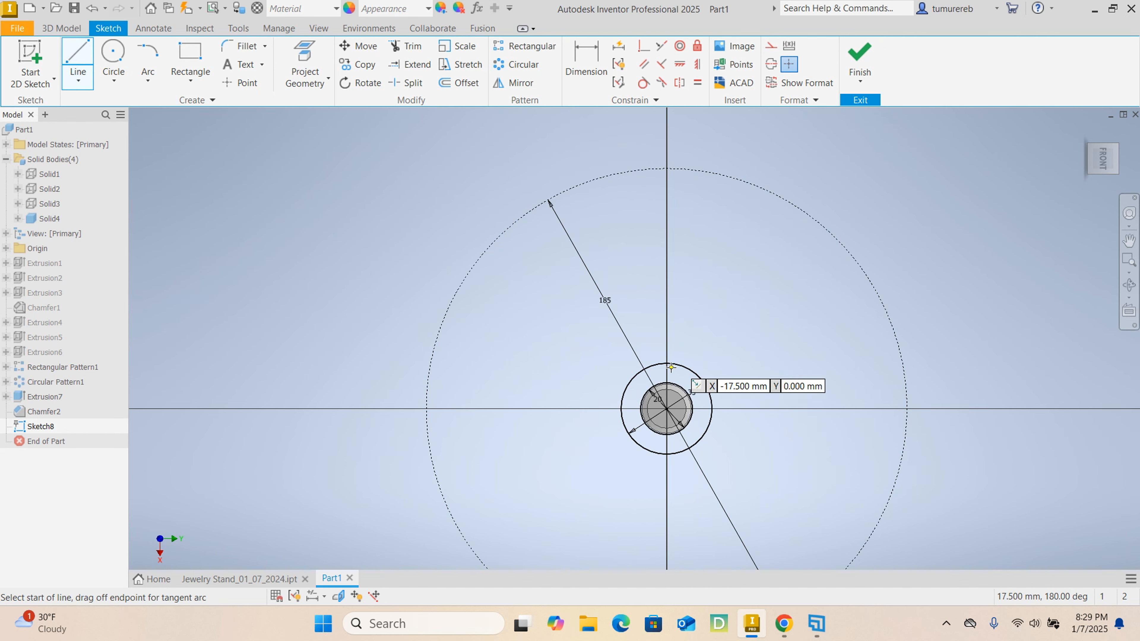
# - Draw a vertical line from the top of the 35 mm circle up to the 185 mm construction circle
pyautogui.click(666, 363)
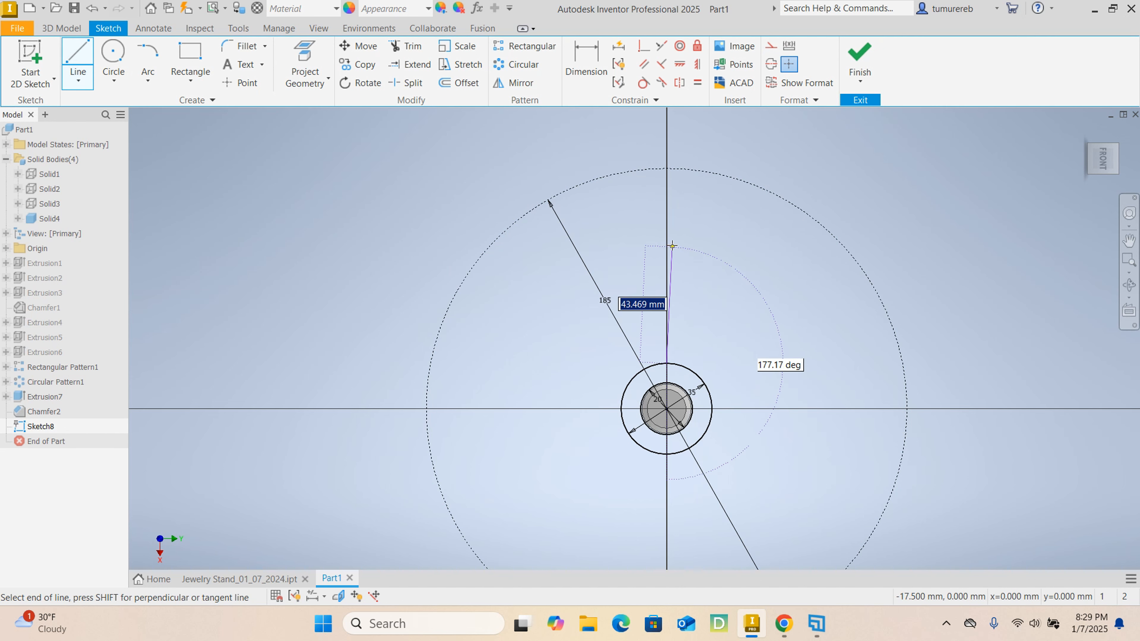
pyautogui.doubleClick(689, 196)
pyautogui.rightClick(689, 196)
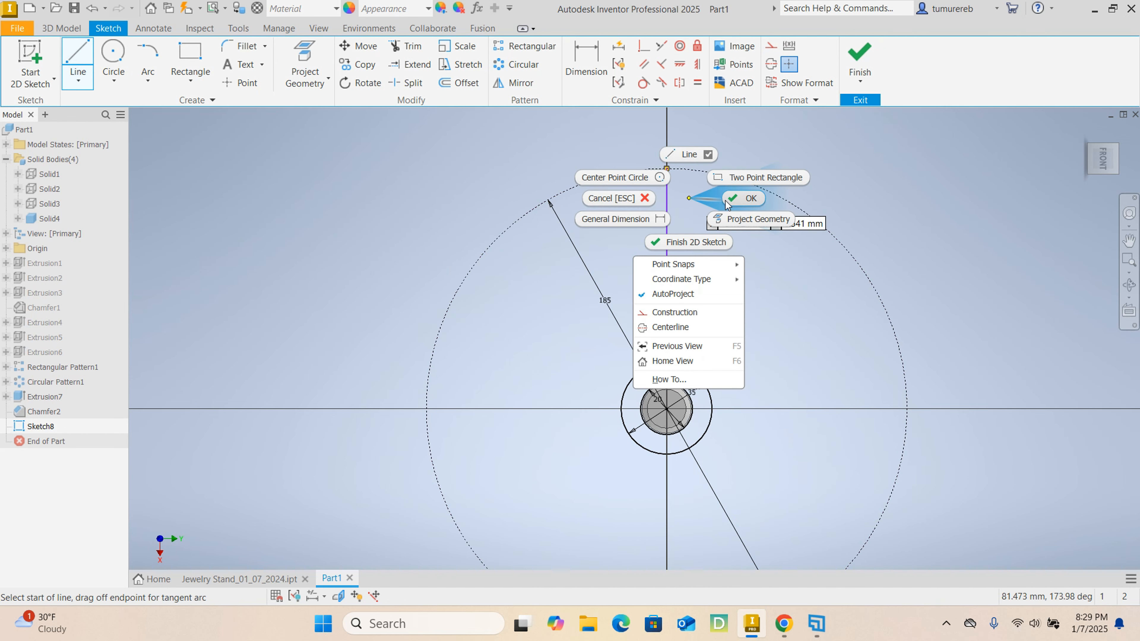
pyautogui.click(740, 194)
pyautogui.rightClick(667, 214)
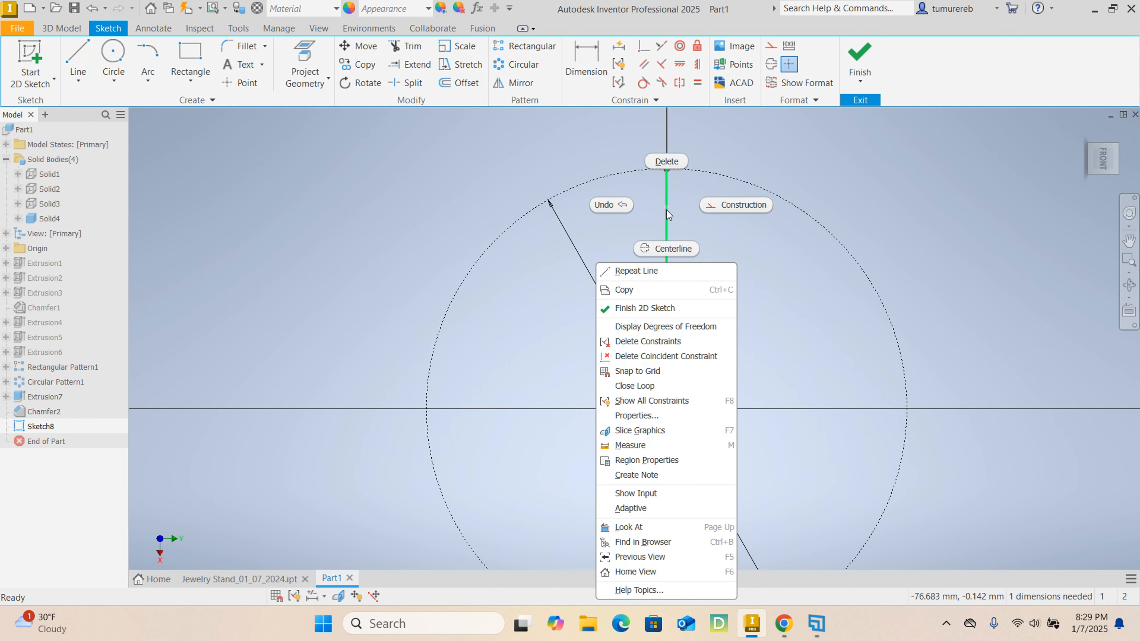
pyautogui.click(685, 211)
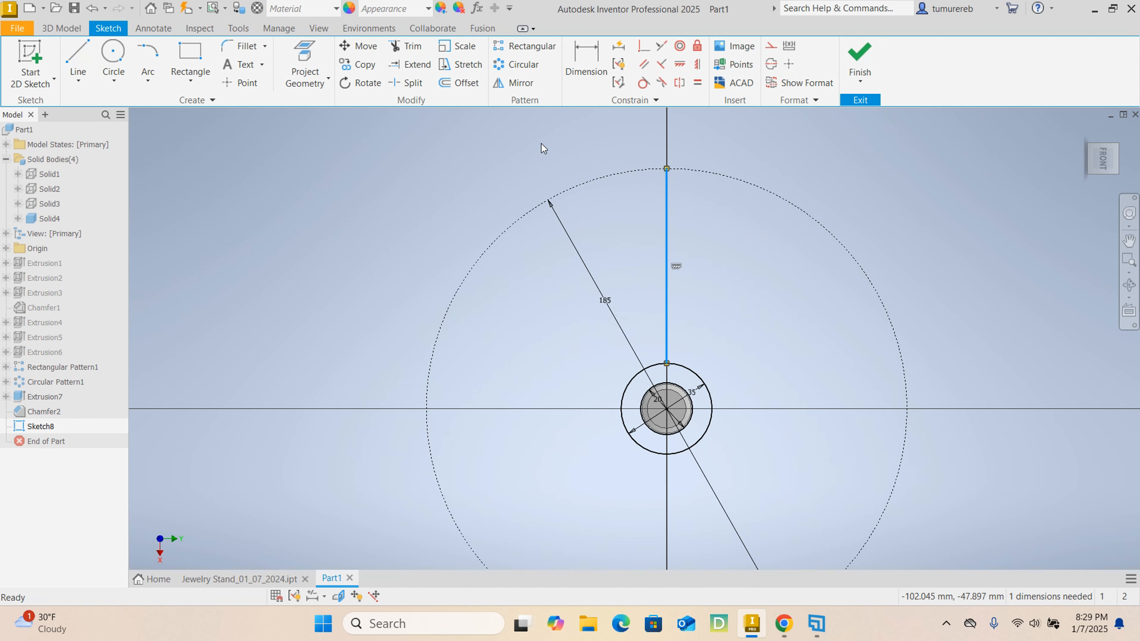
pyautogui.click(712, 223)
# - Offset the vertical line 3 mm to each side
pyautogui.click(463, 85)
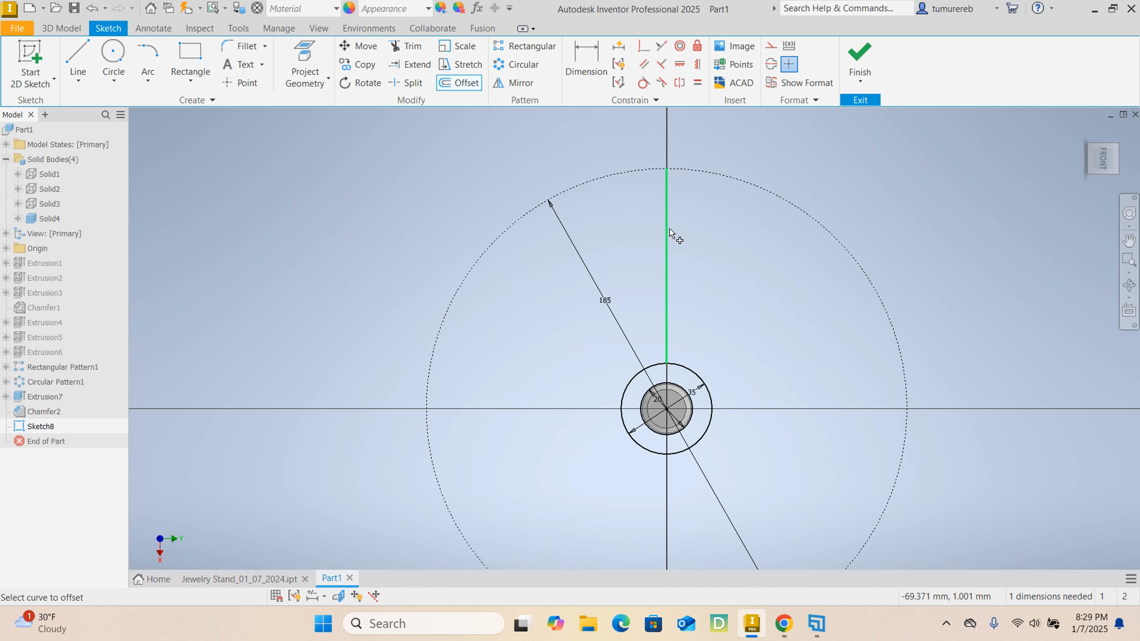
pyautogui.click(692, 234)
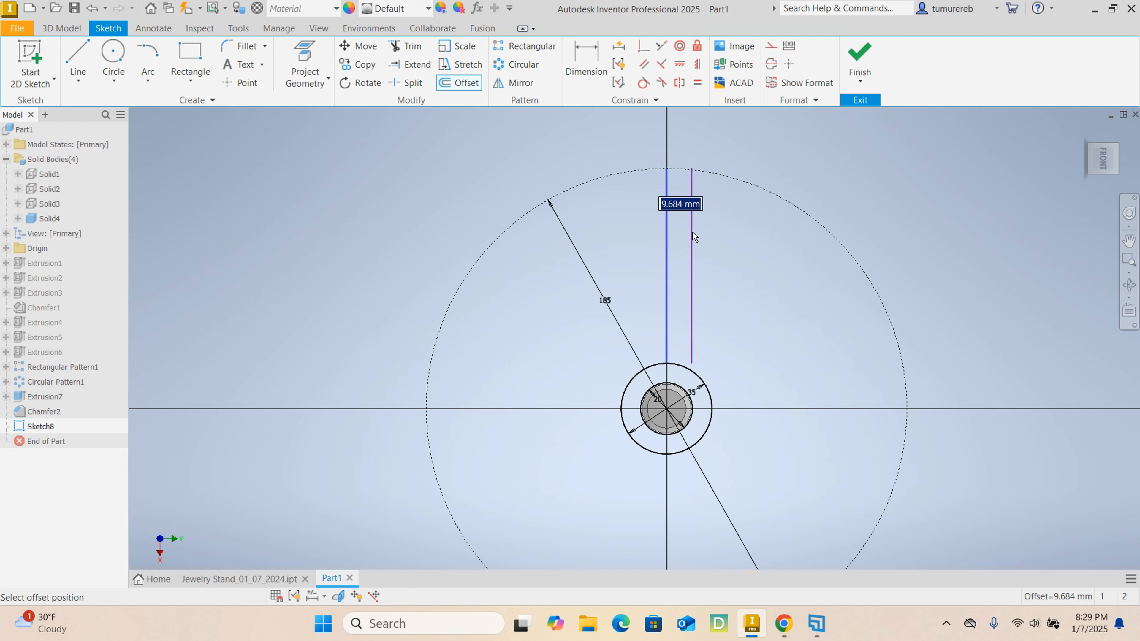
pyautogui.write('3')
pyautogui.press('Return')
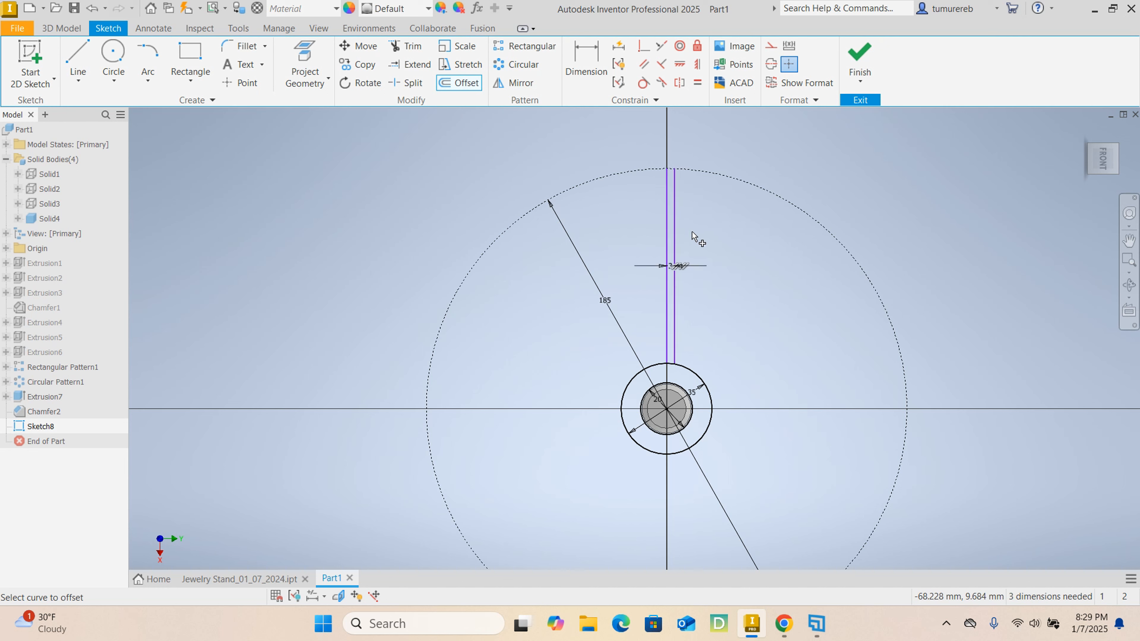
pyautogui.click(667, 233)
pyautogui.write('3')
pyautogui.press('Return')
pyautogui.scroll(3, 668, 206)
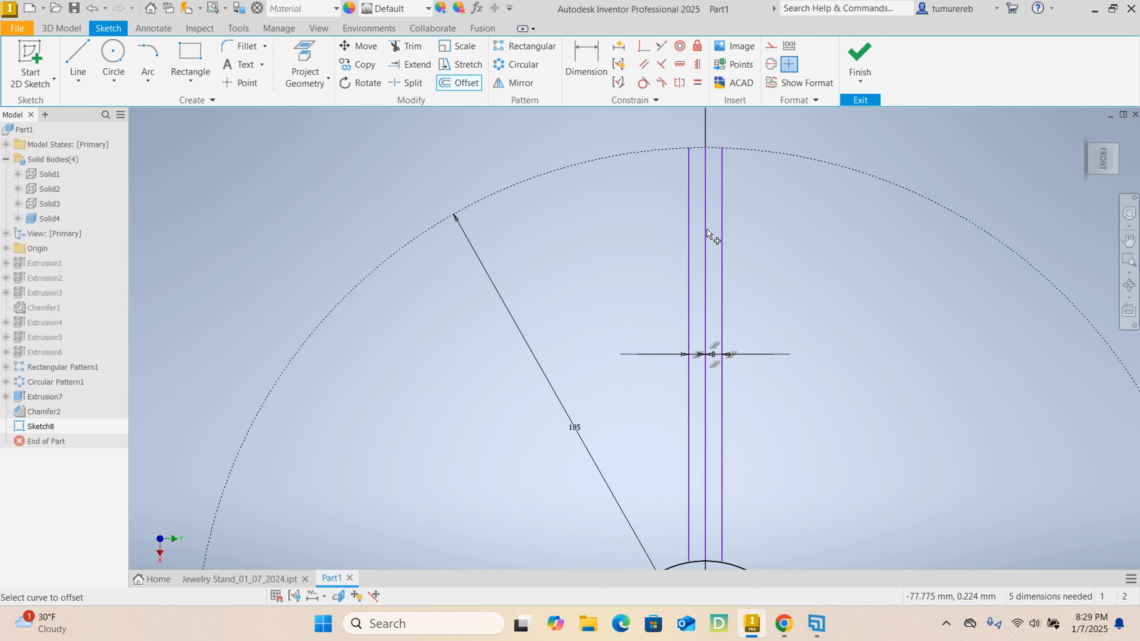
# - Extend the inner ends of both offset lines to the 35 mm circle
pyautogui.scroll(-2, 756, 305)
pyautogui.scroll(5, 722, 386)
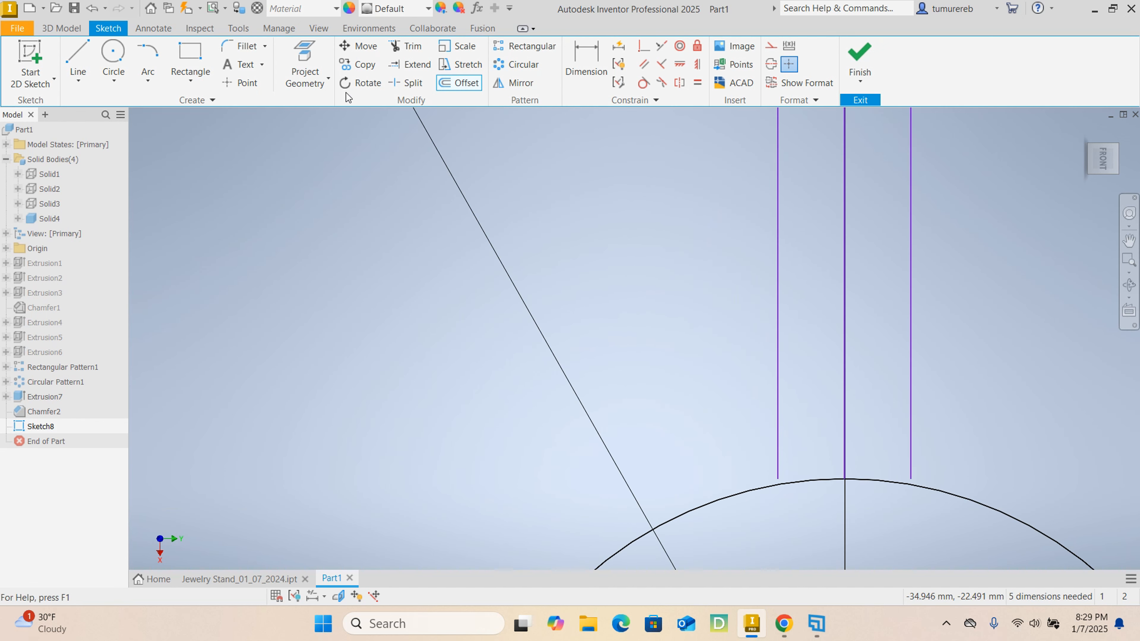
pyautogui.click(409, 64)
pyautogui.scroll(-2, 718, 427)
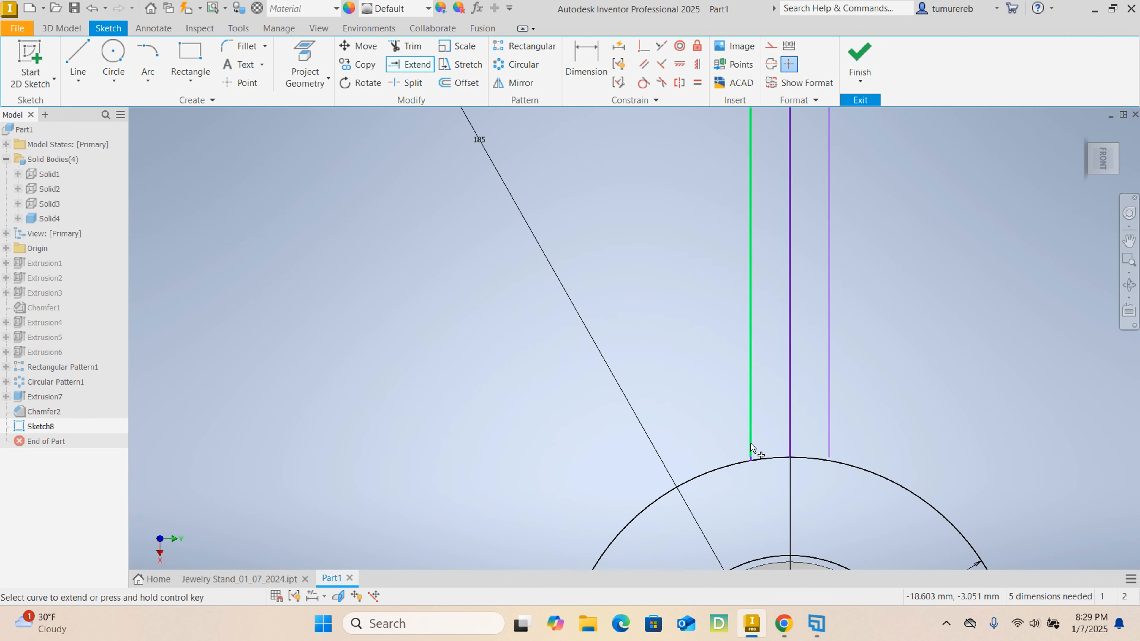
pyautogui.click(751, 451)
pyautogui.click(832, 454)
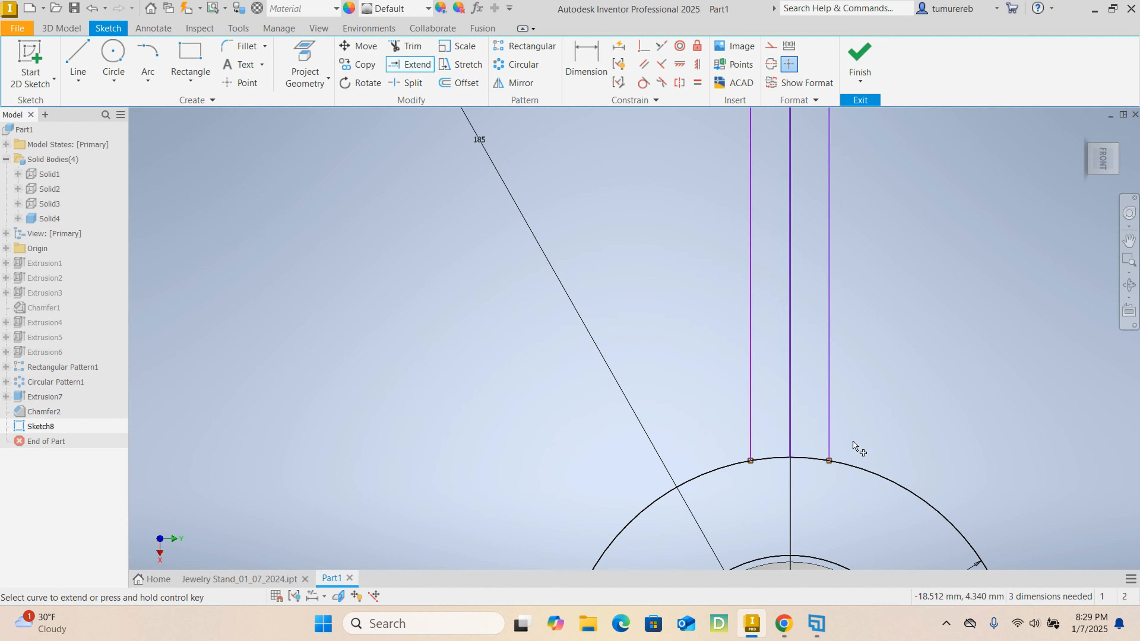
pyautogui.rightClick(908, 396)
pyautogui.click(939, 392)
# - Convert the middle line between the two offset lines to construction geometry
pyautogui.scroll(-3, 897, 386)
pyautogui.moveTo(897, 385); pyautogui.dragTo(776, 443, button='middle')
pyautogui.rightClick(742, 203)
pyautogui.click(805, 208)
pyautogui.scroll(3, 741, 294)
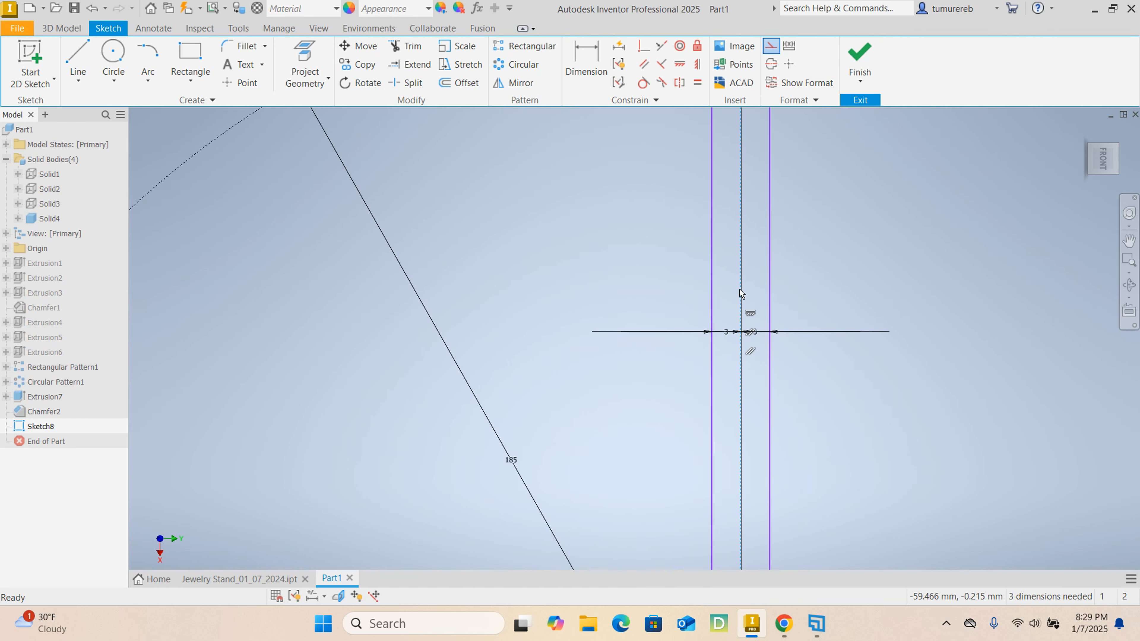
pyautogui.scroll(-4, 741, 294)
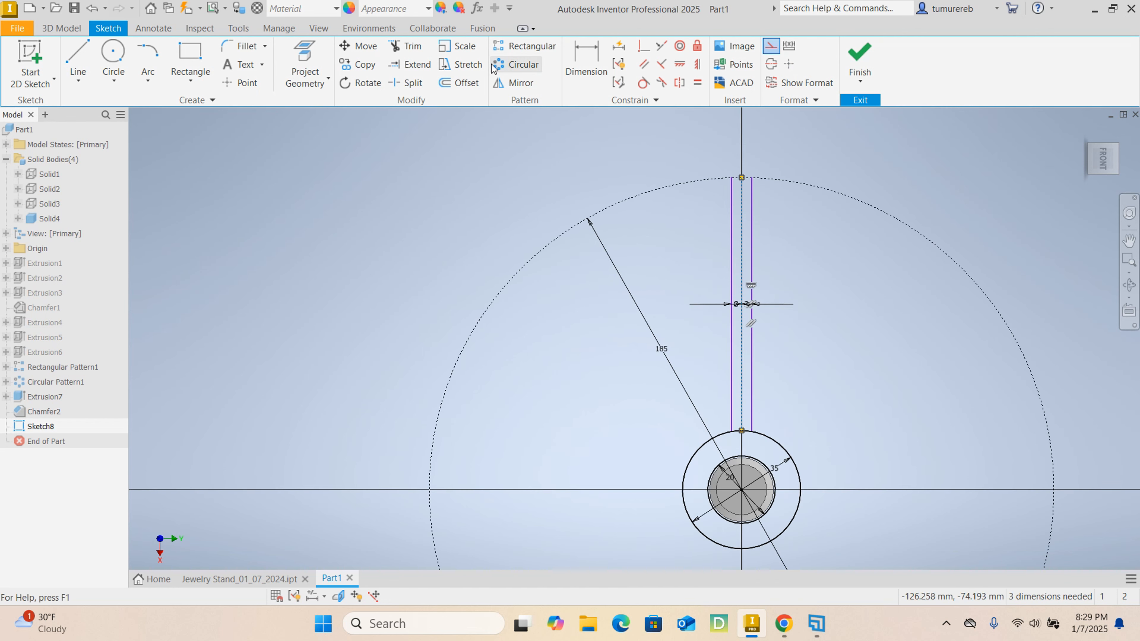
pyautogui.click(524, 66)
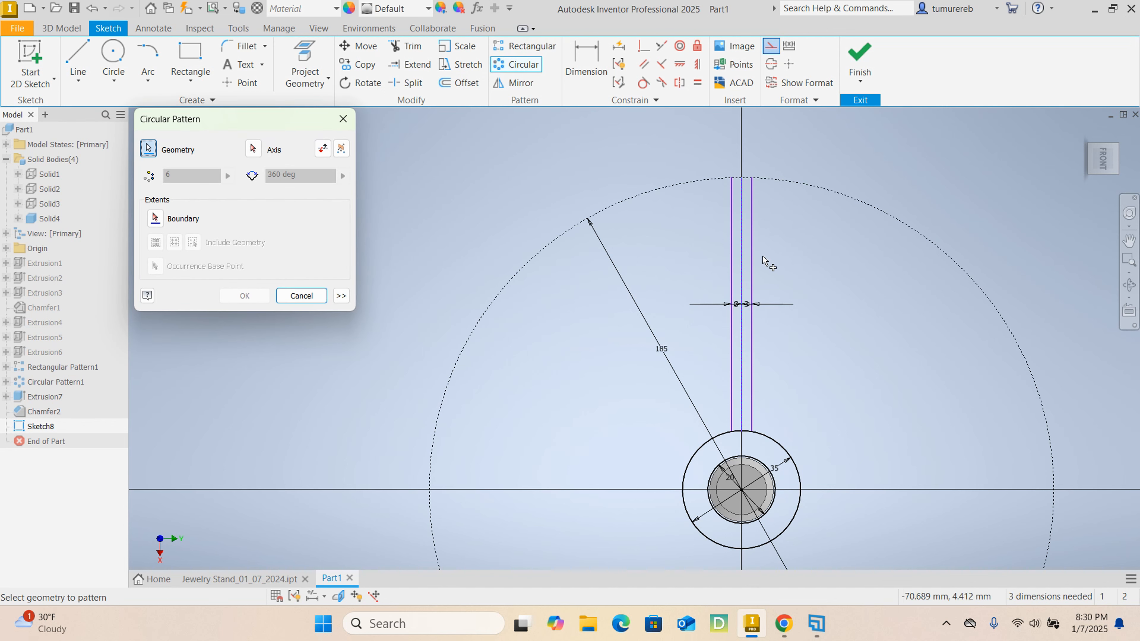
pyautogui.click(732, 253)
pyautogui.click(752, 252)
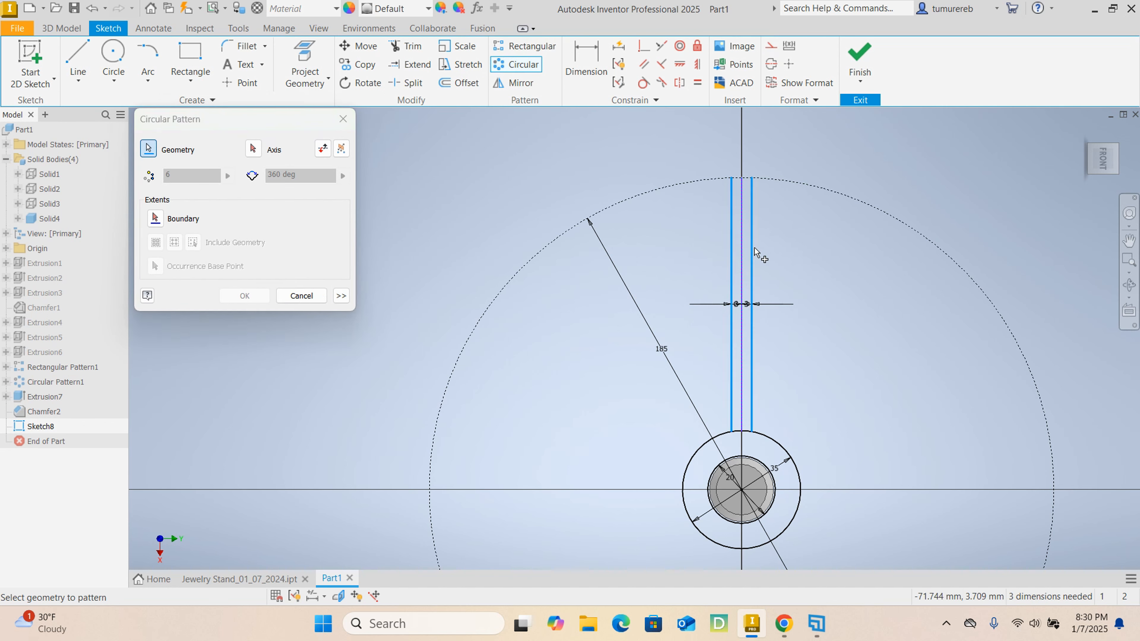
pyautogui.click(301, 295)
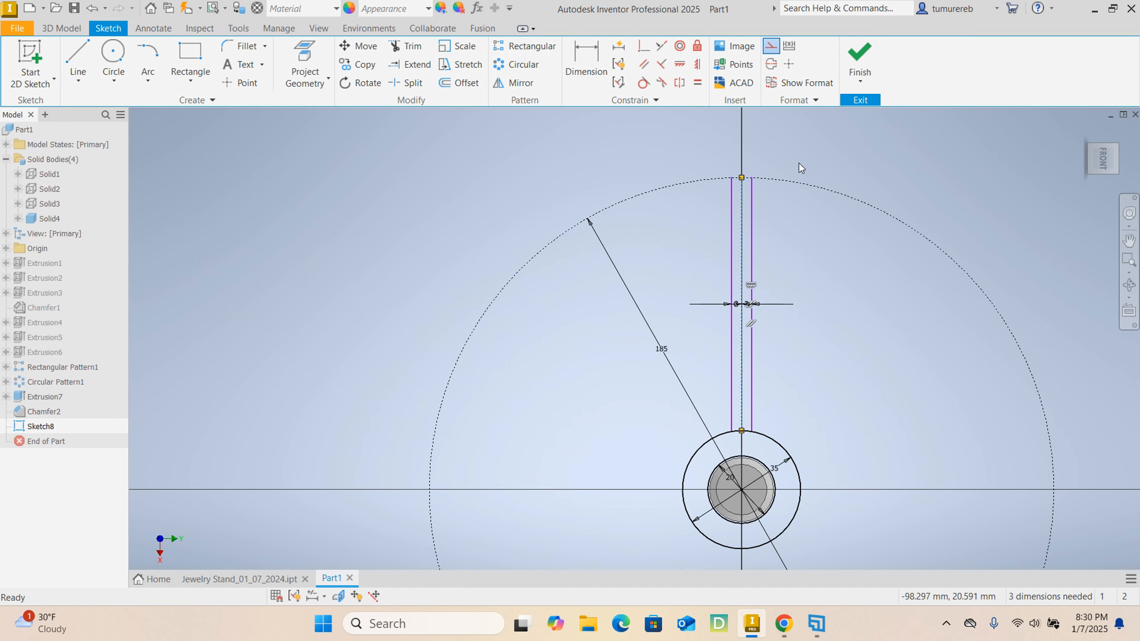
pyautogui.moveTo(768, 182); pyautogui.dragTo(749, 232, button='middle')
pyautogui.scroll(-7, 684, 224)
pyautogui.scroll(3, 682, 225)
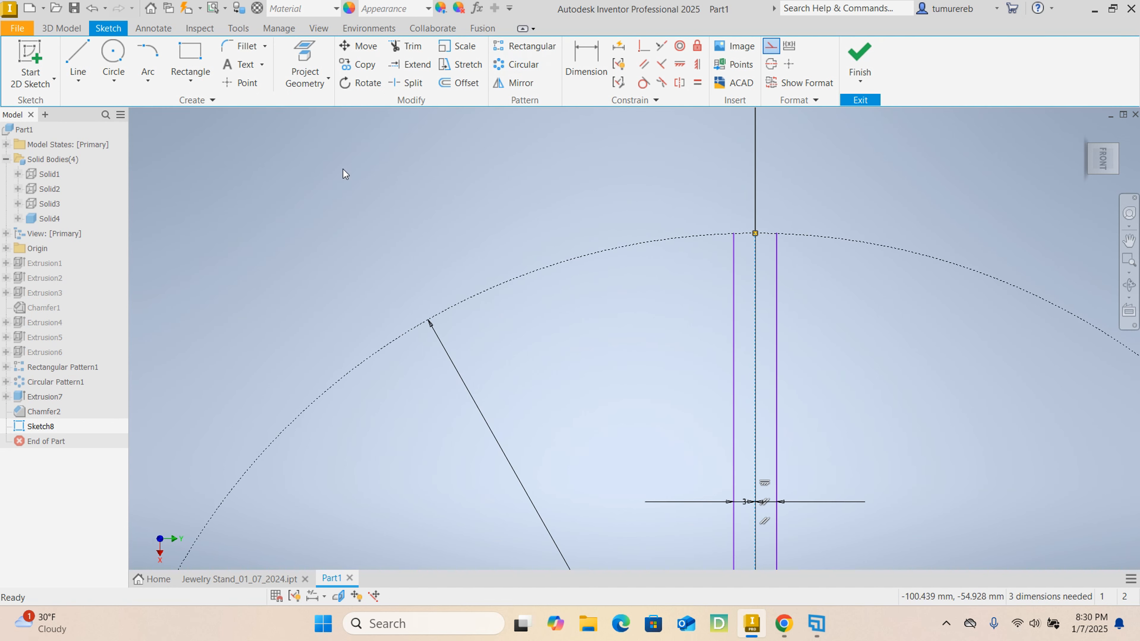
pyautogui.click(157, 85)
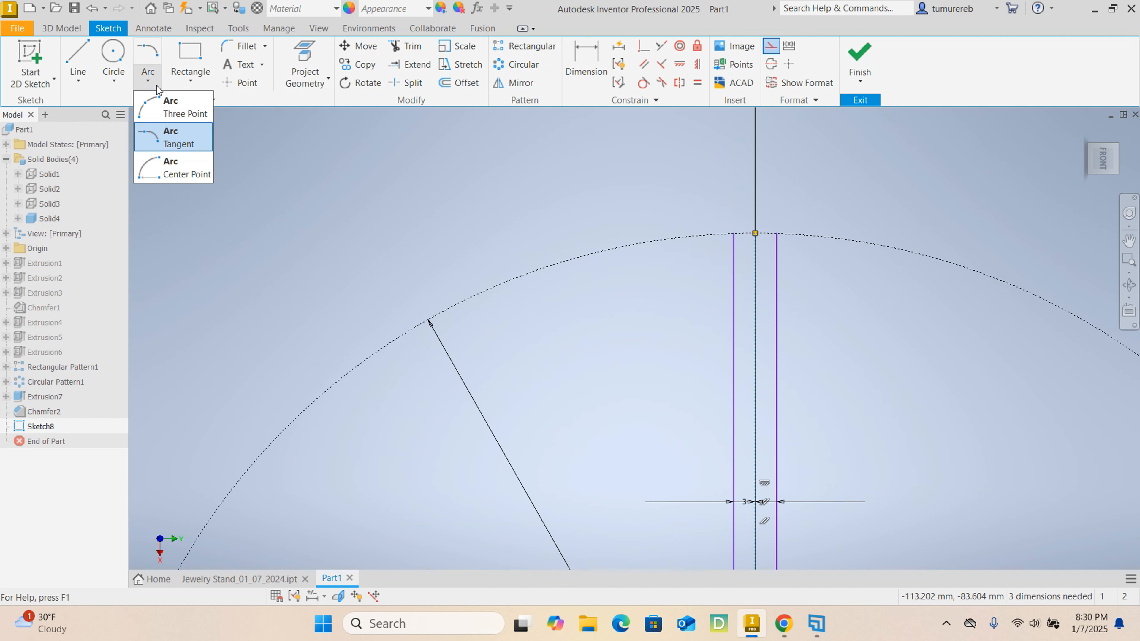
pyautogui.click(179, 135)
pyautogui.click(755, 233)
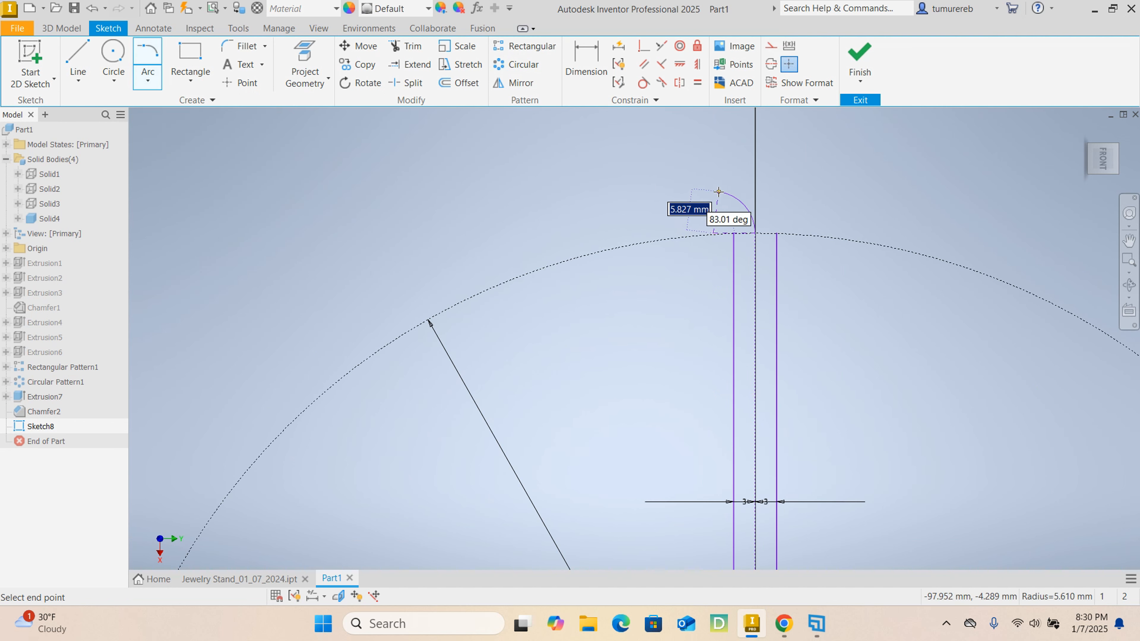
pyautogui.press('Escape')
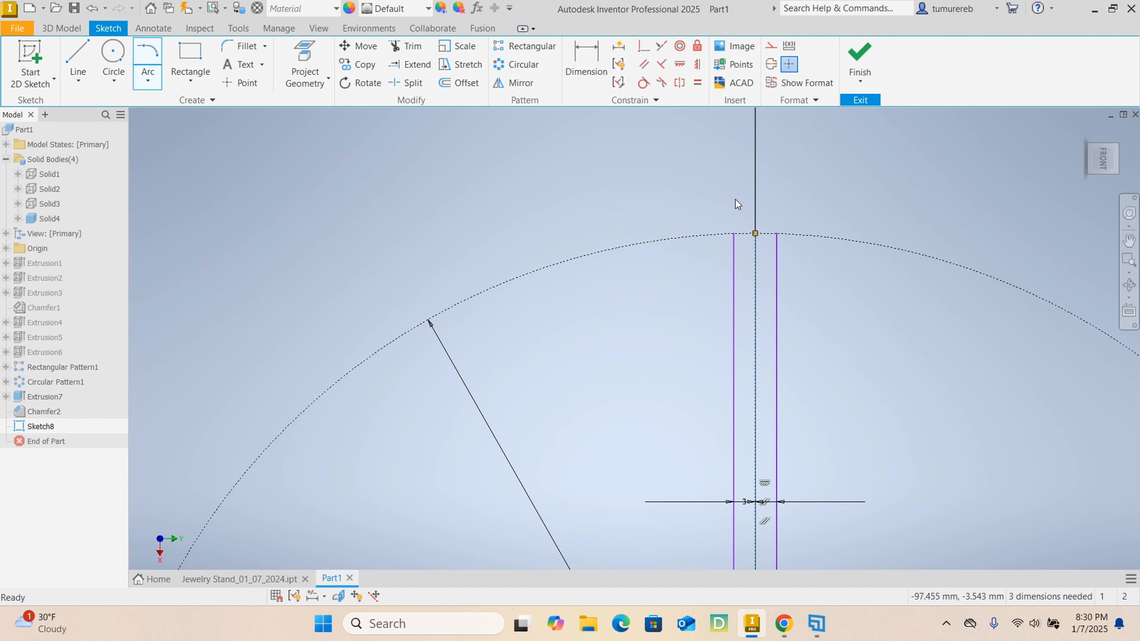
# - Close the arm's outer end with a 3 mm radius tangent arc joining the two offset lines
pyautogui.scroll(-5, 725, 246)
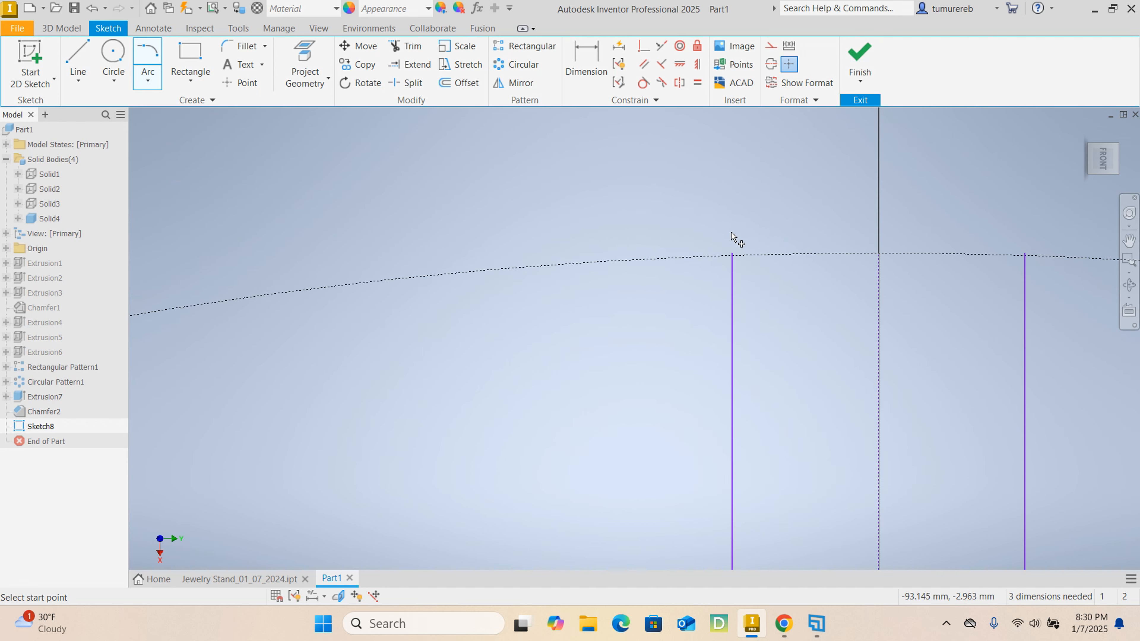
pyautogui.click(728, 236)
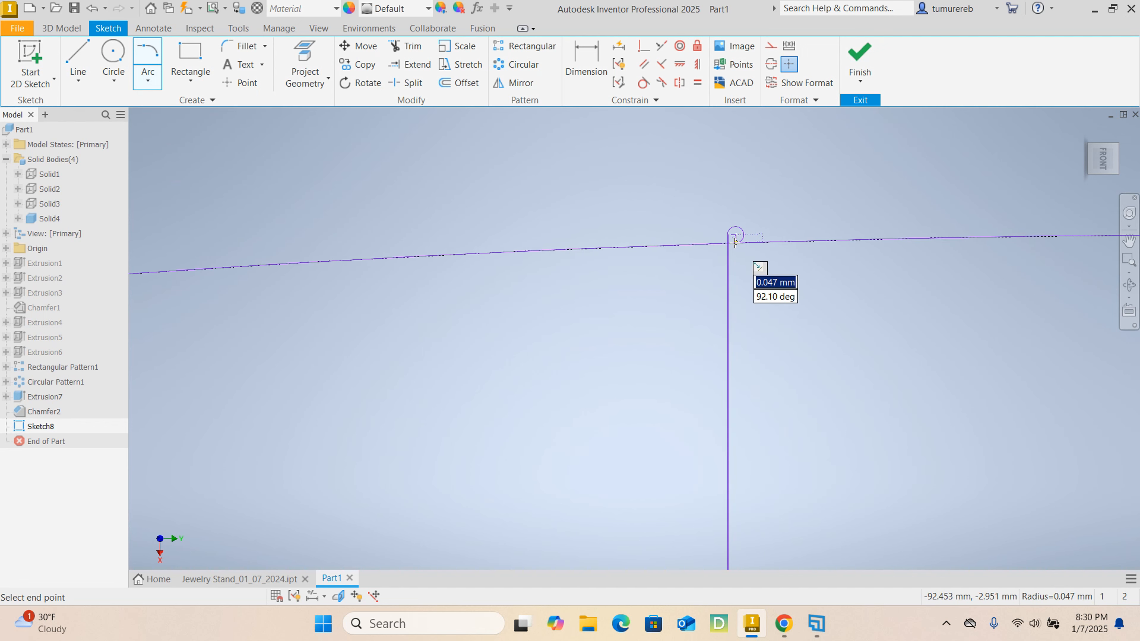
pyautogui.scroll(2, 939, 233)
pyautogui.scroll(4, 939, 234)
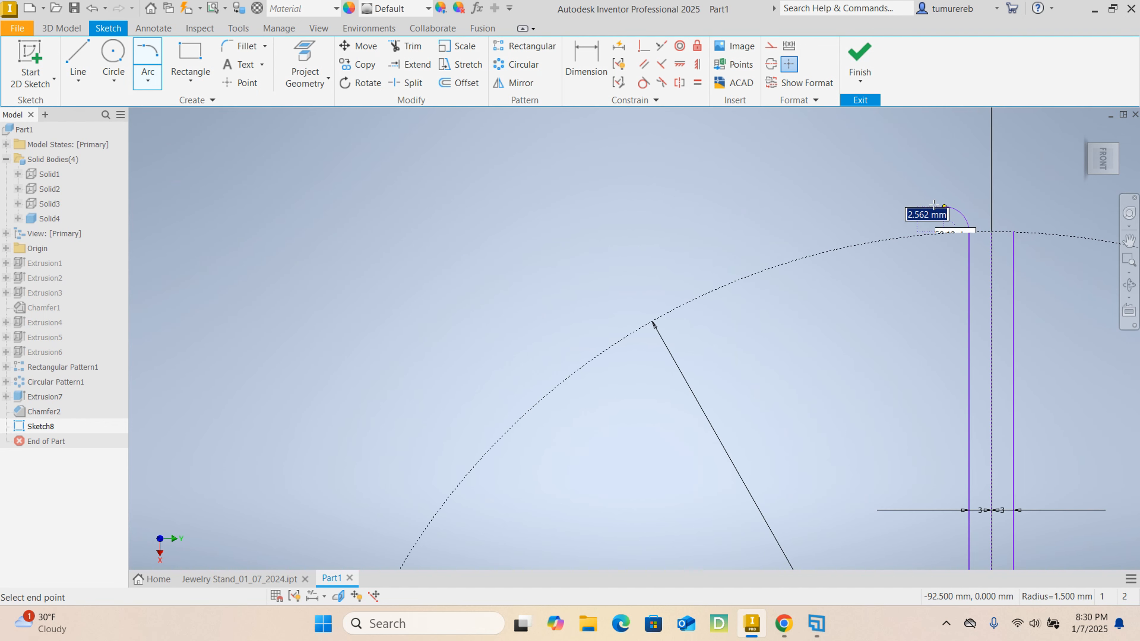
pyautogui.scroll(-6, 844, 251)
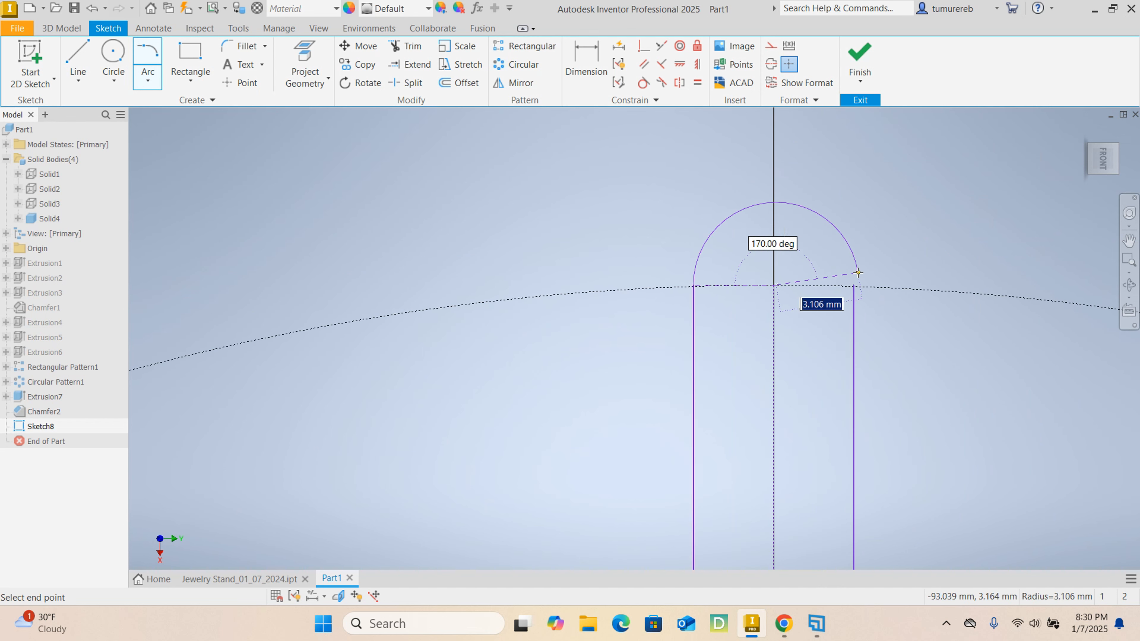
pyautogui.click(853, 343)
pyautogui.rightClick(889, 284)
pyautogui.click(926, 285)
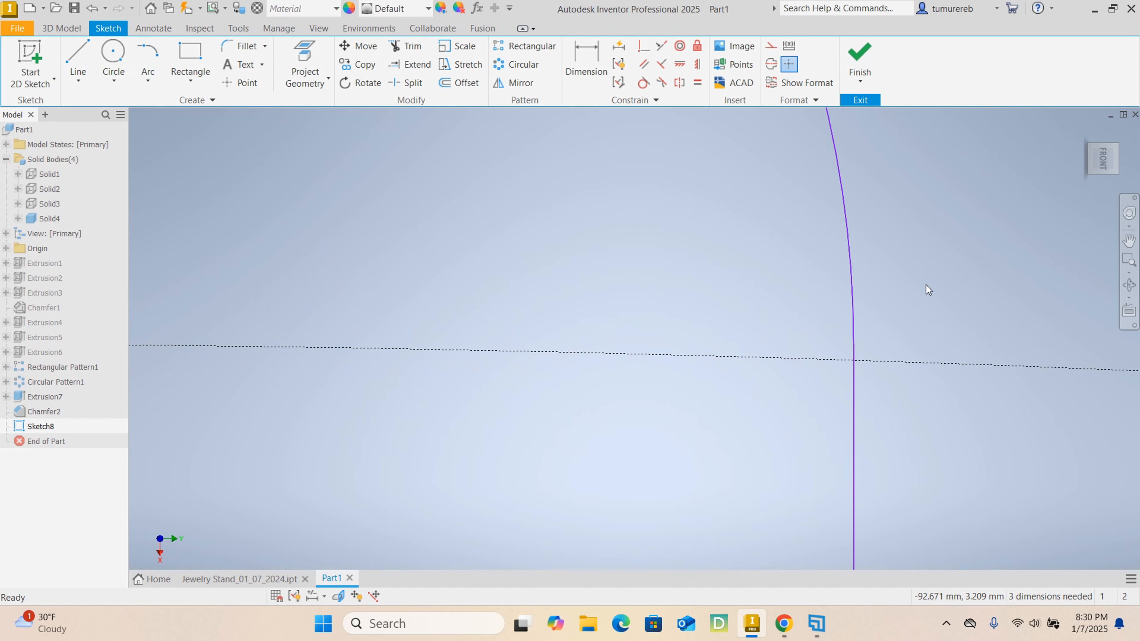
# - Set up a circular pattern of the arm's two side lines and end arc, using the 35 mm circle as the axis
pyautogui.scroll(5, 926, 285)
pyautogui.scroll(2, 909, 308)
pyautogui.scroll(5, 769, 274)
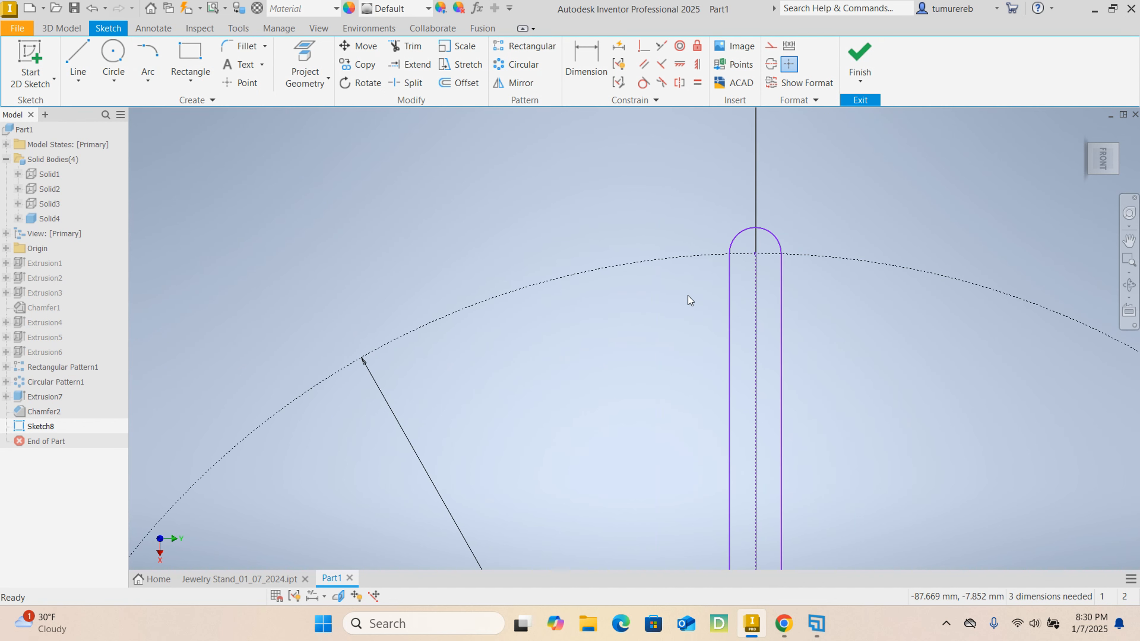
pyautogui.moveTo(688, 296); pyautogui.dragTo(568, 225, button='middle')
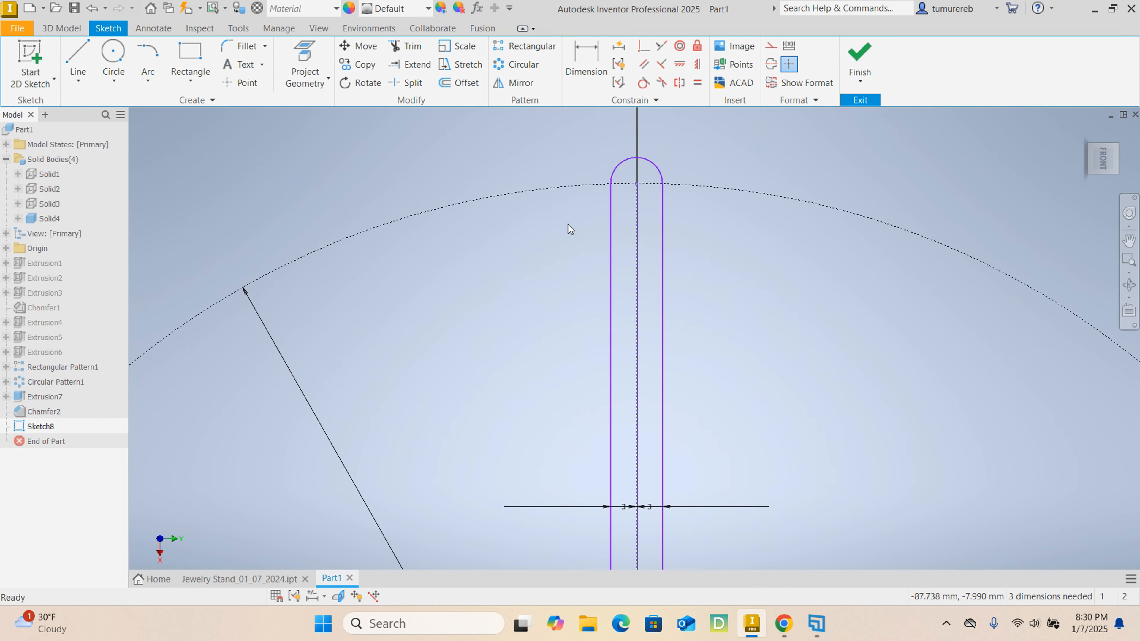
pyautogui.click(522, 69)
pyautogui.click(611, 234)
pyautogui.click(626, 160)
pyautogui.click(662, 225)
pyautogui.scroll(6, 550, 238)
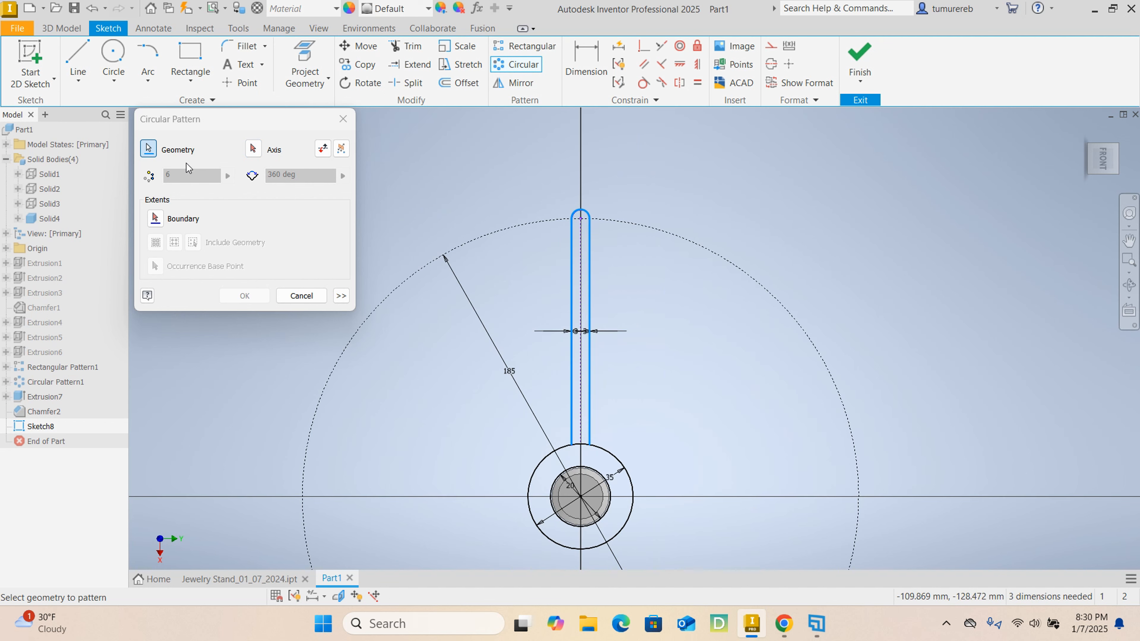
pyautogui.scroll(-3, 512, 254)
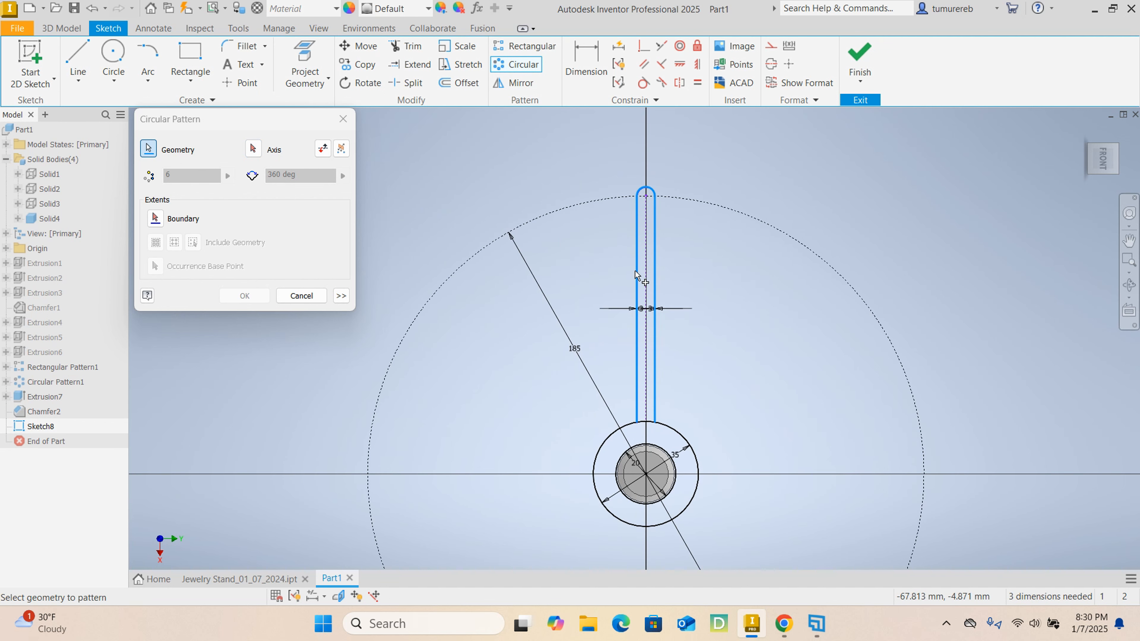
pyautogui.scroll(4, 592, 225)
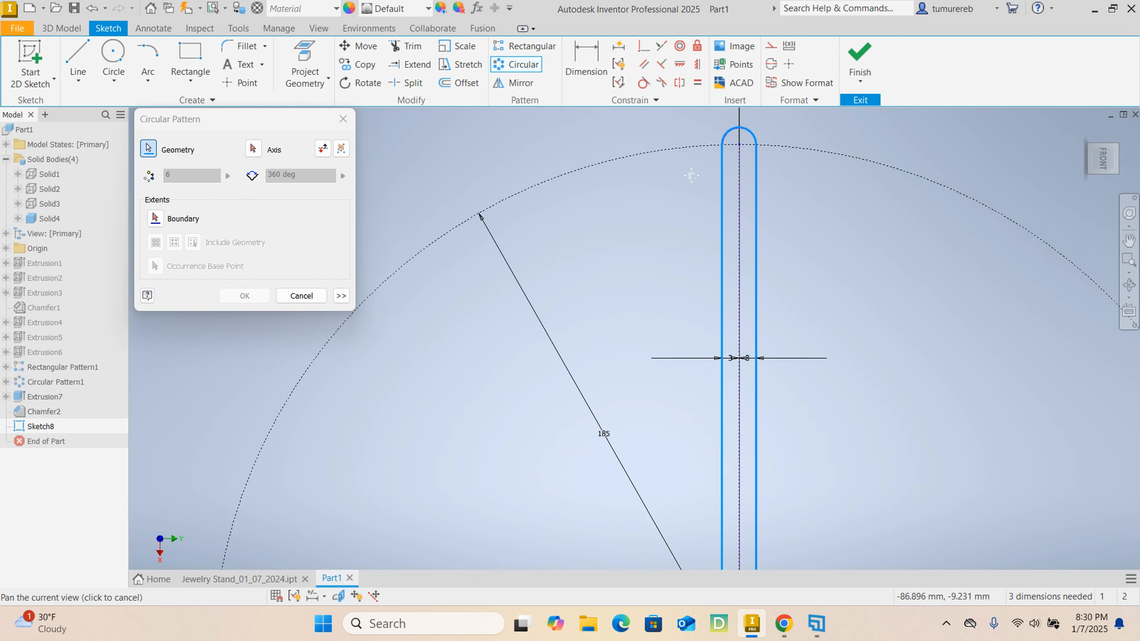
pyautogui.click(252, 149)
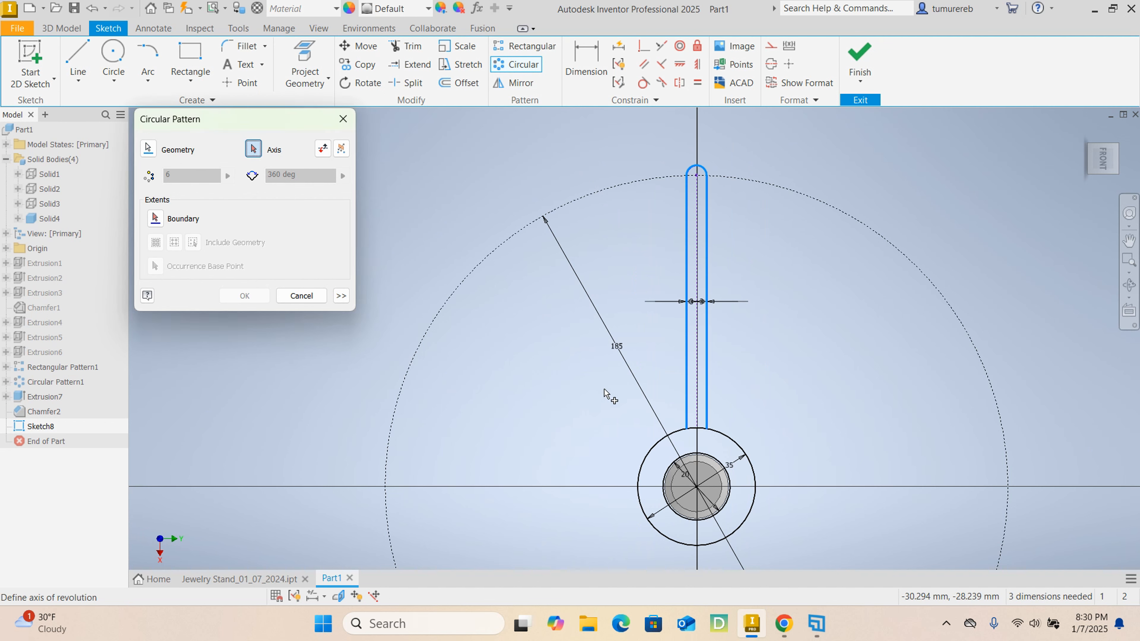
pyautogui.click(663, 445)
# - Set the arm pattern to 6 occurrences over 360 degrees and create it
pyautogui.moveTo(526, 385); pyautogui.dragTo(569, 276, button='middle')
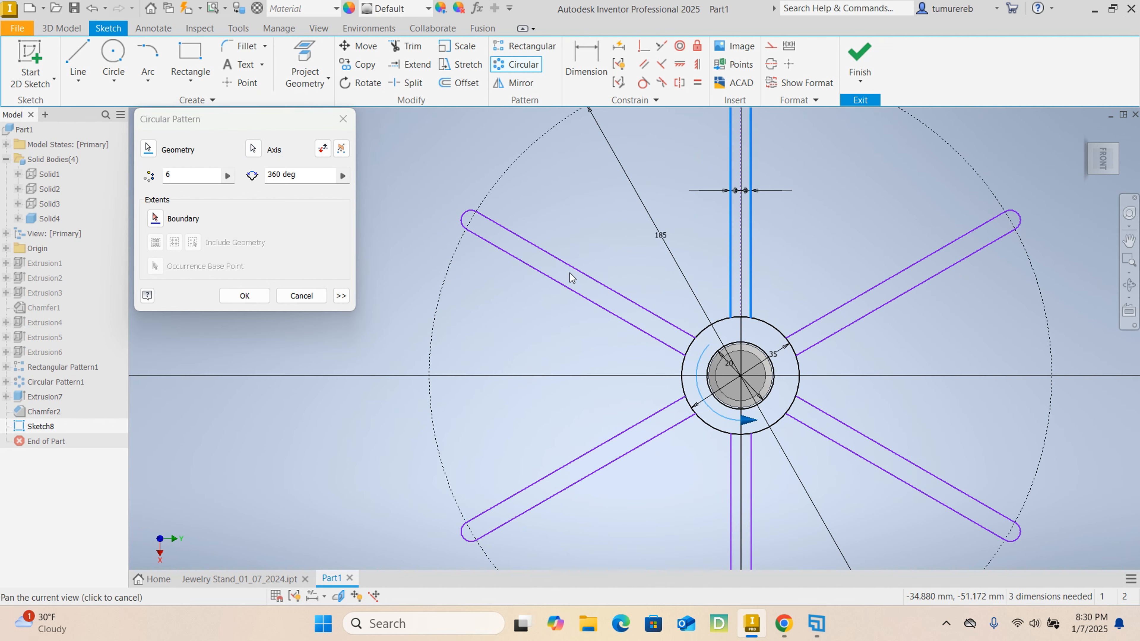
pyautogui.scroll(3, 576, 294)
pyautogui.click(208, 181)
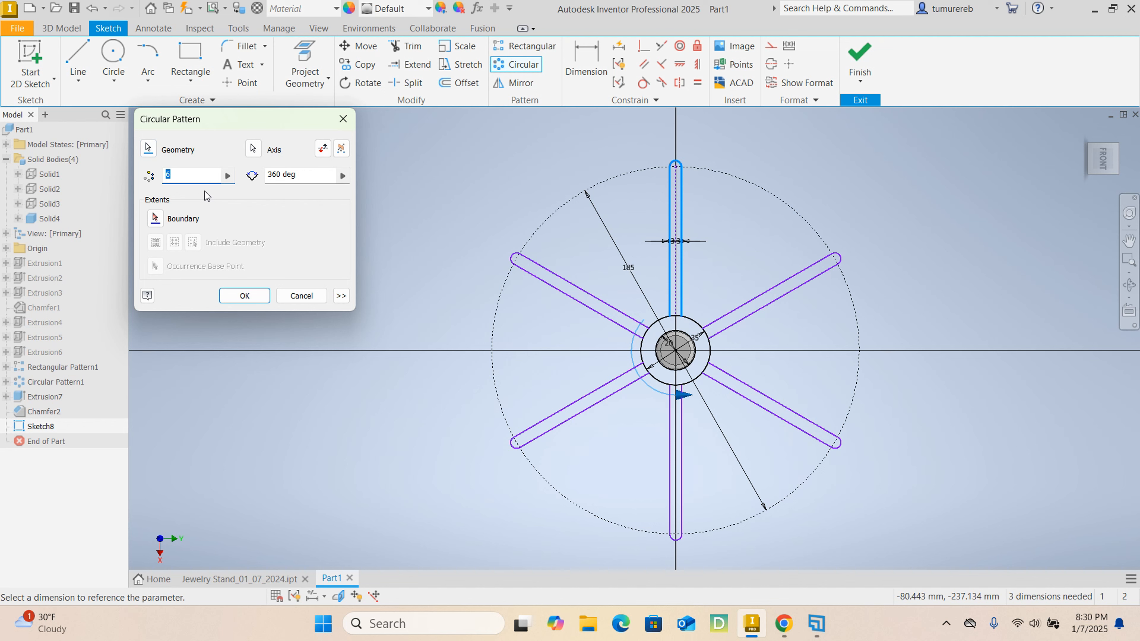
pyautogui.write('8')
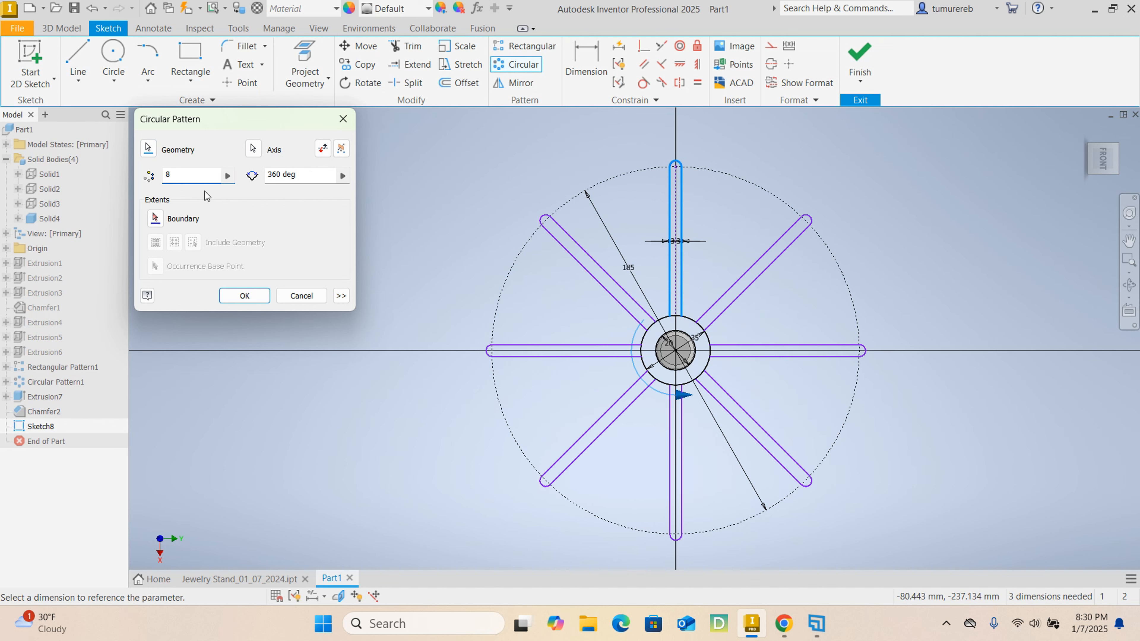
pyautogui.moveTo(184, 180); pyautogui.dragTo(155, 178)
pyautogui.write('6')
pyautogui.click(254, 295)
pyautogui.scroll(-5, 495, 257)
pyautogui.scroll(4, 586, 278)
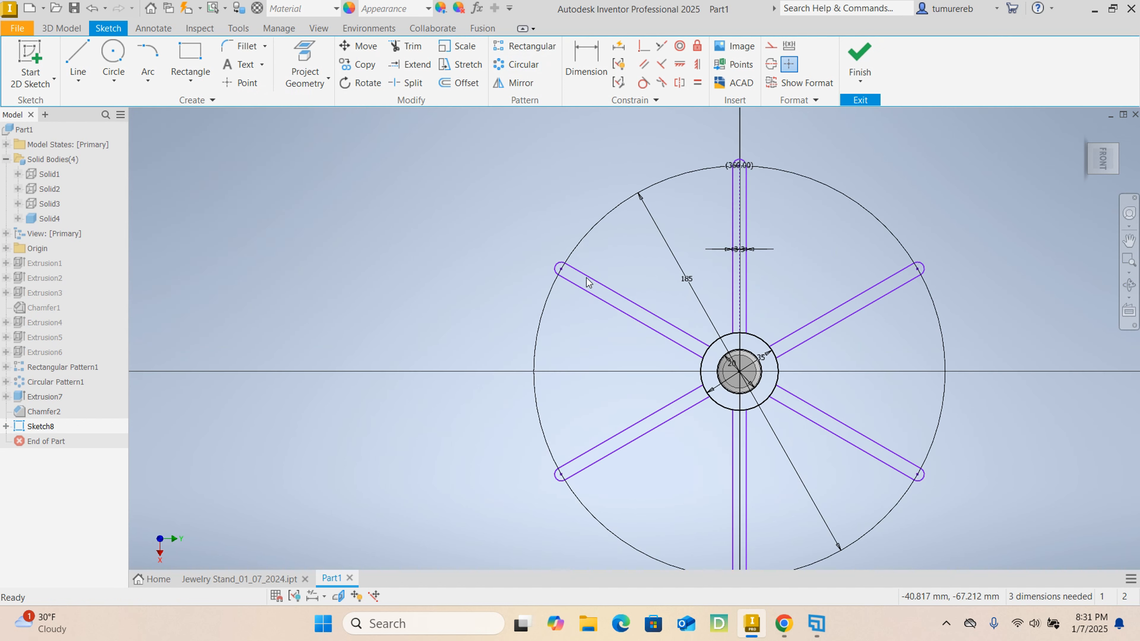
# - Finish the arm sketch and set up a 12 mm symmetric extrusion of one arm profile
pyautogui.moveTo(753, 379); pyautogui.dragTo(651, 359, button='middle')
pyautogui.scroll(-2, 650, 310)
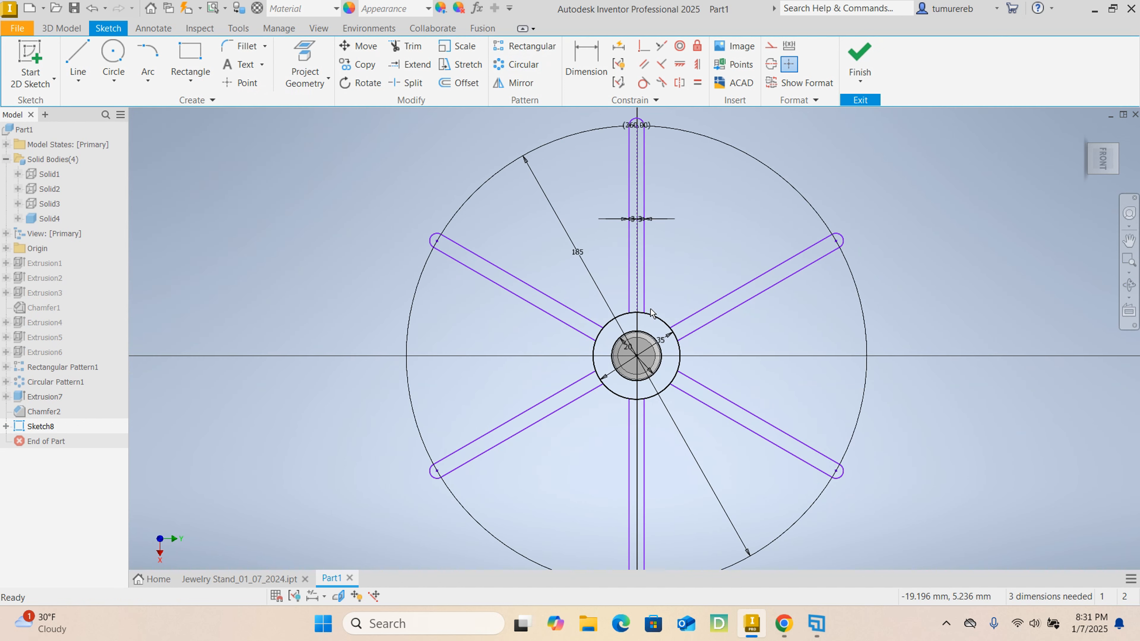
pyautogui.click(859, 59)
pyautogui.click(78, 59)
pyautogui.scroll(-4, 513, 252)
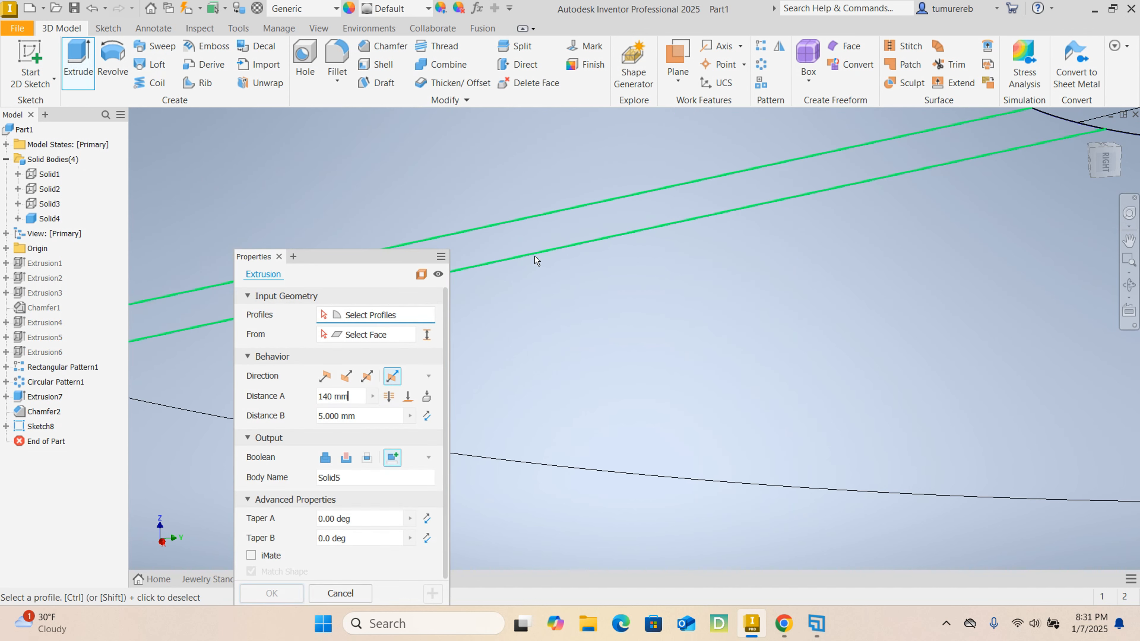
pyautogui.scroll(4, 541, 248)
pyautogui.scroll(-4, 531, 248)
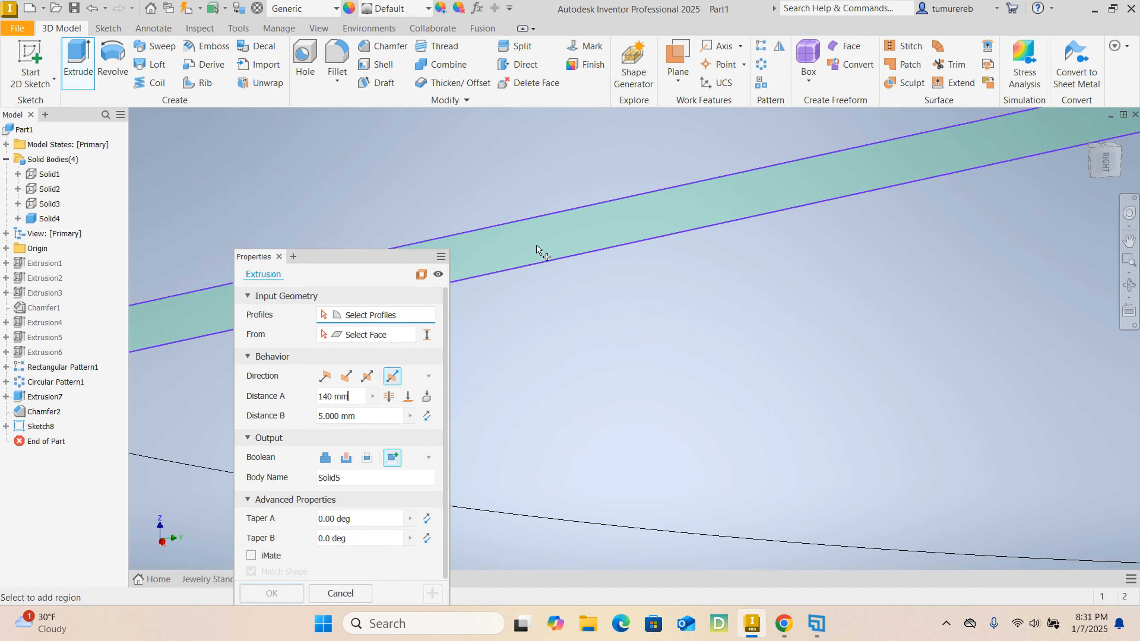
pyautogui.click(539, 250)
pyautogui.scroll(4, 543, 246)
pyautogui.write('12')
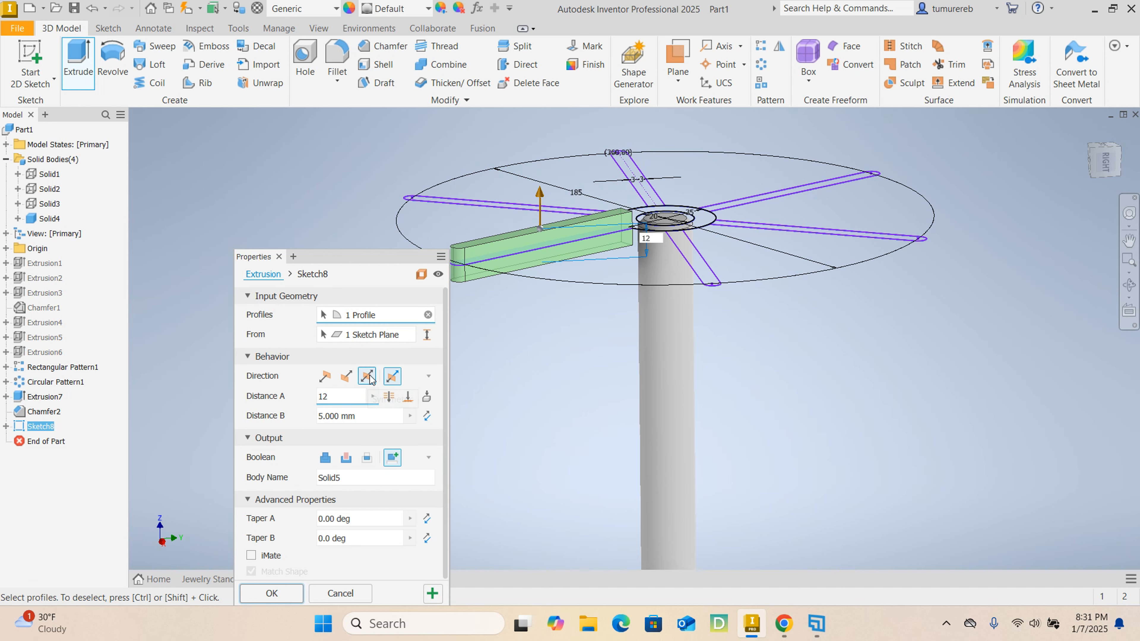
pyautogui.click(371, 378)
# - Add the other five arm profiles to the extrusion
pyautogui.moveTo(514, 257); pyautogui.dragTo(583, 290, button='middle')
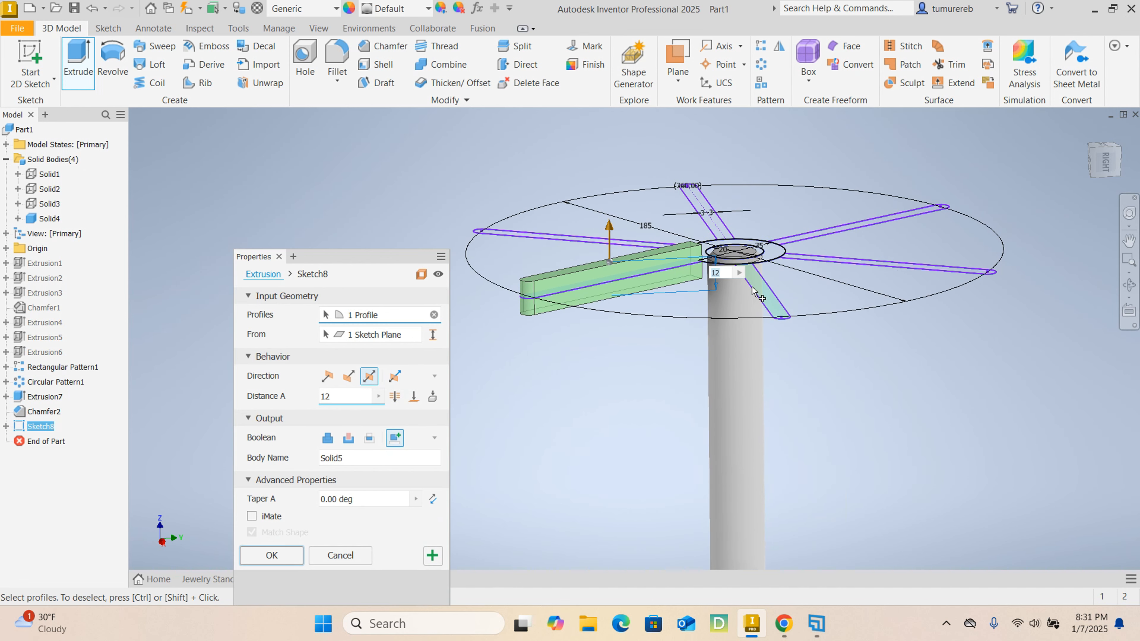
pyautogui.scroll(5, 757, 294)
pyautogui.click(787, 332)
pyautogui.scroll(-5, 742, 348)
pyautogui.click(875, 291)
pyautogui.click(874, 242)
pyautogui.click(689, 238)
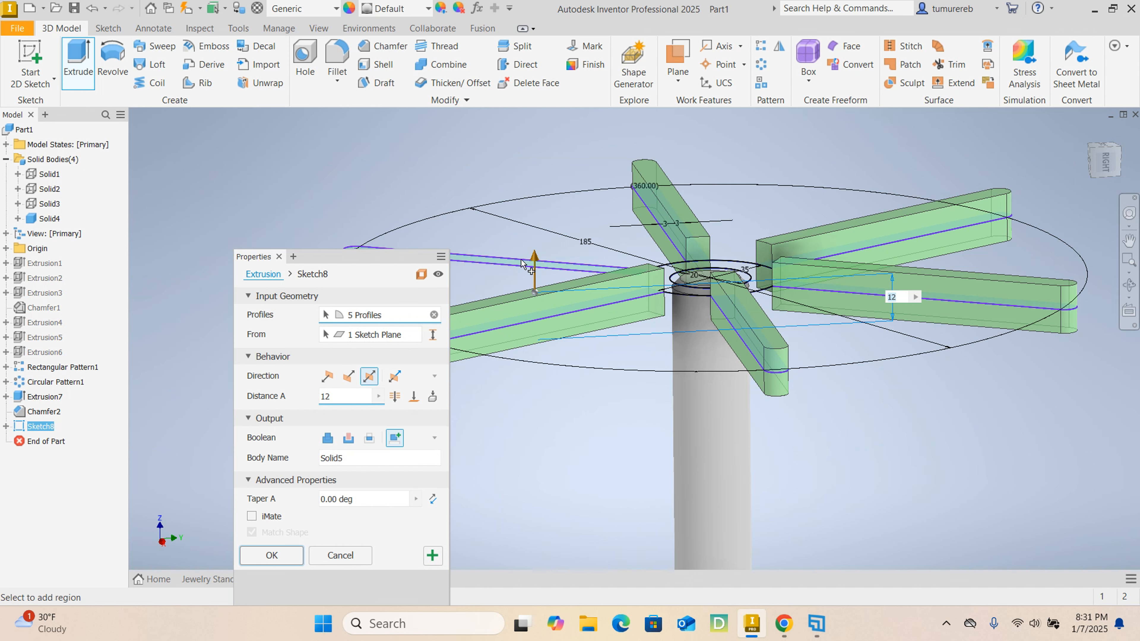
pyautogui.click(557, 266)
# - Add the hub ring between the 20 mm and 35 mm circles to the extrusion's profiles
pyautogui.scroll(-5, 576, 269)
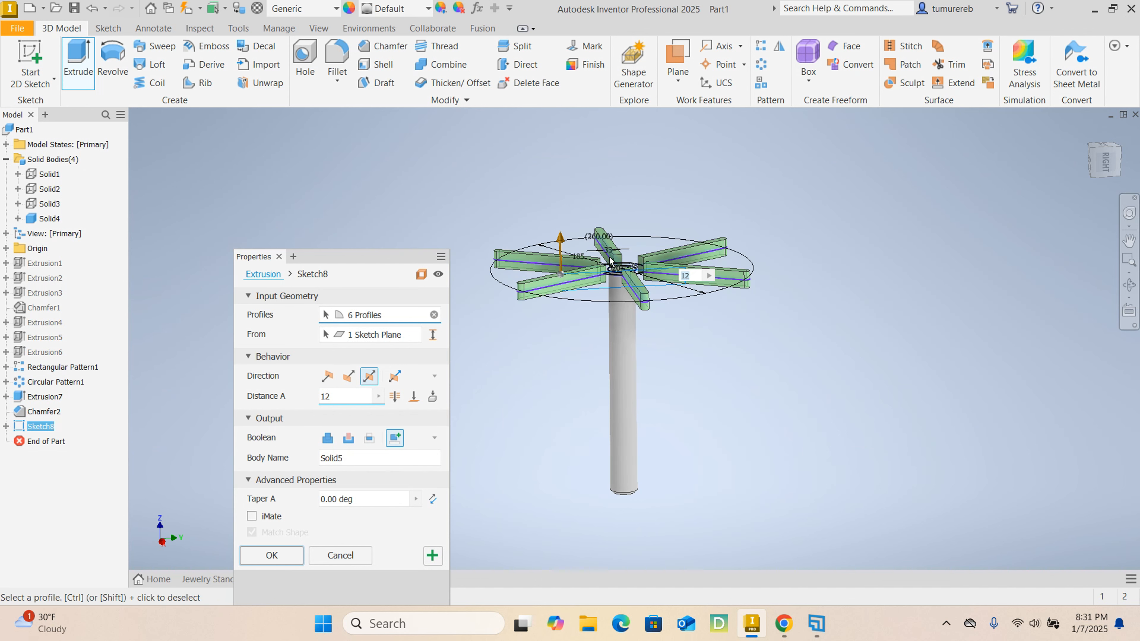
pyautogui.scroll(3, 583, 274)
pyautogui.scroll(2, 628, 270)
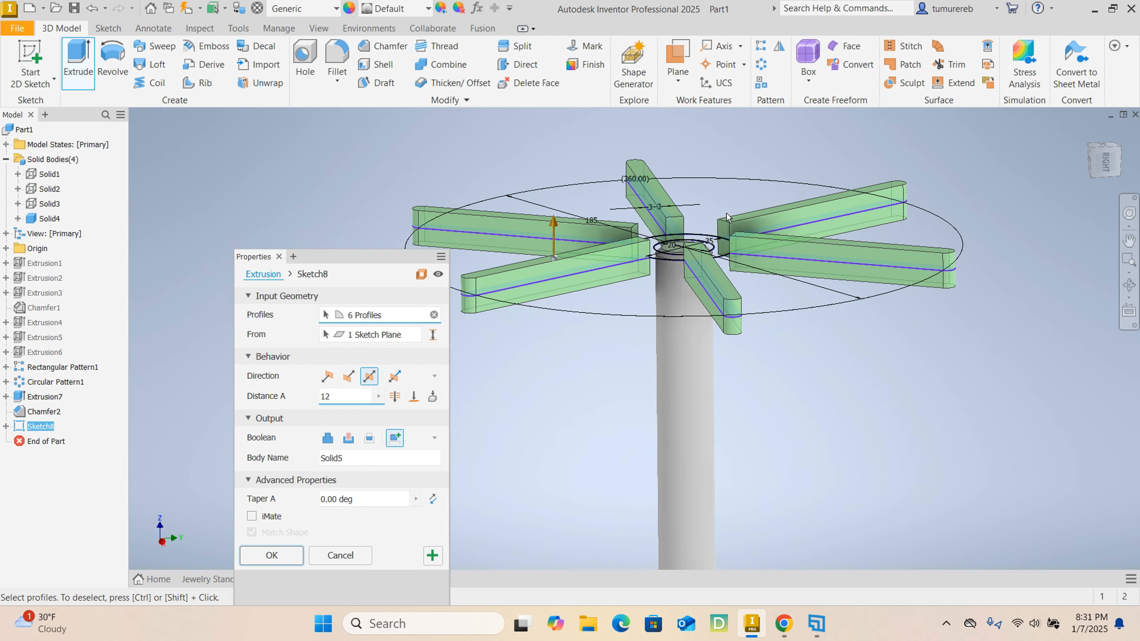
pyautogui.keyDown('shift'); pyautogui.moveTo(908, 193); pyautogui.dragTo(925, 218, button='middle'); pyautogui.keyUp('shift')
pyautogui.scroll(5, 825, 224)
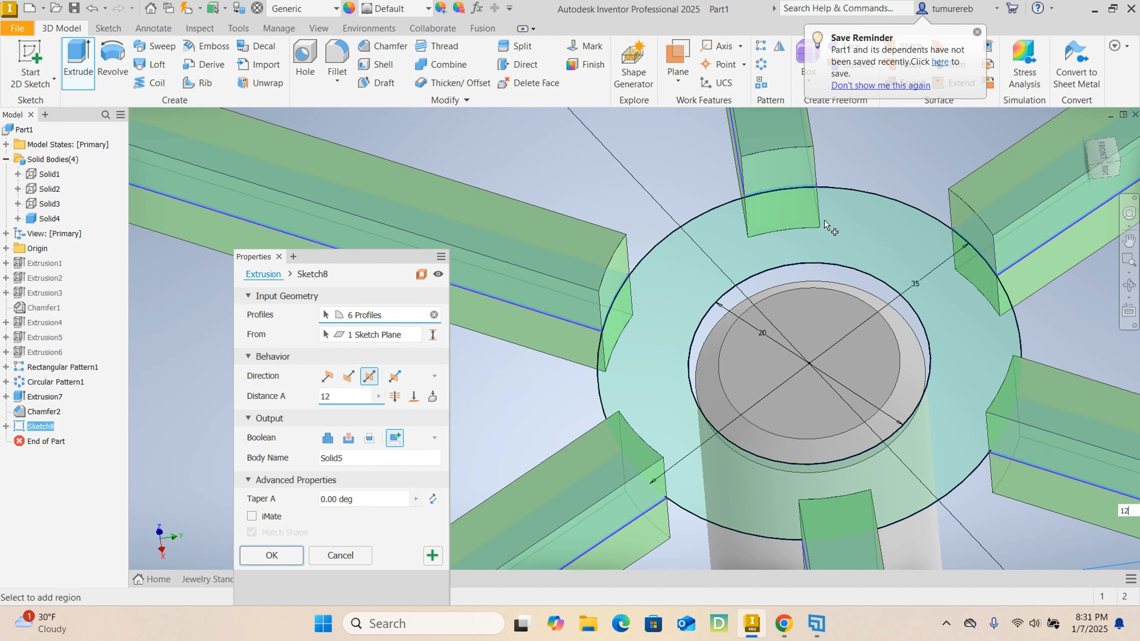
pyautogui.click(848, 220)
pyautogui.scroll(-5, 848, 219)
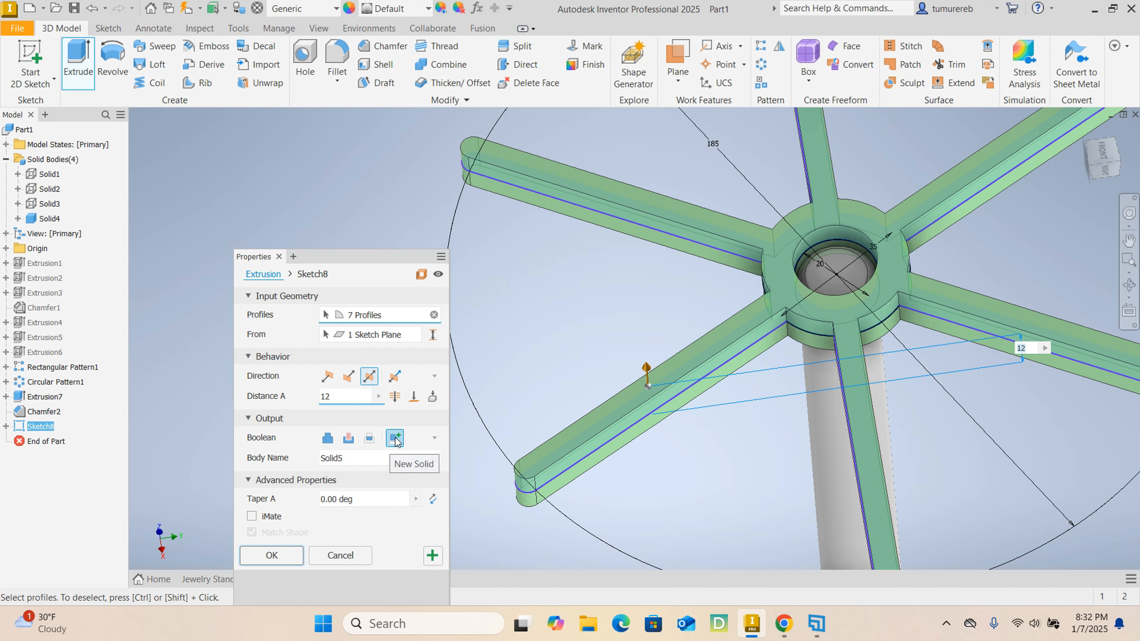
# - Name the extrusion's new solid body "Top Stand" and create the extrusion
pyautogui.doubleClick(355, 463)
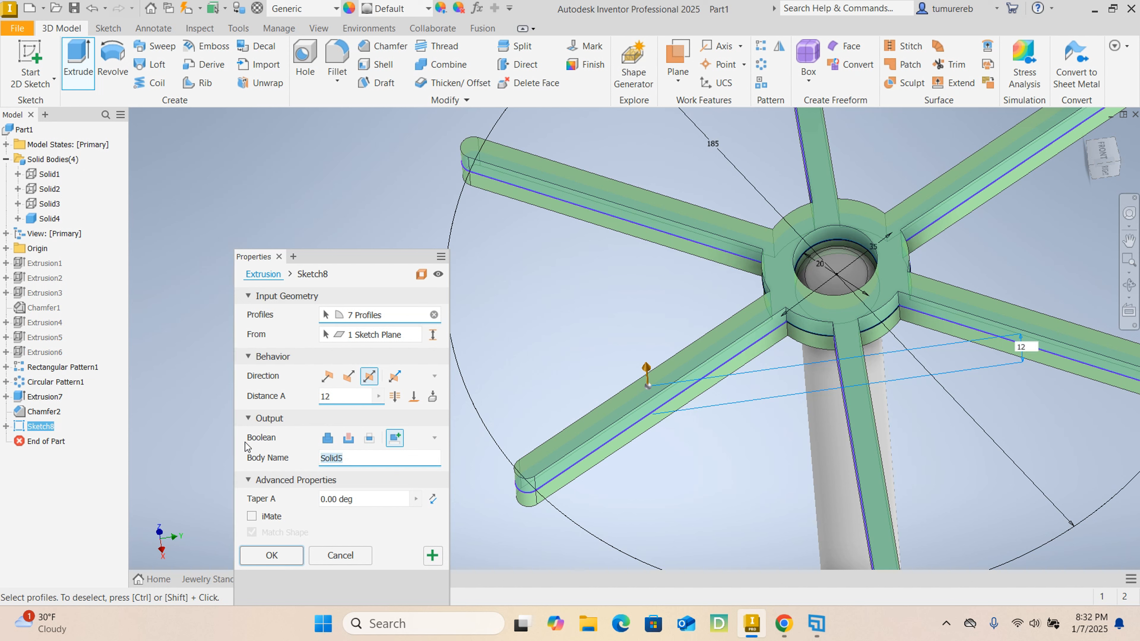
pyautogui.write('Top Stand')
pyautogui.moveTo(357, 456); pyautogui.dragTo(314, 453)
pyautogui.click(368, 461)
pyautogui.moveTo(357, 458); pyautogui.dragTo(313, 453)
pyautogui.click(272, 555)
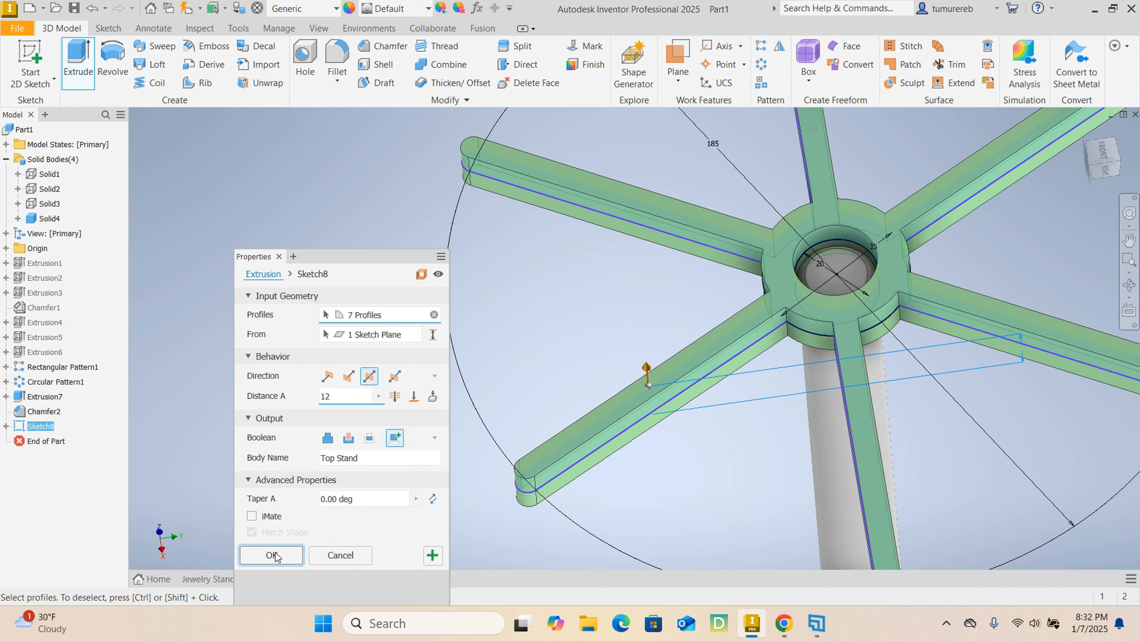
# - Start a new sketch on the upper face of the six-armed top stand
pyautogui.scroll(-5, 573, 391)
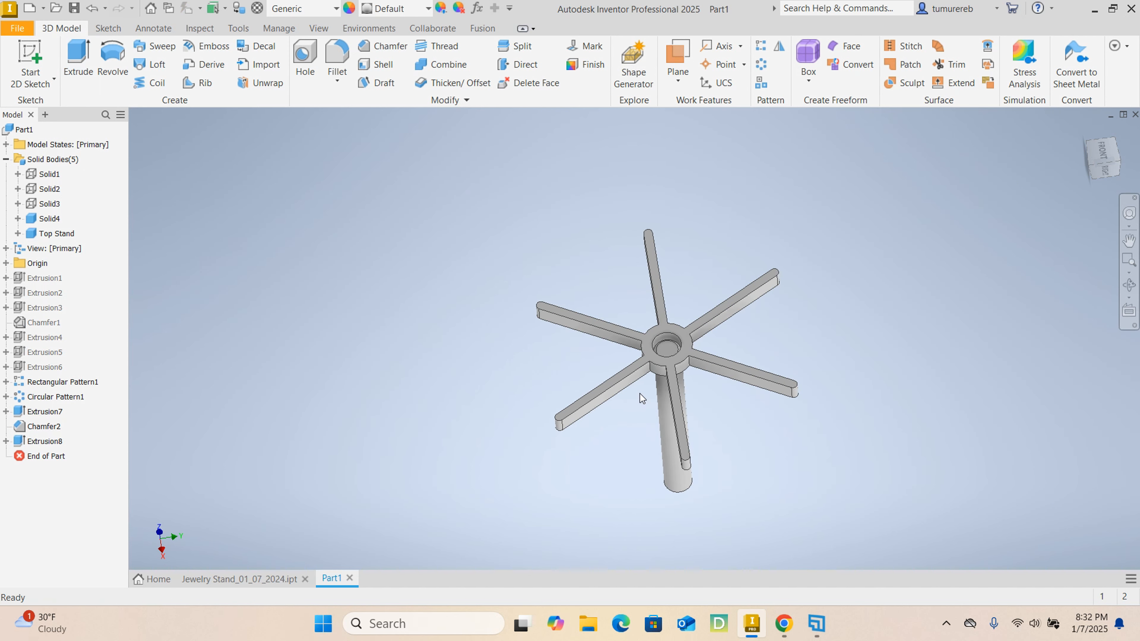
pyautogui.keyDown('shift'); pyautogui.moveTo(671, 413); pyautogui.dragTo(631, 404, button='middle'); pyautogui.keyUp('shift')
pyautogui.scroll(4, 679, 396)
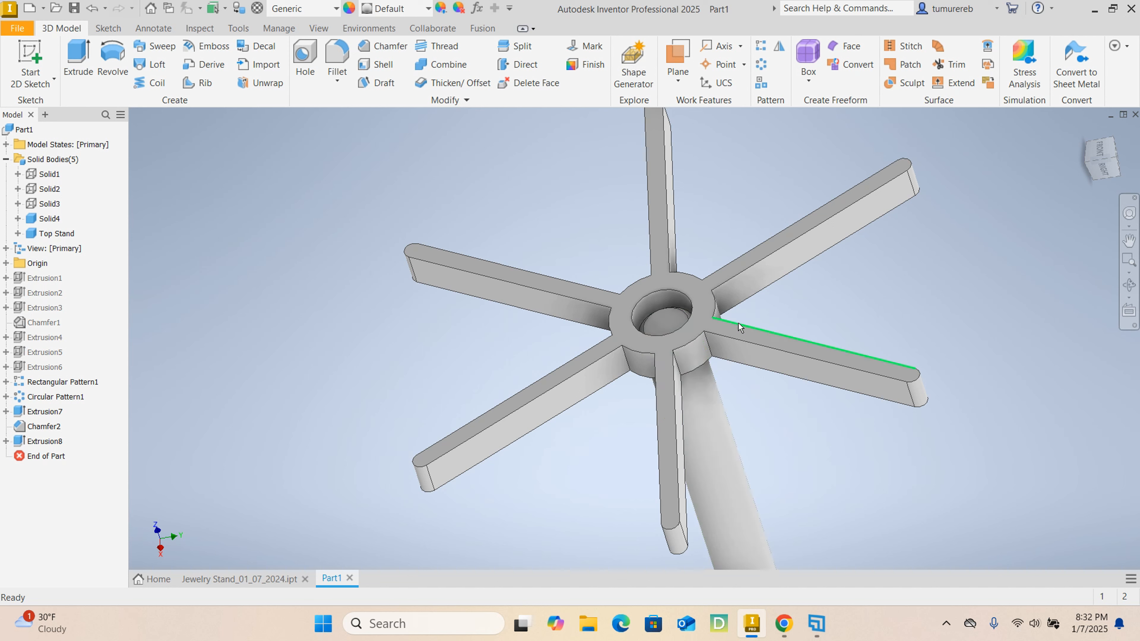
pyautogui.click(704, 310)
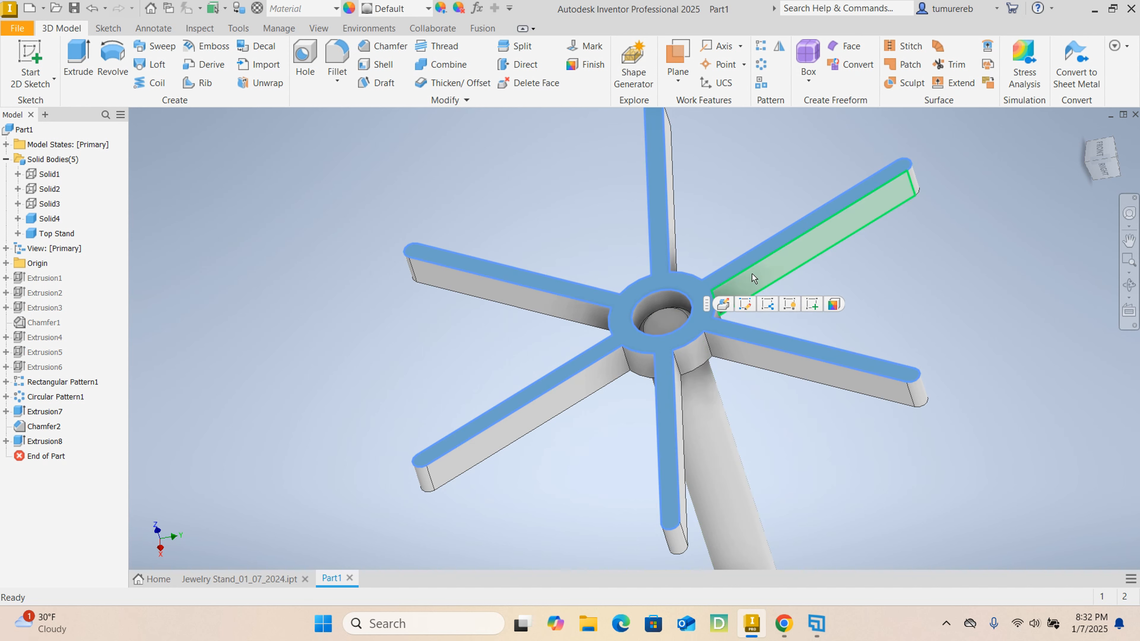
pyautogui.click(812, 306)
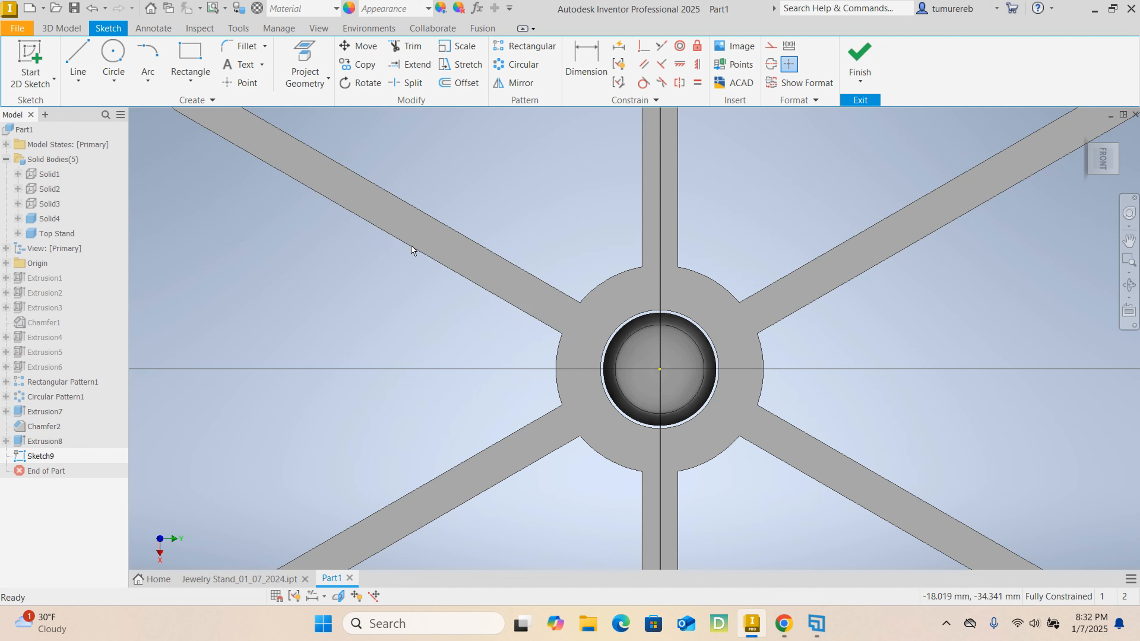
# - Project the circular edge of the hub's central hole into the sketch
pyautogui.click(305, 63)
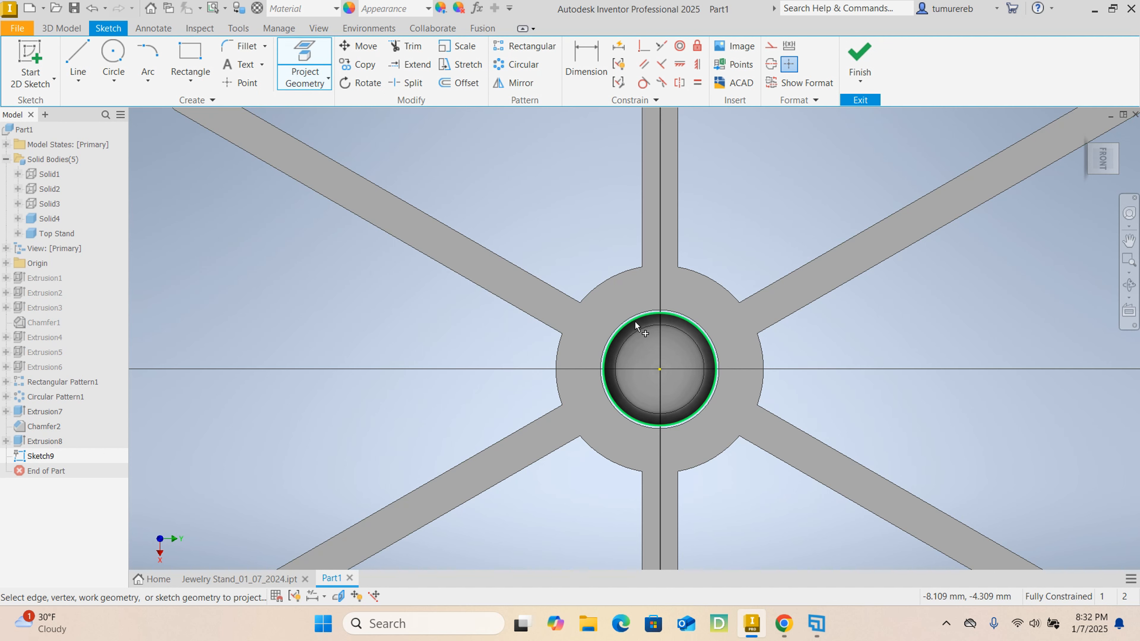
pyautogui.click(629, 314)
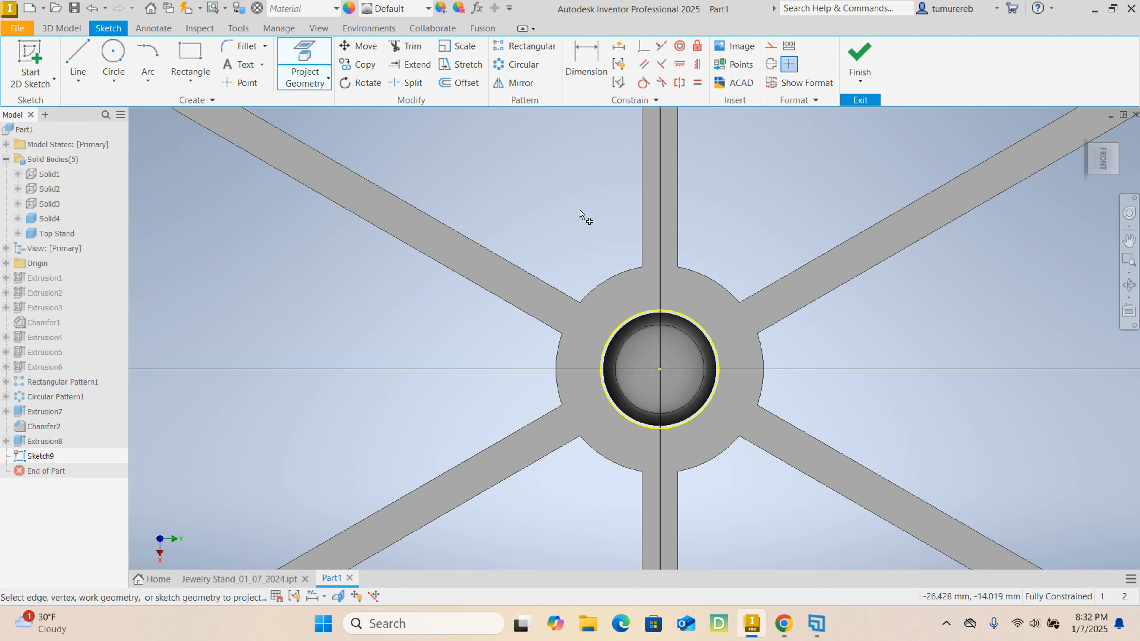
pyautogui.rightClick(556, 205)
pyautogui.click(603, 202)
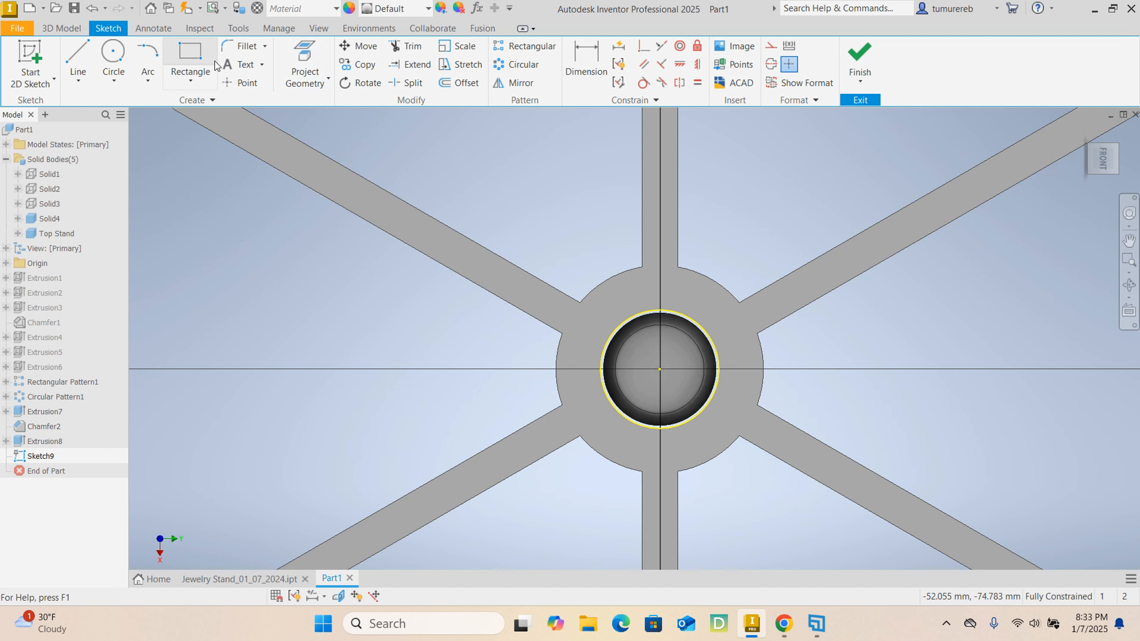
# - Draw a 35 mm diameter circle centred on the origin, matching the hub's outer edge
pyautogui.click(113, 63)
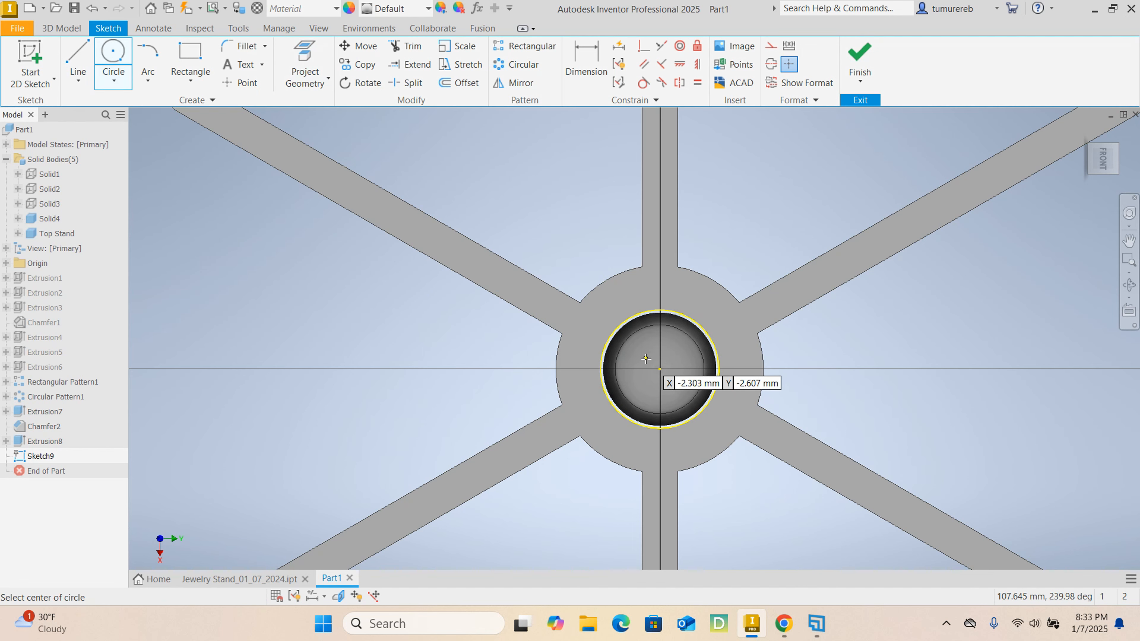
pyautogui.click(660, 368)
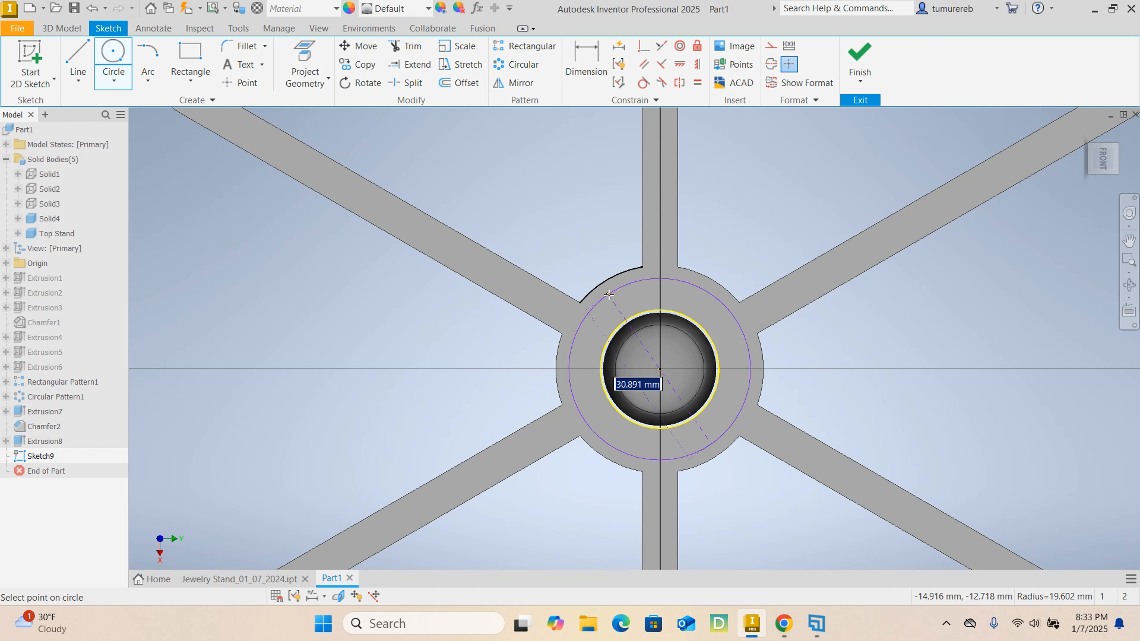
pyautogui.click(652, 266)
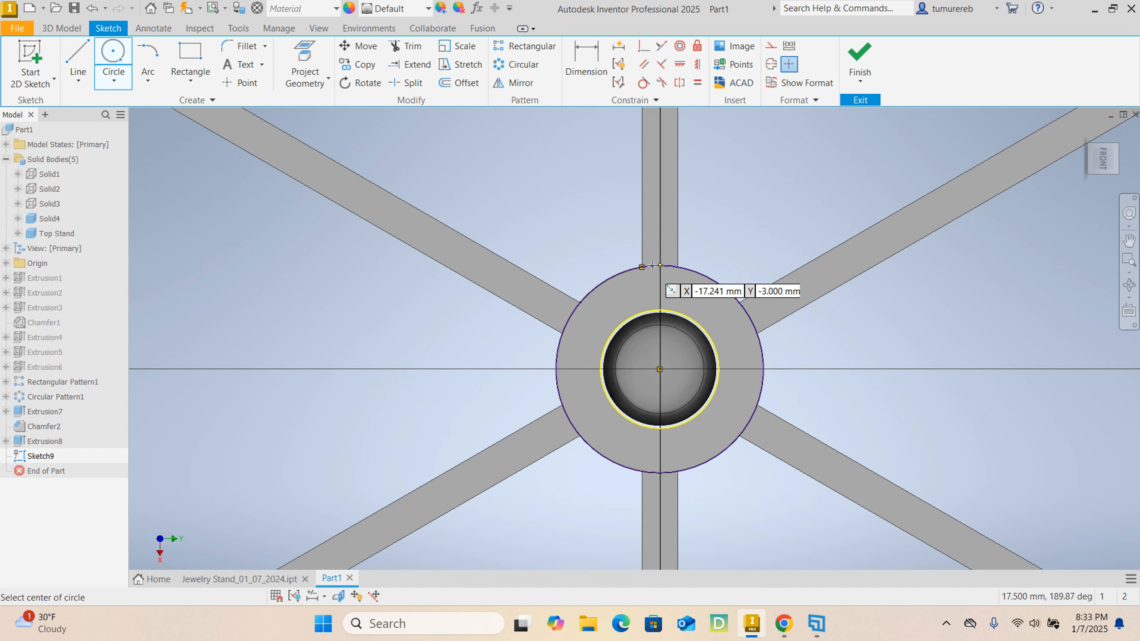
pyautogui.rightClick(814, 225)
pyautogui.click(837, 222)
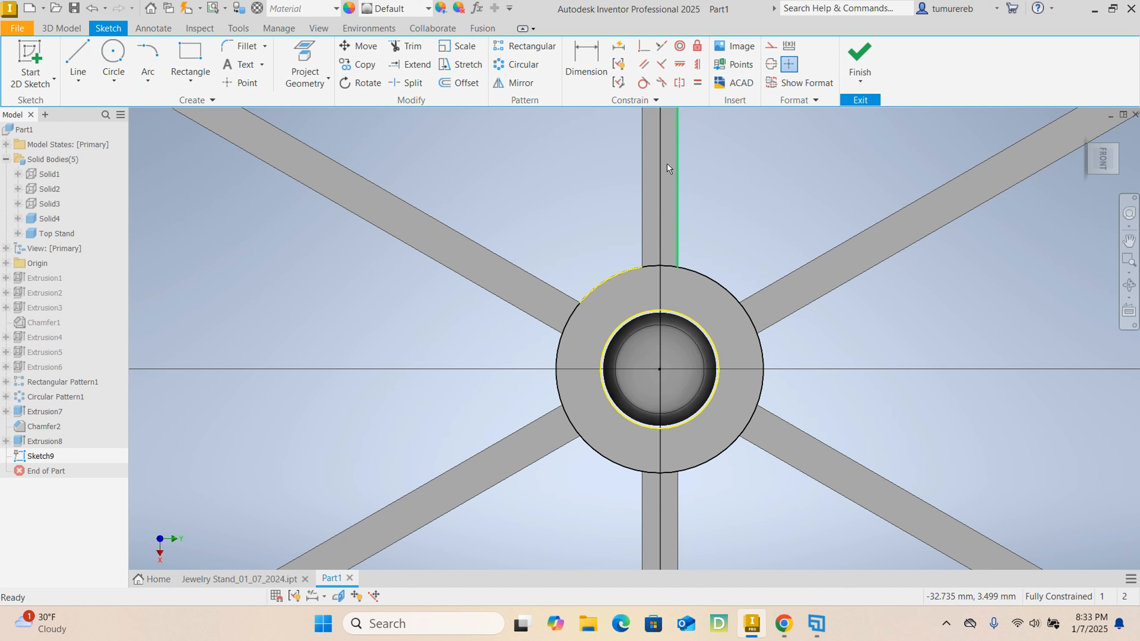
pyautogui.click(587, 54)
pyautogui.click(706, 274)
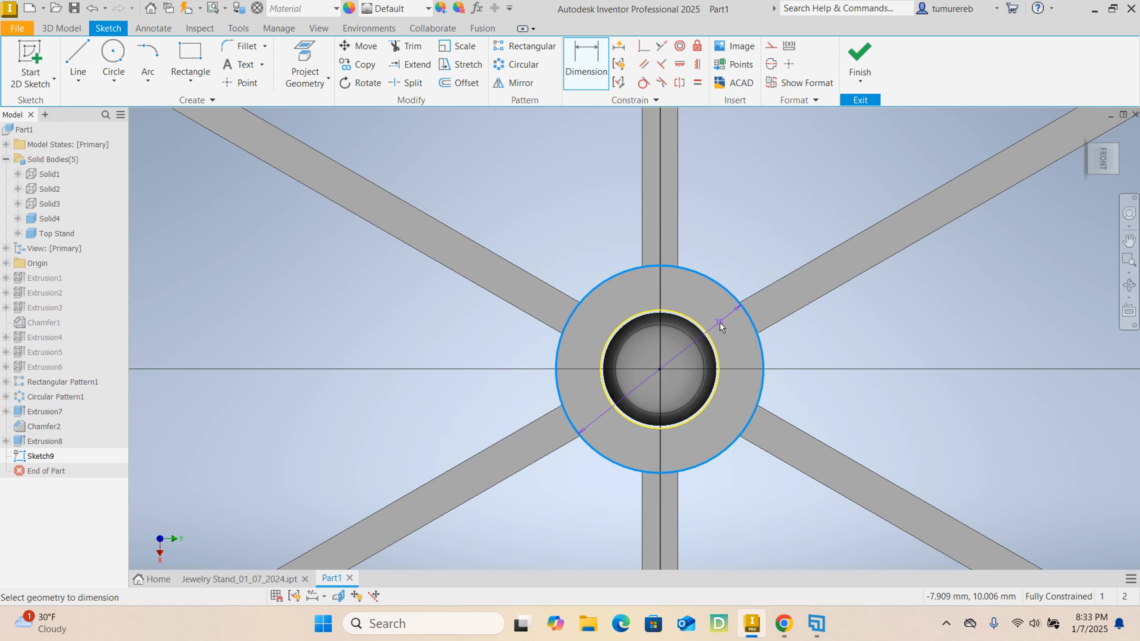
pyautogui.press('Escape')
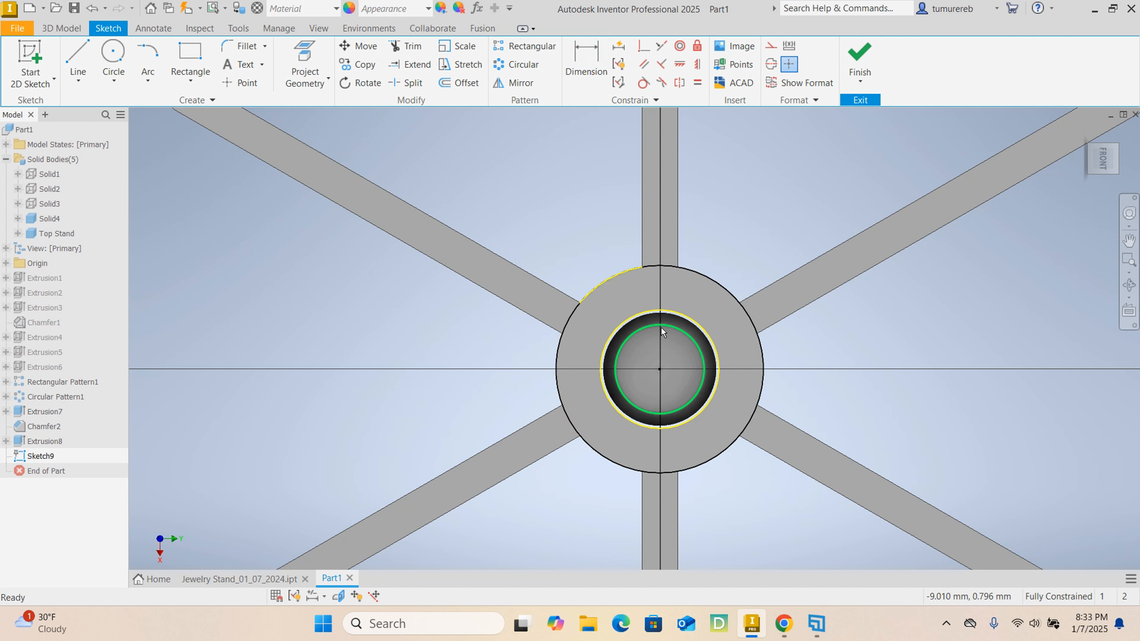
# - Finish the sketch and extrude the hub ring 15 mm upward in the default direction, joining it to the top stand
pyautogui.click(859, 53)
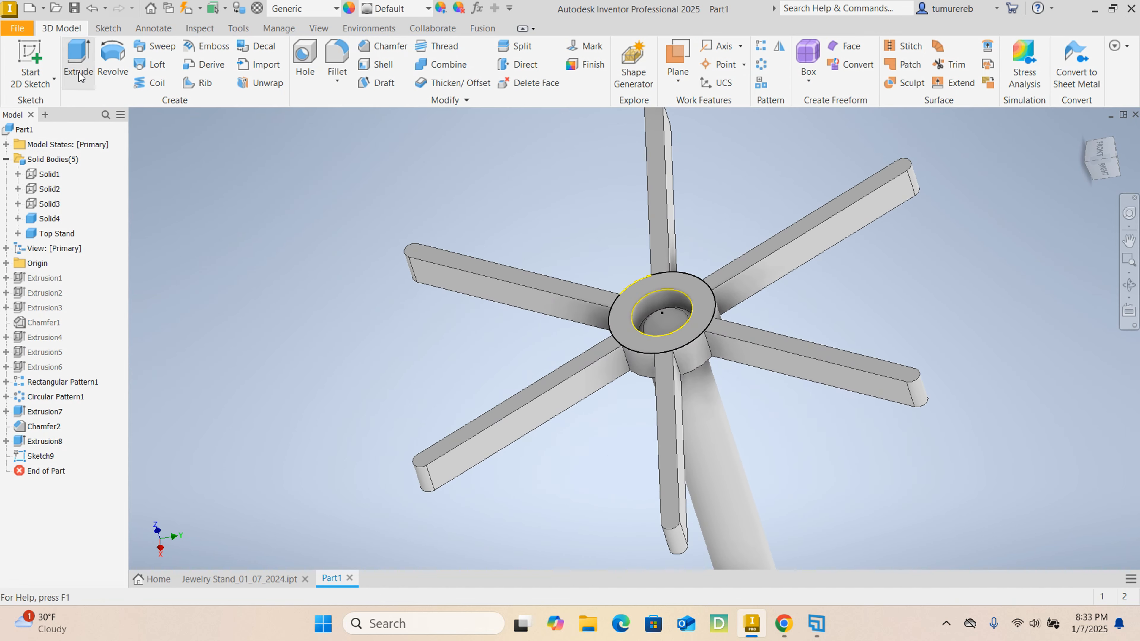
pyautogui.click(79, 72)
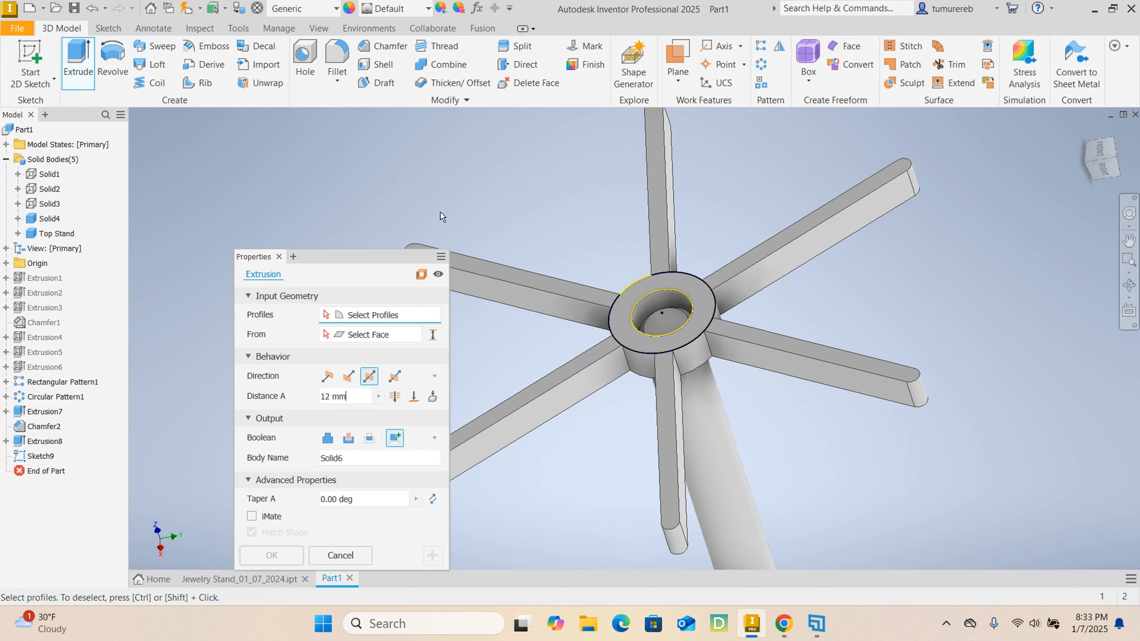
pyautogui.click(615, 313)
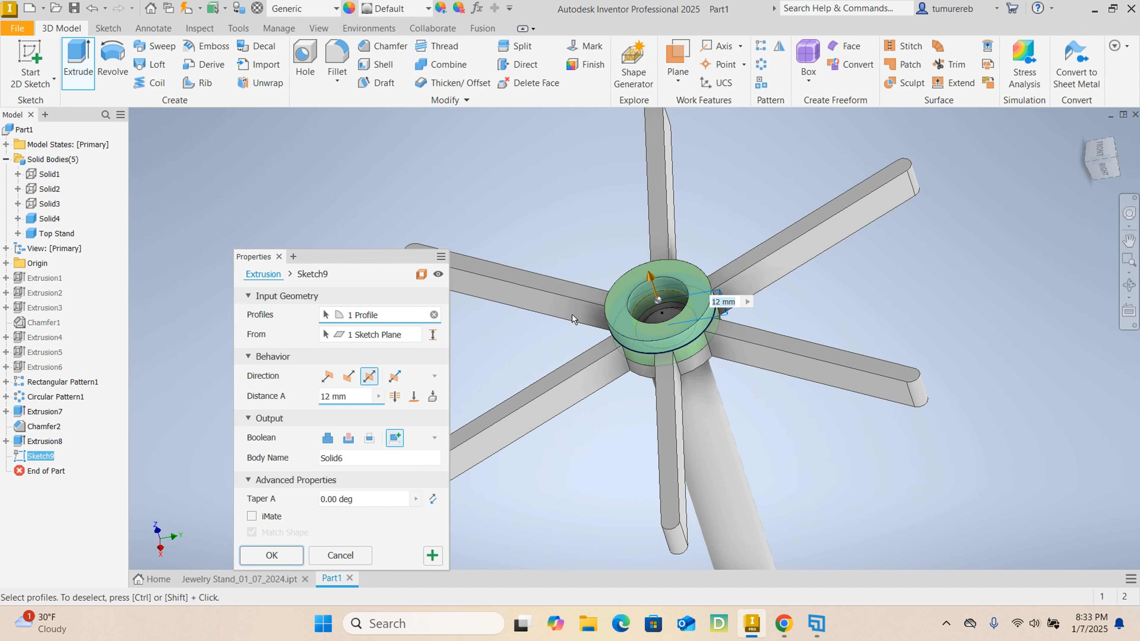
pyautogui.click(328, 376)
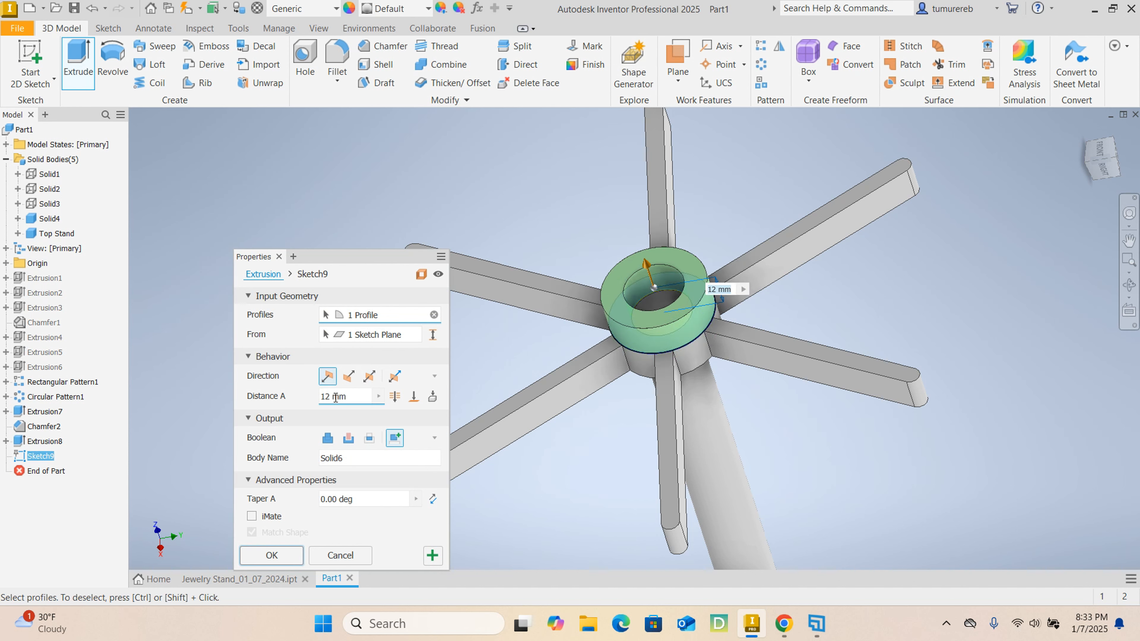
pyautogui.moveTo(352, 398); pyautogui.dragTo(244, 390)
pyautogui.write('10')
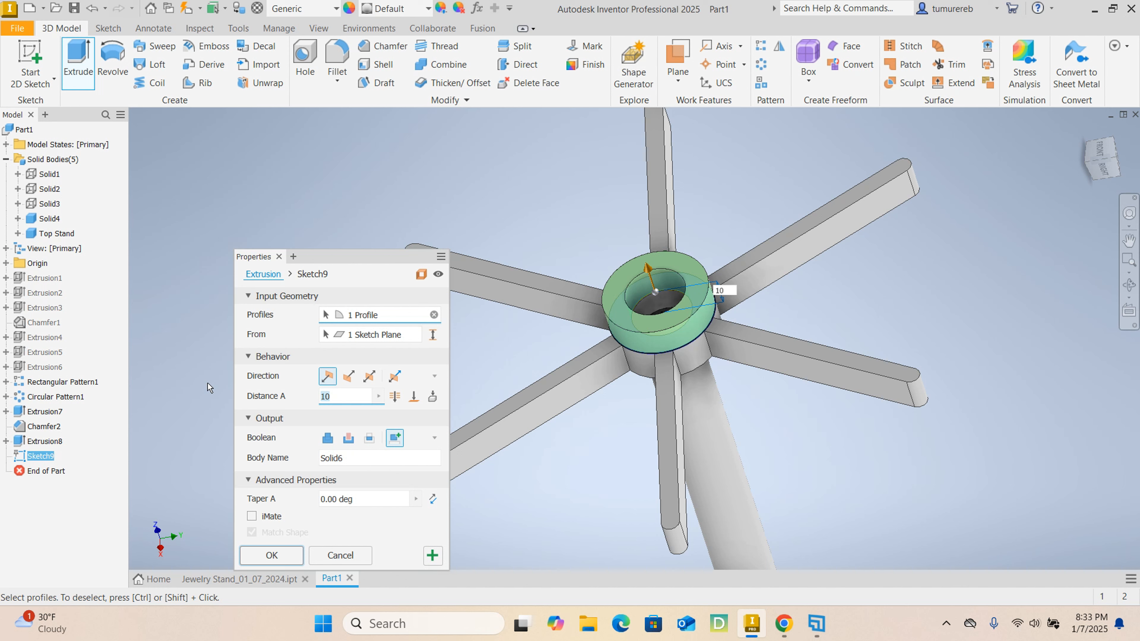
pyautogui.press('BackSpace')
pyautogui.write('5')
pyautogui.click(328, 438)
pyautogui.click(271, 555)
# - Edit the hub ring's extrusion and set its distance to 10 mm
pyautogui.moveTo(893, 324)
pyautogui.keyDown('shift'); pyautogui.mouseDown(button='middle')
pyautogui.moveTo(905, 346)
pyautogui.moveTo(917, 340)
pyautogui.moveTo(919, 321)
pyautogui.moveTo(892, 309)
pyautogui.mouseUp(button='middle'); pyautogui.keyUp('shift')
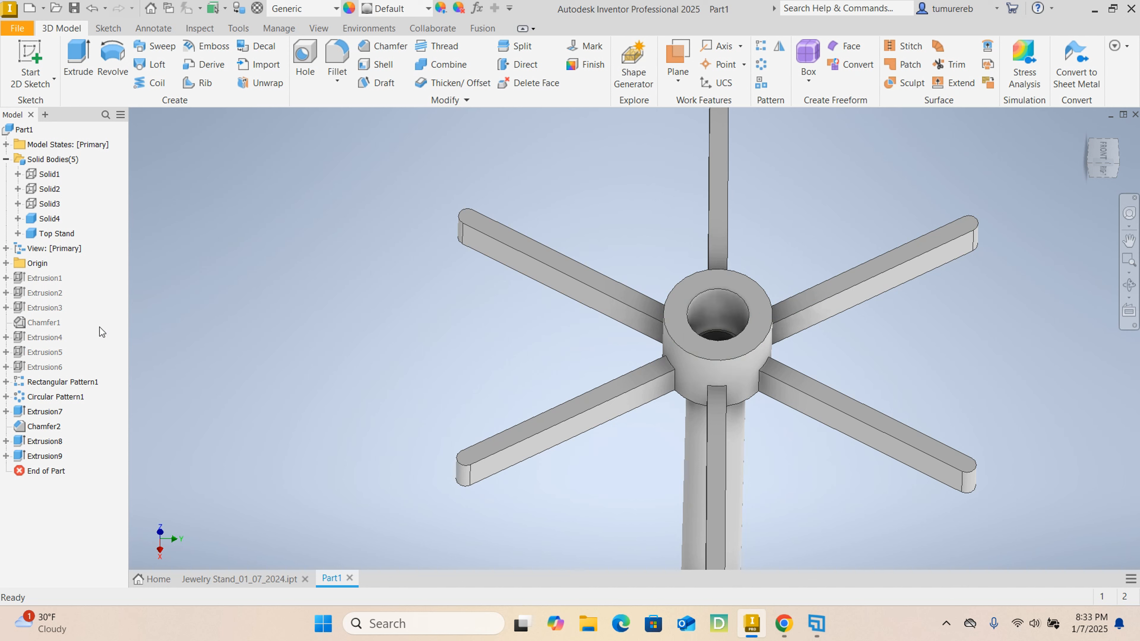
pyautogui.click(46, 456)
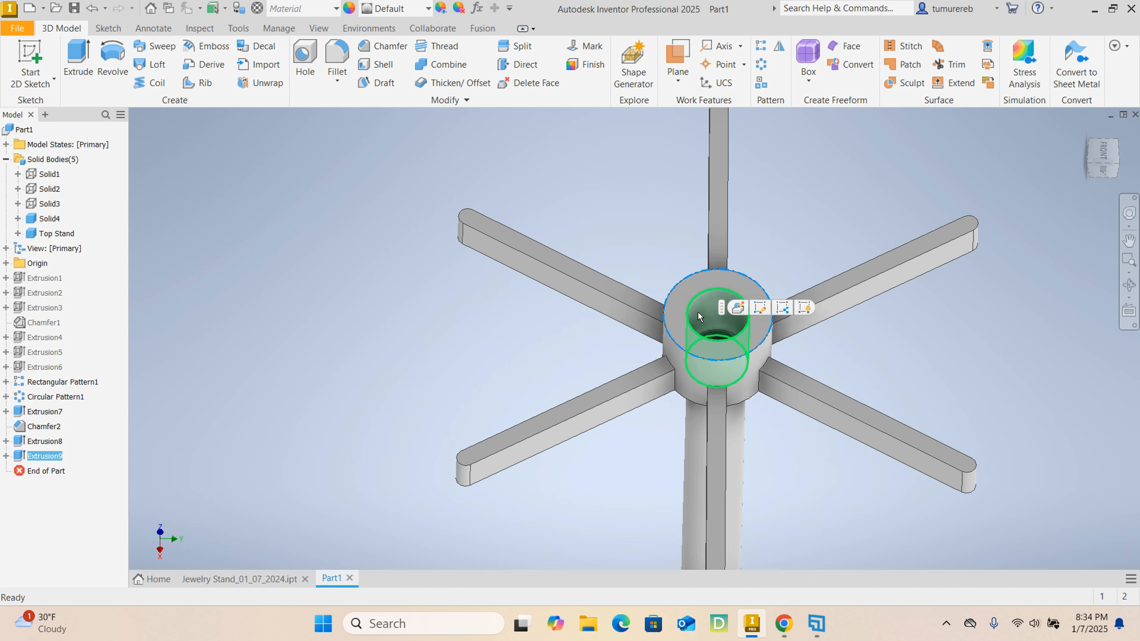
pyautogui.click(738, 309)
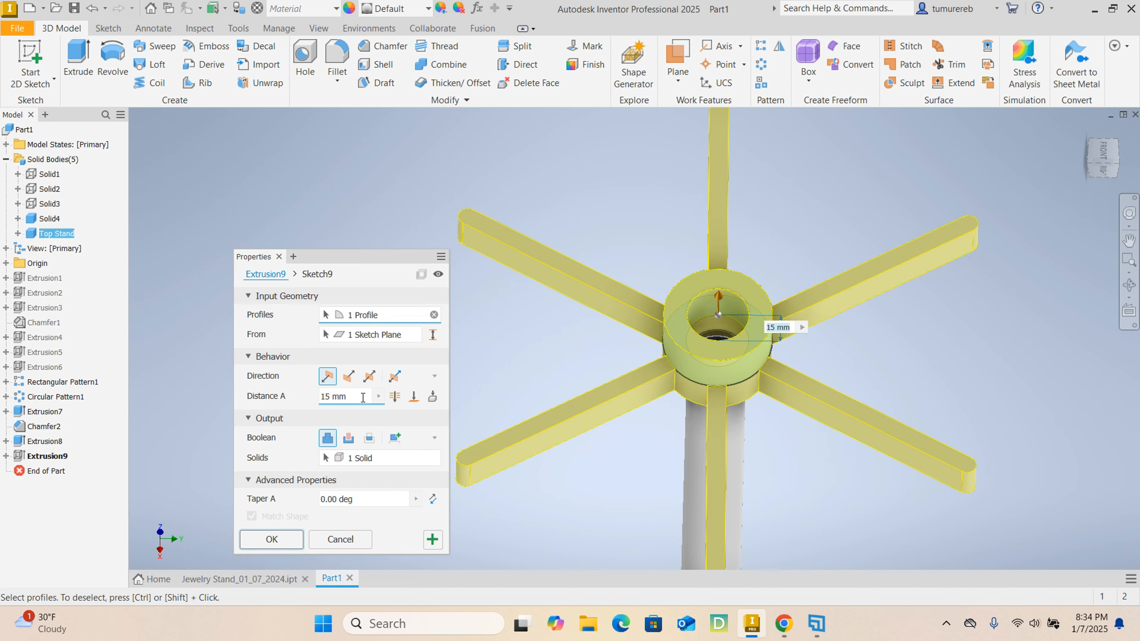
pyautogui.click(277, 539)
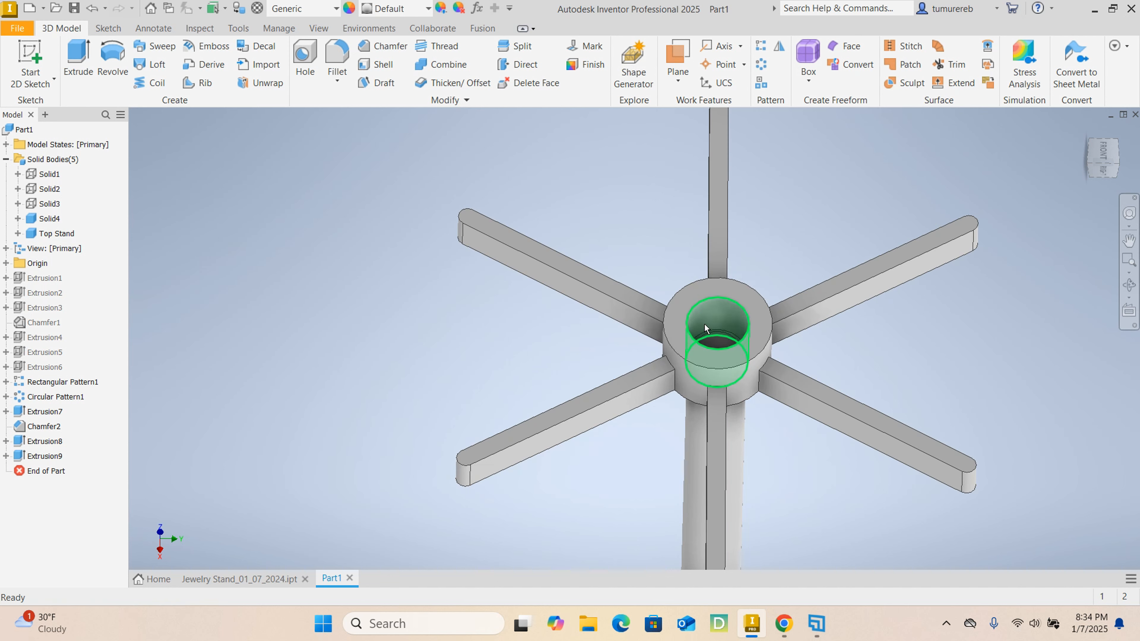
pyautogui.keyDown('shift'); pyautogui.moveTo(770, 432); pyautogui.dragTo(687, 374, button='middle'); pyautogui.keyUp('shift')
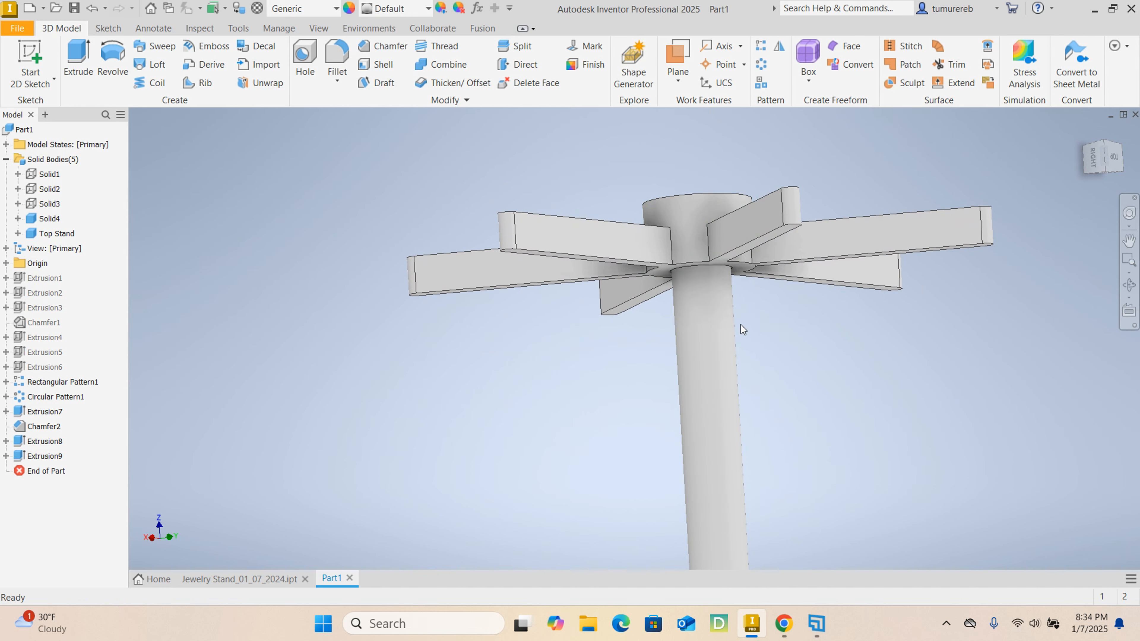
# - Inspect the top stand's raised hub and six arms from several angles
pyautogui.keyDown('shift'); pyautogui.moveTo(741, 323); pyautogui.dragTo(715, 474, button='middle'); pyautogui.keyUp('shift')
pyautogui.keyDown('shift'); pyautogui.moveTo(785, 229); pyautogui.dragTo(796, 306, button='middle'); pyautogui.keyUp('shift')
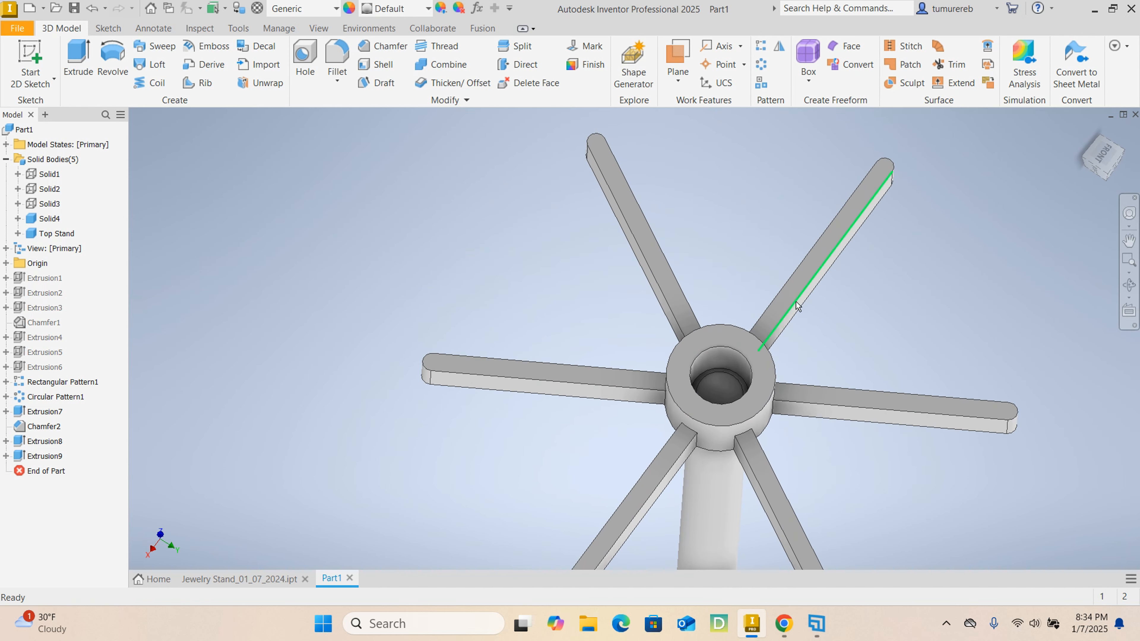
pyautogui.scroll(-2, 750, 361)
pyautogui.keyDown('shift'); pyautogui.moveTo(696, 463); pyautogui.dragTo(710, 276, button='middle'); pyautogui.keyUp('shift')
pyautogui.scroll(-3, 710, 301)
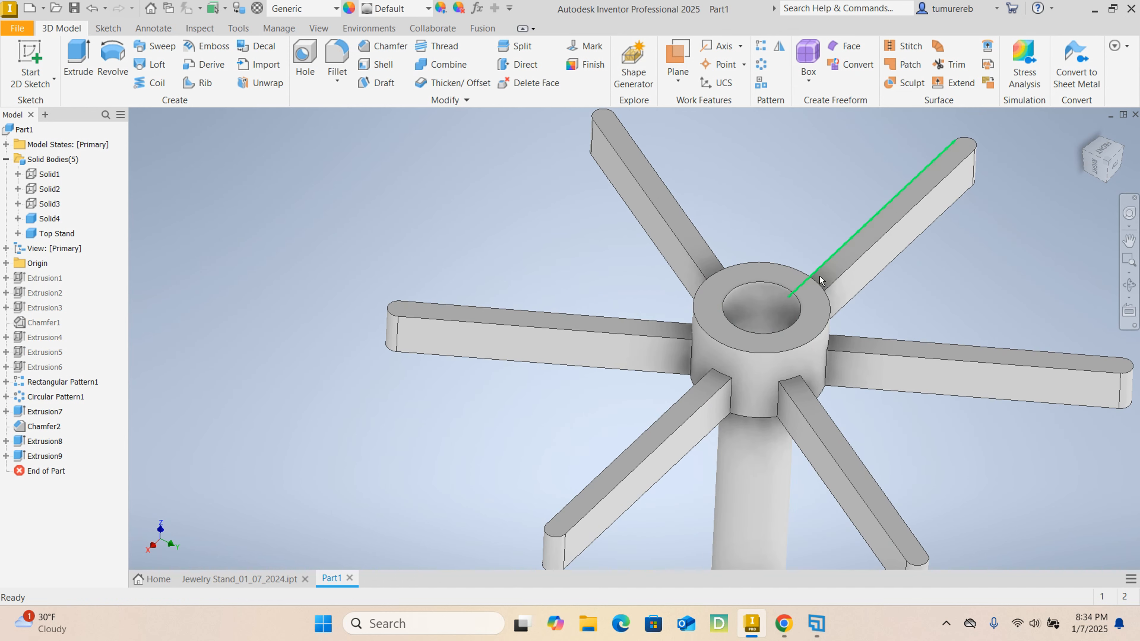
pyautogui.scroll(3, 763, 343)
pyautogui.scroll(3, 852, 404)
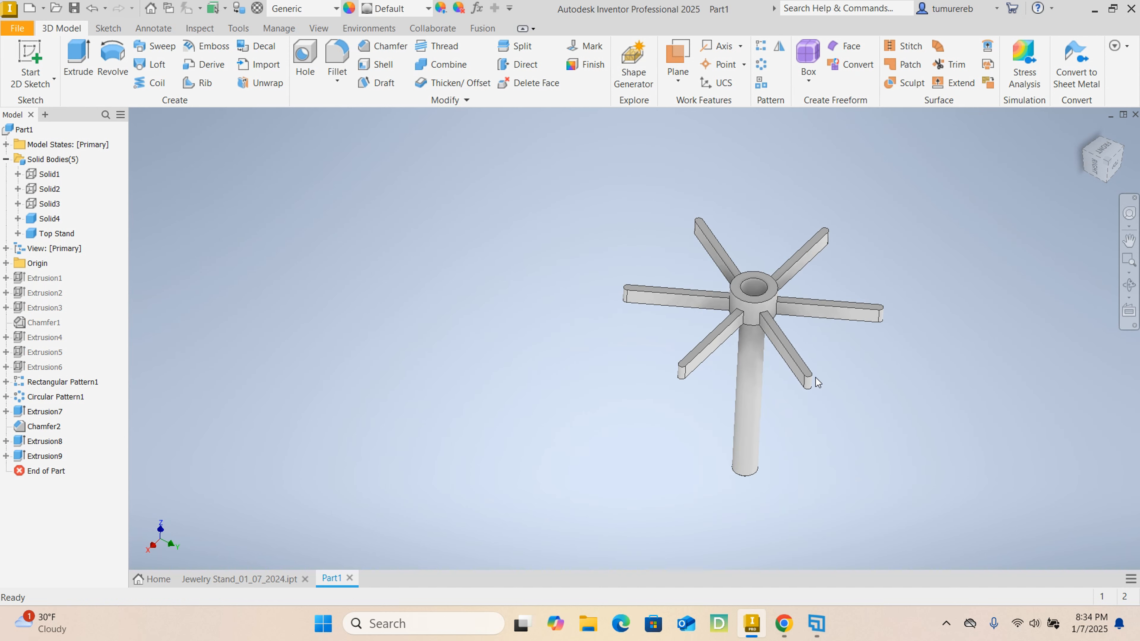
pyautogui.scroll(-5, 745, 289)
pyautogui.scroll(2, 783, 321)
pyautogui.click(44, 203)
pyautogui.scroll(5, 250, 253)
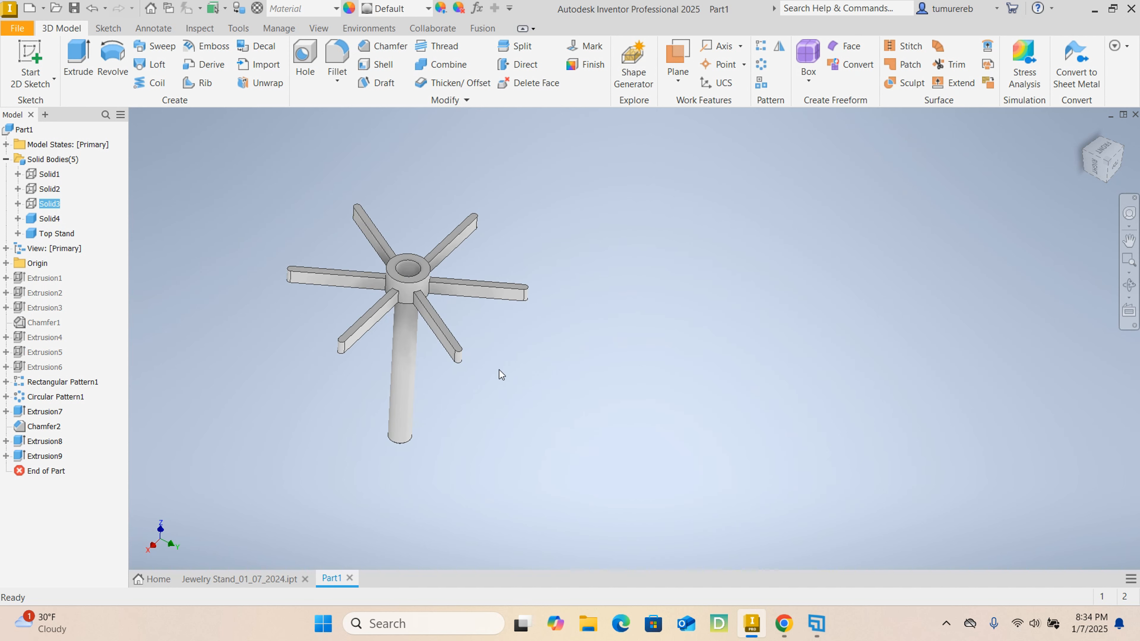
# - Examine the two tiers of notched arms on the finished stand in Jewelry Stand_01_07_2024.ipt, checking against Part1 in between
pyautogui.click(238, 580)
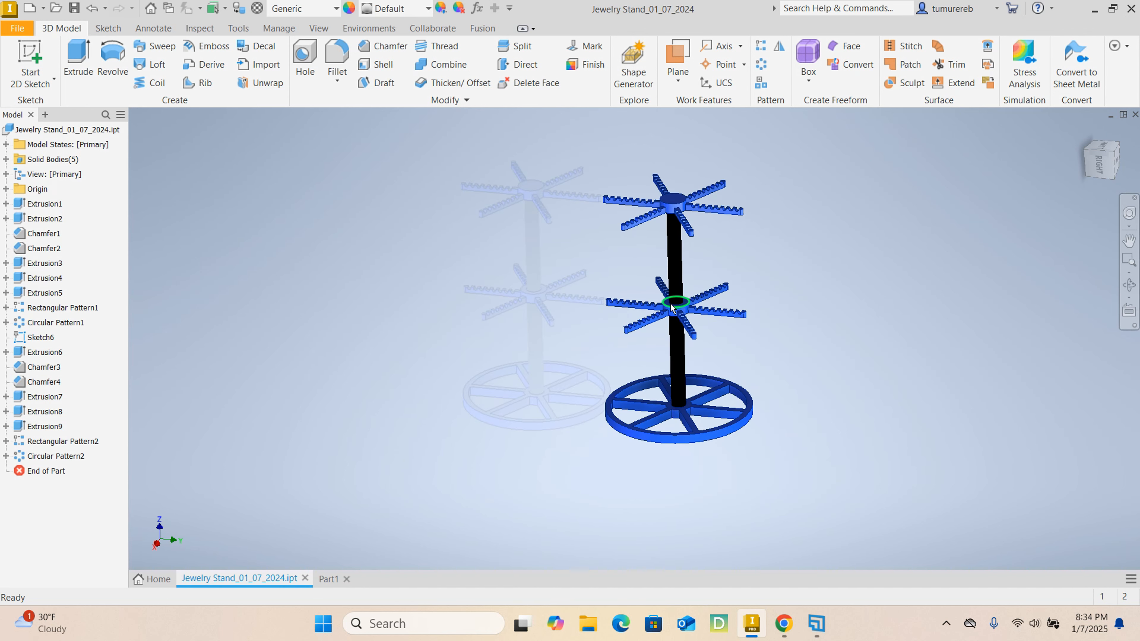
pyautogui.scroll(-5, 670, 303)
pyautogui.scroll(4, 682, 292)
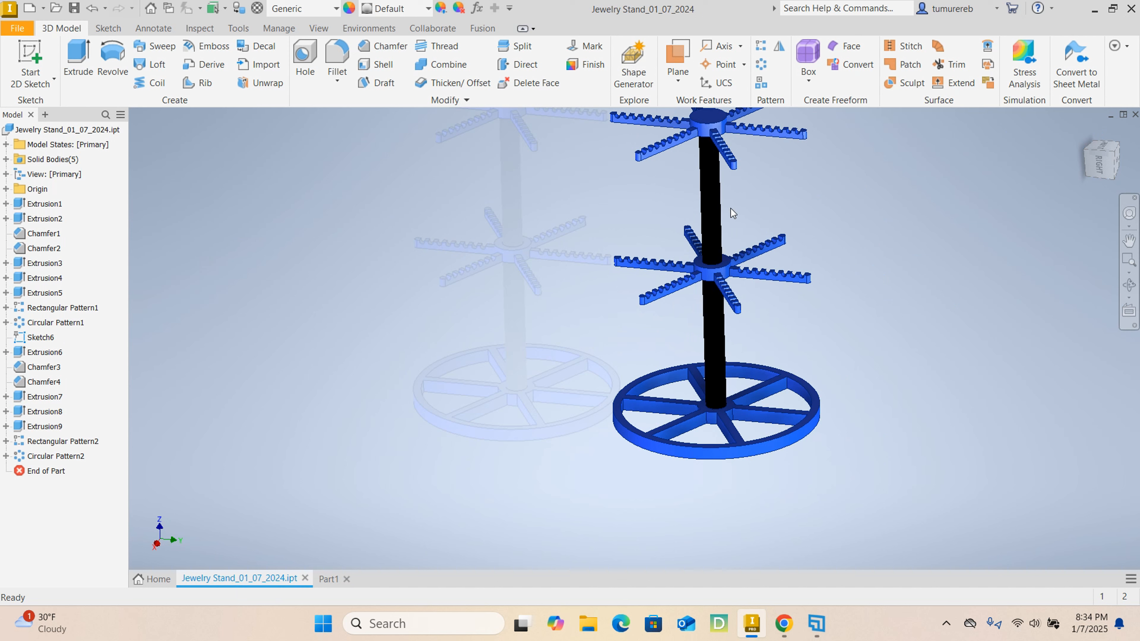
pyautogui.moveTo(717, 133); pyautogui.dragTo(710, 226, button='middle')
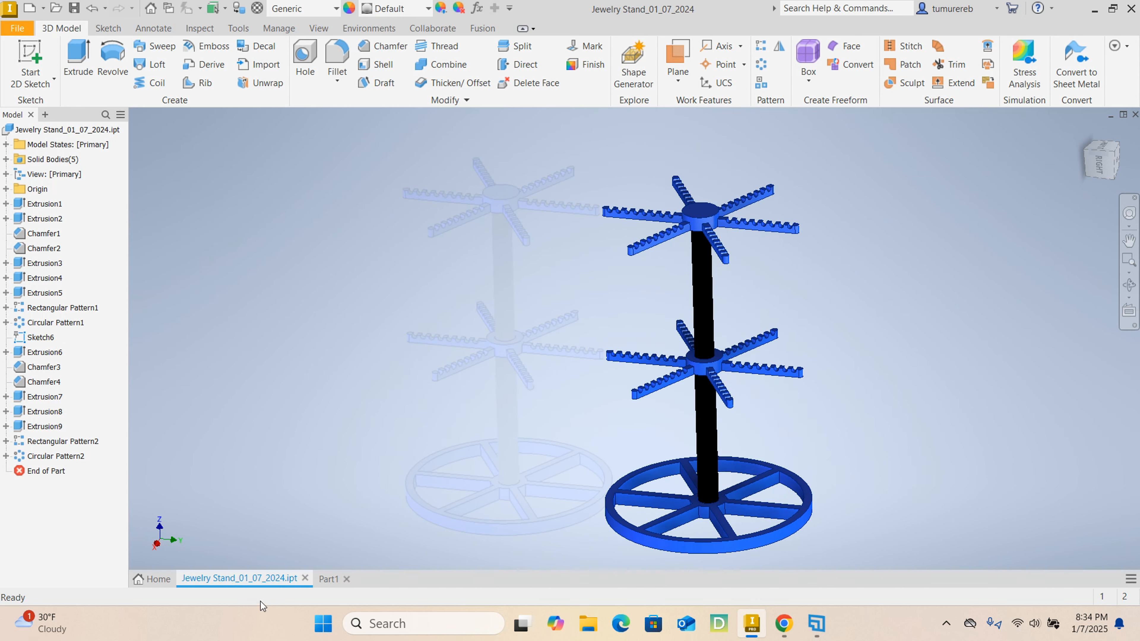
pyautogui.click(325, 578)
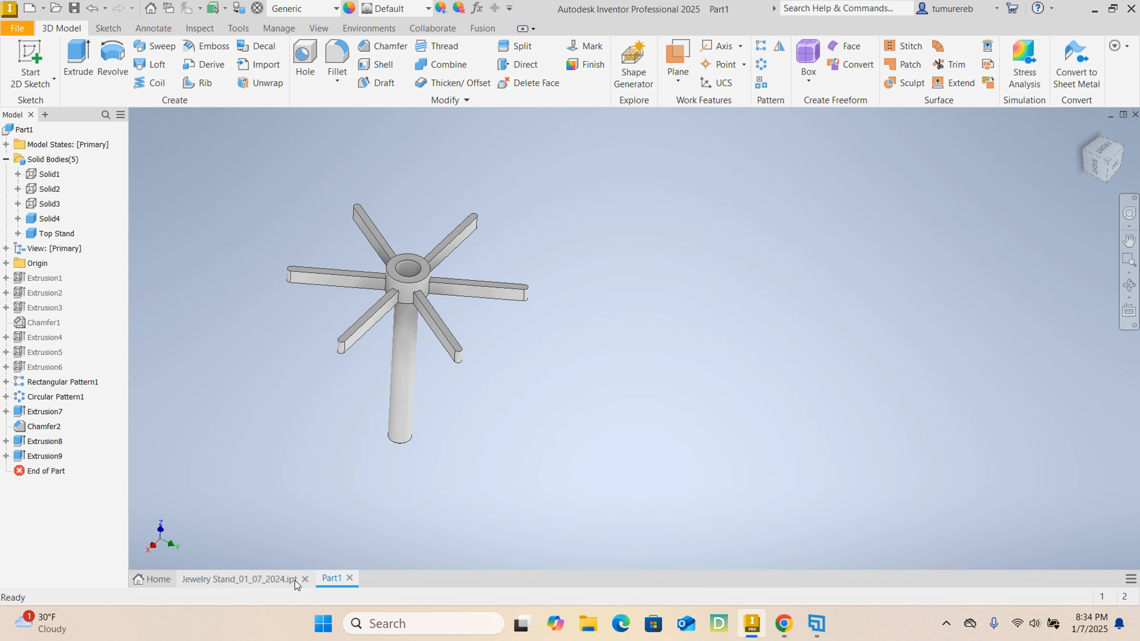
pyautogui.click(269, 580)
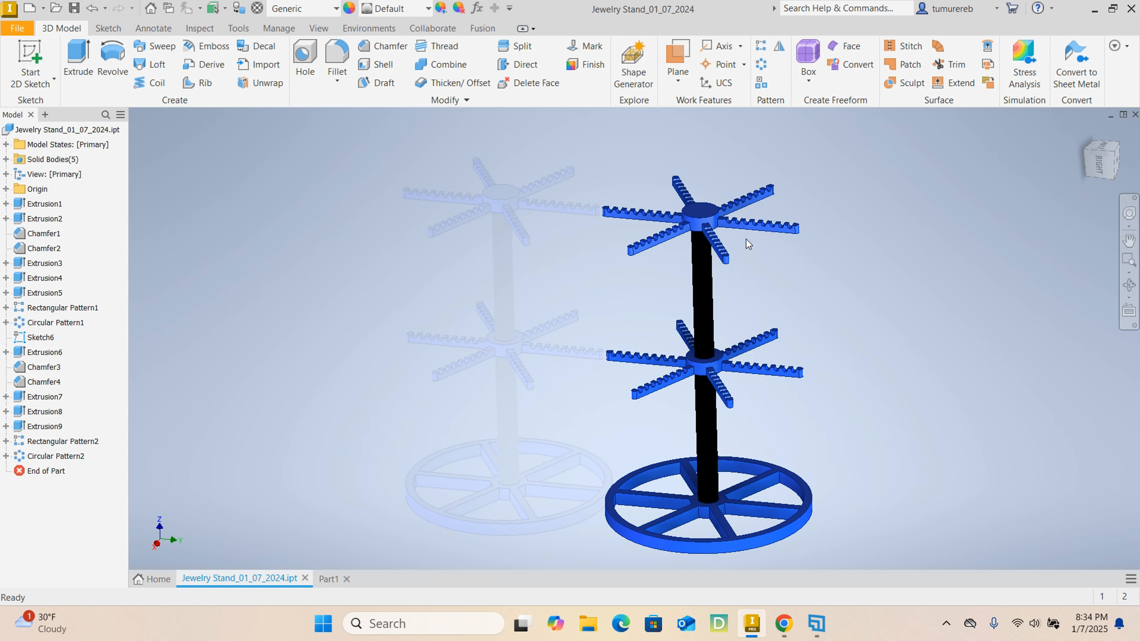
pyautogui.scroll(-2, 730, 355)
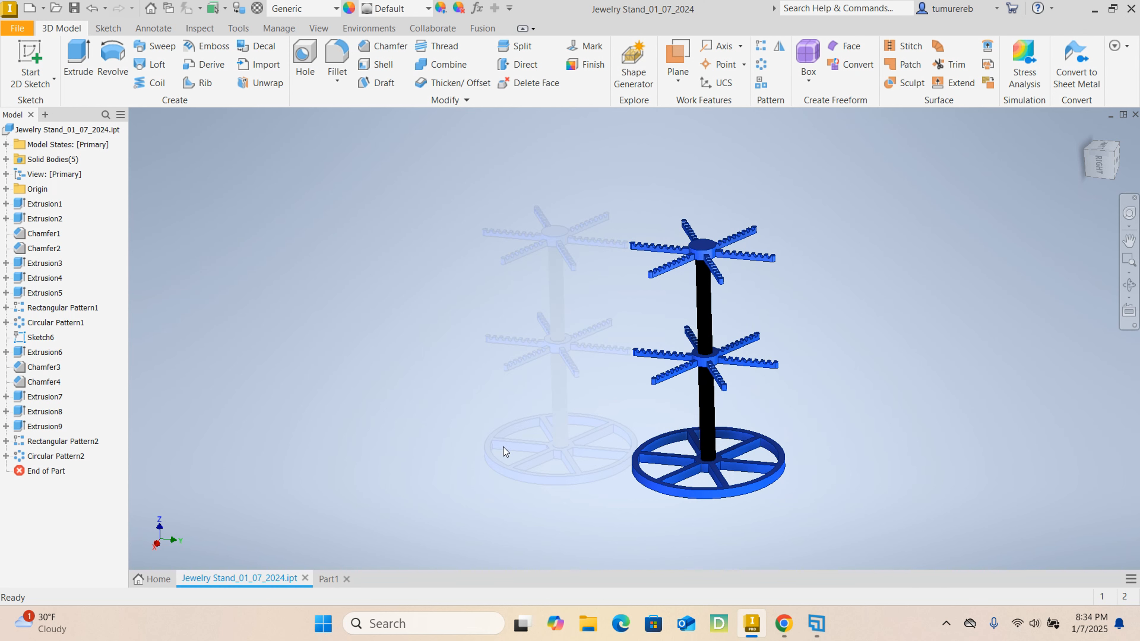
pyautogui.scroll(2, 677, 408)
pyautogui.scroll(-2, 676, 407)
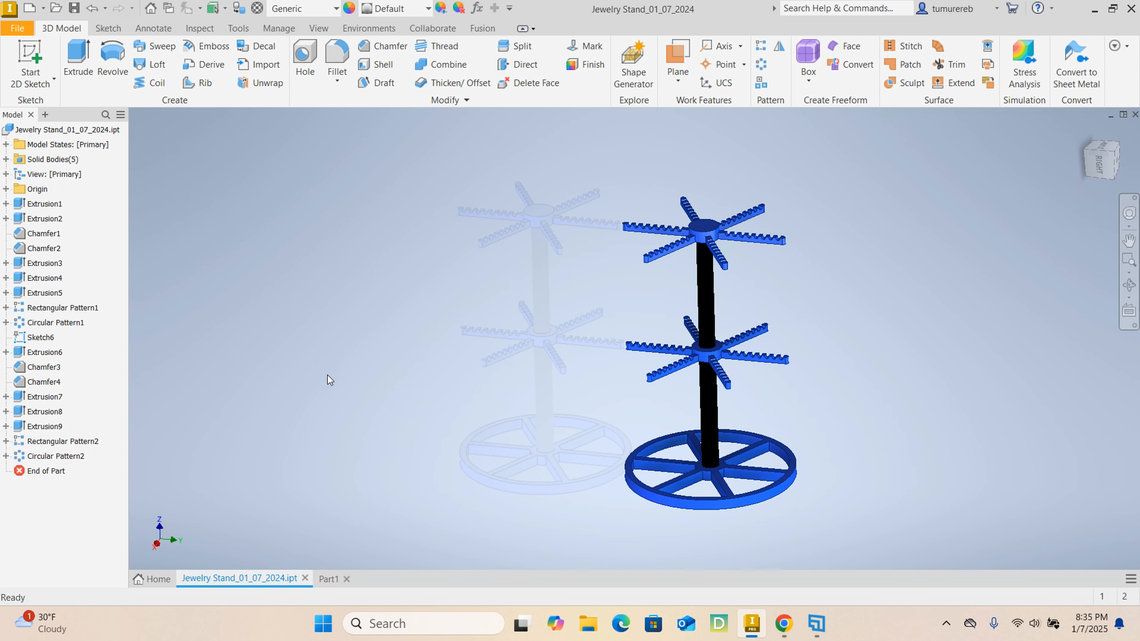
# - Compare the hub and plain arms in Part1 with the notched arms in the finished jewelry stand file
pyautogui.click(328, 578)
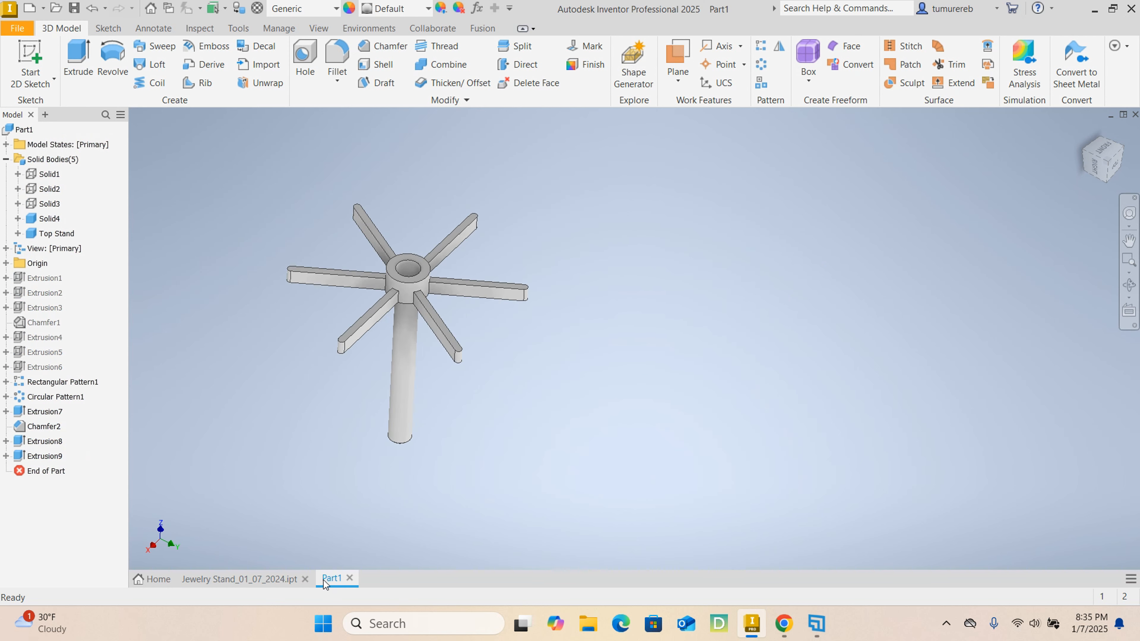
pyautogui.scroll(5, 414, 287)
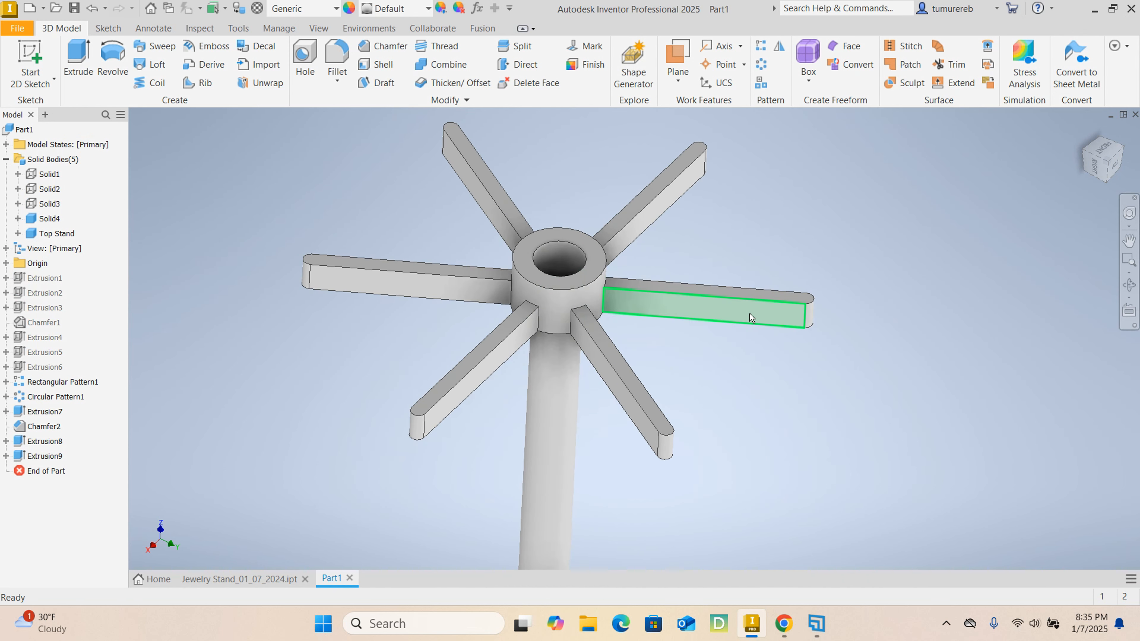
pyautogui.scroll(-4, 751, 320)
pyautogui.scroll(5, 623, 279)
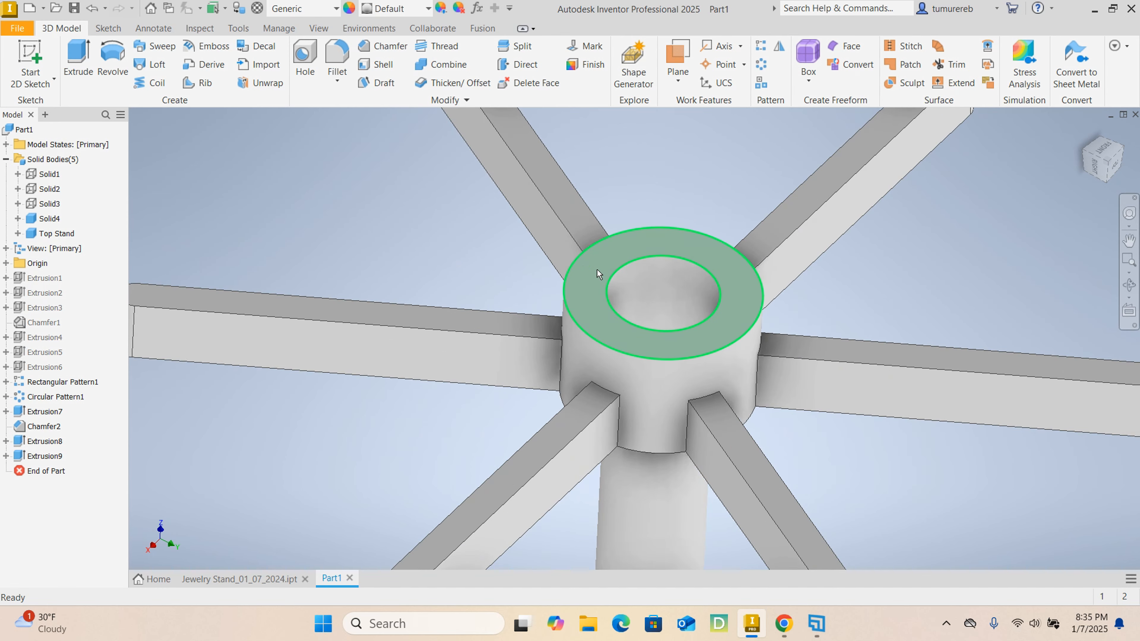
pyautogui.scroll(-5, 587, 269)
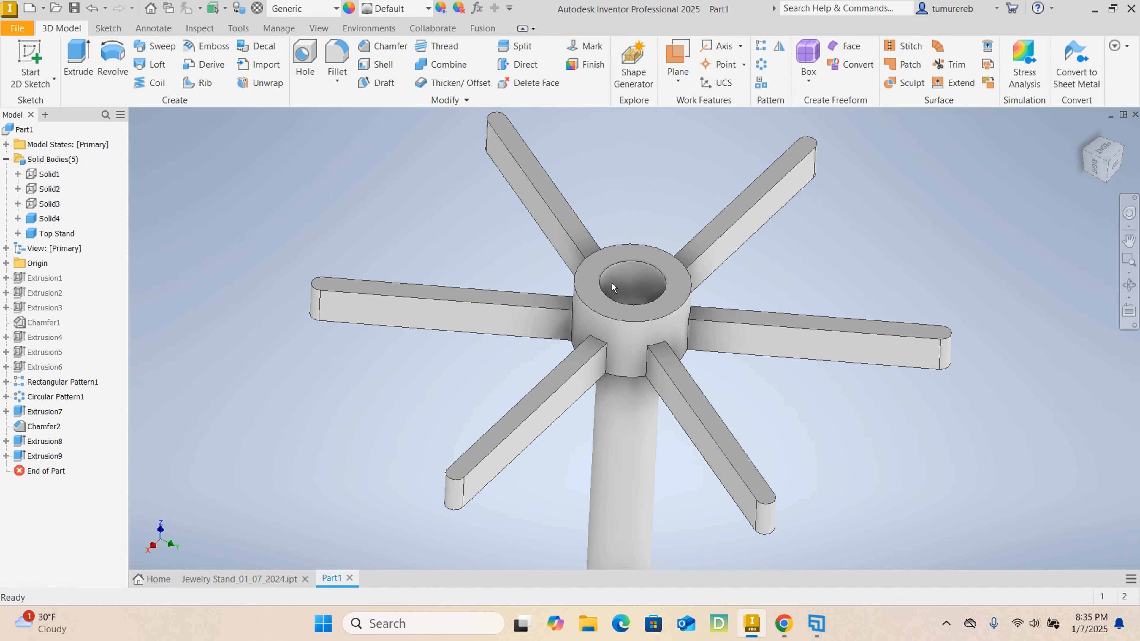
pyautogui.click(264, 580)
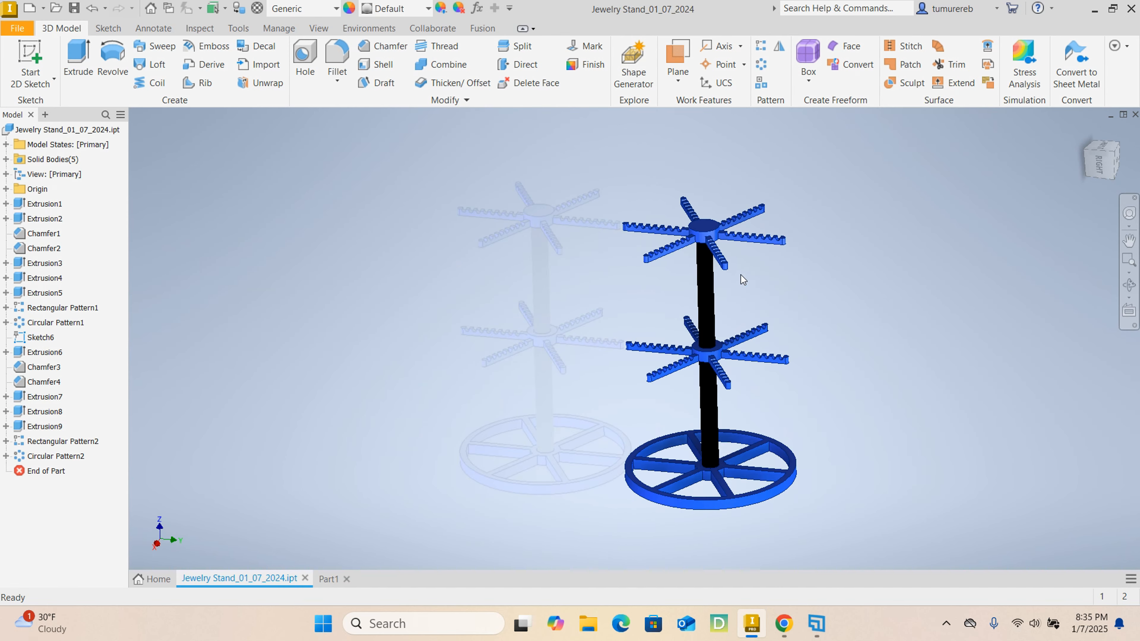
pyautogui.scroll(6, 713, 260)
pyautogui.click(329, 578)
# - Start a sketch on one arm's long side face, slice the view at the sketch plane, and draw a circle near the arm's tip
pyautogui.click(830, 348)
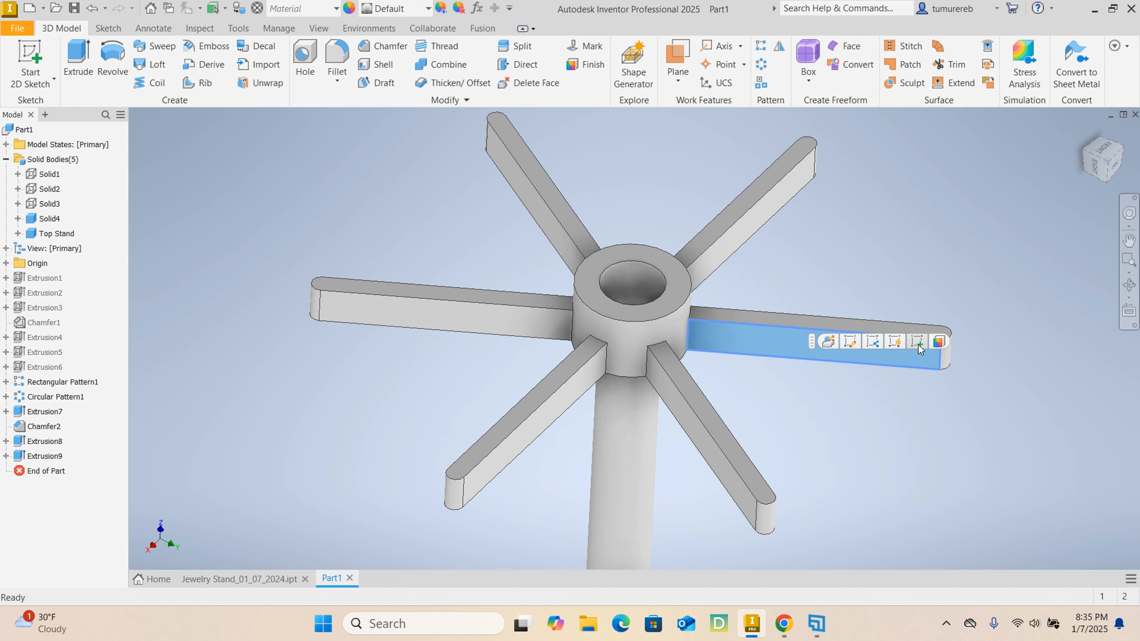
pyautogui.click(917, 342)
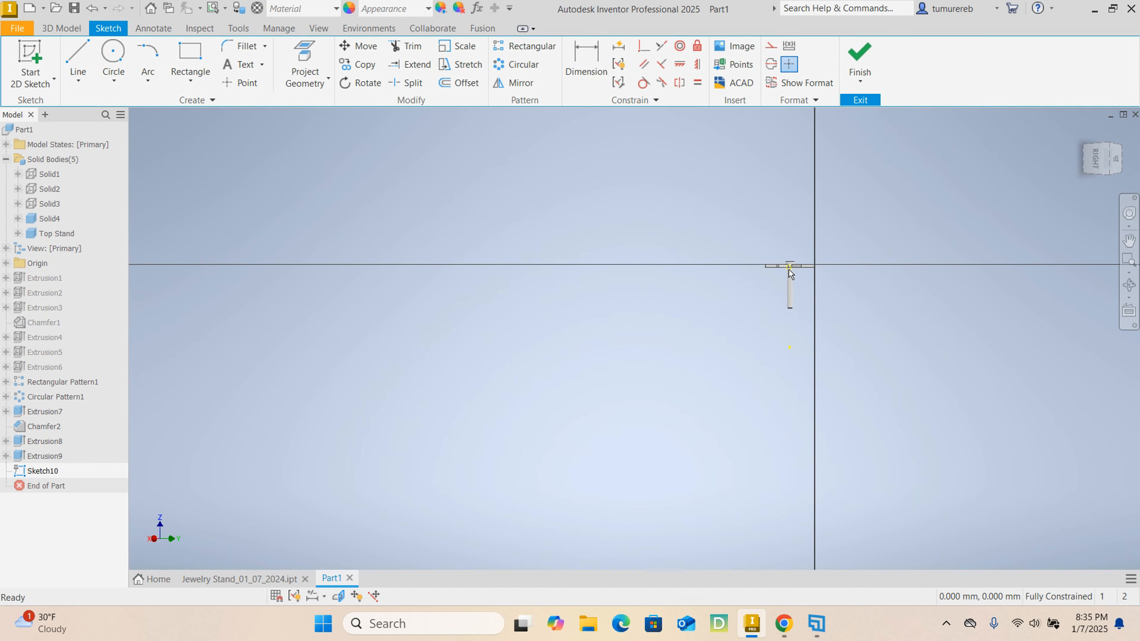
pyautogui.press('F7')
pyautogui.scroll(-15, 876, 252)
pyautogui.click(113, 56)
pyautogui.click(878, 290)
pyautogui.click(935, 290)
# - Dimension the circle to 5 mm diameter, with its centre 5 mm from the face's outer end edge and 1 mm below the top edge
pyautogui.click(586, 59)
pyautogui.write('5')
pyautogui.press('Return')
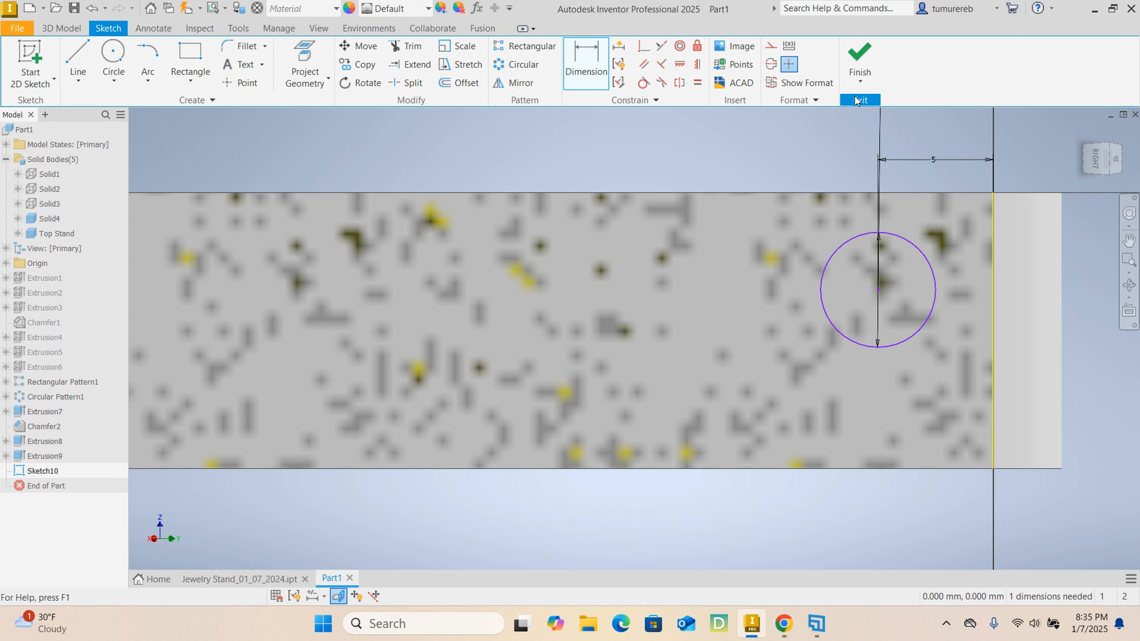
pyautogui.click(877, 290)
pyautogui.click(857, 194)
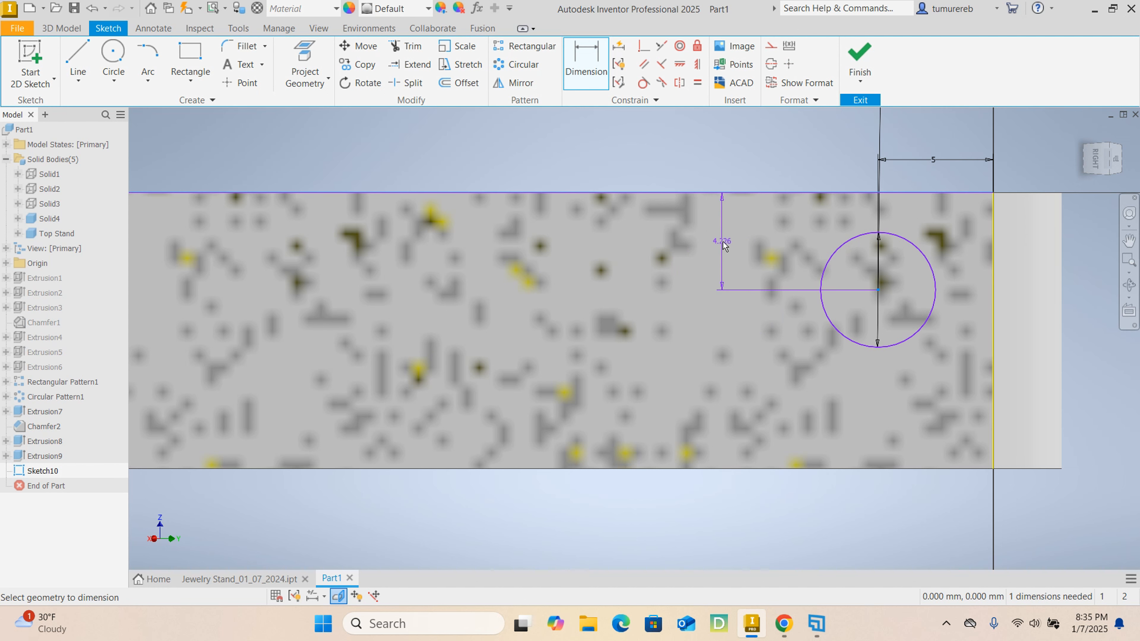
pyautogui.click(723, 246)
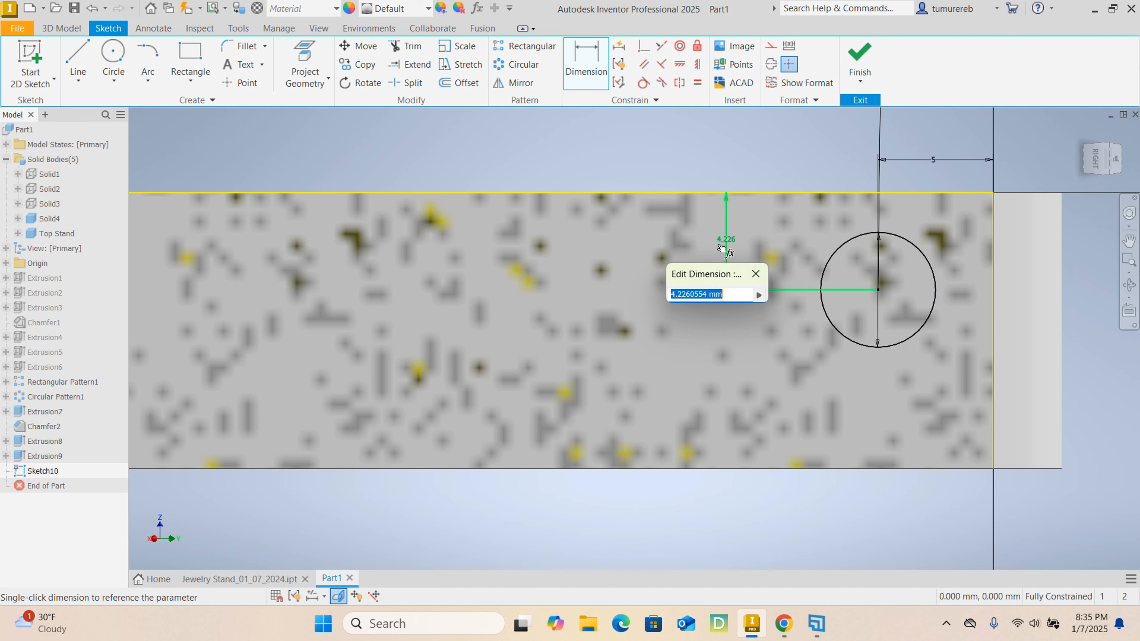
pyautogui.write('1')
pyautogui.press('Return')
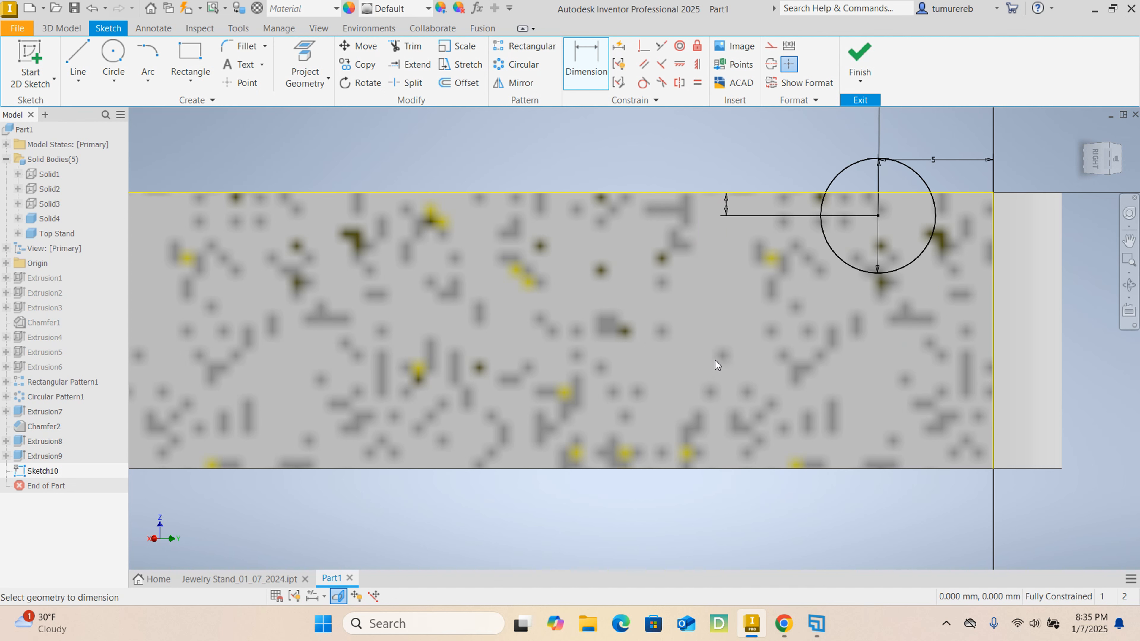
# - Reposition the circle's 1 mm depth dimension and 5 mm end-distance dimension so both are easier to read
pyautogui.scroll(-3, 716, 341)
pyautogui.scroll(6, 719, 323)
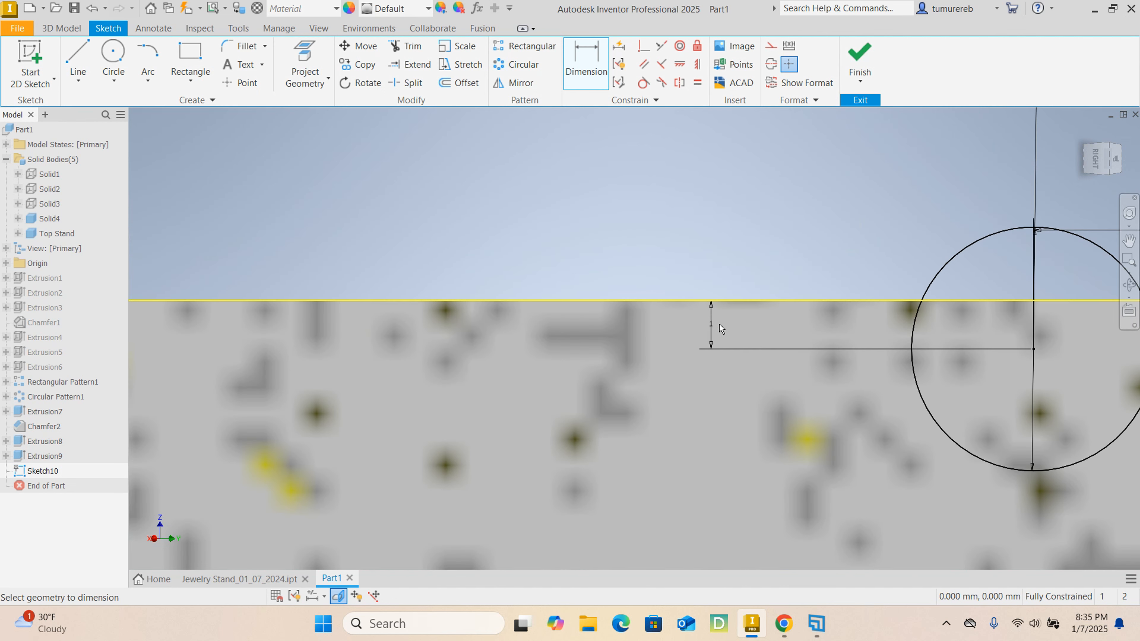
pyautogui.rightClick(753, 257)
pyautogui.click(807, 255)
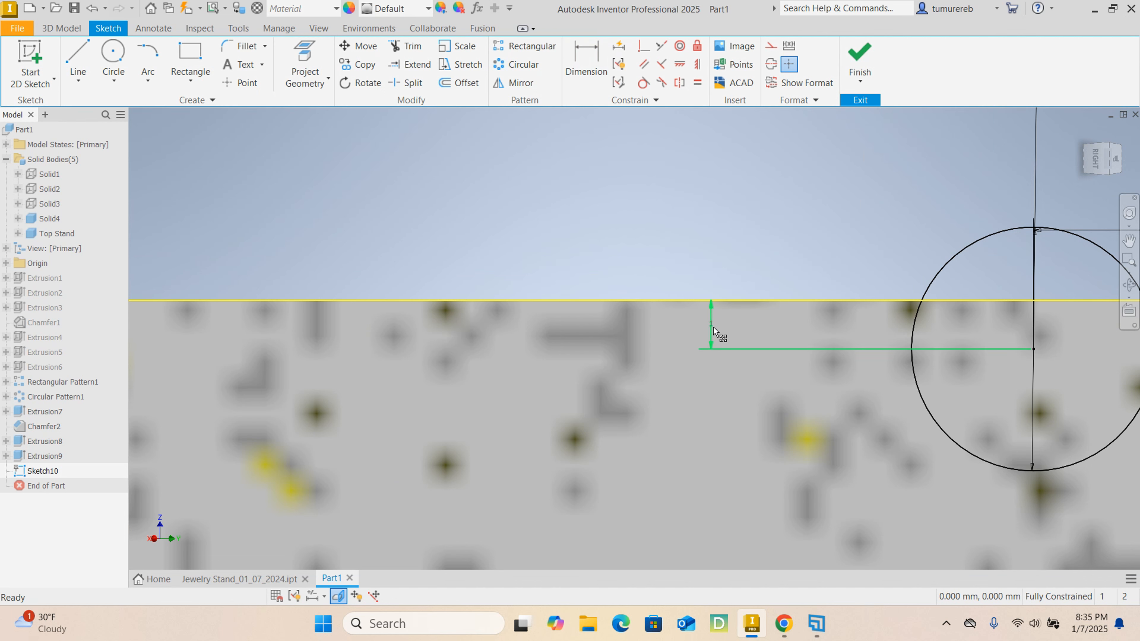
pyautogui.click(712, 325)
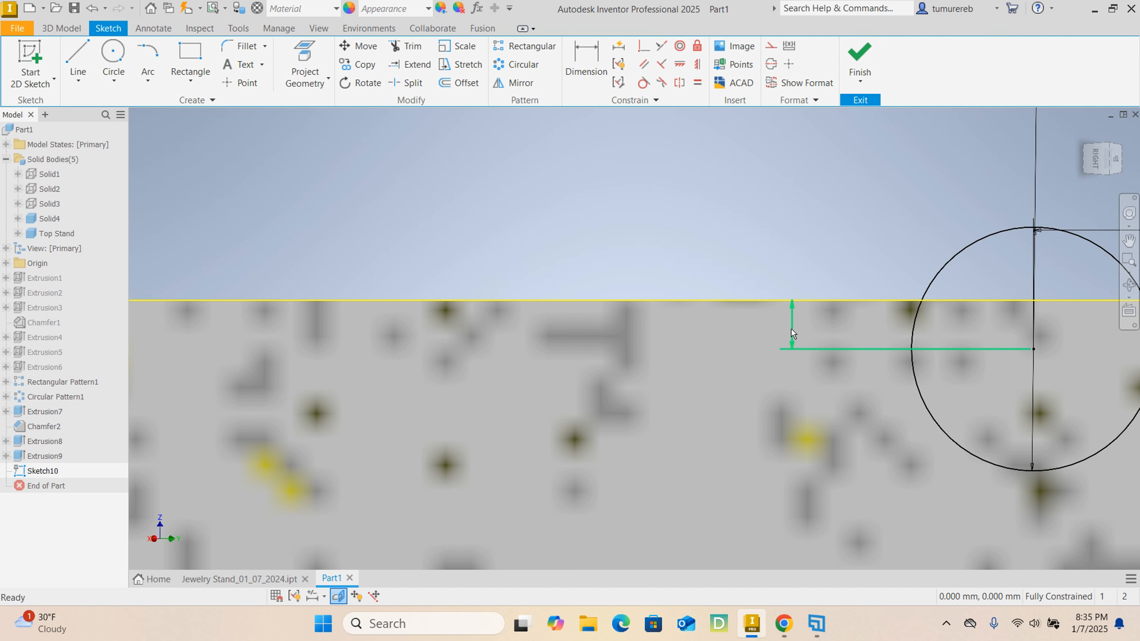
pyautogui.moveTo(794, 333); pyautogui.dragTo(856, 331)
pyautogui.scroll(4, 818, 326)
pyautogui.moveTo(931, 308); pyautogui.dragTo(831, 275, button='middle')
pyautogui.scroll(-5, 839, 260)
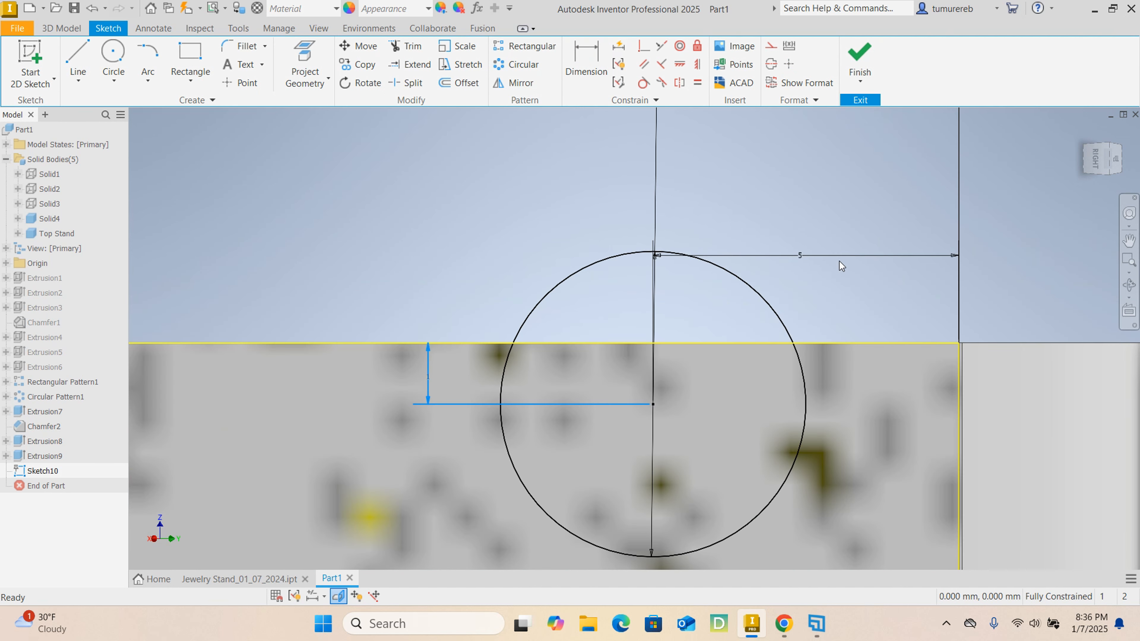
pyautogui.click(802, 260)
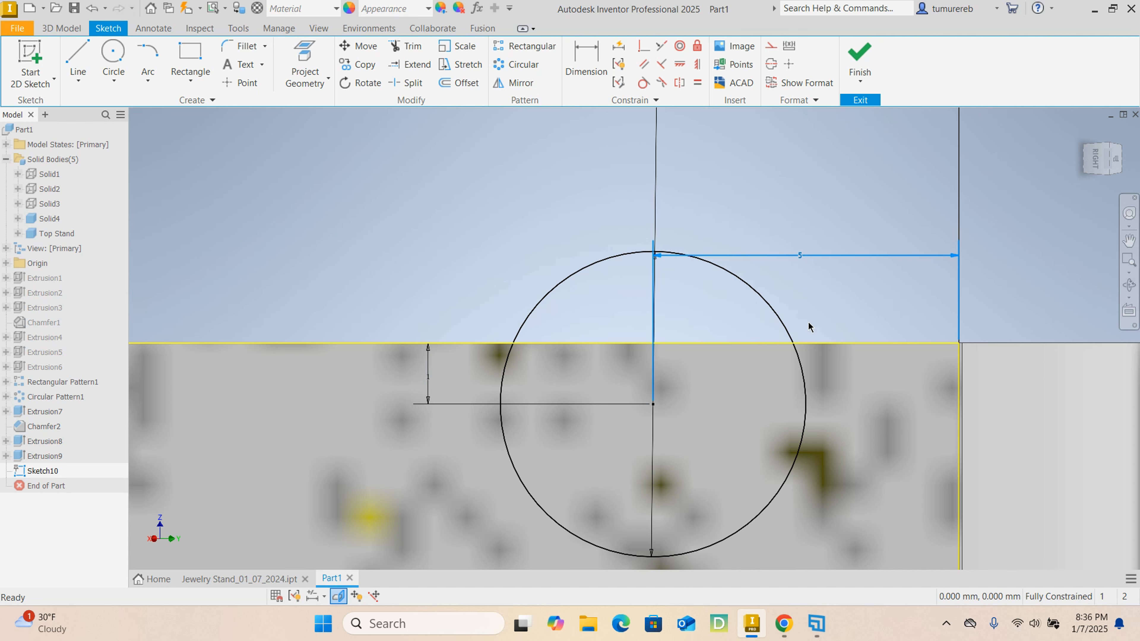
pyautogui.moveTo(803, 260); pyautogui.dragTo(803, 229)
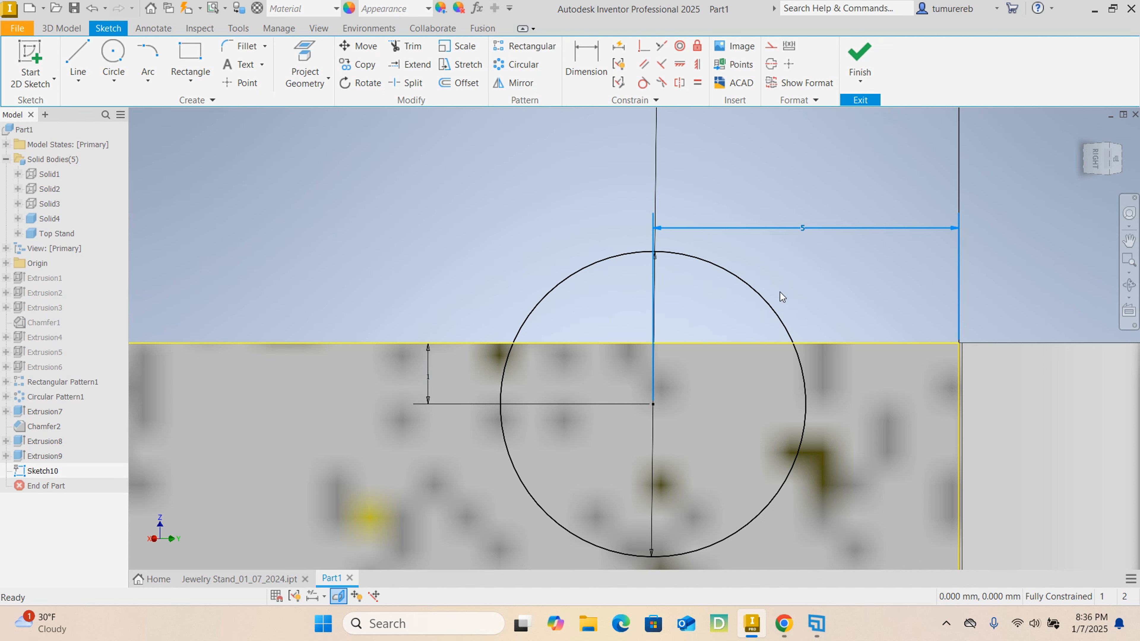
# - Finish the sketch and extrude the circle as a cut through the arm, forming a rounded notch in its top edge
pyautogui.scroll(2, 781, 298)
pyautogui.scroll(-5, 713, 267)
pyautogui.scroll(4, 703, 275)
pyautogui.scroll(5, 727, 300)
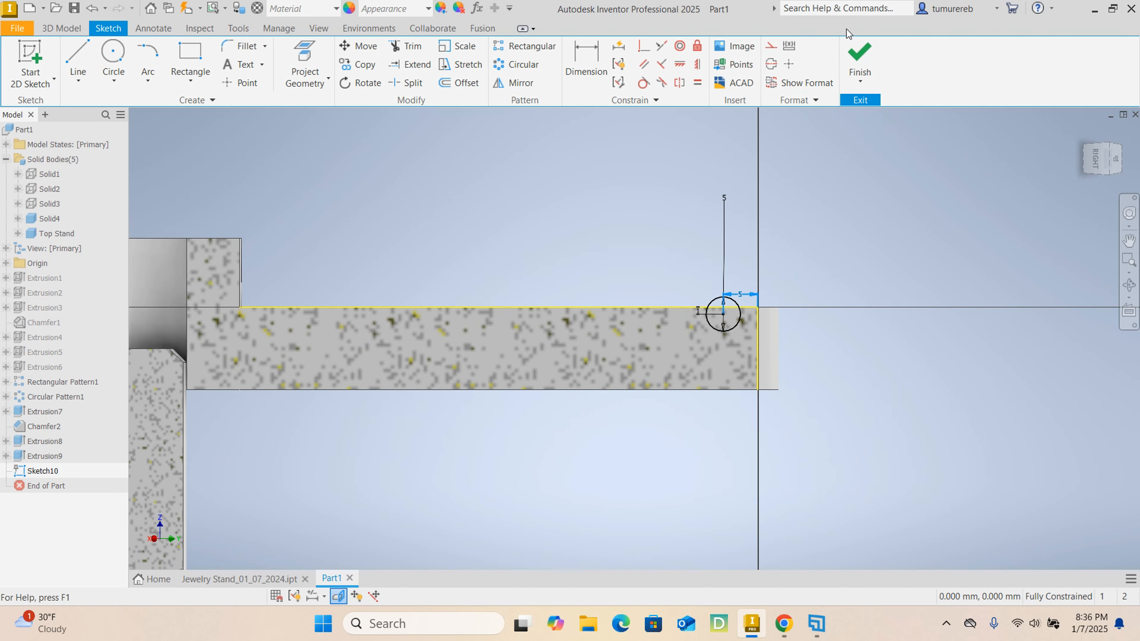
pyautogui.click(858, 55)
pyautogui.scroll(-5, 919, 339)
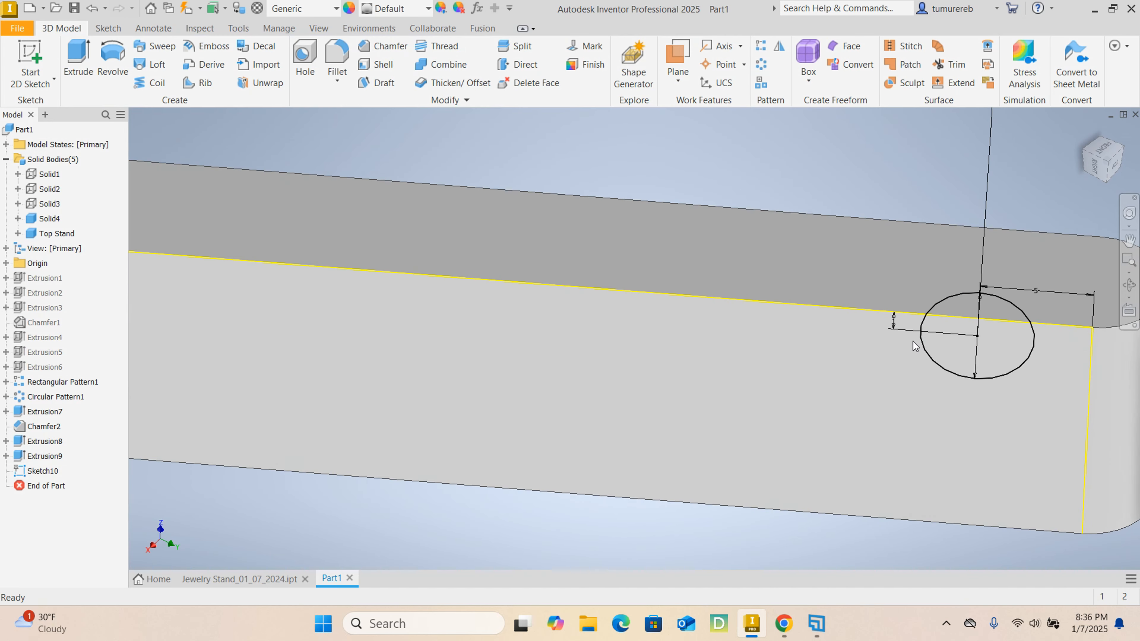
pyautogui.scroll(3, 914, 346)
pyautogui.click(82, 62)
pyautogui.click(951, 343)
# - Create a rectangular pattern of the notch along the arm's top edge toward the hub, with 8 occurrences spaced 9 mm apart
pyautogui.scroll(5, 765, 311)
pyautogui.click(761, 46)
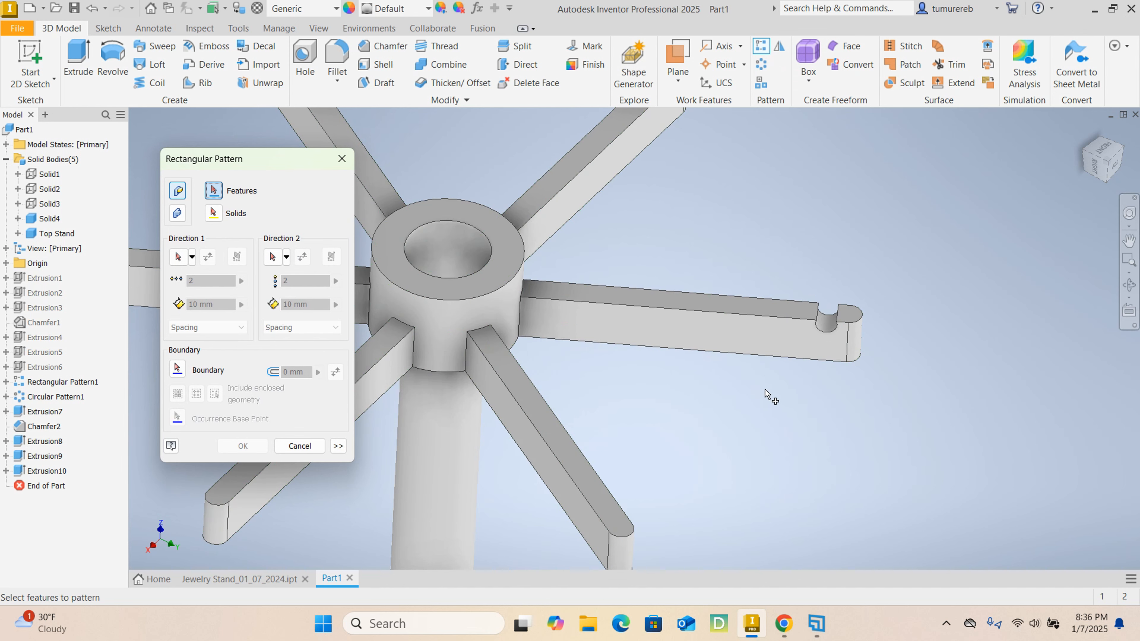
pyautogui.moveTo(765, 390); pyautogui.dragTo(899, 367, button='middle')
pyautogui.click(46, 470)
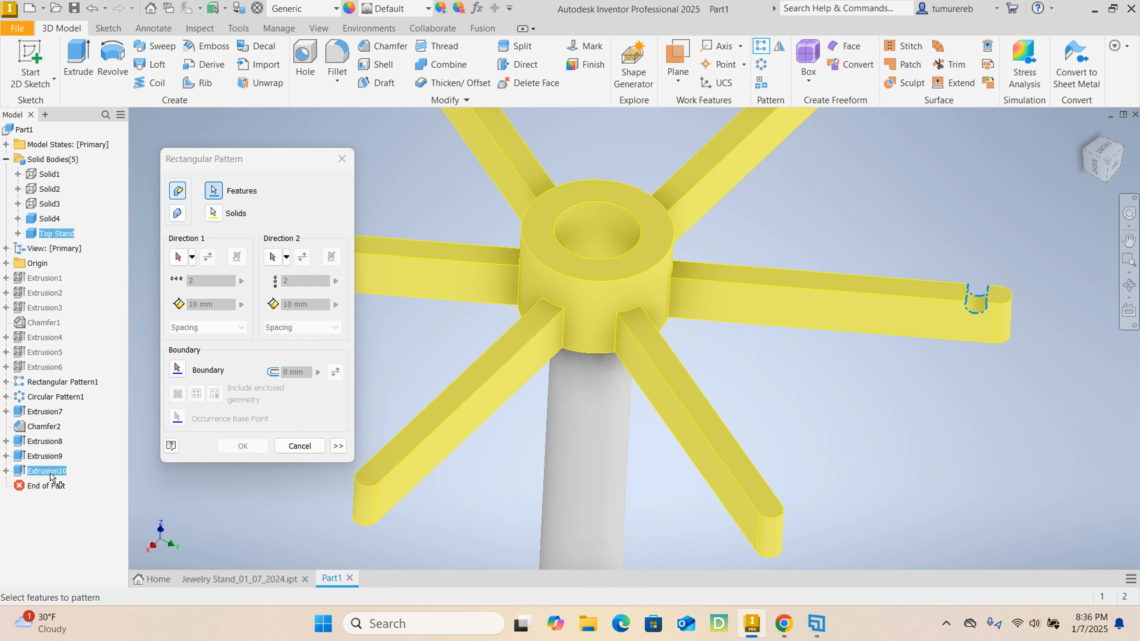
pyautogui.click(178, 257)
pyautogui.click(795, 297)
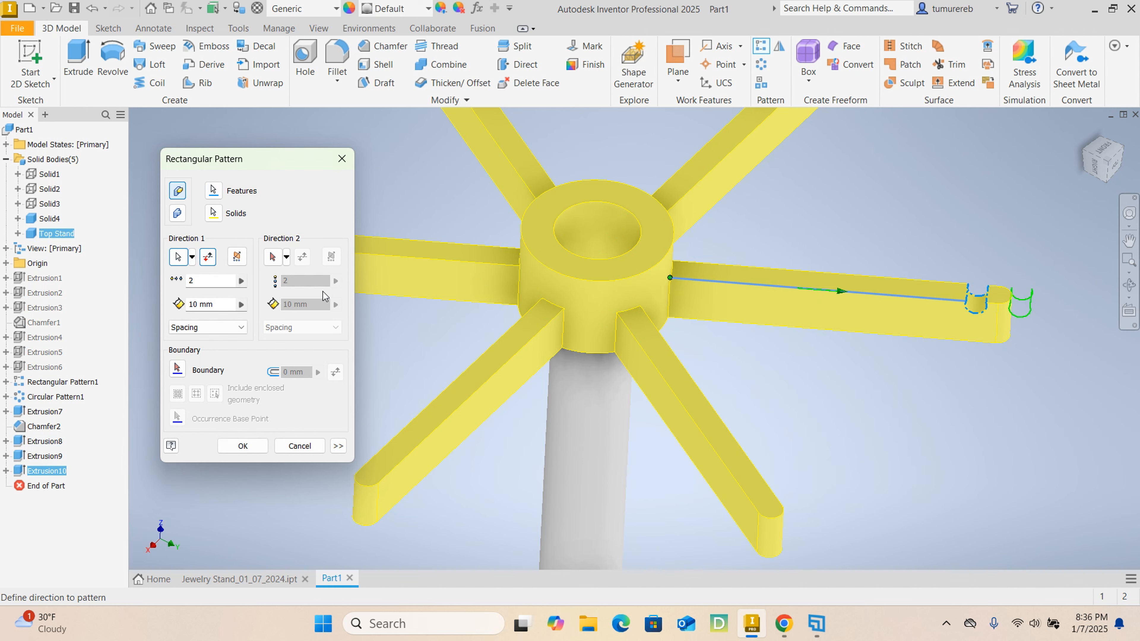
pyautogui.click(206, 258)
pyautogui.doubleClick(205, 281)
pyautogui.write('8')
pyautogui.press('Tab')
pyautogui.write('9')
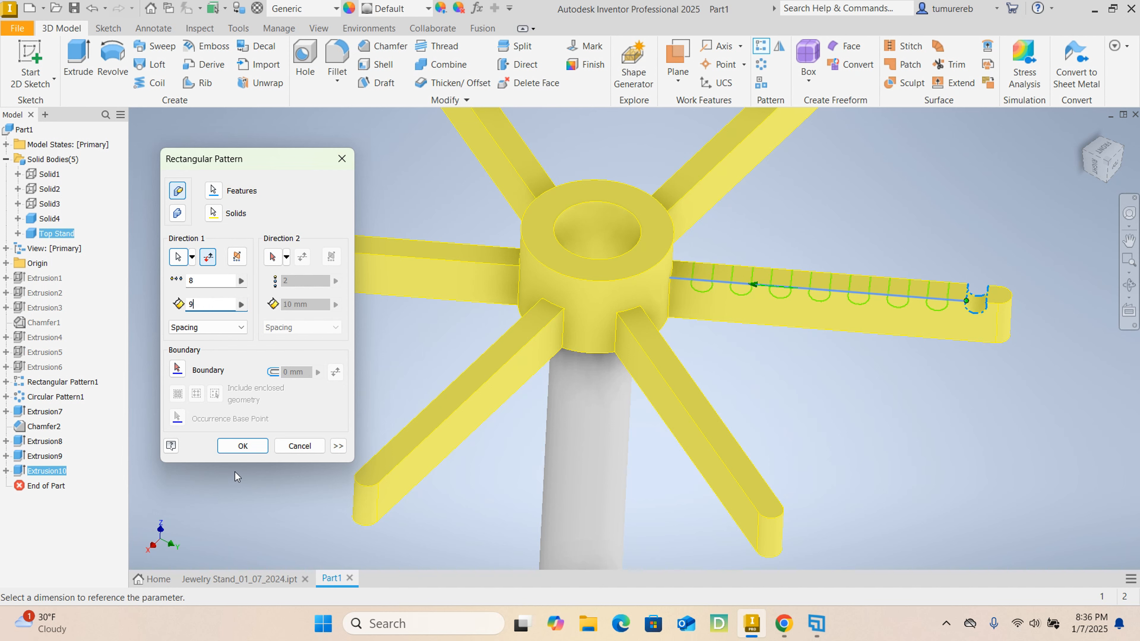
pyautogui.click(247, 451)
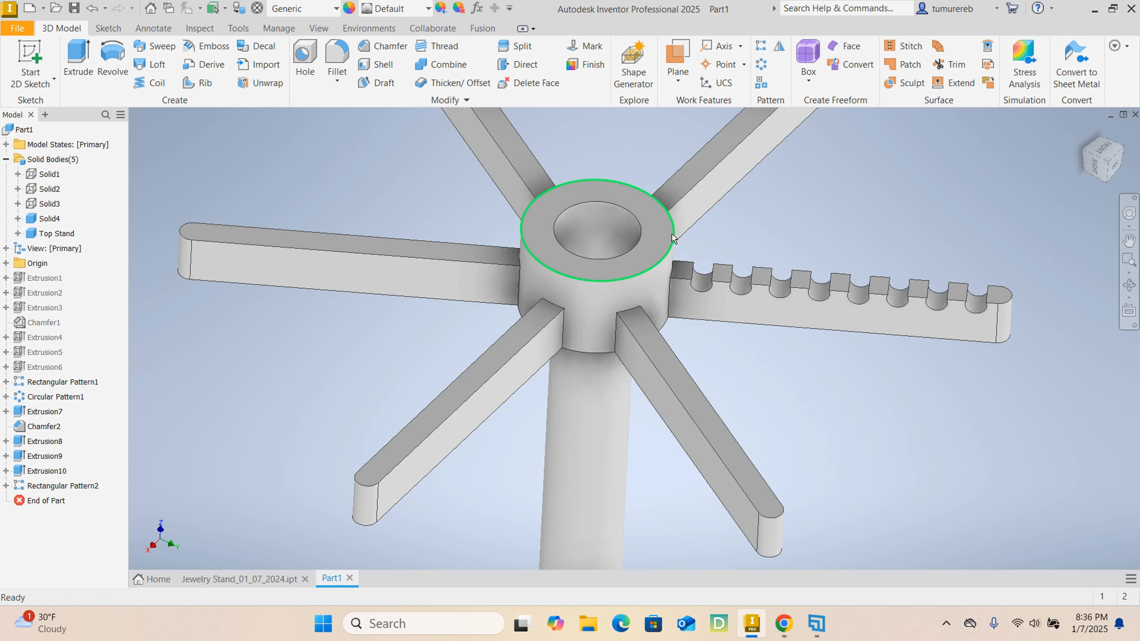
# - Create a circular pattern of the notch and its rectangular pattern around the hub's axis, with 6 occurrences over 360 degrees
pyautogui.click(760, 64)
pyautogui.scroll(-1, 354, 231)
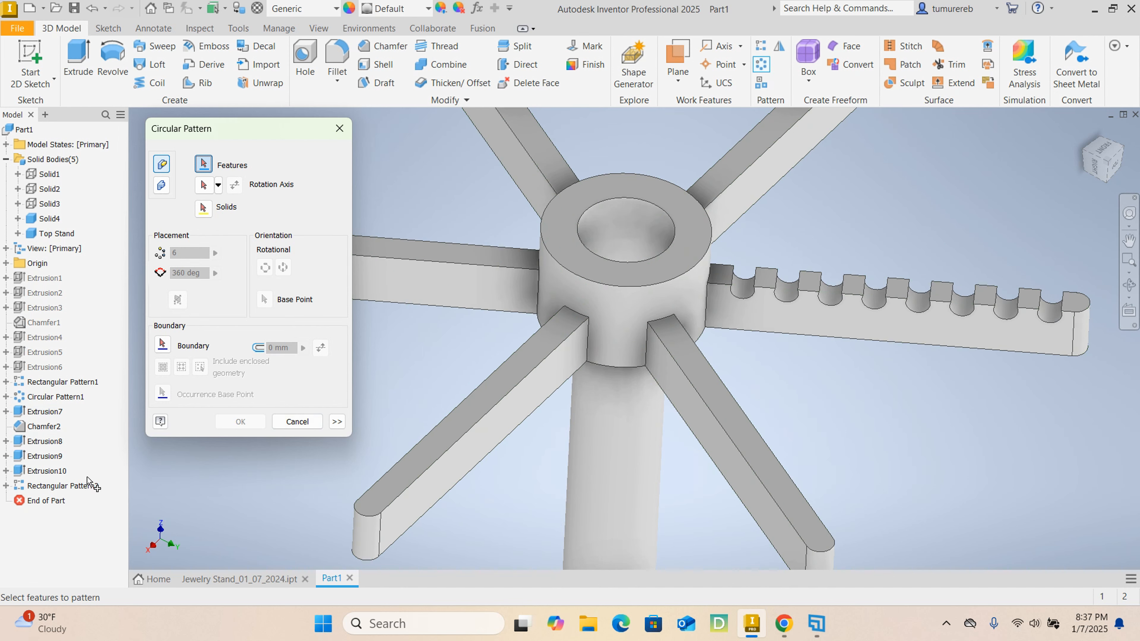
pyautogui.click(80, 488)
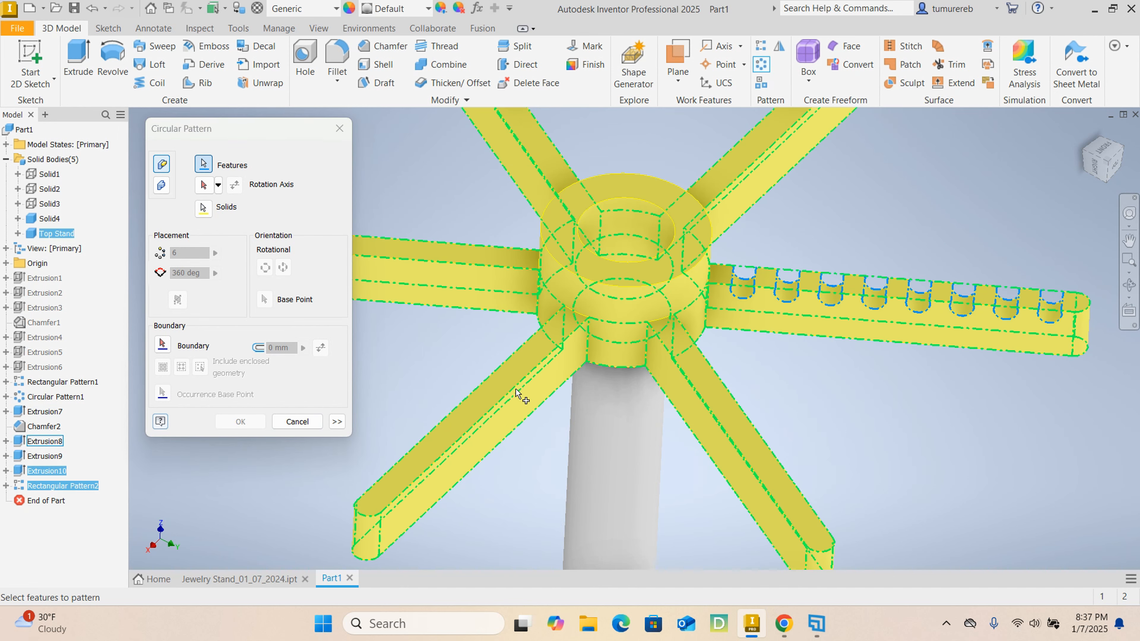
pyautogui.click(628, 209)
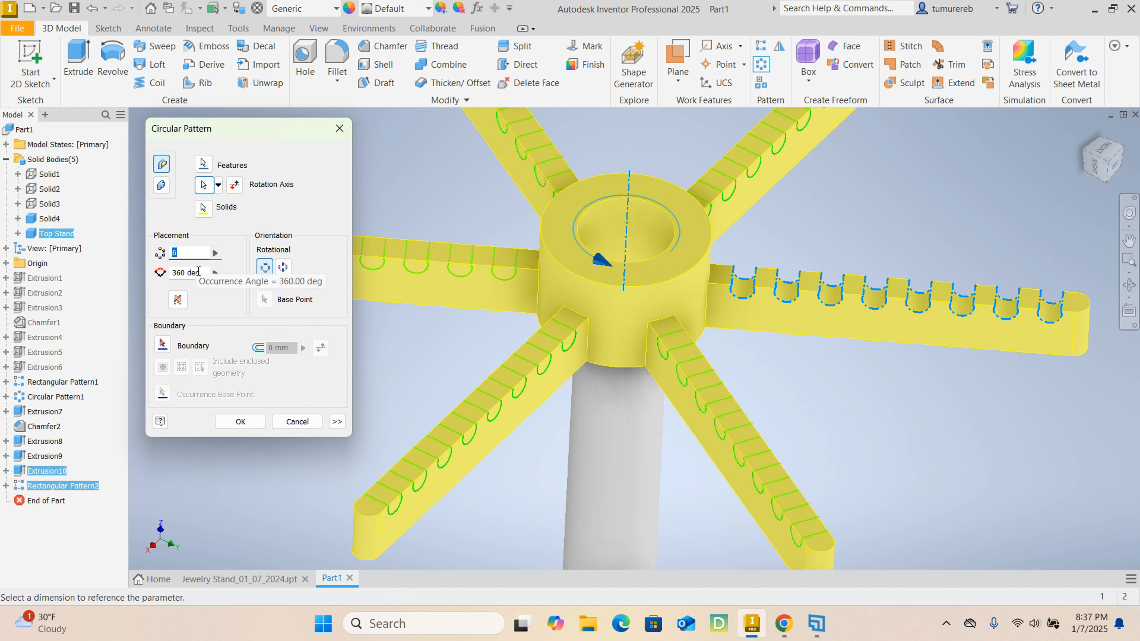
pyautogui.moveTo(201, 273); pyautogui.dragTo(153, 274)
pyautogui.write('180')
pyautogui.scroll(2, 628, 288)
pyautogui.moveTo(628, 251); pyautogui.dragTo(772, 345, button='middle')
pyautogui.moveTo(190, 273); pyautogui.dragTo(136, 275)
pyautogui.write('360')
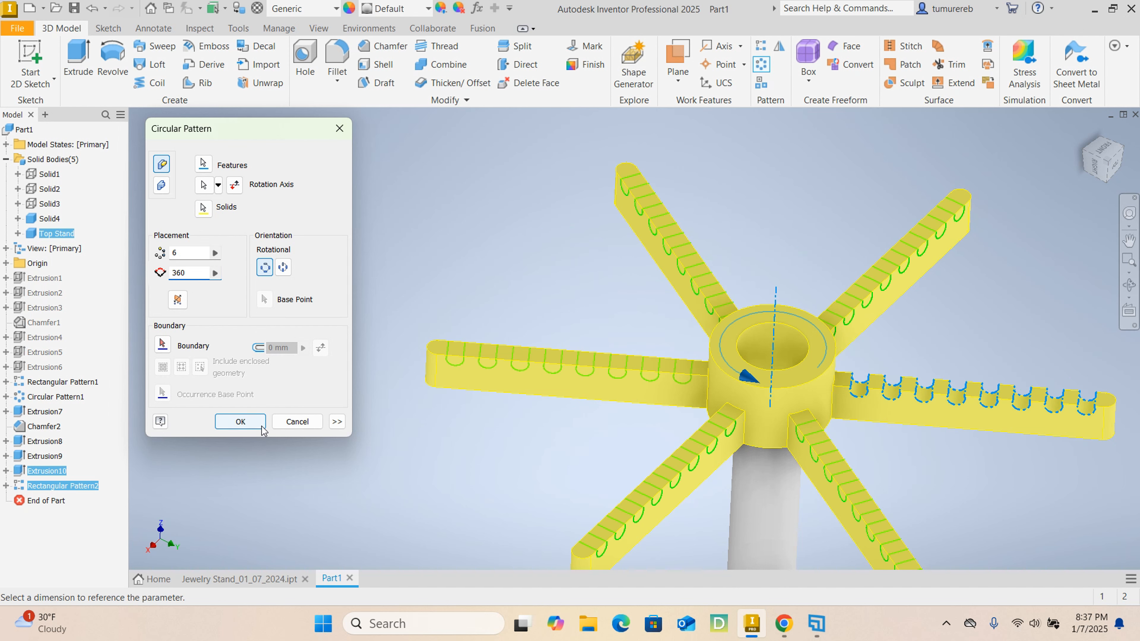
pyautogui.click(240, 421)
# - Start a sketch on the hub's top face and draw a circle from the hub's centre out to its outer edge
pyautogui.scroll(2, 758, 330)
pyautogui.moveTo(759, 329); pyautogui.dragTo(628, 252, button='middle')
pyautogui.scroll(-3, 605, 253)
pyautogui.scroll(2, 605, 253)
pyautogui.scroll(3, 656, 326)
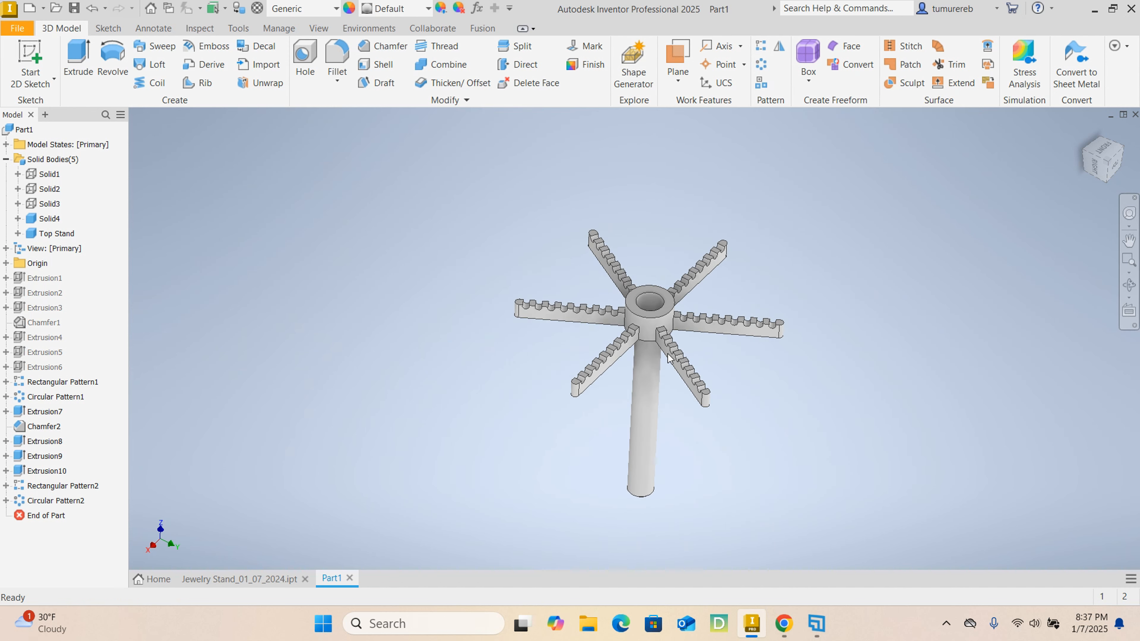
pyautogui.scroll(-3, 629, 300)
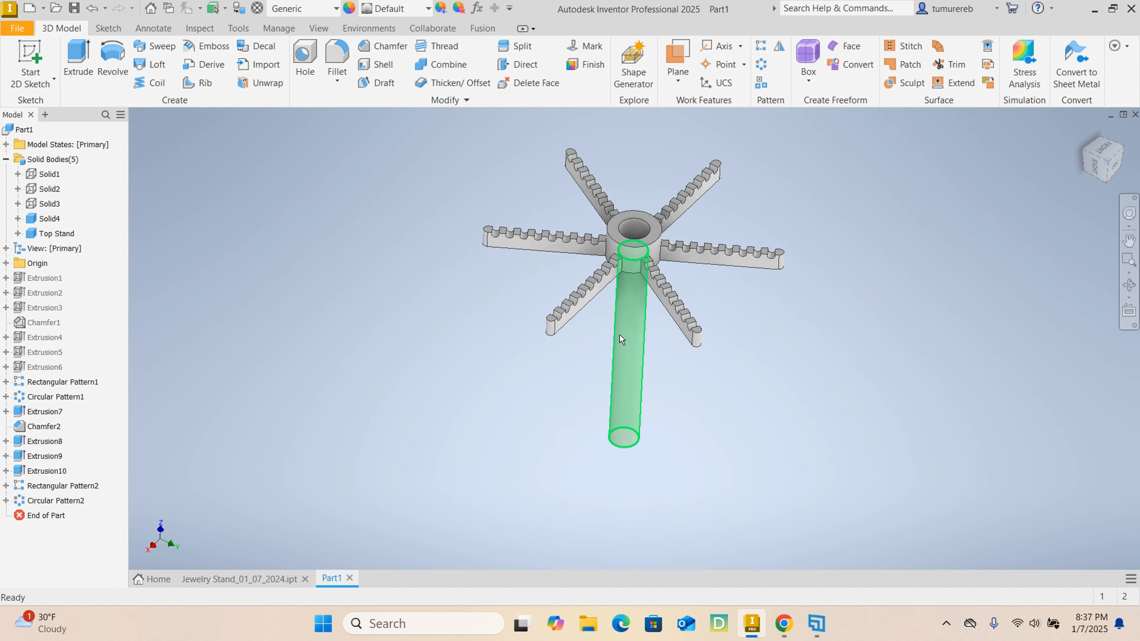
pyautogui.scroll(-4, 630, 205)
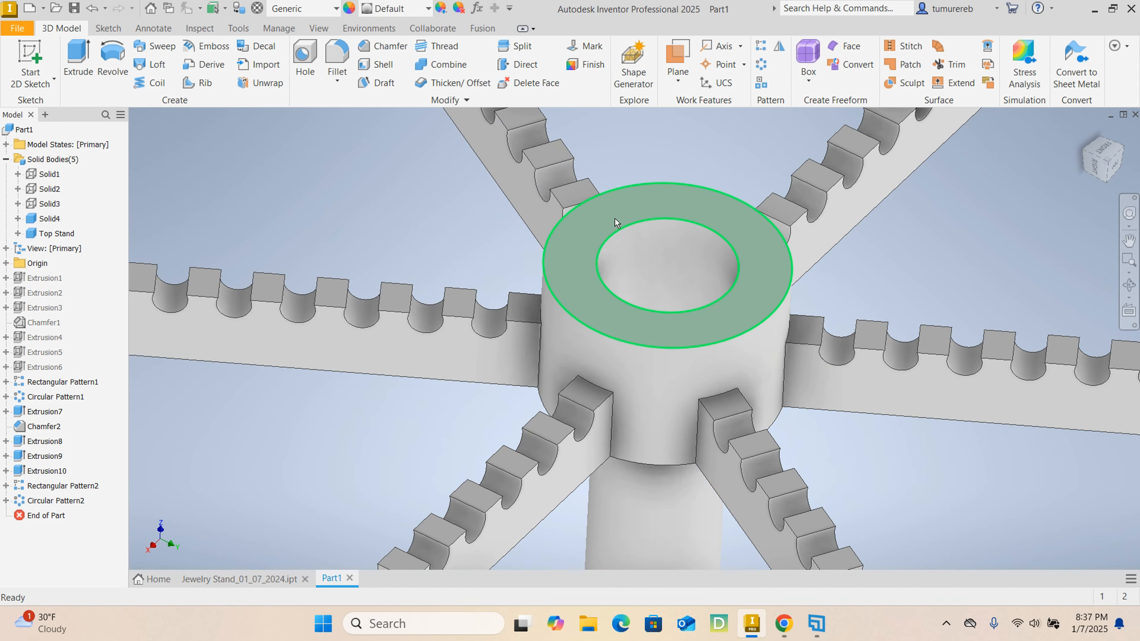
pyautogui.click(637, 222)
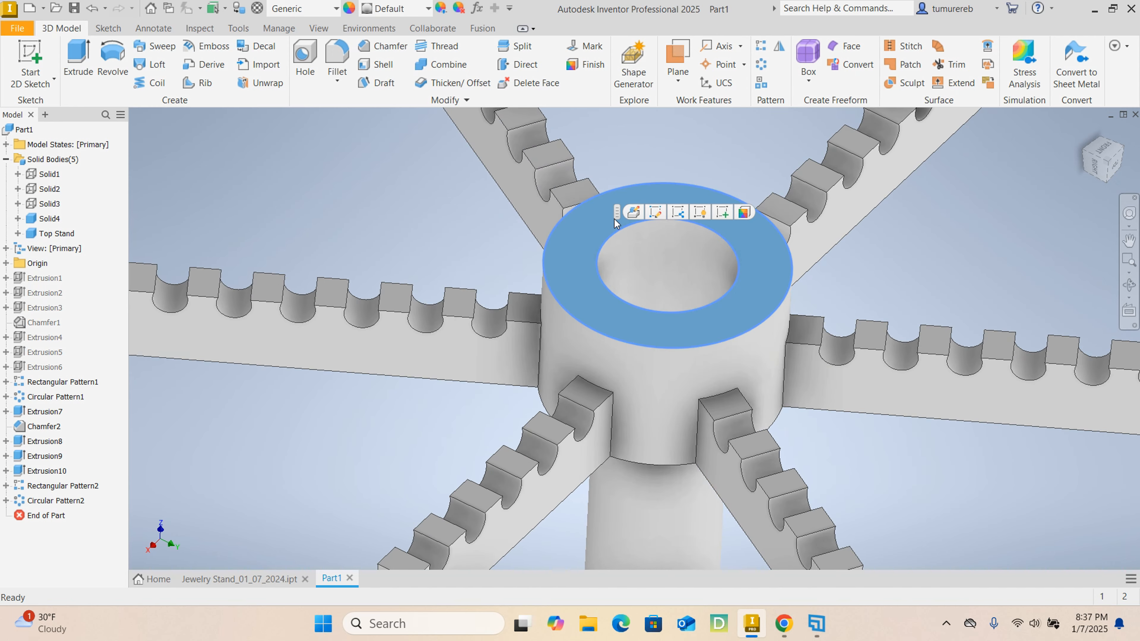
pyautogui.click(722, 213)
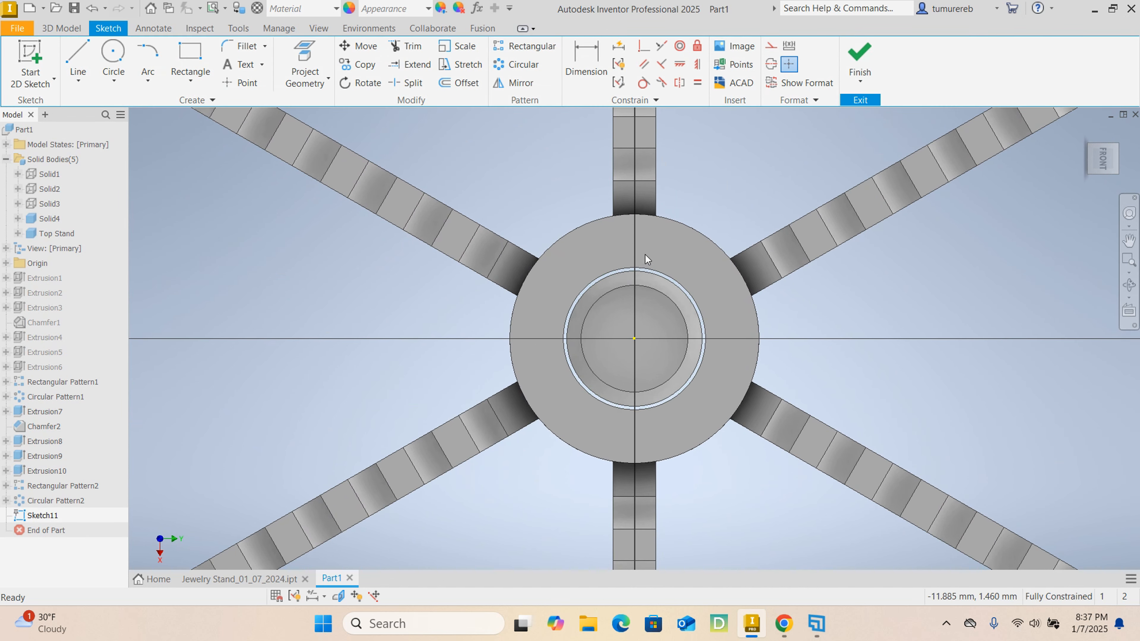
pyautogui.scroll(-3, 582, 287)
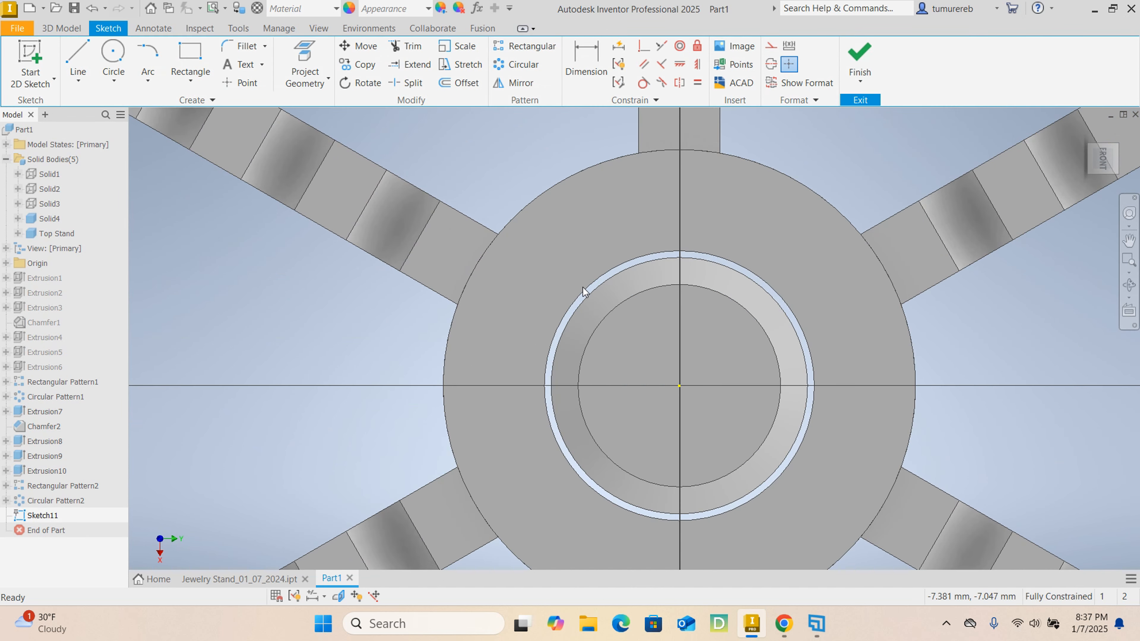
pyautogui.click(113, 49)
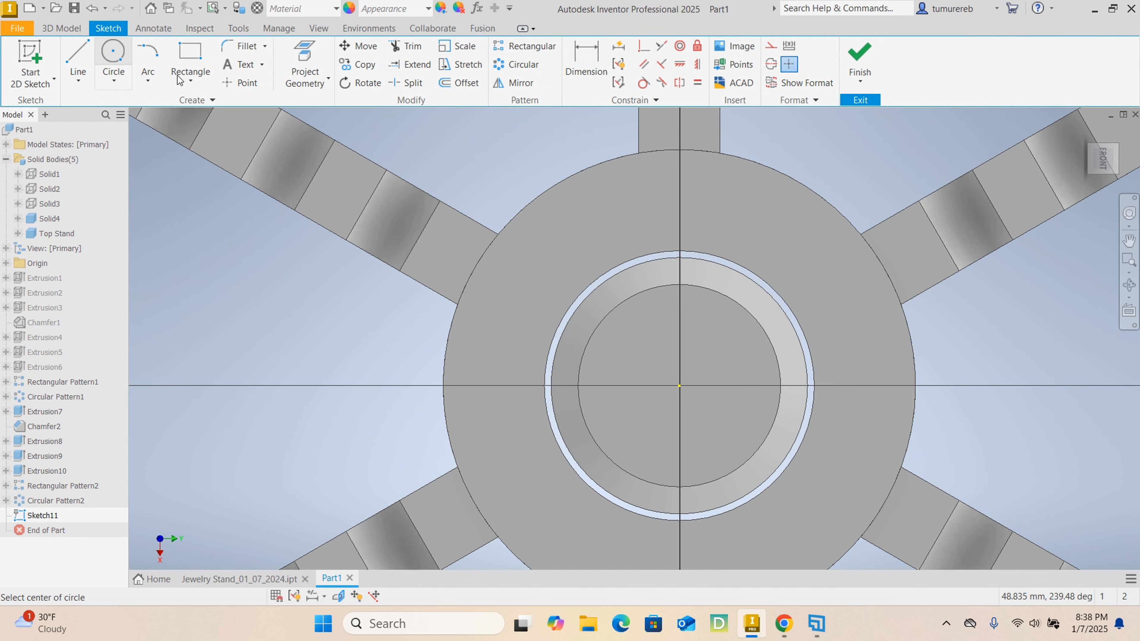
pyautogui.click(679, 385)
pyautogui.click(630, 154)
# - Add a driven diameter dimension to the circle and finish the sketch
pyautogui.click(586, 59)
pyautogui.click(770, 168)
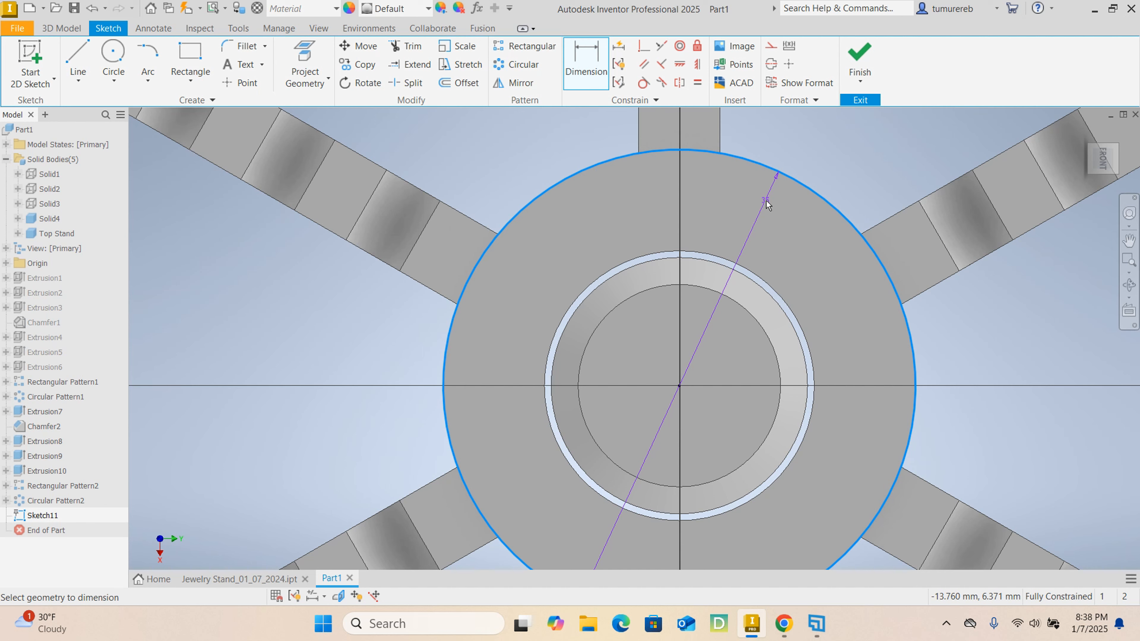
pyautogui.click(762, 227)
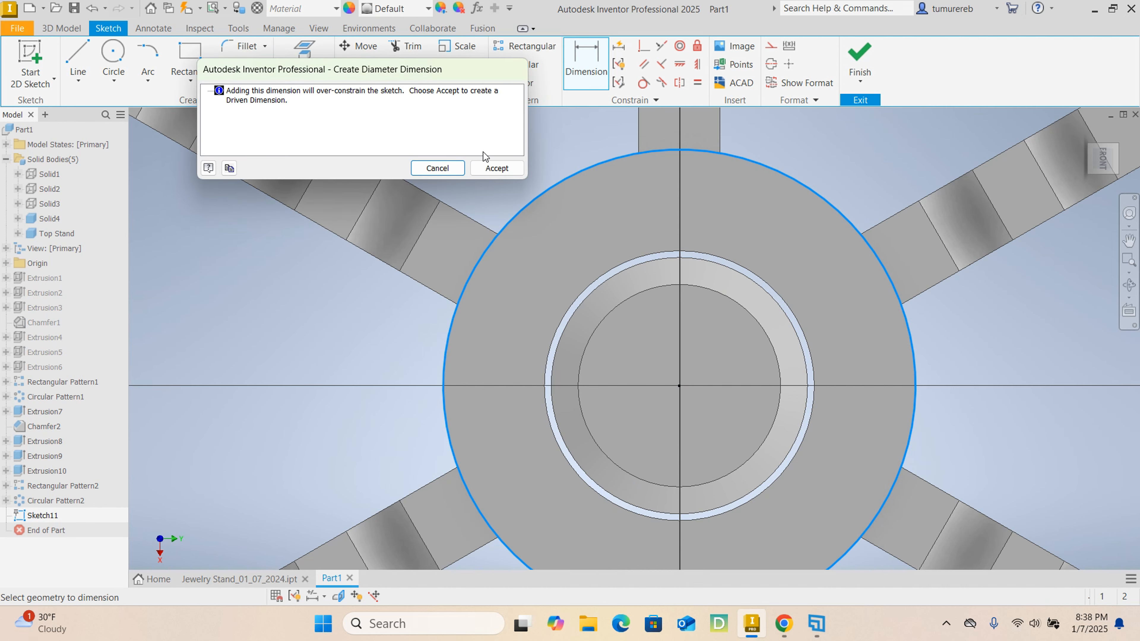
pyautogui.click(496, 167)
pyautogui.press('Escape')
pyautogui.click(859, 58)
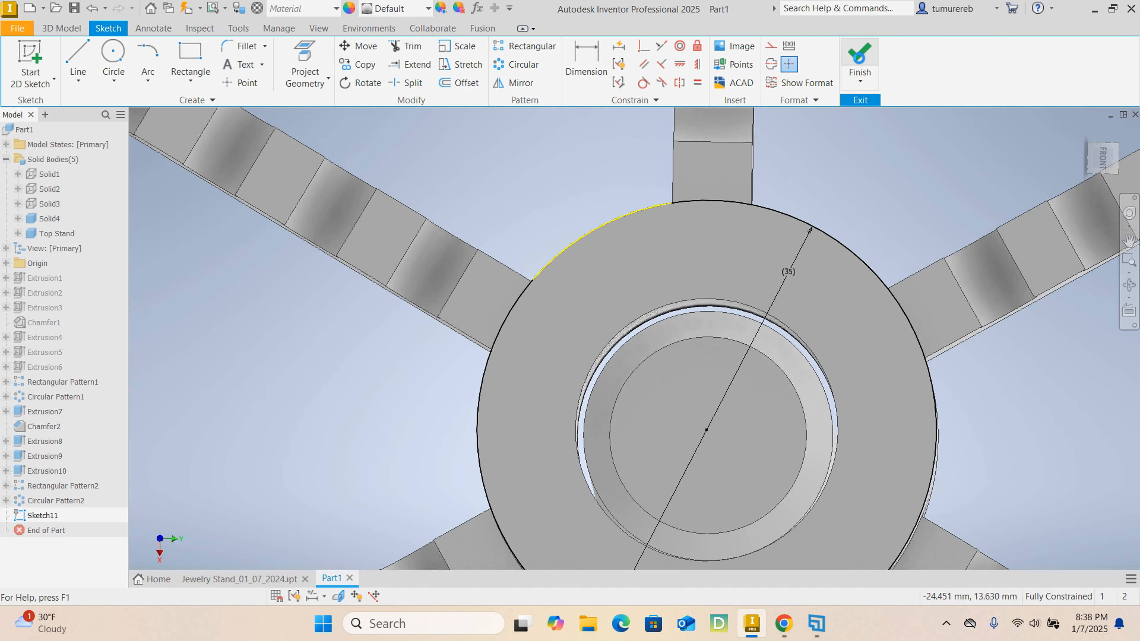
# - Extrude the circle 1 mm upward, joined to the Top Stand, to cap the hub's bore
pyautogui.click(78, 59)
pyautogui.moveTo(355, 397); pyautogui.dragTo(283, 400)
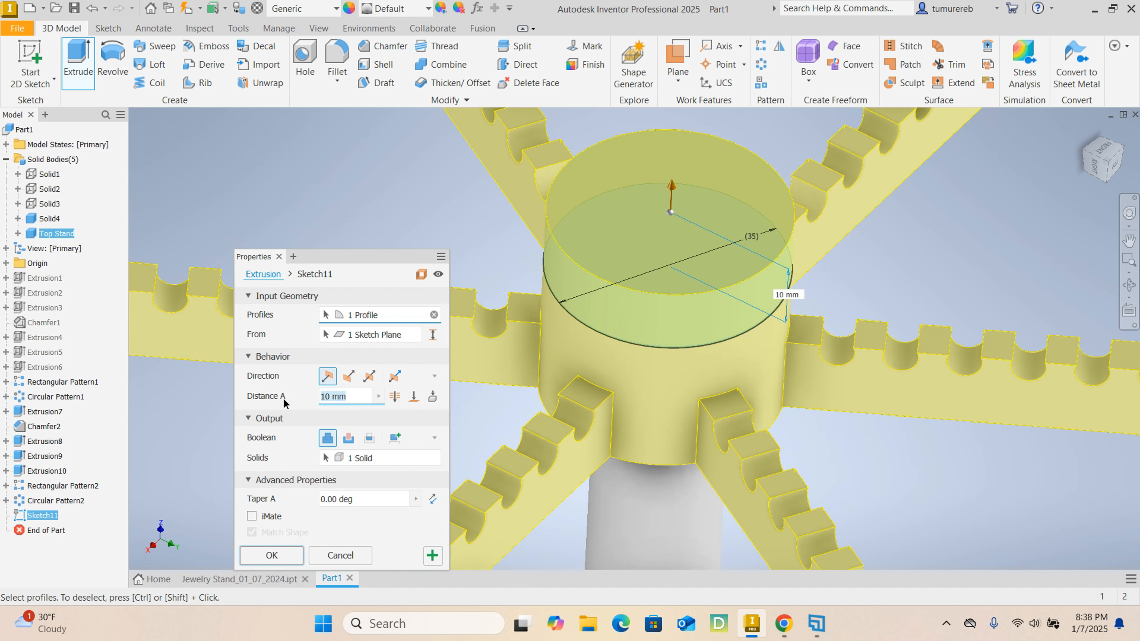
pyautogui.write('1')
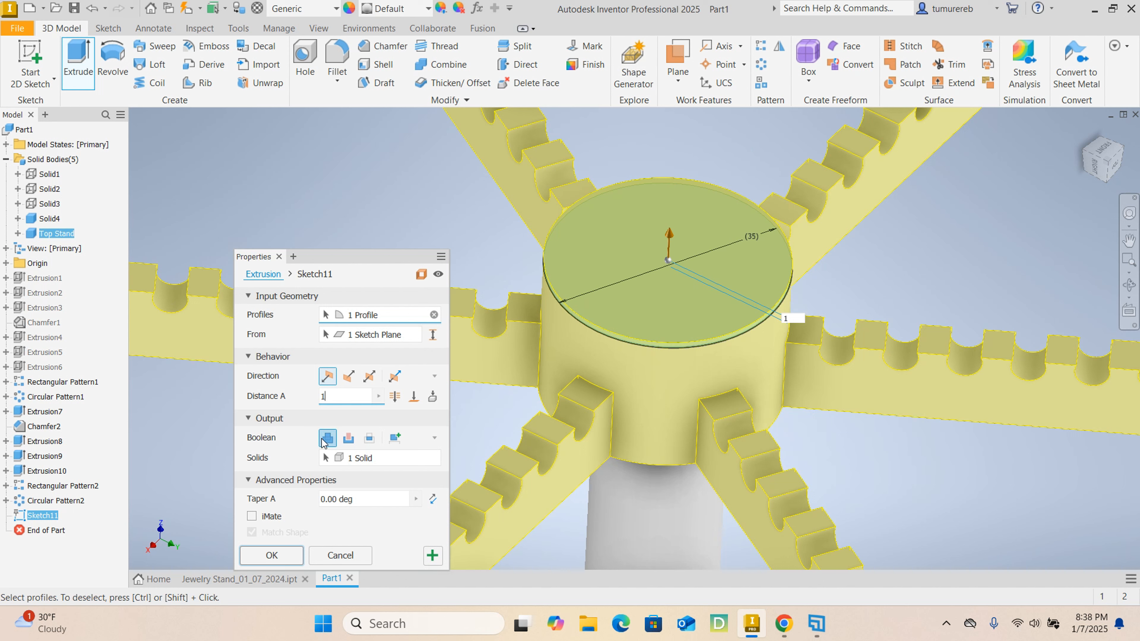
pyautogui.click(286, 559)
# - Make the hidden bodies Solid1, Solid2 and Solid3 visible again
pyautogui.scroll(8, 615, 314)
pyautogui.keyDown('shift'); pyautogui.moveTo(699, 368); pyautogui.dragTo(601, 333, button='middle'); pyautogui.keyUp('shift')
pyautogui.click(49, 174)
pyautogui.keyDown('shift'); pyautogui.click(50, 204); pyautogui.keyUp('shift')
pyautogui.scroll(-3, 581, 359)
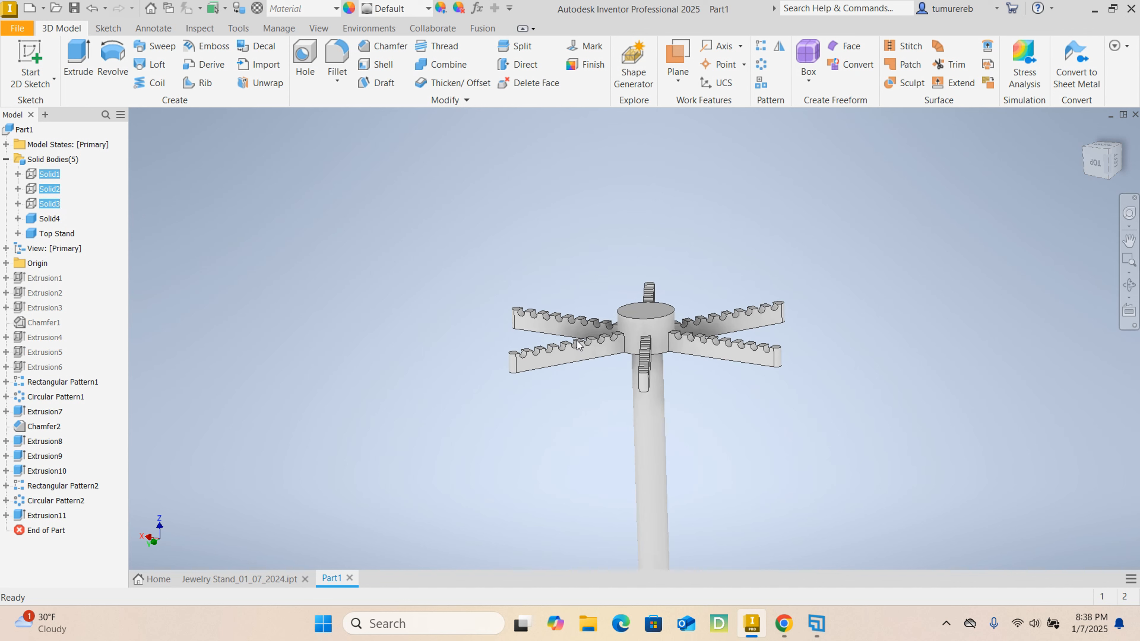
pyautogui.click(904, 398)
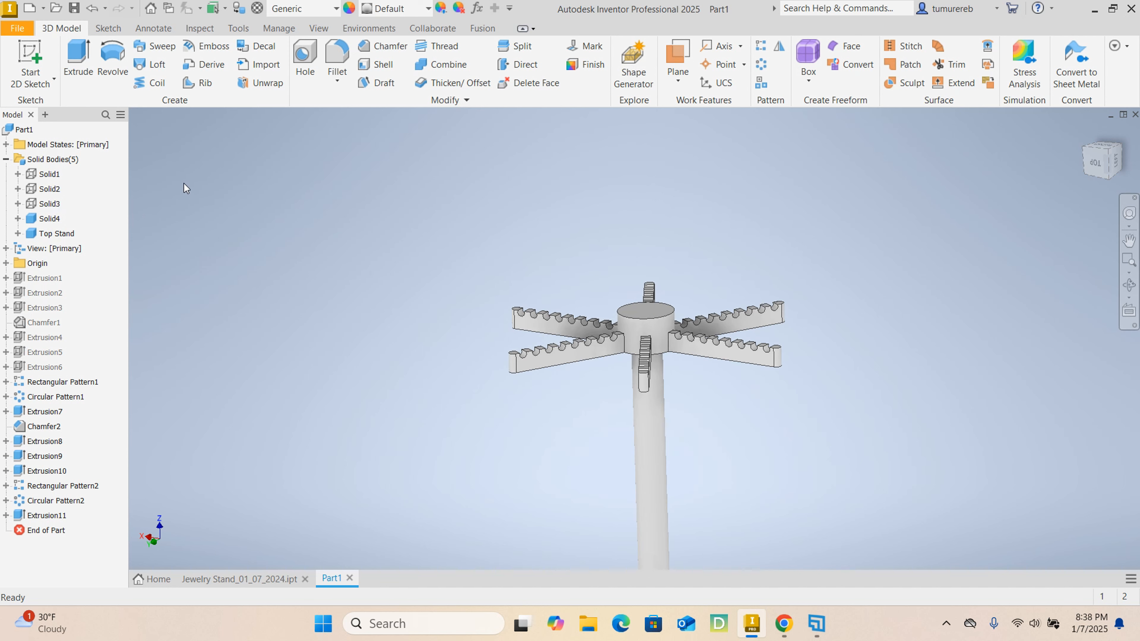
pyautogui.keyDown('shift'); pyautogui.moveTo(583, 368); pyautogui.dragTo(538, 346, button='middle'); pyautogui.keyUp('shift')
pyautogui.click(58, 218)
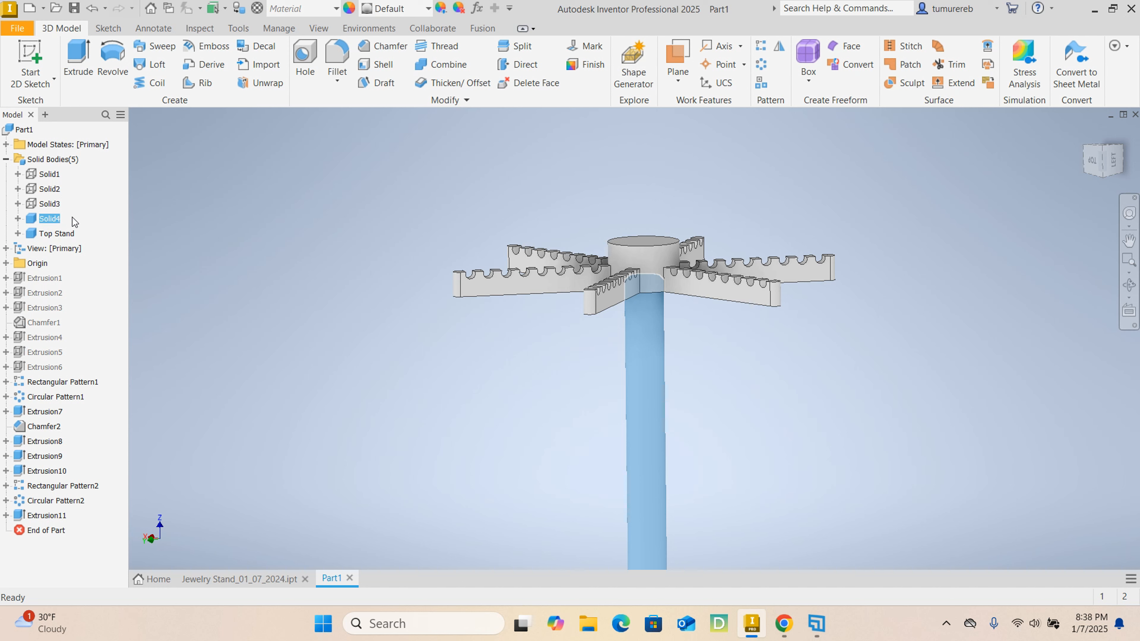
pyautogui.click(479, 343)
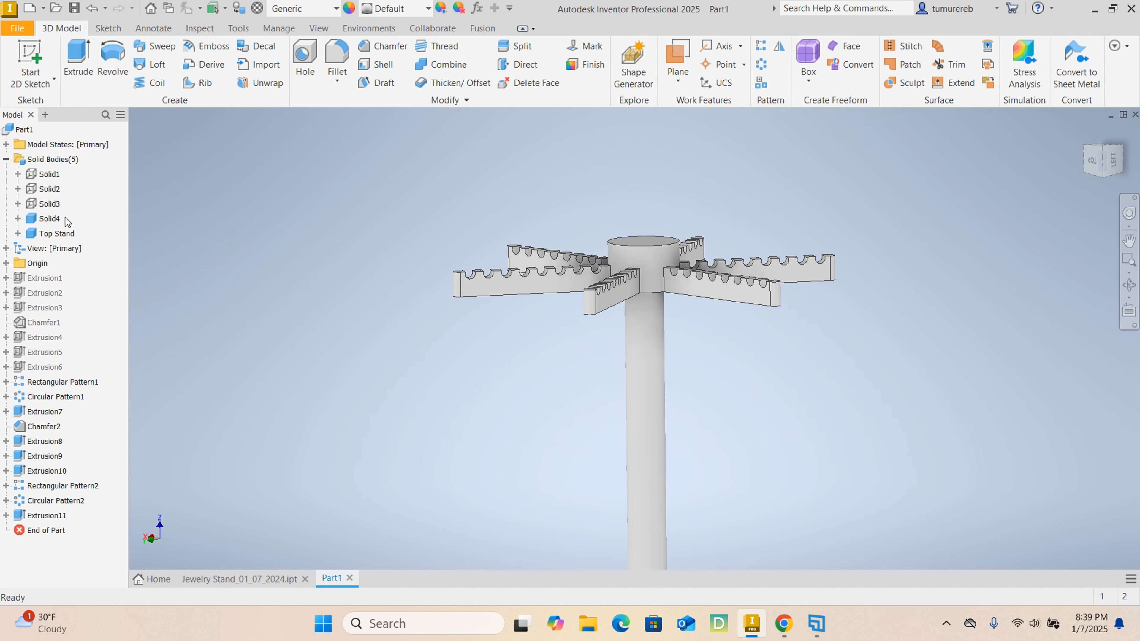
pyautogui.click(48, 176)
pyautogui.keyDown('shift'); pyautogui.click(50, 203); pyautogui.keyUp('shift')
pyautogui.rightClick(49, 204)
pyautogui.click(90, 292)
# - Examine the complete stand, checking the base, both tiers of notched arms and the connecting posts
pyautogui.scroll(3, 616, 304)
pyautogui.keyDown('shift'); pyautogui.moveTo(673, 341); pyautogui.dragTo(616, 304, button='middle'); pyautogui.keyUp('shift')
pyautogui.moveTo(786, 400)
pyautogui.mouseDown(button='middle')
pyautogui.moveTo(775, 331)
pyautogui.moveTo(728, 311)
pyautogui.moveTo(753, 305)
pyautogui.mouseUp(button='middle')
pyautogui.moveTo(764, 381); pyautogui.dragTo(763, 342, button='middle')
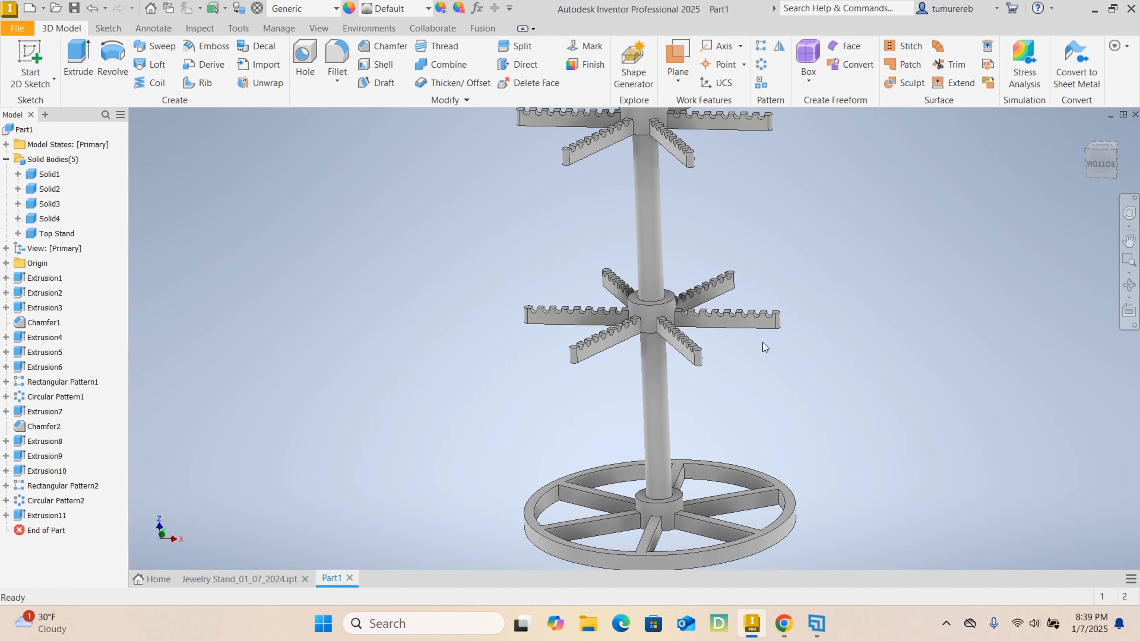
pyautogui.moveTo(768, 422); pyautogui.dragTo(766, 360, button='middle')
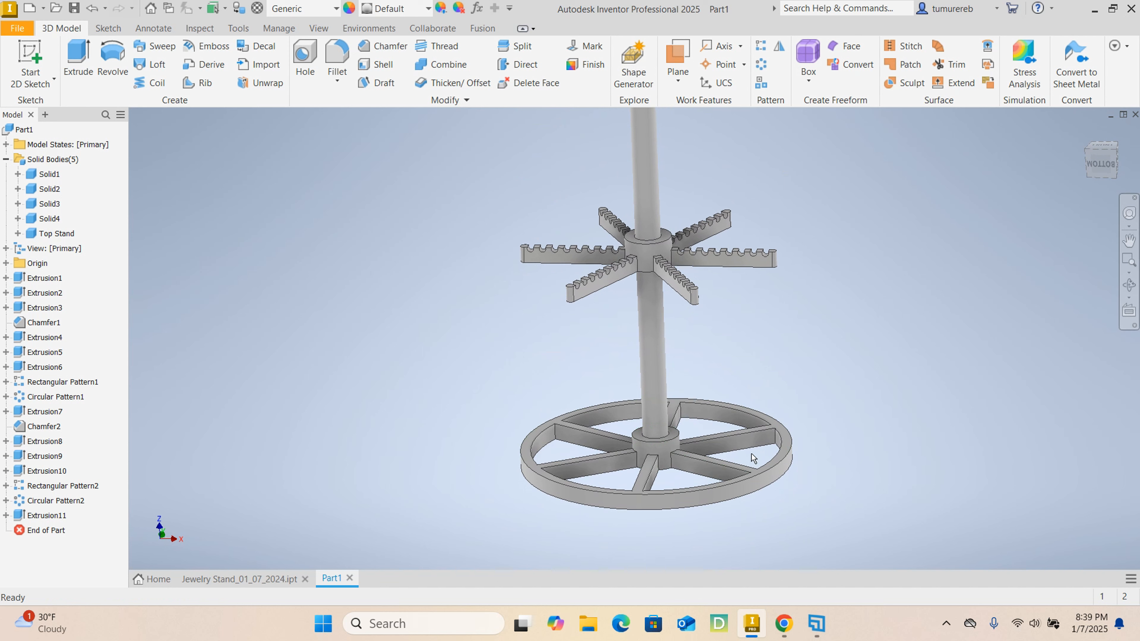
pyautogui.moveTo(700, 318); pyautogui.dragTo(685, 333, button='middle')
pyautogui.scroll(-1, 685, 333)
pyautogui.scroll(3, 617, 230)
pyautogui.scroll(-5, 646, 182)
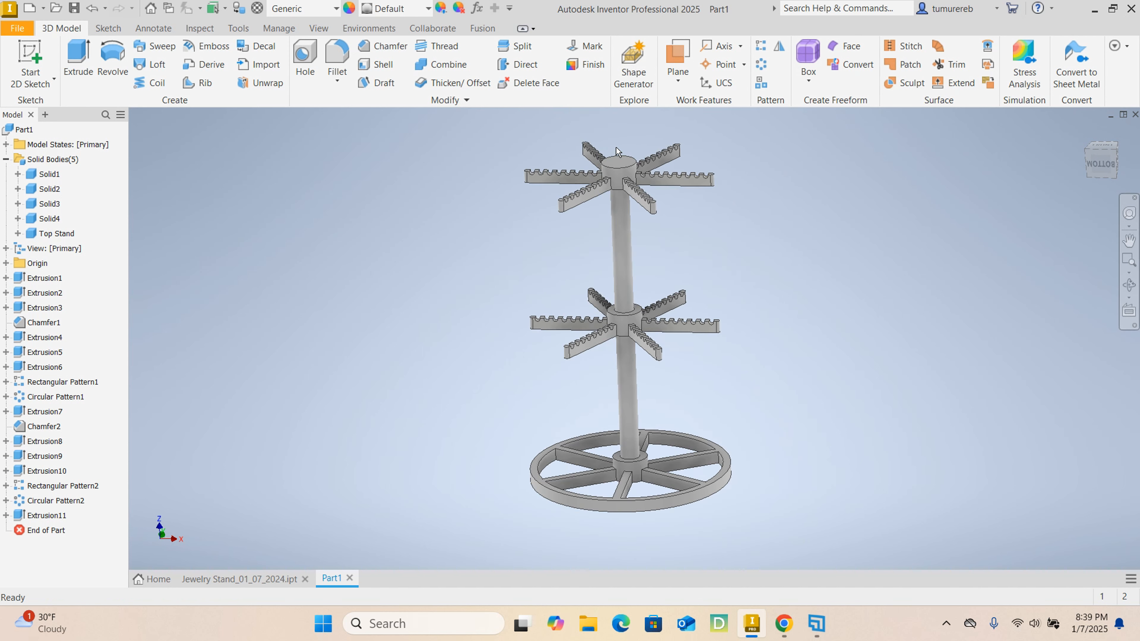
pyautogui.scroll(3, 682, 227)
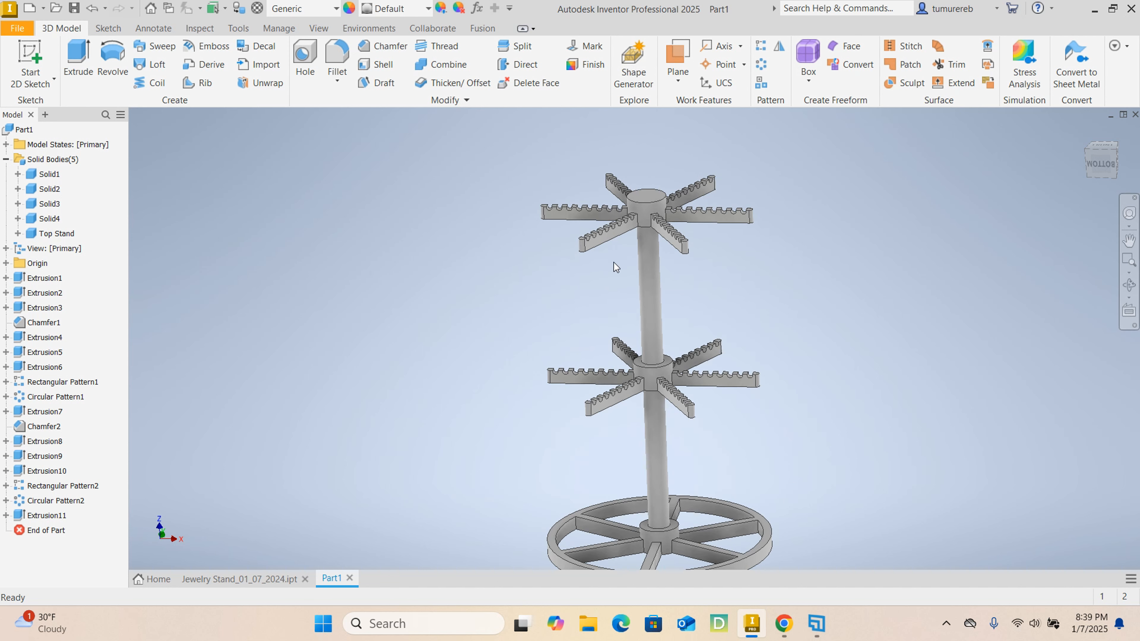
pyautogui.scroll(3, 670, 252)
pyautogui.scroll(-3, 709, 259)
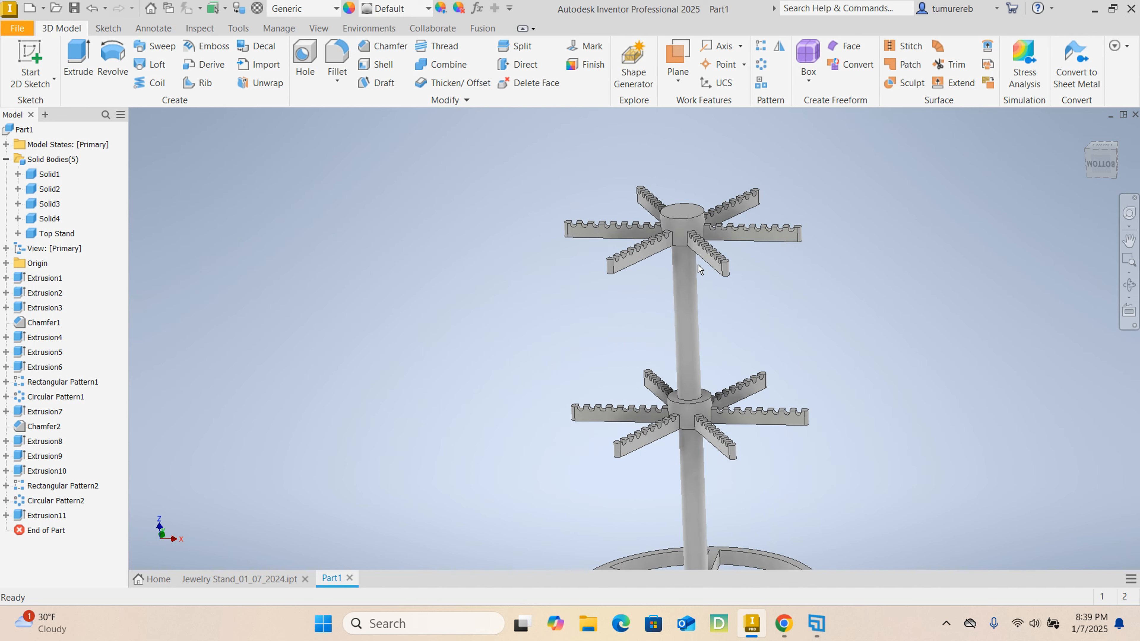
pyautogui.scroll(3, 699, 270)
pyautogui.scroll(-2, 731, 351)
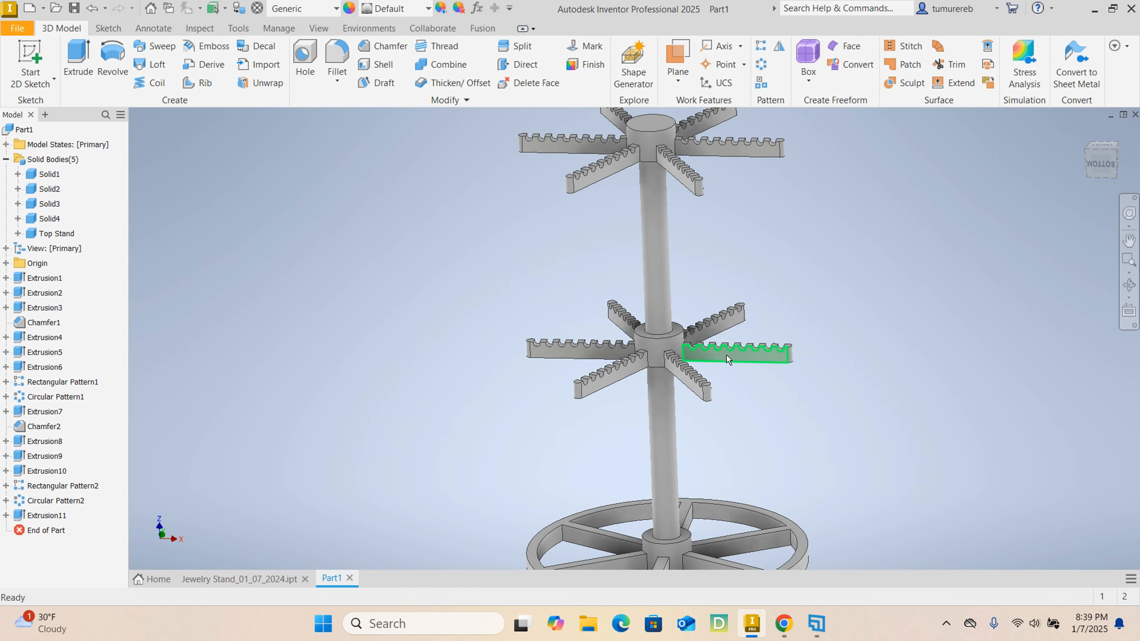
pyautogui.scroll(-4, 690, 240)
pyautogui.scroll(4, 690, 241)
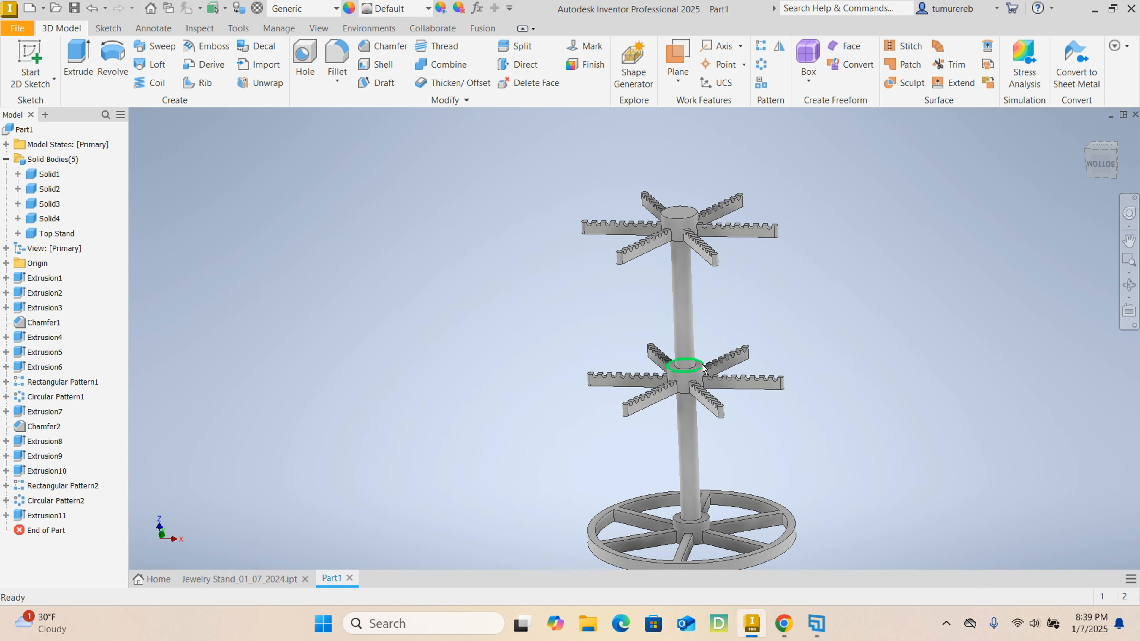
pyautogui.scroll(1, 673, 364)
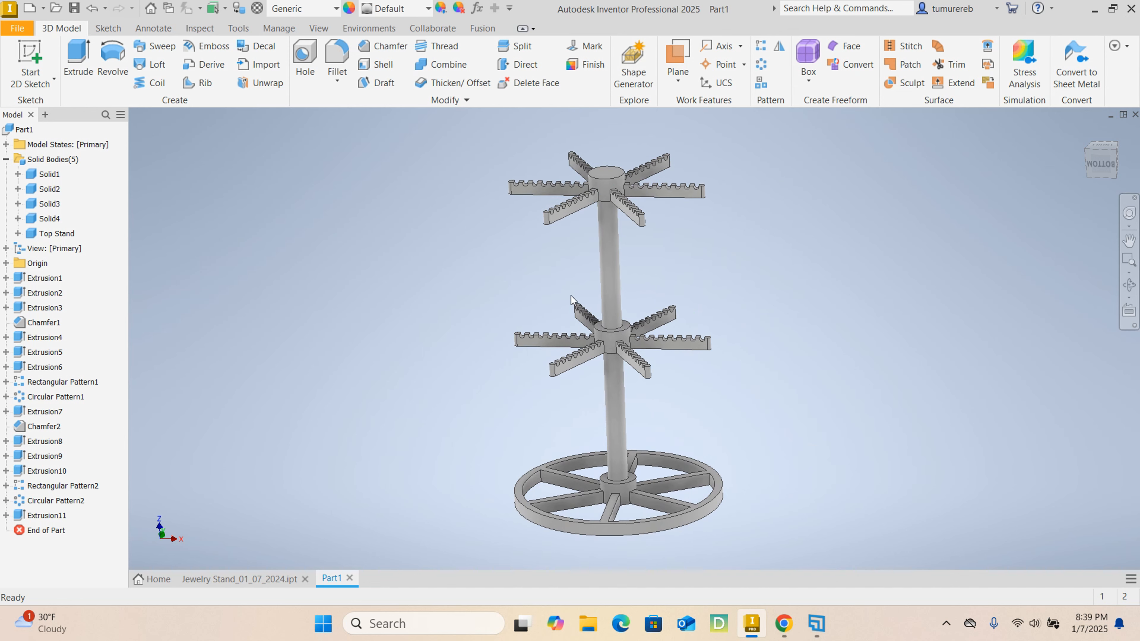
pyautogui.scroll(-3, 605, 180)
pyautogui.scroll(2, 605, 180)
pyautogui.scroll(-2, 599, 194)
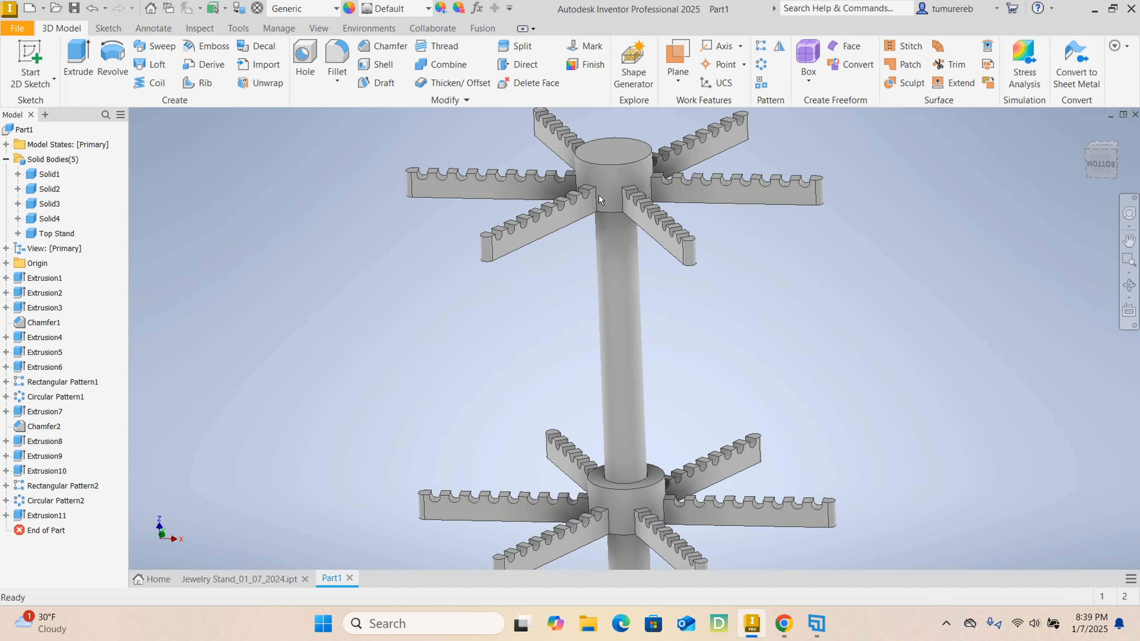
pyautogui.scroll(1, 598, 195)
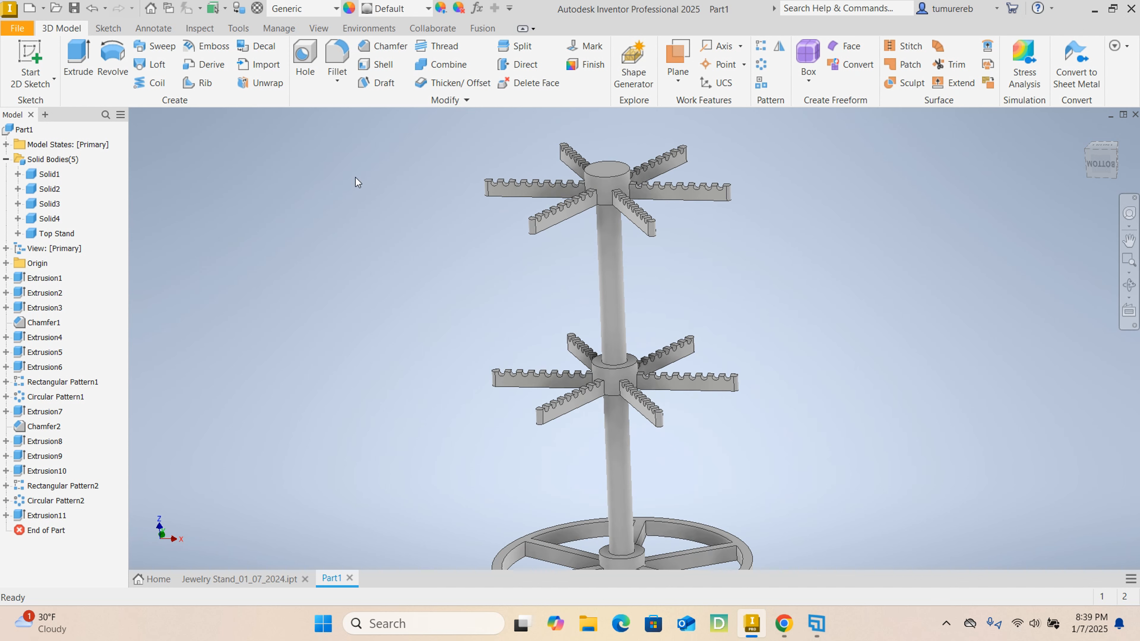
pyautogui.scroll(4, 471, 217)
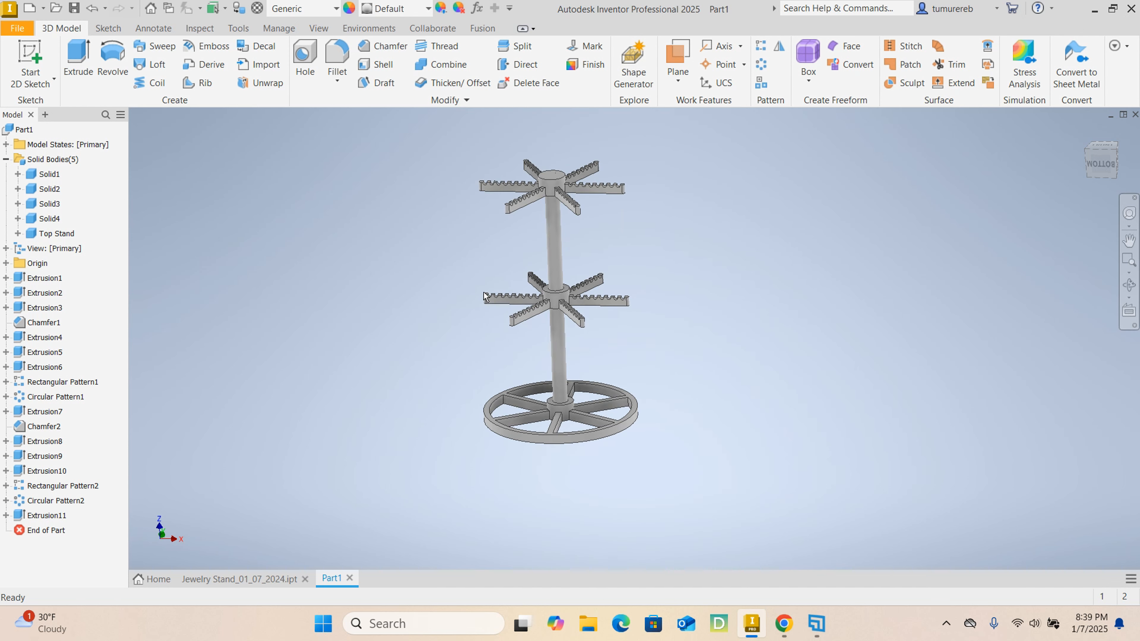
pyautogui.scroll(1, 656, 266)
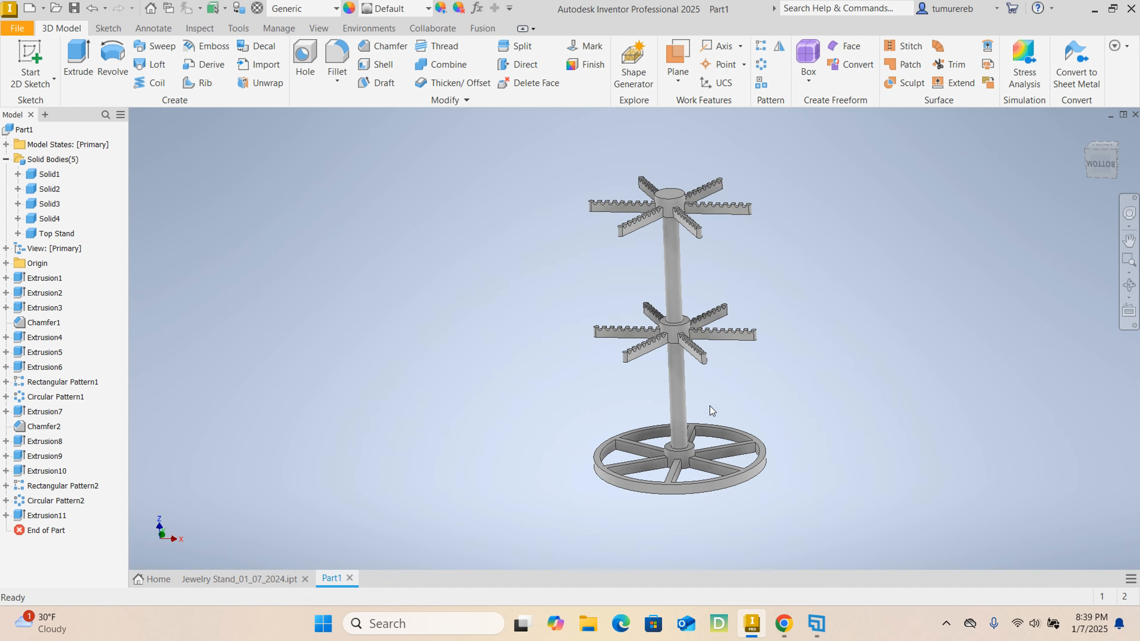
pyautogui.scroll(-3, 674, 429)
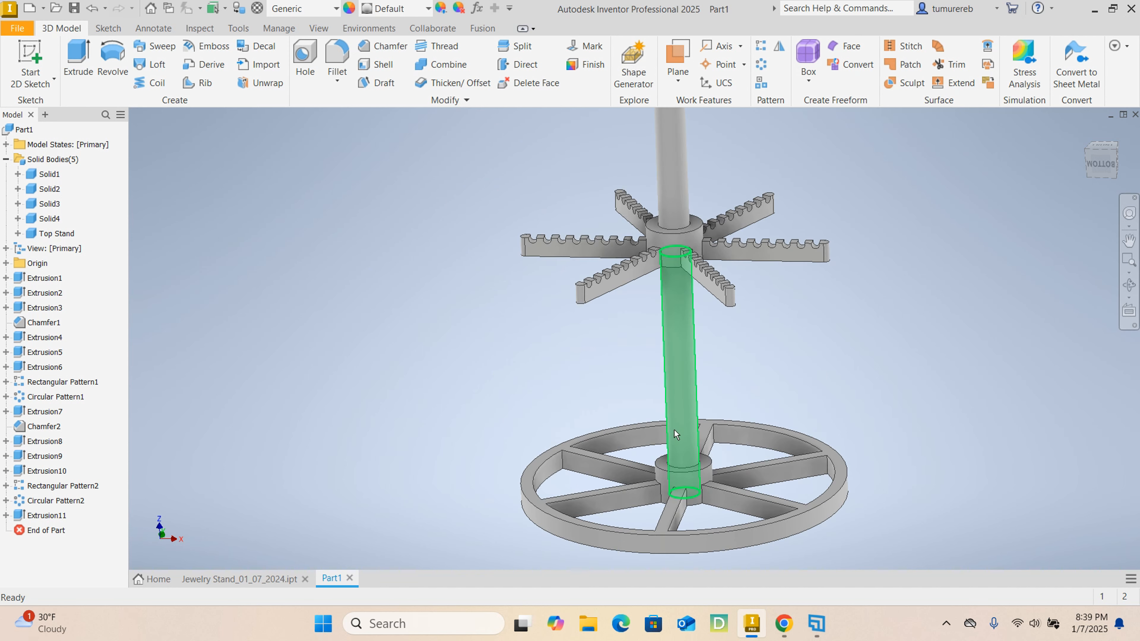
# - Review the file formats offered for exporting the part to a CAD format, without saving
pyautogui.click(20, 30)
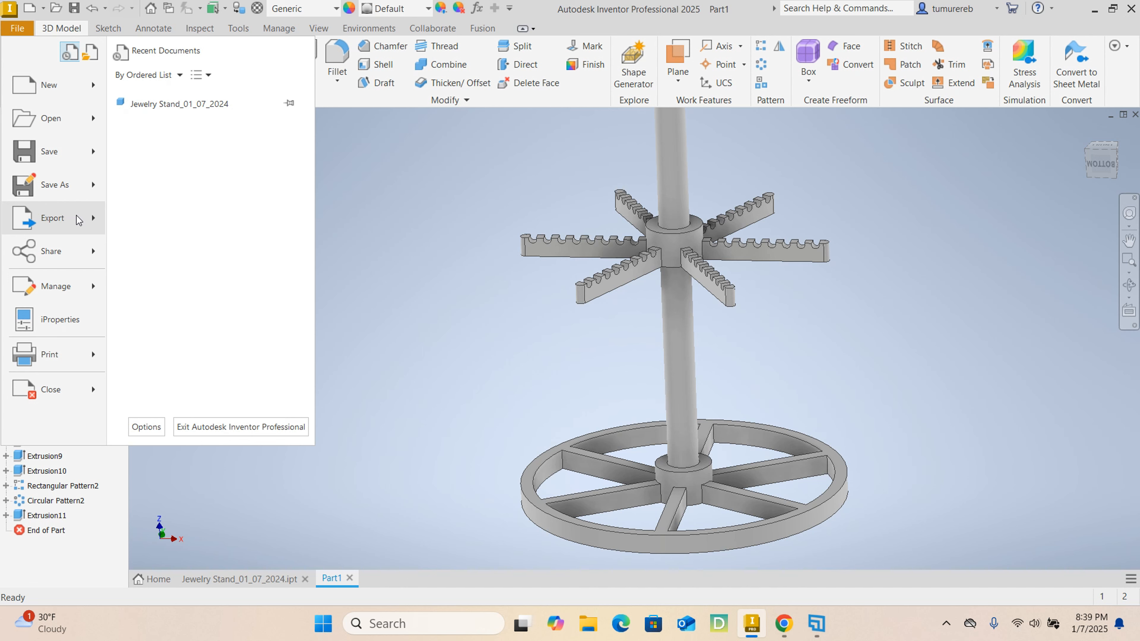
pyautogui.moveTo(78, 218)
pyautogui.click(187, 238)
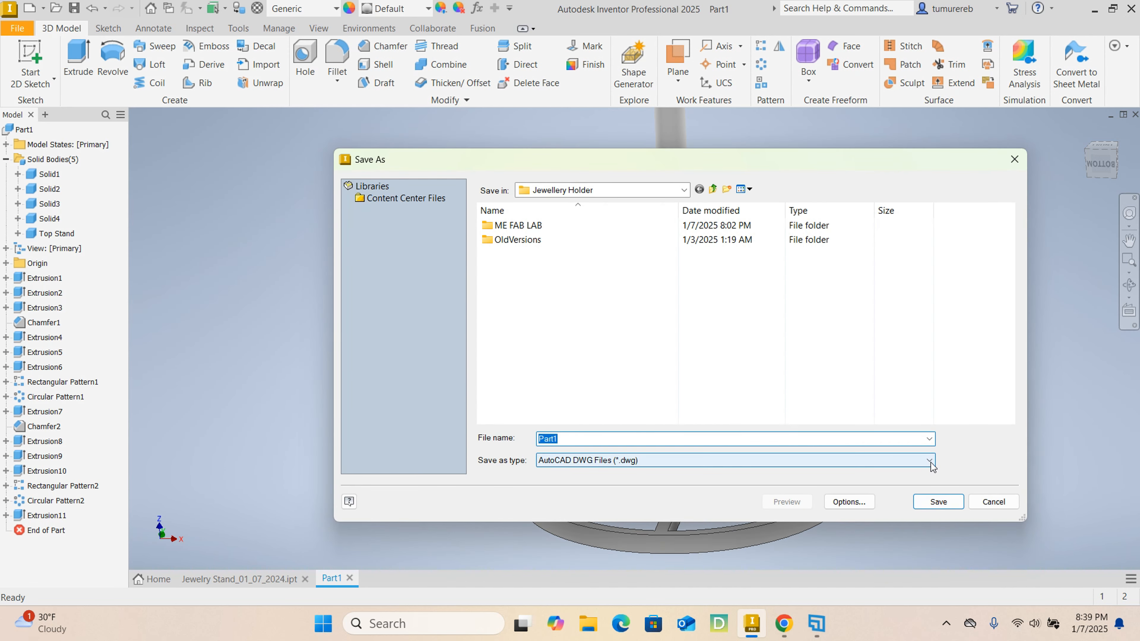
pyautogui.click(931, 463)
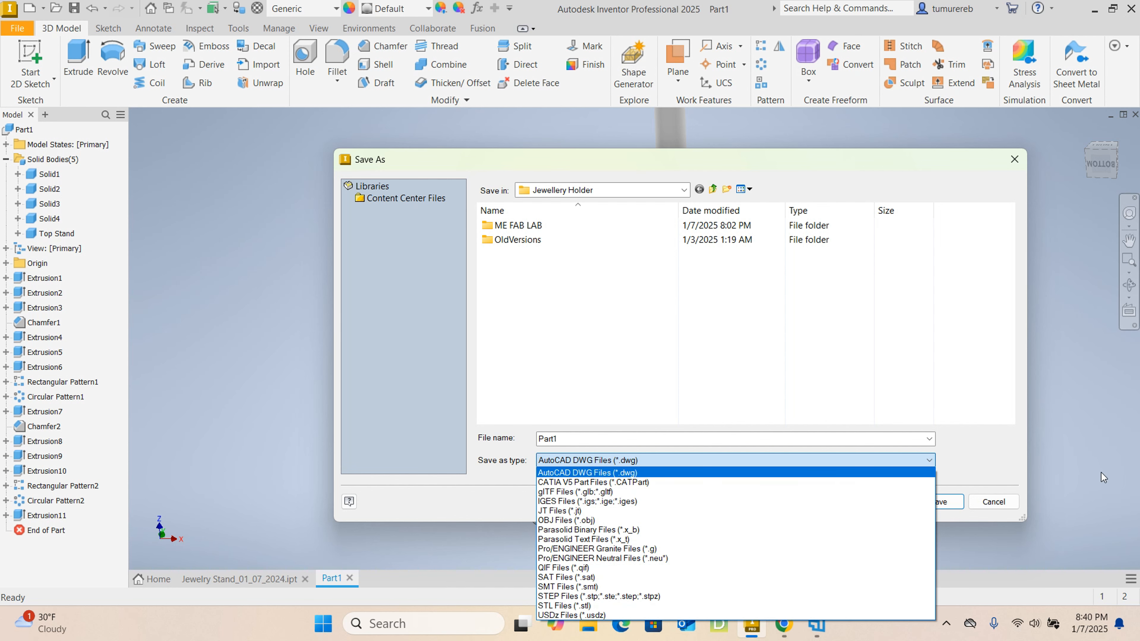
pyautogui.click(1079, 484)
pyautogui.click(990, 504)
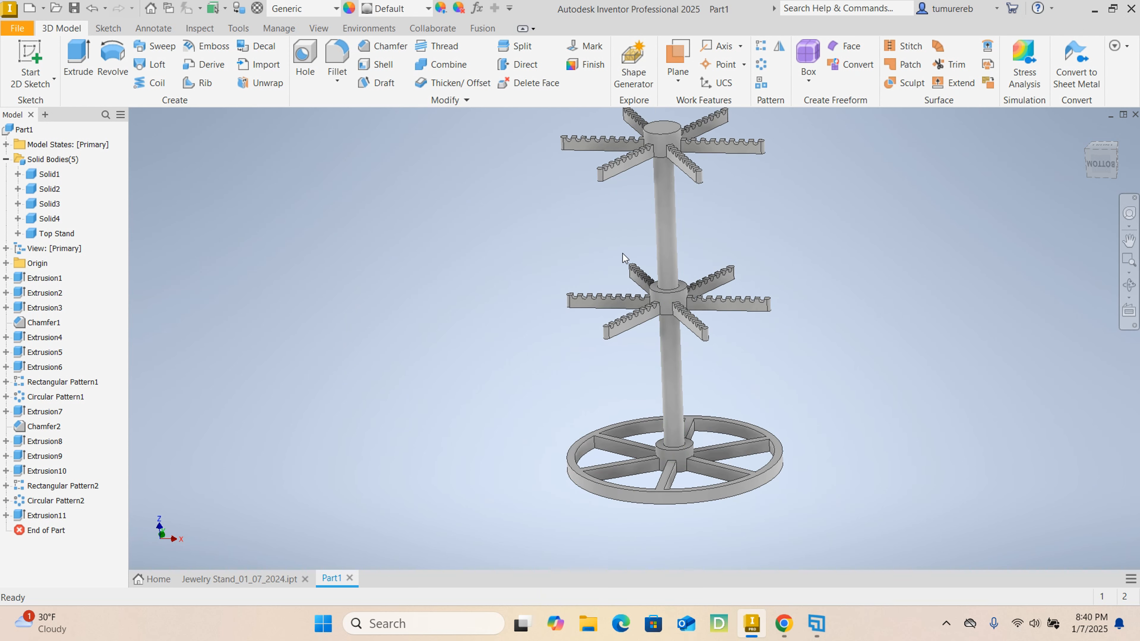
pyautogui.moveTo(527, 189); pyautogui.dragTo(426, 211, button='middle')
pyautogui.scroll(-3, 431, 216)
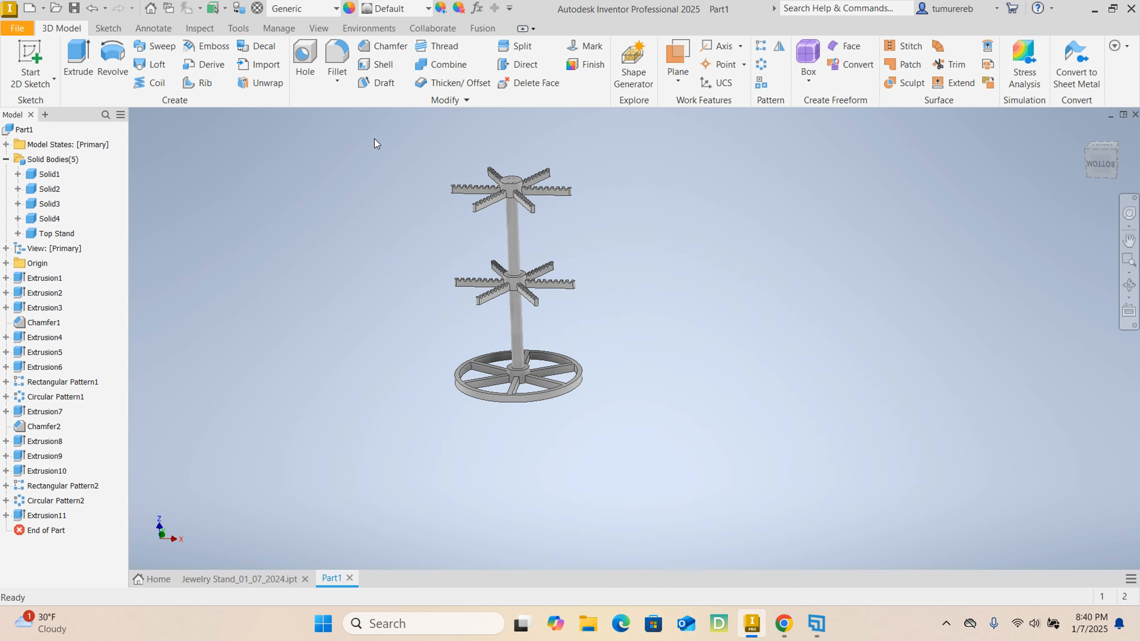
pyautogui.moveTo(372, 137); pyautogui.dragTo(709, 471)
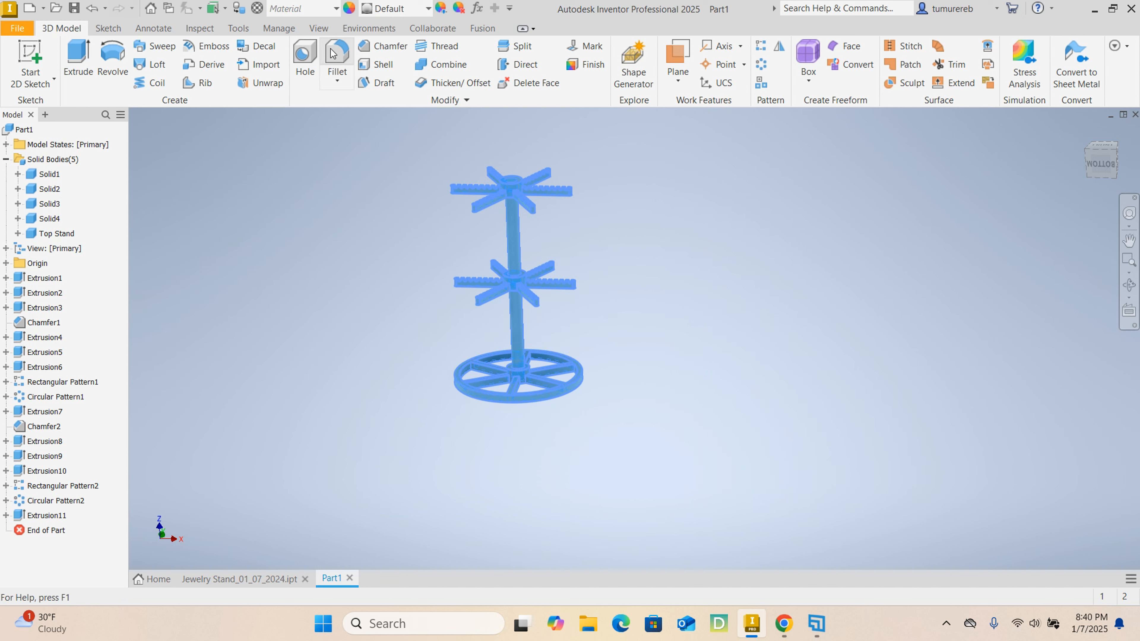
pyautogui.click(716, 253)
pyautogui.scroll(3, 520, 314)
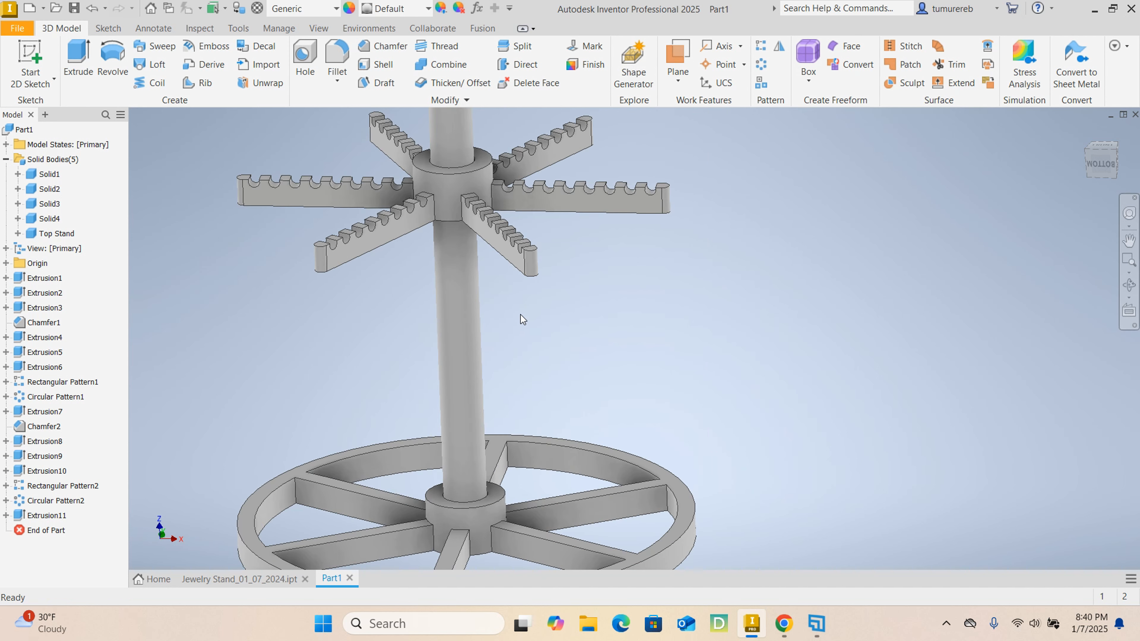
pyautogui.scroll(-1, 481, 313)
pyautogui.scroll(-4, 473, 317)
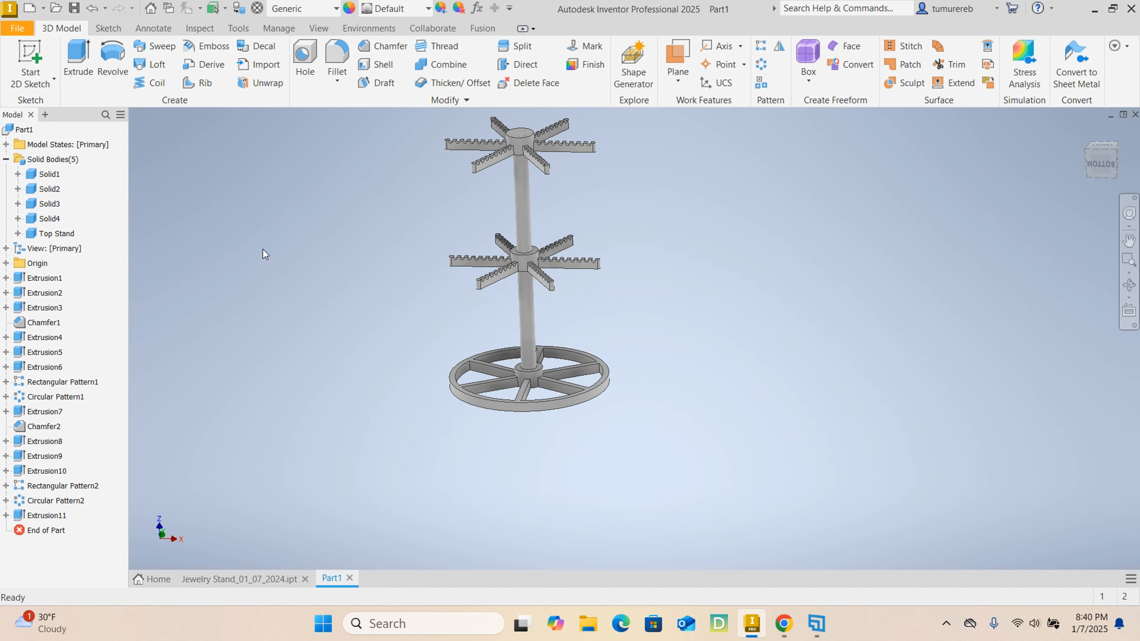
pyautogui.click(53, 191)
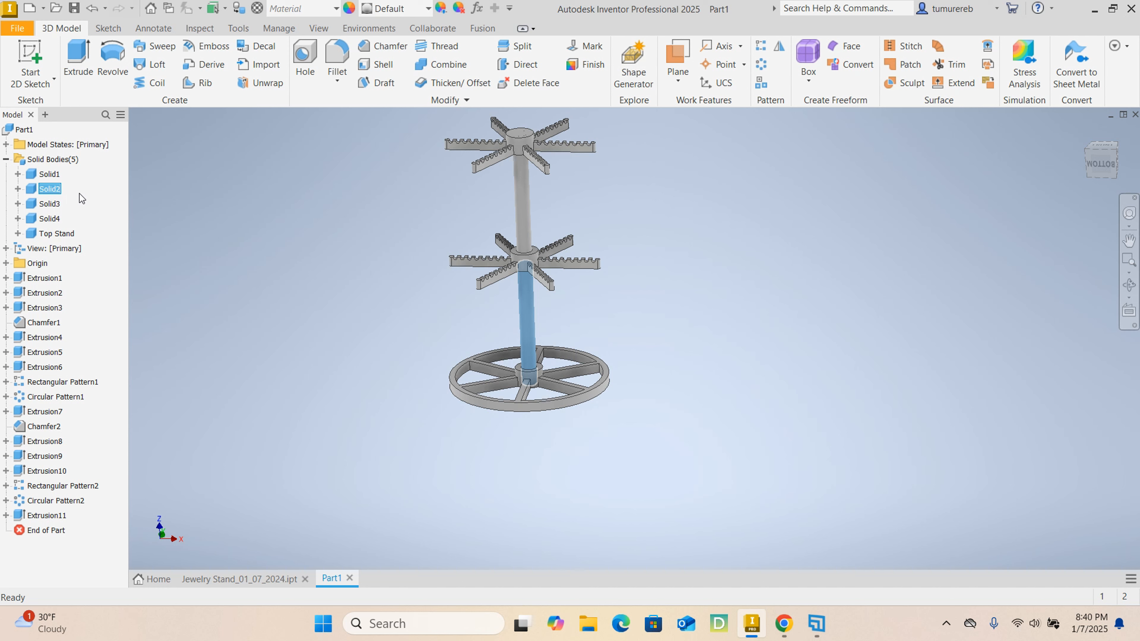
pyautogui.keyDown('shift'); pyautogui.click(50, 218); pyautogui.keyUp('shift')
pyautogui.click(627, 306)
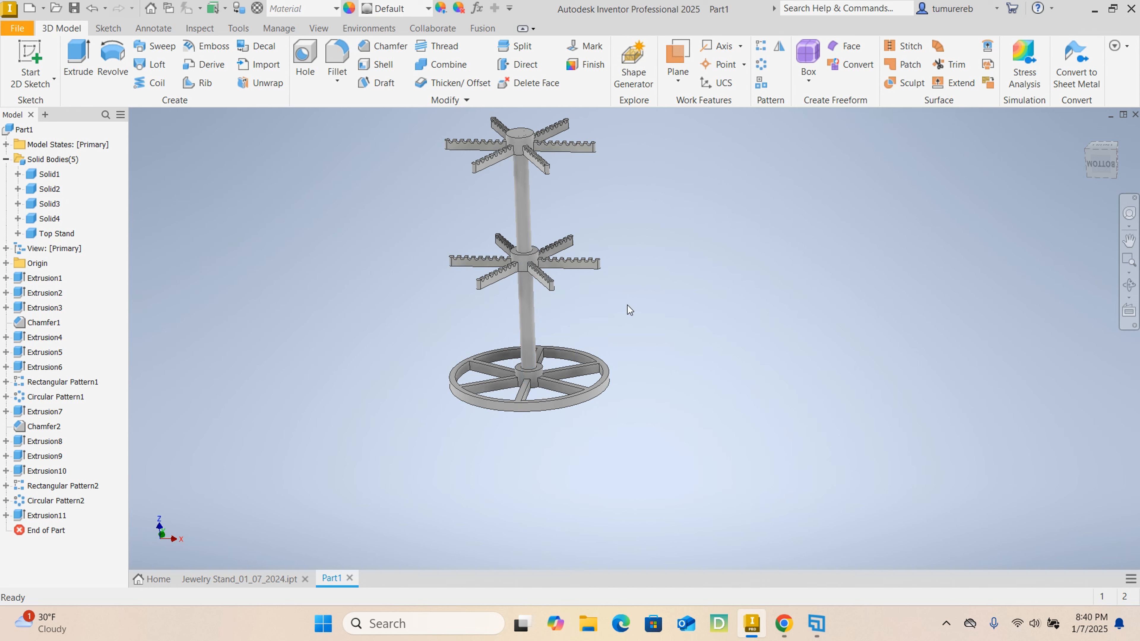
pyautogui.click(56, 192)
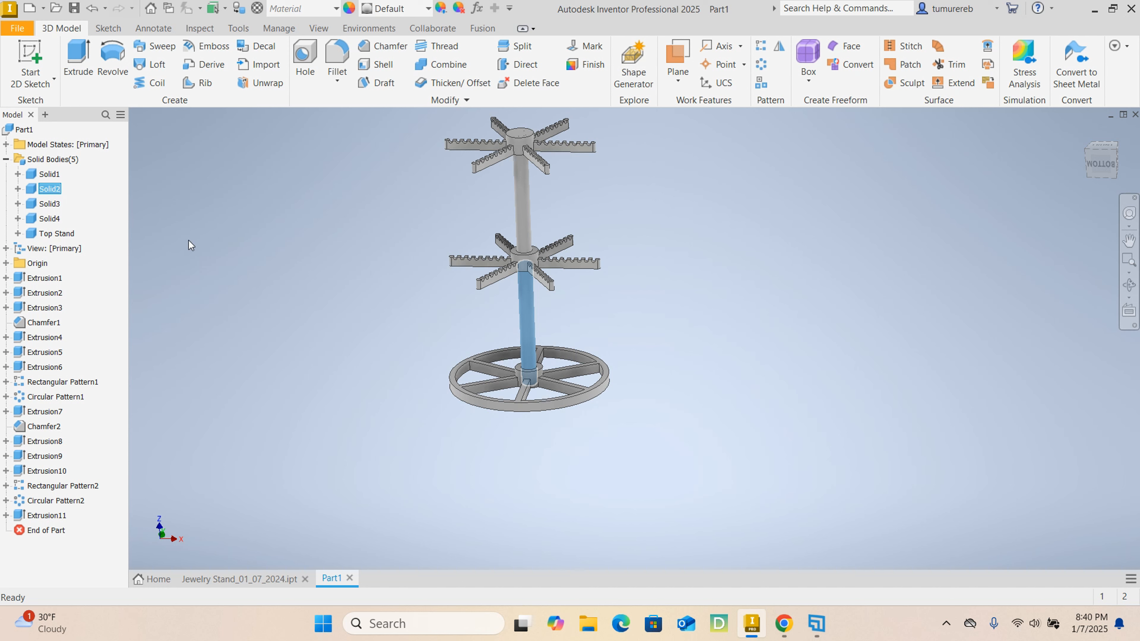
pyautogui.keyDown('shift'); pyautogui.click(57, 219); pyautogui.keyUp('shift')
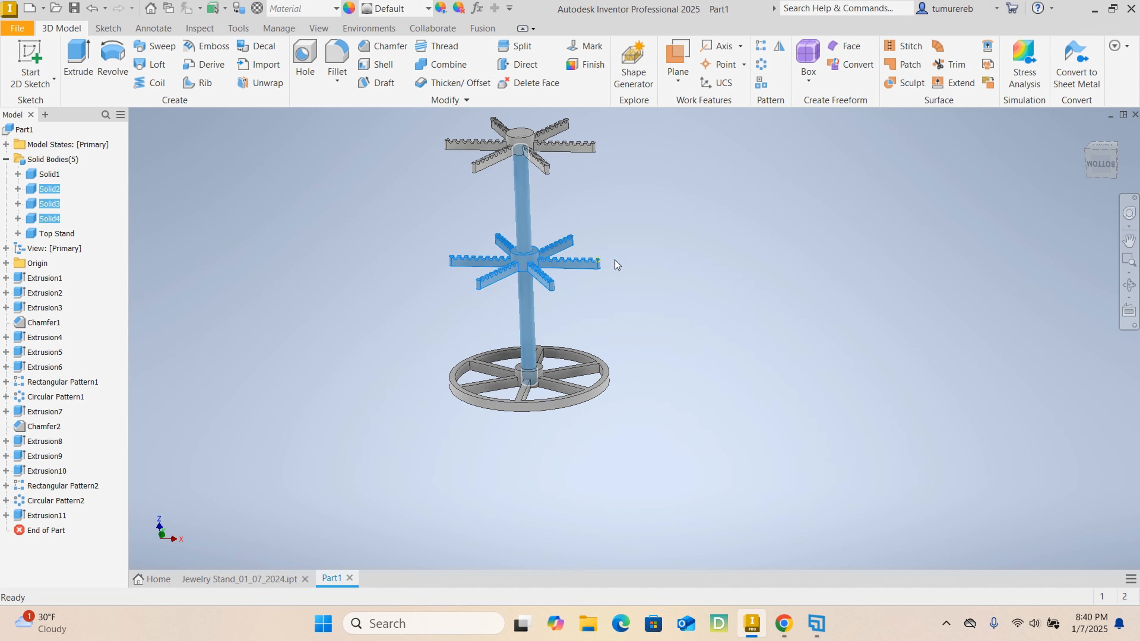
pyautogui.click(395, 244)
# - Select the connecting post bodies Solid2 and Solid4 and switch the appearance source to the Autodesk Appearance Library
pyautogui.click(57, 190)
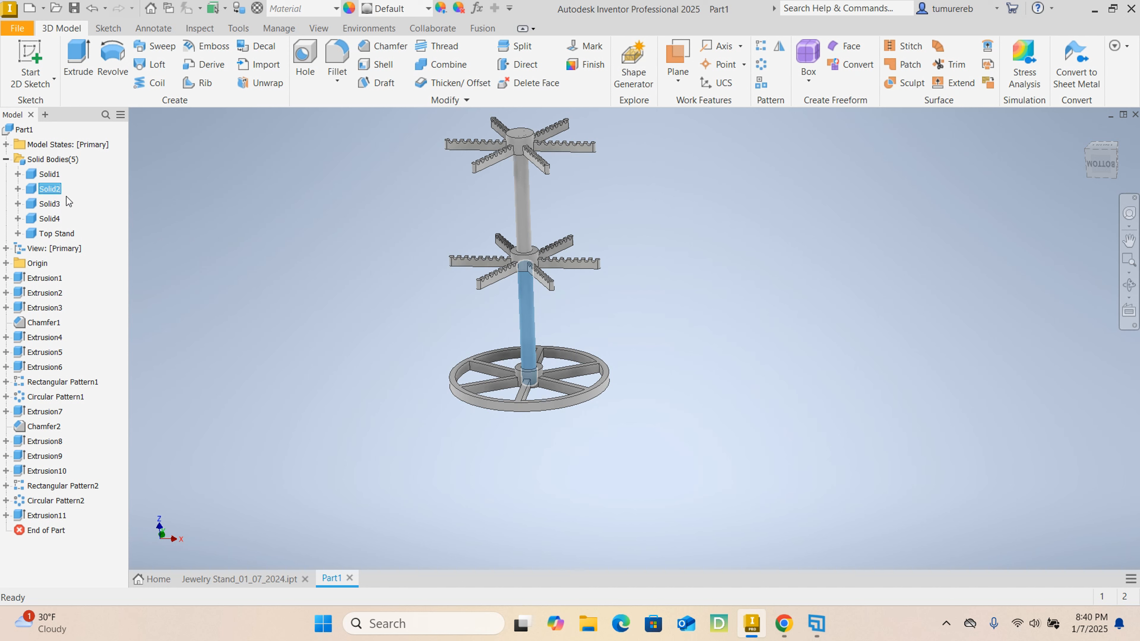
pyautogui.keyDown('ctrl'); pyautogui.click(49, 218); pyautogui.keyUp('ctrl')
pyautogui.moveTo(288, 234); pyautogui.dragTo(311, 250, button='middle')
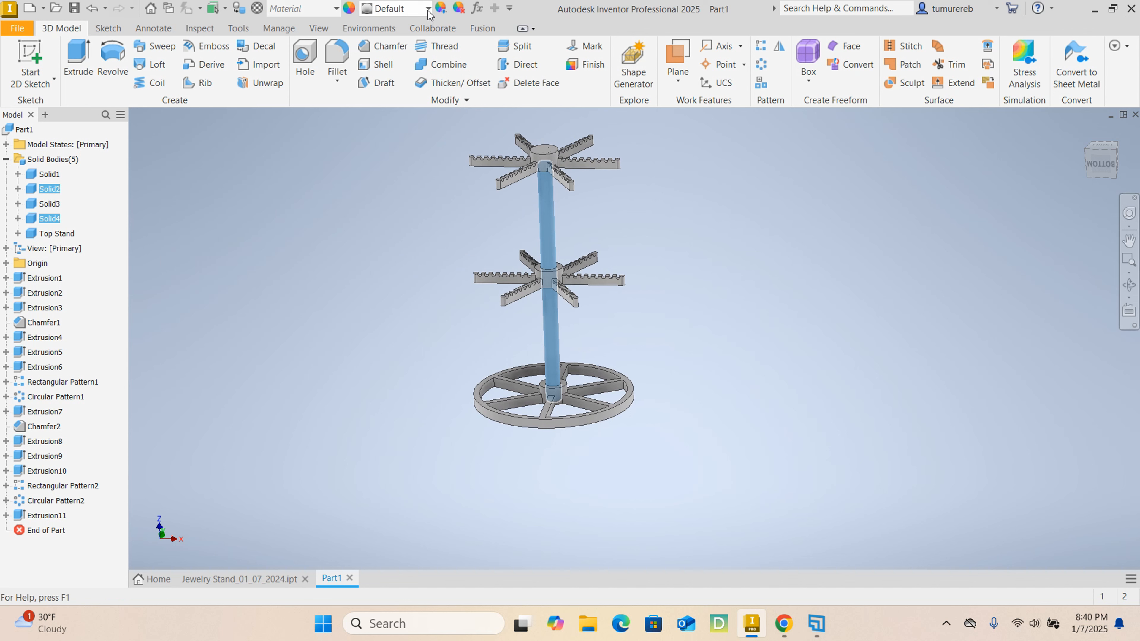
pyautogui.click(428, 9)
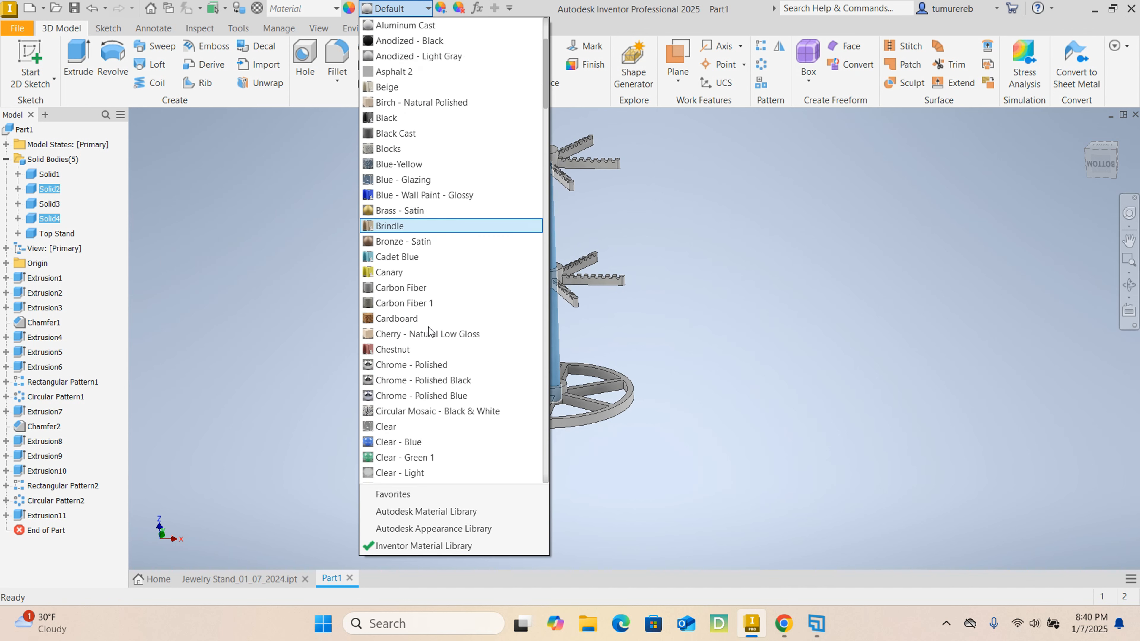
pyautogui.scroll(-9, 429, 331)
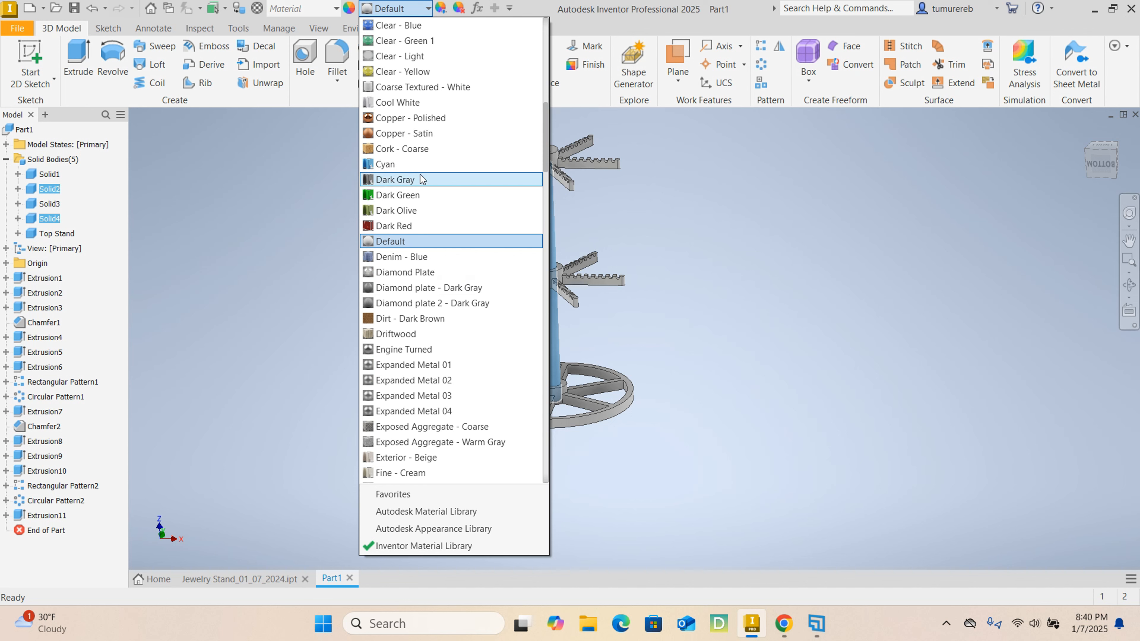
pyautogui.scroll(-15, 394, 166)
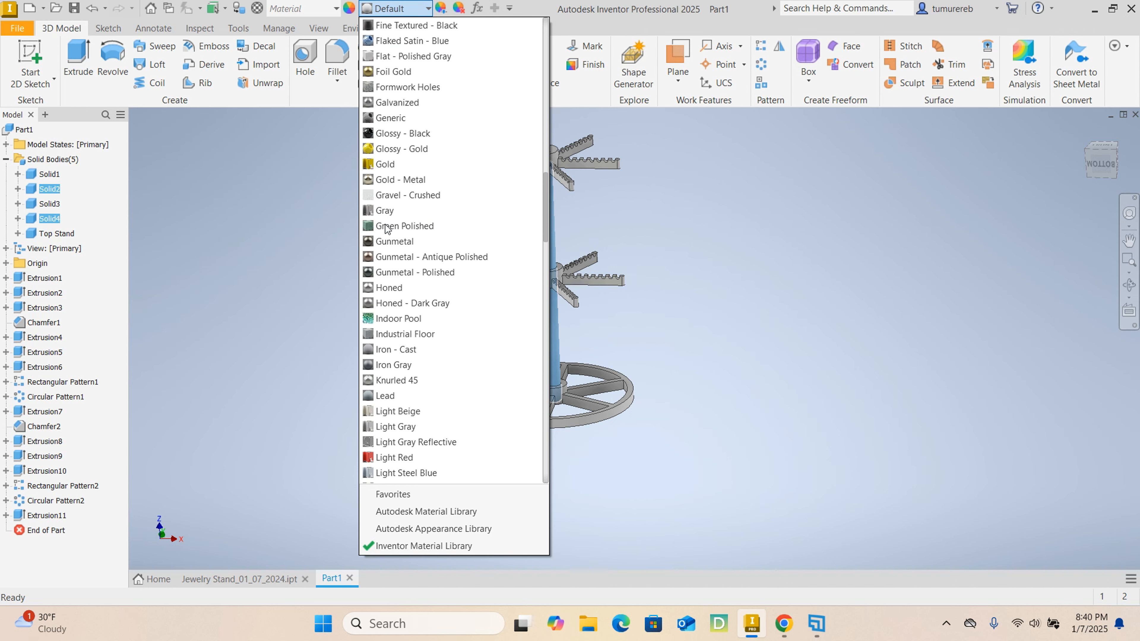
pyautogui.scroll(-20, 385, 227)
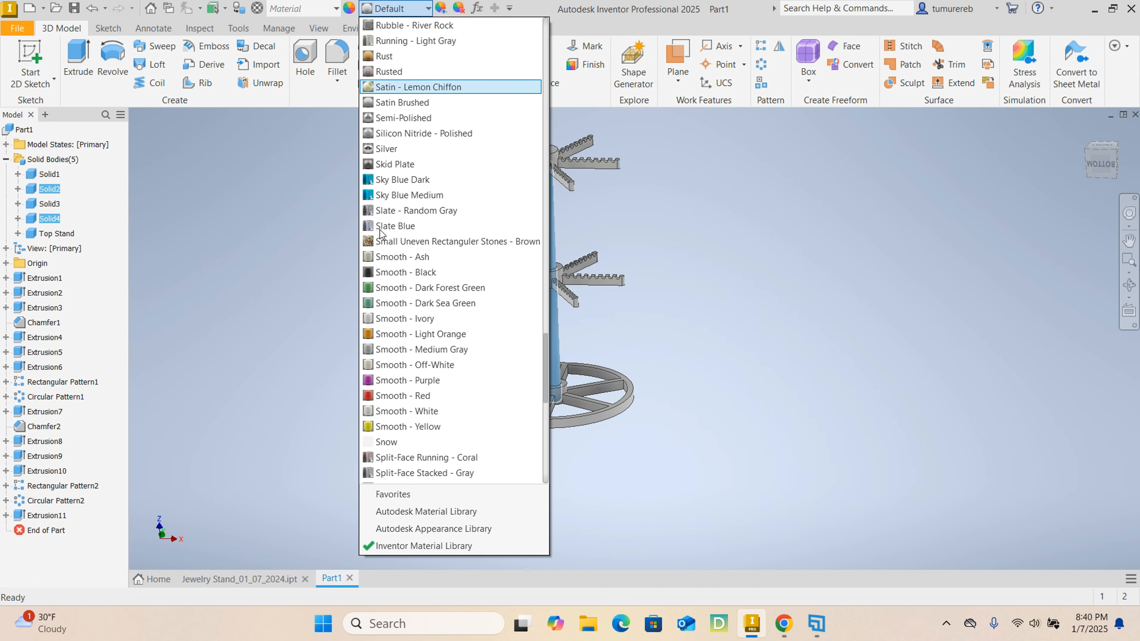
pyautogui.scroll(-4, 382, 230)
pyautogui.scroll(5, 385, 229)
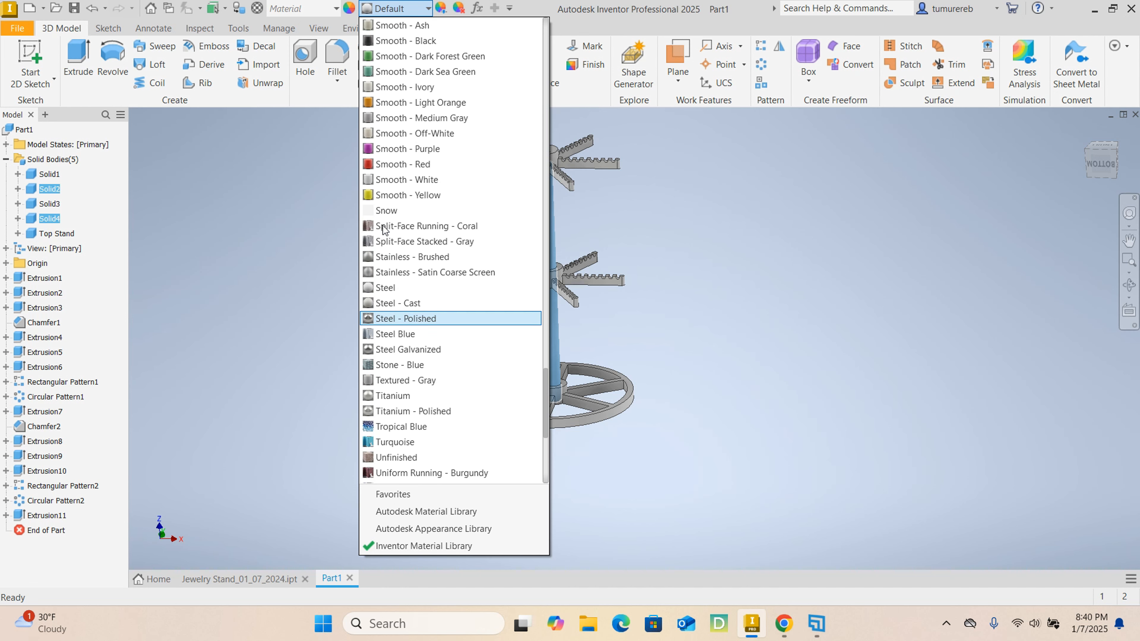
pyautogui.scroll(-1, 384, 229)
pyautogui.click(423, 528)
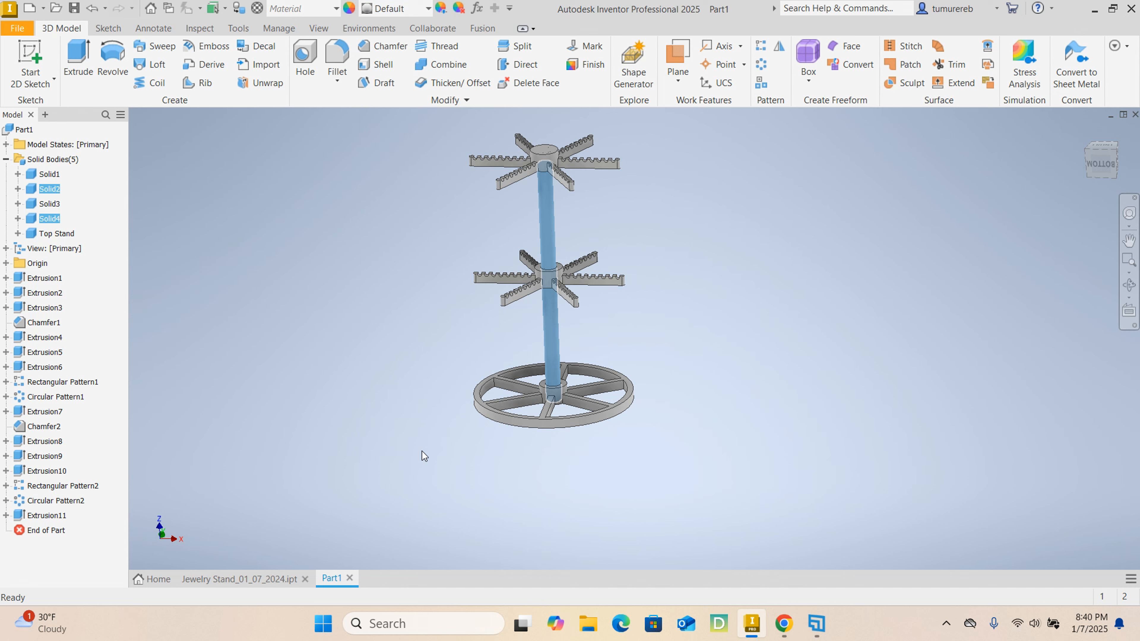
# - Apply the Frosted - Dark Bronze appearance to the selected posts
pyautogui.click(426, 13)
pyautogui.scroll(-4, 431, 346)
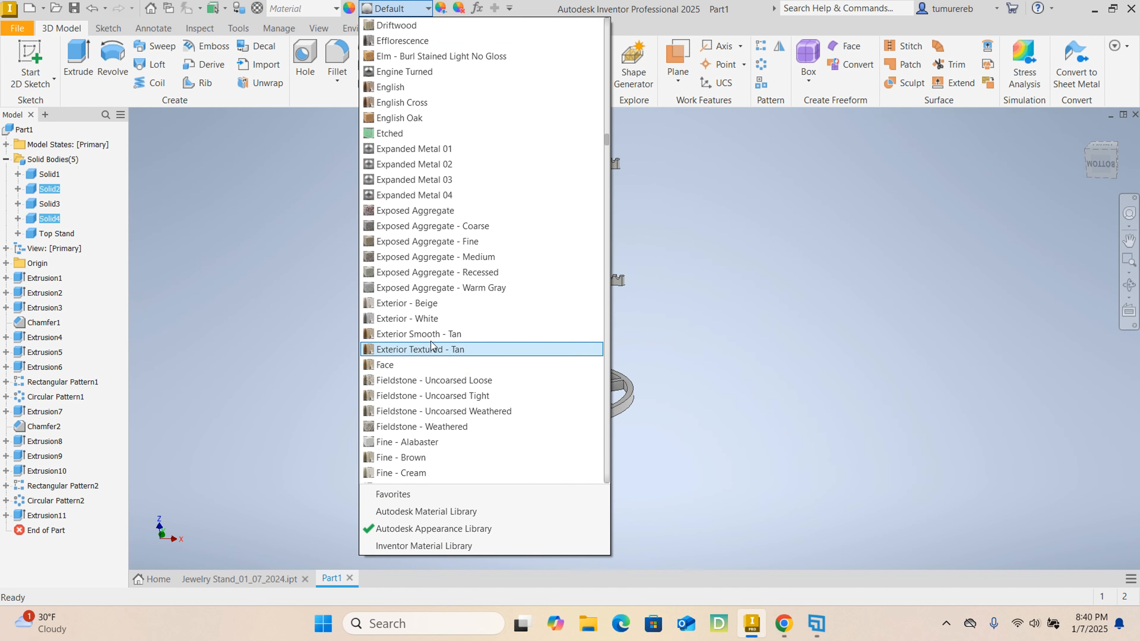
pyautogui.scroll(-15, 431, 343)
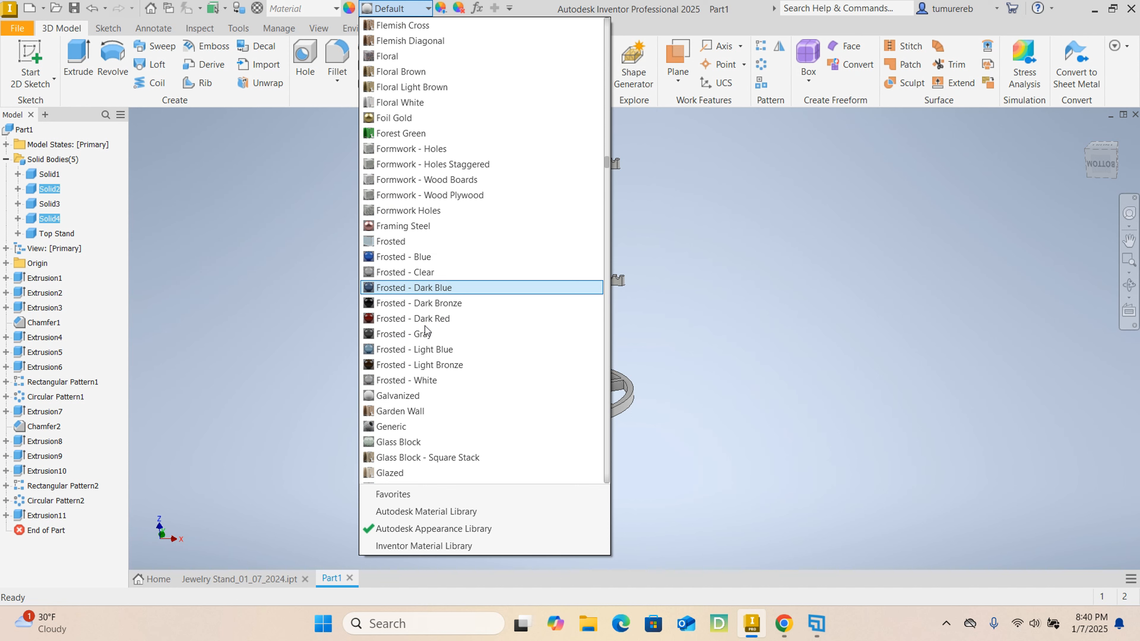
pyautogui.click(387, 306)
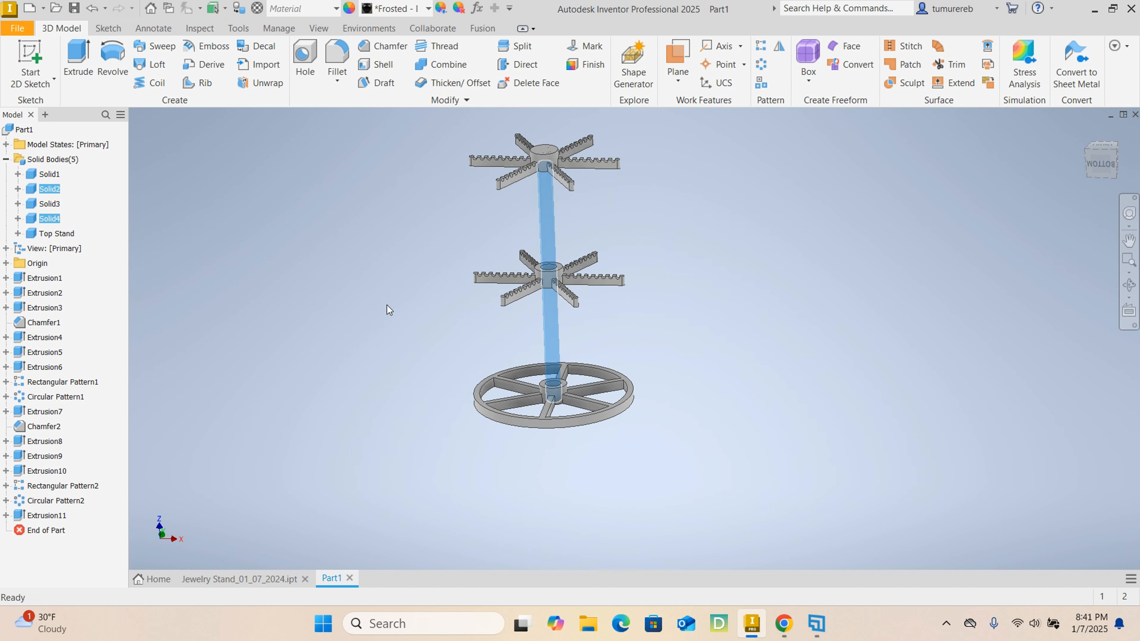
# - Apply a black Low Gloss appearance from the Autodesk Appearance Library to both connecting posts and clear the selection
pyautogui.click(428, 8)
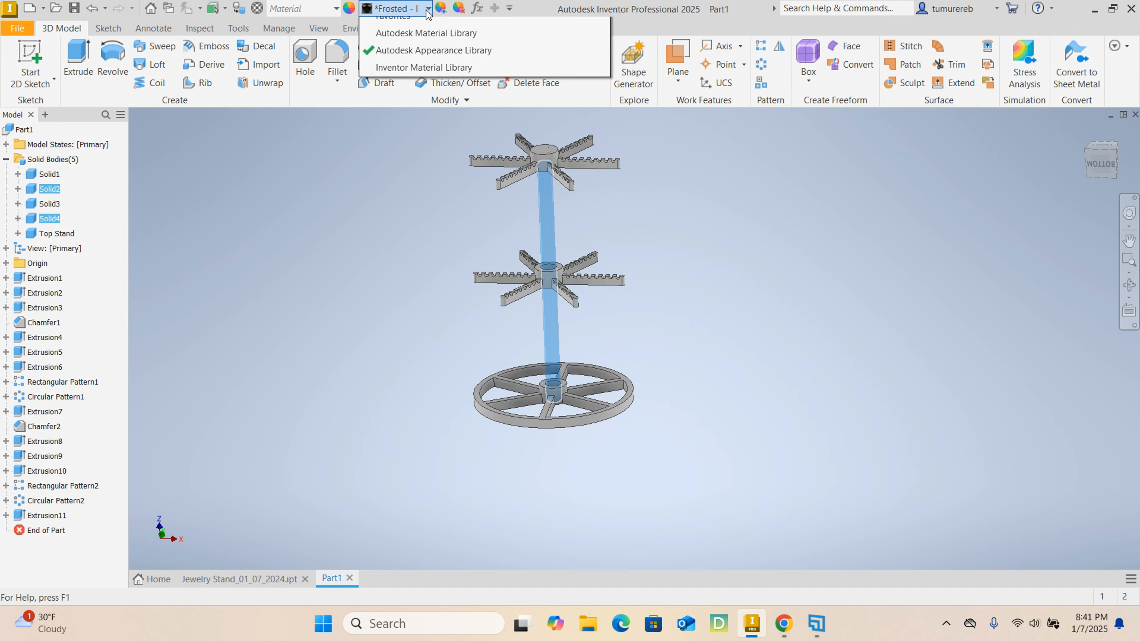
pyautogui.scroll(-16, 509, 383)
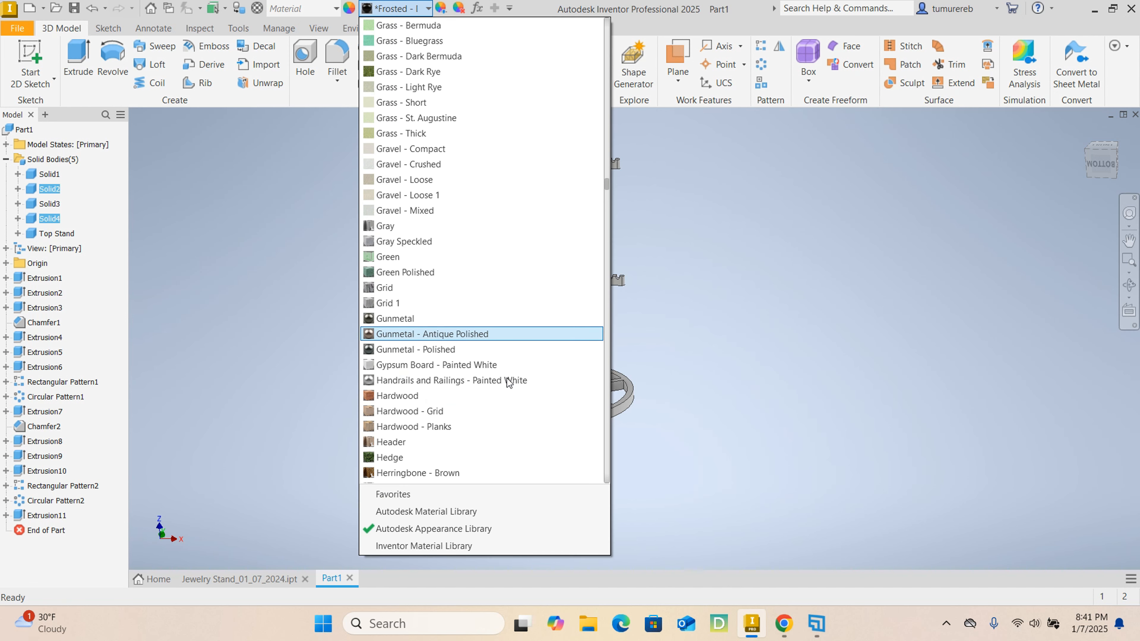
pyautogui.scroll(-13, 502, 380)
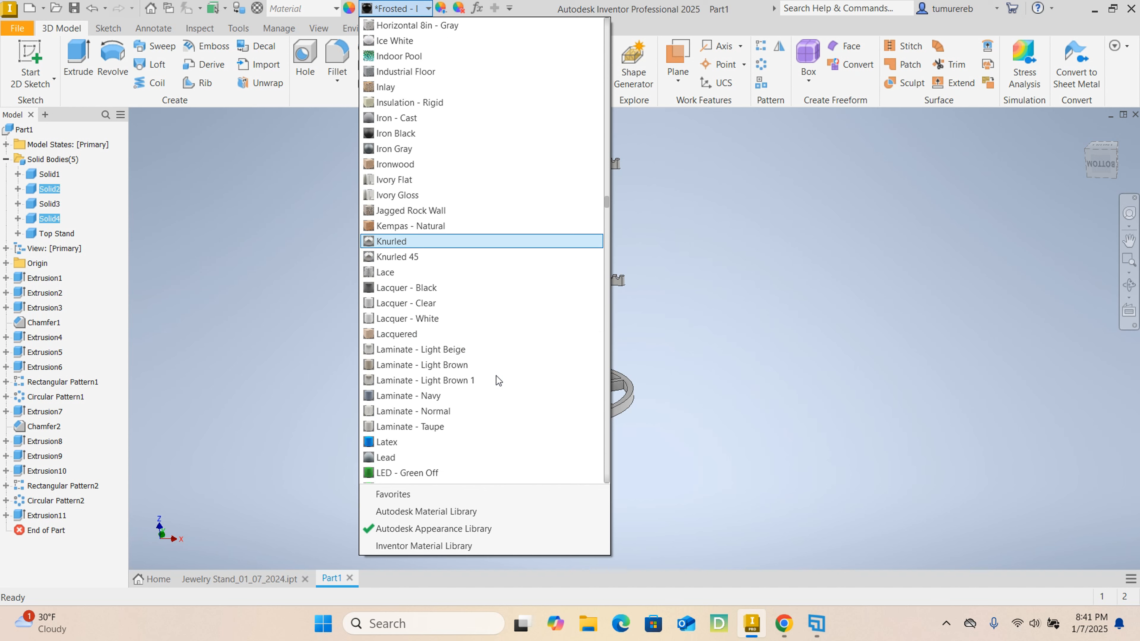
pyautogui.scroll(-12, 459, 346)
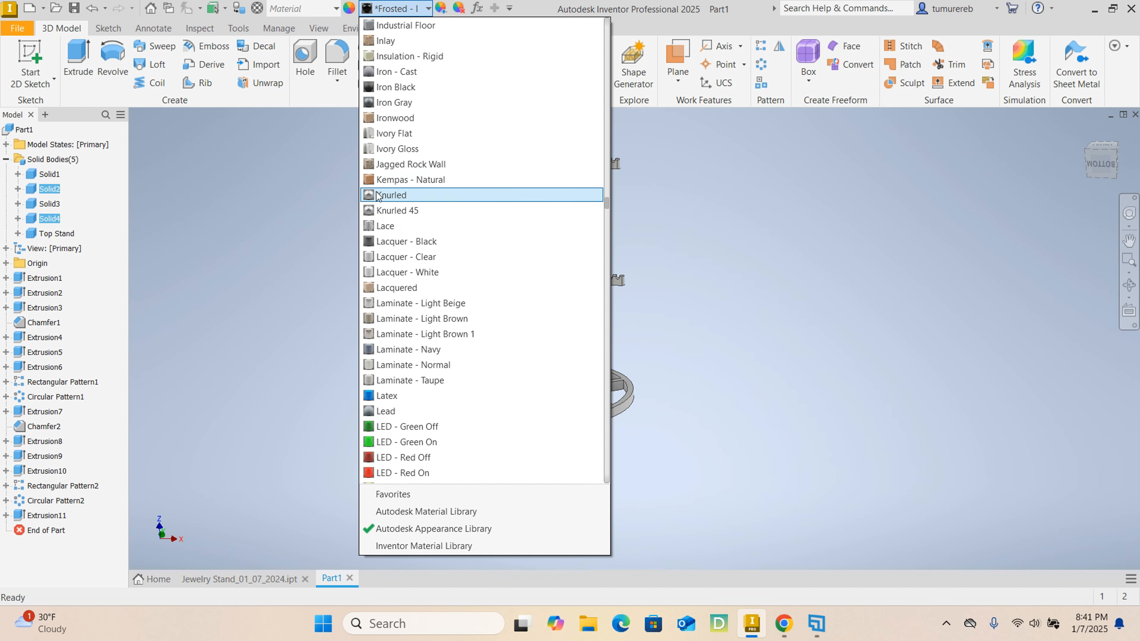
pyautogui.scroll(-1, 409, 251)
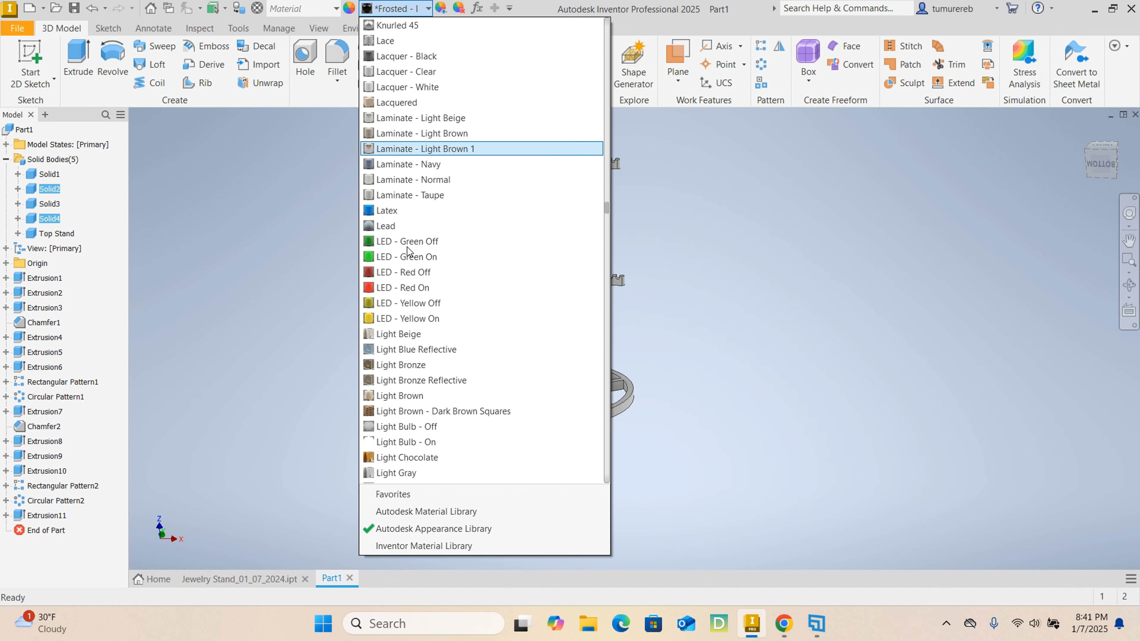
pyautogui.scroll(-18, 407, 250)
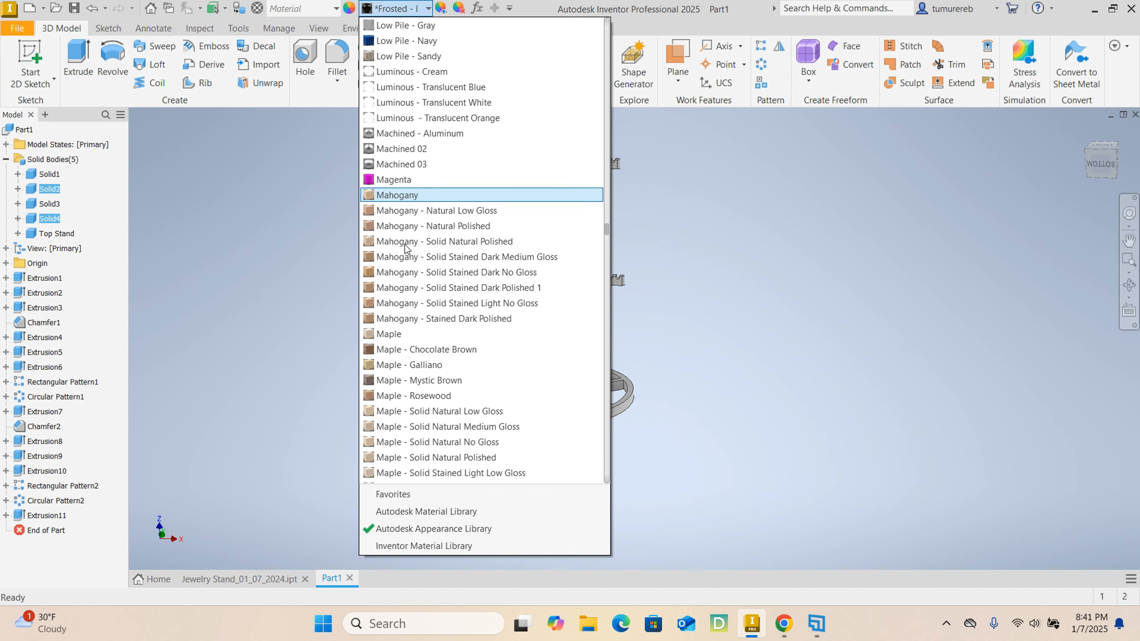
pyautogui.scroll(-13, 407, 249)
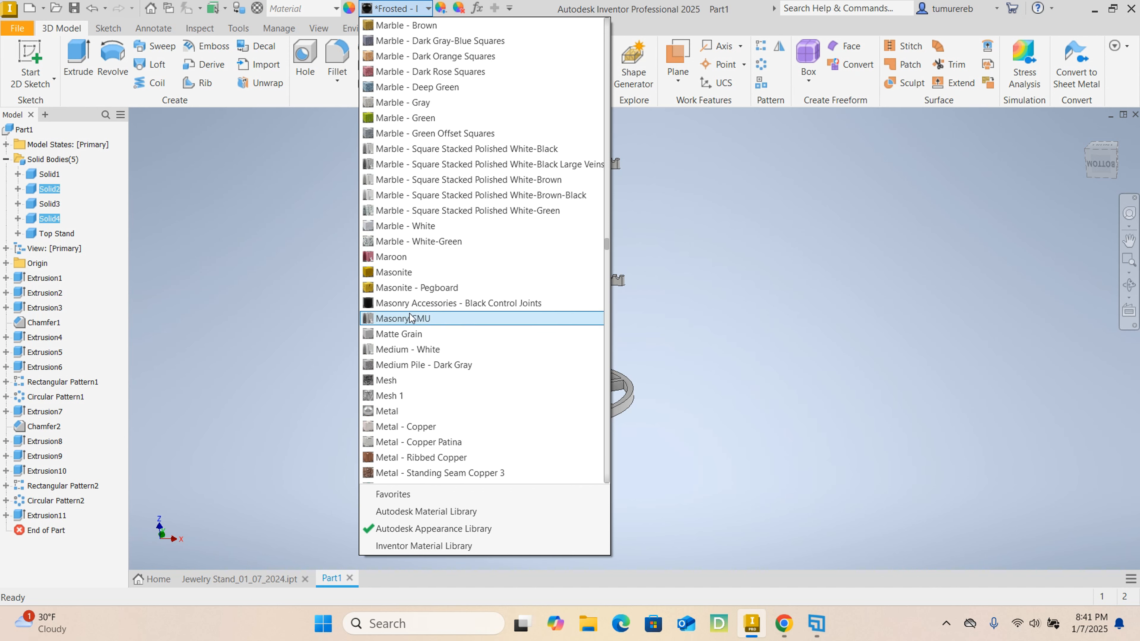
pyautogui.scroll(-15, 403, 310)
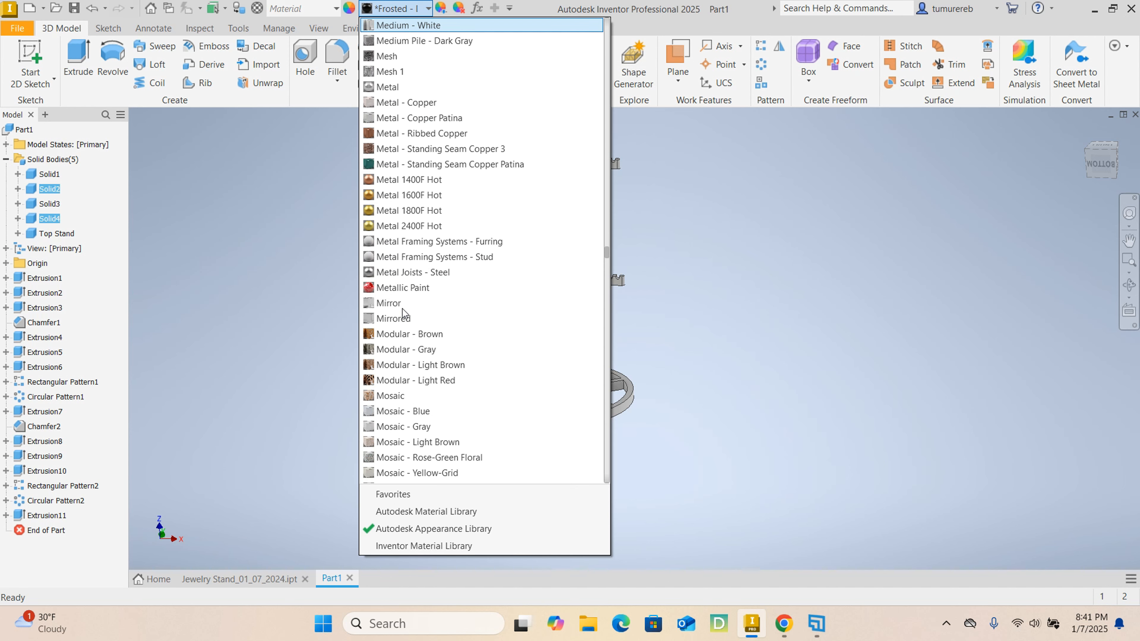
pyautogui.scroll(20, 403, 310)
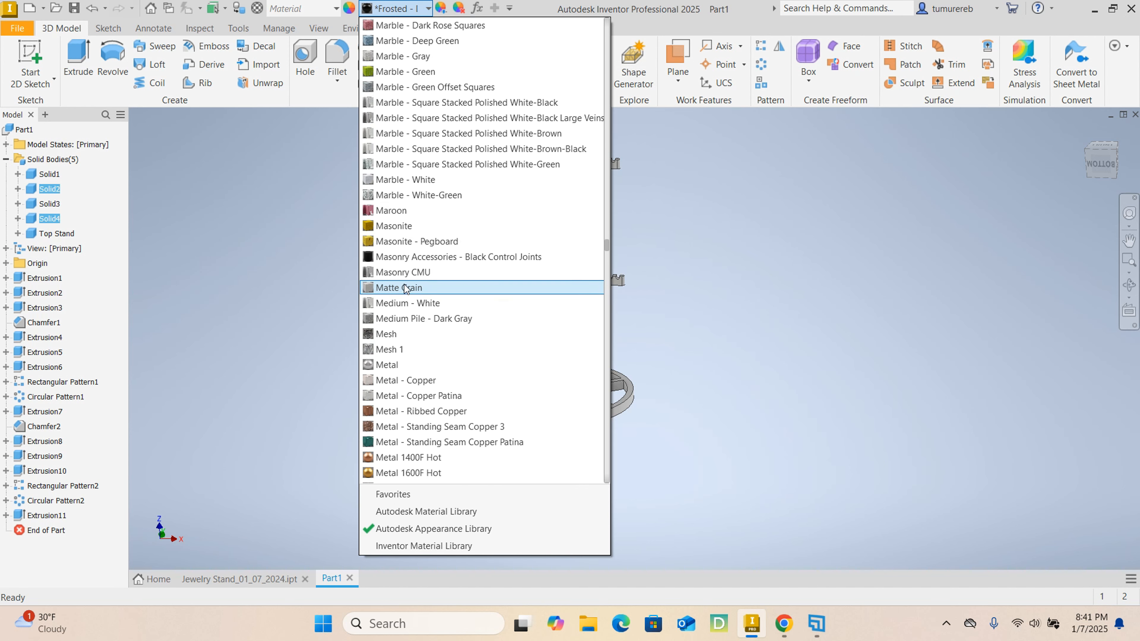
pyautogui.scroll(9, 405, 286)
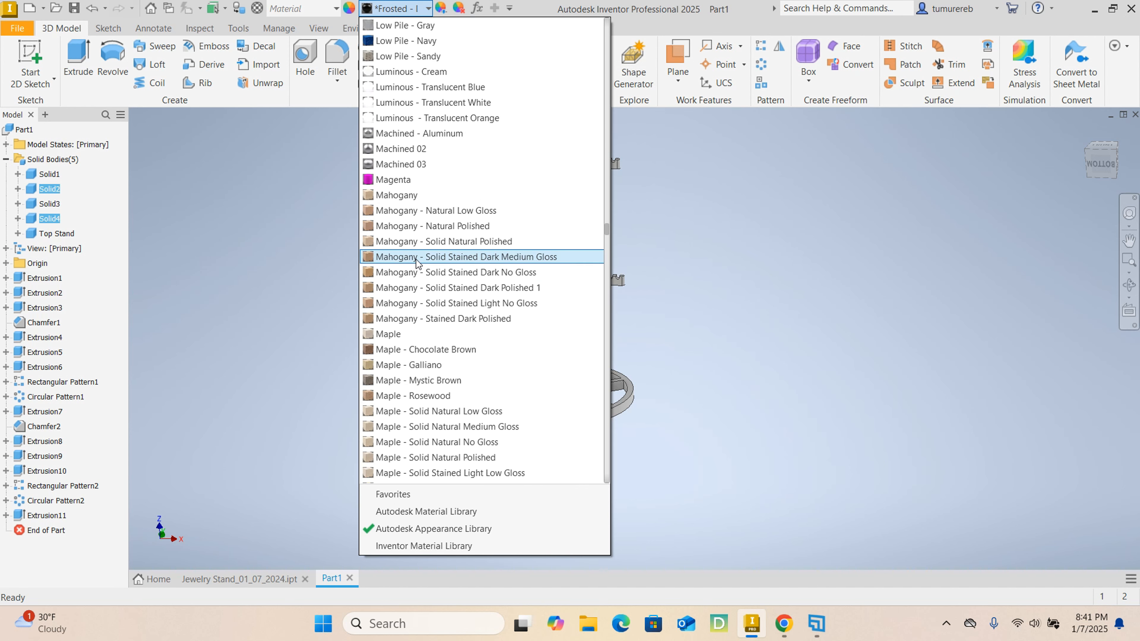
pyautogui.click(410, 118)
pyautogui.scroll(-1, 480, 185)
pyautogui.click(713, 236)
pyautogui.scroll(-5, 573, 241)
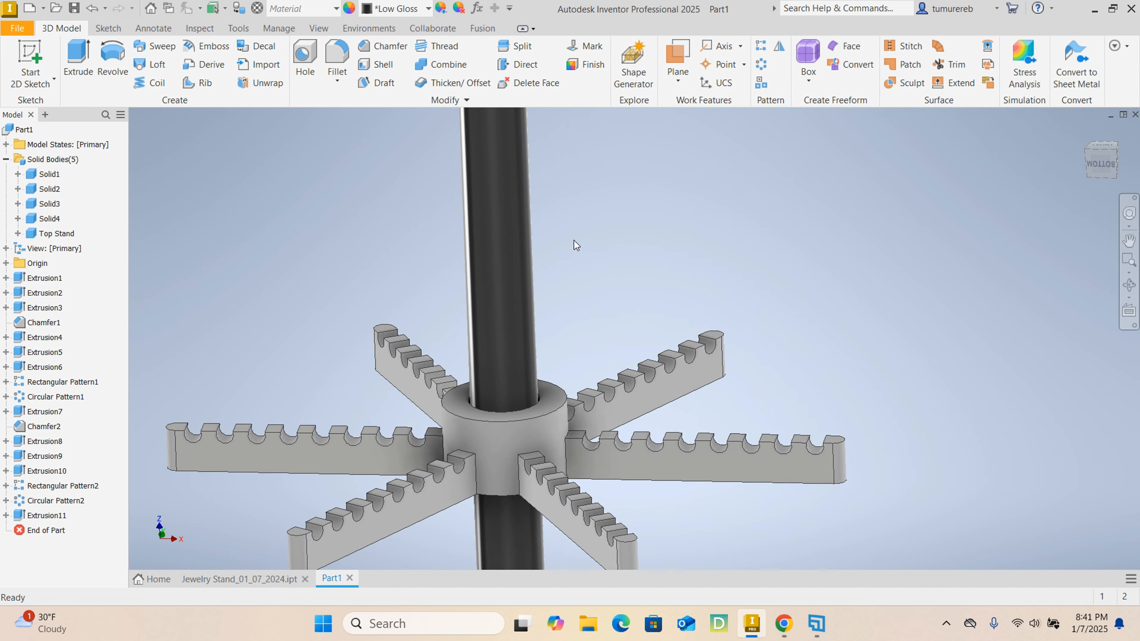
pyautogui.scroll(4, 572, 239)
pyautogui.scroll(-3, 552, 234)
pyautogui.scroll(5, 543, 230)
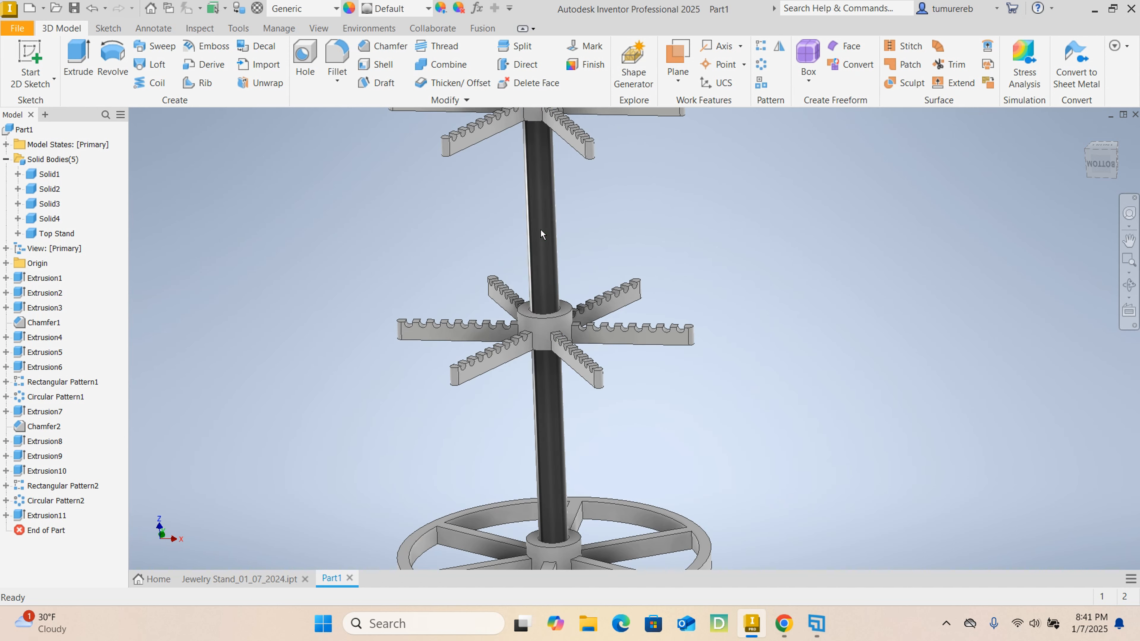
pyautogui.scroll(-3, 545, 230)
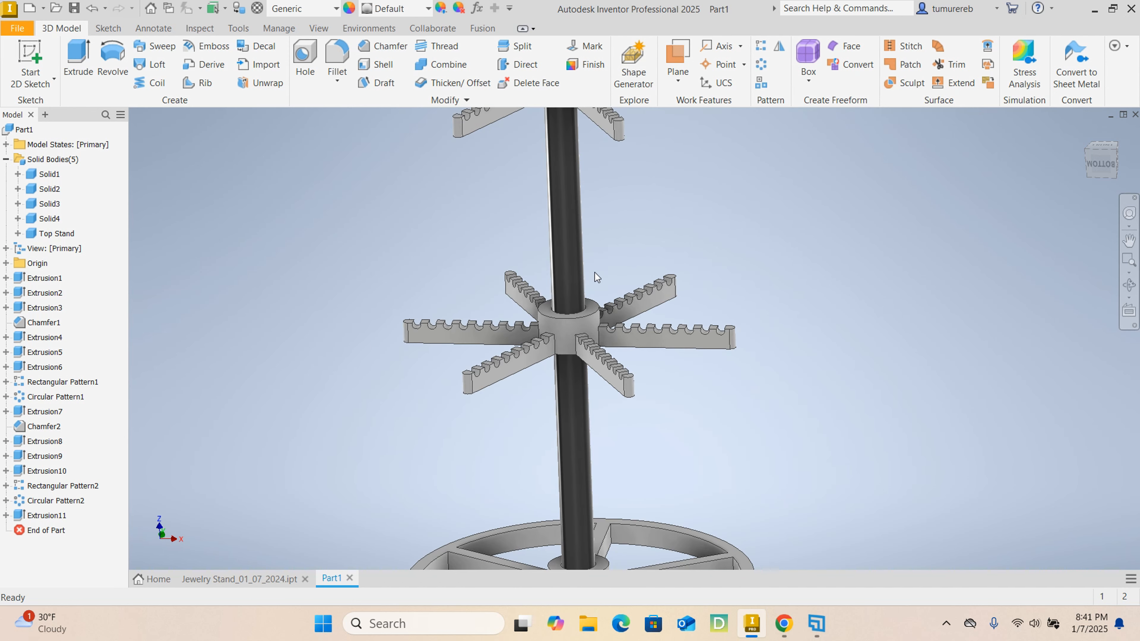
# - Try the Anodized - Red appearance on all five solid bodies, then undo it
pyautogui.scroll(3, 595, 272)
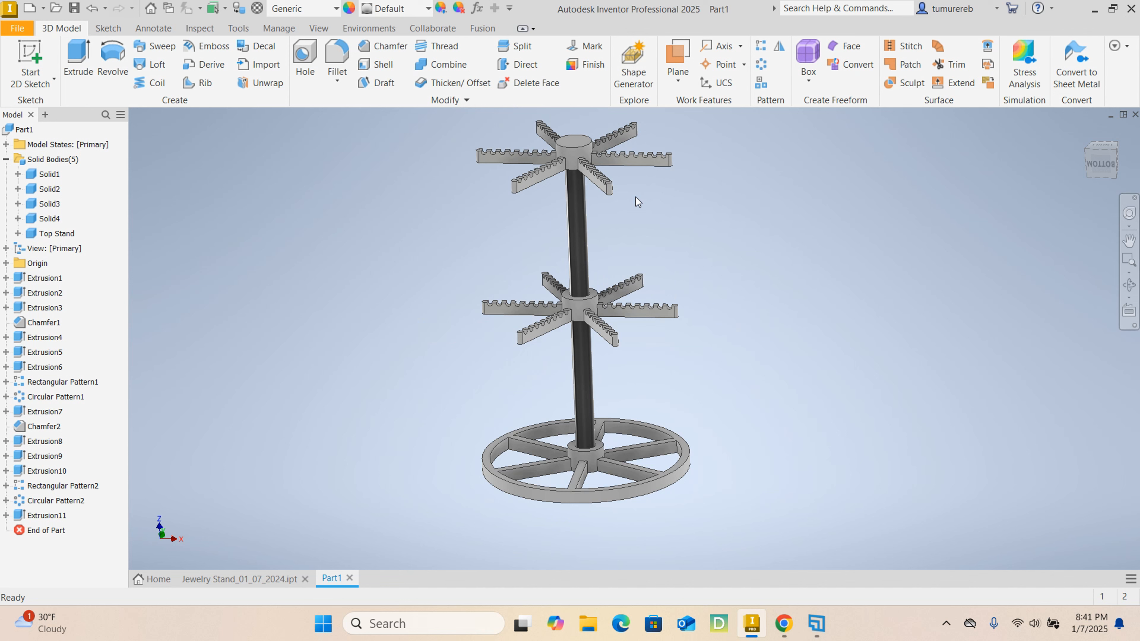
pyautogui.click(50, 175)
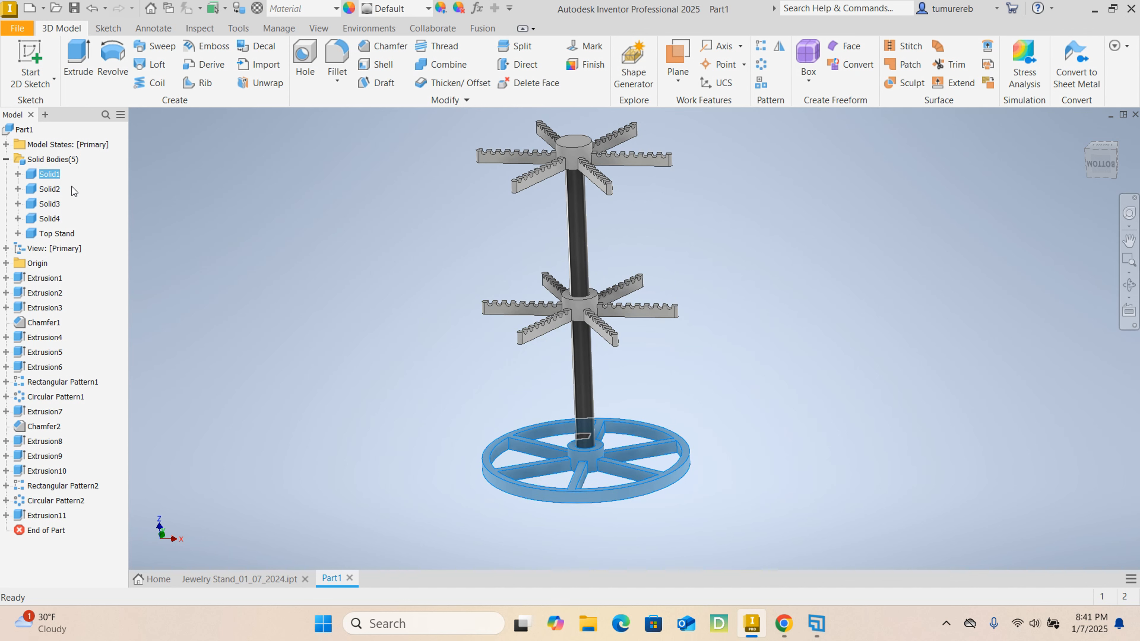
pyautogui.keyDown('shift'); pyautogui.click(50, 204); pyautogui.keyUp('shift')
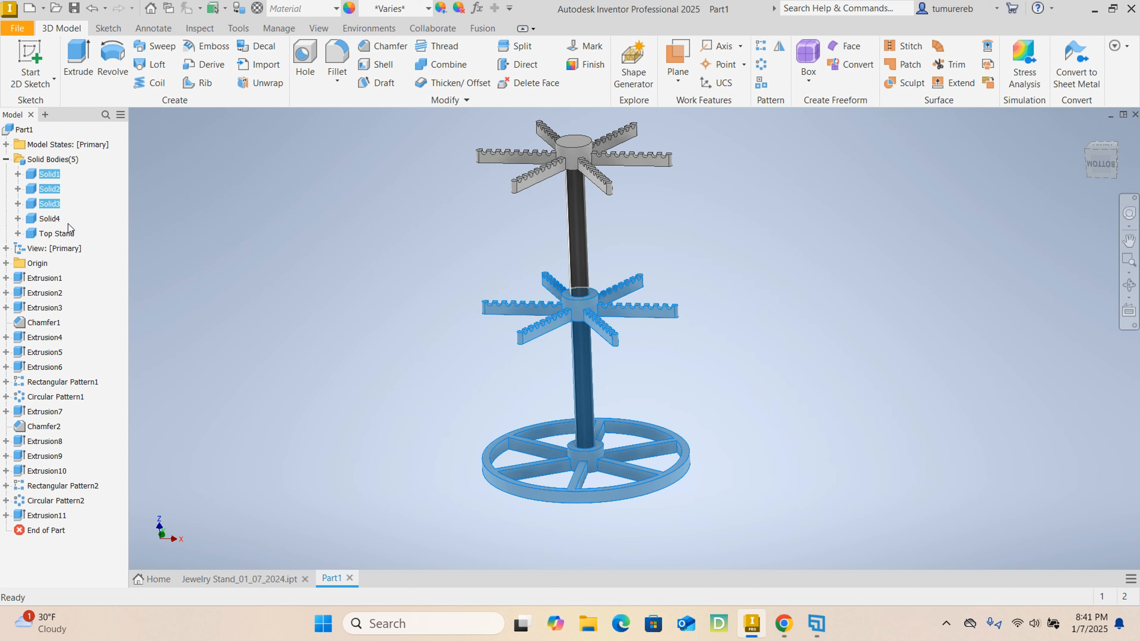
pyautogui.keyDown('shift'); pyautogui.click(63, 233); pyautogui.keyUp('shift')
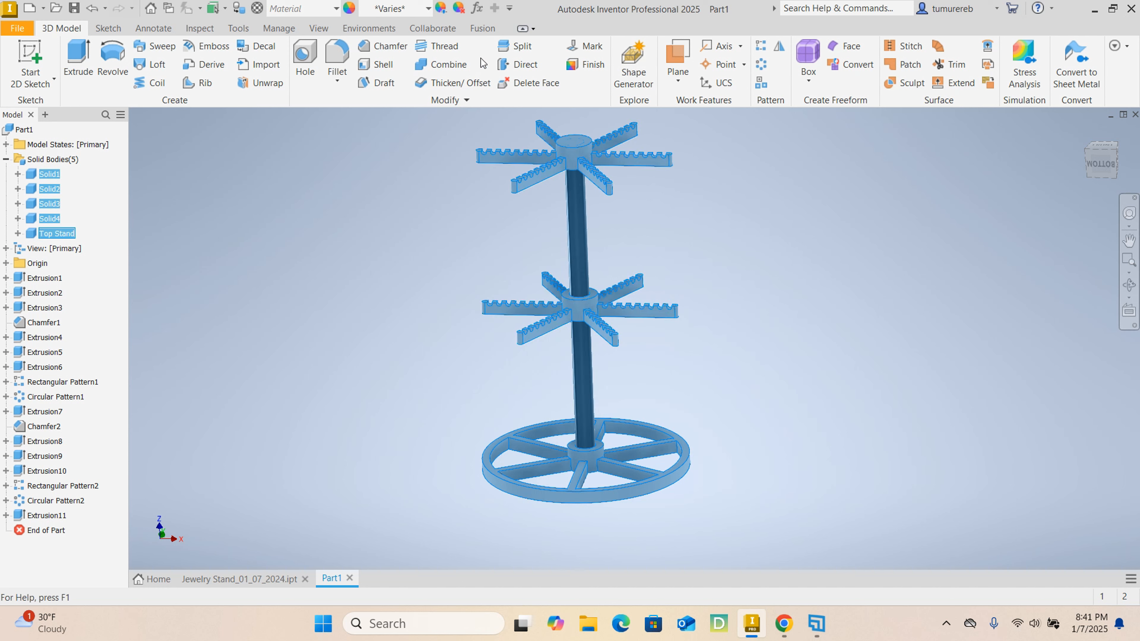
pyautogui.click(428, 9)
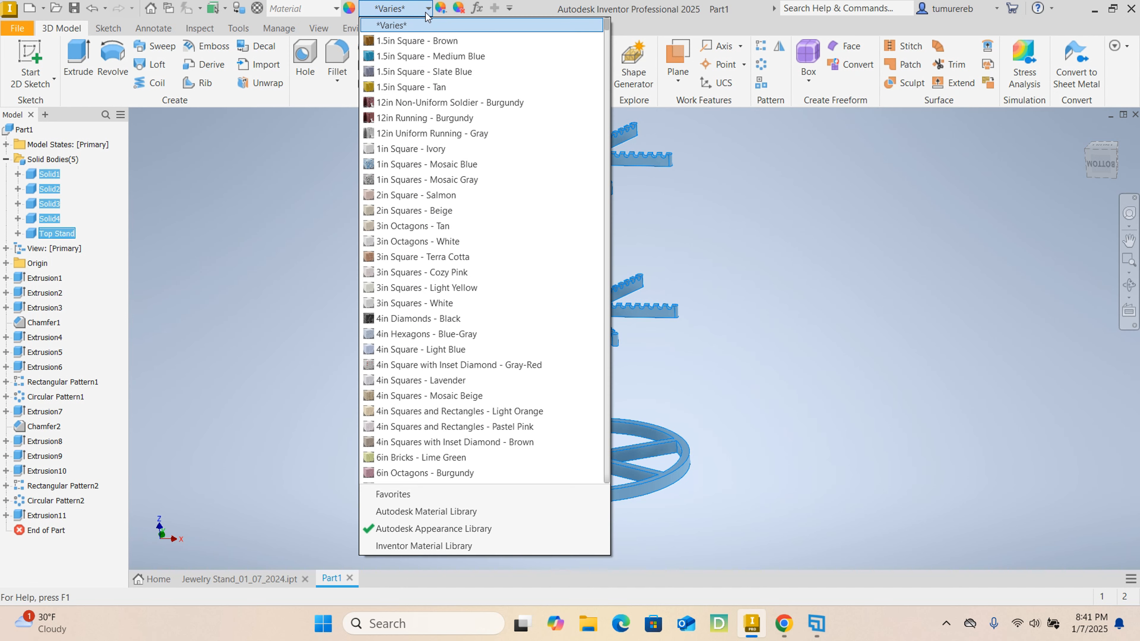
pyautogui.scroll(-12, 437, 305)
pyautogui.scroll(-4, 437, 305)
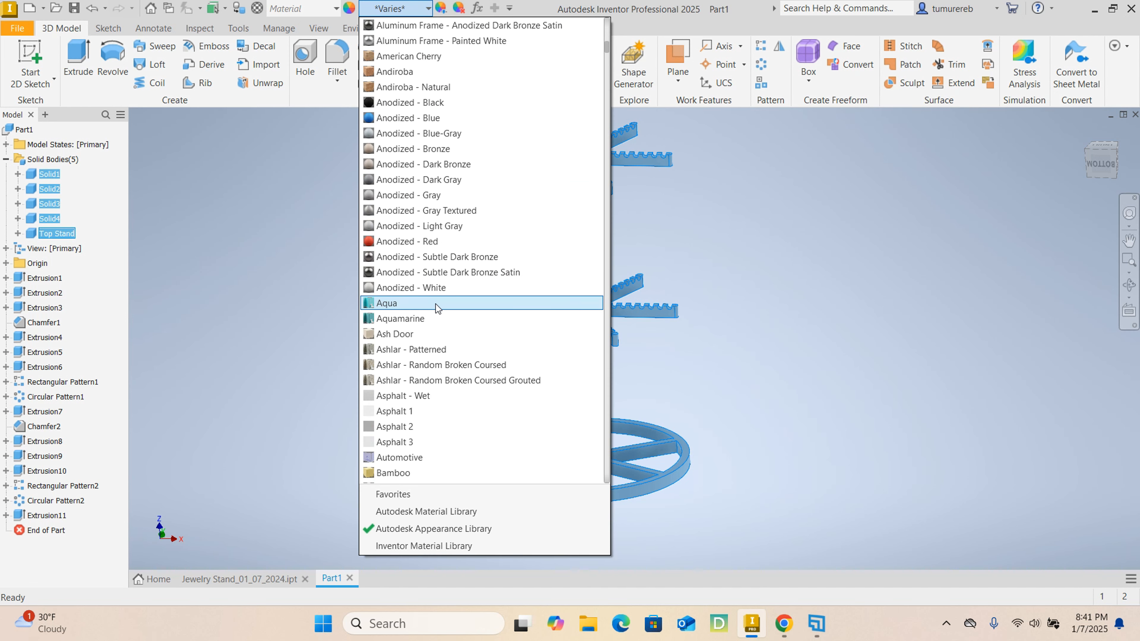
pyautogui.click(404, 244)
pyautogui.click(406, 244)
pyautogui.hotkey('ctrl', 'z')
# - Apply the LED - Red On appearance to the Solid1, Solid3 and Top Stand bodies only
pyautogui.scroll(4, 619, 297)
pyautogui.scroll(-3, 582, 229)
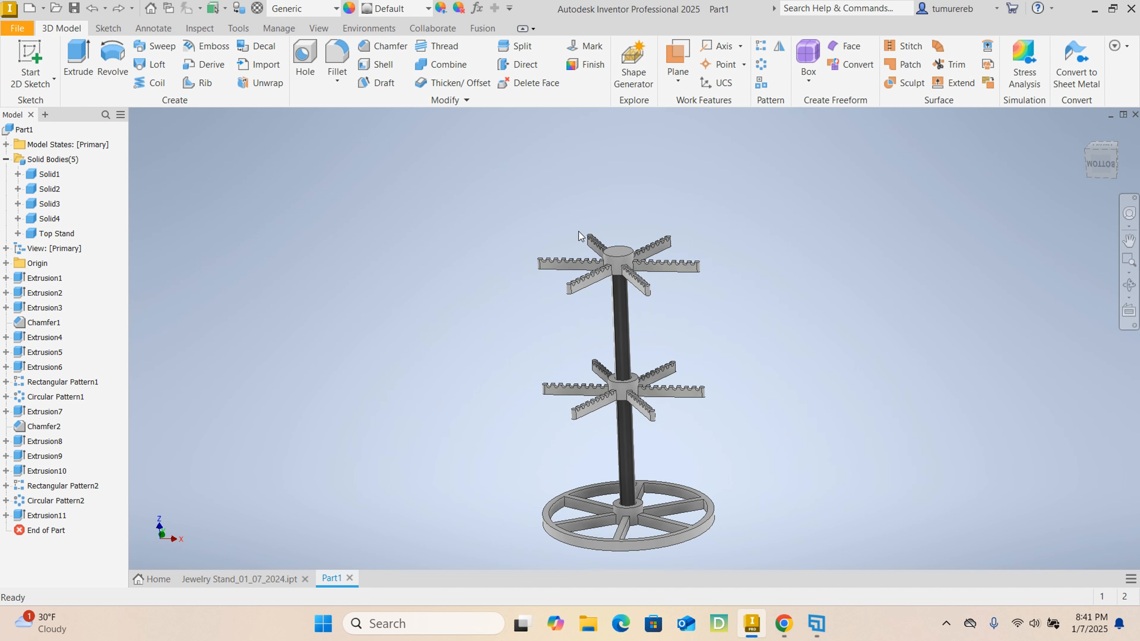
pyautogui.click(49, 175)
pyautogui.keyDown('ctrl'); pyautogui.click(50, 204); pyautogui.keyUp('ctrl')
pyautogui.keyDown('ctrl'); pyautogui.click(56, 233); pyautogui.keyUp('ctrl')
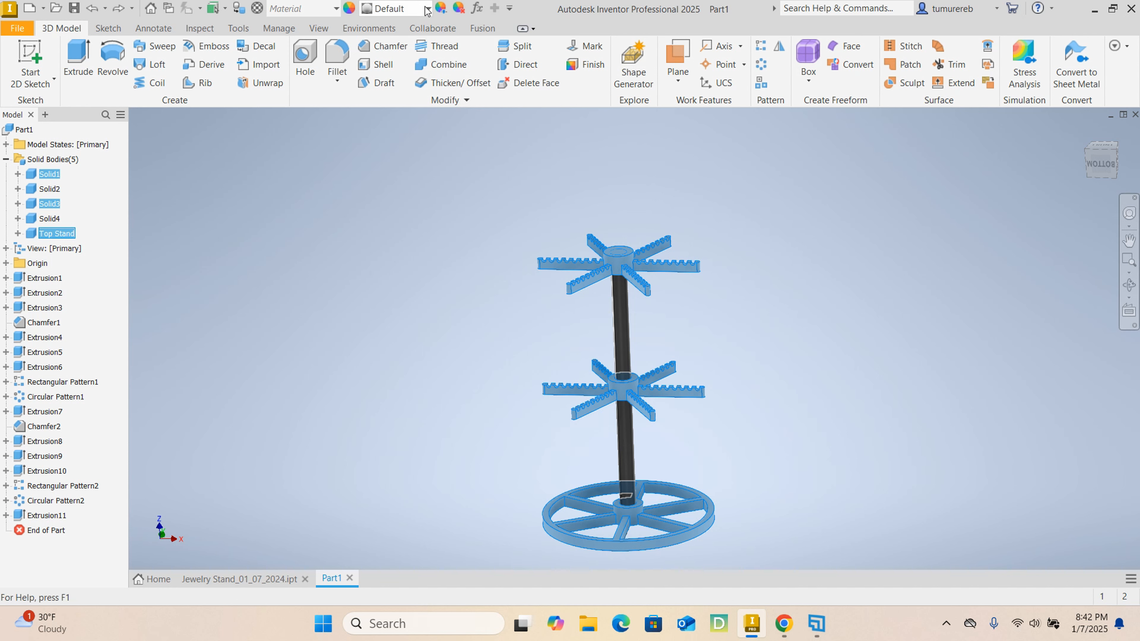
pyautogui.click(427, 10)
pyautogui.scroll(-20, 495, 217)
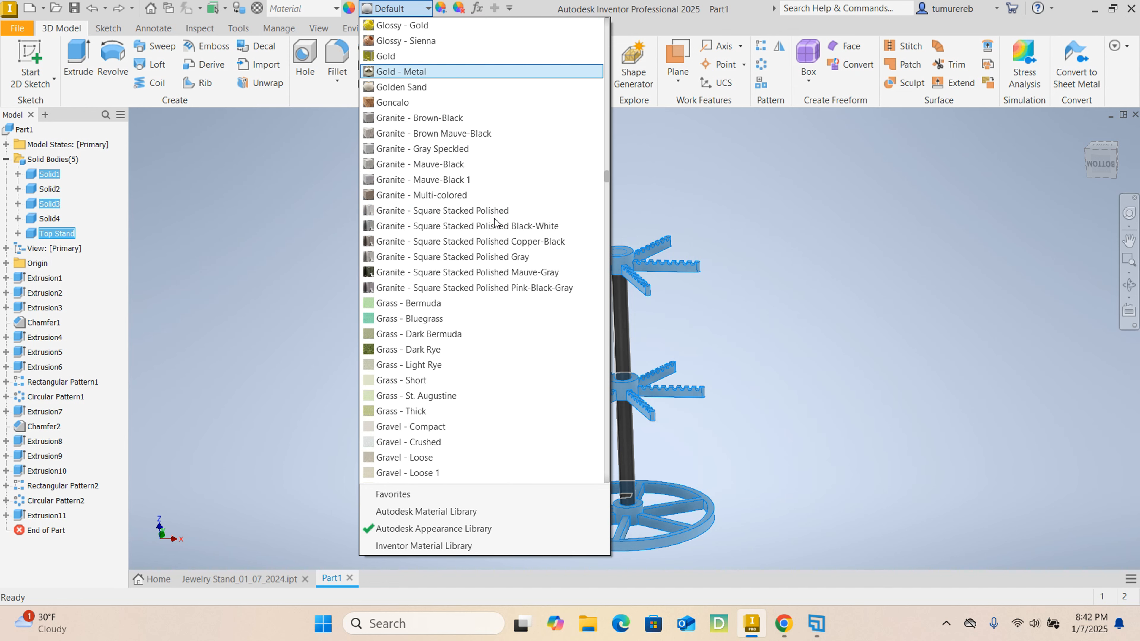
pyautogui.scroll(-20, 493, 217)
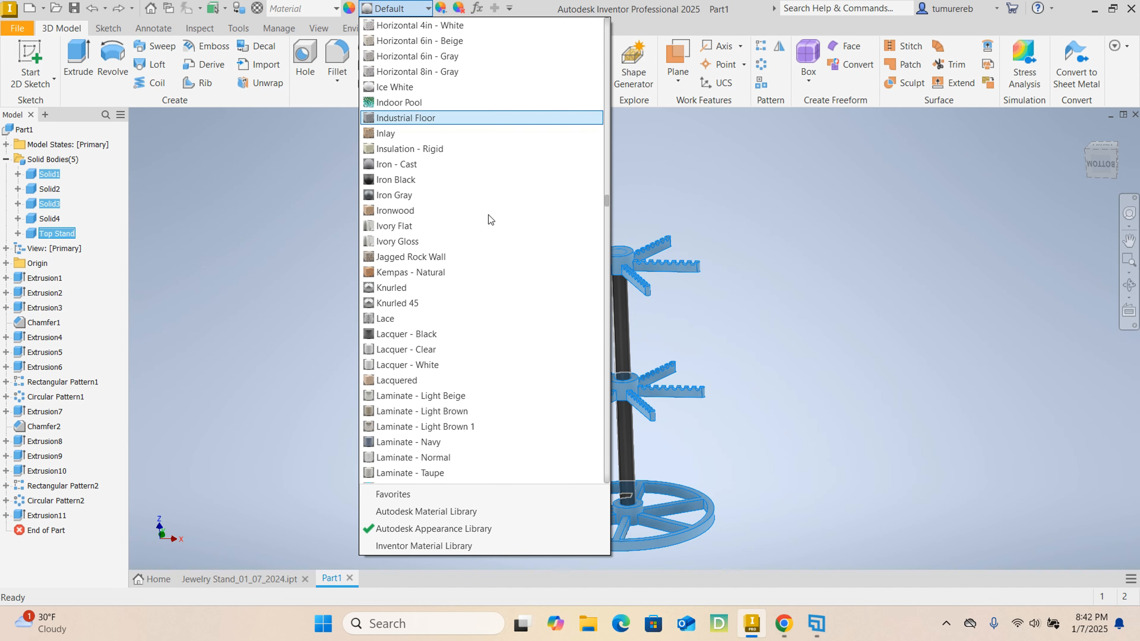
pyautogui.scroll(-4, 488, 215)
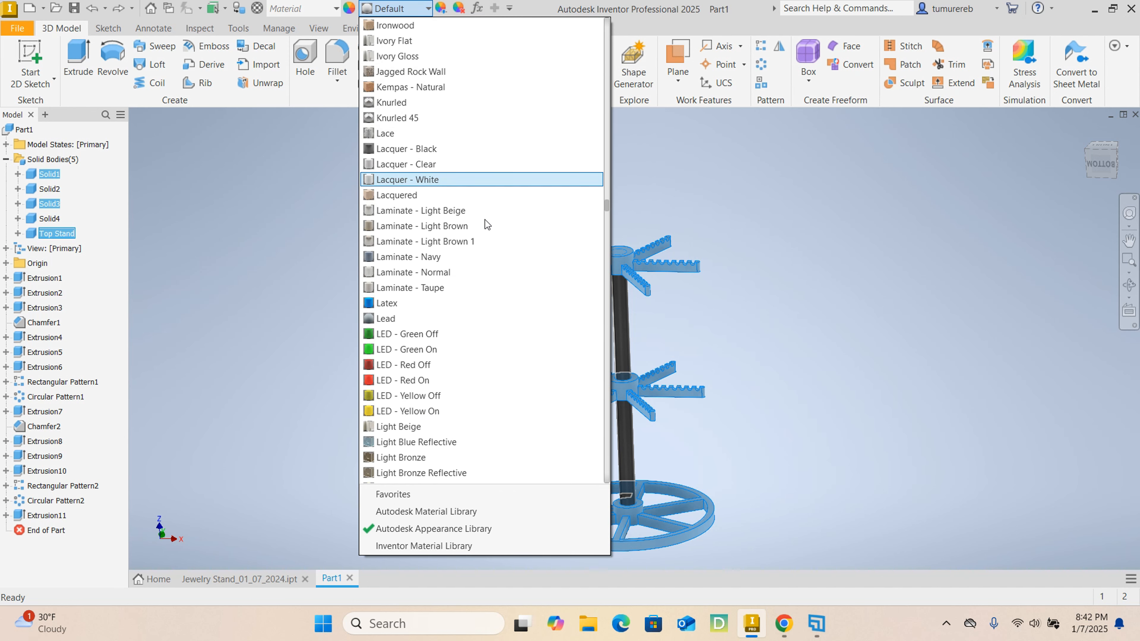
pyautogui.click(399, 380)
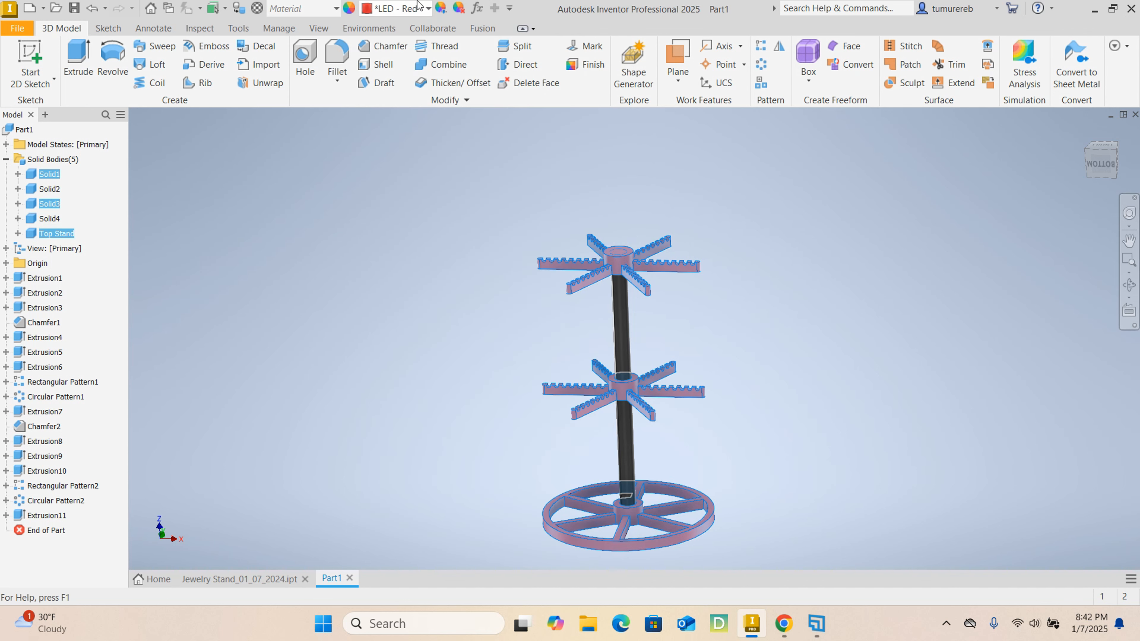
# - Choose another red appearance from the Autodesk Appearance Library for the selected base and arm bodies and clear the selection
pyautogui.click(427, 8)
pyautogui.scroll(-9, 449, 296)
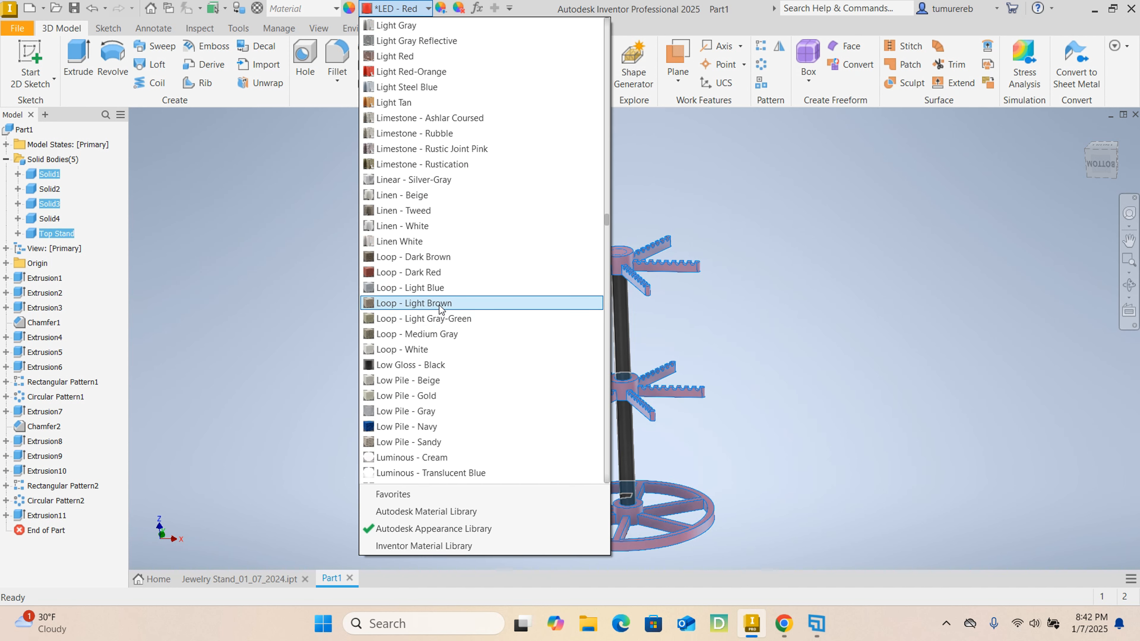
pyautogui.scroll(-10, 436, 303)
pyautogui.click(426, 306)
pyautogui.click(449, 324)
pyautogui.scroll(-2, 656, 469)
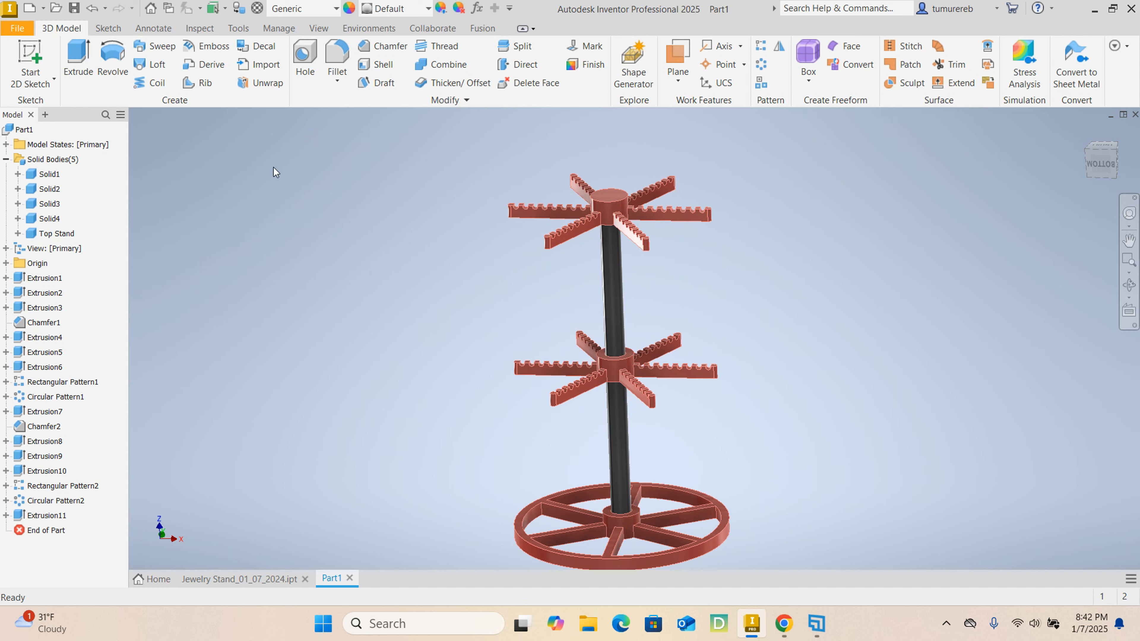
# - Turn on ground reflections for the jewelry stand
pyautogui.moveTo(790, 317); pyautogui.dragTo(729, 318, button='middle')
pyautogui.keyDown('shift'); pyautogui.moveTo(806, 302); pyautogui.dragTo(390, 248, button='middle'); pyautogui.keyUp('shift')
pyautogui.scroll(3, 453, 264)
pyautogui.moveTo(599, 320)
pyautogui.keyDown('shift'); pyautogui.mouseDown(button='middle')
pyautogui.moveTo(577, 319)
pyautogui.moveTo(547, 279)
pyautogui.mouseUp(button='middle'); pyautogui.keyUp('shift')
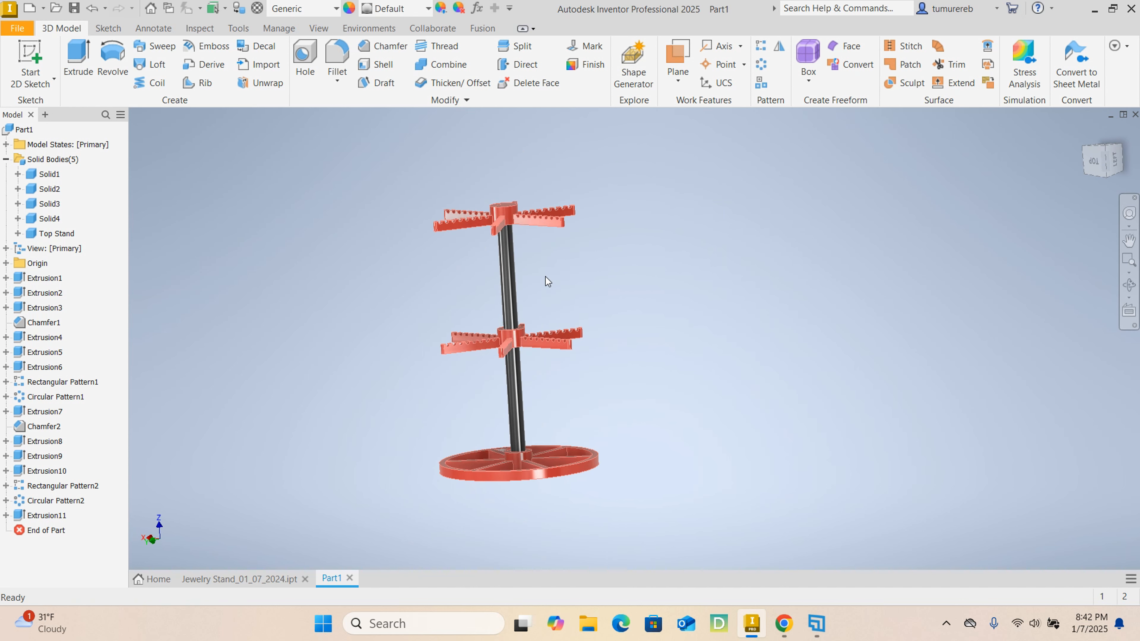
pyautogui.keyDown('shift'); pyautogui.moveTo(665, 274); pyautogui.dragTo(664, 305, button='middle'); pyautogui.keyUp('shift')
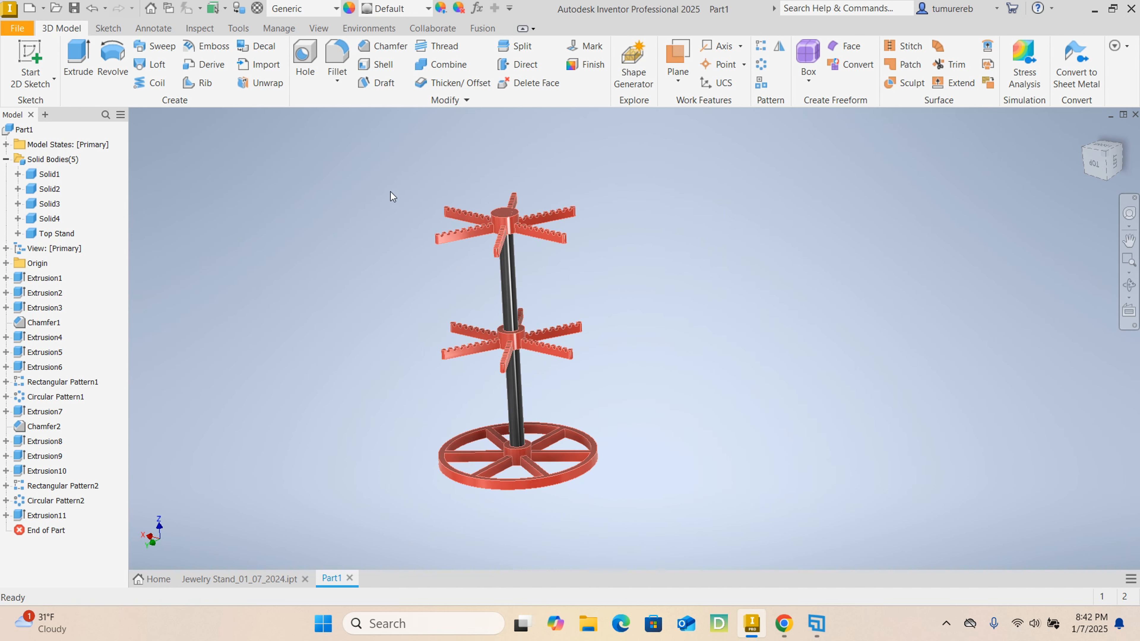
pyautogui.click(318, 29)
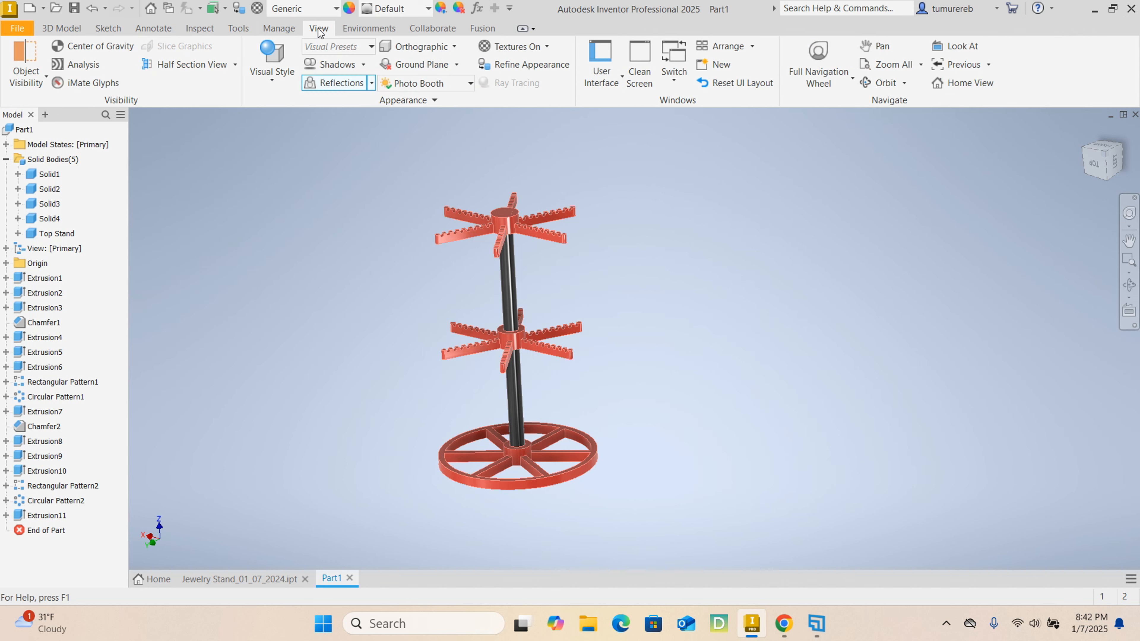
pyautogui.click(371, 89)
pyautogui.click(342, 102)
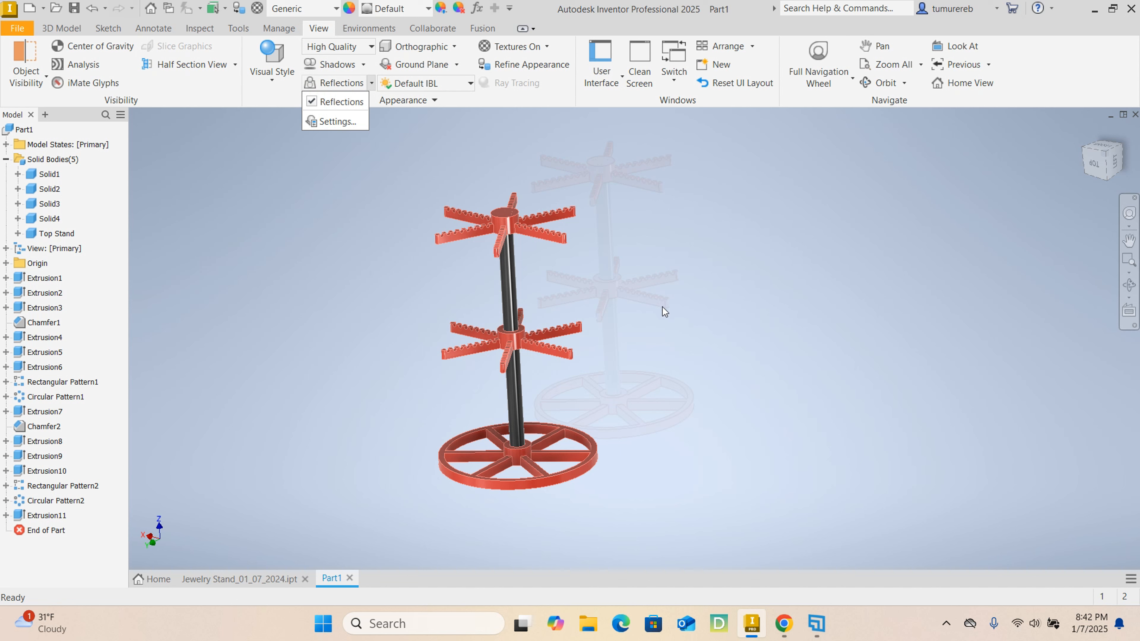
pyautogui.click(388, 244)
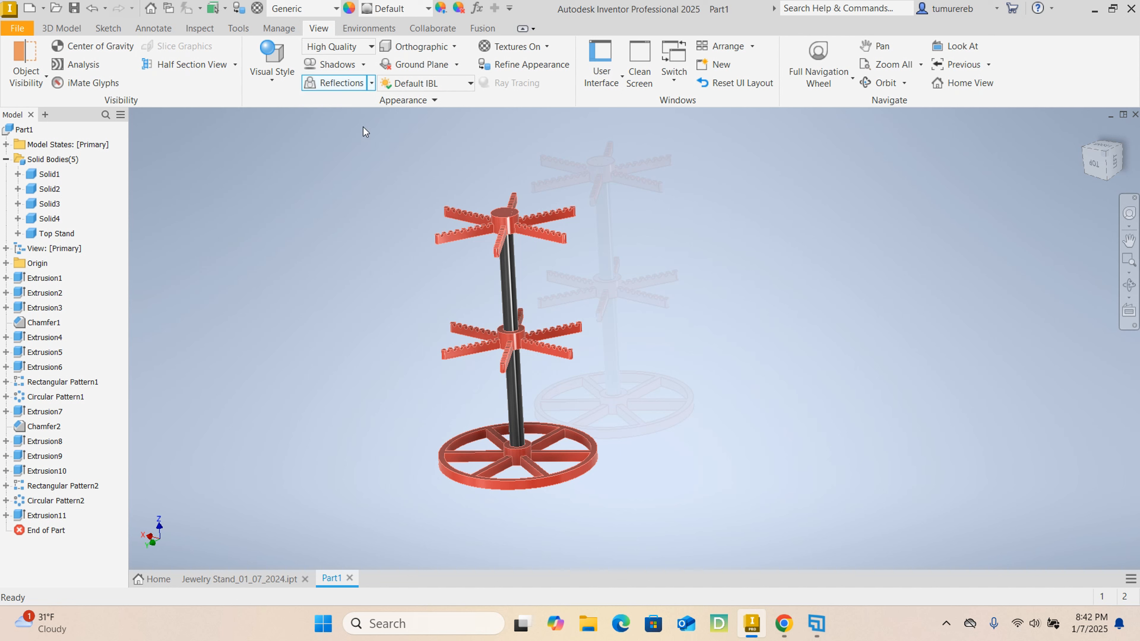
# - Set the lighting style to Cool Light and check how it looks on the stand
pyautogui.keyDown('shift'); pyautogui.moveTo(525, 278); pyautogui.dragTo(545, 257, button='middle'); pyautogui.keyUp('shift')
pyautogui.keyDown('shift'); pyautogui.moveTo(639, 257); pyautogui.dragTo(434, 186, button='middle'); pyautogui.keyUp('shift')
pyautogui.click(470, 83)
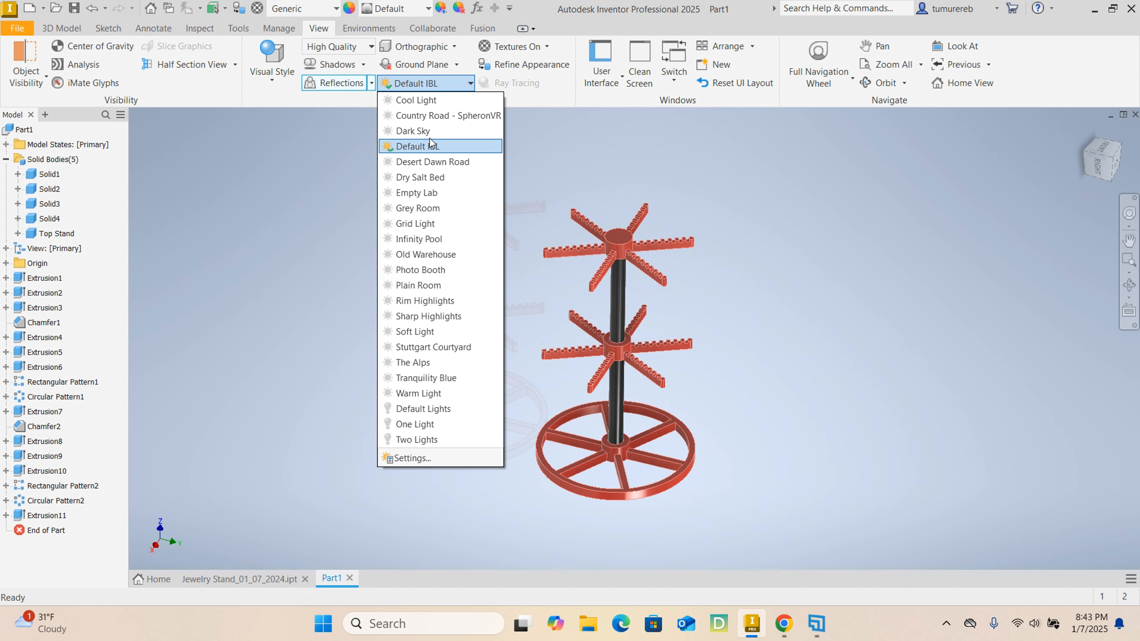
pyautogui.click(429, 102)
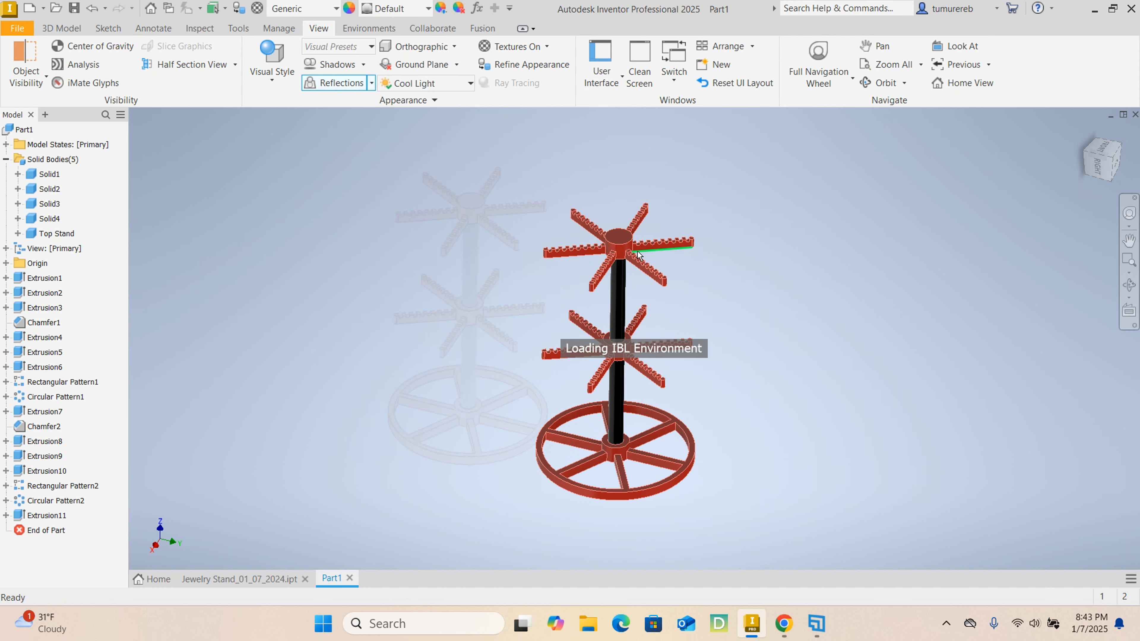
pyautogui.scroll(-7, 589, 258)
pyautogui.scroll(4, 583, 256)
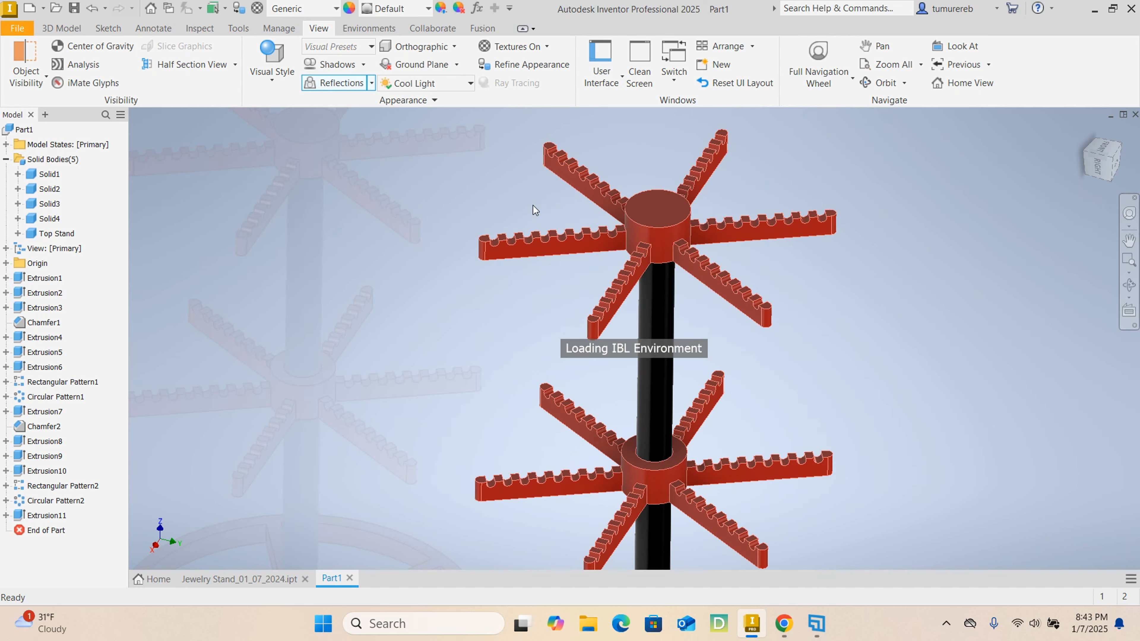
# - Set the lighting style to Photo Booth and check its effect on the stand
pyautogui.click(468, 86)
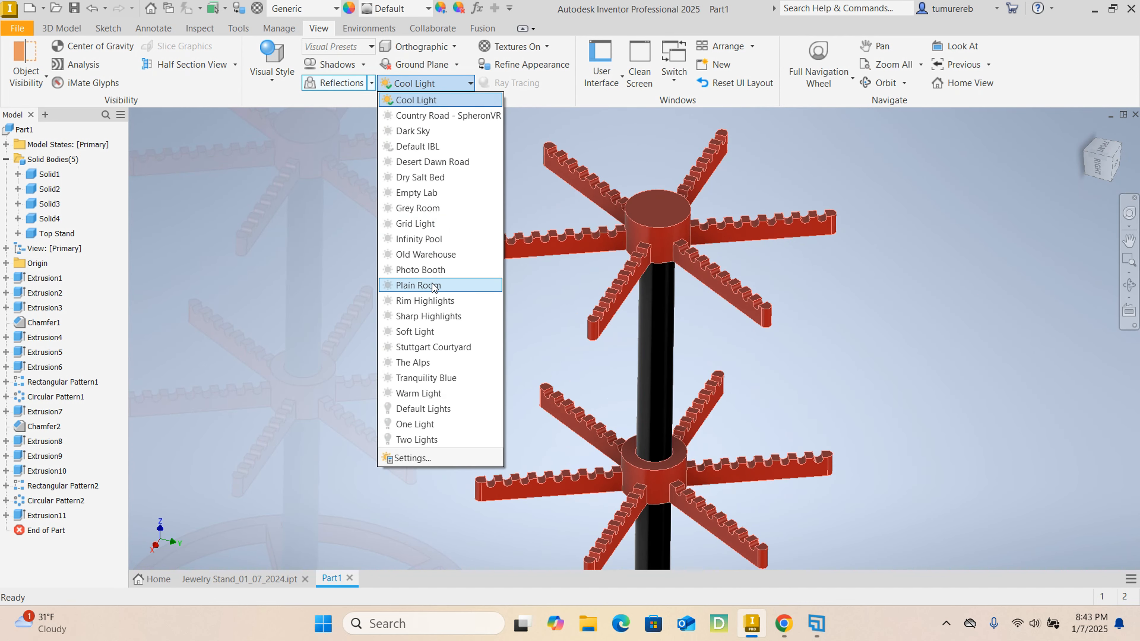
pyautogui.click(427, 272)
pyautogui.scroll(5, 612, 296)
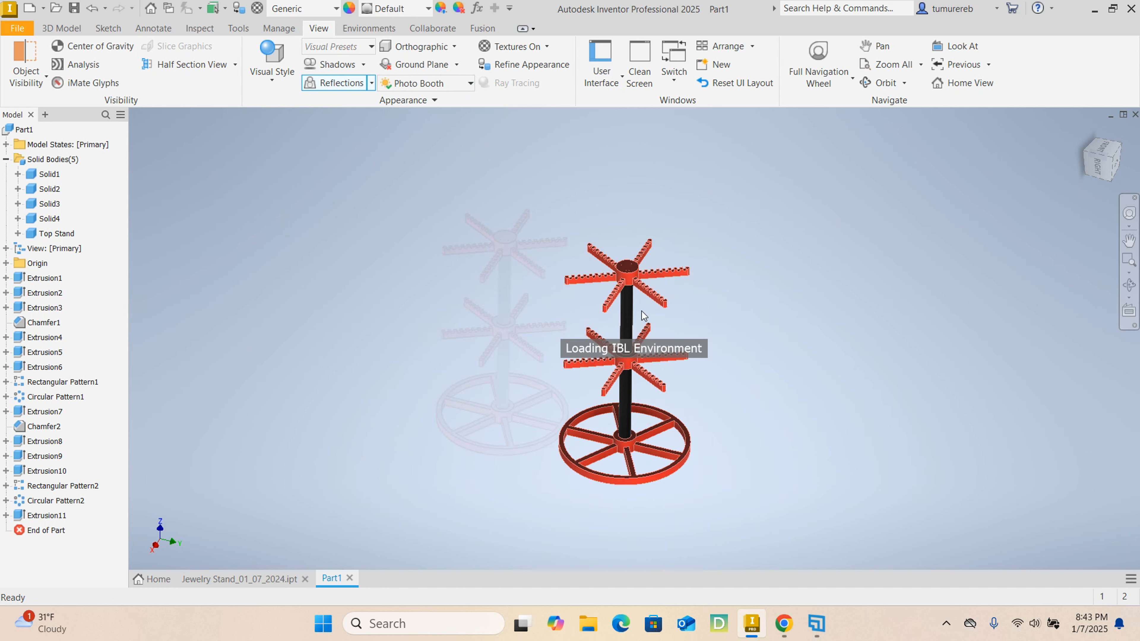
pyautogui.scroll(-5, 637, 306)
pyautogui.scroll(2, 631, 294)
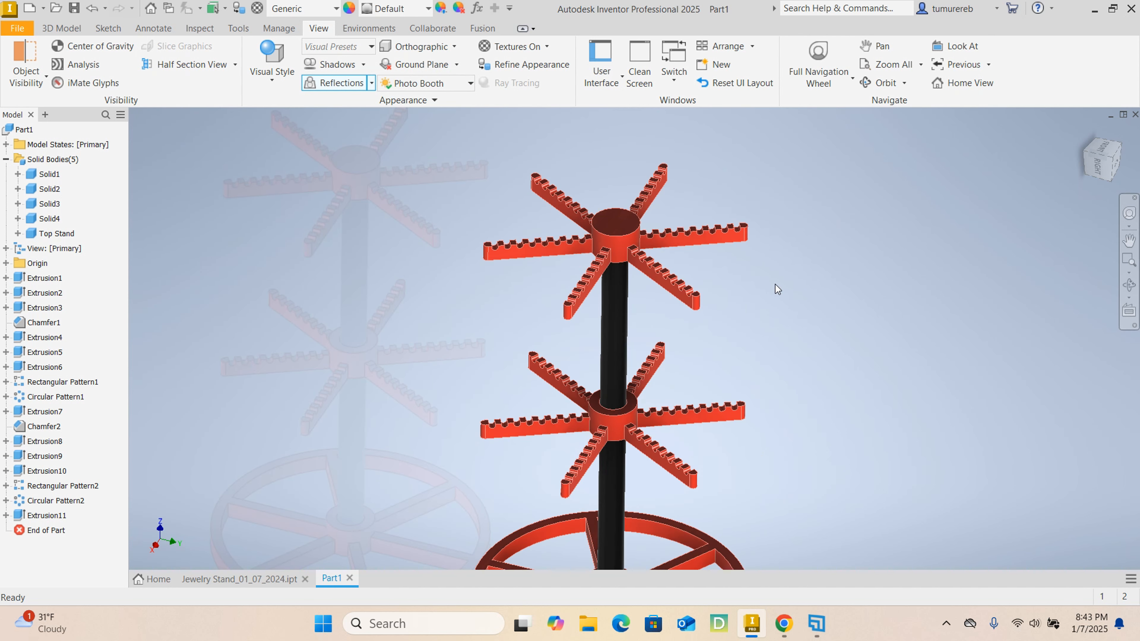
pyautogui.scroll(3, 778, 289)
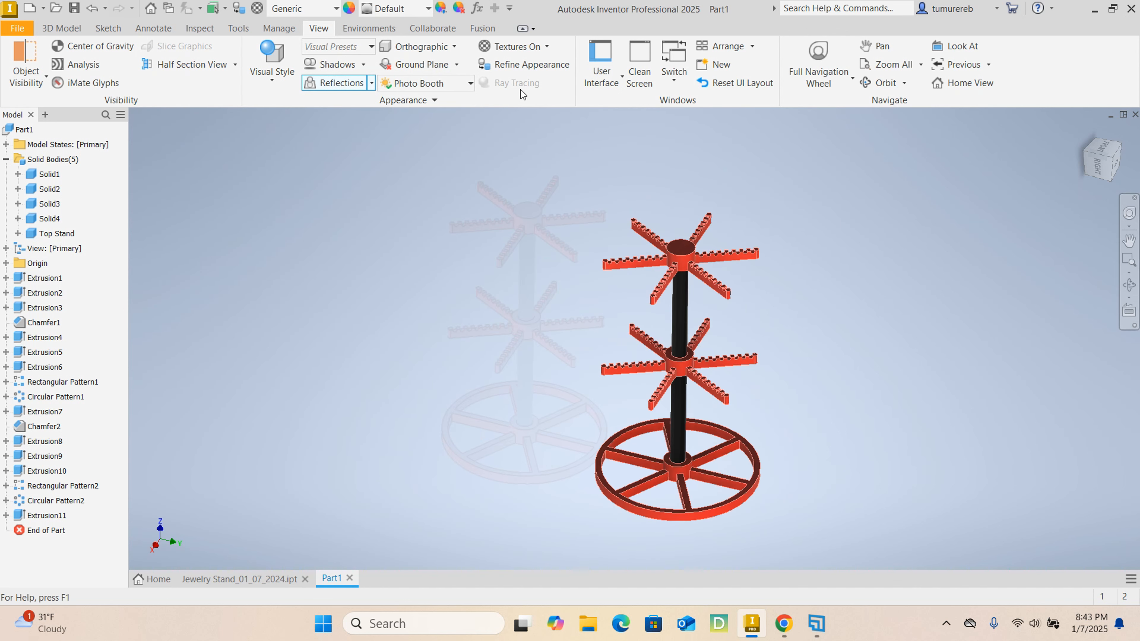
# - Switch to the Realistic visual style and enable ray tracing at High quality
pyautogui.click(268, 85)
pyautogui.click(278, 104)
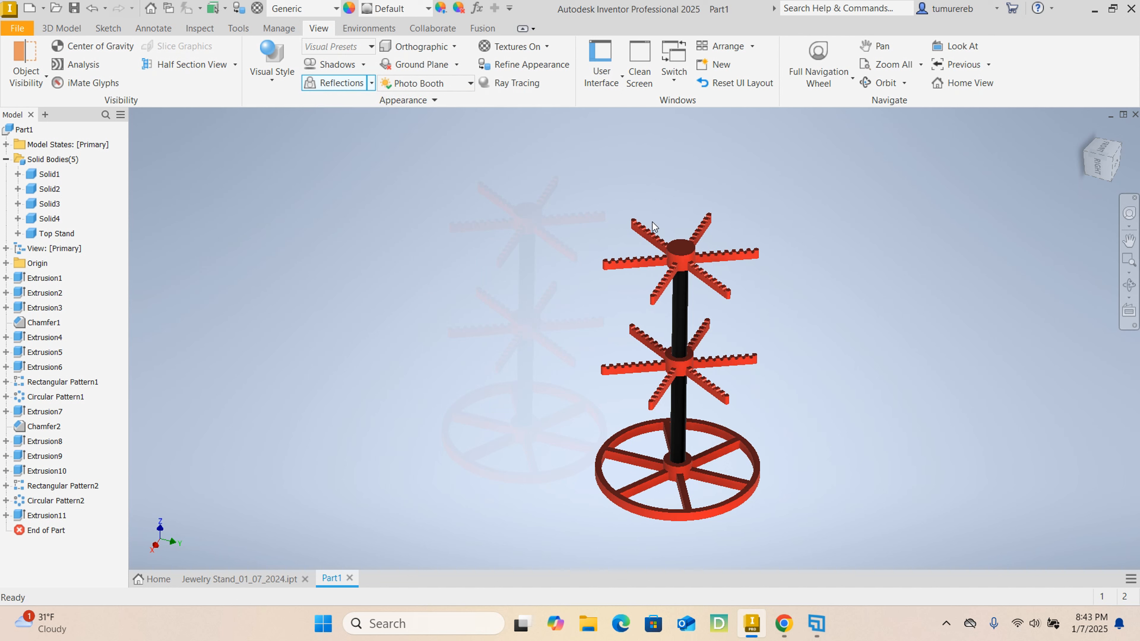
pyautogui.click(522, 88)
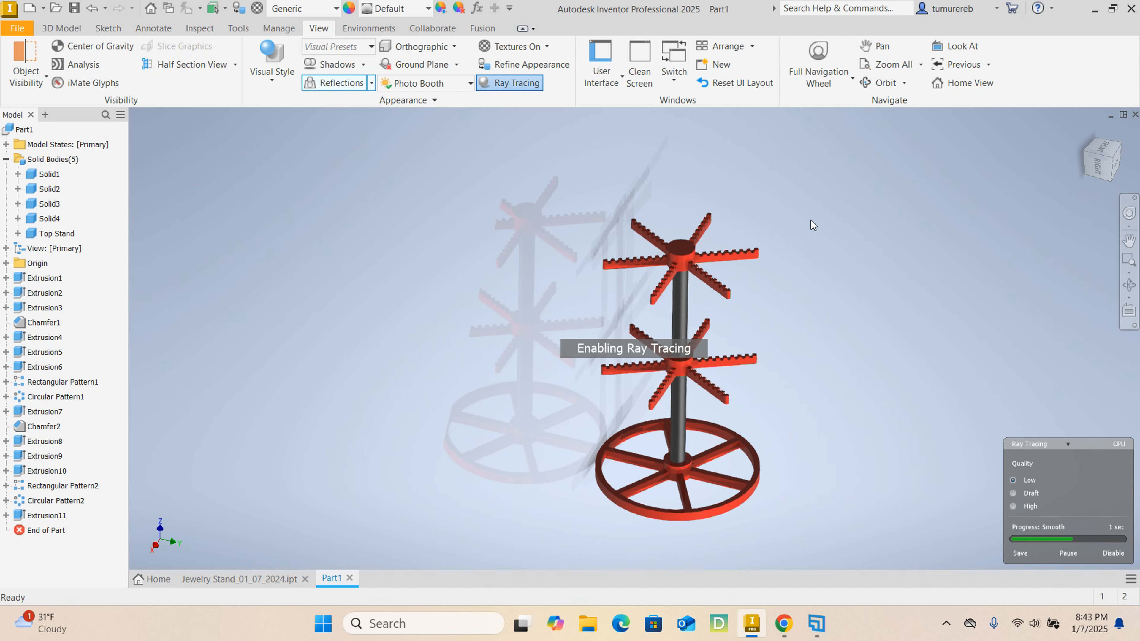
pyautogui.click(1015, 507)
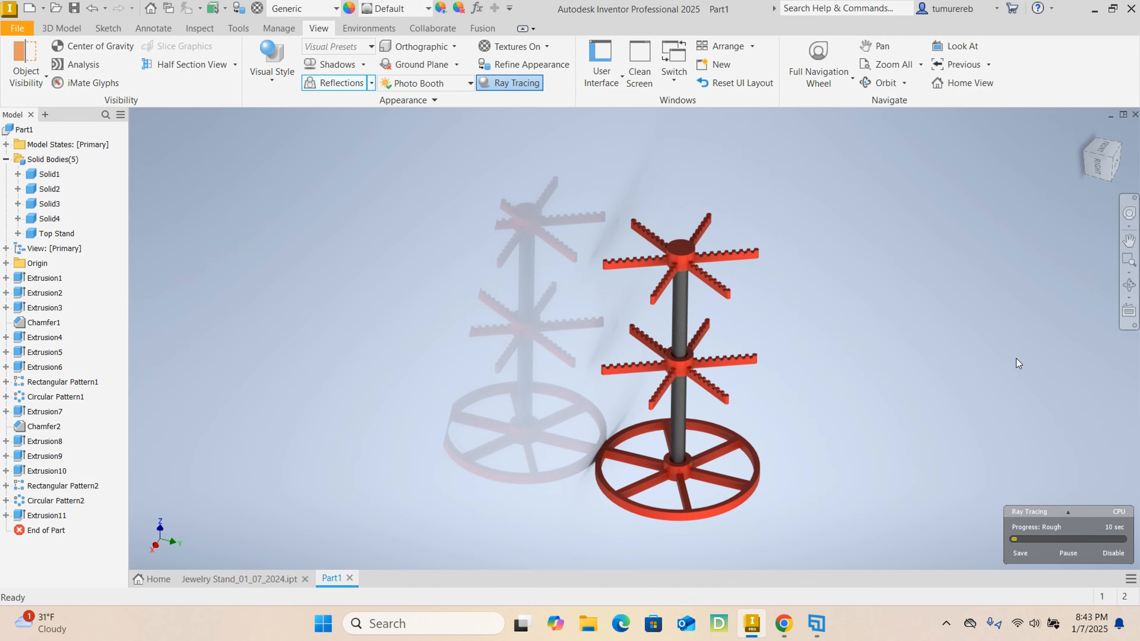
# - Inspect the ray-traced arms up close and disable ray tracing
pyautogui.scroll(5, 650, 237)
pyautogui.scroll(-3, 640, 238)
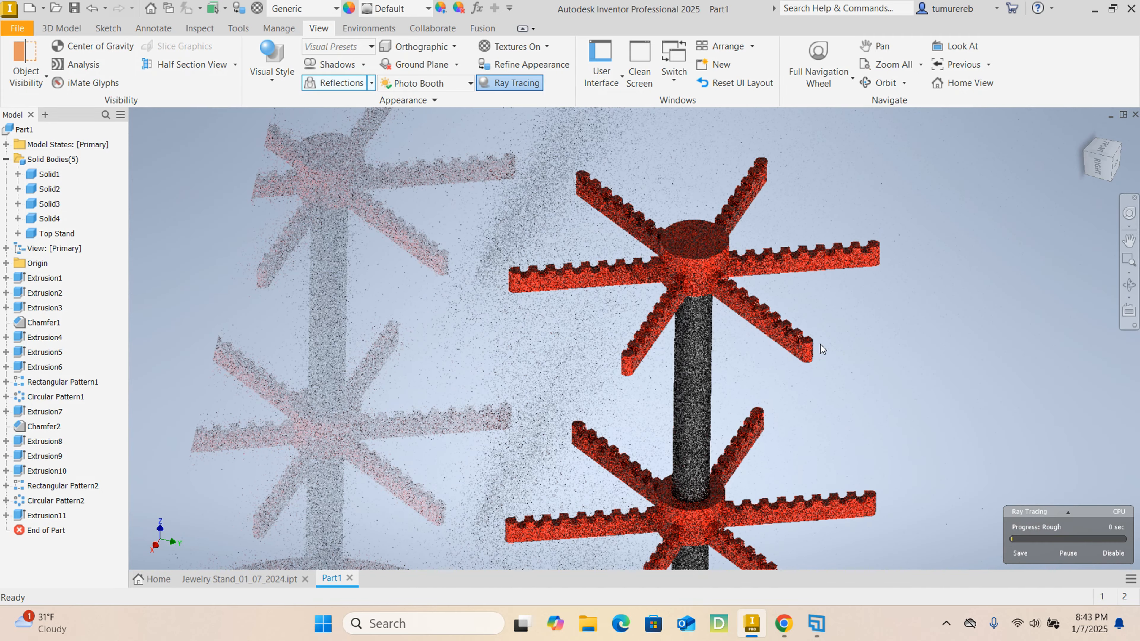
pyautogui.click(1113, 553)
pyautogui.scroll(-5, 892, 425)
pyautogui.scroll(3, 792, 357)
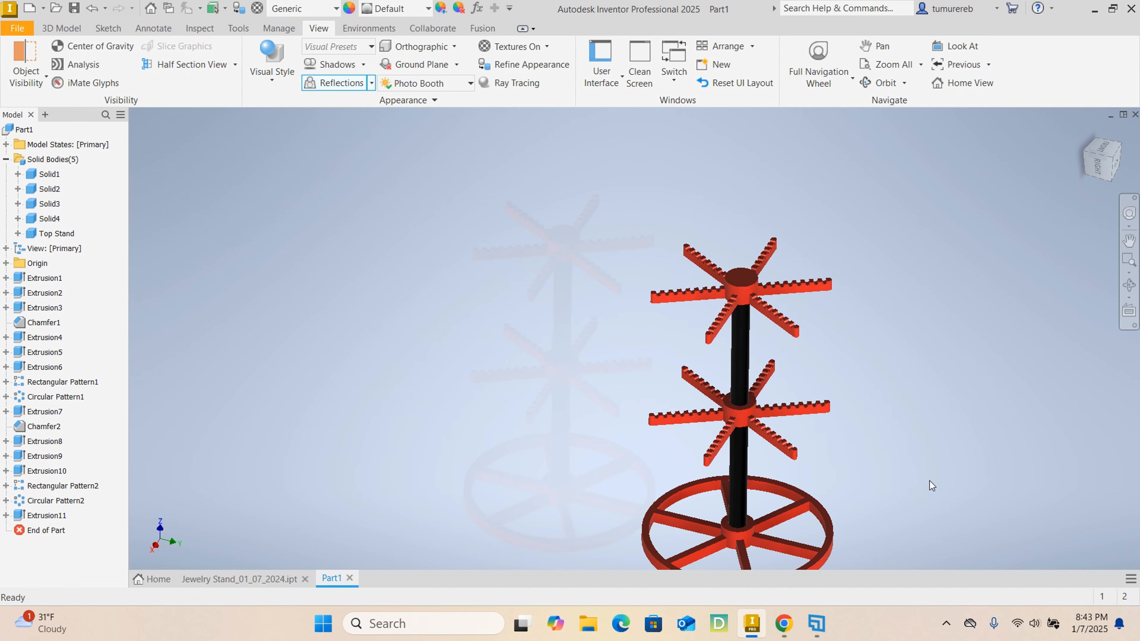
# - Examine the colored stand from all sides, including the underside of the base, the notched arms and the top hub
pyautogui.keyDown('shift'); pyautogui.moveTo(873, 428); pyautogui.dragTo(851, 407, button='middle'); pyautogui.keyUp('shift')
pyautogui.scroll(6, 749, 389)
pyautogui.scroll(-3, 709, 387)
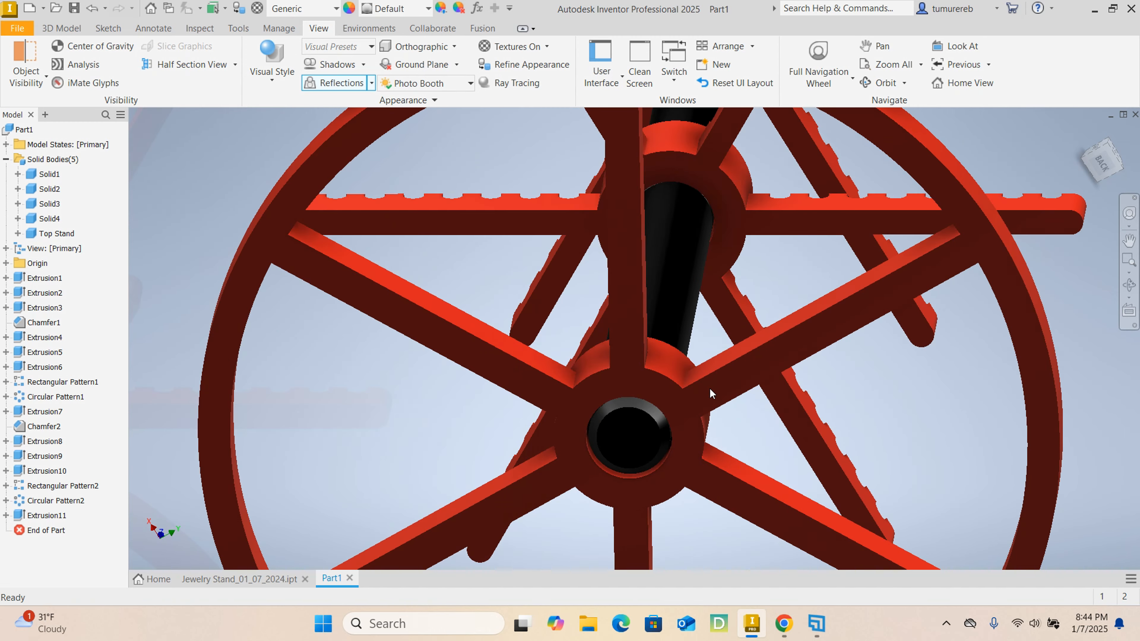
pyautogui.keyDown('shift'); pyautogui.moveTo(763, 359); pyautogui.dragTo(694, 322, button='middle'); pyautogui.keyUp('shift')
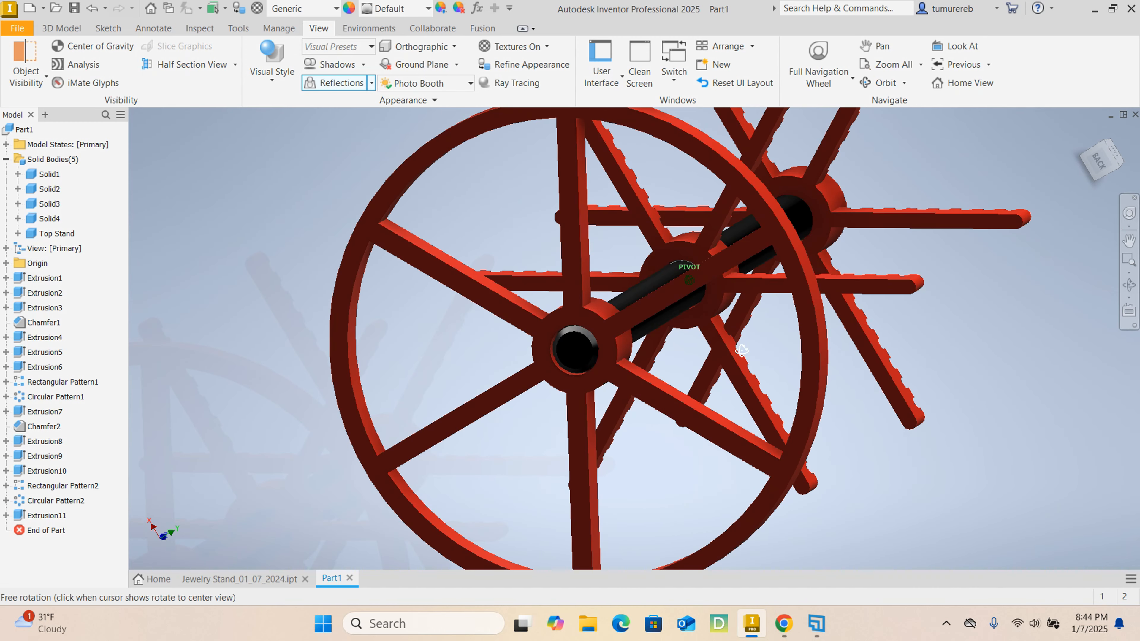
pyautogui.scroll(3, 690, 314)
pyautogui.scroll(-5, 691, 314)
pyautogui.keyDown('shift'); pyautogui.moveTo(808, 382); pyautogui.dragTo(846, 494, button='middle'); pyautogui.keyUp('shift')
pyautogui.keyDown('shift'); pyautogui.moveTo(883, 451); pyautogui.dragTo(886, 498, button='middle'); pyautogui.keyUp('shift')
pyautogui.scroll(-5, 795, 421)
pyautogui.scroll(5, 801, 339)
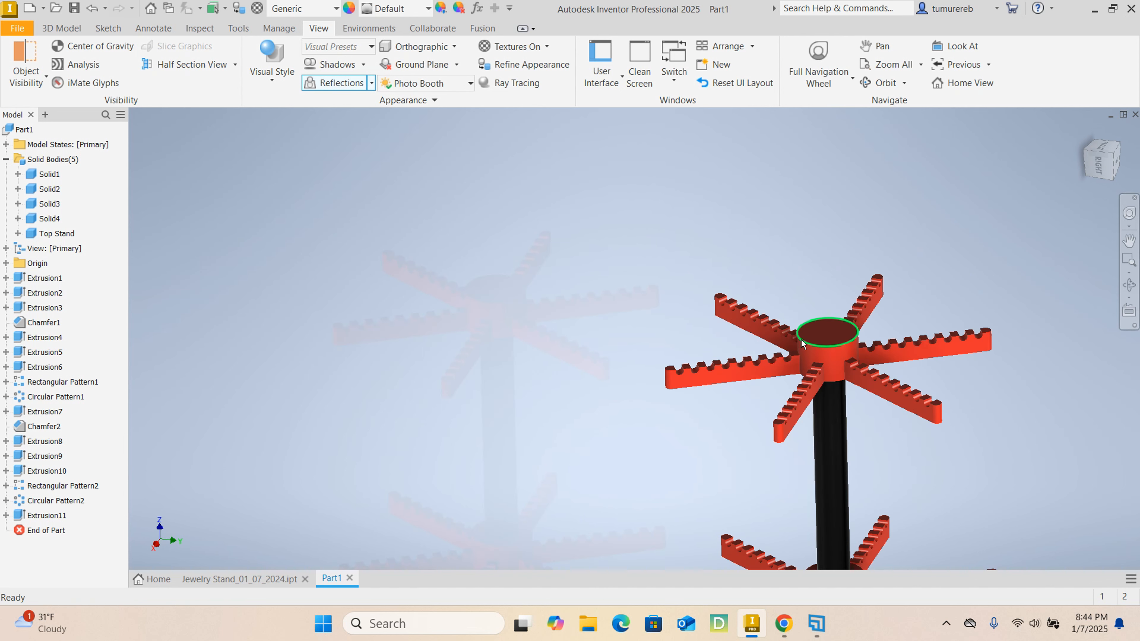
pyautogui.scroll(-5, 882, 399)
pyautogui.scroll(1, 822, 392)
pyautogui.keyDown('shift'); pyautogui.moveTo(822, 392); pyautogui.dragTo(735, 353, button='middle'); pyautogui.keyUp('shift')
pyautogui.scroll(5, 745, 290)
pyautogui.scroll(-4, 744, 291)
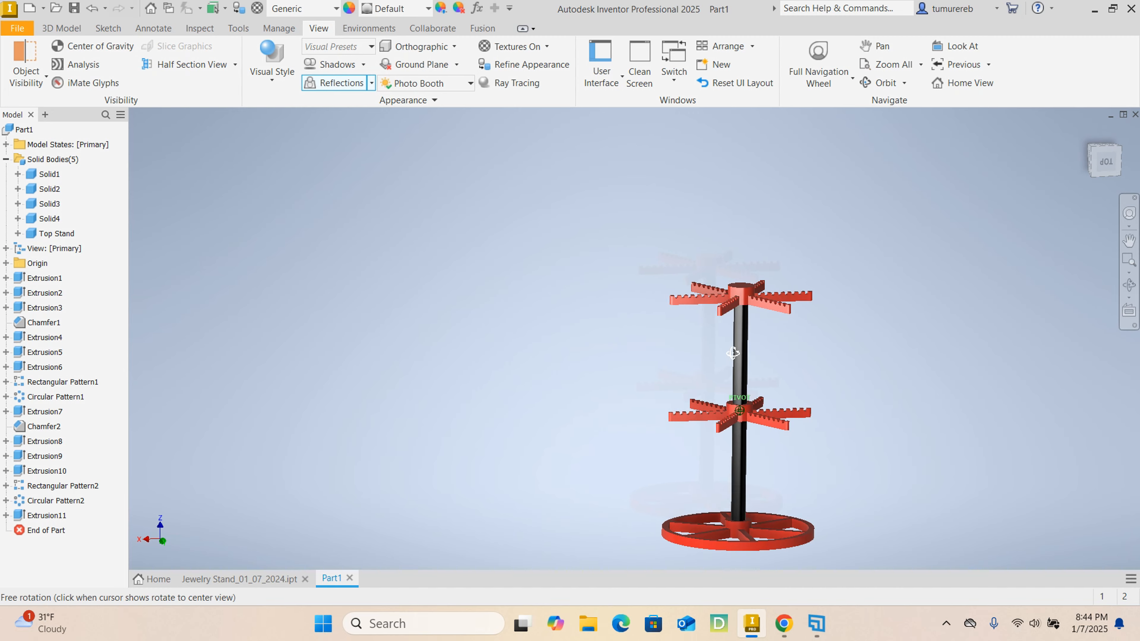
# - Turn the whole red and black stand to a raised view showing both arm tiers and the base
pyautogui.scroll(5, 740, 294)
pyautogui.scroll(-2, 739, 294)
pyautogui.scroll(-4, 916, 415)
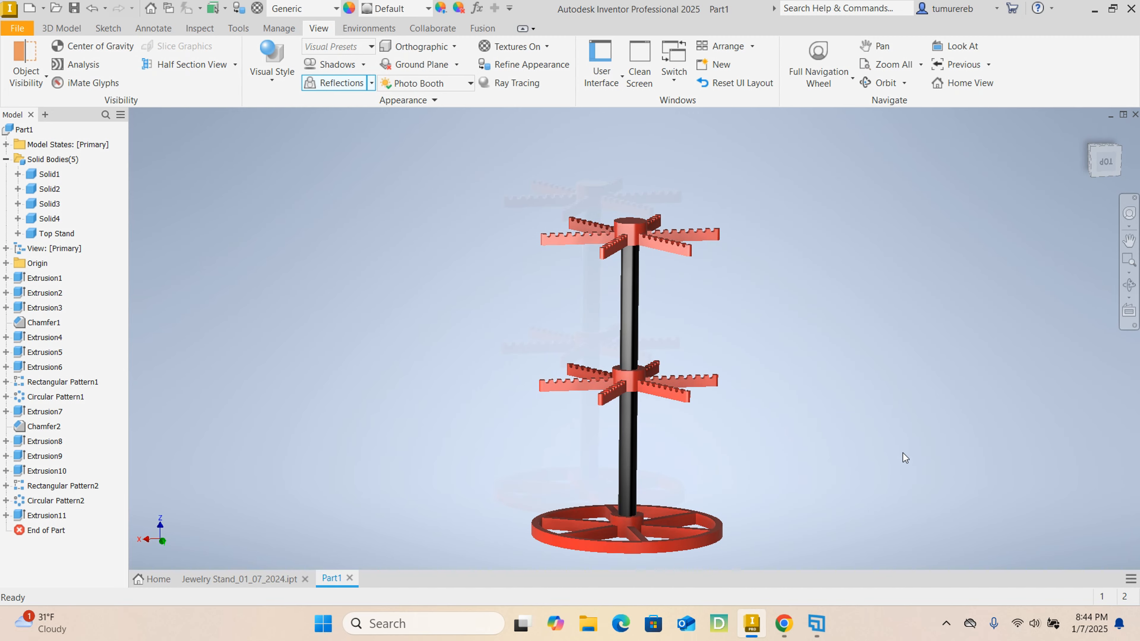
pyautogui.keyDown('shift'); pyautogui.moveTo(900, 458); pyautogui.dragTo(893, 422, button='middle'); pyautogui.keyUp('shift')
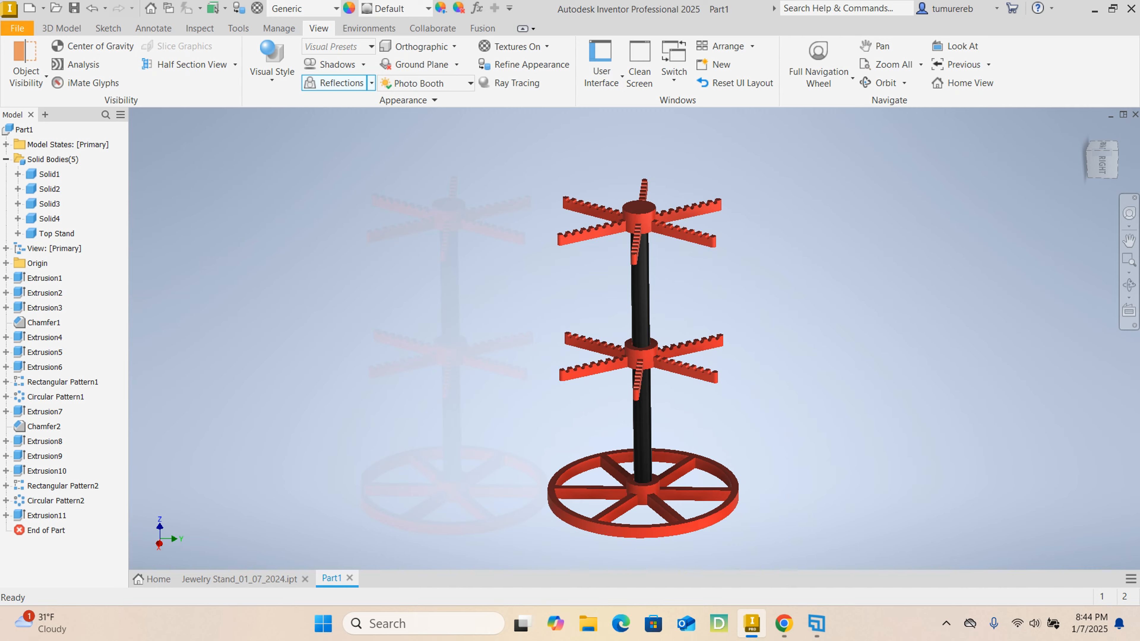
# - Switch to the Student Portfolio PDF in Chrome, maximize it, and review the jewelry display stand page with its images and project steps
pyautogui.hotkey('alt', 'Tab')
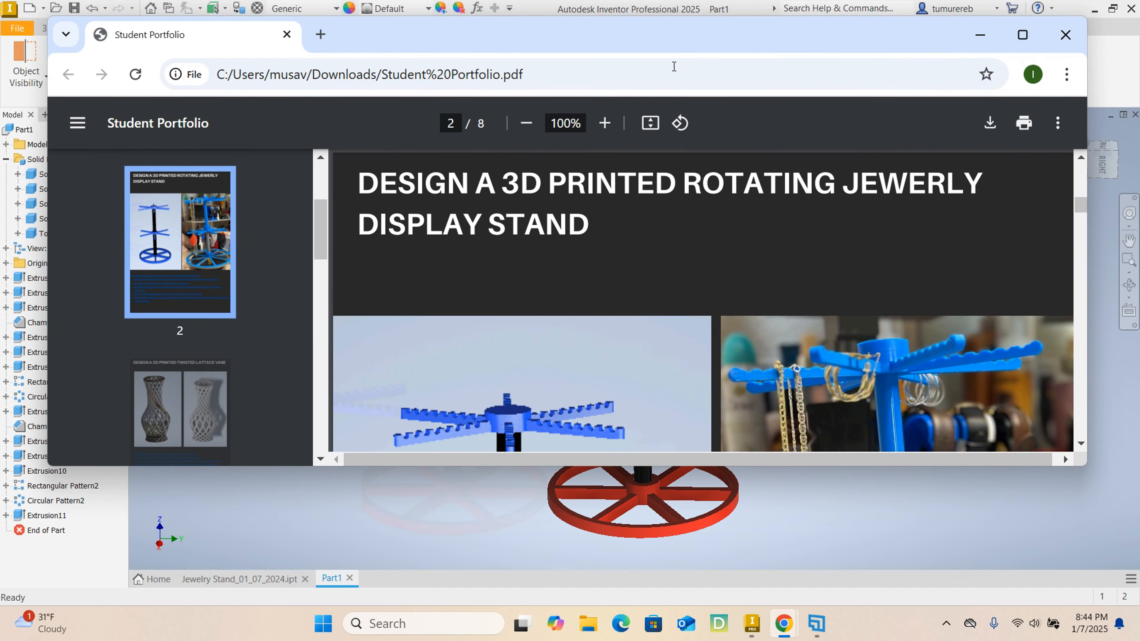
pyautogui.click(1023, 36)
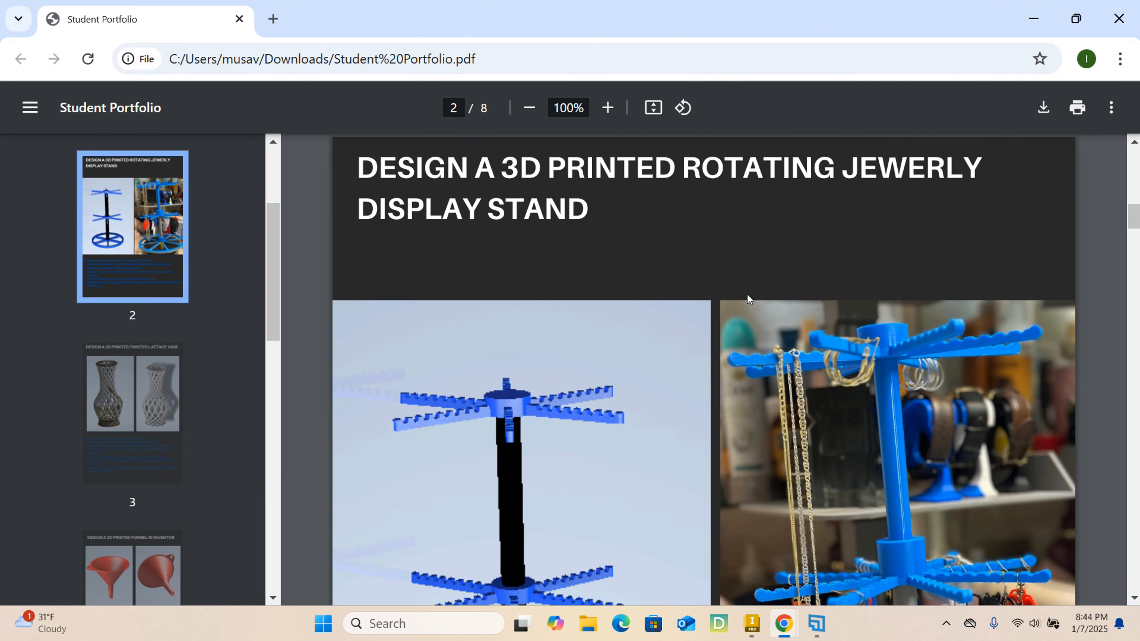
pyautogui.scroll(-8, 747, 296)
pyautogui.scroll(5, 750, 364)
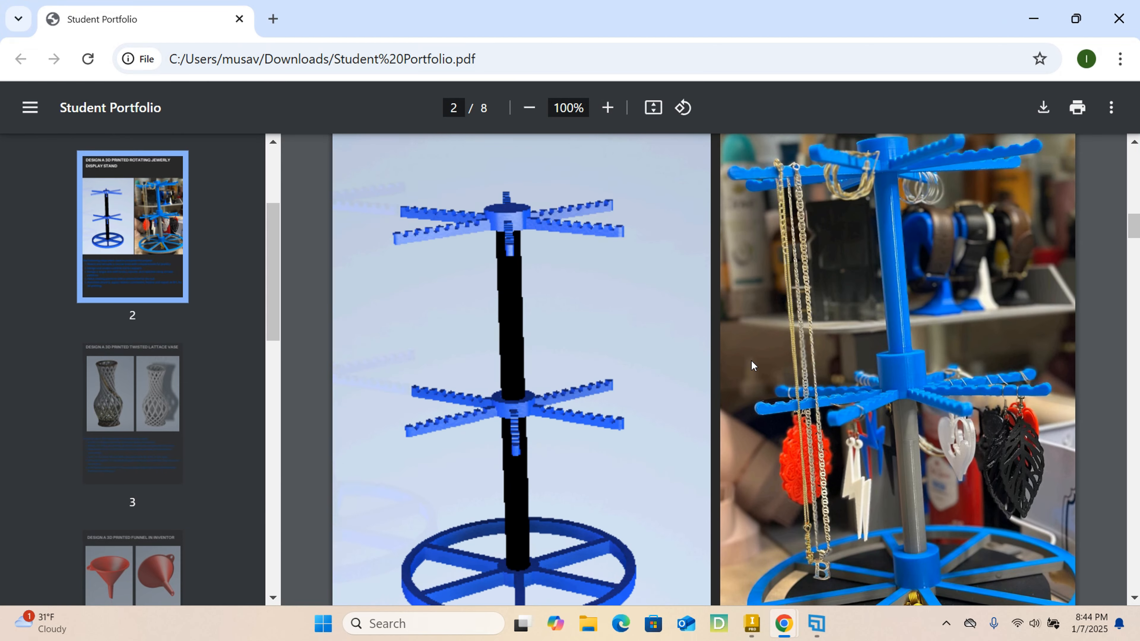
pyautogui.scroll(-4, 752, 366)
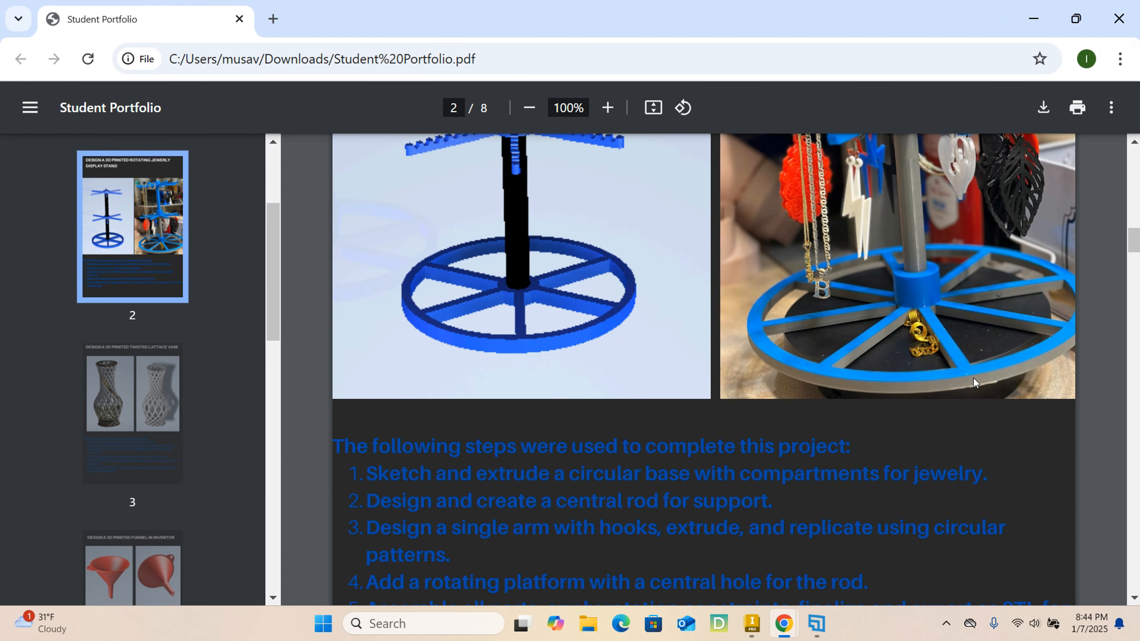
pyautogui.scroll(6, 973, 377)
pyautogui.scroll(-1, 789, 336)
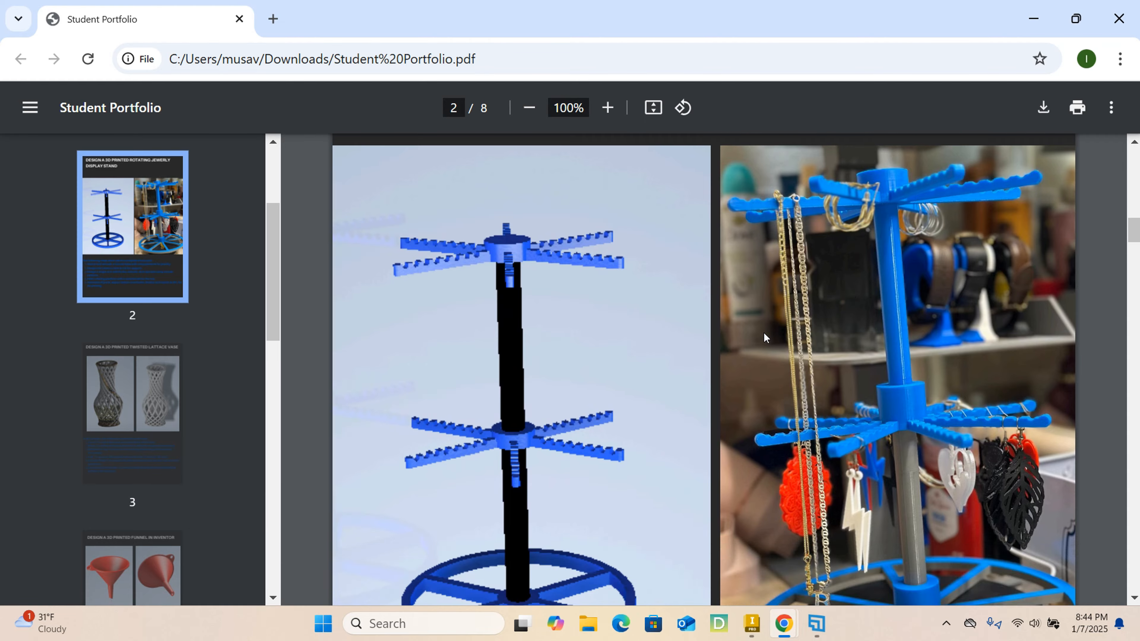
pyautogui.scroll(-11, 764, 338)
pyautogui.scroll(5, 764, 337)
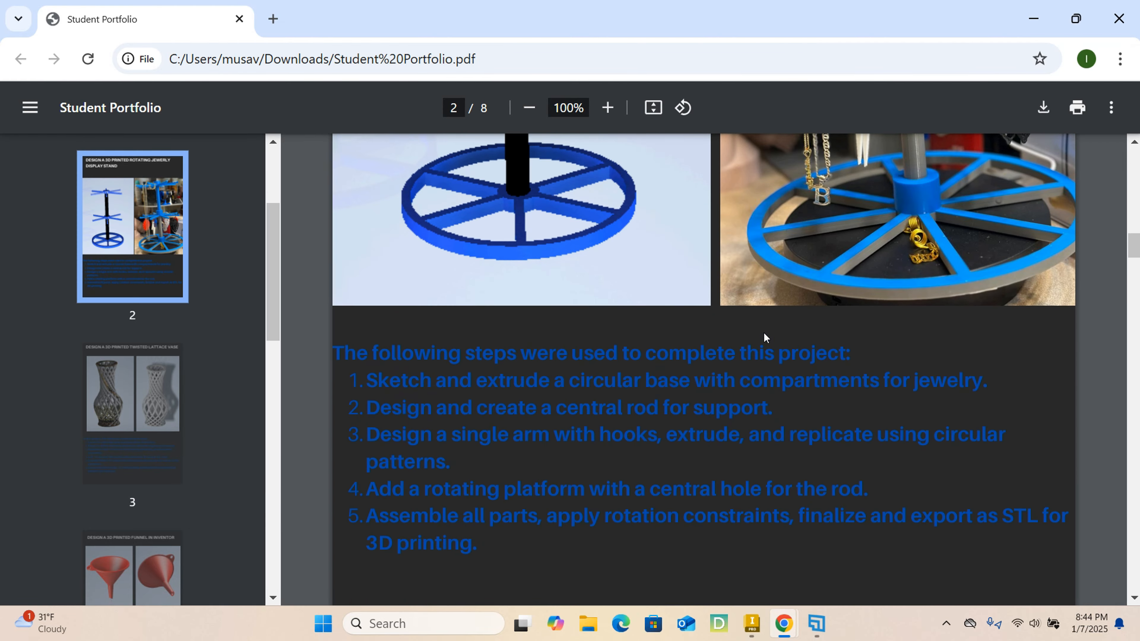
pyautogui.scroll(-15, 766, 335)
pyautogui.scroll(13, 771, 339)
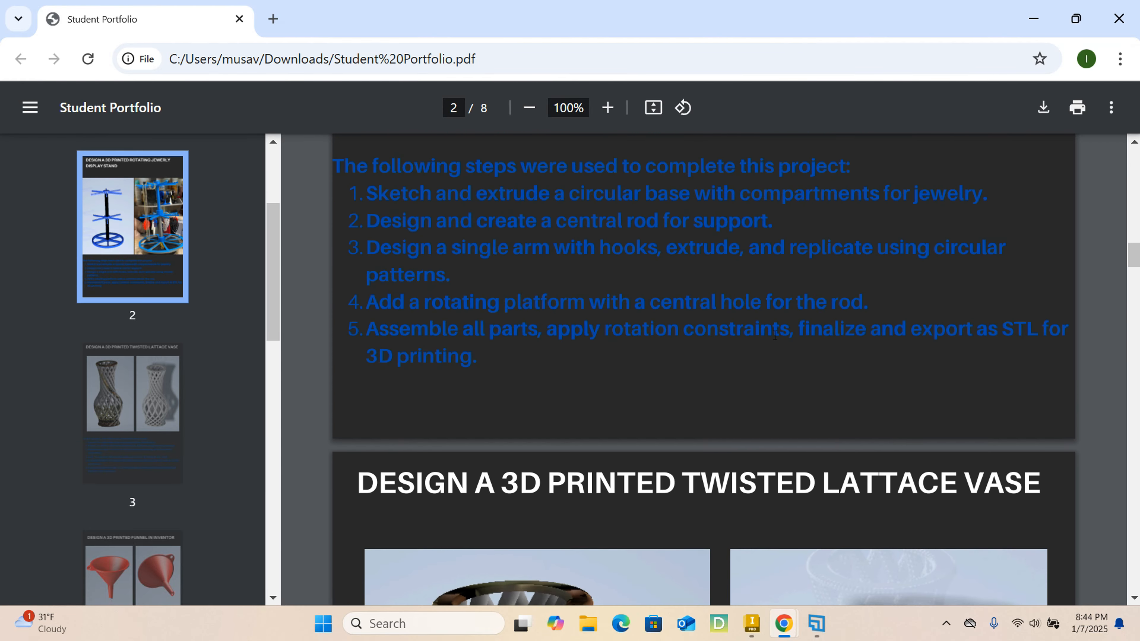
# - Compare the portfolio's stand render with the photo of the printed stand, reread the project steps, and return to Inventor
pyautogui.scroll(11, 775, 334)
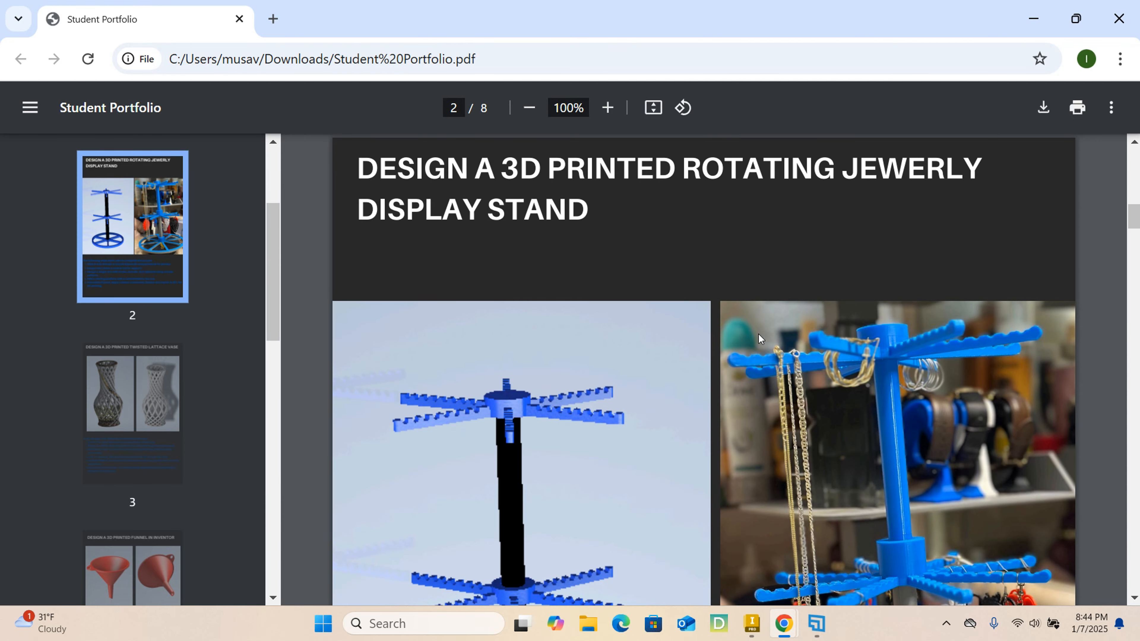
pyautogui.scroll(-8, 738, 336)
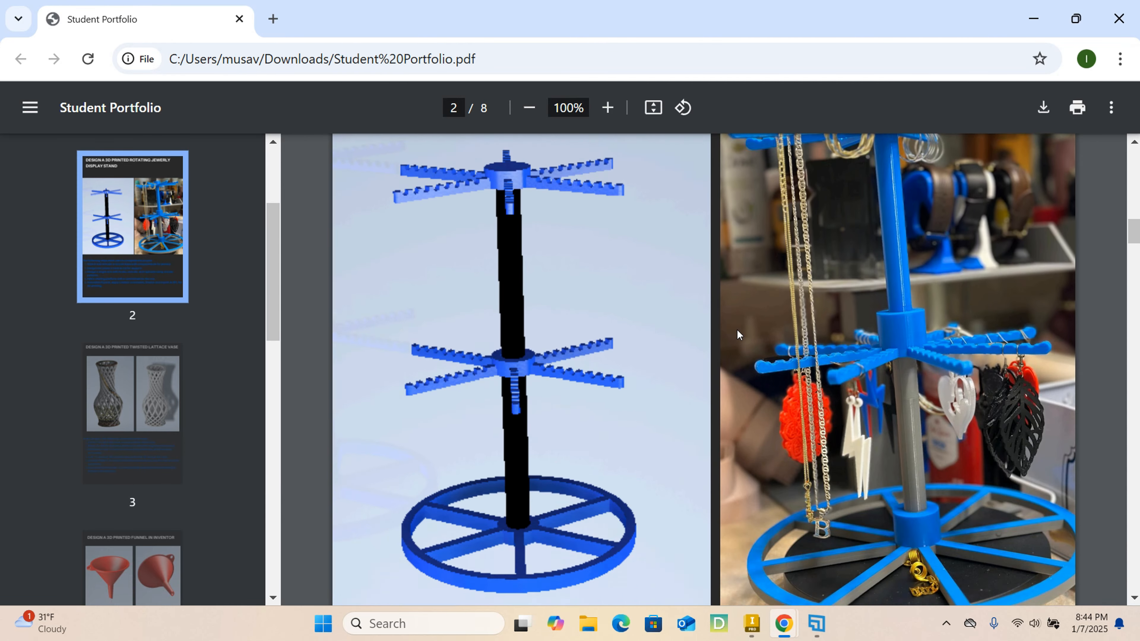
pyautogui.scroll(-8, 736, 342)
pyautogui.scroll(2, 643, 322)
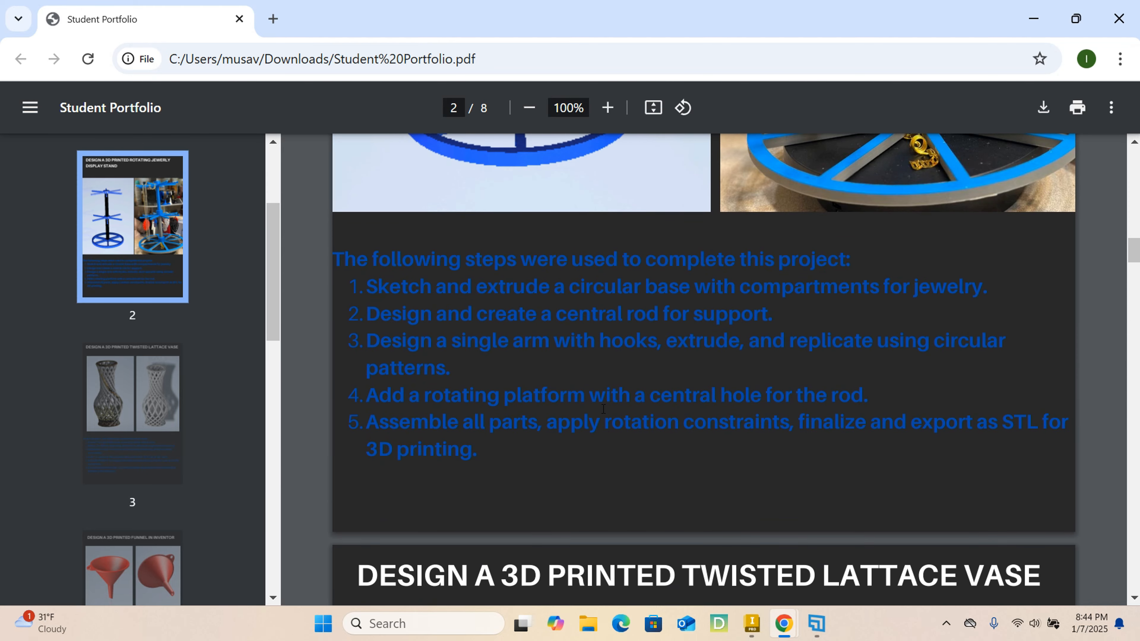
pyautogui.scroll(8, 508, 396)
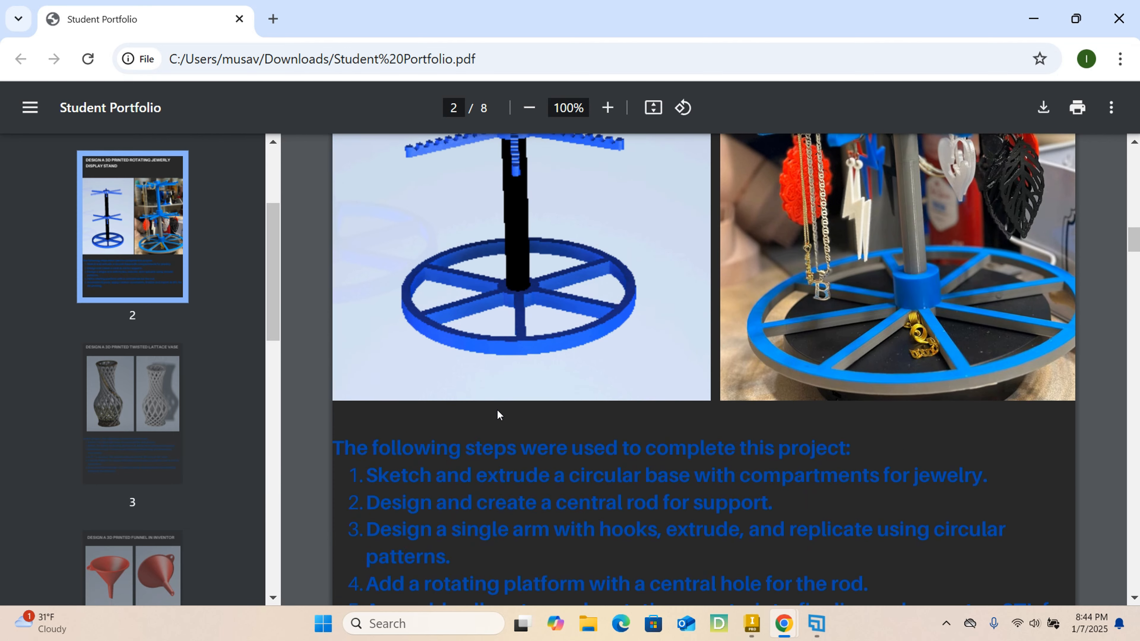
pyautogui.scroll(-5, 497, 415)
pyautogui.scroll(7, 497, 415)
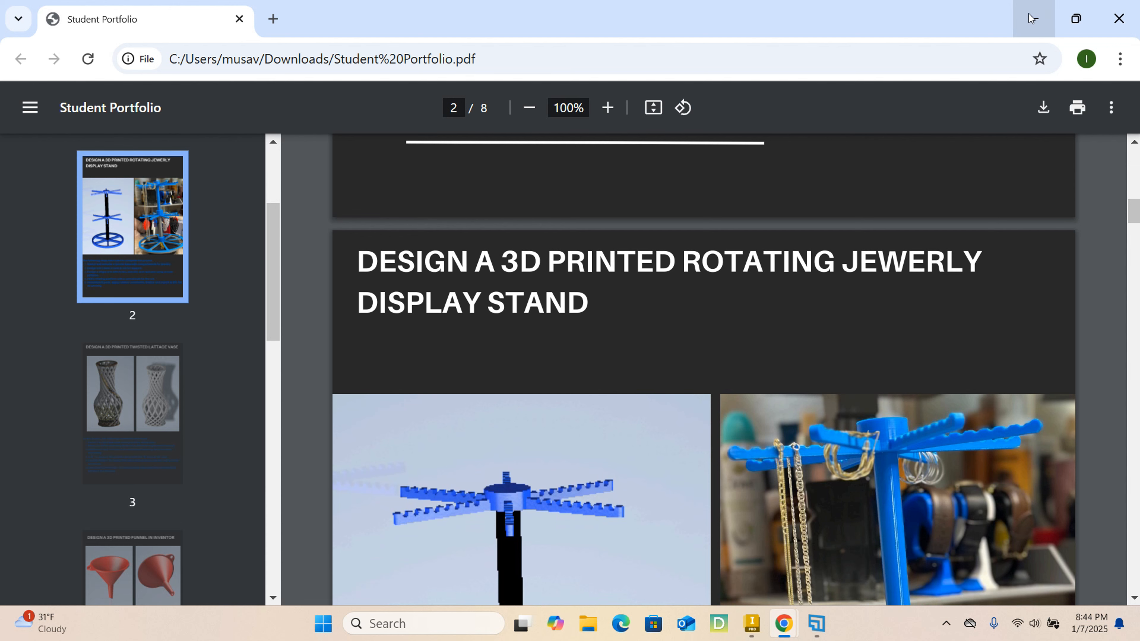
pyautogui.scroll(-4, 832, 331)
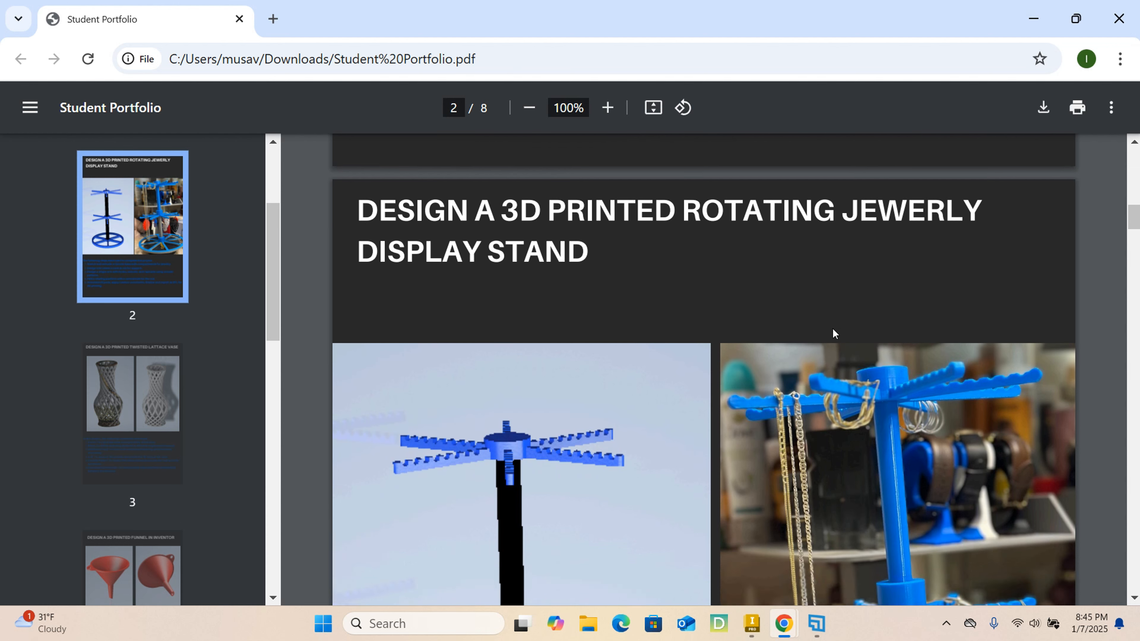
pyautogui.scroll(3, 875, 270)
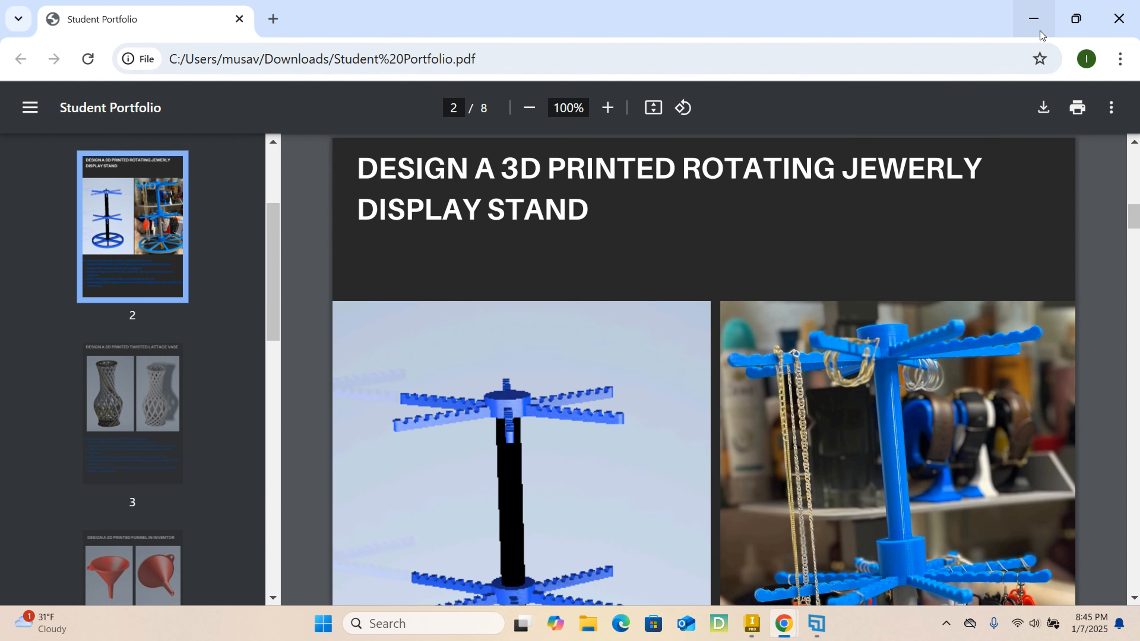
pyautogui.moveTo(698, 14); pyautogui.dragTo(1139, 157)
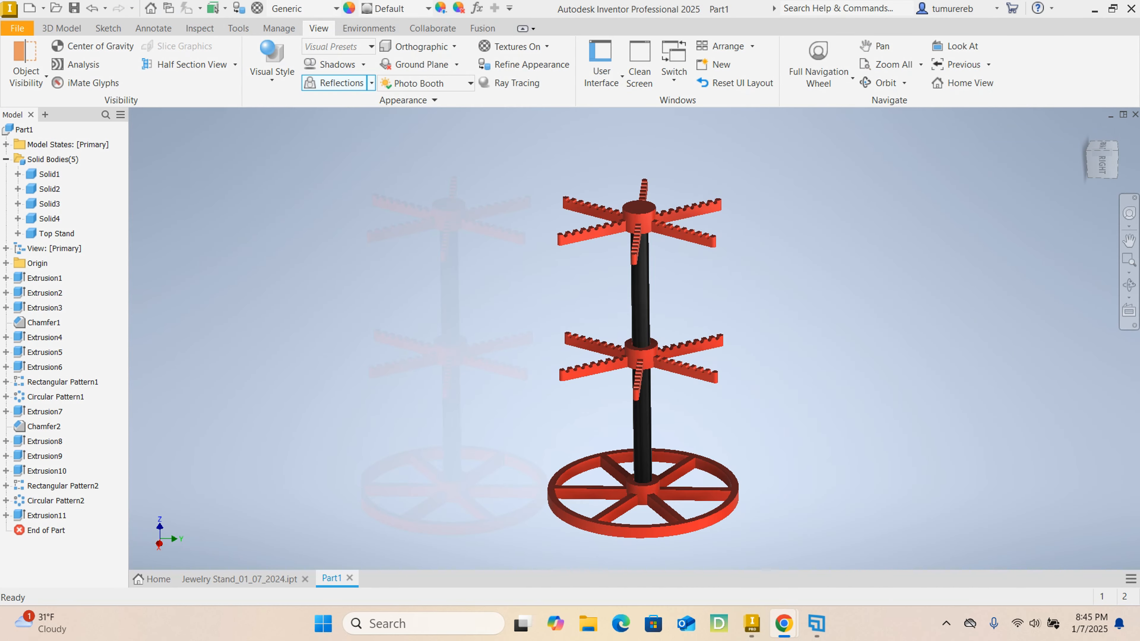
# - Bring up Jewelry Stand_01_07_2024.ipt and examine the blue reference stand up close and as a whole
pyautogui.click(239, 579)
pyautogui.scroll(3, 803, 434)
pyautogui.moveTo(571, 477); pyautogui.dragTo(785, 371, button='middle')
pyautogui.scroll(-1, 759, 344)
pyautogui.scroll(-6, 690, 238)
pyautogui.scroll(5, 690, 243)
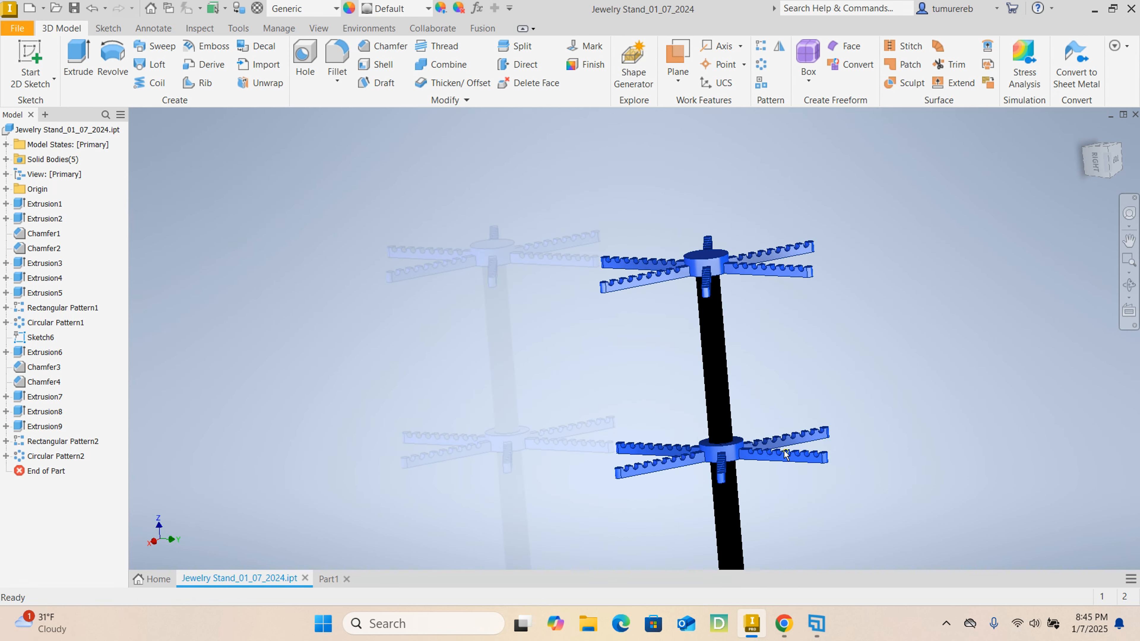
pyautogui.scroll(4, 789, 460)
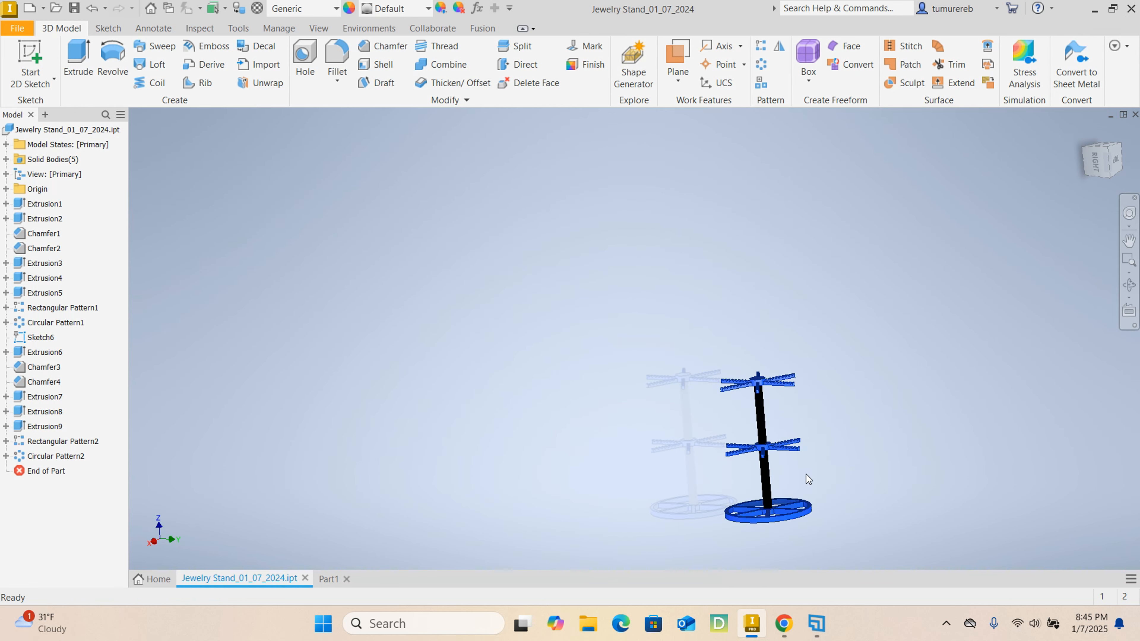
# - Return to the Part1 model and view the red stand from another side
pyautogui.click(329, 579)
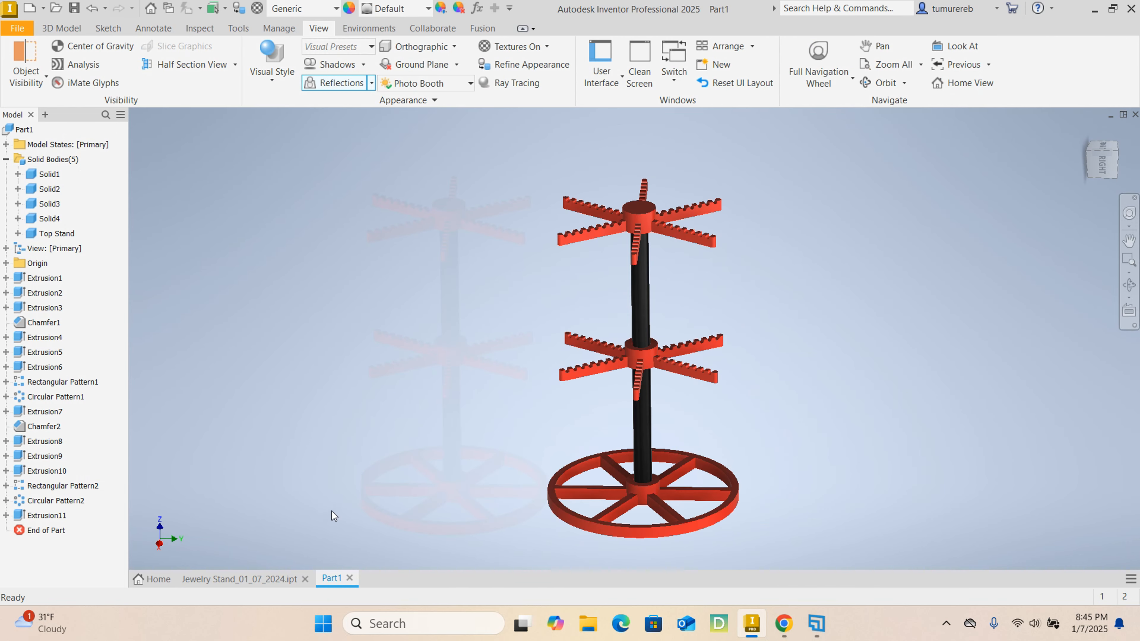
pyautogui.keyDown('shift'); pyautogui.moveTo(818, 518); pyautogui.dragTo(667, 493, button='middle'); pyautogui.keyUp('shift')
pyautogui.keyDown('shift'); pyautogui.moveTo(798, 471); pyautogui.dragTo(590, 446, button='middle'); pyautogui.keyUp('shift')
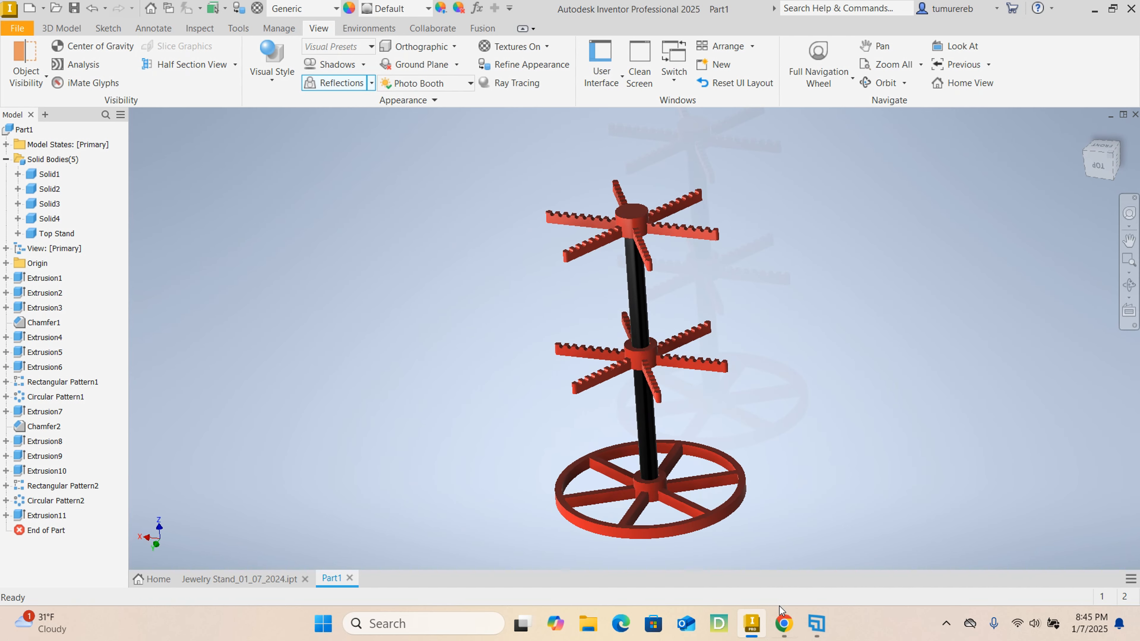